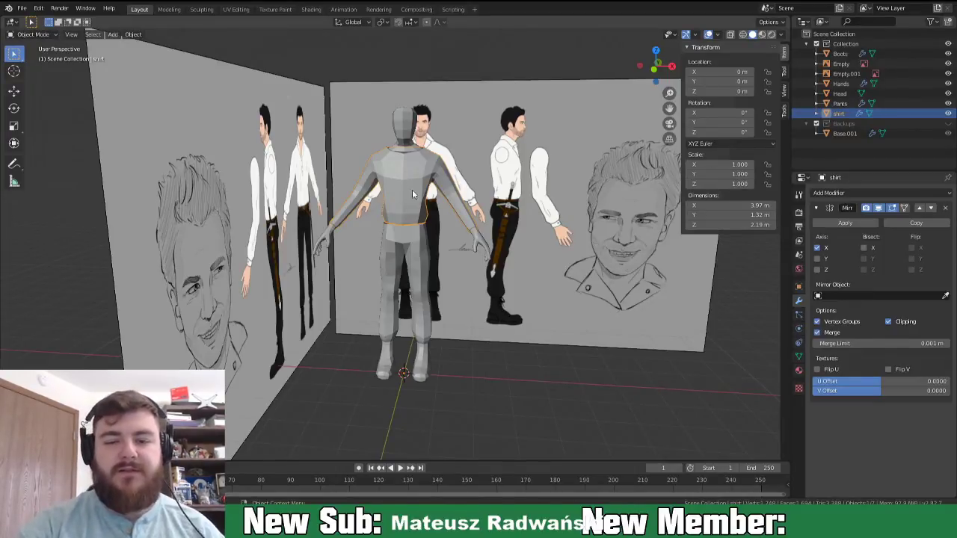
- Put the shirt mesh into Edit Mode and select the edge loop around its neckline
key(Tab)
middle_drag(490, 291, 441, 260)
shift+click(425, 172)
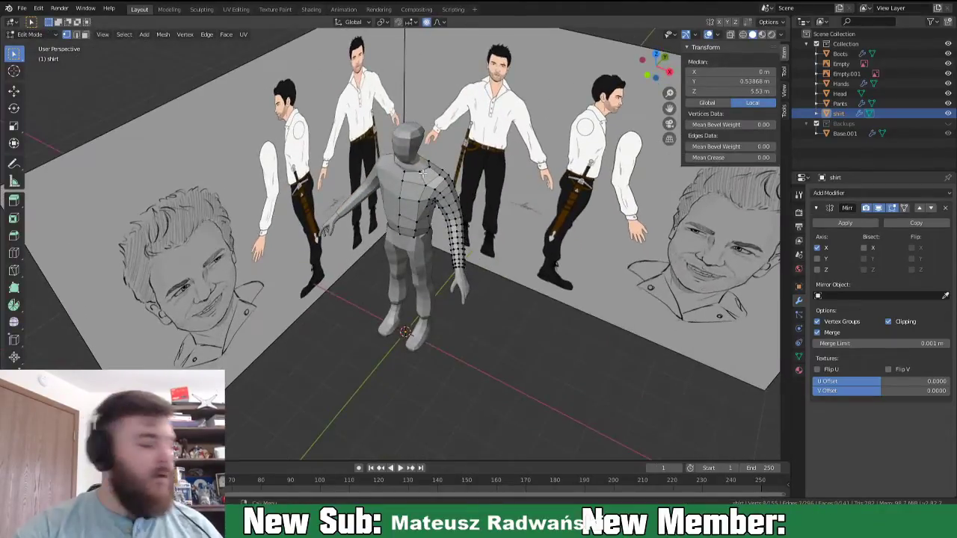
alt+click(420, 171)
middle_drag(480, 221, 514, 190)
middle_drag(496, 350, 521, 314)
scroll(413, 296, up, 2)
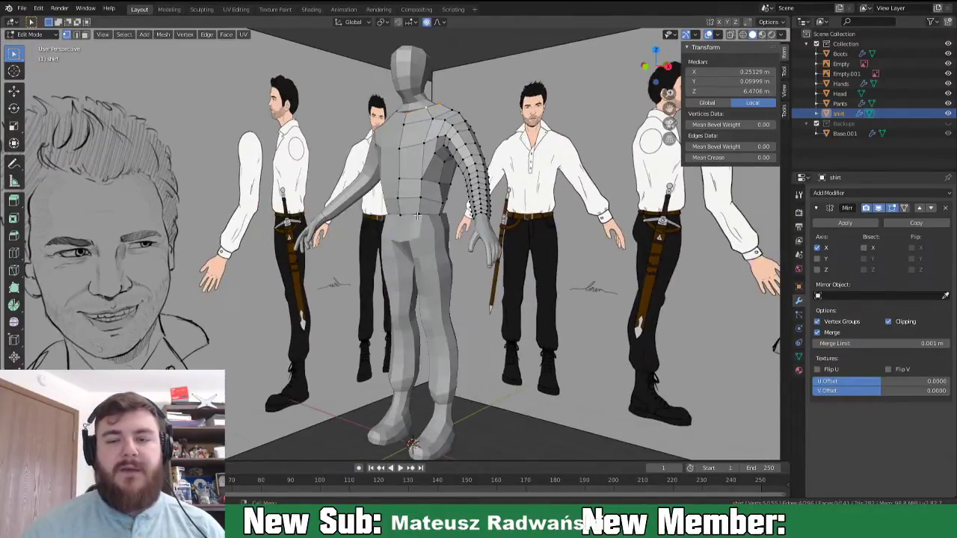
scroll(416, 216, up, 5)
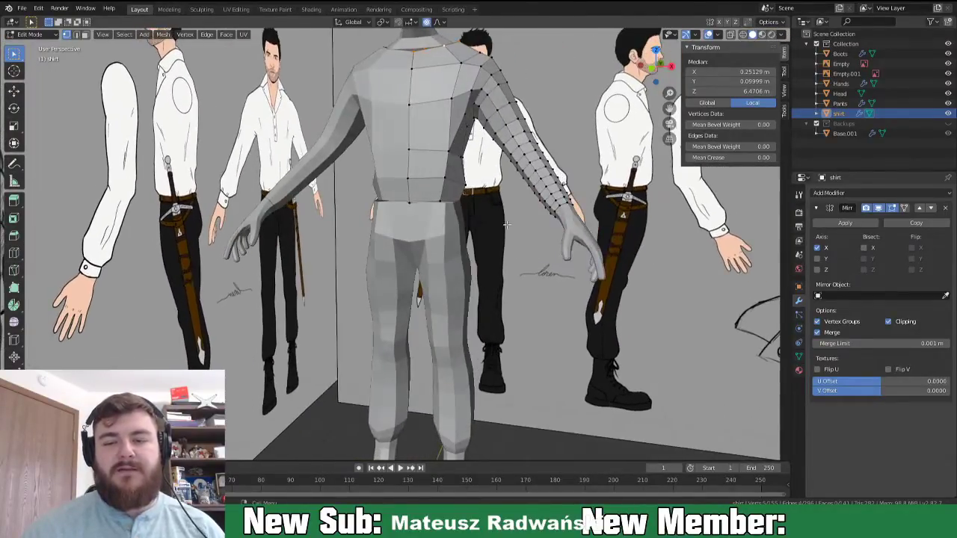
- From the front view, scale the forearm edge loop above the shirt's cuff to about 1.51 with smooth proportional editing
key(KP_1)
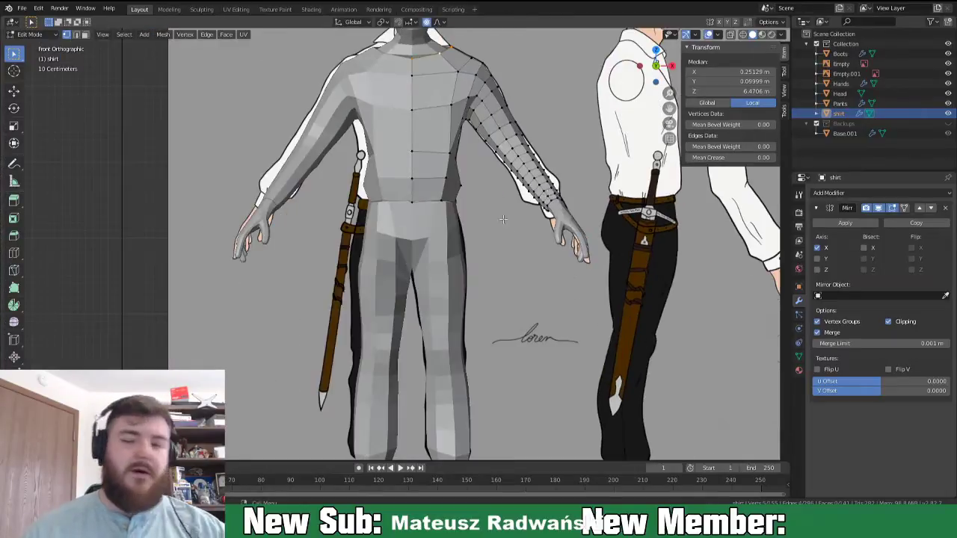
alt+click(543, 187)
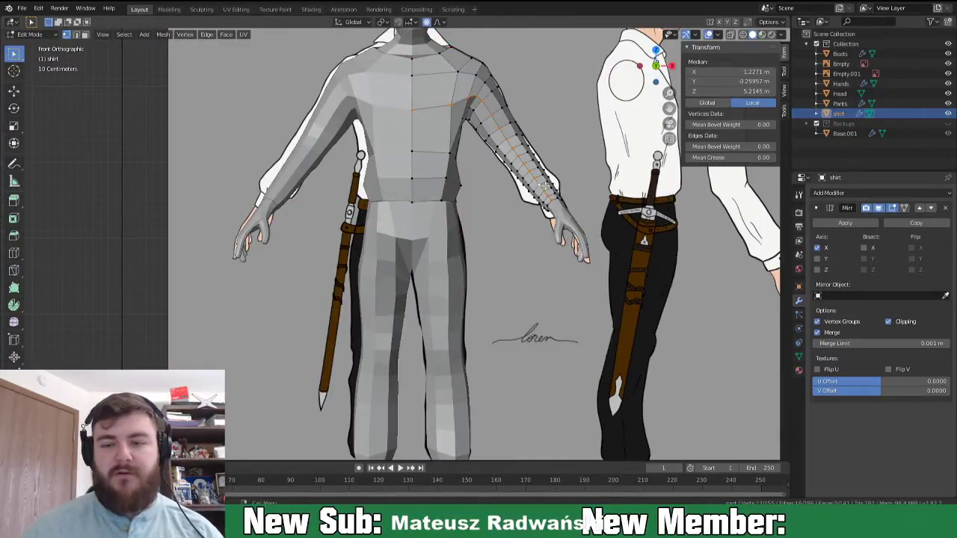
alt+click(545, 185)
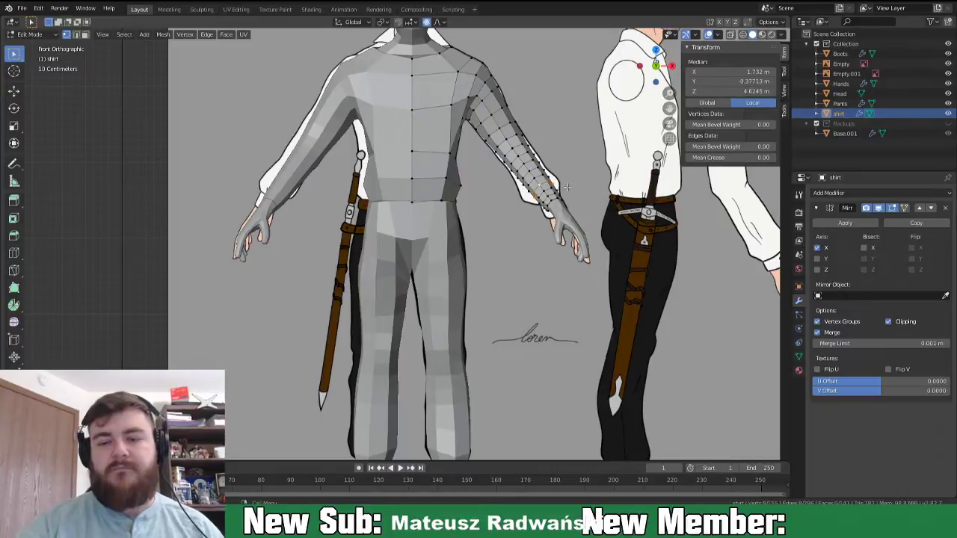
key(s)
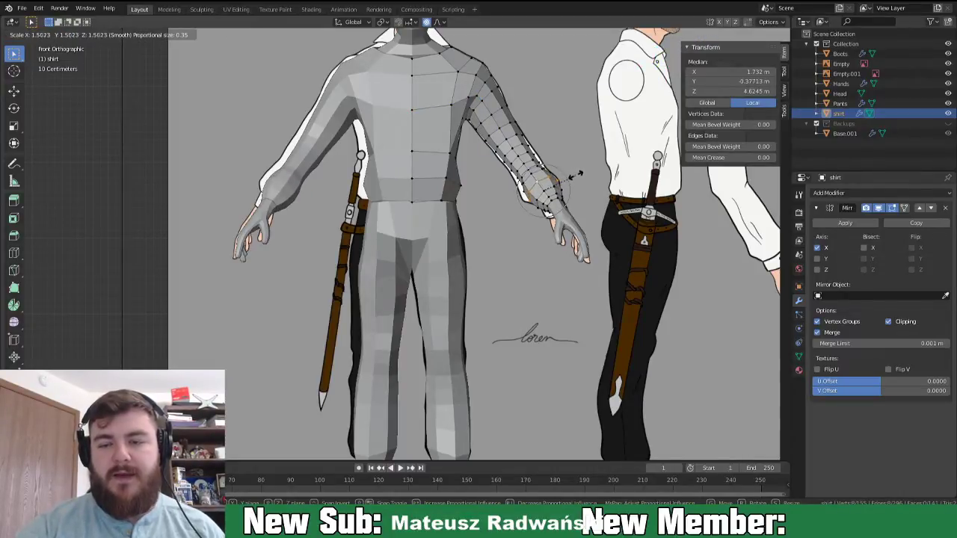
click(574, 177)
middle_drag(574, 177, 559, 256)
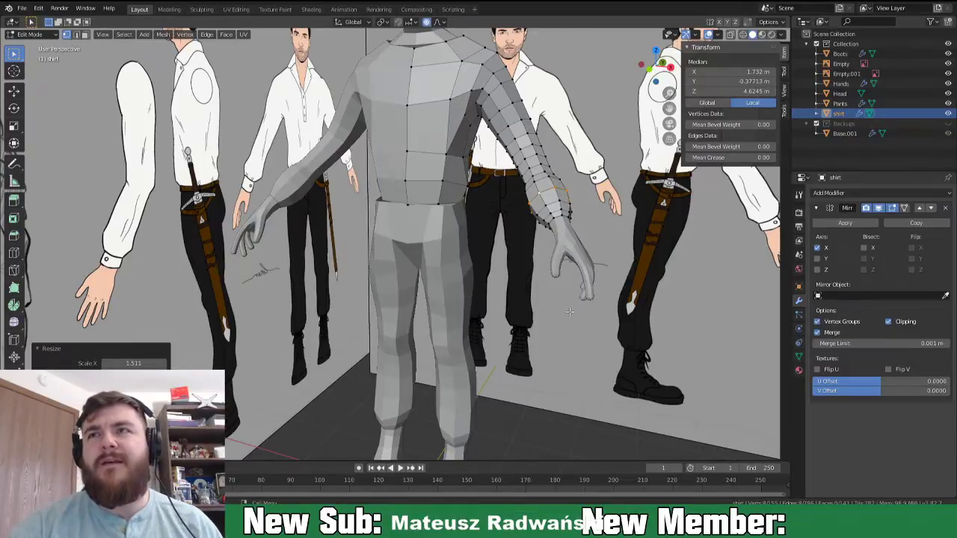
middle_drag(568, 294, 569, 315)
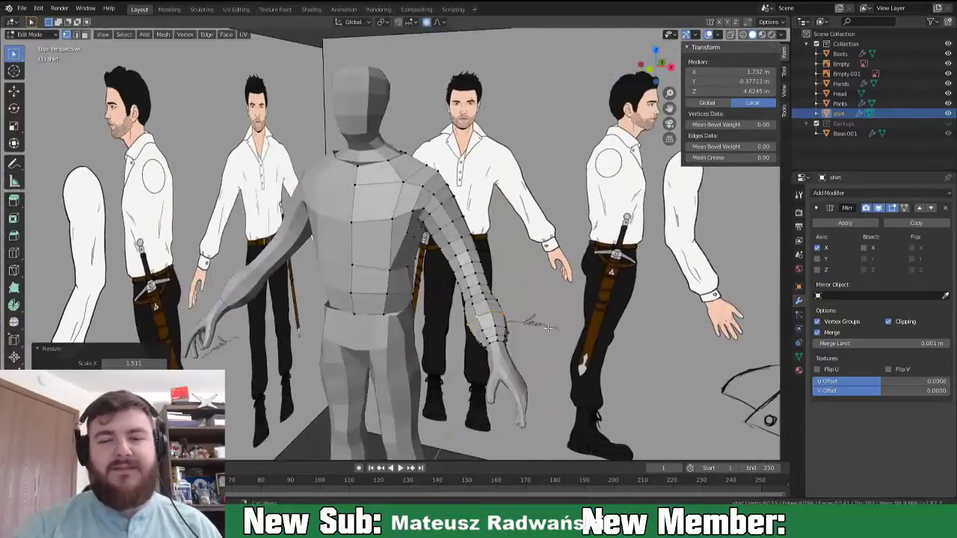
- Extrude the shirt's neckline edge loop and scale it inward to about 0.54 with proportional editing off
alt+click(387, 164)
middle_drag(500, 321, 542, 281)
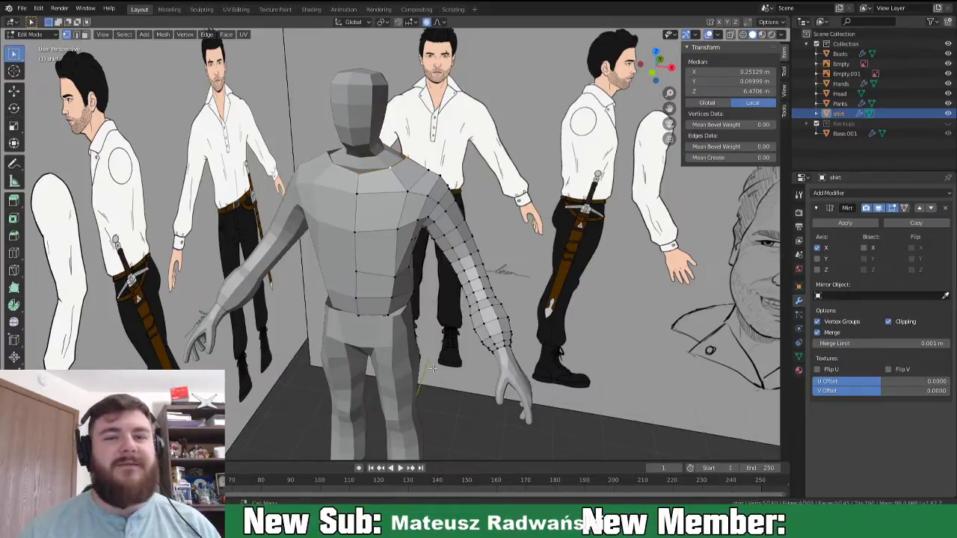
key(s)
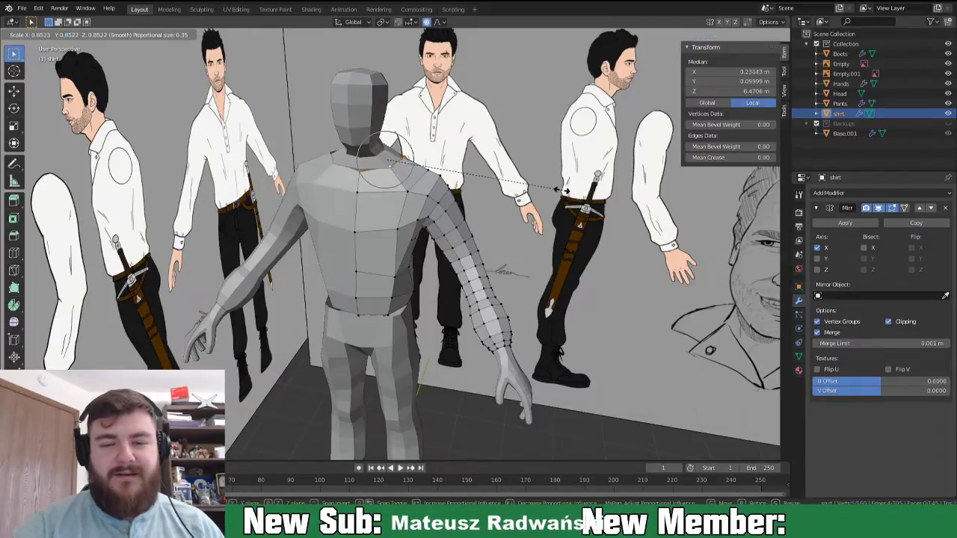
click(562, 193)
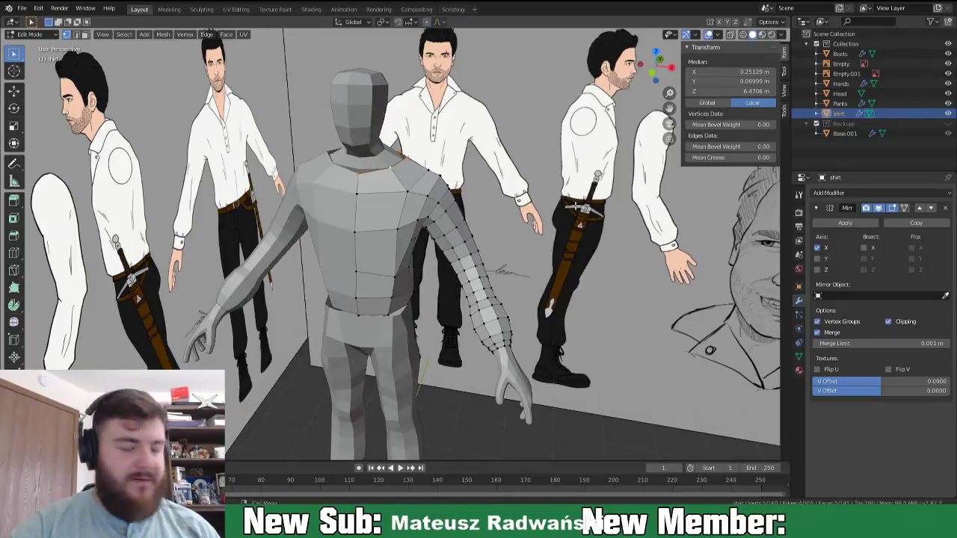
key(s)
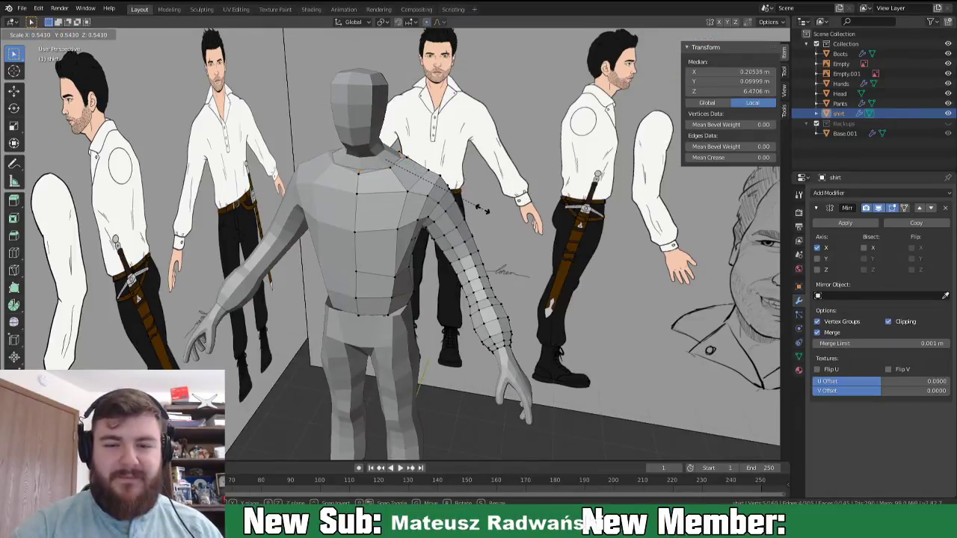
click(484, 211)
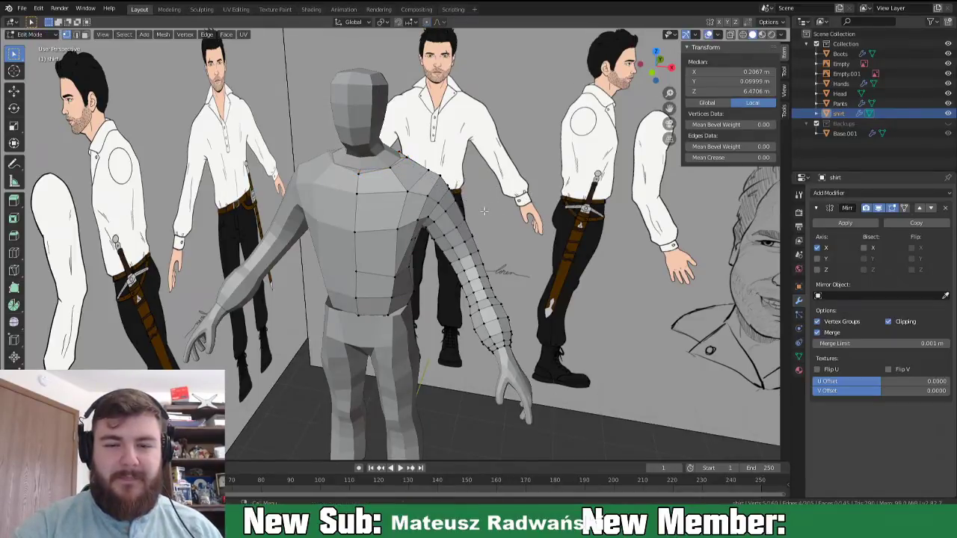
- Hide the Head, fill the shirt's neck opening with a face and inset it slightly
click(949, 94)
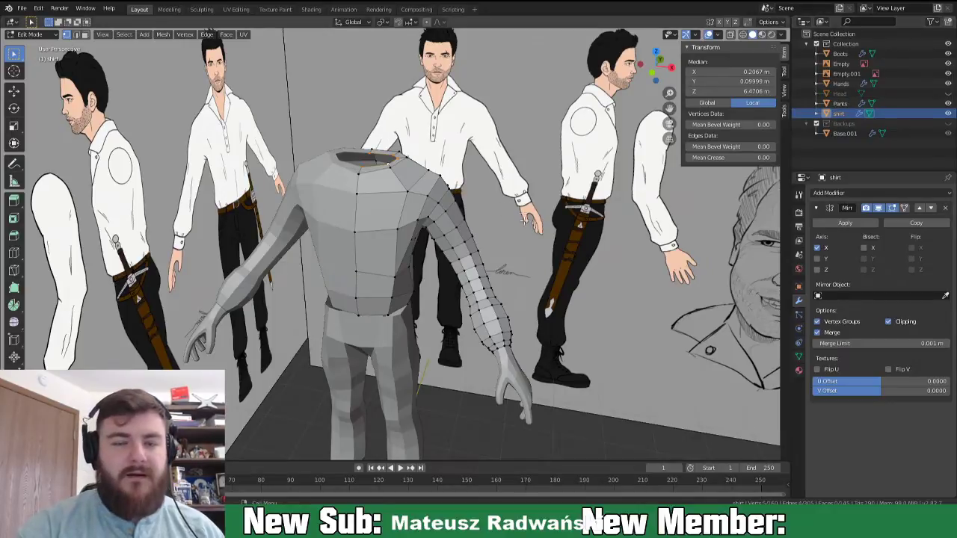
key(i)
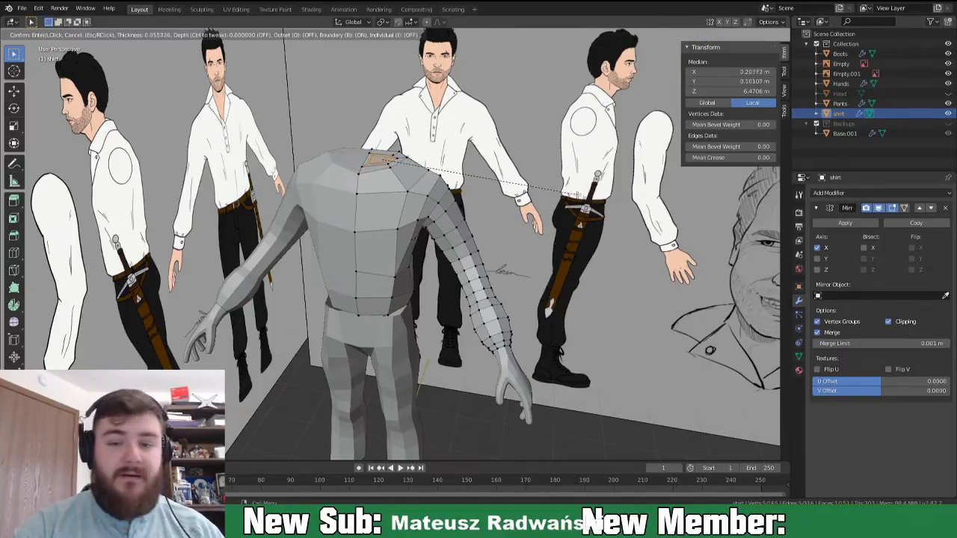
click(569, 196)
middle_drag(539, 260, 526, 311)
key(Tab)
key(Tab)
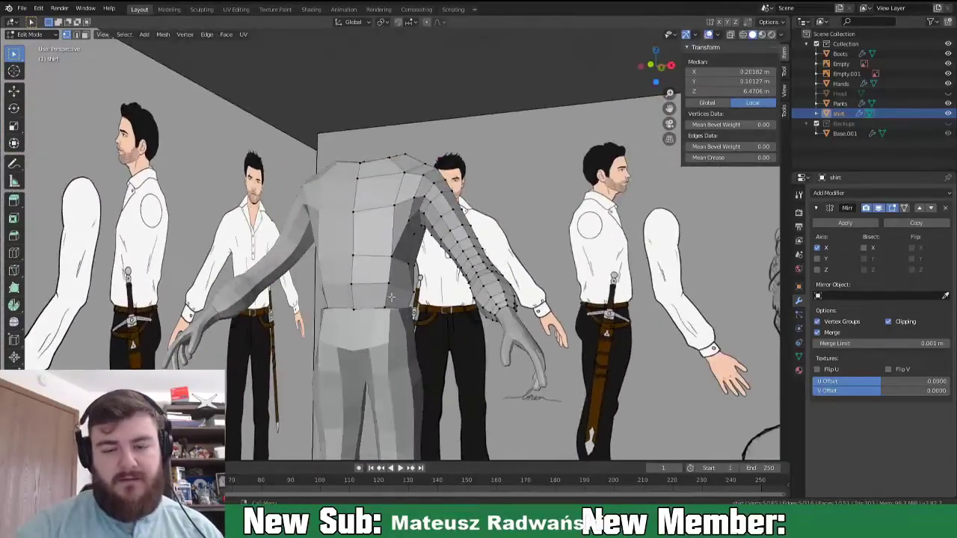
- Hide the Pants, fill the shirt's open bottom hem with a face and inset that face
alt+click(391, 309)
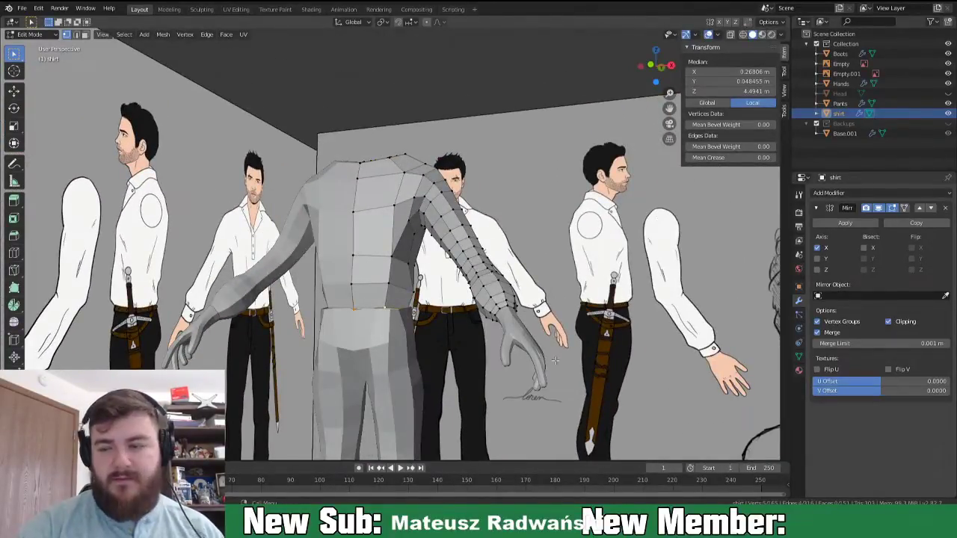
click(948, 104)
middle_drag(470, 306, 558, 311)
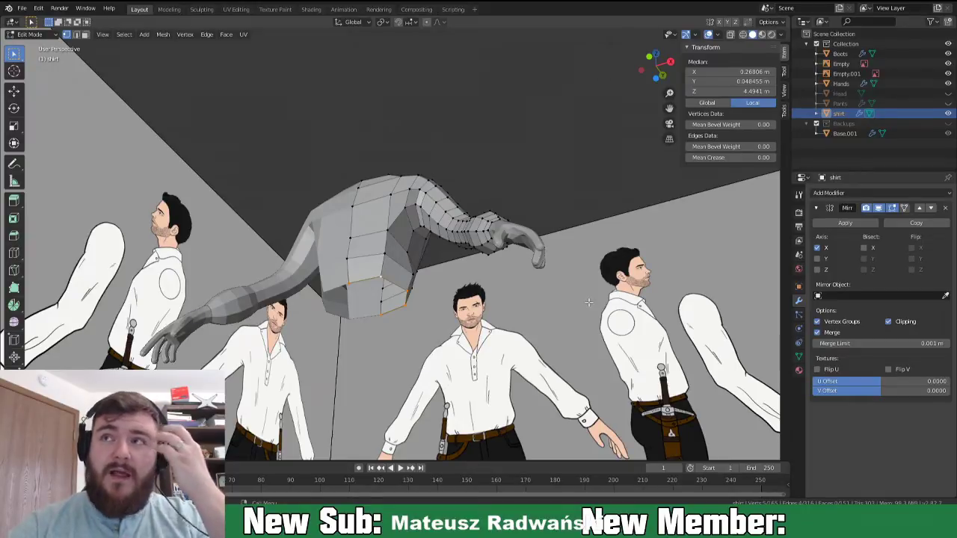
middle_drag(598, 320, 585, 308)
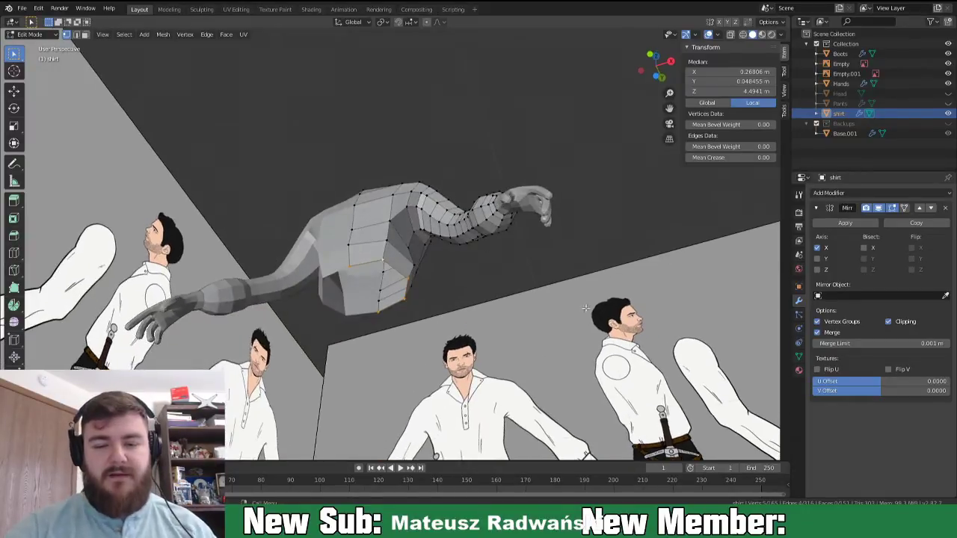
click(585, 308)
click(404, 279)
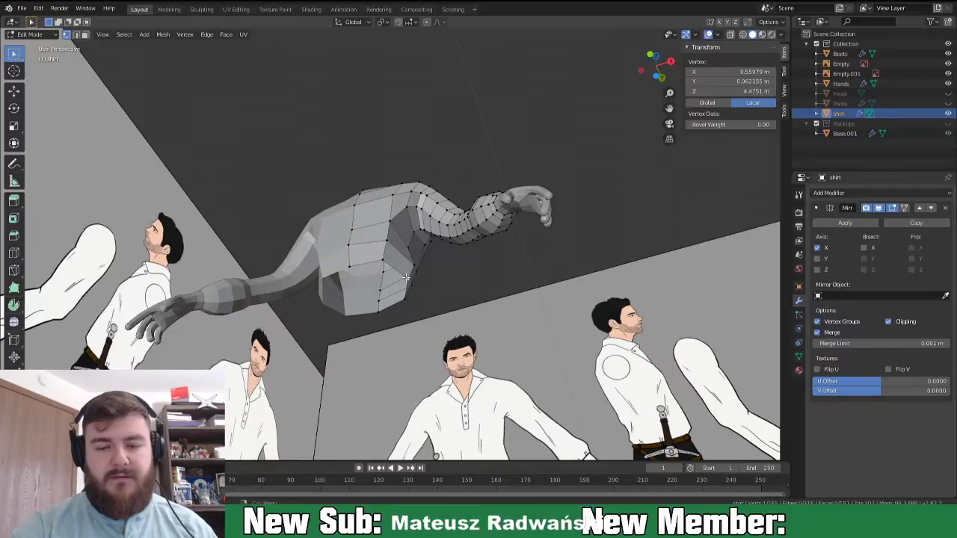
alt+click(408, 282)
key(f)
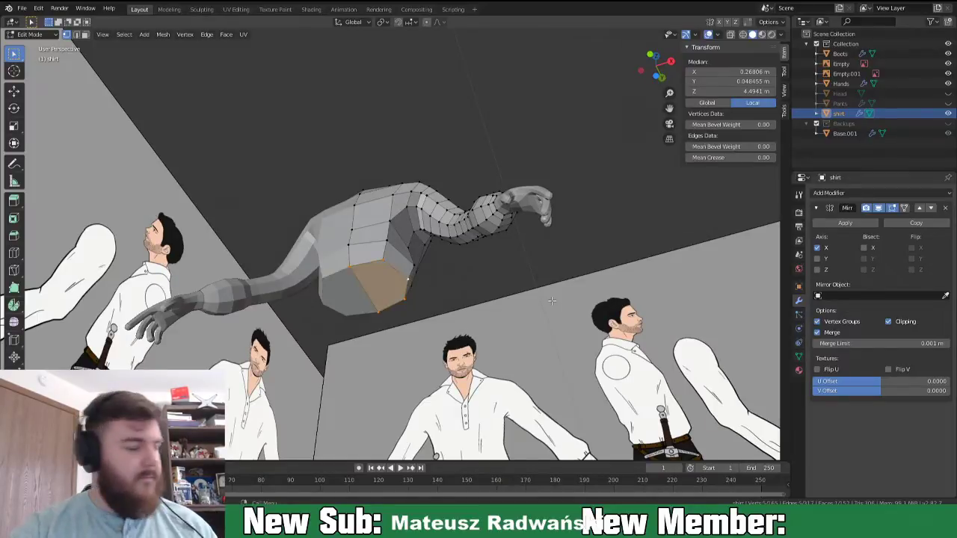
key(i)
click(543, 301)
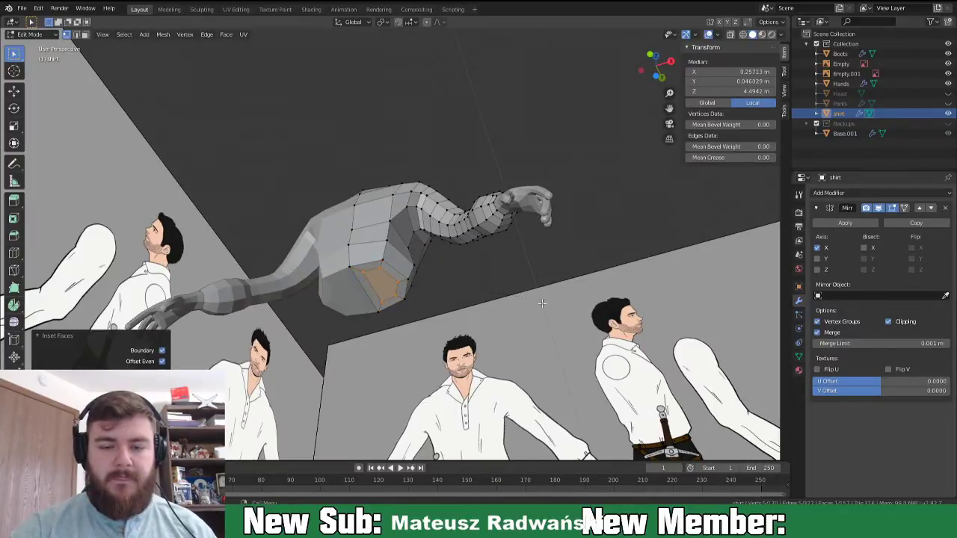
middle_drag(540, 305, 477, 290)
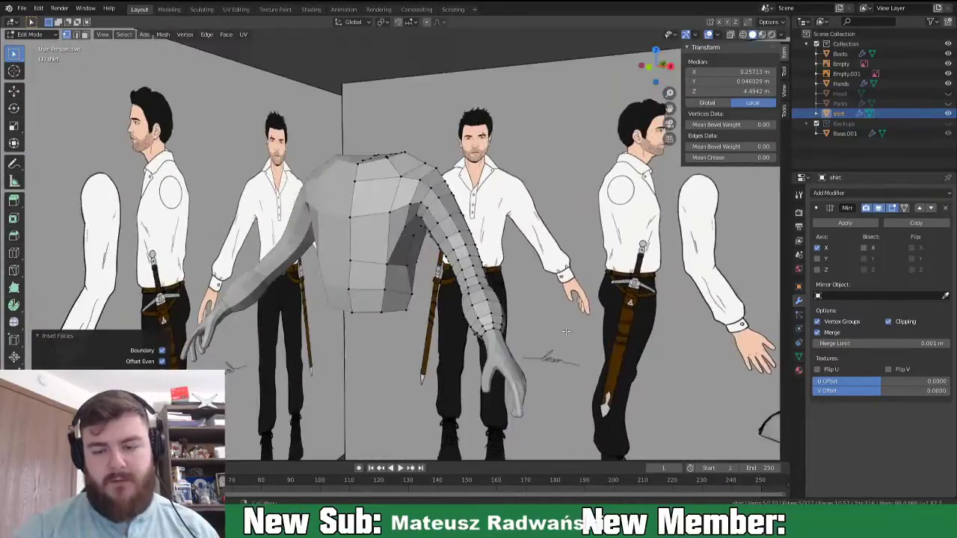
- Hide the Hands, cap the shirt's open sleeve end with an inset face and return to Object Mode
click(948, 84)
middle_drag(501, 338, 497, 319)
alt+click(495, 301)
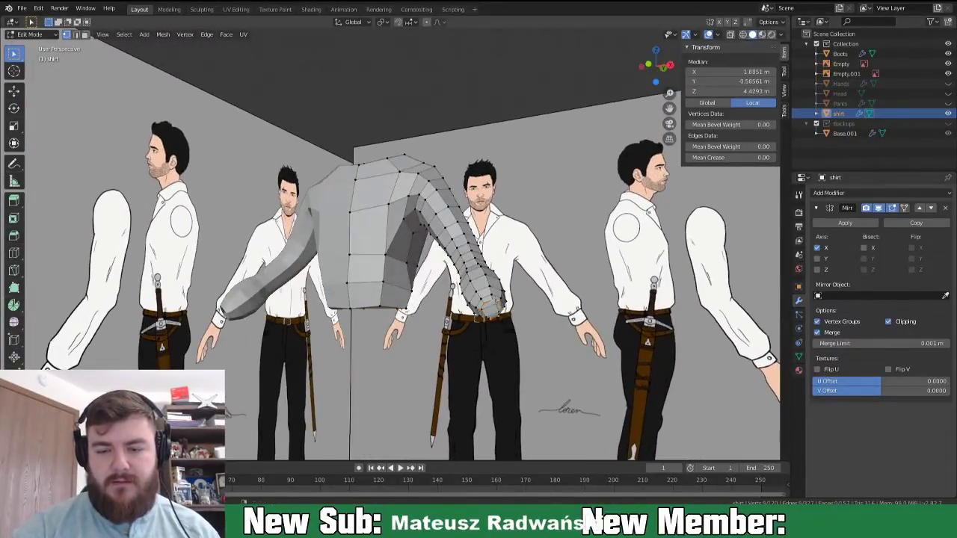
key(f)
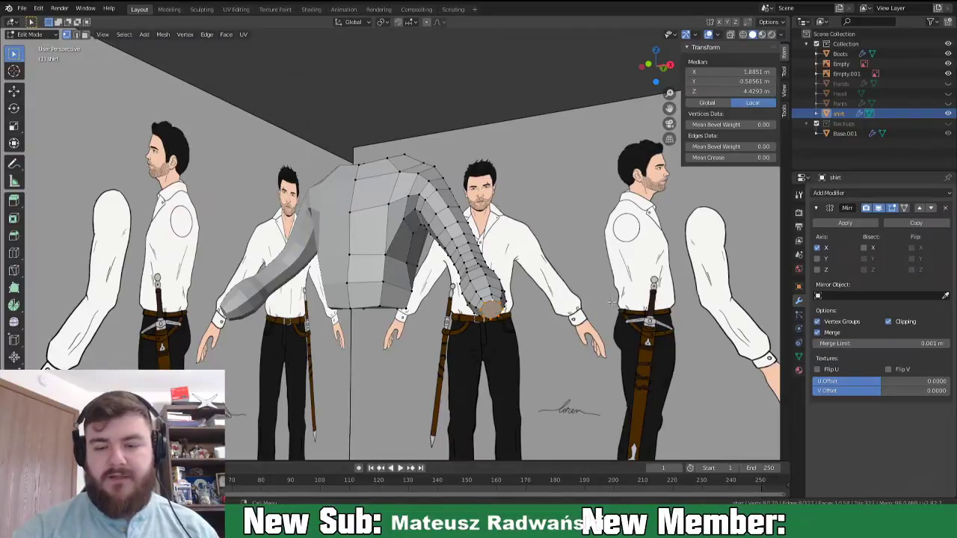
key(i)
click(612, 284)
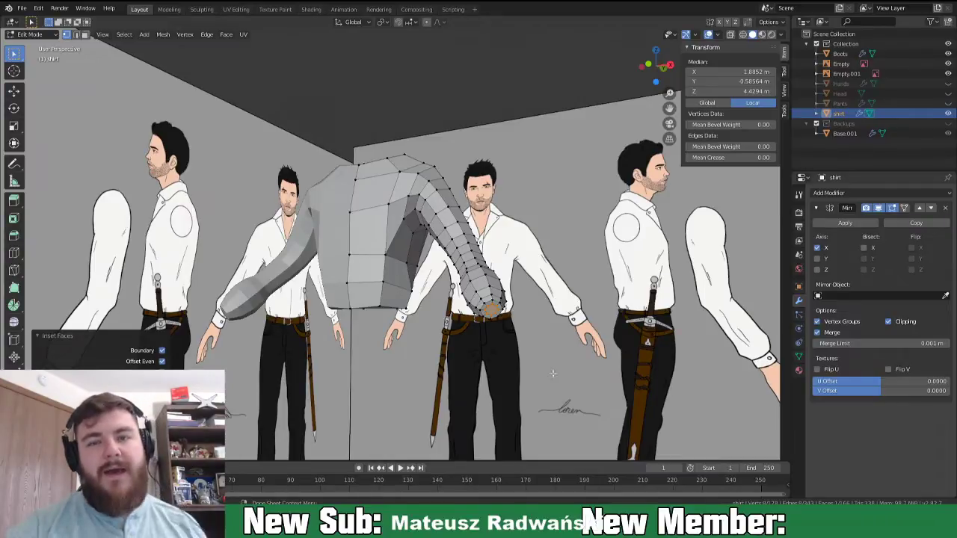
key(Tab)
middle_drag(582, 308, 621, 337)
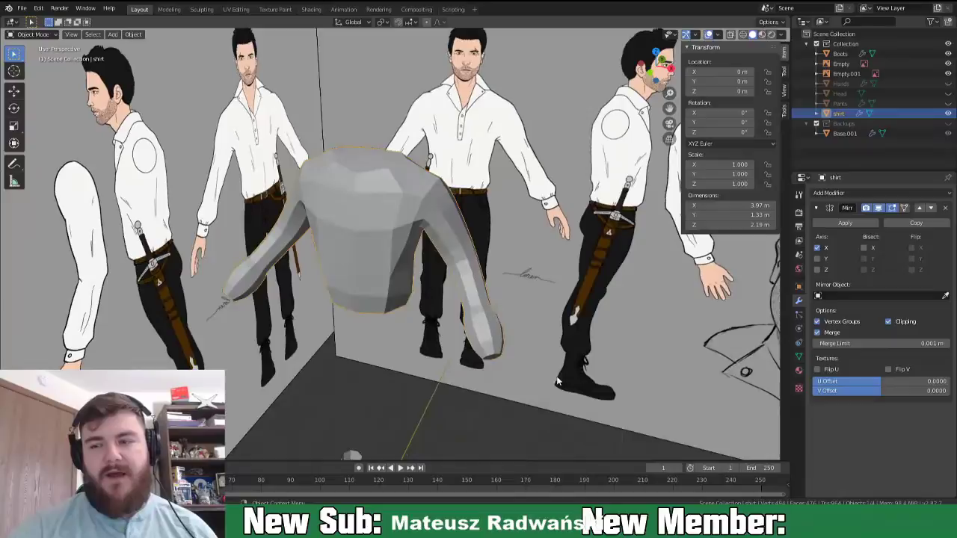
- Show the Pants again and hide the shirt and Boots so the Pants stand alone
click(948, 104)
click(948, 113)
middle_drag(533, 349, 509, 406)
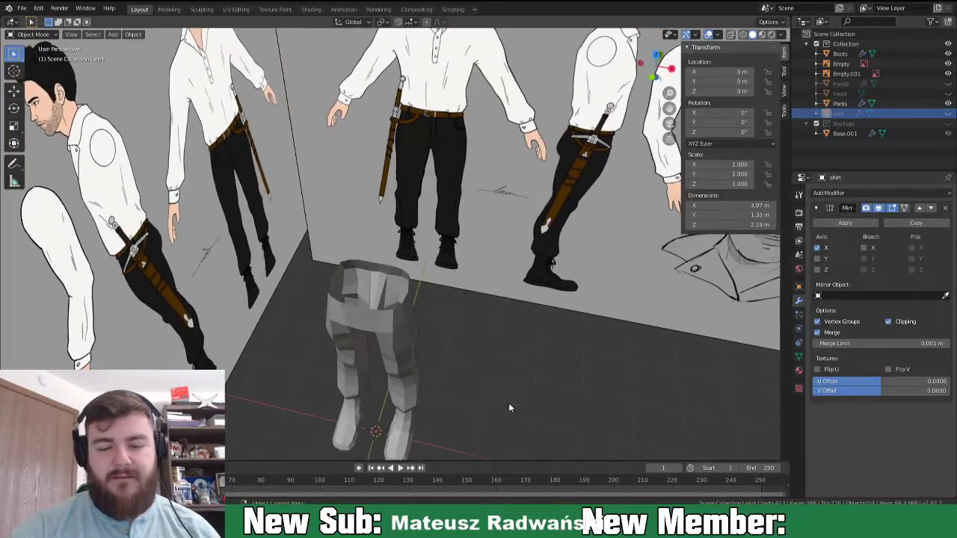
click(948, 54)
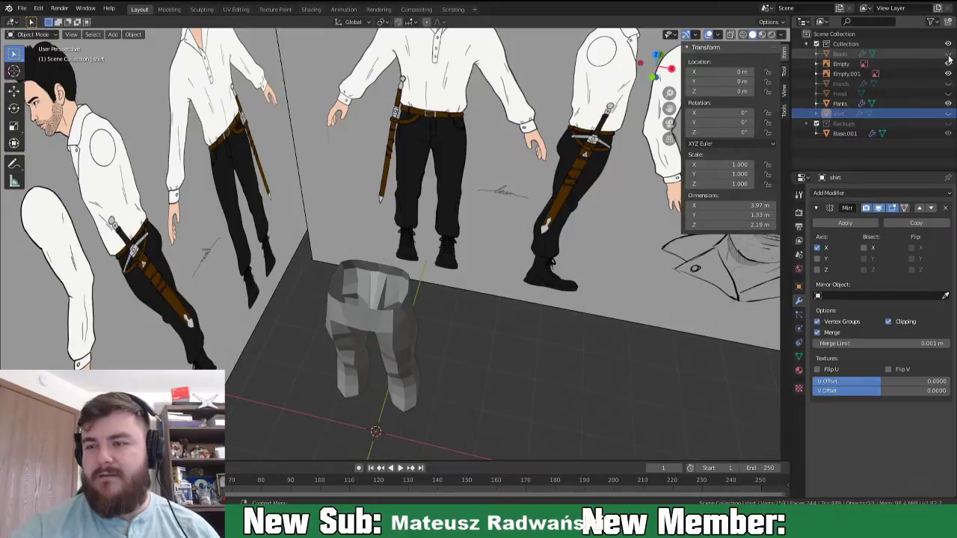
- Edit the Pants mesh, filling the open waist with a face and insetting it
click(391, 322)
key(Tab)
alt+click(394, 317)
alt+click(397, 310)
middle_drag(448, 325, 459, 298)
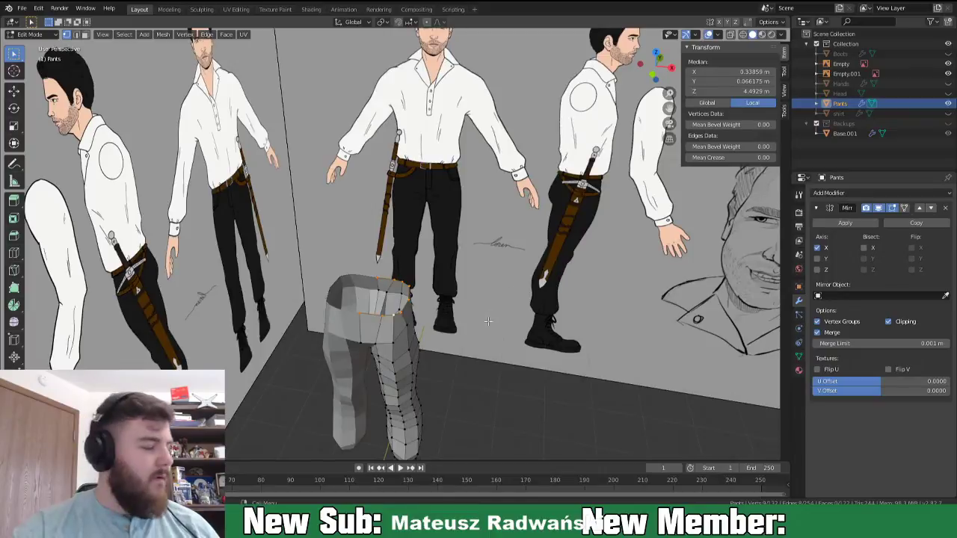
key(f)
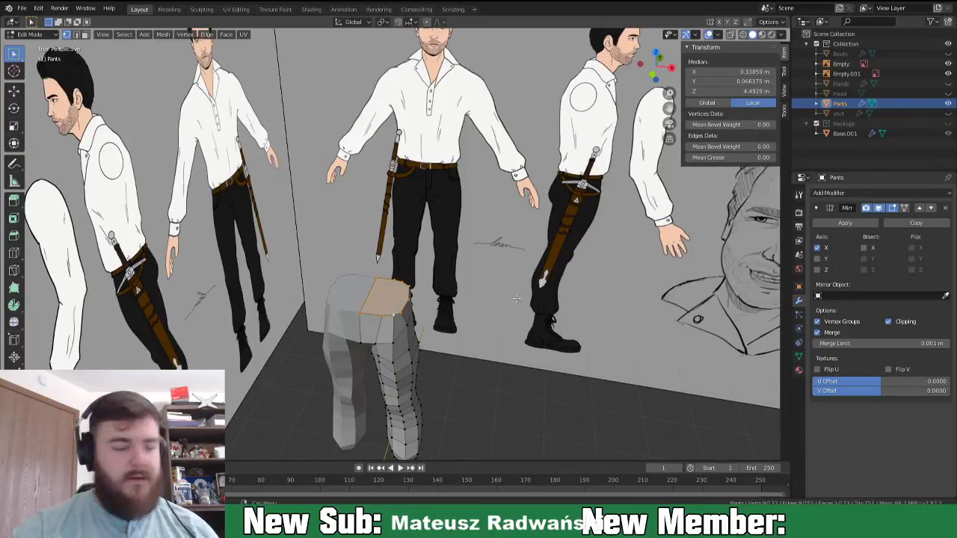
key(i)
click(519, 283)
- Cap the open lower end of the pant leg with an inset face and return to Object Mode
middle_drag(518, 282, 527, 64)
middle_drag(495, 342, 505, 294)
alt+click(423, 262)
key(f)
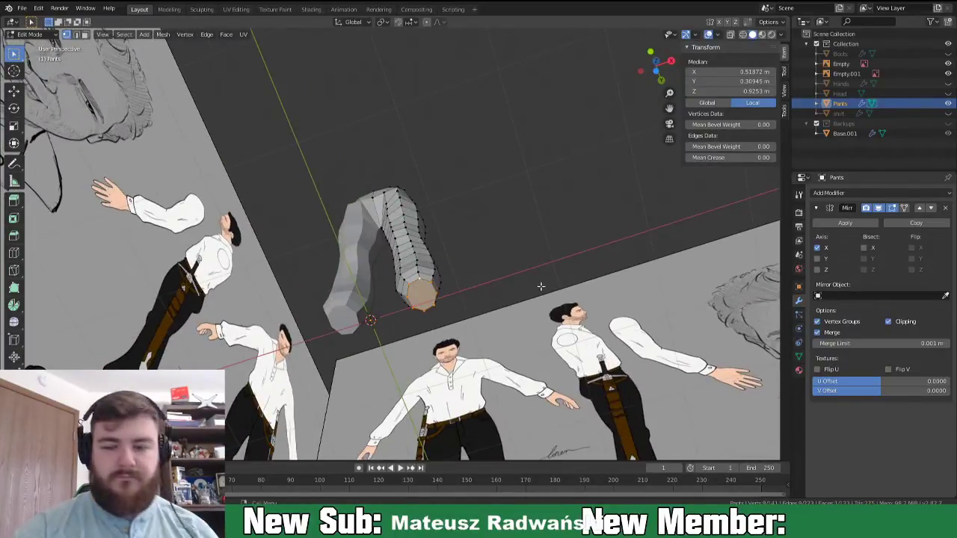
key(i)
click(538, 269)
middle_drag(557, 251, 552, 345)
shift+middle_drag(534, 280, 569, 375)
key(Tab)
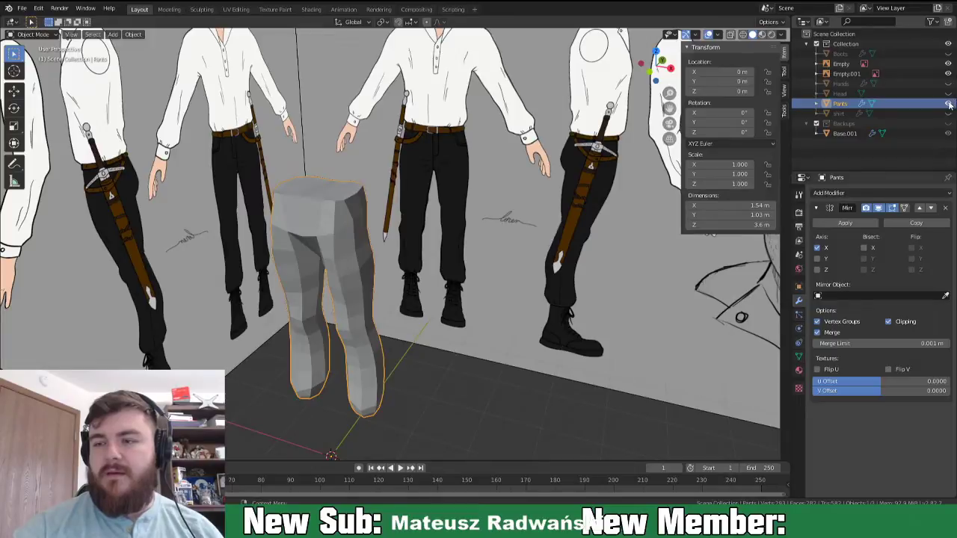
- Hide the Pants and make the Boots visible
click(948, 104)
click(948, 54)
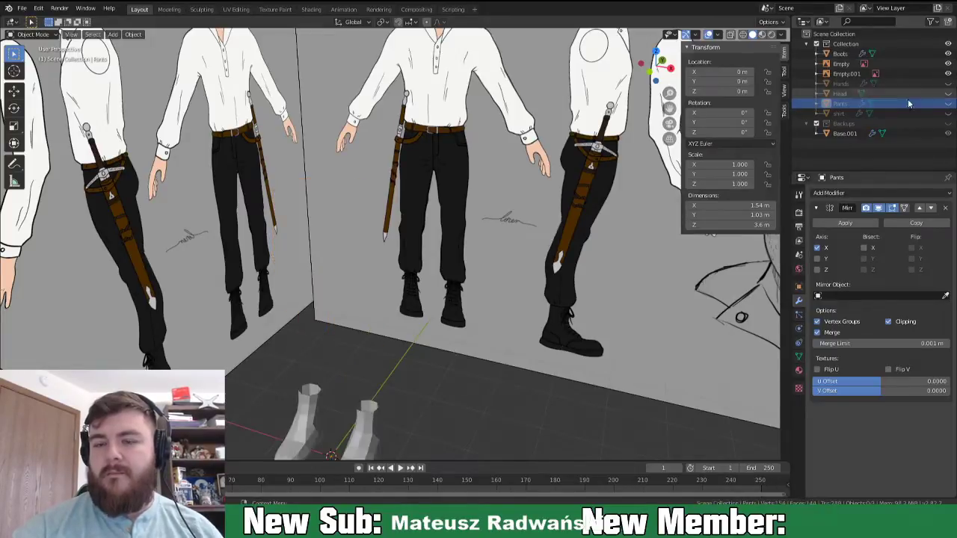
- Edit the Boots mesh, filling the open ankle top with a face and insetting it
shift+middle_drag(403, 405, 436, 376)
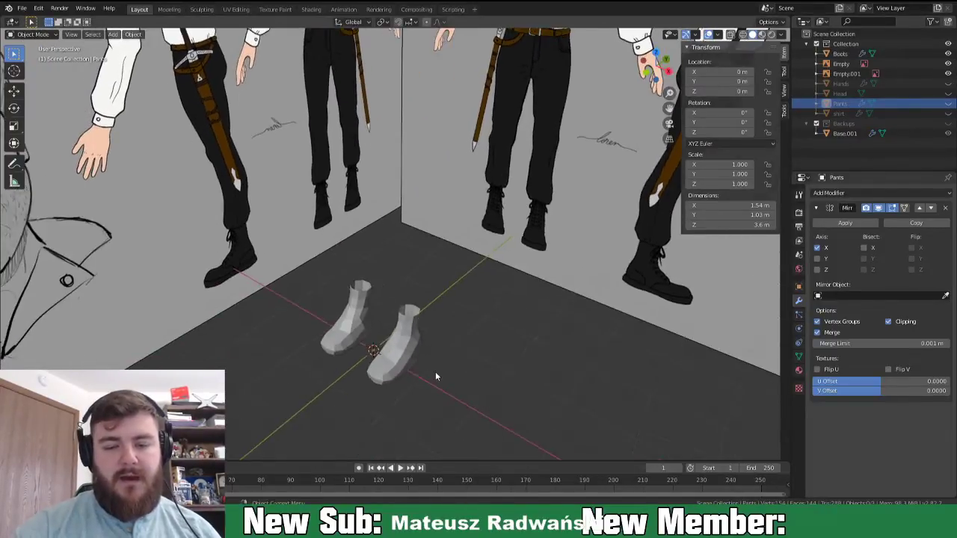
click(414, 321)
key(Tab)
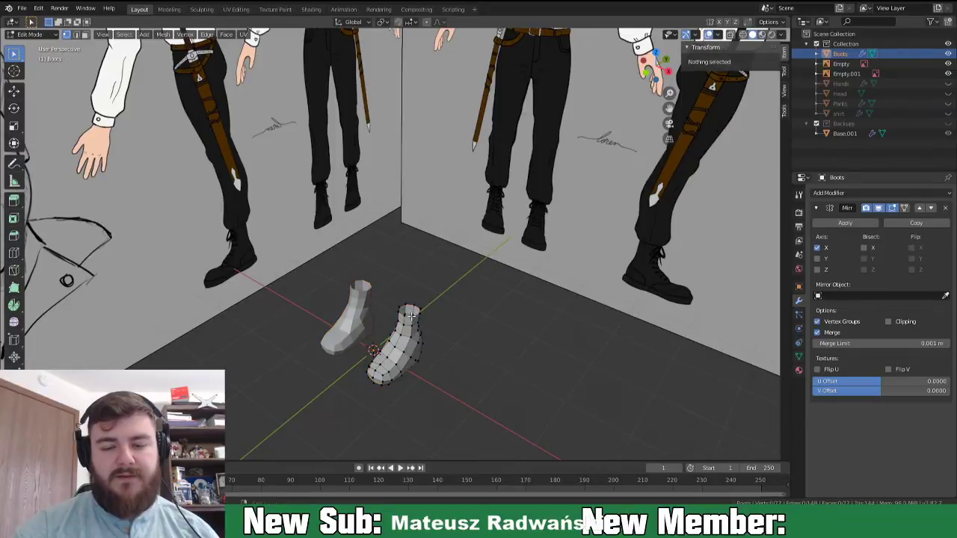
click(411, 314)
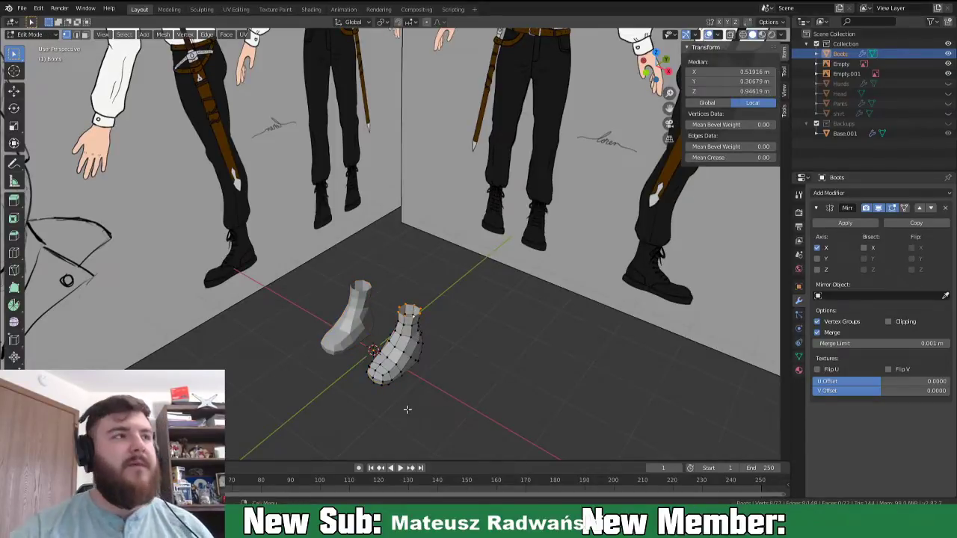
middle_drag(454, 346, 500, 299)
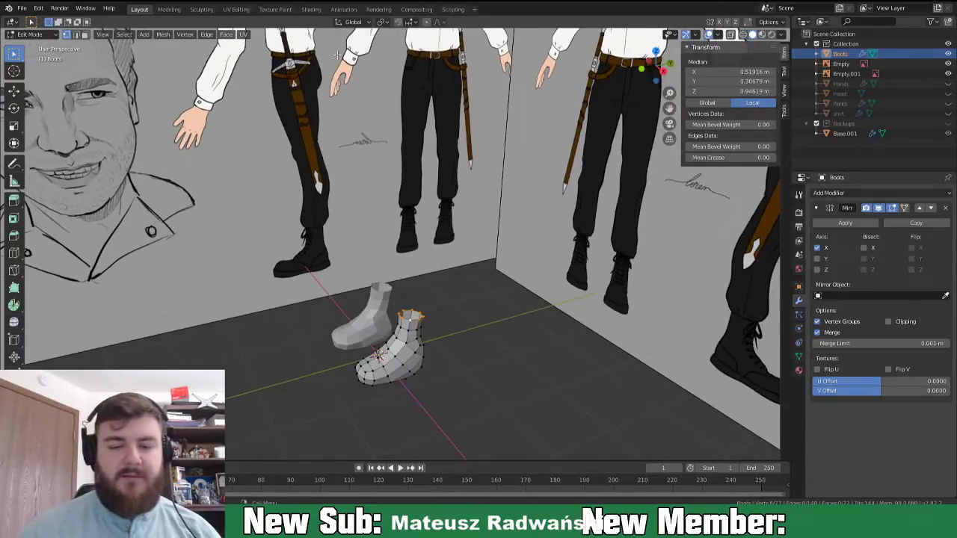
scroll(402, 345, up, 2)
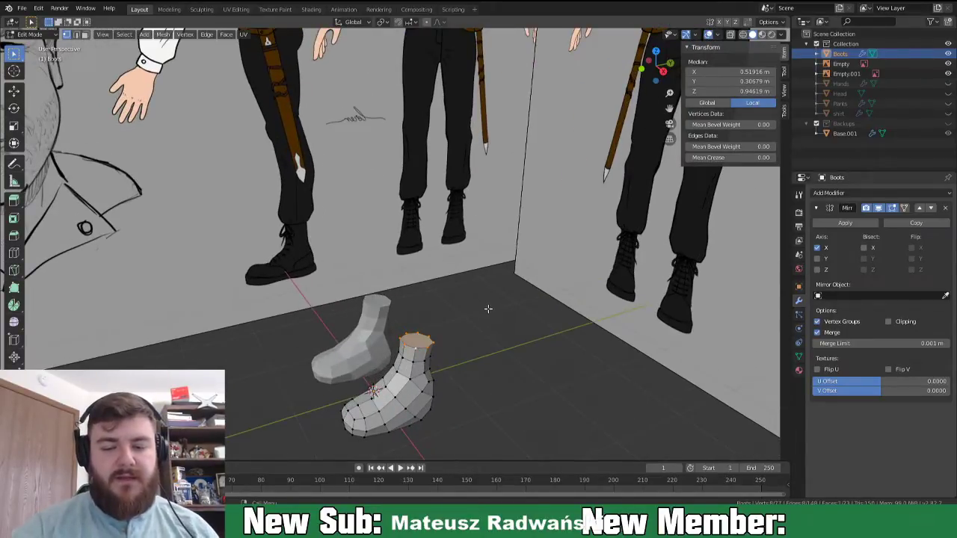
key(i)
click(512, 295)
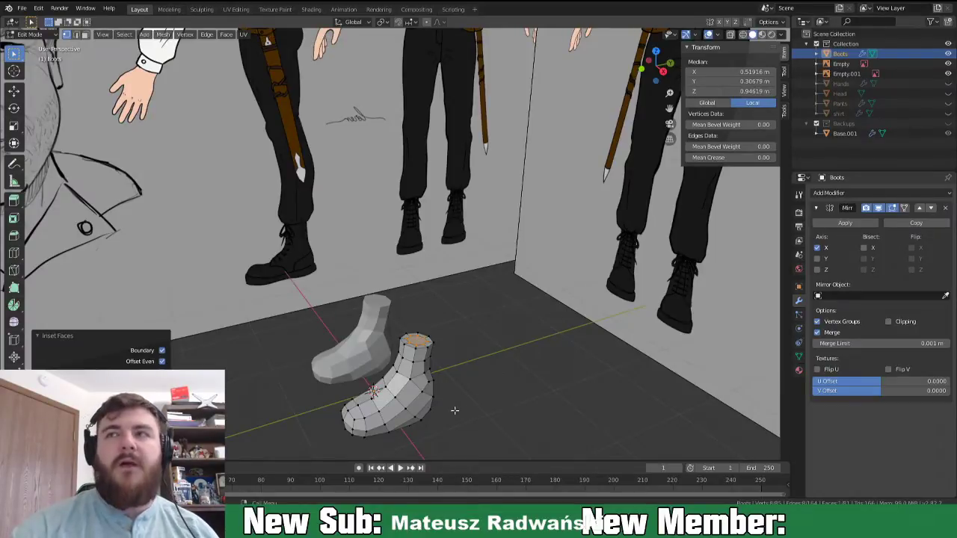
middle_drag(564, 320, 560, 364)
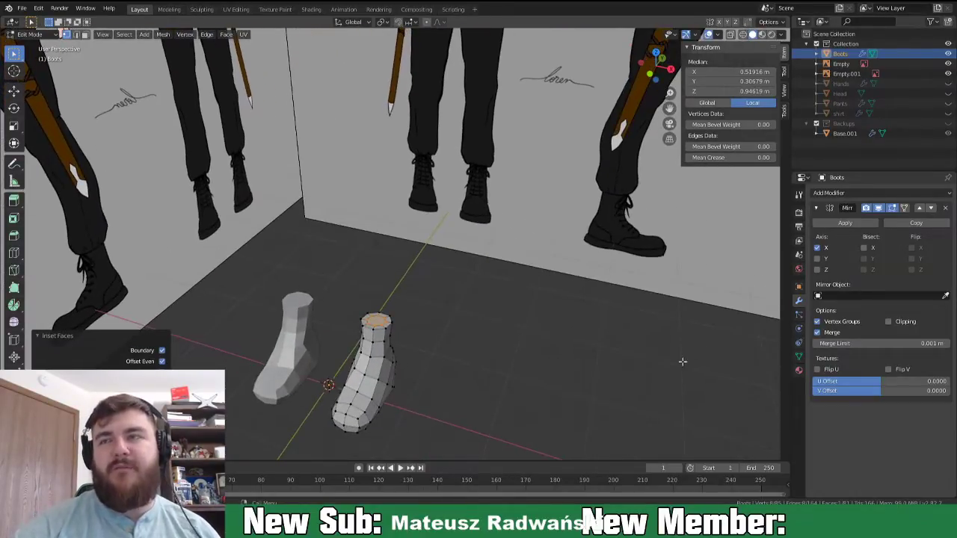
- Make the Pants and Head visible again and return to Object Mode
click(948, 103)
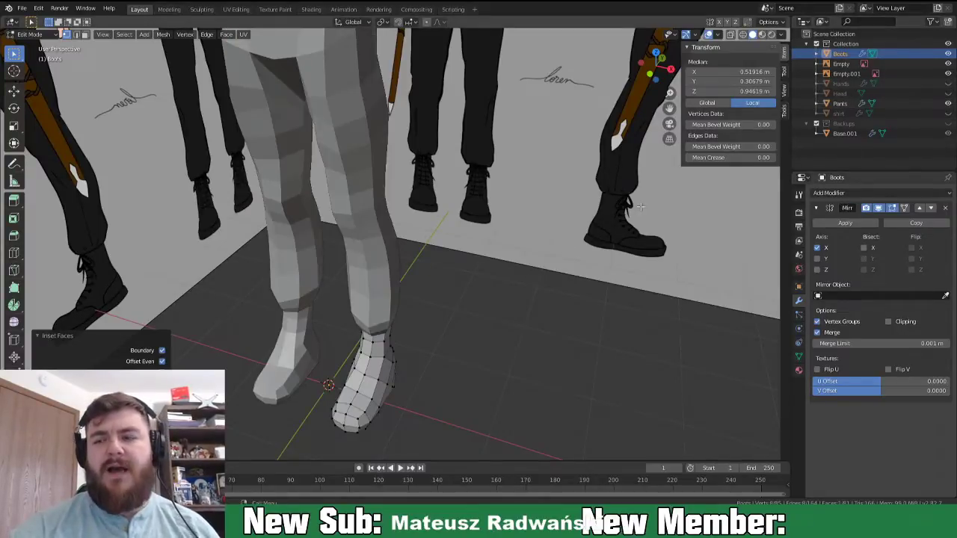
click(948, 94)
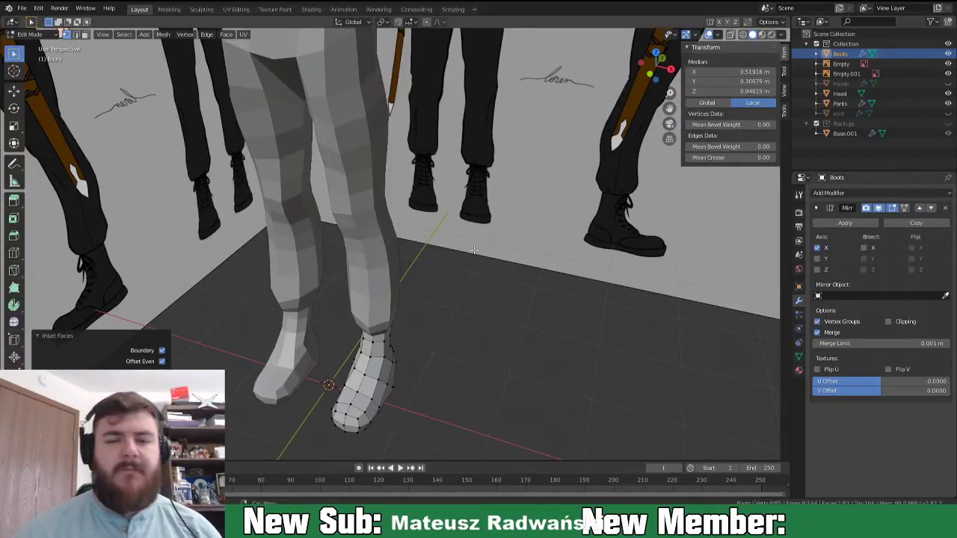
scroll(438, 338, down, 3)
scroll(438, 338, down, 3)
scroll(430, 332, up, 1)
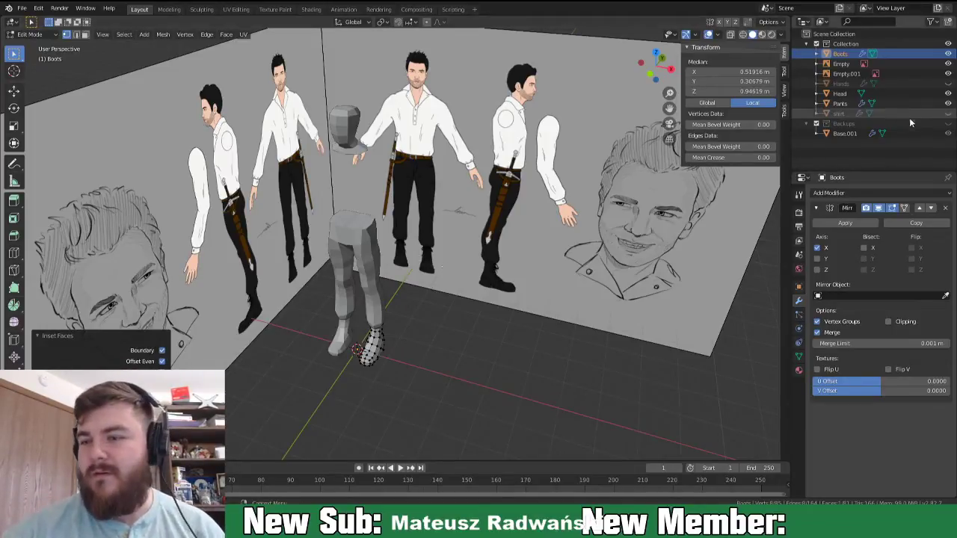
key(Tab)
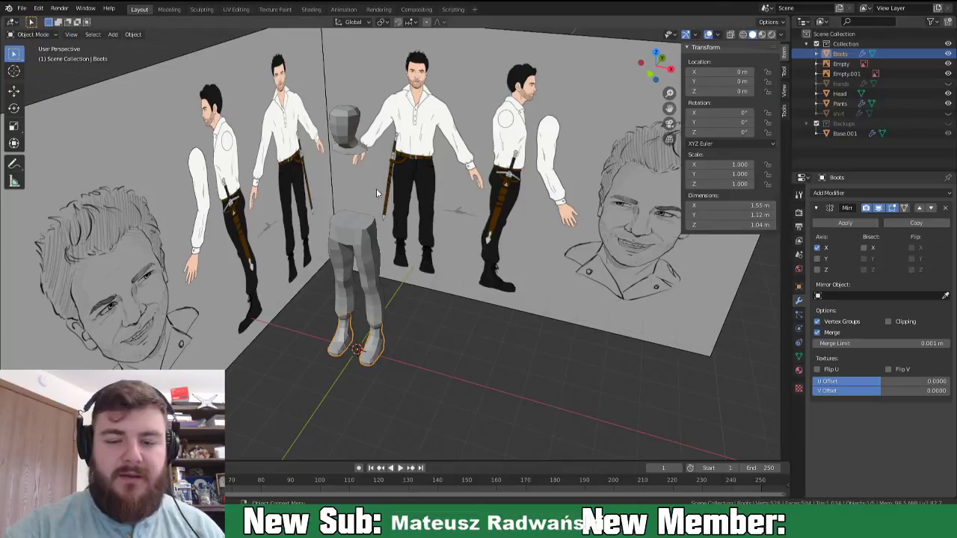
- Edit the Head mesh, capping the open underside of the neck with an inset face, and return to Object Mode
click(347, 142)
middle_drag(347, 142, 387, 206)
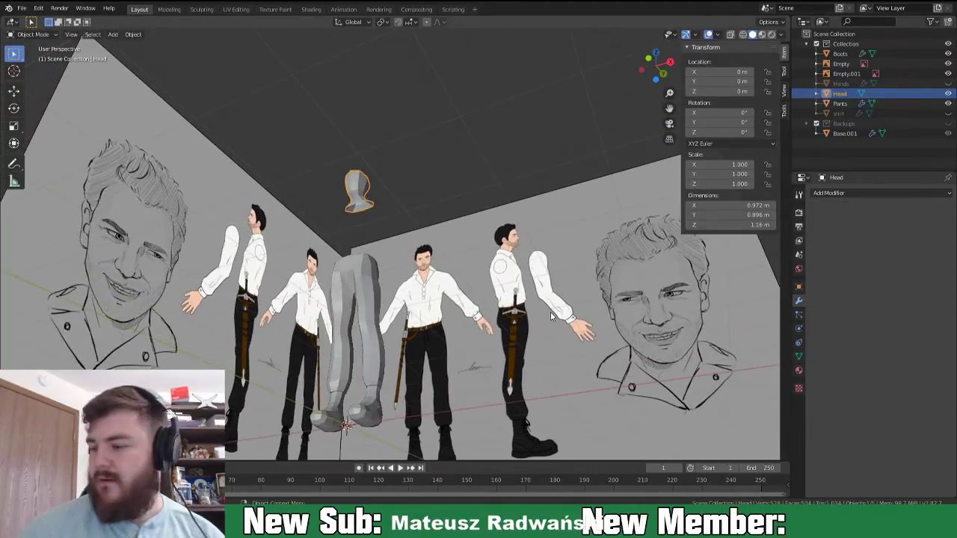
scroll(367, 140, up, 4)
key(Tab)
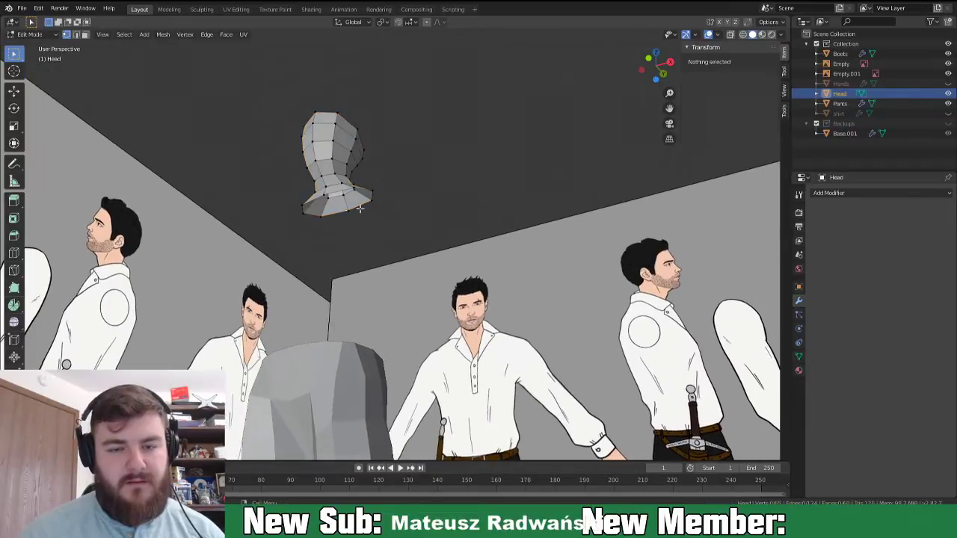
shift+middle_drag(372, 200, 403, 207)
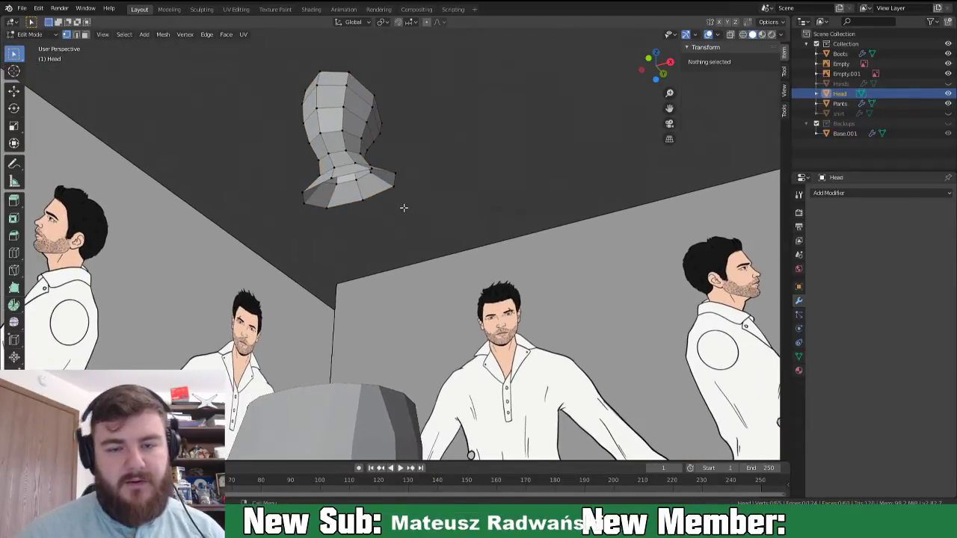
alt+click(333, 178)
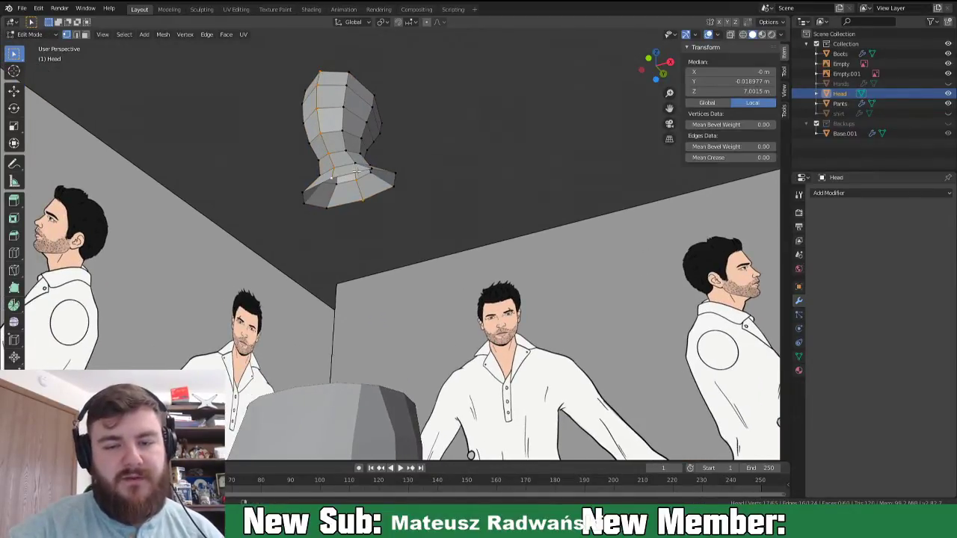
alt+click(393, 180)
key(i)
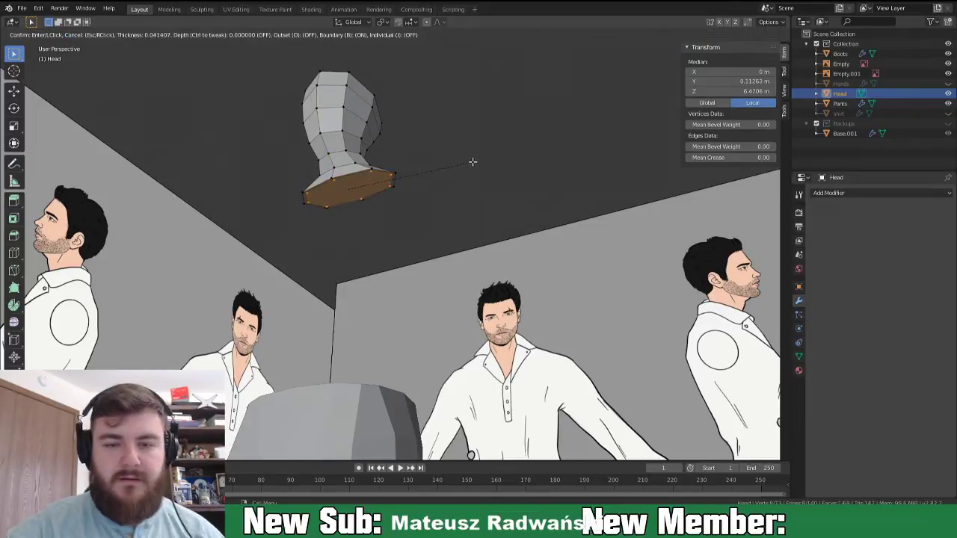
click(465, 166)
middle_drag(441, 210, 461, 289)
key(Tab)
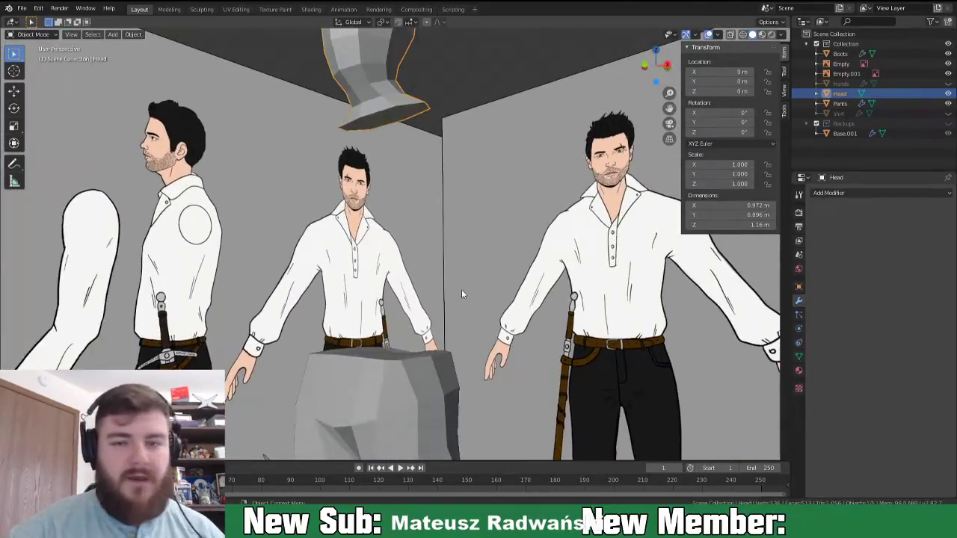
- Unhide the Hands and close the open wrist with a filled, inset face, ending in Object Mode
click(948, 84)
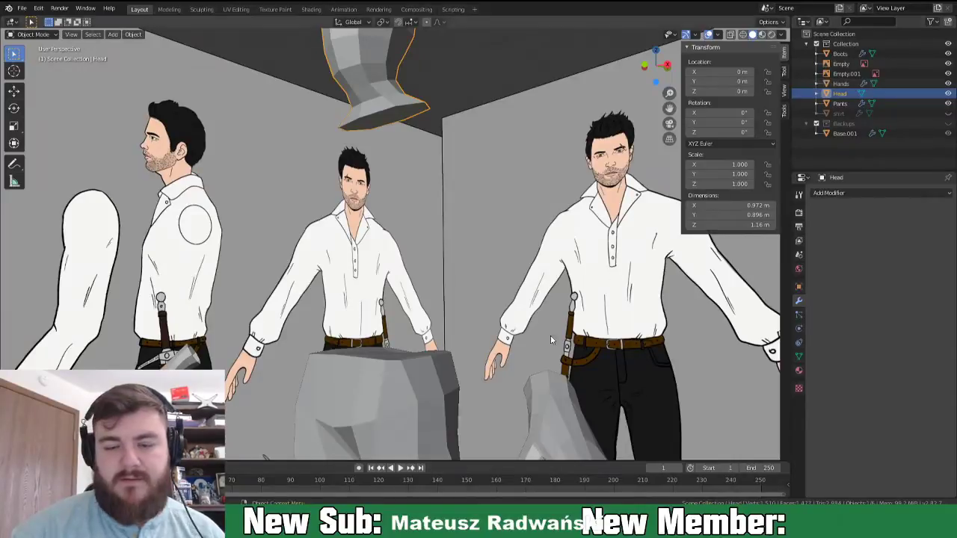
click(558, 409)
middle_drag(561, 412, 549, 385)
key(Tab)
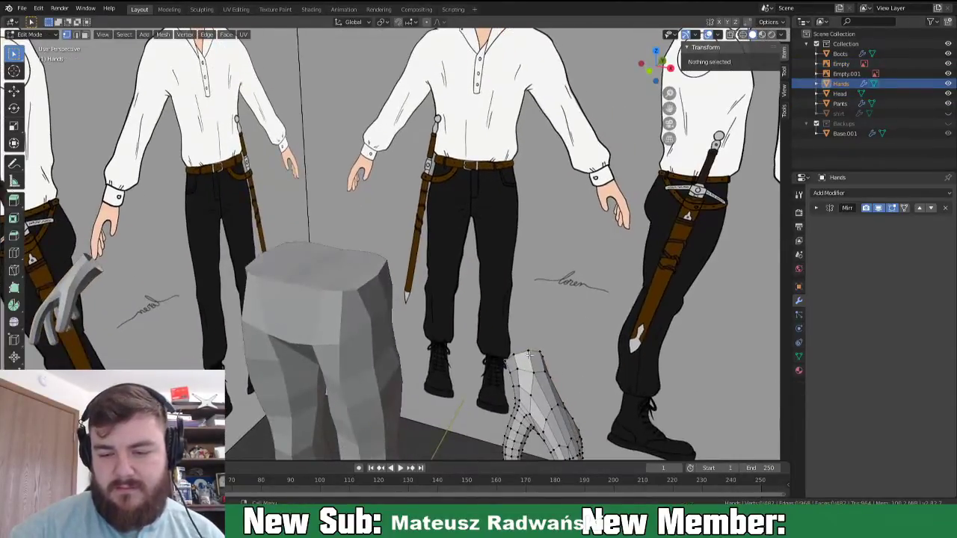
alt+click(526, 354)
middle_drag(527, 354, 571, 328)
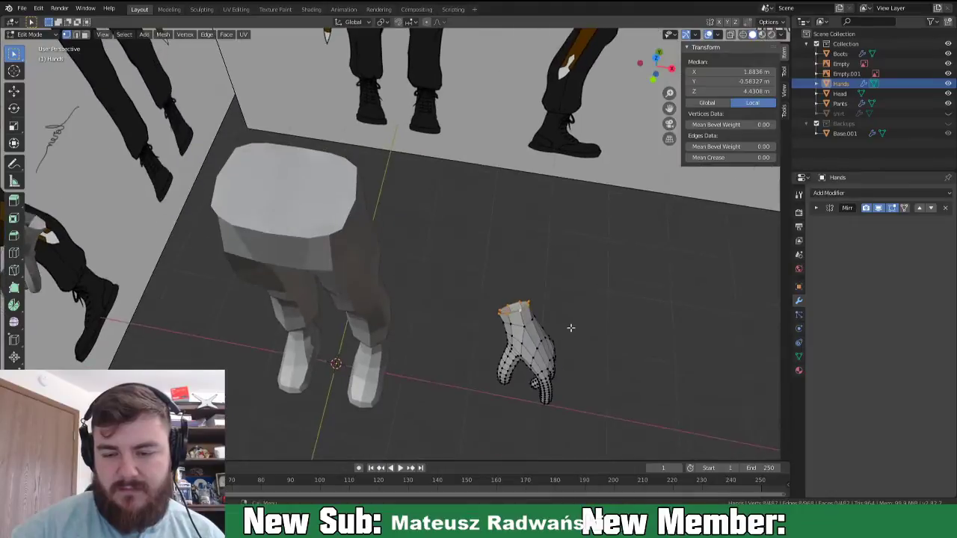
key(i)
click(620, 285)
middle_drag(620, 285, 435, 421)
key(Tab)
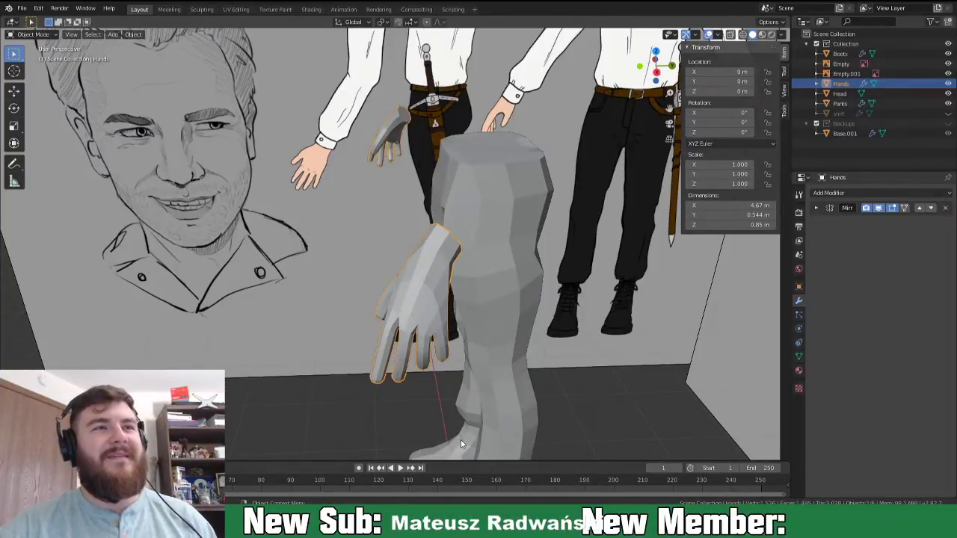
- Make the shirt visible again so the whole character is shown
mouse_move(528, 346)
middle_down()
mouse_move(655, 297)
mouse_move(626, 304)
mouse_move(513, 411)
mouse_move(530, 346)
middle_up()
scroll(530, 346, down, 4)
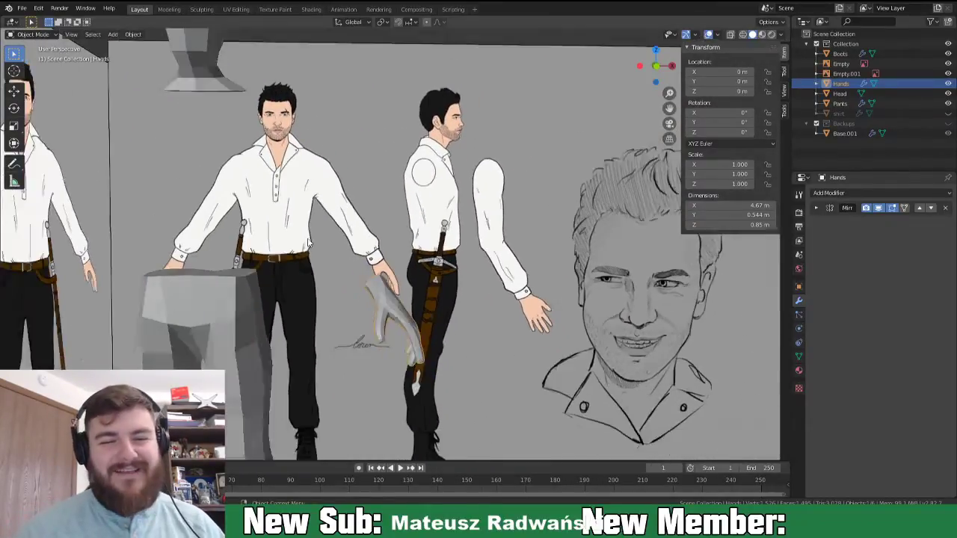
shift+middle_drag(323, 228, 385, 252)
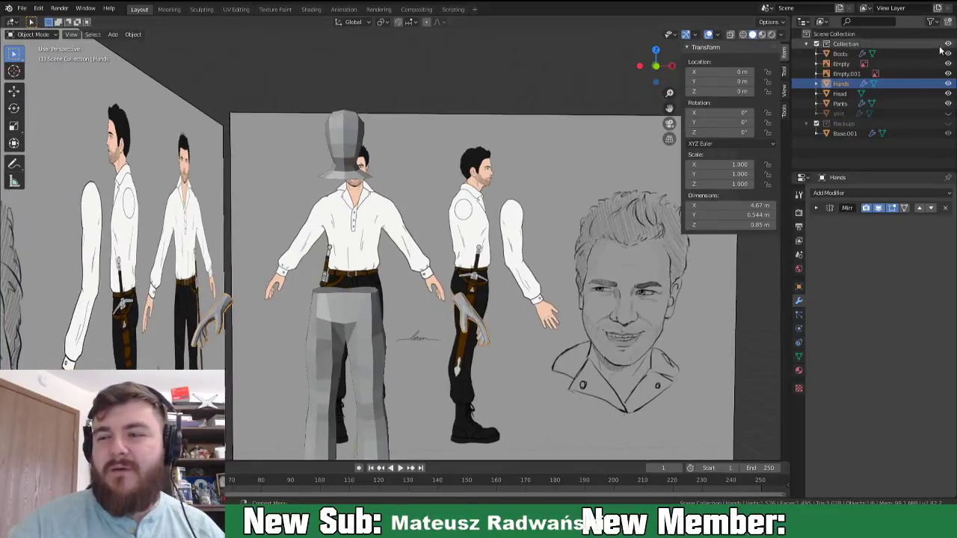
click(949, 113)
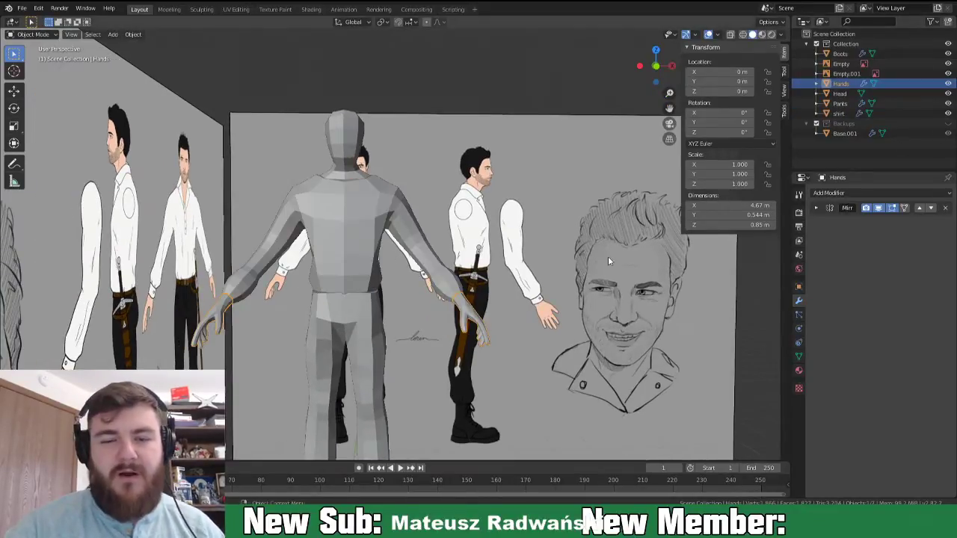
mouse_move(543, 331)
middle_down()
mouse_move(510, 366)
mouse_move(529, 357)
mouse_move(546, 329)
mouse_move(499, 338)
mouse_move(555, 368)
mouse_move(530, 368)
middle_up()
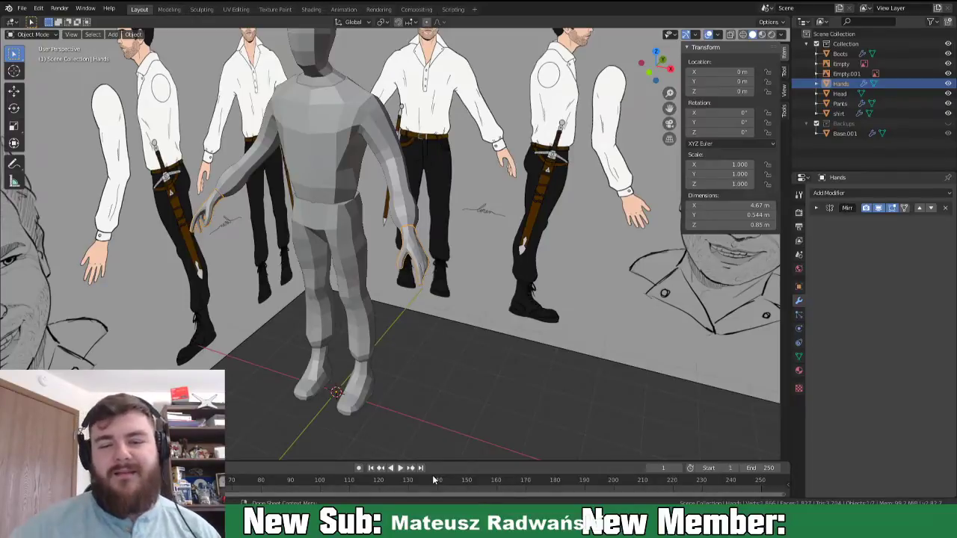
- Examine the assembled character from several sides, picking out the Head and shirt as separate parts
click(352, 121)
middle_drag(446, 248, 444, 340)
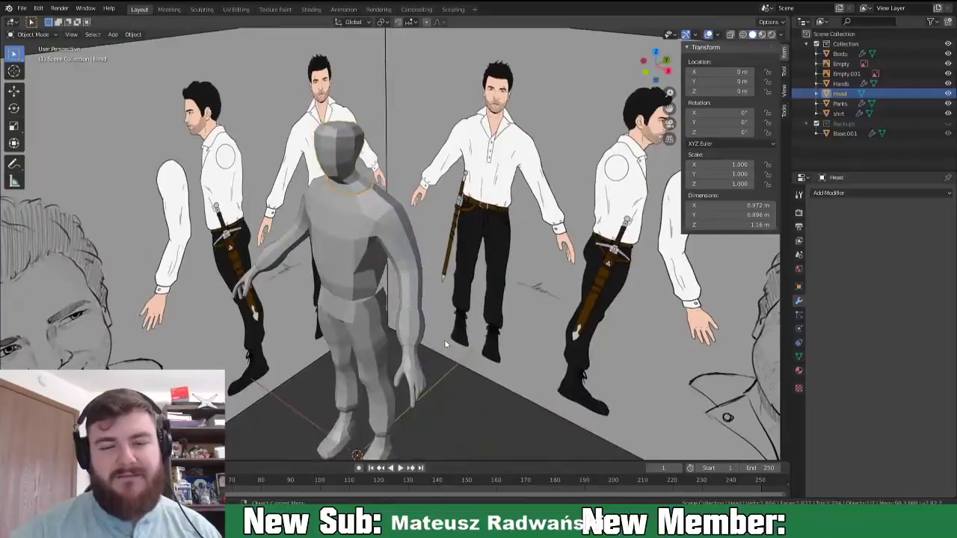
middle_drag(508, 338, 435, 360)
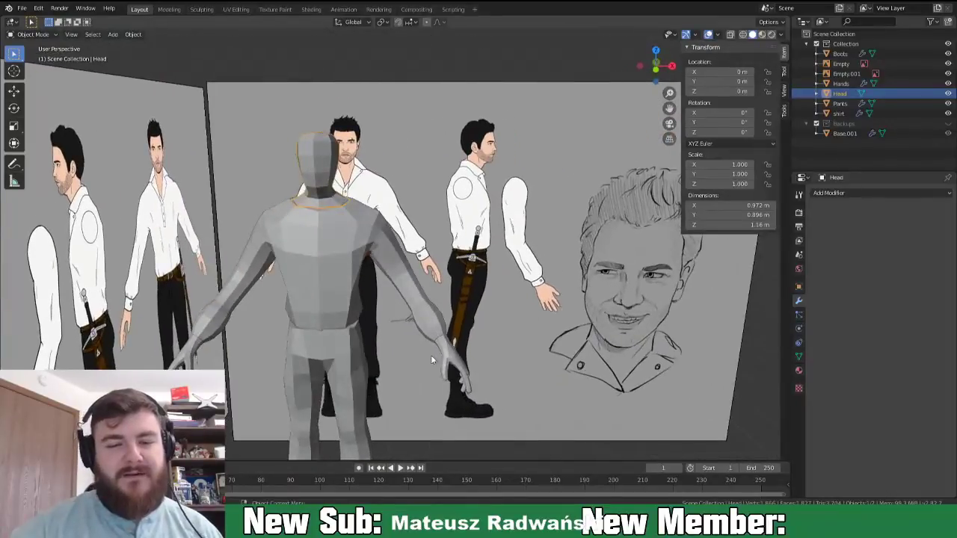
click(334, 212)
middle_drag(359, 251, 365, 272)
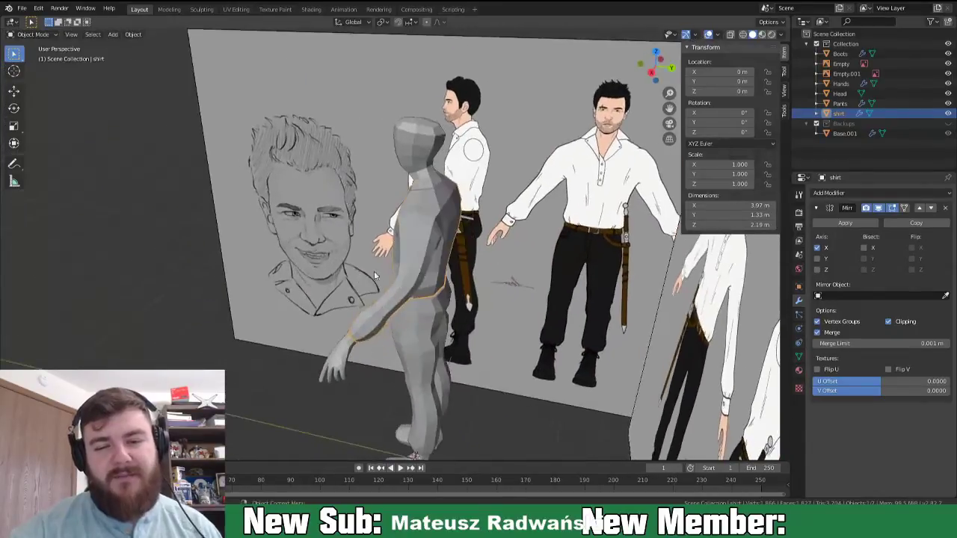
mouse_move(499, 367)
middle_down()
mouse_move(468, 369)
mouse_move(513, 330)
mouse_move(559, 324)
mouse_move(566, 371)
mouse_move(509, 383)
mouse_move(575, 363)
mouse_move(463, 378)
mouse_move(522, 356)
mouse_move(513, 354)
middle_up()
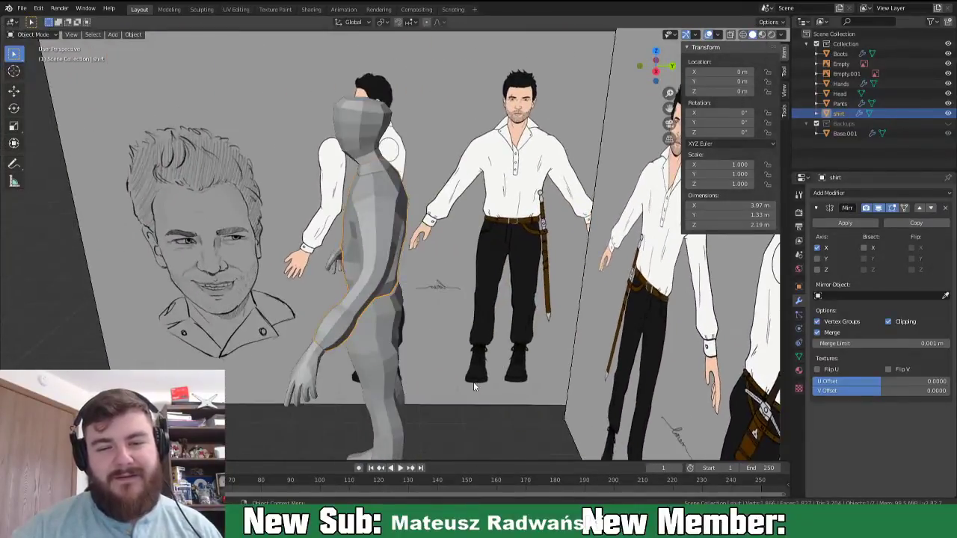
- Select the Head and switch to the Sculpting workspace, viewing the character in right orthographic view
click(366, 131)
middle_drag(442, 290, 469, 326)
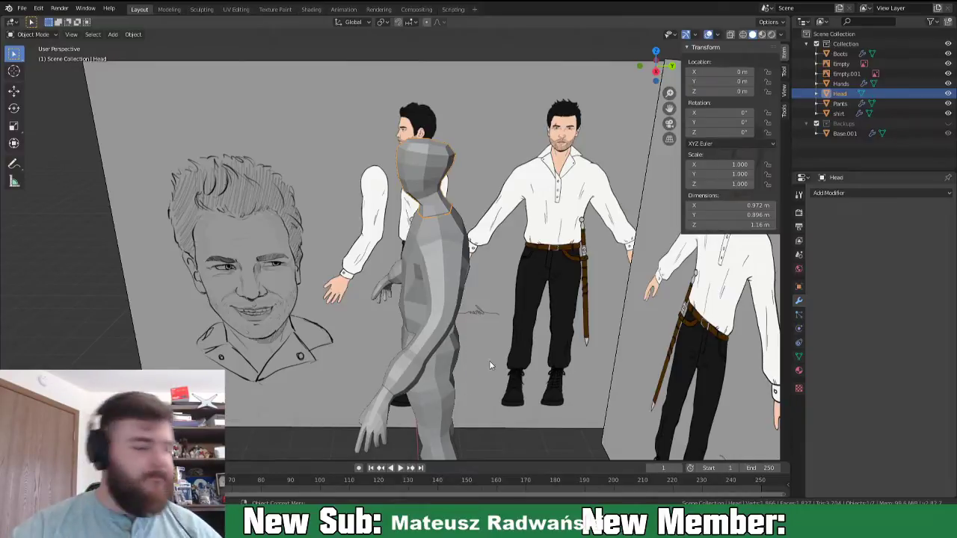
key(KP_3)
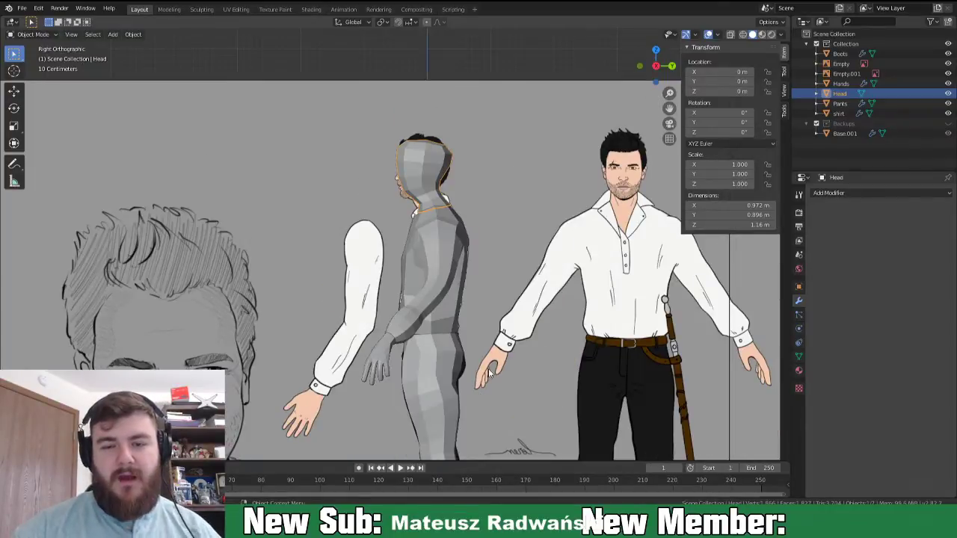
click(201, 9)
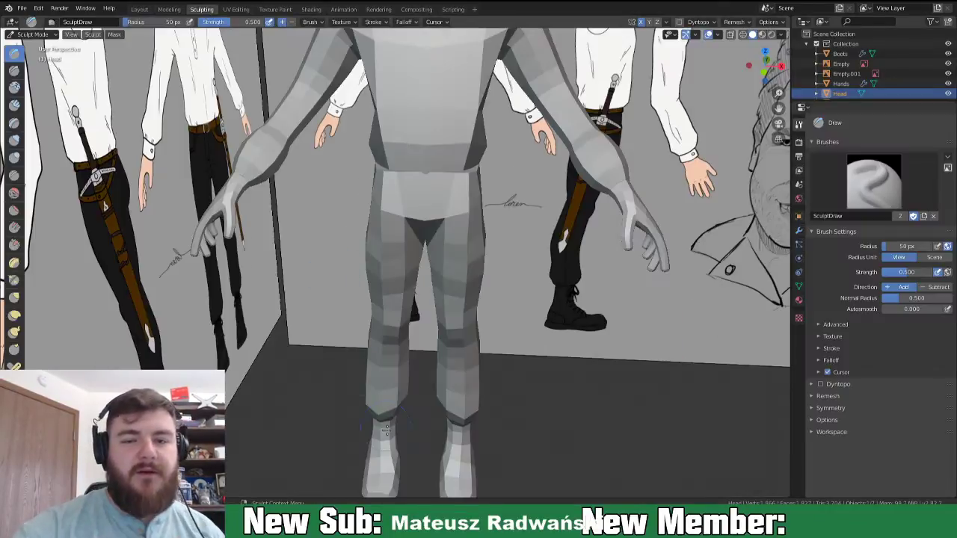
middle_drag(554, 292, 402, 298)
scroll(395, 288, up, 3)
mouse_move(379, 246)
shift+middle_down()
mouse_move(367, 316)
mouse_move(331, 298)
shift+middle_up()
scroll(356, 295, down, 5)
key(KP_3)
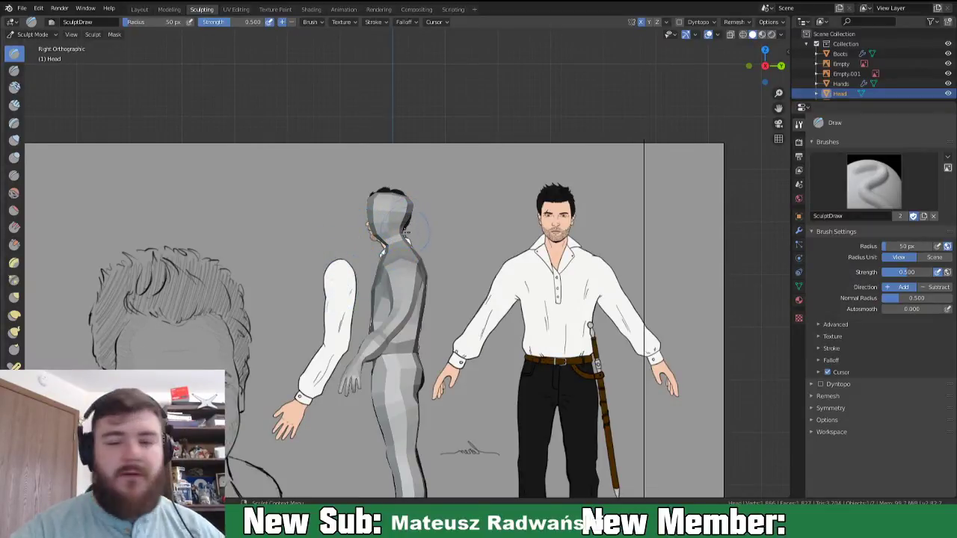
- Enable Dyntopo for the Head and open its detailing method options
click(679, 22)
click(702, 22)
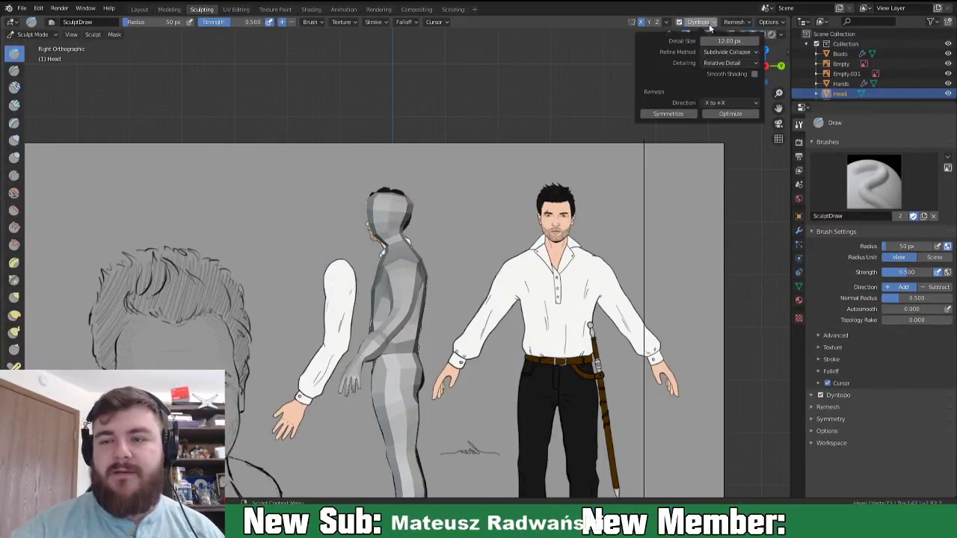
click(750, 64)
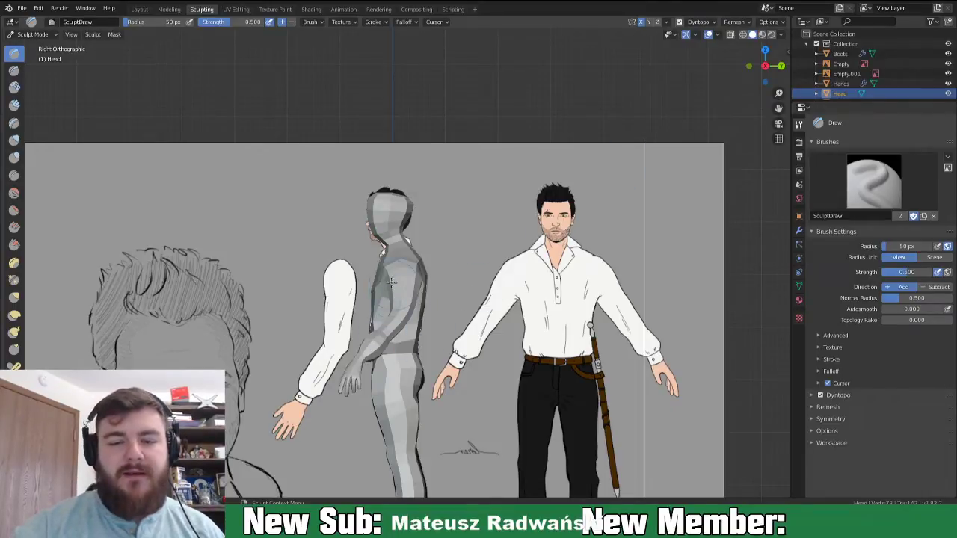
- Set the Draw brush radius to 30 px and build up the chin of the Head over the side reference
key(f)
click(367, 243)
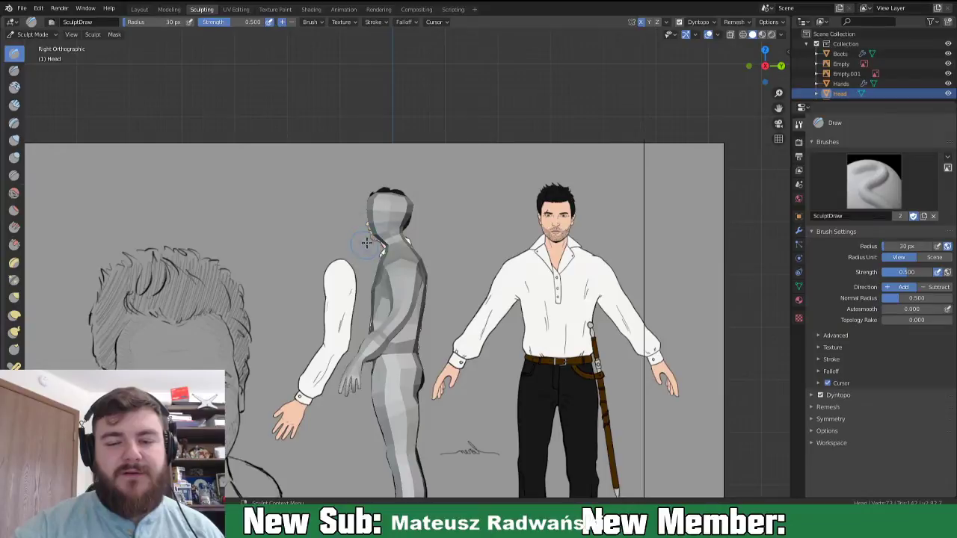
drag(376, 237, 372, 239)
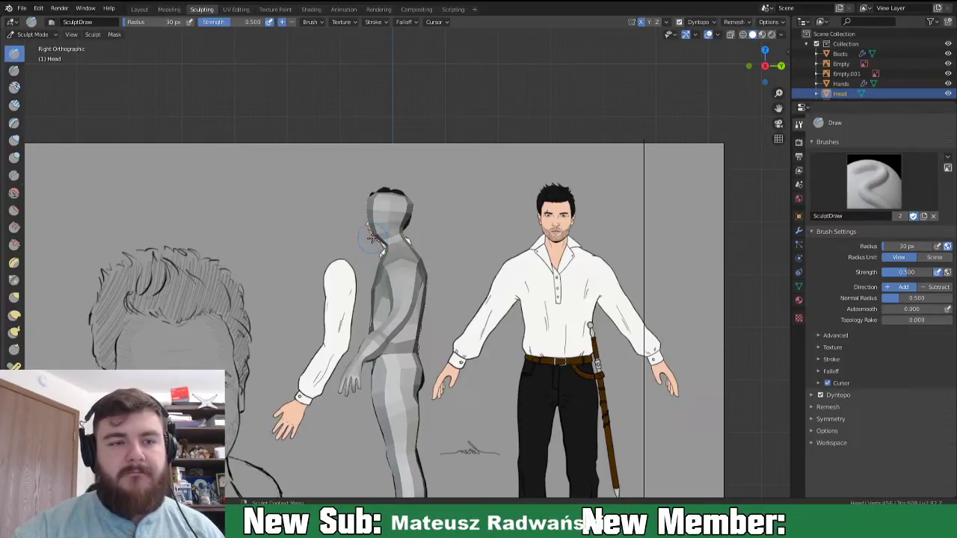
- Pull the face and back of the Head to the side reference's outline with Snake Hook, enlarging the brush radius to 41 px
key(k)
mouse_move(375, 237)
mouse_down()
mouse_move(367, 224)
mouse_move(408, 218)
mouse_up()
key(f)
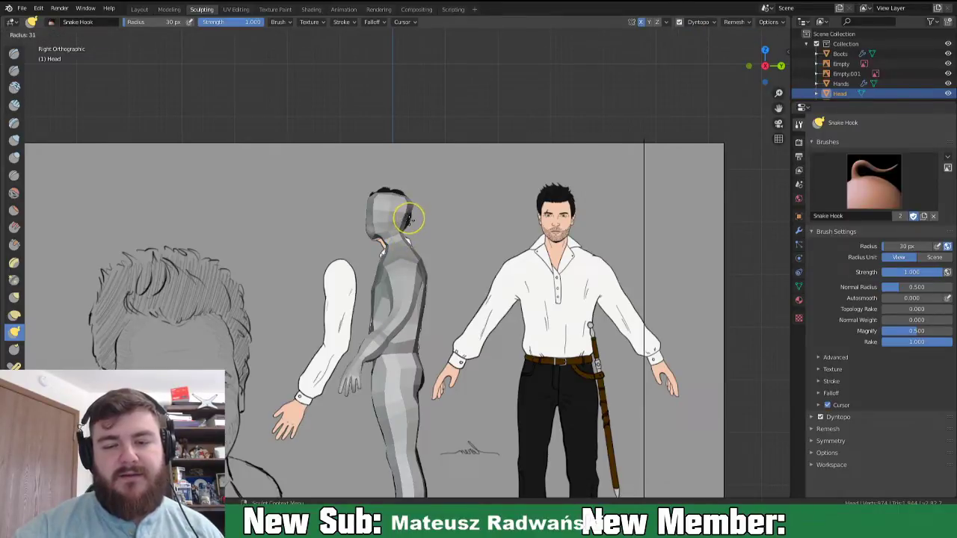
click(413, 217)
mouse_move(398, 218)
mouse_down()
mouse_move(407, 201)
mouse_move(373, 201)
mouse_move(384, 212)
mouse_up()
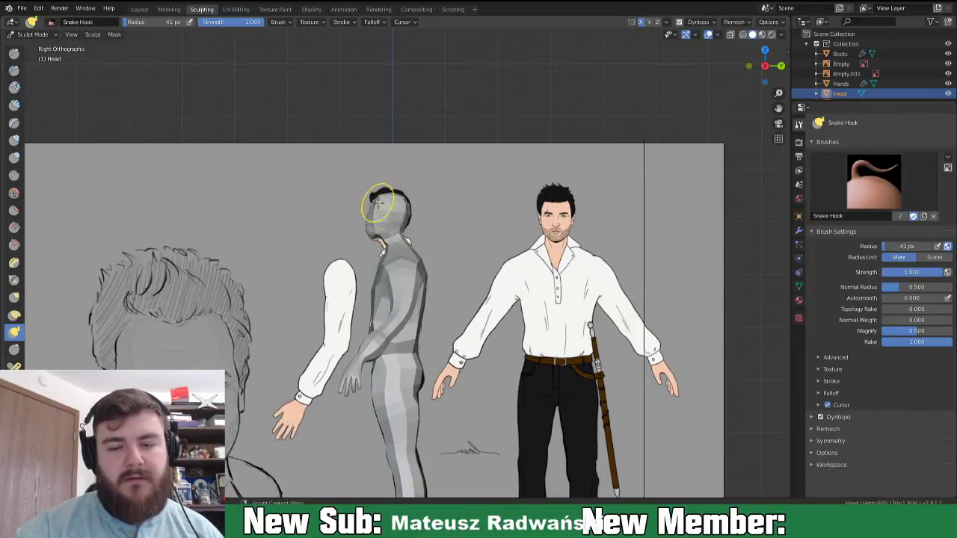
- Refine the face and jaw profile with Snake Hook in right orthographic view, undoing a stray stroke
mouse_move(385, 212)
middle_down()
mouse_move(506, 233)
mouse_move(545, 229)
mouse_move(476, 225)
middle_up()
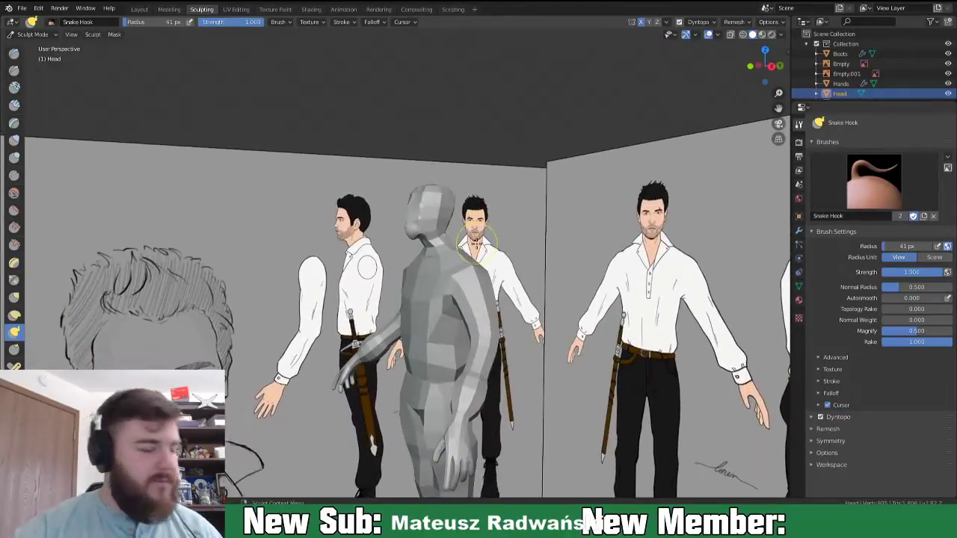
key(KP_3)
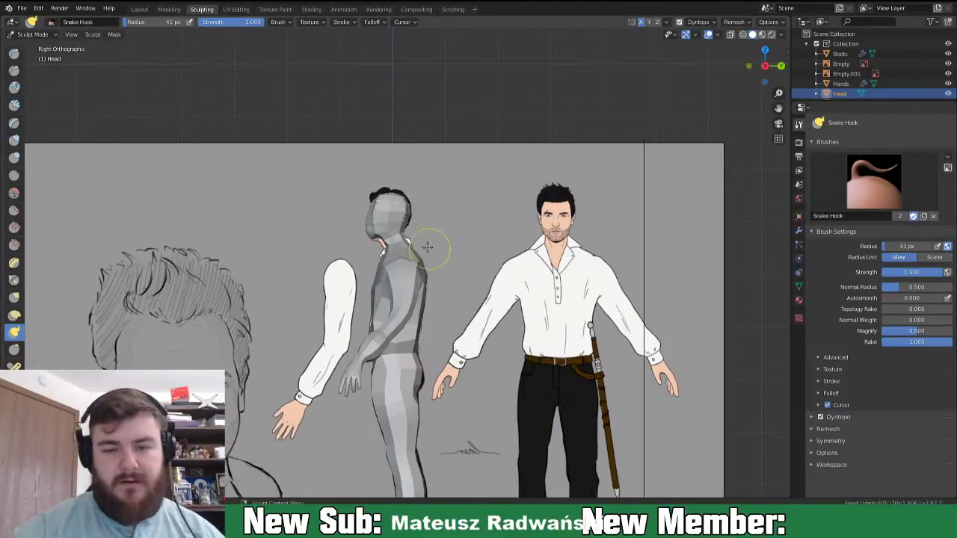
mouse_move(378, 211)
mouse_down()
mouse_move(374, 240)
mouse_move(384, 246)
mouse_up()
key(ctrl+z)
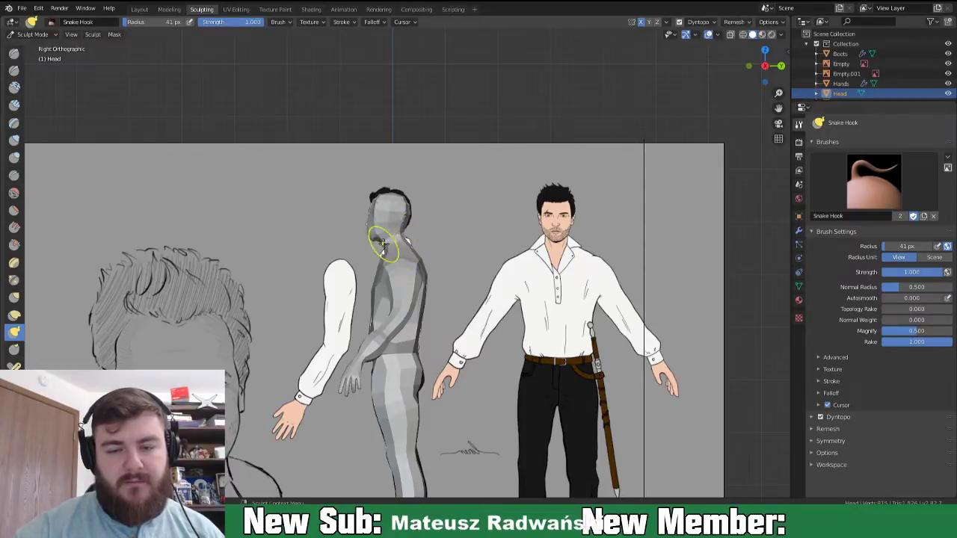
- Compare the Head with the front reference and look through the viewport overlay options
middle_drag(477, 348, 552, 333)
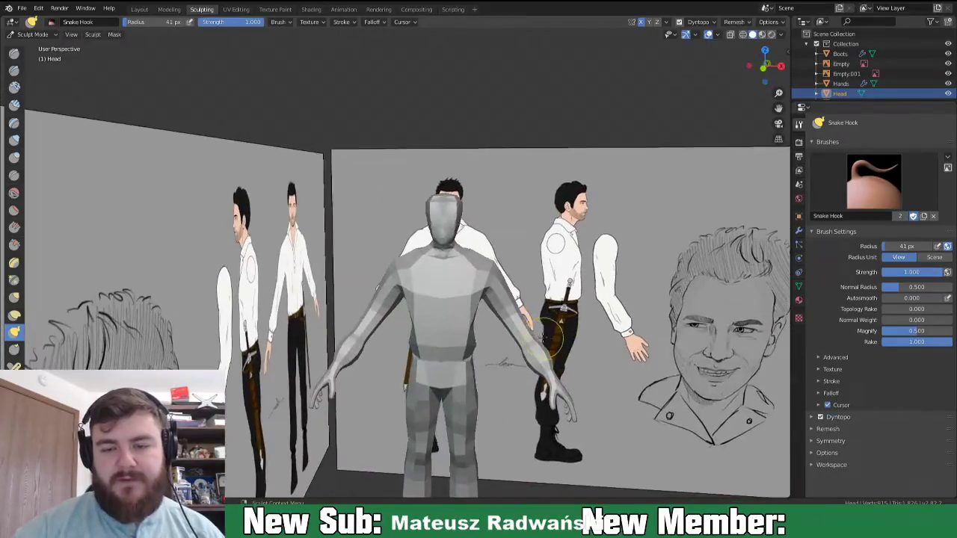
key(KP_1)
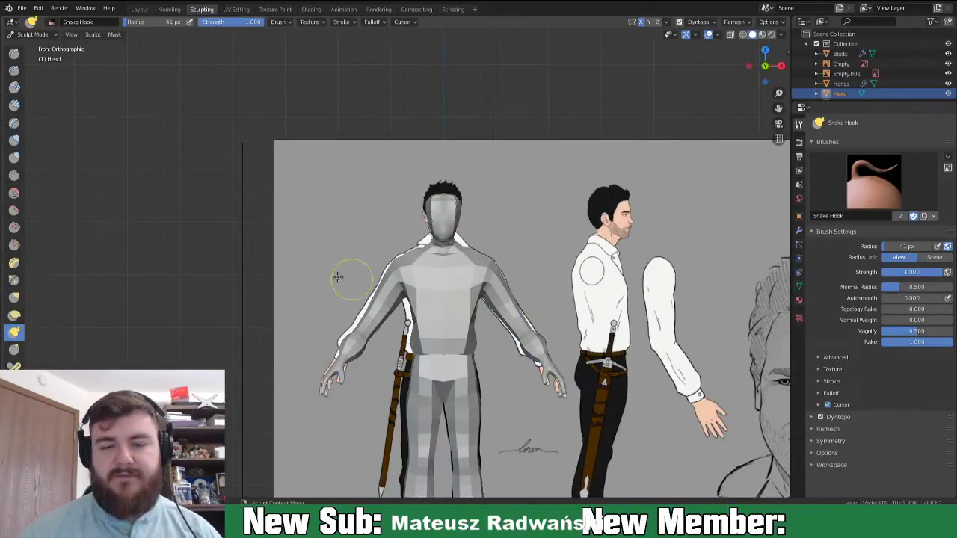
scroll(389, 274, up, 3)
mouse_move(481, 228)
middle_down()
mouse_move(502, 173)
mouse_move(469, 223)
mouse_move(395, 257)
middle_up()
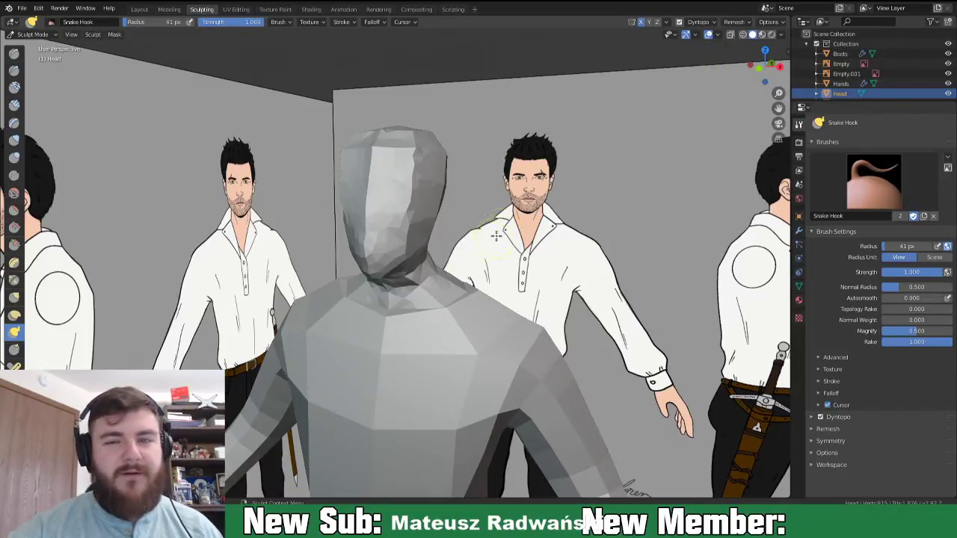
click(718, 35)
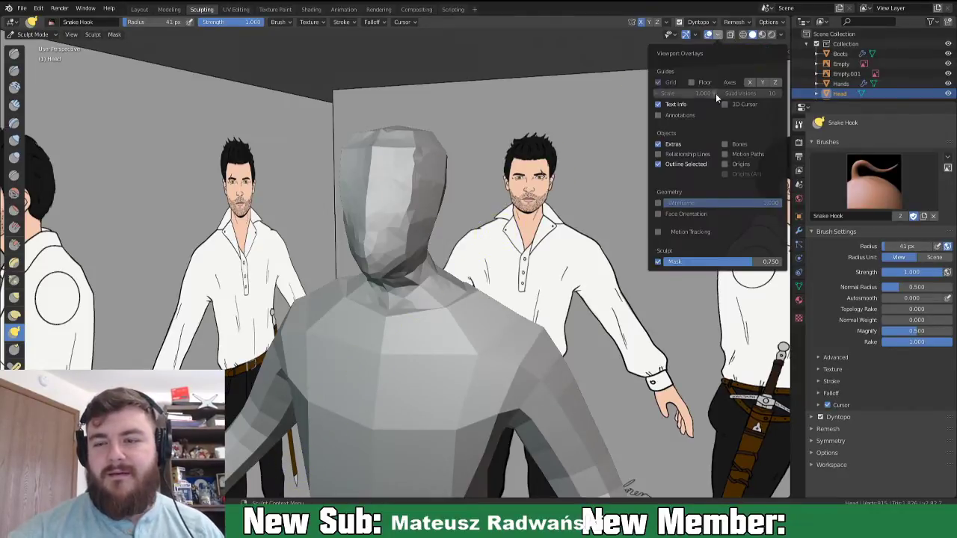
click(668, 303)
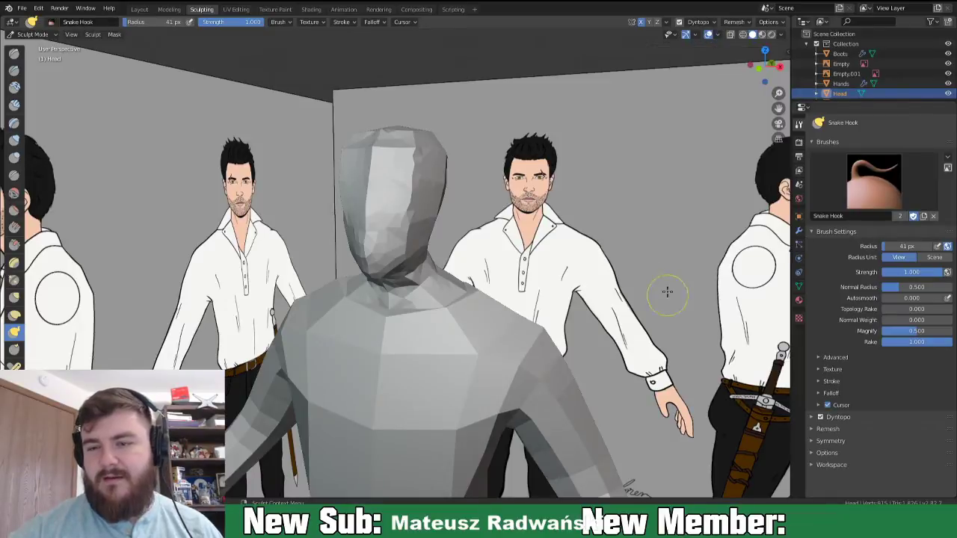
click(716, 35)
- Try to mark a horizontal eye line across the face with the Annotate tool and check it from an angle
scroll(22, 314, down, 4)
click(15, 483)
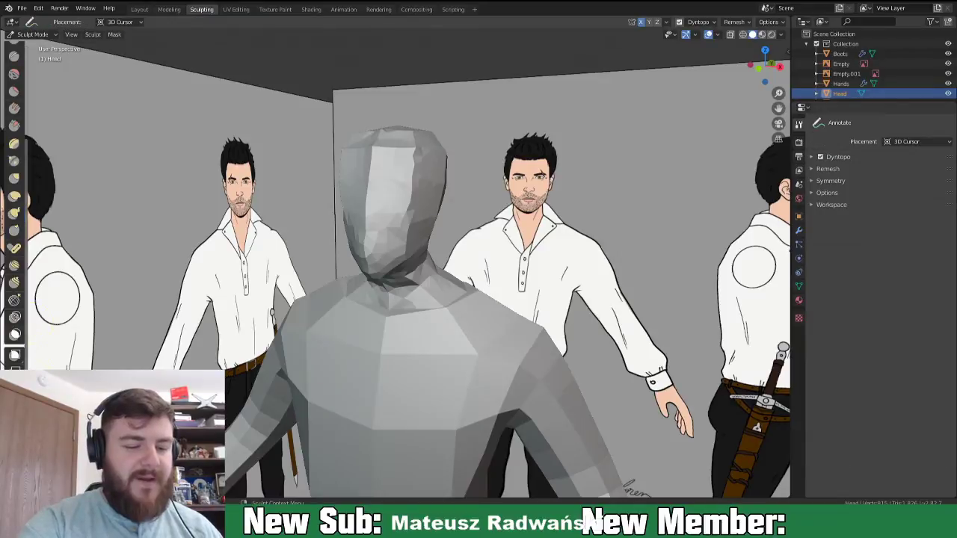
middle_drag(499, 267, 572, 276)
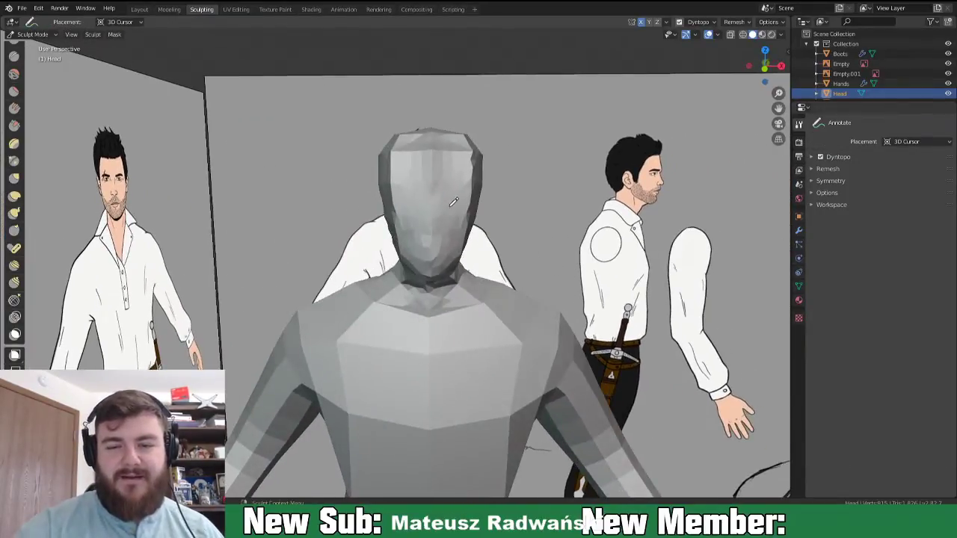
drag(433, 195, 483, 191)
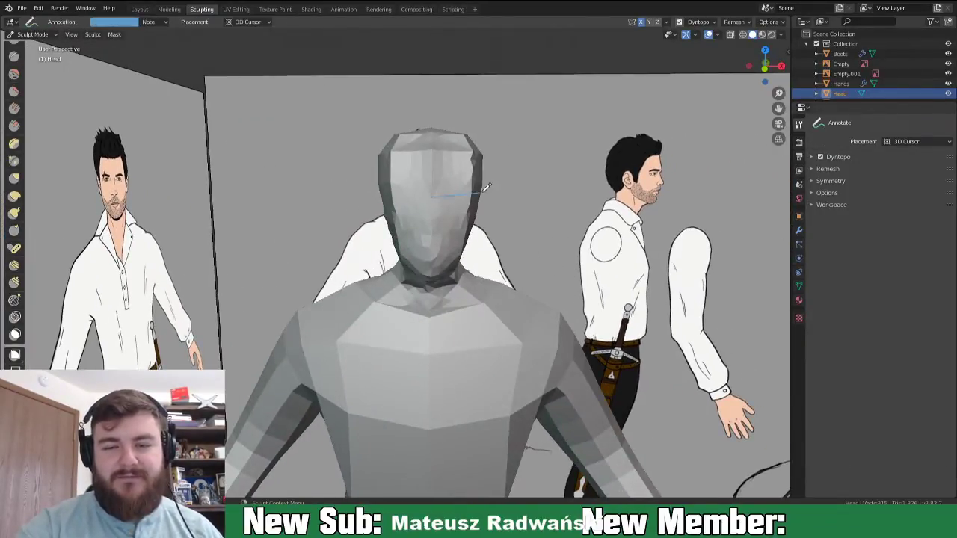
middle_drag(502, 244, 501, 304)
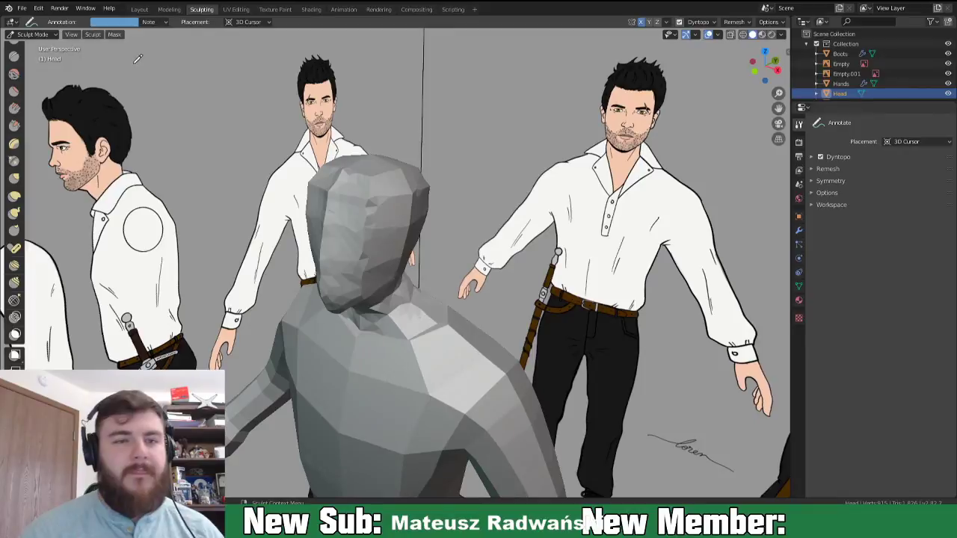
- Change the annotation placement to Surface and draw horizontal guide lines directly on the face
click(249, 22)
click(255, 56)
middle_drag(515, 210, 565, 194)
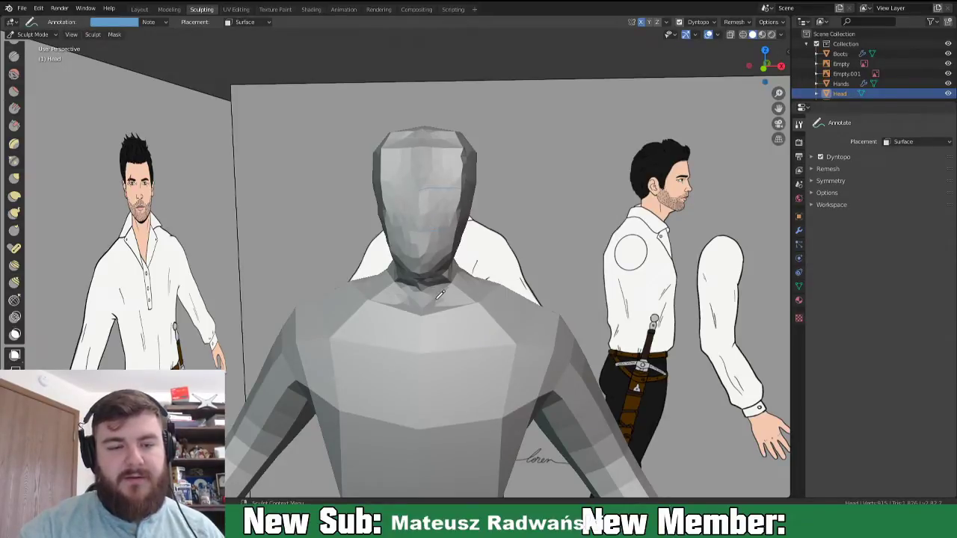
middle_drag(432, 278, 374, 376)
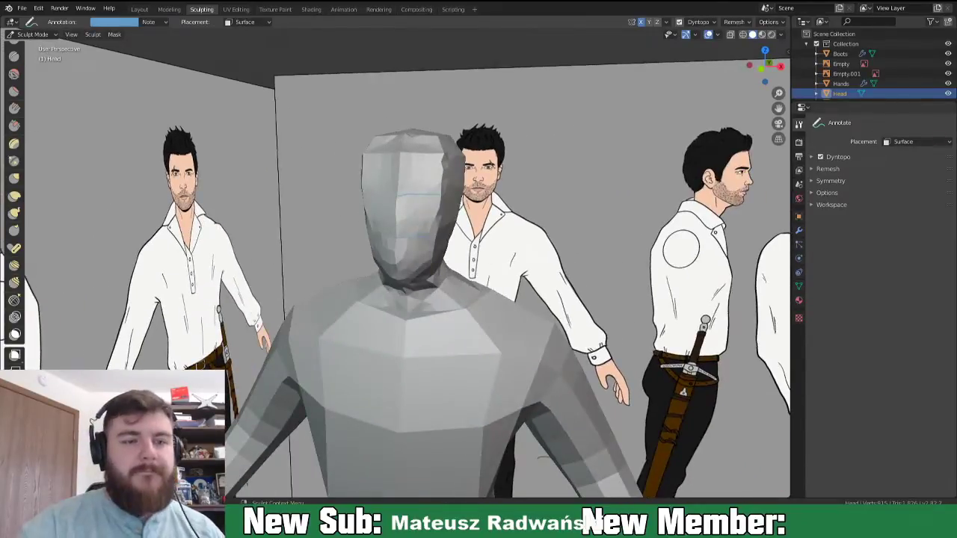
- Build up the nose, brow and eye areas with the Clay Strips brush, reducing its radius to 25 px
scroll(17, 135, up, 6)
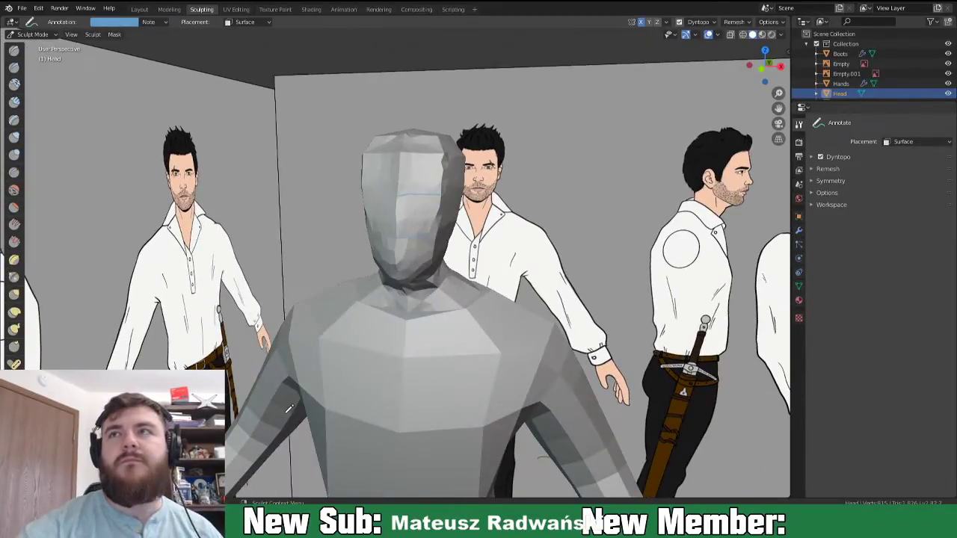
click(18, 104)
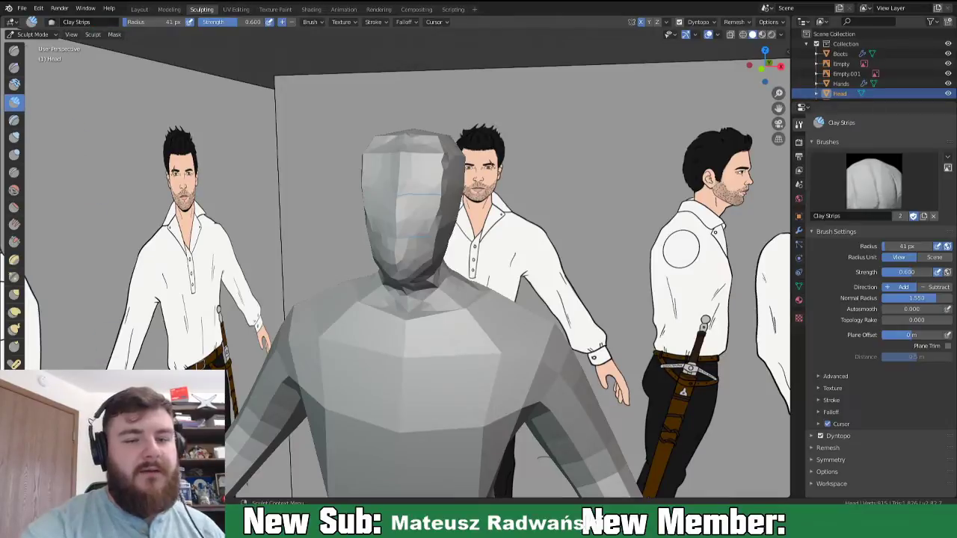
mouse_move(399, 212)
mouse_down()
mouse_move(392, 225)
mouse_move(404, 251)
mouse_move(393, 231)
mouse_move(411, 205)
mouse_up()
middle_drag(438, 218, 434, 192)
mouse_move(438, 194)
mouse_down()
mouse_move(425, 219)
mouse_move(453, 182)
mouse_up()
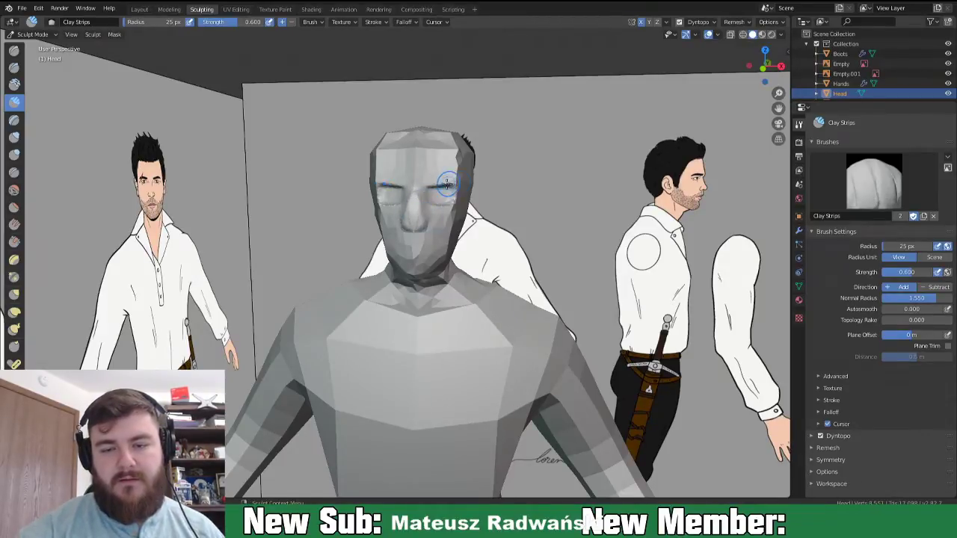
- Adjust the front profile of the face from the side with the Grab brush at a 44 px radius
mouse_move(441, 175)
middle_down()
mouse_move(435, 229)
mouse_move(401, 255)
middle_up()
key(g)
middle_drag(314, 216, 258, 213)
mouse_move(266, 216)
mouse_down()
mouse_move(256, 219)
mouse_move(274, 240)
mouse_up()
mouse_move(299, 255)
middle_down()
mouse_move(352, 282)
mouse_move(434, 288)
mouse_move(452, 278)
middle_up()
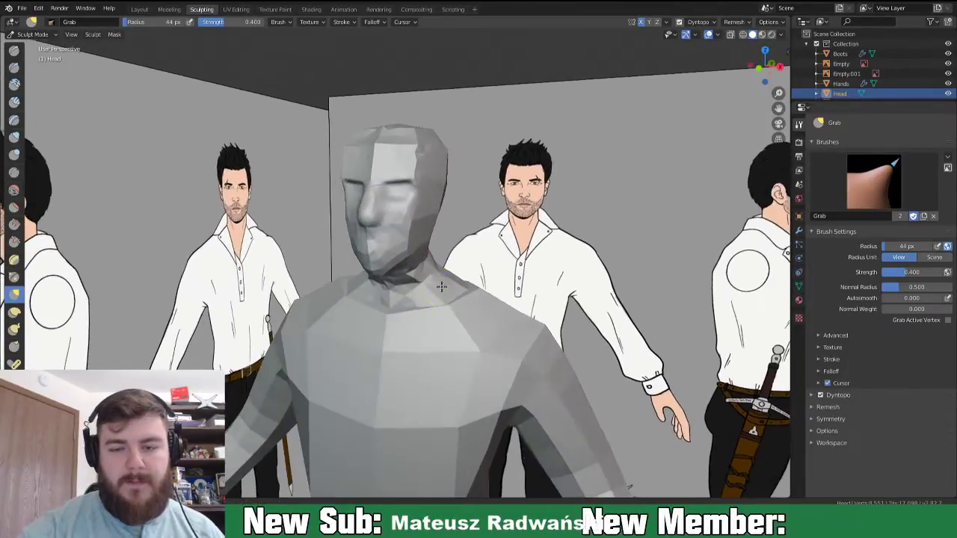
- Build up the chin and jawline with Clay Strips, setting the brush radius to 35 px
click(13, 101)
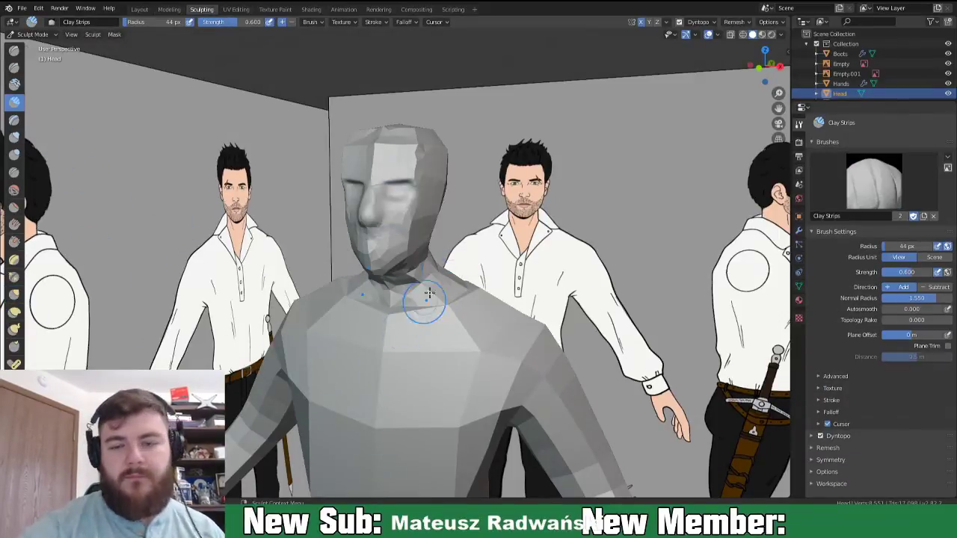
middle_drag(410, 323, 417, 228)
mouse_move(334, 251)
mouse_down()
mouse_move(352, 241)
mouse_move(340, 247)
mouse_up()
key(f)
click(322, 258)
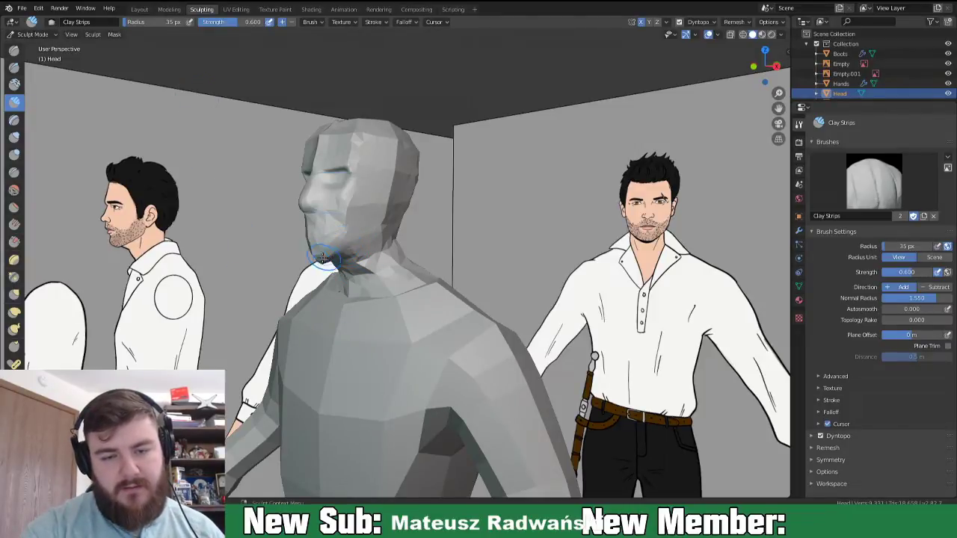
drag(348, 244, 369, 228)
- Fill out the cheek and underside of the chin from the side with Clay Strips
middle_drag(388, 218, 324, 214)
drag(324, 214, 313, 212)
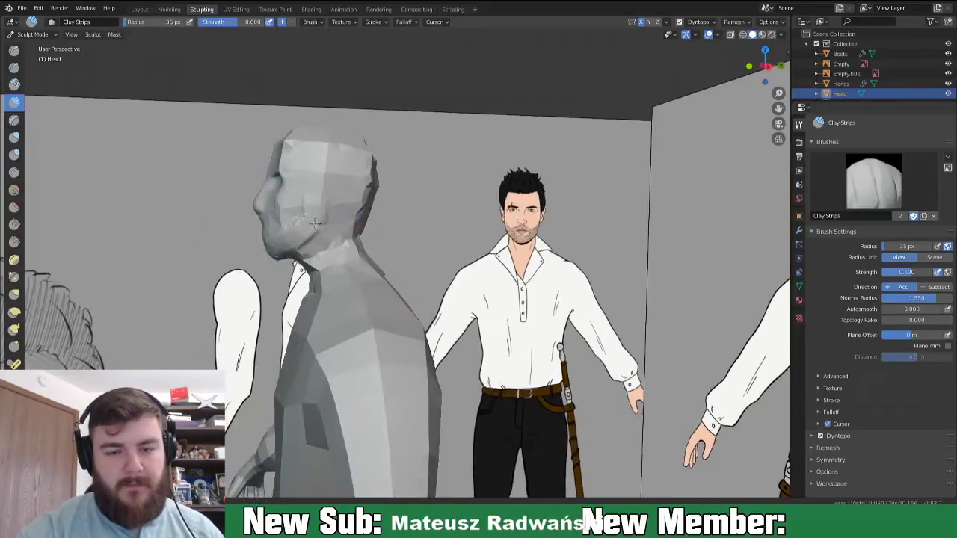
mouse_move(276, 251)
mouse_down()
mouse_move(317, 220)
mouse_move(288, 252)
mouse_up()
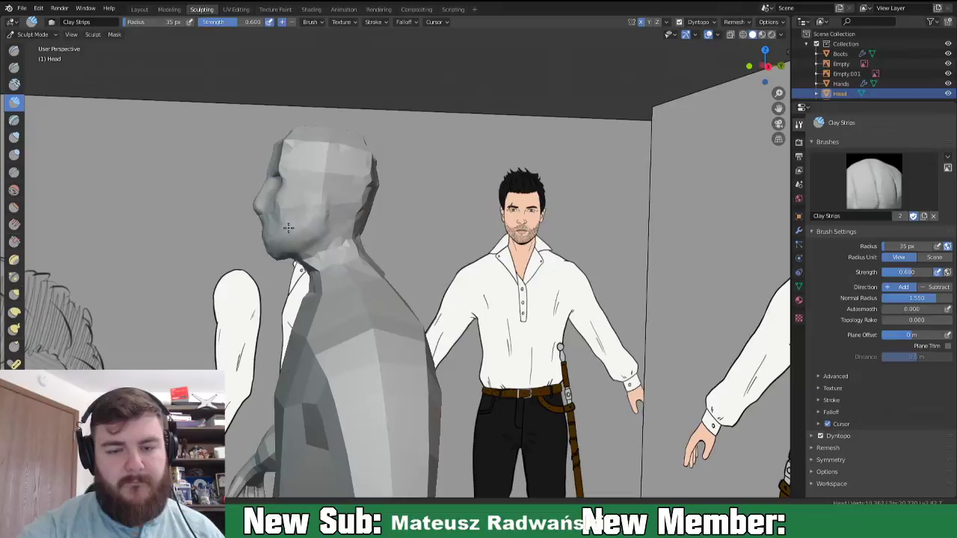
- Set the Clay Strips radius to 22 px and build a raised ear shape on the side of the Head
key(f)
click(334, 200)
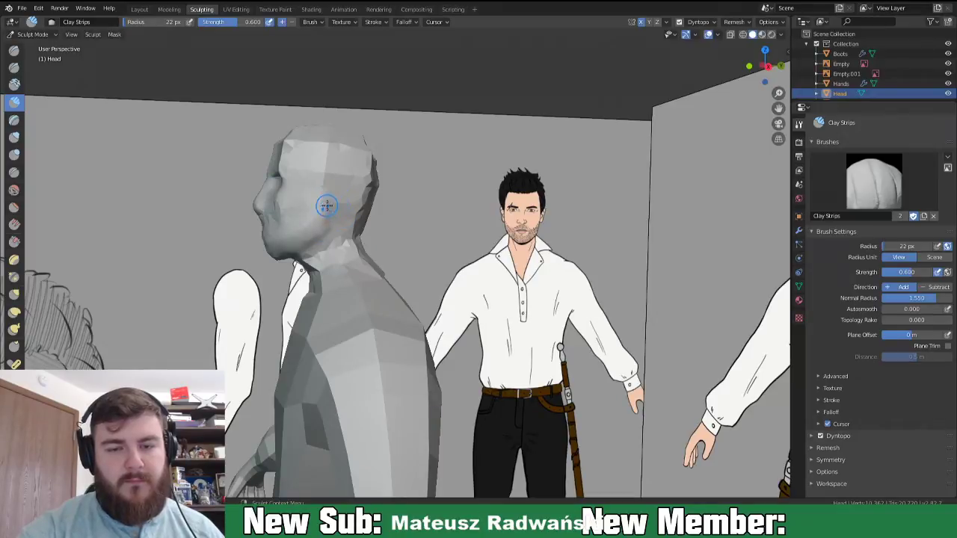
mouse_move(339, 190)
mouse_down()
mouse_move(334, 180)
mouse_move(334, 194)
mouse_up()
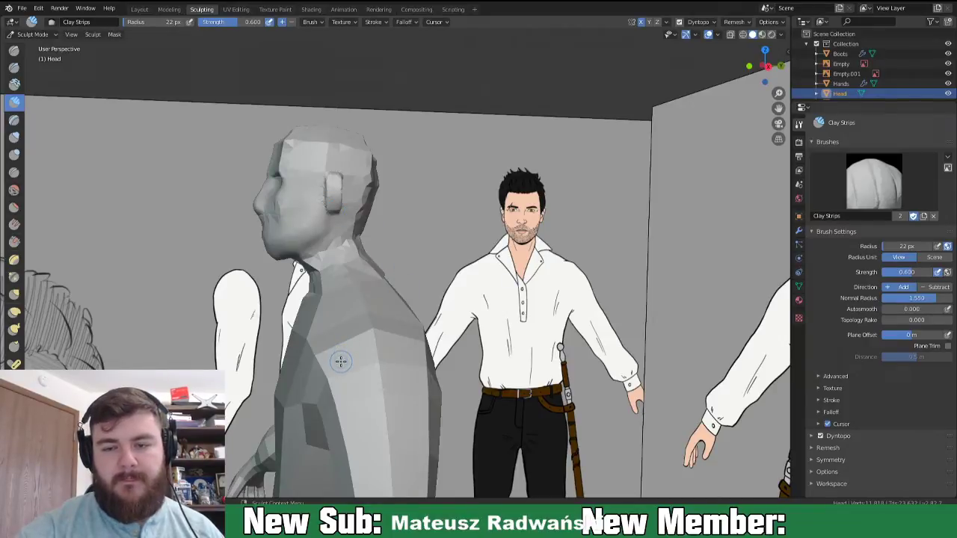
drag(334, 183, 335, 194)
- Round out the back of the Head behind the ear with the Inflate brush at a 40 px radius
mouse_move(366, 224)
middle_down()
mouse_move(314, 228)
mouse_move(361, 237)
mouse_move(326, 217)
middle_up()
key(i)
mouse_move(327, 218)
mouse_down()
mouse_move(334, 154)
mouse_move(350, 203)
mouse_up()
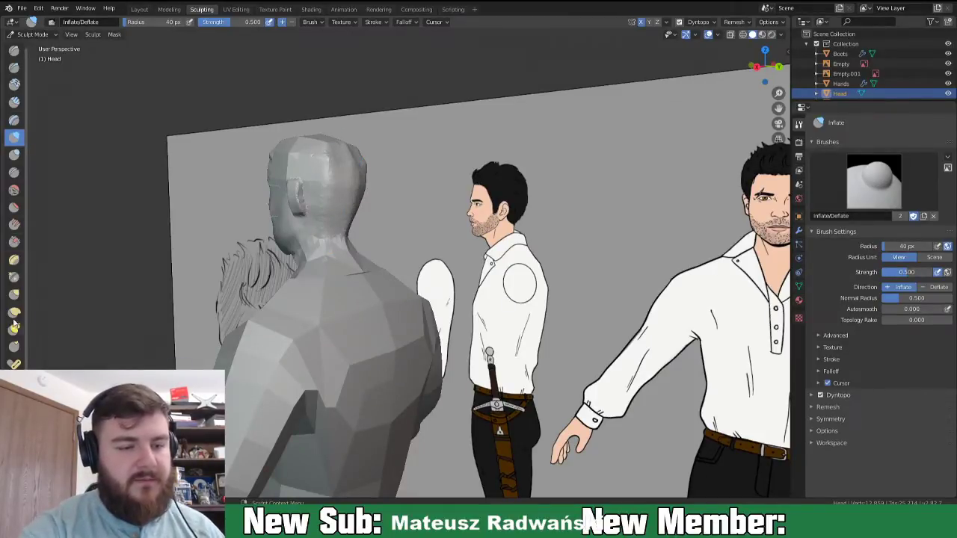
- Set the Smooth brush strength to 0.493, and fill out the back and top of the skull with the Inflate brush
click(13, 190)
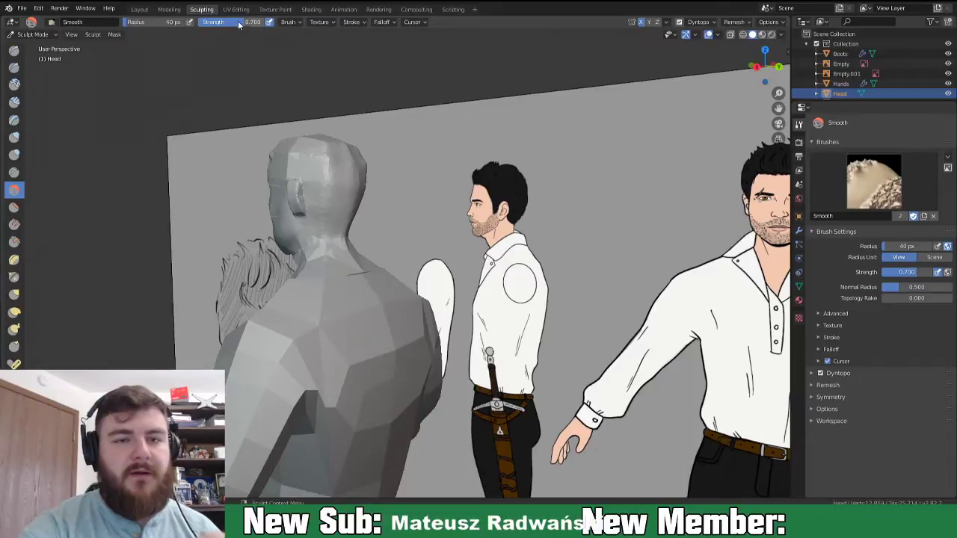
drag(224, 25, 218, 26)
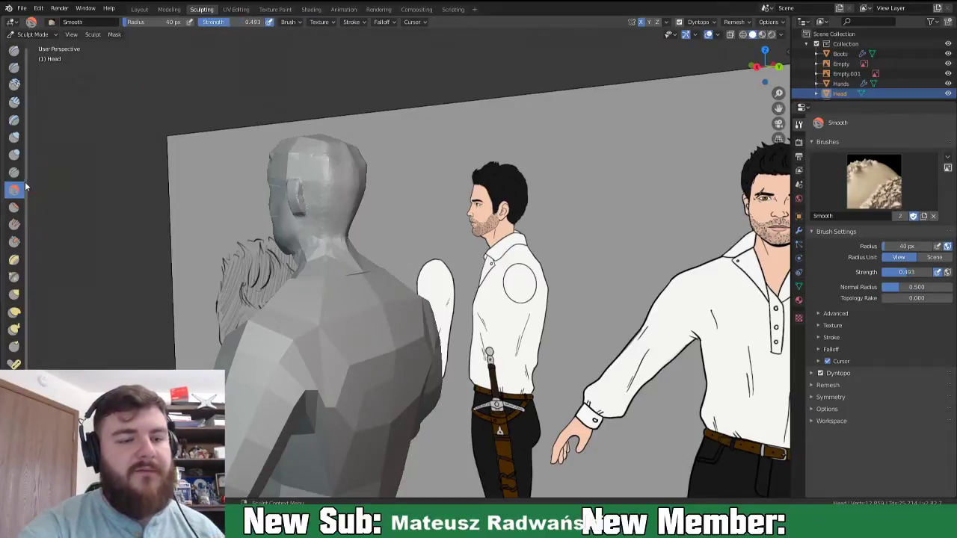
click(13, 136)
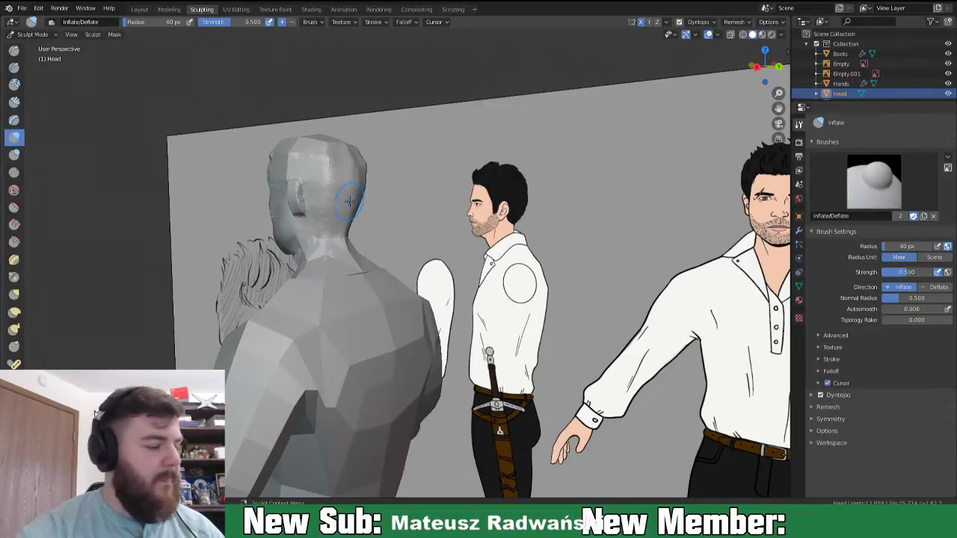
middle_drag(366, 194, 329, 181)
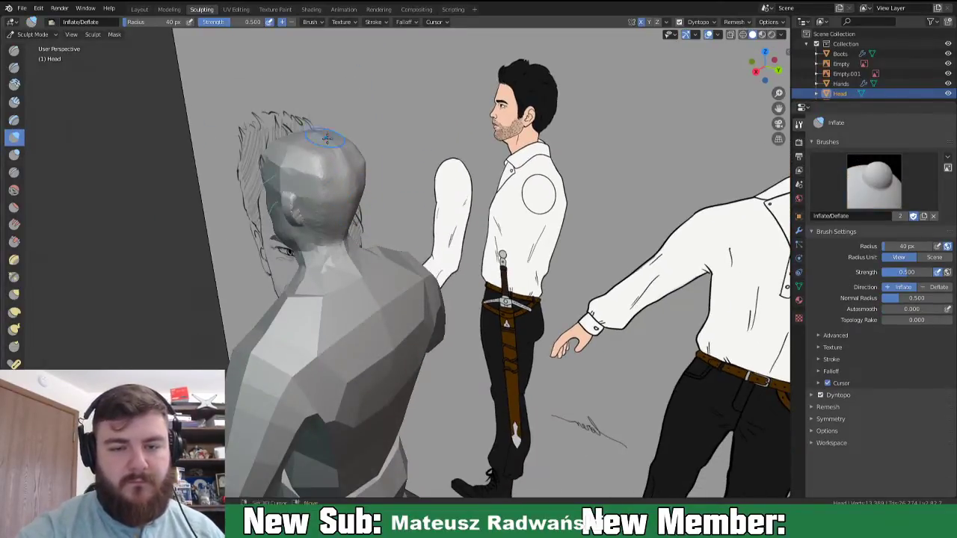
middle_drag(299, 165, 313, 166)
drag(346, 201, 337, 213)
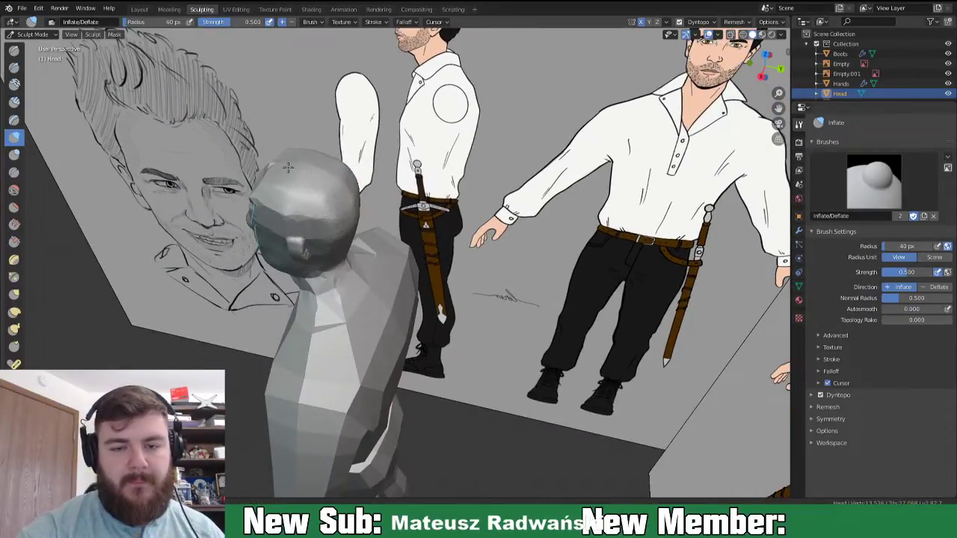
- Inflate and round out the forehead and temple down to the area above the ear
middle_drag(314, 196, 317, 200)
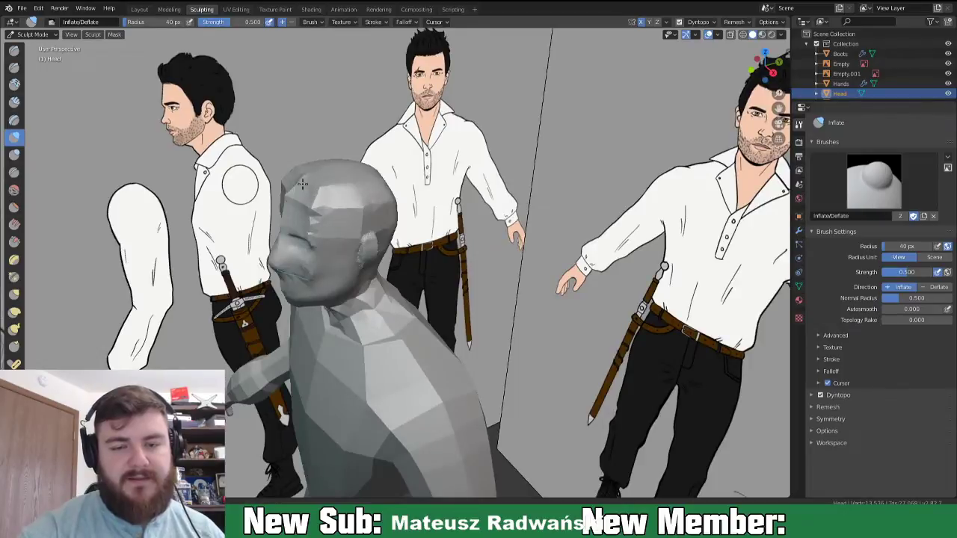
drag(301, 194, 310, 223)
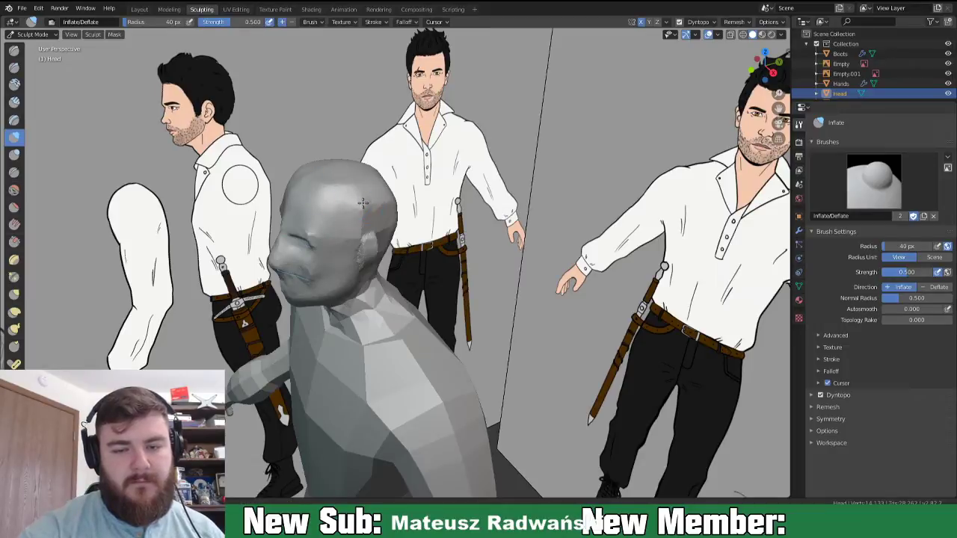
drag(367, 215, 350, 235)
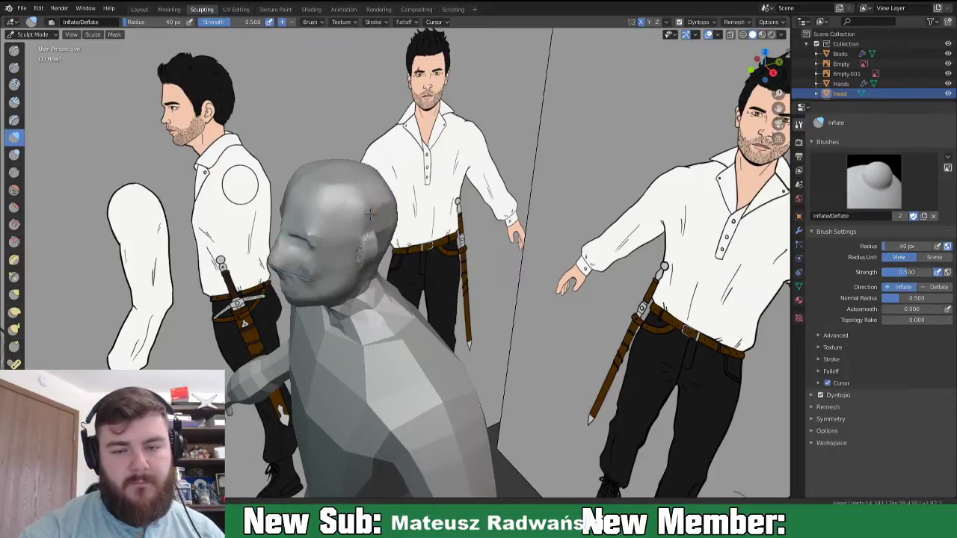
middle_drag(382, 204, 328, 176)
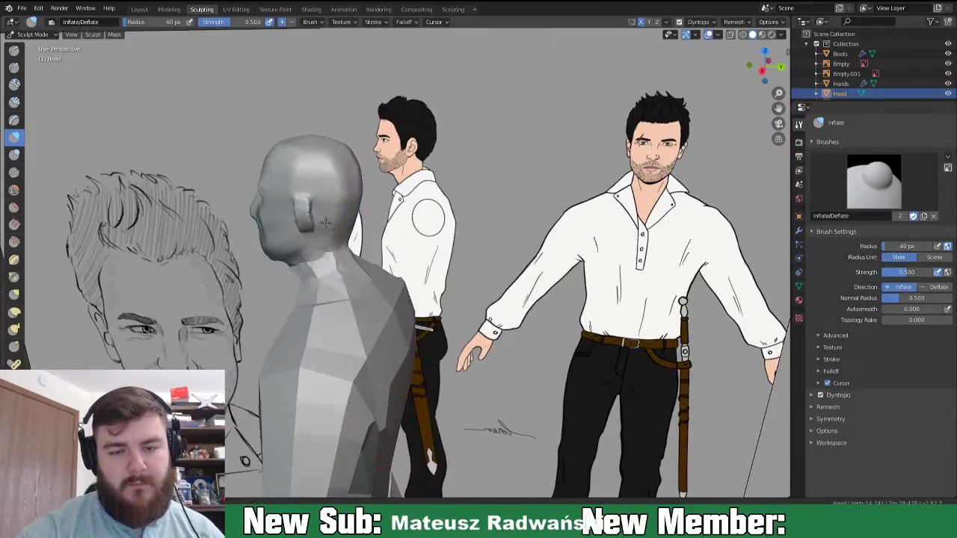
- Try to reshape the throat under the chin with the Snake Hook brush at a 40 px radius
middle_drag(326, 247, 331, 261)
key(g)
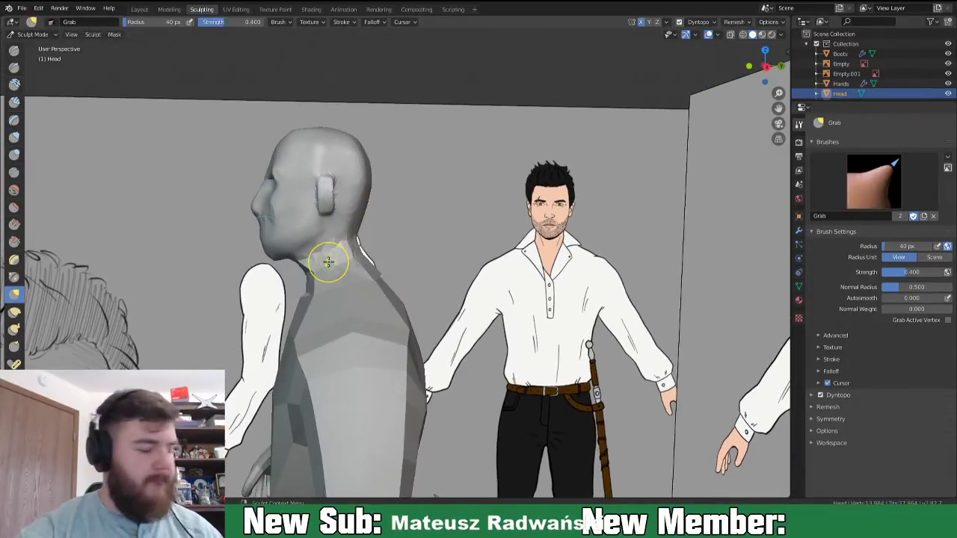
key(k)
middle_drag(298, 268, 311, 262)
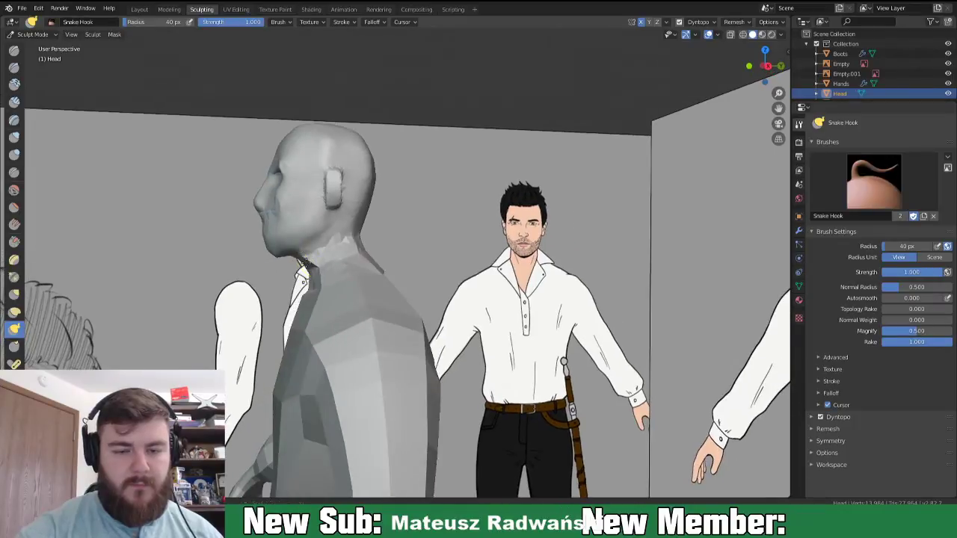
drag(318, 257, 319, 257)
drag(305, 261, 317, 258)
drag(308, 260, 317, 255)
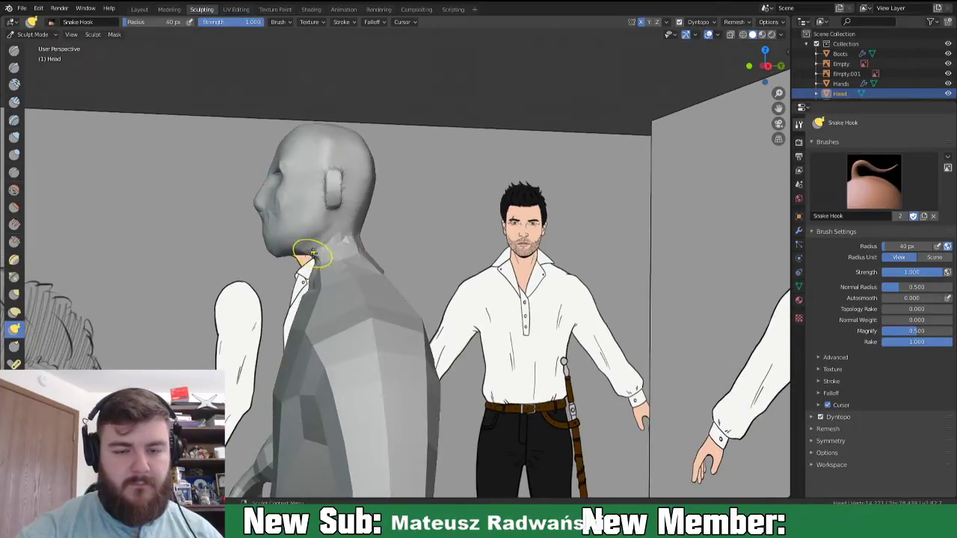
middle_drag(327, 275, 324, 271)
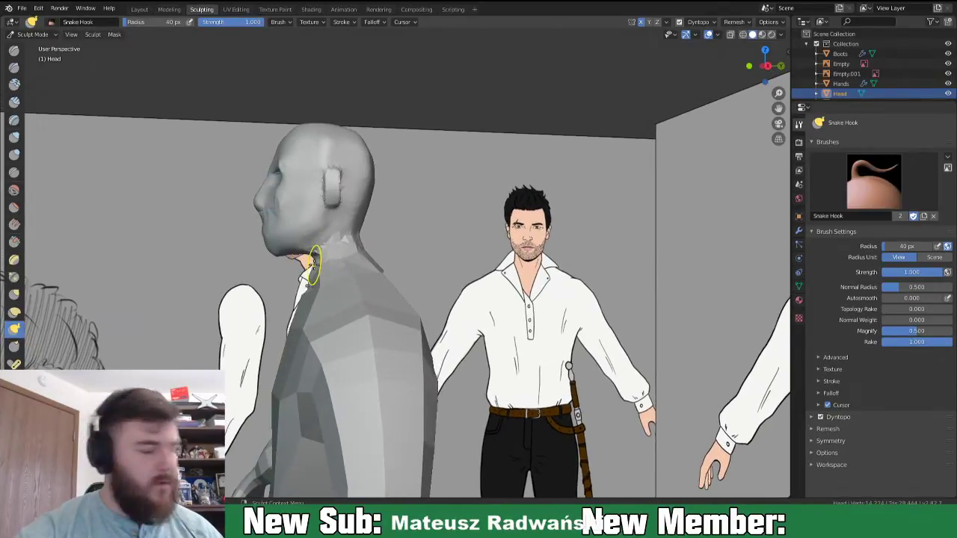
drag(314, 257, 316, 256)
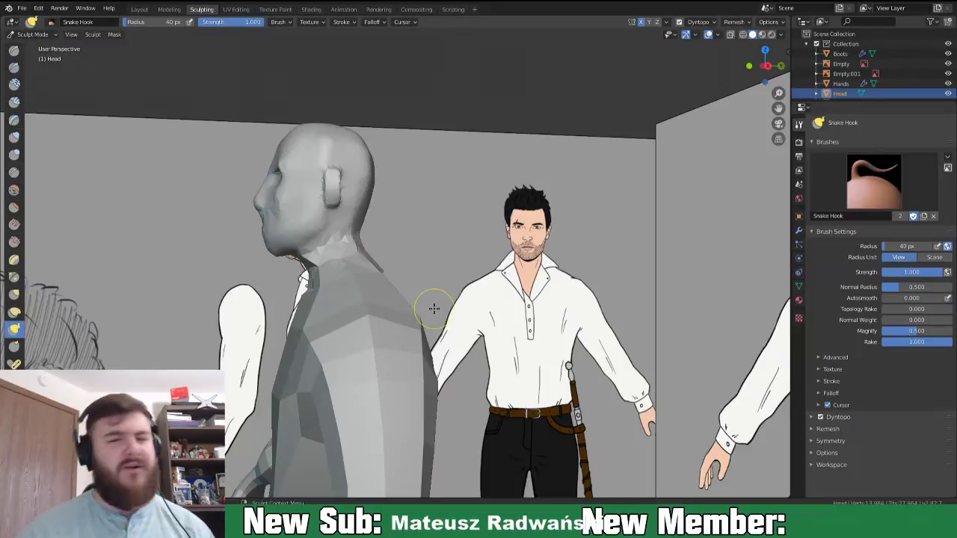
- Adjust the nose tip and mouth area in profile with the Grab brush at a 65 px radius
middle_drag(354, 341, 400, 354)
scroll(380, 332, up, 3)
shift+middle_drag(315, 280, 427, 278)
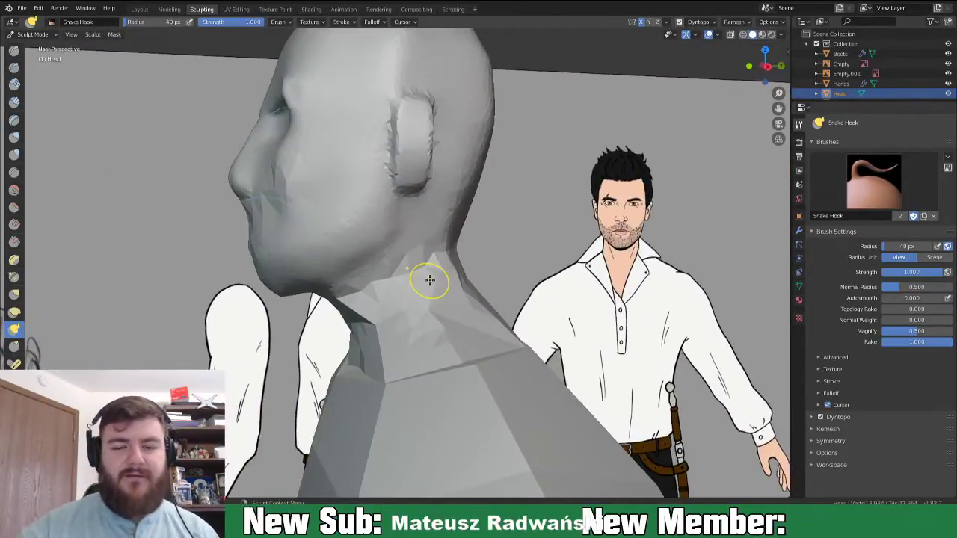
mouse_move(336, 378)
middle_down()
mouse_move(429, 329)
mouse_move(399, 320)
middle_up()
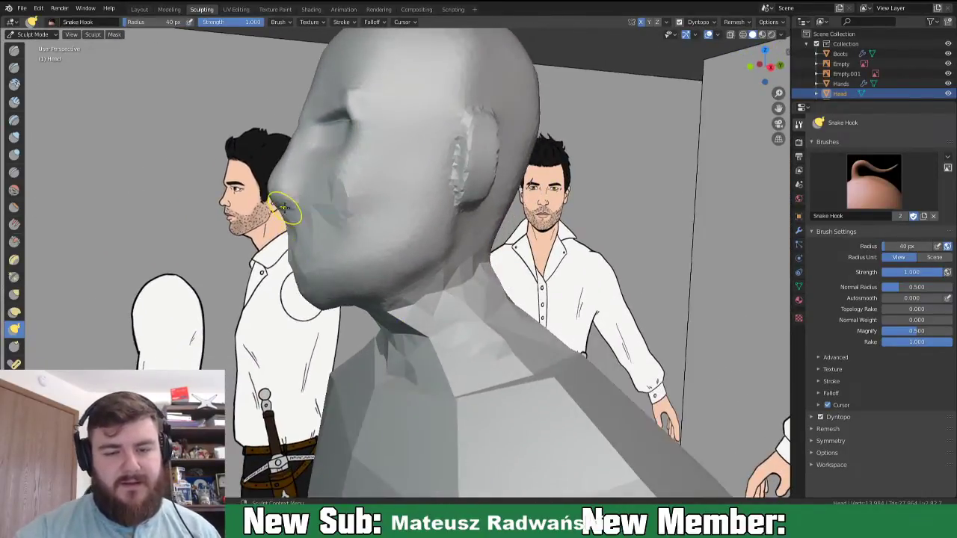
middle_drag(284, 208, 278, 208)
key(f)
click(271, 213)
key(g)
drag(244, 211, 239, 212)
mouse_move(289, 241)
mouse_down()
mouse_move(287, 249)
mouse_move(278, 232)
mouse_up()
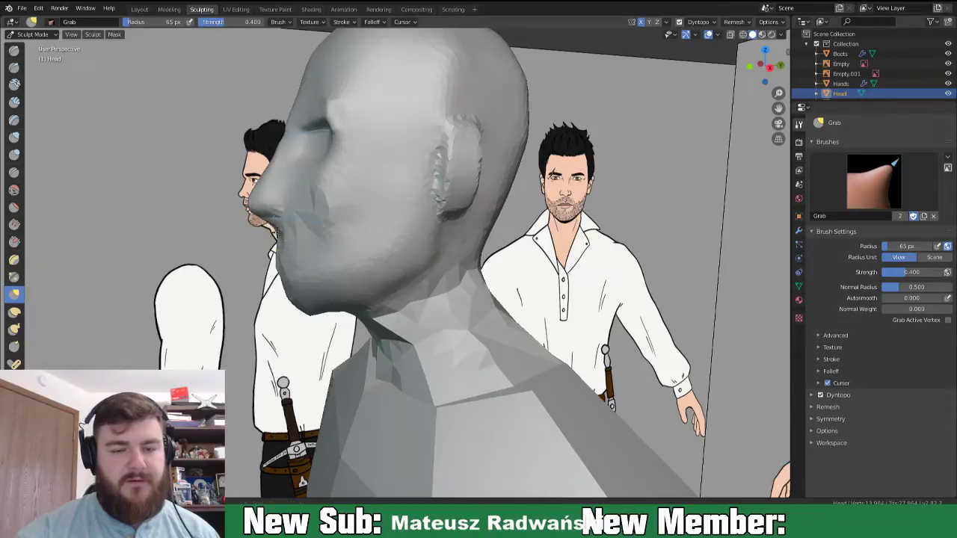
- Build up and smooth the mouth area and cheeks using Clay Strips at a 41 px radius
middle_drag(277, 233, 418, 337)
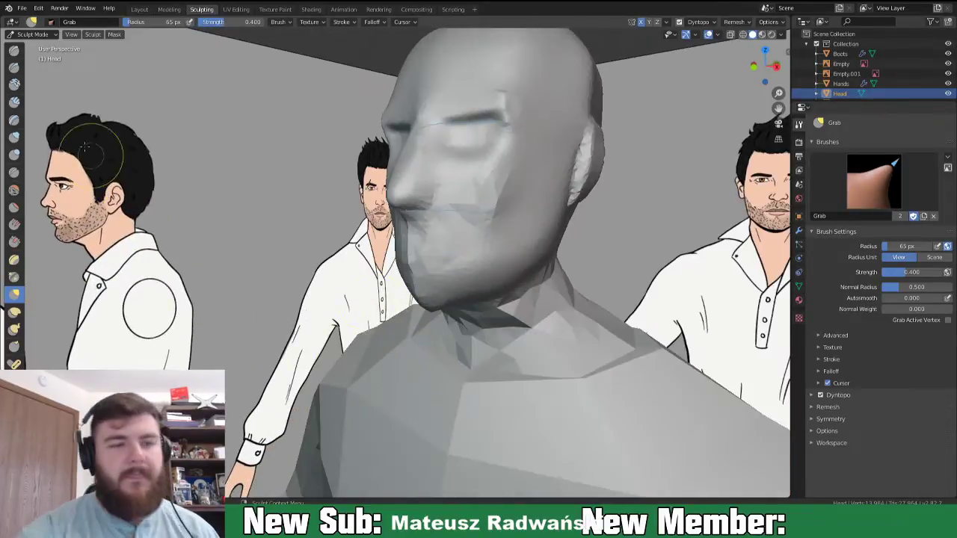
click(14, 101)
key(f)
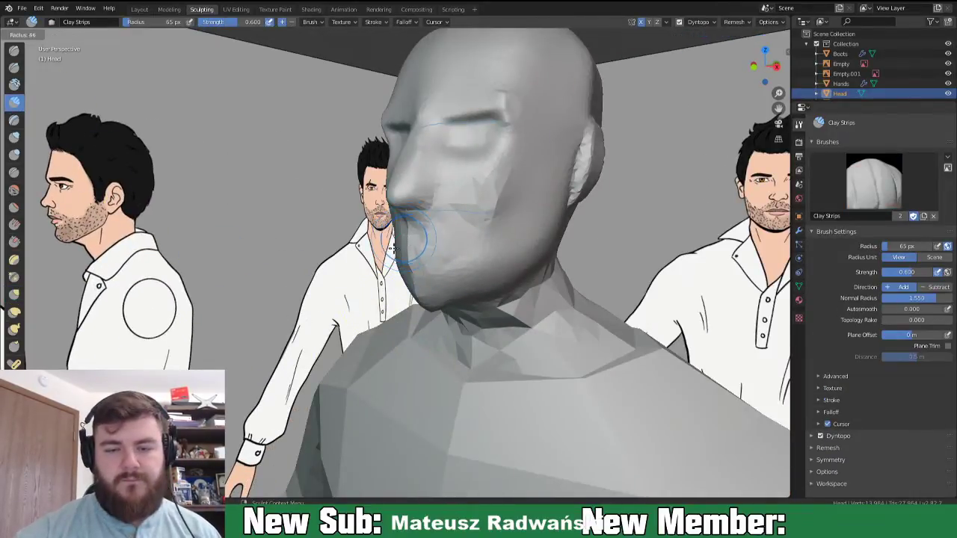
click(394, 248)
middle_drag(416, 246, 502, 246)
mouse_move(474, 212)
mouse_down()
mouse_move(467, 224)
mouse_move(487, 238)
mouse_move(485, 250)
mouse_move(492, 214)
mouse_move(471, 247)
mouse_move(516, 213)
mouse_up()
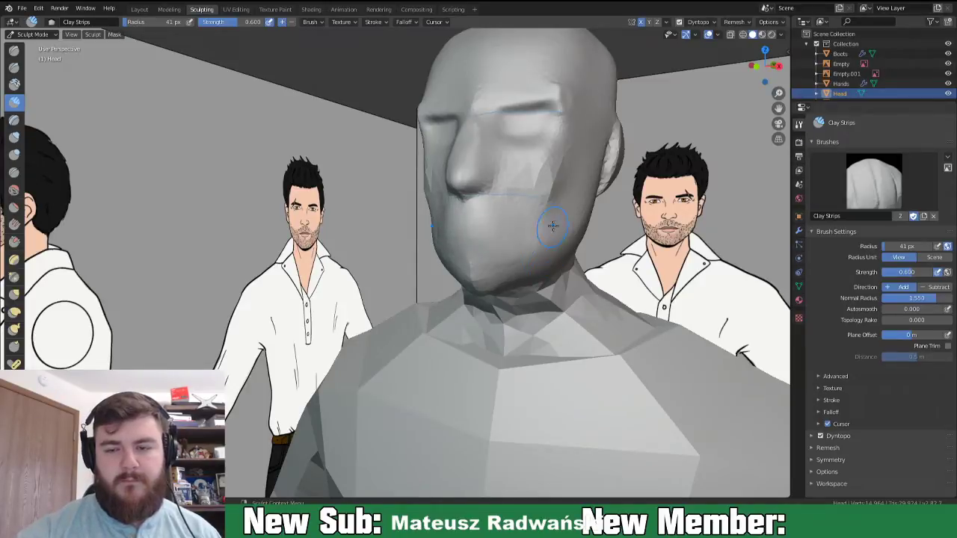
drag(536, 166, 577, 166)
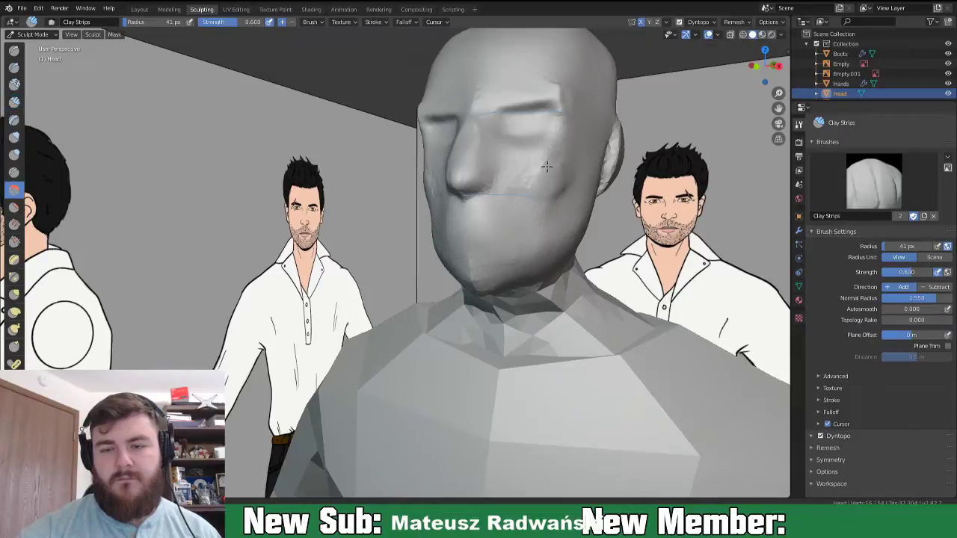
- Adjust the neck below the jaw with the Grab brush, using a 112 px radius
middle_drag(523, 171, 536, 198)
middle_drag(530, 200, 539, 247)
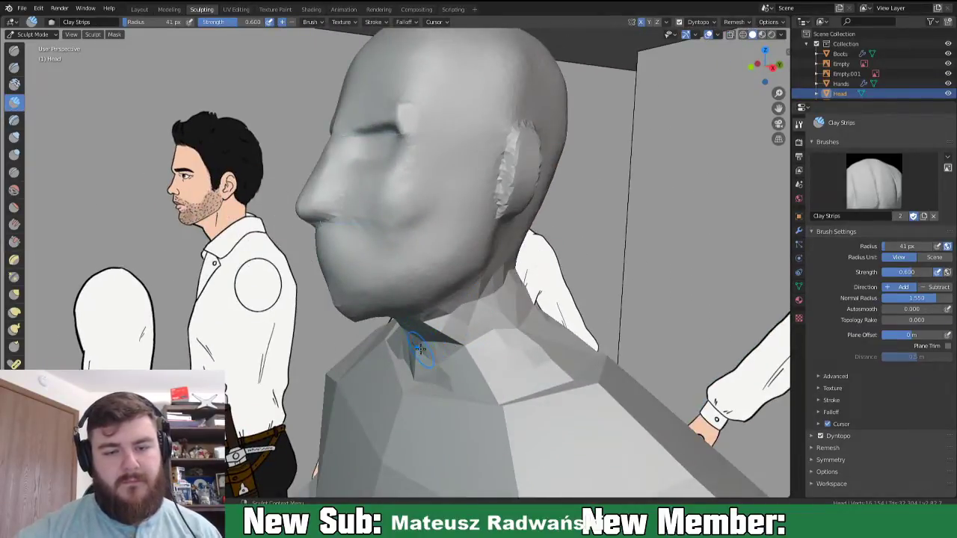
middle_drag(458, 339, 529, 256)
key(g)
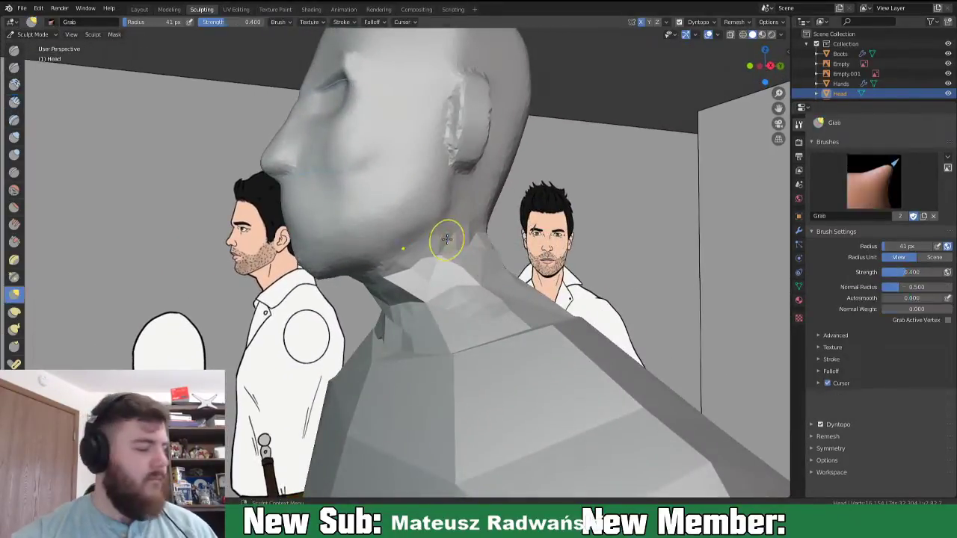
mouse_move(434, 228)
mouse_down()
mouse_move(442, 239)
mouse_move(374, 260)
mouse_move(382, 269)
mouse_up()
middle_drag(382, 269, 465, 282)
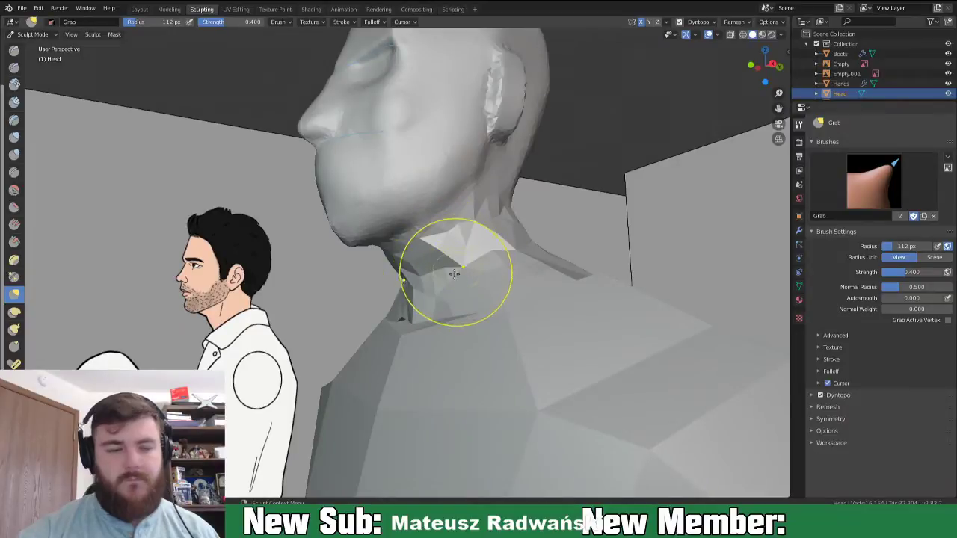
- Build up the side and front of the neck with Clay Strips at a 54 px radius
click(13, 100)
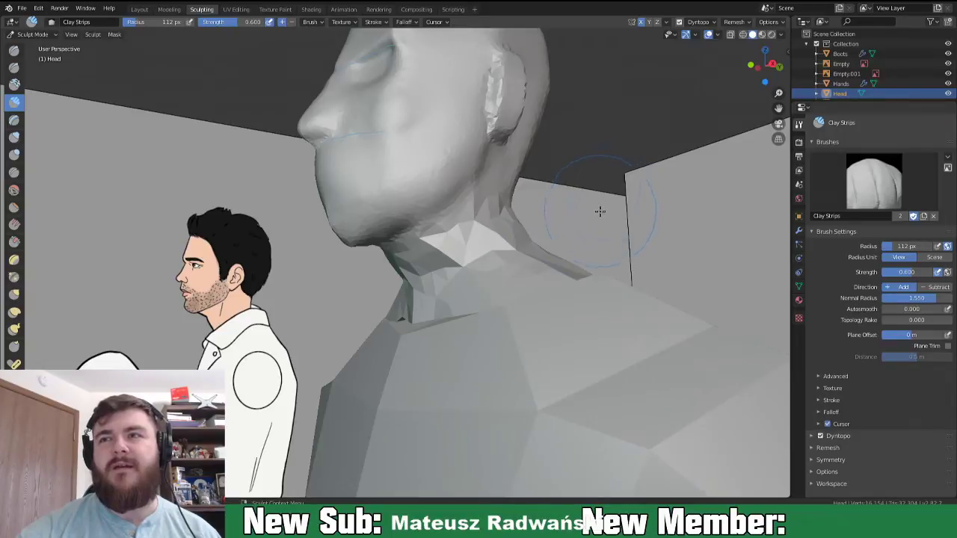
key(f)
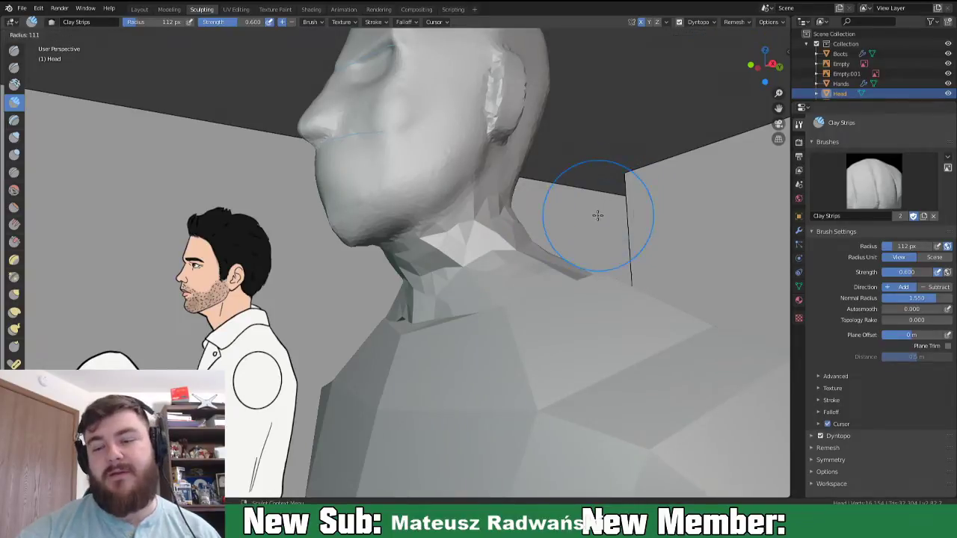
click(564, 246)
mouse_move(564, 246)
middle_down()
mouse_move(577, 258)
mouse_move(539, 271)
mouse_move(502, 202)
middle_up()
mouse_move(521, 192)
mouse_down()
mouse_move(515, 254)
mouse_move(469, 293)
mouse_up()
middle_drag(471, 325, 419, 316)
mouse_move(425, 332)
mouse_down()
mouse_move(451, 299)
mouse_move(434, 331)
mouse_move(446, 317)
mouse_move(401, 361)
mouse_up()
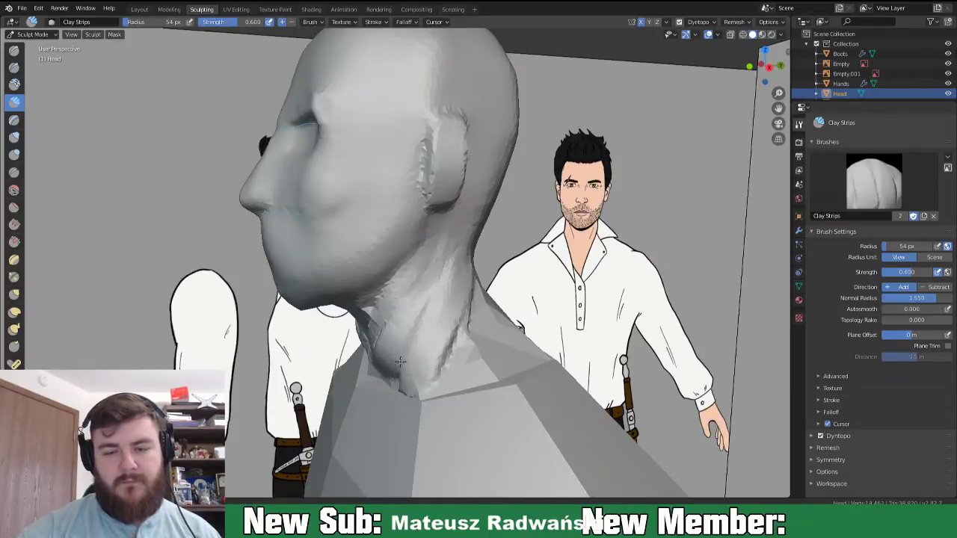
- Fill out and smooth the back of the neck down to the upper back with Clay Strips
middle_drag(479, 322, 452, 349)
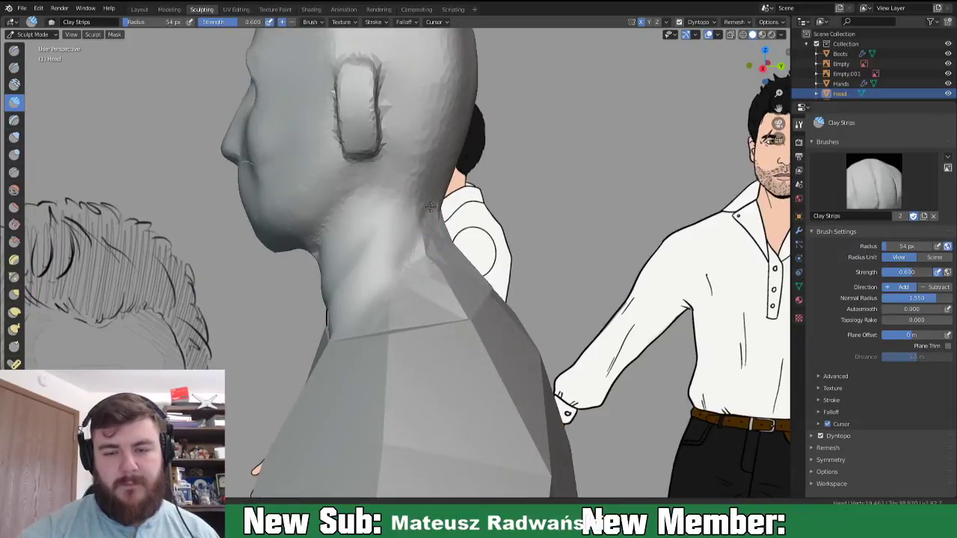
mouse_move(436, 224)
mouse_down()
mouse_move(466, 295)
mouse_move(462, 314)
mouse_up()
middle_drag(460, 314, 407, 323)
mouse_move(370, 251)
mouse_down()
mouse_move(394, 306)
mouse_move(363, 315)
mouse_up()
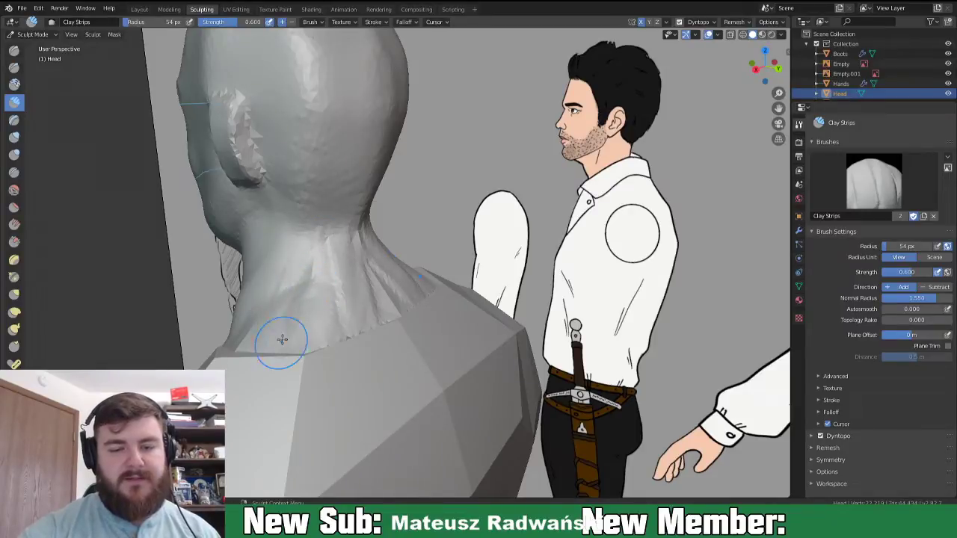
drag(356, 241, 364, 266)
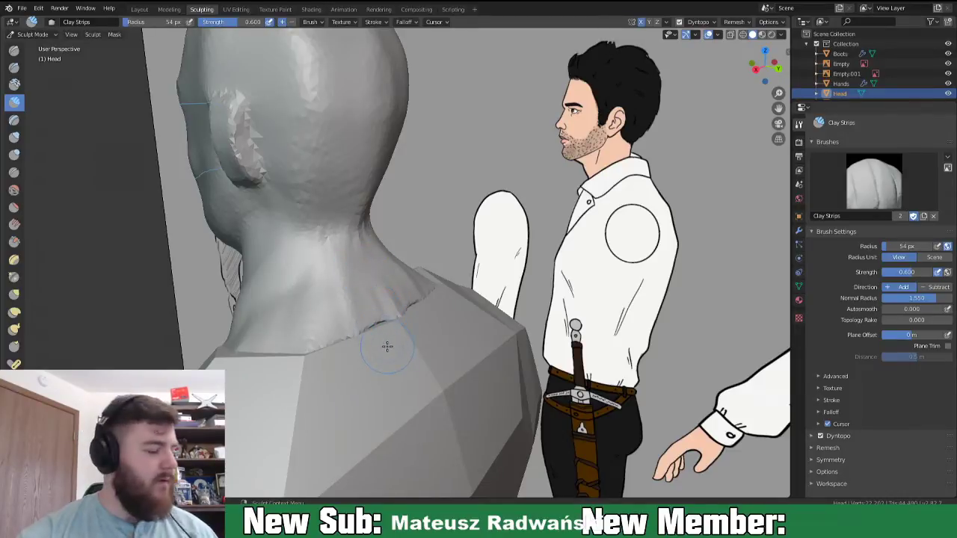
- Reshape the base of the neck at the upper back with the Grab brush at a 124 px radius
key(g)
mouse_move(387, 335)
middle_down()
mouse_move(438, 324)
mouse_move(449, 278)
middle_up()
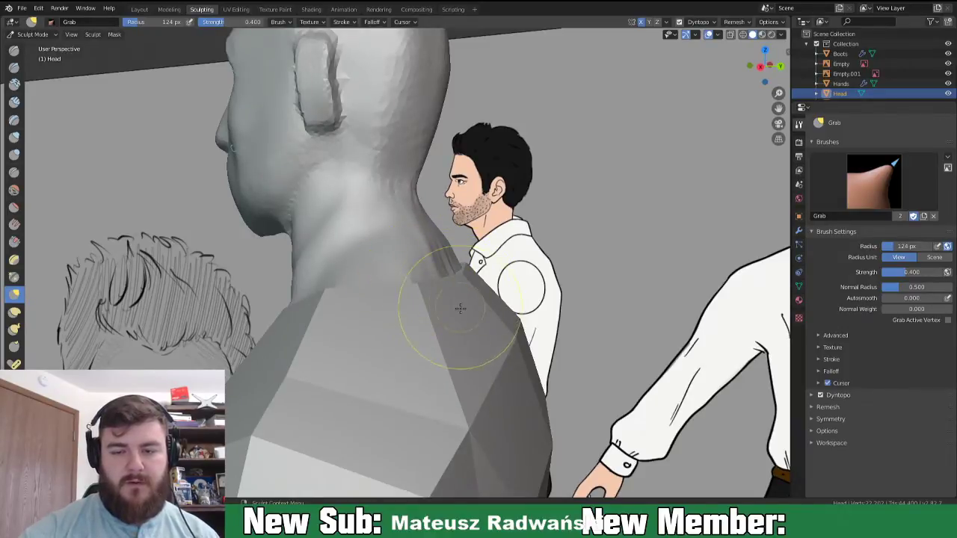
middle_drag(457, 318, 438, 352)
mouse_move(469, 330)
mouse_down()
mouse_move(399, 306)
mouse_move(406, 312)
mouse_move(394, 320)
mouse_up()
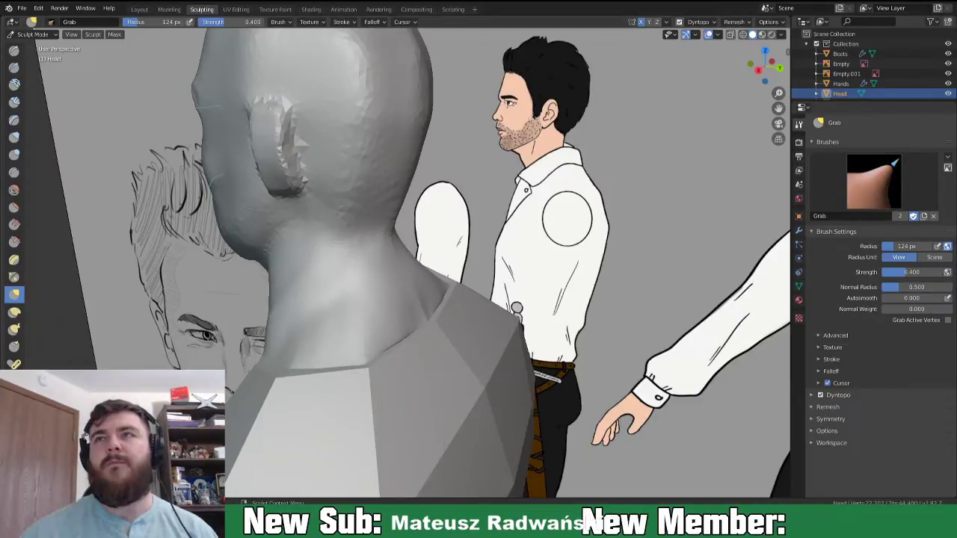
middle_drag(479, 299, 566, 264)
mouse_move(504, 266)
middle_down()
mouse_move(400, 240)
mouse_move(523, 234)
mouse_move(565, 260)
mouse_move(584, 256)
mouse_move(561, 210)
middle_up()
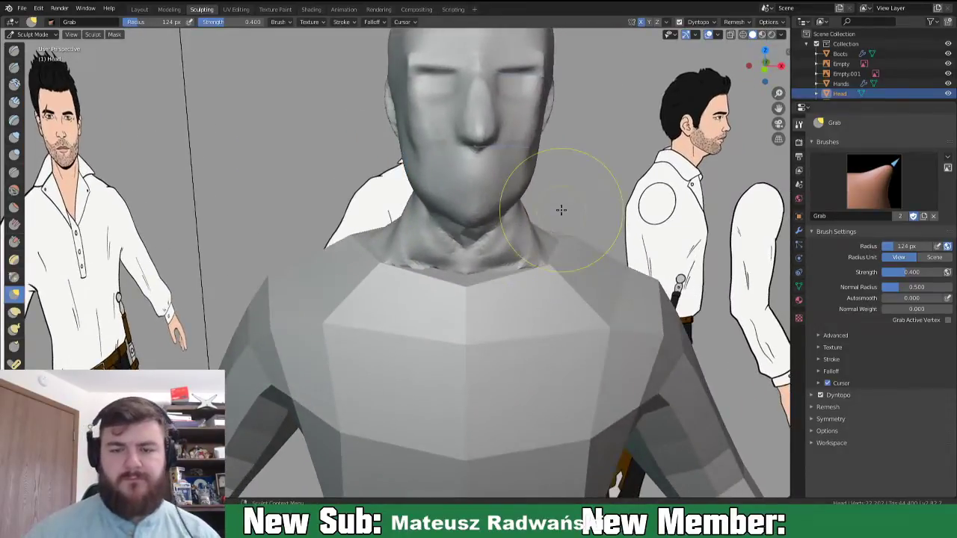
mouse_move(566, 272)
middle_down()
mouse_move(451, 267)
mouse_move(436, 241)
mouse_move(425, 240)
middle_up()
middle_drag(340, 228, 402, 171)
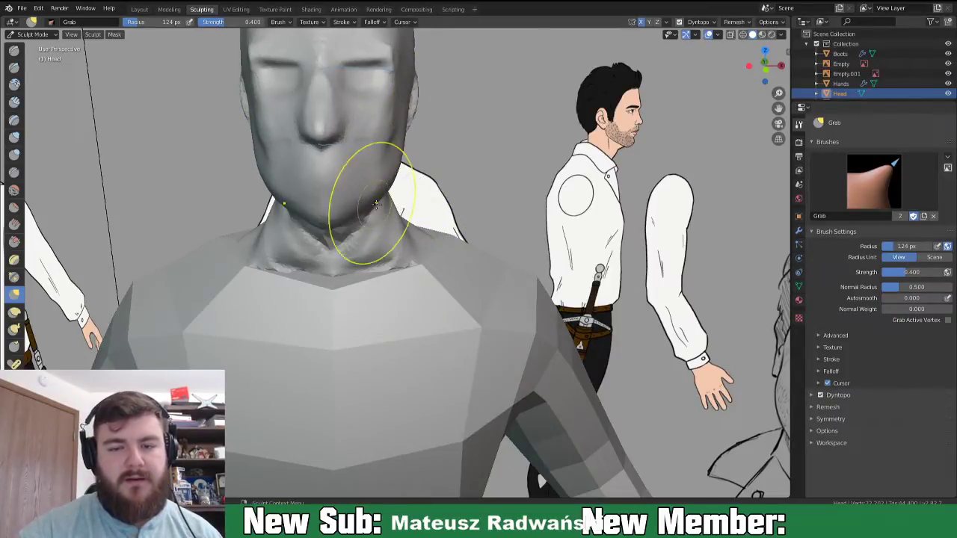
middle_drag(381, 207, 377, 226)
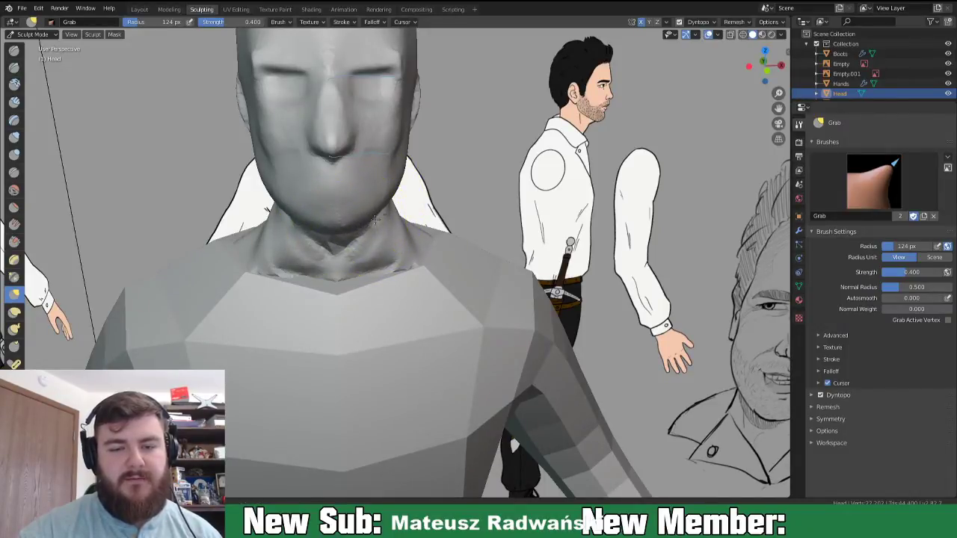
- Pull the neck's ragged lower edge at the front and side down into the torso with the Grab brush at a 124 px radius
middle_drag(383, 252, 361, 243)
mouse_move(315, 300)
middle_down()
mouse_move(293, 289)
mouse_move(242, 299)
mouse_move(309, 278)
mouse_move(285, 254)
mouse_move(275, 222)
middle_up()
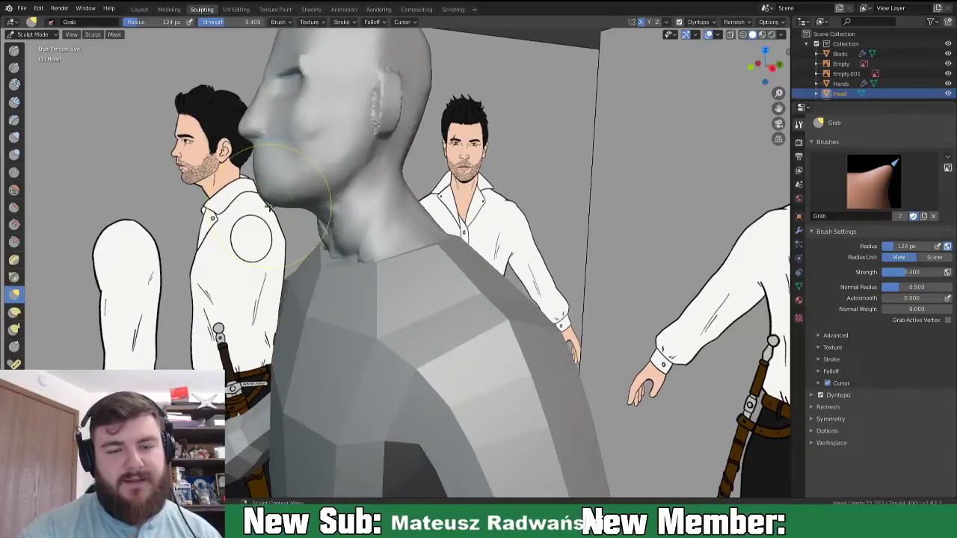
middle_drag(294, 252, 308, 282)
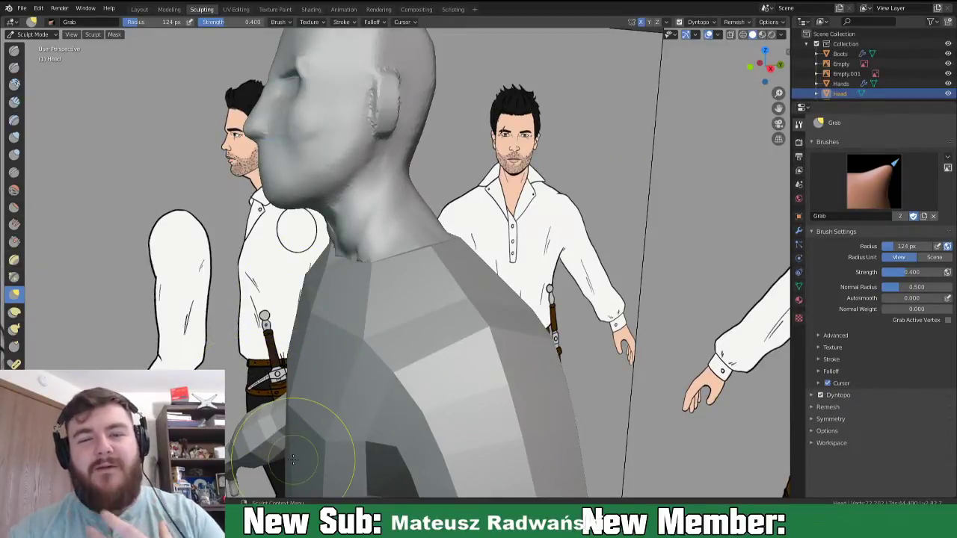
mouse_move(373, 256)
middle_down()
mouse_move(469, 216)
mouse_move(430, 232)
middle_up()
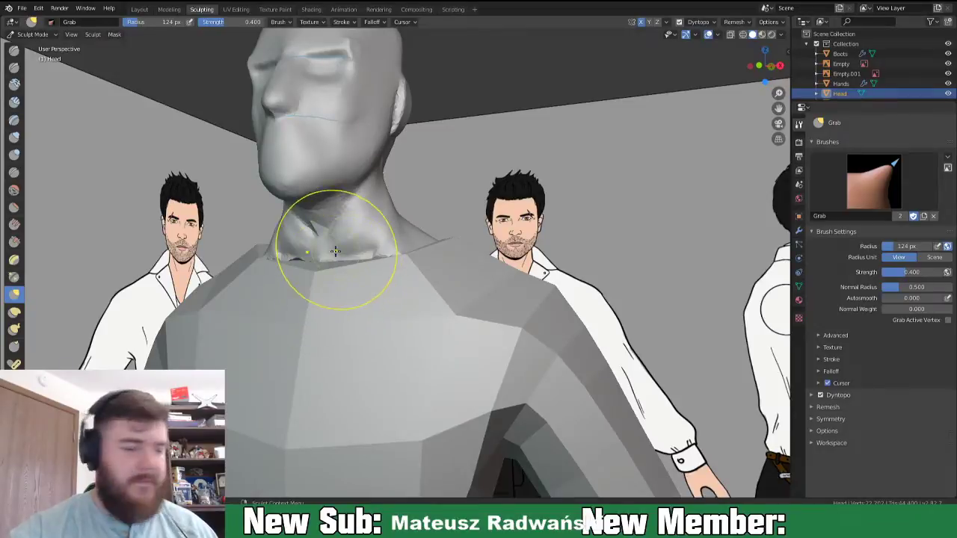
mouse_move(333, 259)
mouse_down()
mouse_move(329, 280)
mouse_move(411, 262)
mouse_up()
mouse_move(457, 249)
middle_down()
mouse_move(370, 247)
mouse_move(433, 261)
mouse_move(396, 274)
mouse_move(469, 293)
mouse_move(384, 216)
middle_up()
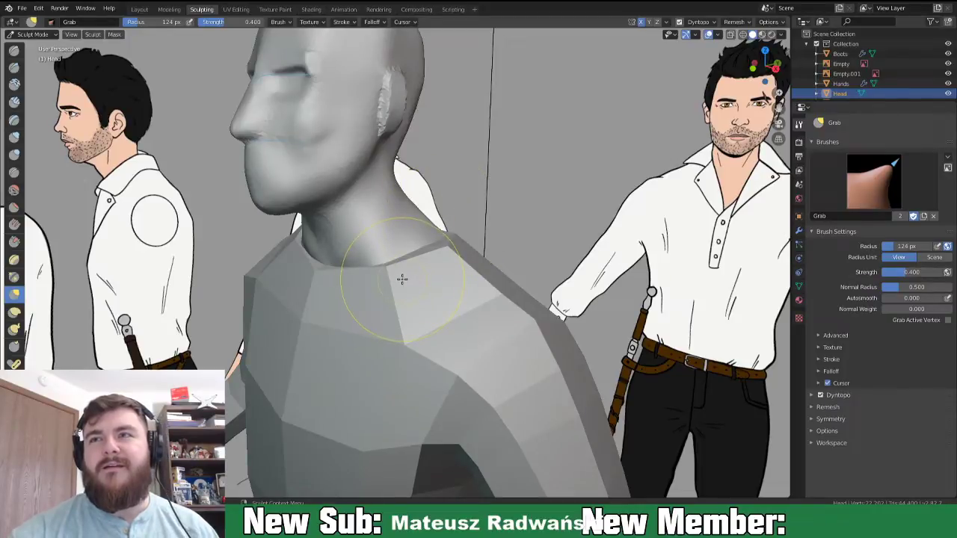
middle_drag(417, 245, 399, 217)
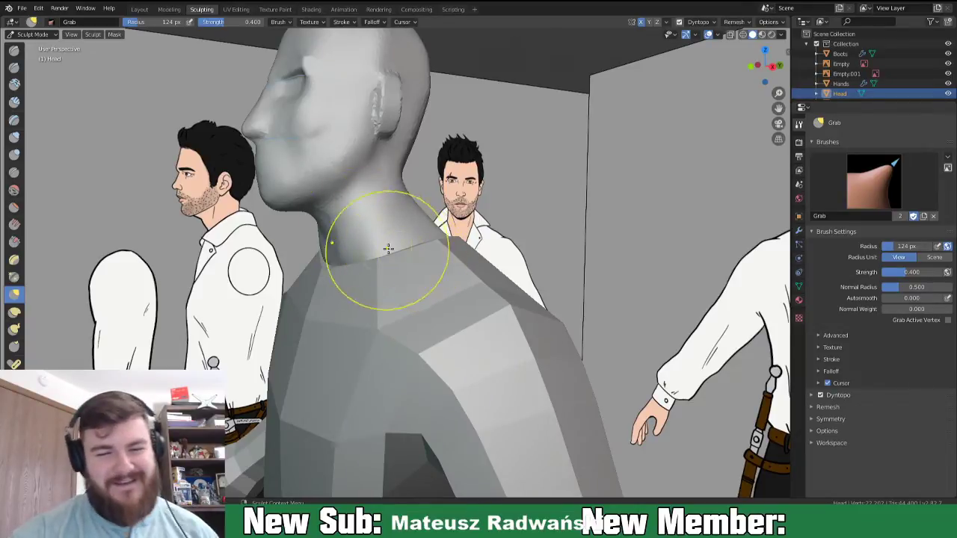
middle_drag(386, 247, 433, 238)
middle_drag(328, 235, 299, 309)
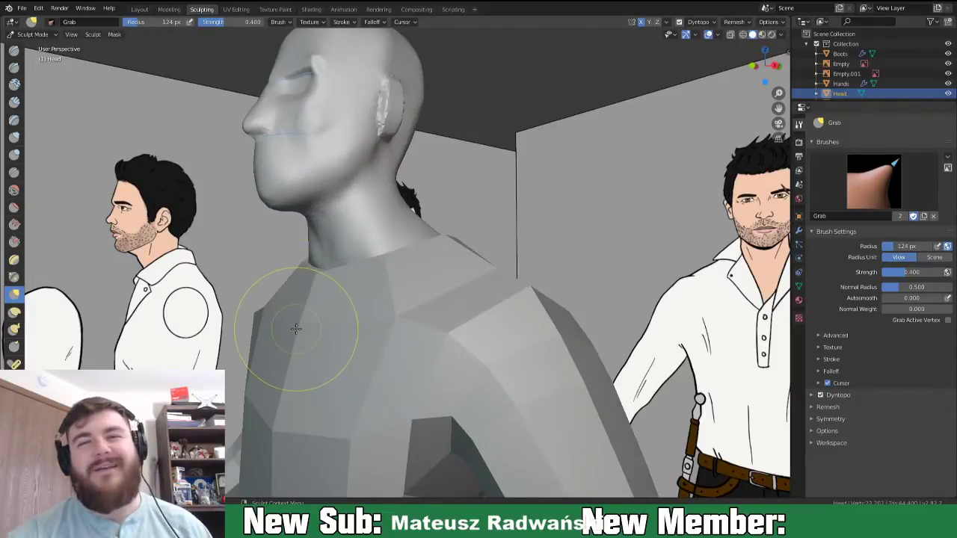
middle_drag(323, 270, 320, 274)
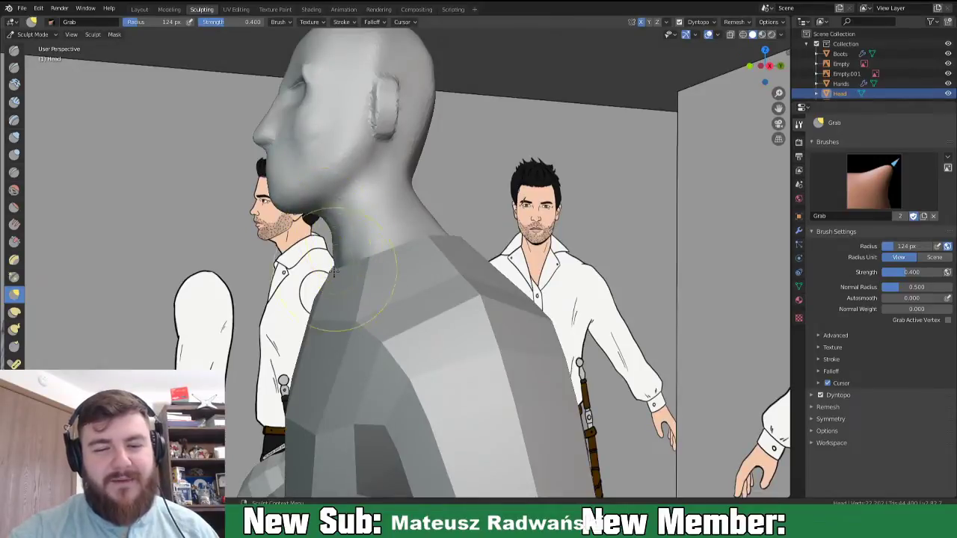
middle_drag(365, 265, 438, 332)
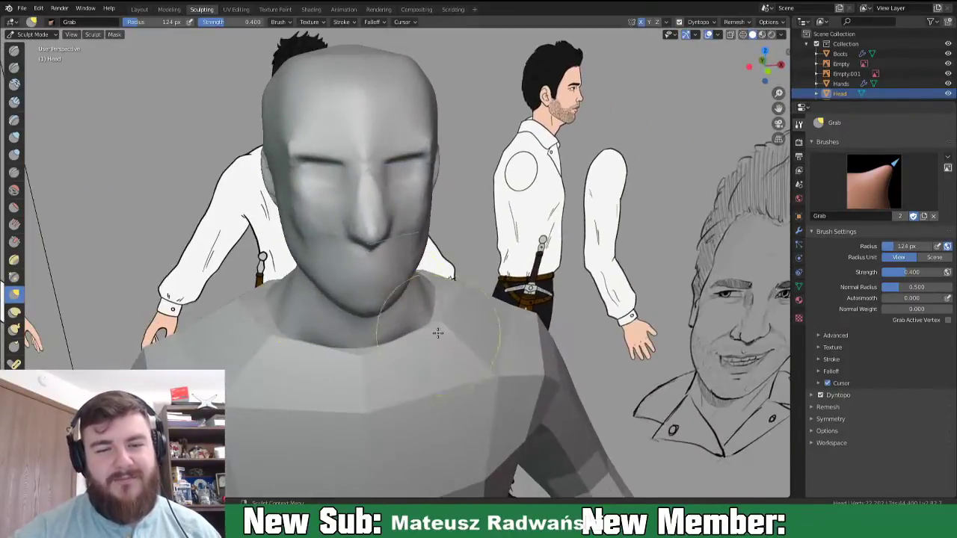
- Build up the brow ridge and the outer corner of the eye socket with Clay Strips at a 69 px radius
click(15, 102)
middle_drag(438, 177, 372, 166)
key(f)
click(367, 188)
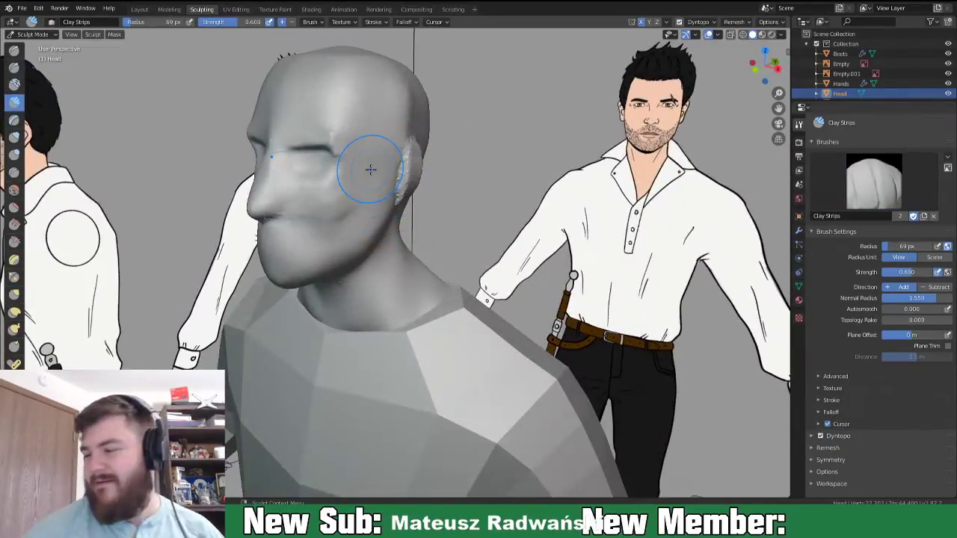
scroll(359, 164, up, 4)
middle_drag(334, 192, 485, 315)
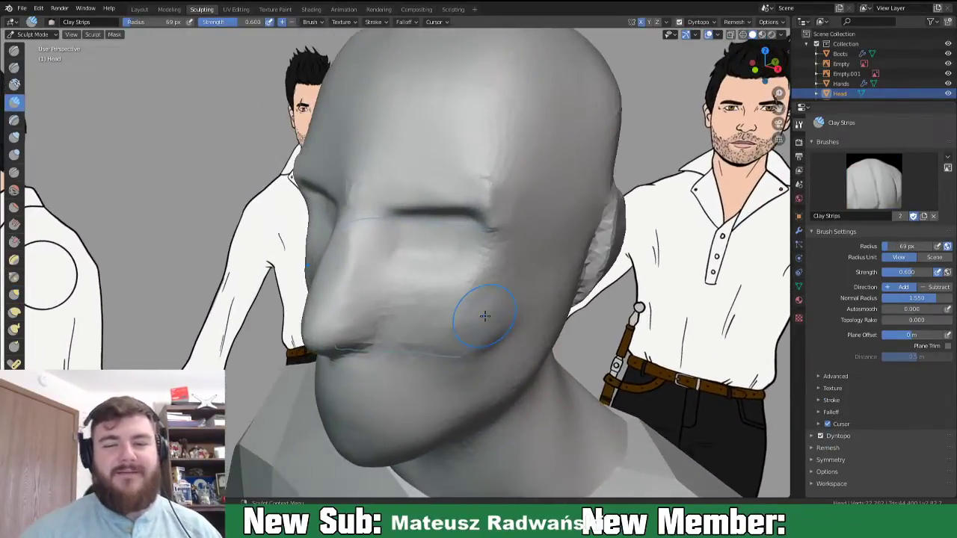
drag(501, 197, 486, 187)
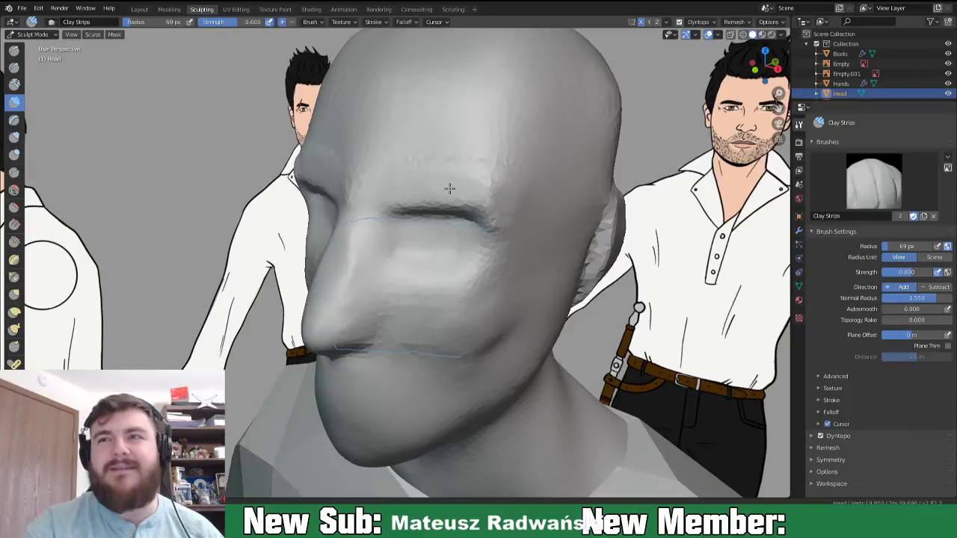
mouse_move(474, 261)
middle_down()
mouse_move(528, 228)
mouse_move(489, 225)
middle_up()
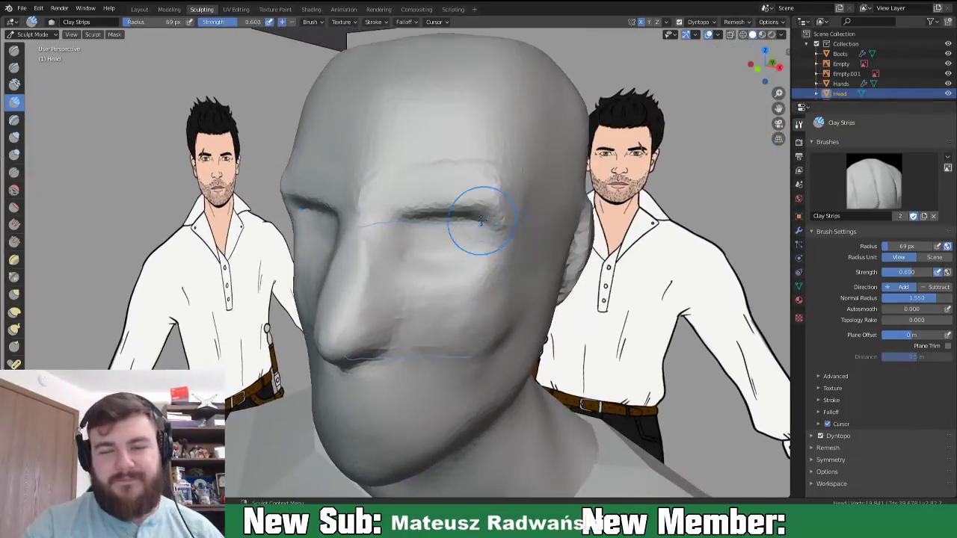
drag(519, 199, 511, 217)
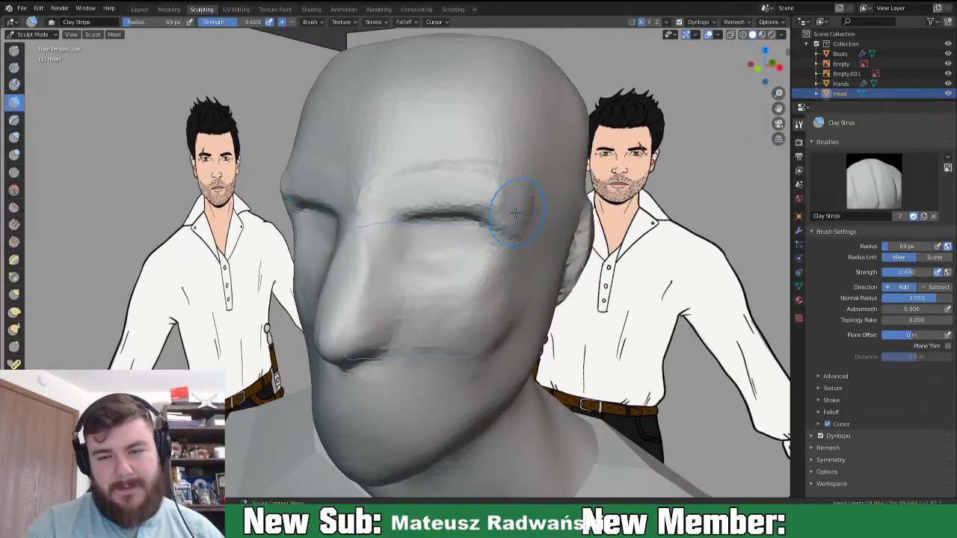
middle_drag(518, 213, 482, 207)
drag(414, 205, 426, 218)
- Push the area between the nose and eye back in side view with the Grab brush at a 174 px radius
mouse_move(432, 243)
middle_down()
mouse_move(386, 262)
mouse_move(375, 256)
mouse_move(352, 277)
middle_up()
key(g)
key(f)
click(406, 295)
mouse_move(249, 263)
mouse_down()
mouse_move(268, 264)
mouse_move(299, 292)
mouse_move(289, 258)
mouse_up()
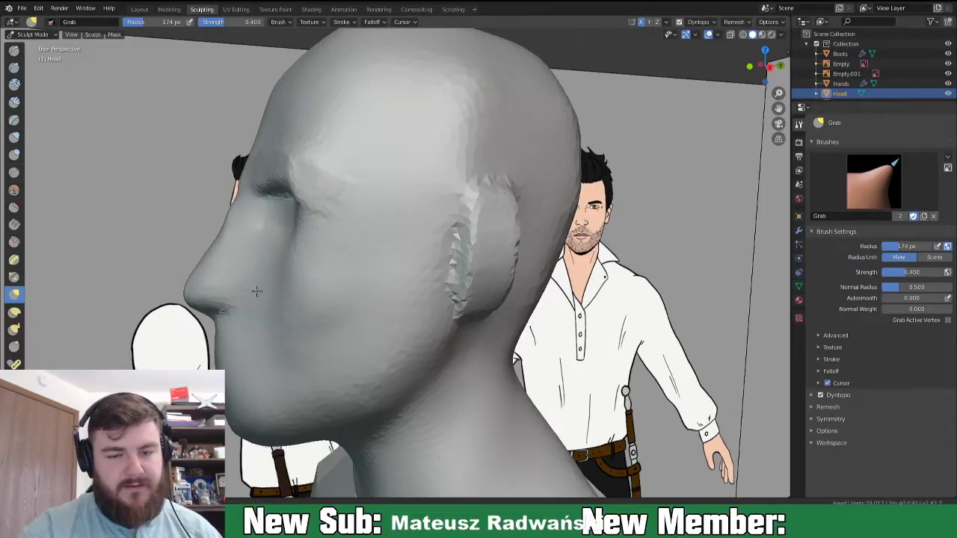
- Shape the cheekbone below the eye and towards the temple with the Inflate brush at a 75 px radius
middle_drag(257, 291, 391, 325)
key(i)
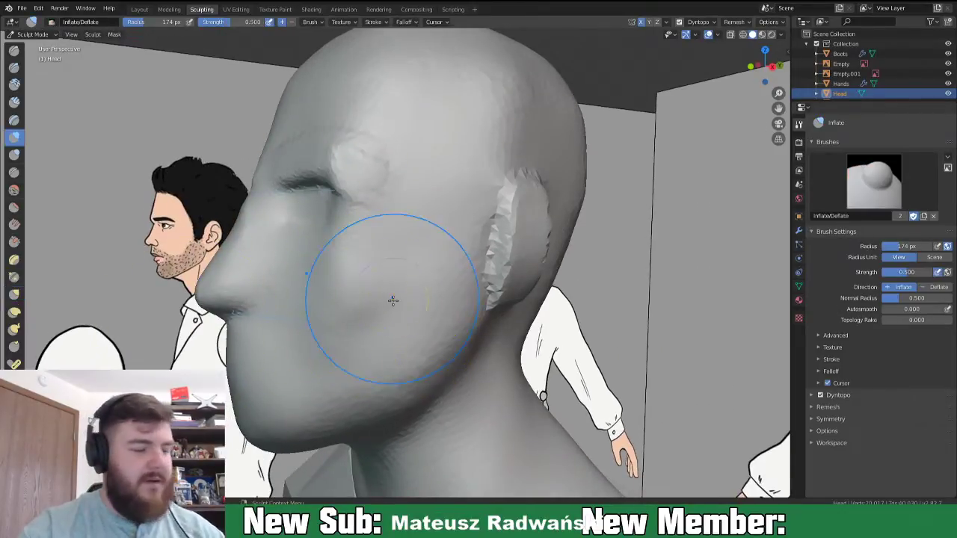
key(f)
click(330, 279)
middle_drag(329, 284, 410, 296)
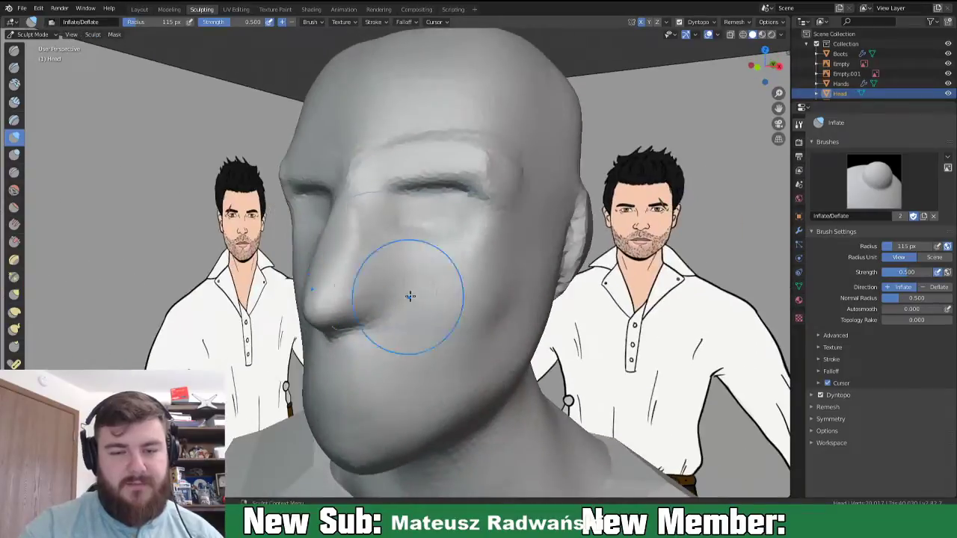
key(f)
click(433, 278)
mouse_move(423, 273)
mouse_down()
mouse_move(450, 282)
mouse_move(504, 250)
mouse_move(521, 229)
mouse_move(527, 240)
mouse_move(530, 214)
mouse_up()
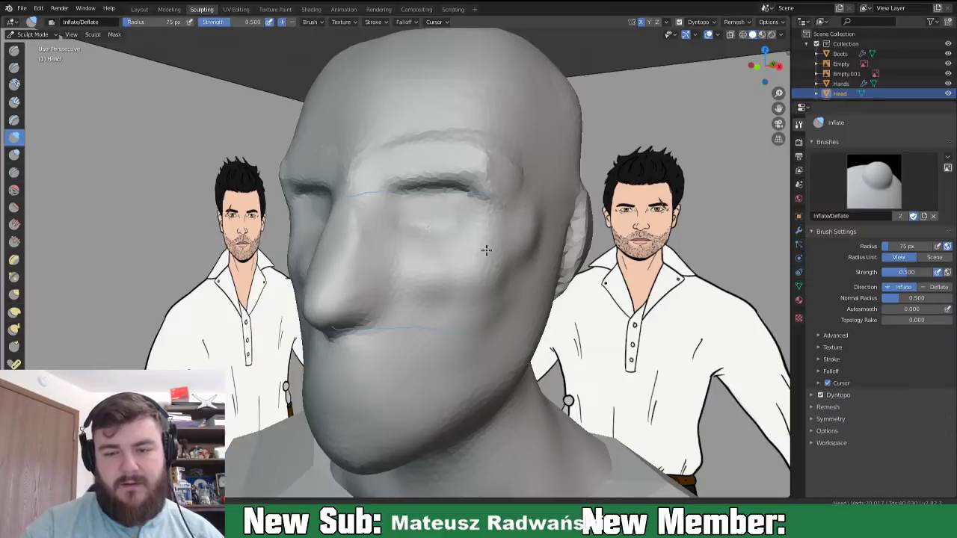
drag(404, 283, 403, 265)
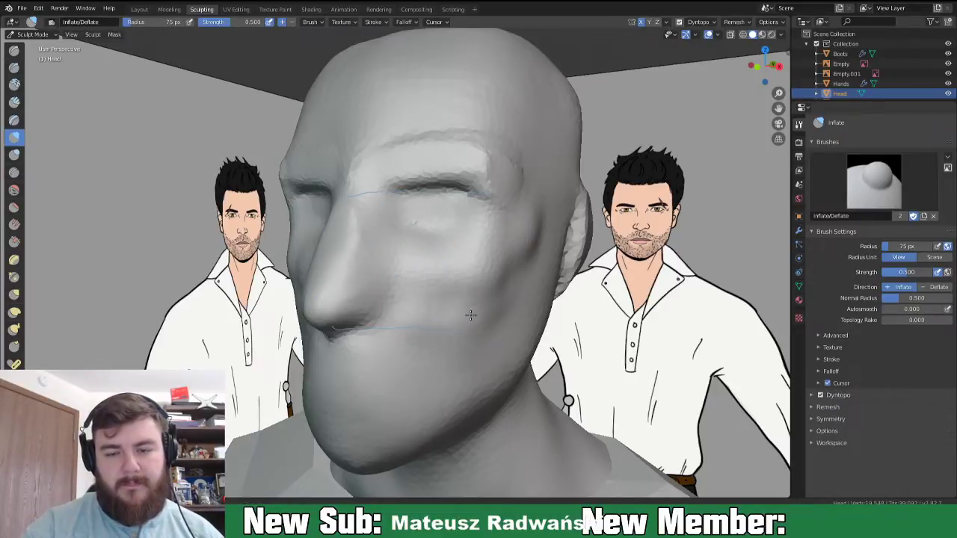
- Soften the cheek and flatten the mouth area below the nose with the Inflate brush at a 107 px radius
key(f)
click(468, 353)
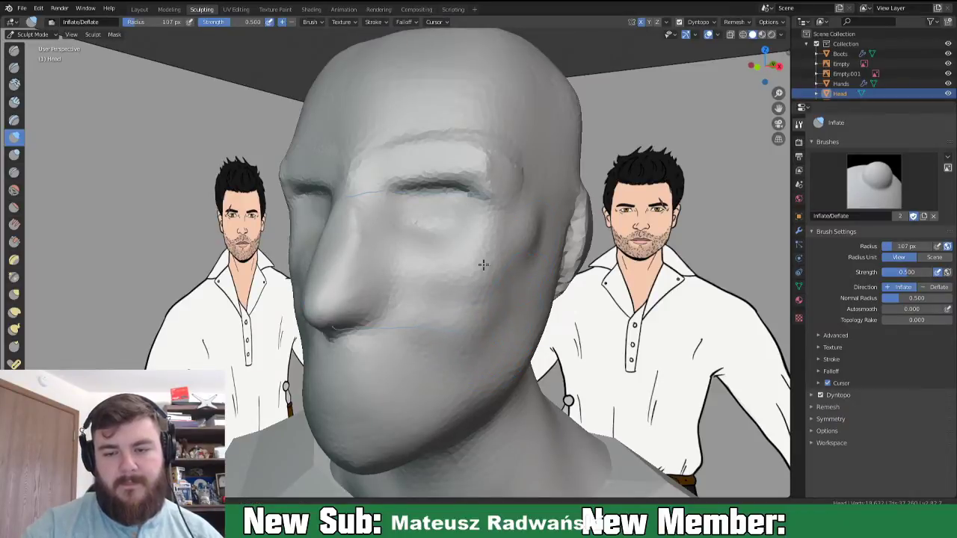
mouse_move(398, 289)
middle_down()
mouse_move(578, 324)
mouse_move(613, 318)
middle_up()
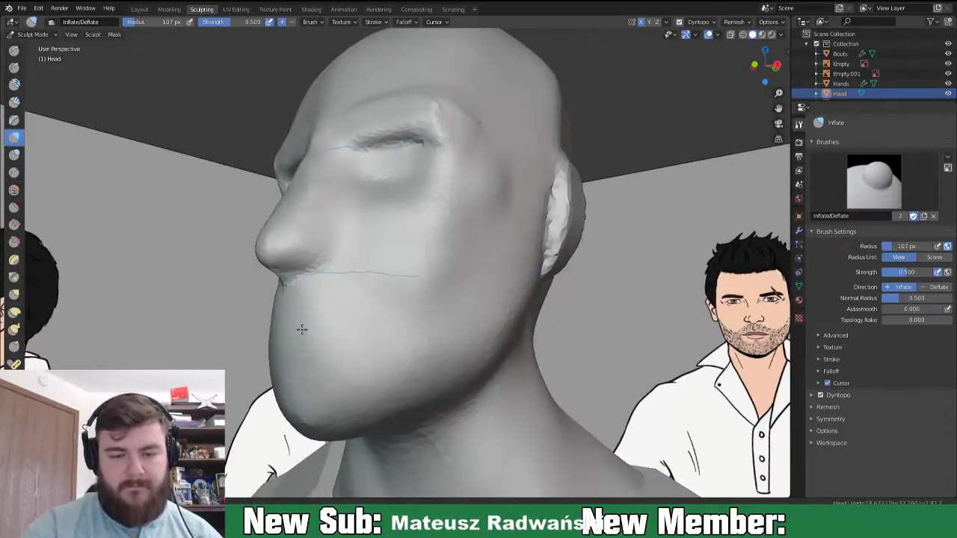
mouse_move(315, 336)
mouse_down()
mouse_move(316, 303)
mouse_move(314, 360)
mouse_up()
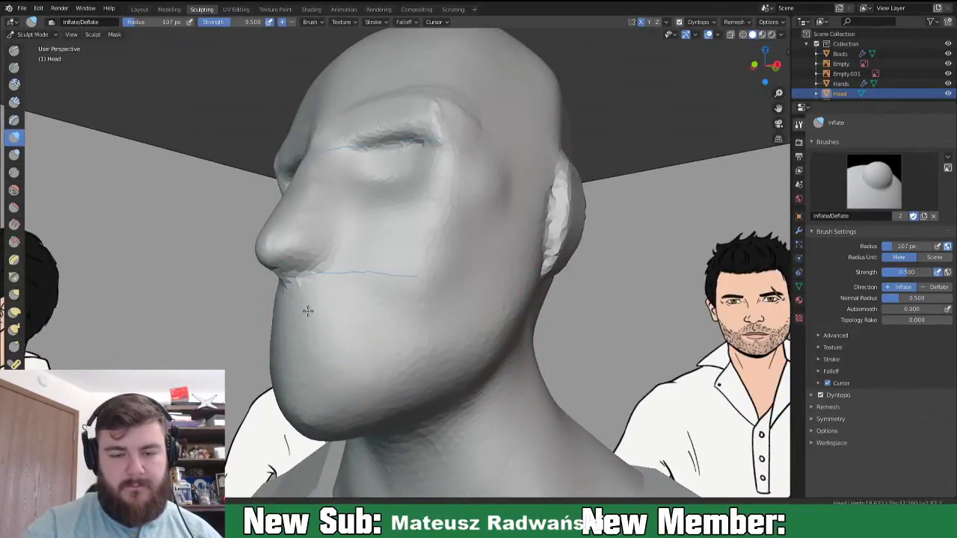
drag(294, 374, 308, 373)
drag(312, 331, 301, 317)
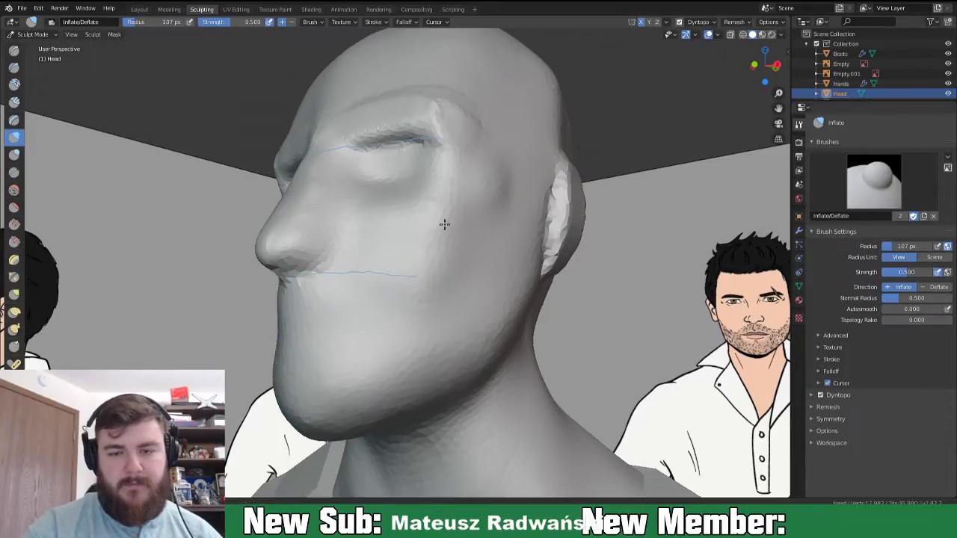
- Refine the nose bridge and the sides of the nose with the Grab brush at a 93 px radius
middle_drag(552, 347, 629, 307)
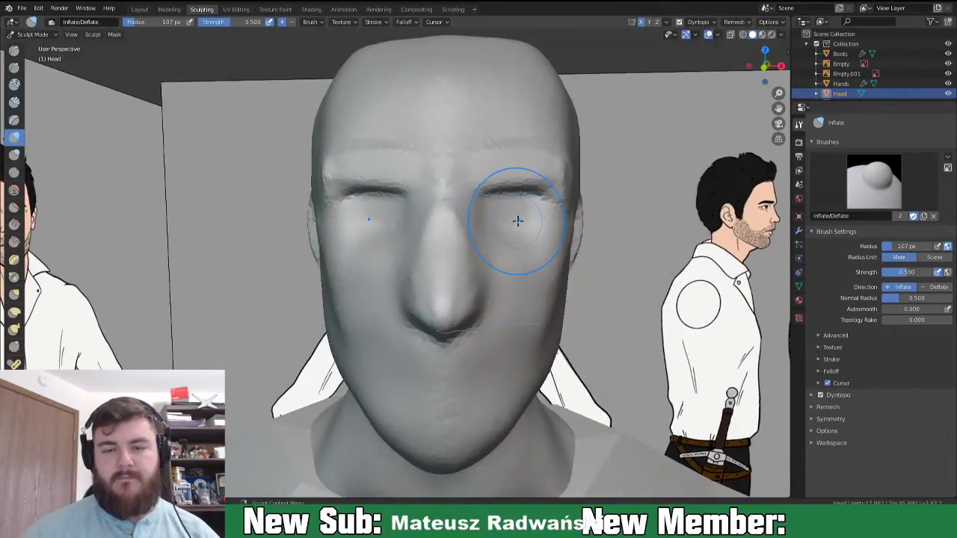
drag(457, 214, 462, 270)
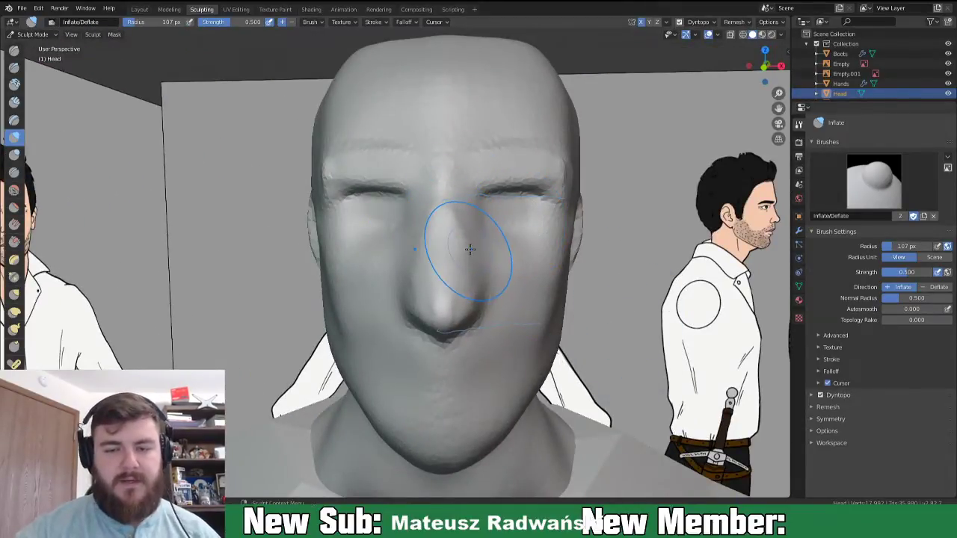
key(g)
mouse_move(463, 245)
mouse_down()
mouse_move(455, 246)
mouse_move(463, 264)
mouse_up()
drag(466, 222, 461, 219)
drag(461, 252, 456, 254)
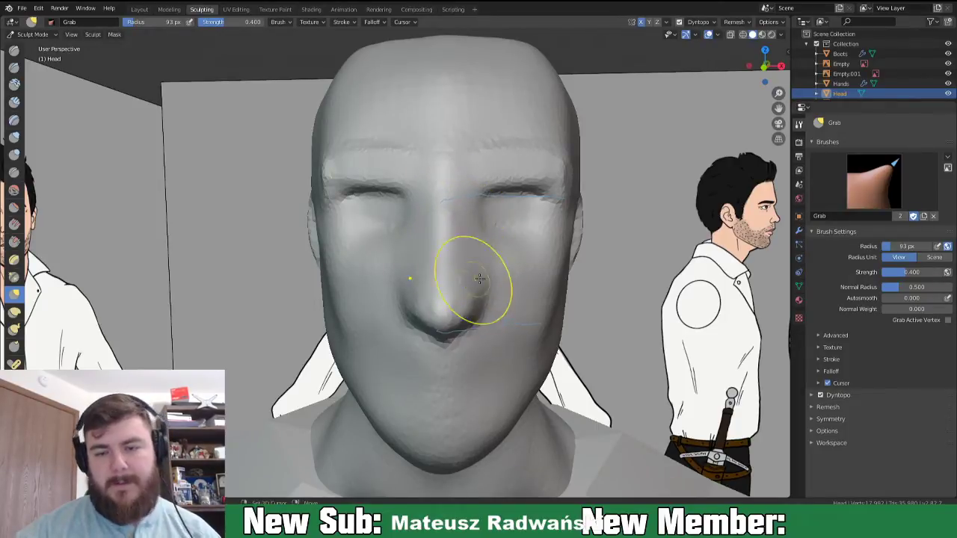
- Pull the brow and lower forehead forward in profile with the Grab brush at a 212 px radius
middle_drag(573, 327, 524, 341)
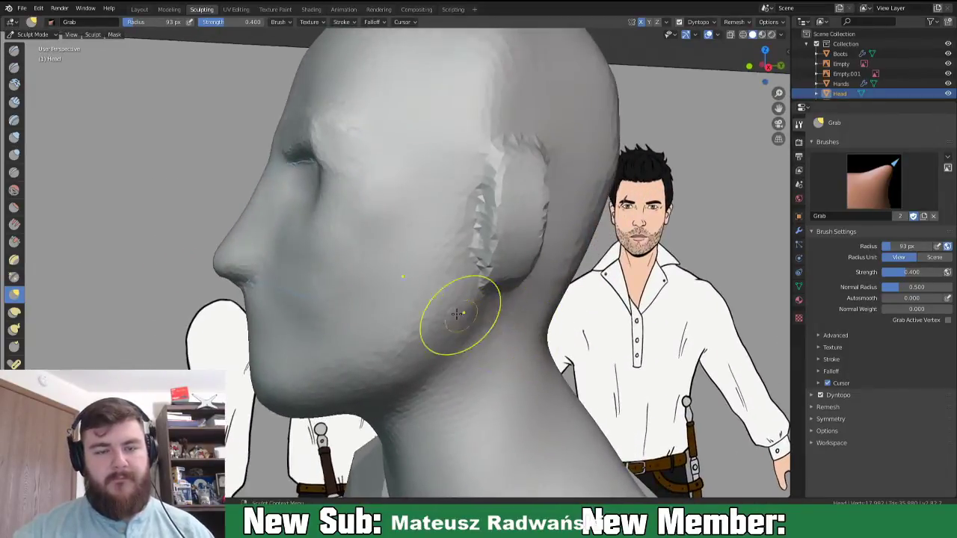
mouse_move(449, 271)
middle_down()
mouse_move(479, 367)
mouse_move(470, 310)
middle_up()
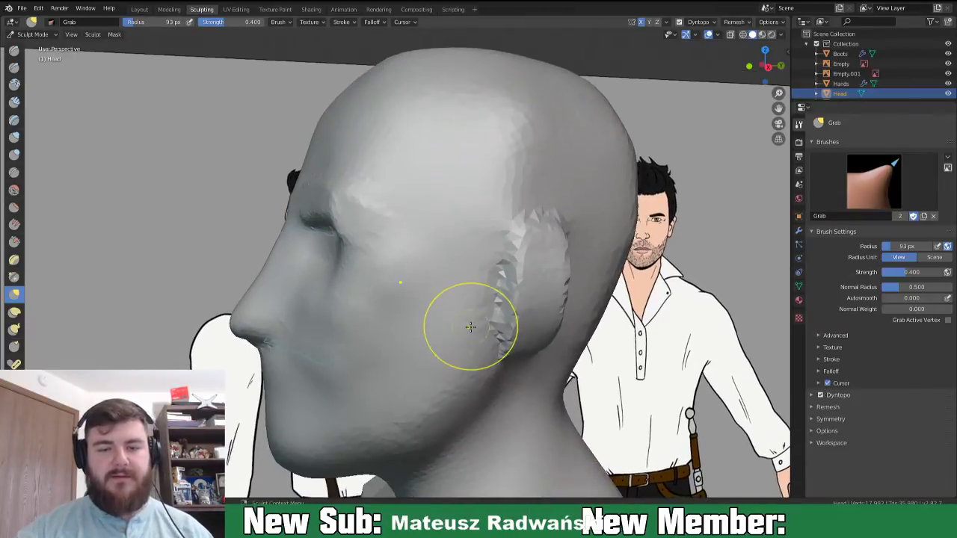
key(f)
click(575, 327)
drag(316, 156, 292, 154)
drag(355, 159, 342, 162)
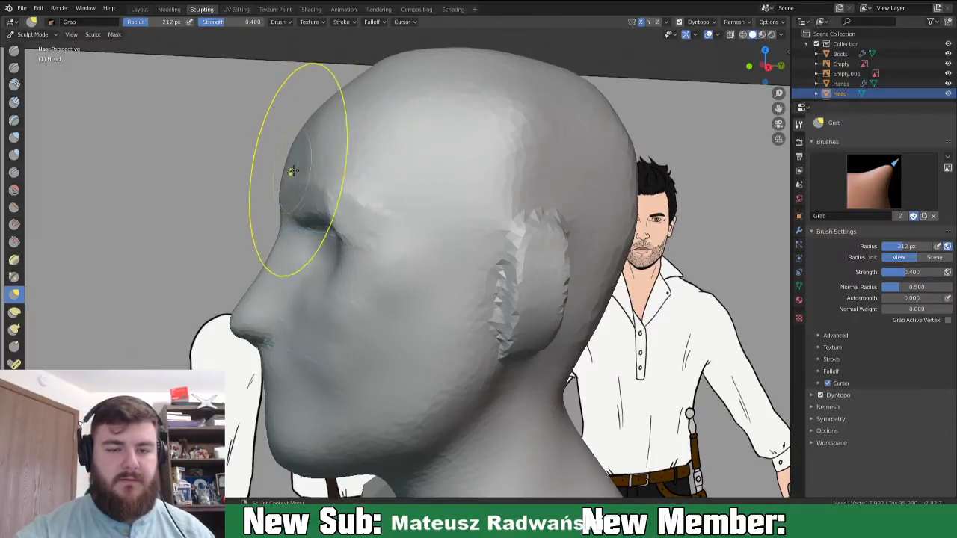
mouse_move(396, 103)
middle_down()
mouse_move(451, 124)
mouse_move(333, 163)
middle_up()
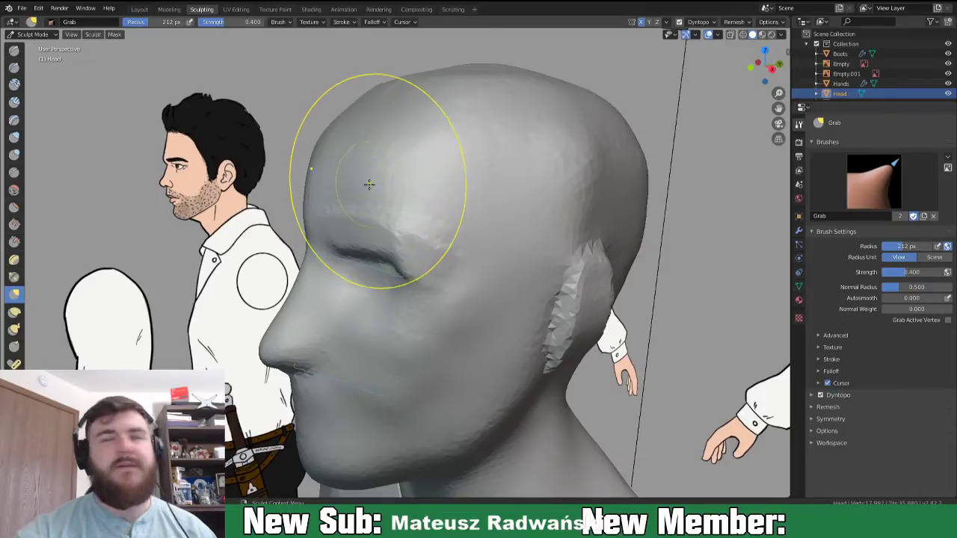
middle_drag(371, 179, 426, 177)
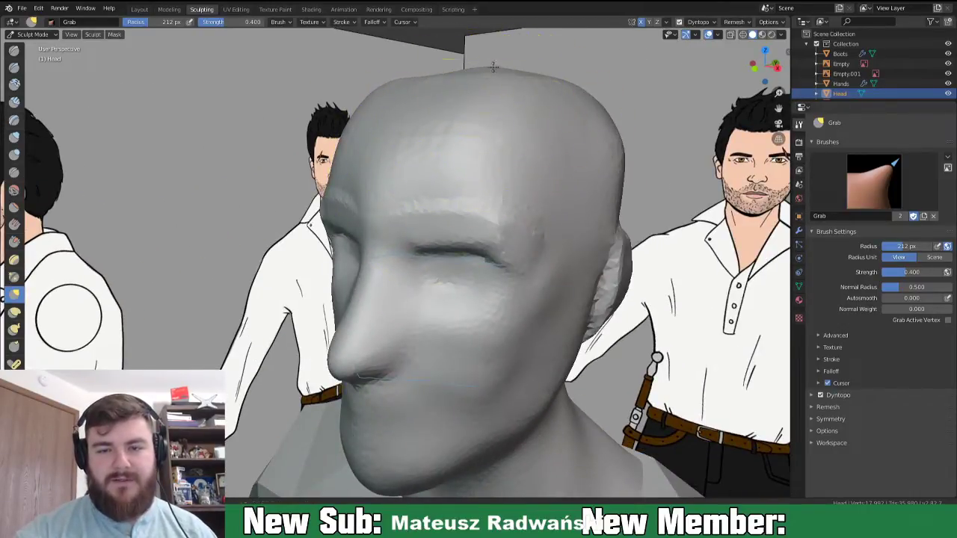
middle_drag(476, 94, 523, 160)
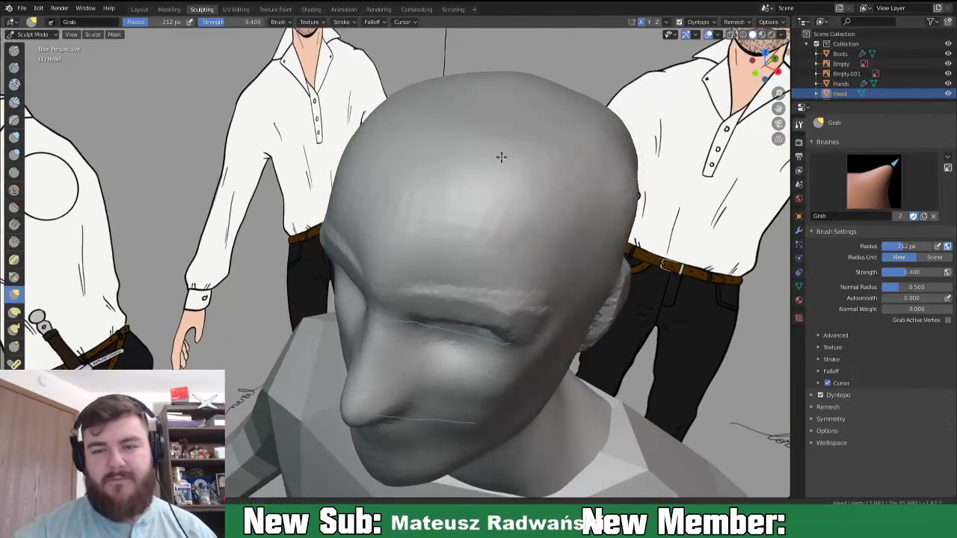
middle_drag(572, 278, 605, 249)
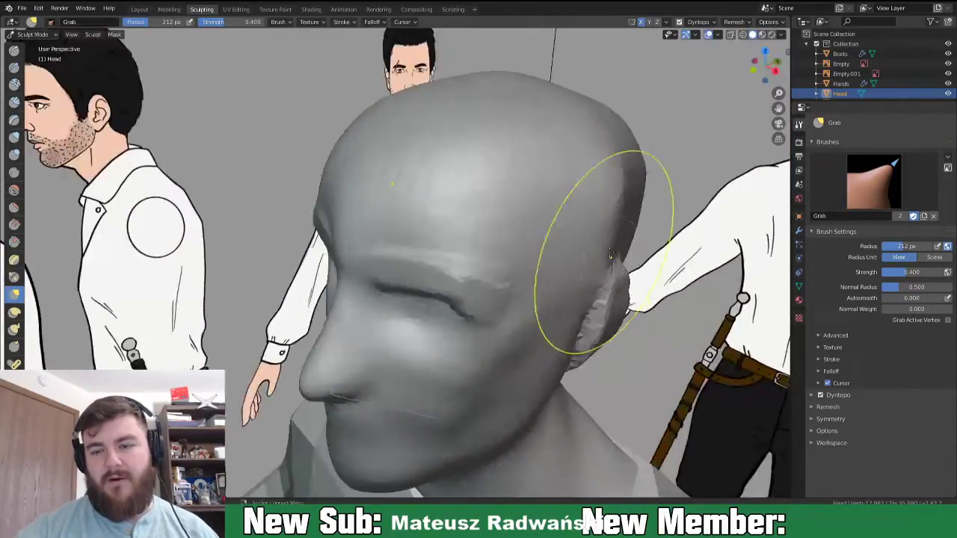
middle_drag(620, 203, 603, 264)
mouse_move(340, 187)
middle_down()
mouse_move(316, 204)
mouse_move(400, 222)
middle_up()
- Build up the brow ridge across the lower forehead with the Clay Strips brush, reducing its radius to 88 px and 51 px, and smooth it
click(13, 101)
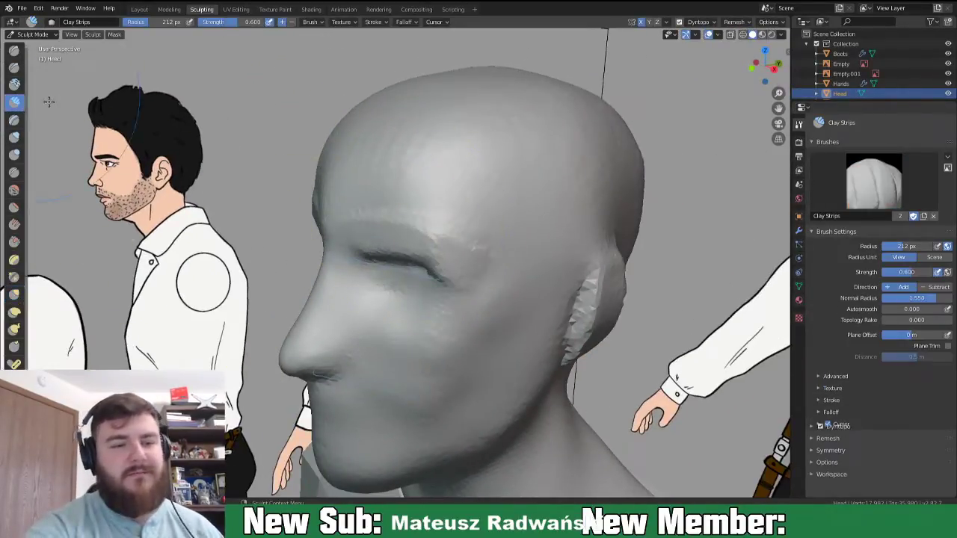
key(f)
click(466, 243)
mouse_move(441, 258)
middle_down()
mouse_move(466, 304)
mouse_move(504, 256)
middle_up()
mouse_move(503, 257)
mouse_down()
mouse_move(466, 214)
mouse_move(476, 209)
mouse_up()
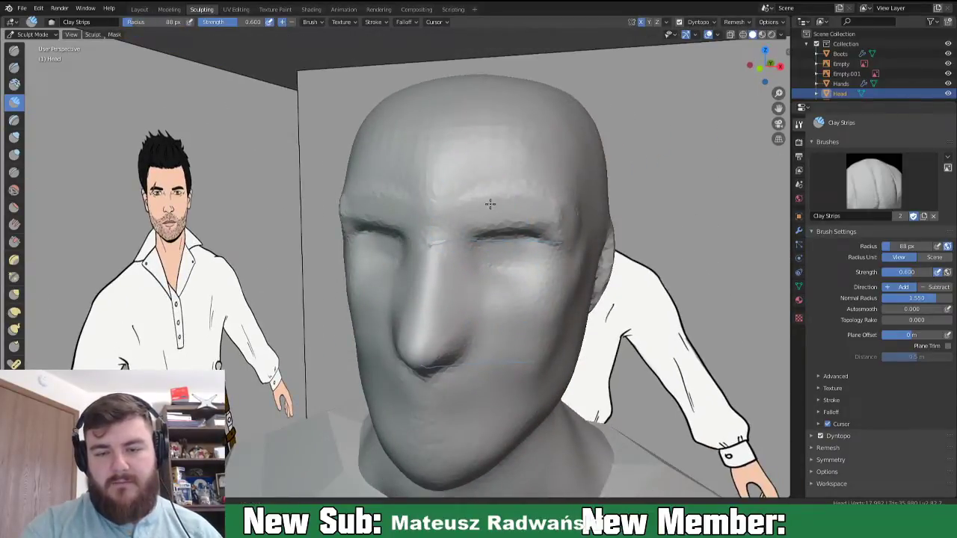
key(f)
click(459, 214)
mouse_move(483, 209)
mouse_down()
mouse_move(527, 224)
mouse_move(573, 220)
mouse_up()
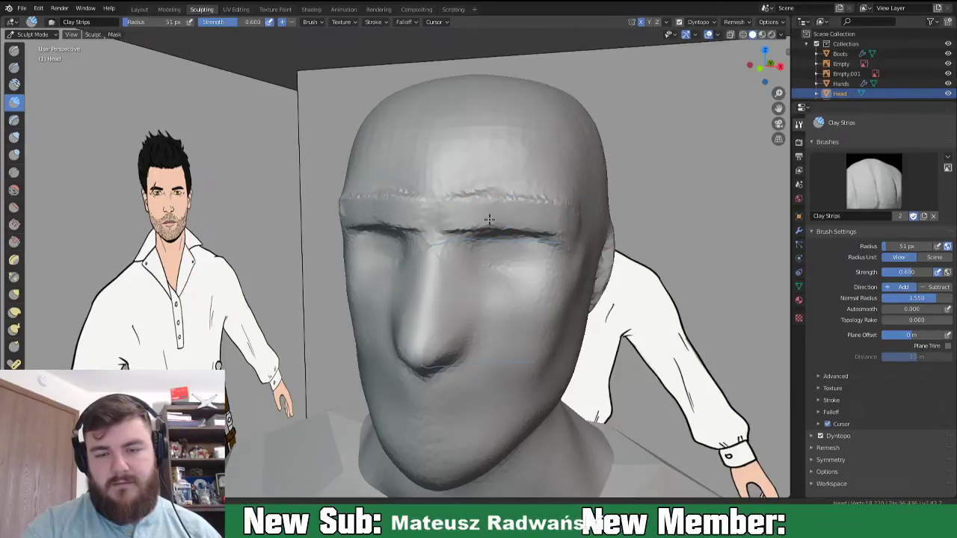
mouse_move(510, 201)
mouse_down()
mouse_move(454, 167)
mouse_move(532, 184)
mouse_move(463, 157)
mouse_move(451, 187)
mouse_move(499, 190)
mouse_move(559, 162)
mouse_up()
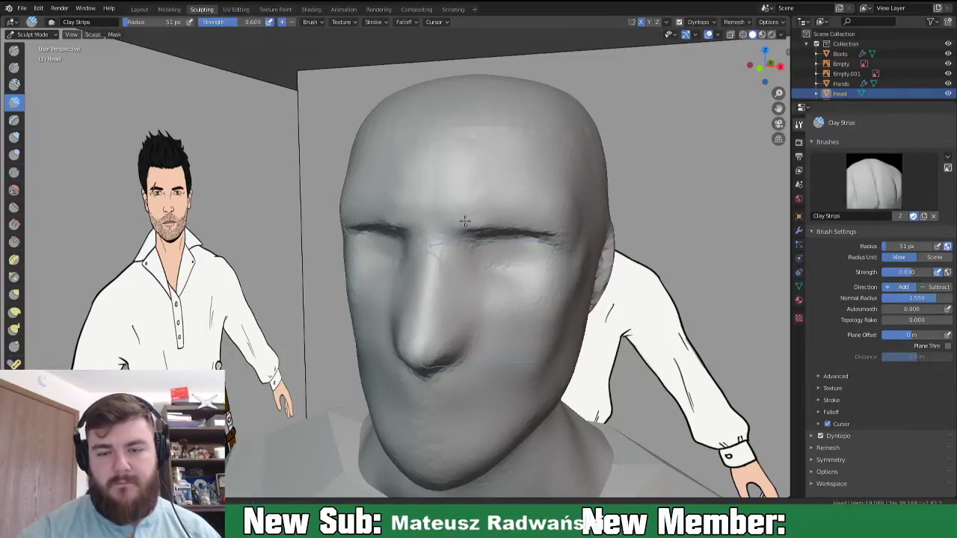
- Refine the nose bridge and carve the eye sockets below the brow with the Clay Strips brush at a 51 px radius
drag(436, 255, 430, 320)
drag(453, 238, 436, 320)
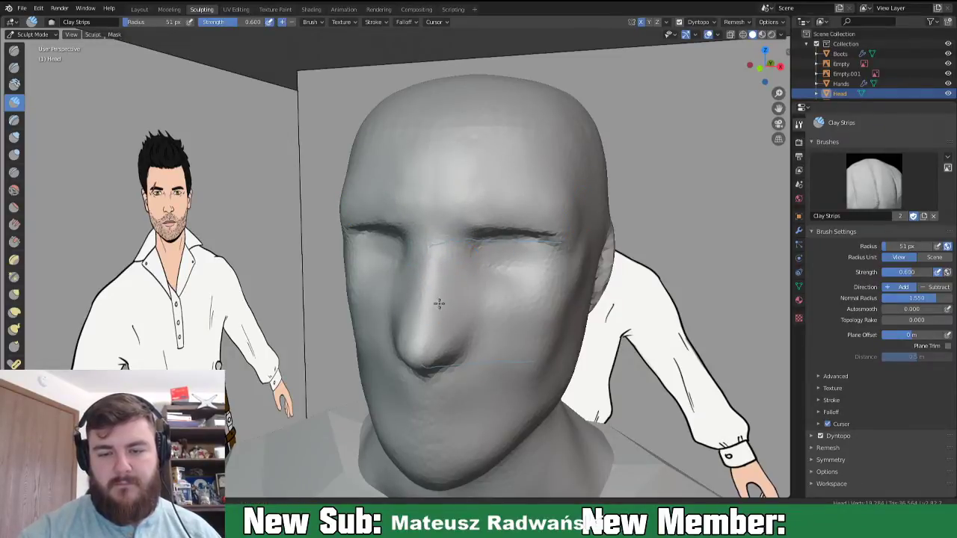
drag(512, 259, 490, 253)
mouse_move(523, 273)
middle_down()
mouse_move(474, 255)
mouse_move(541, 270)
middle_up()
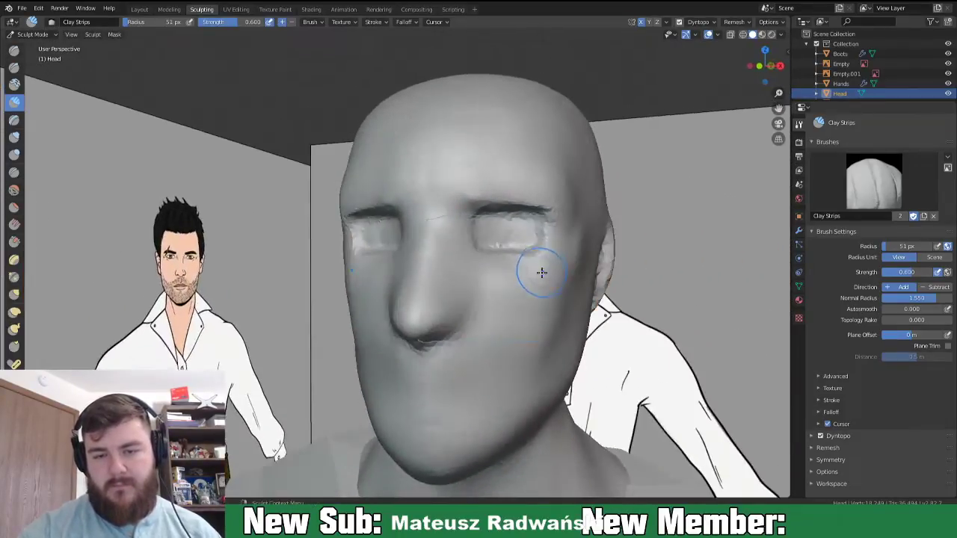
scroll(504, 279, up, 4)
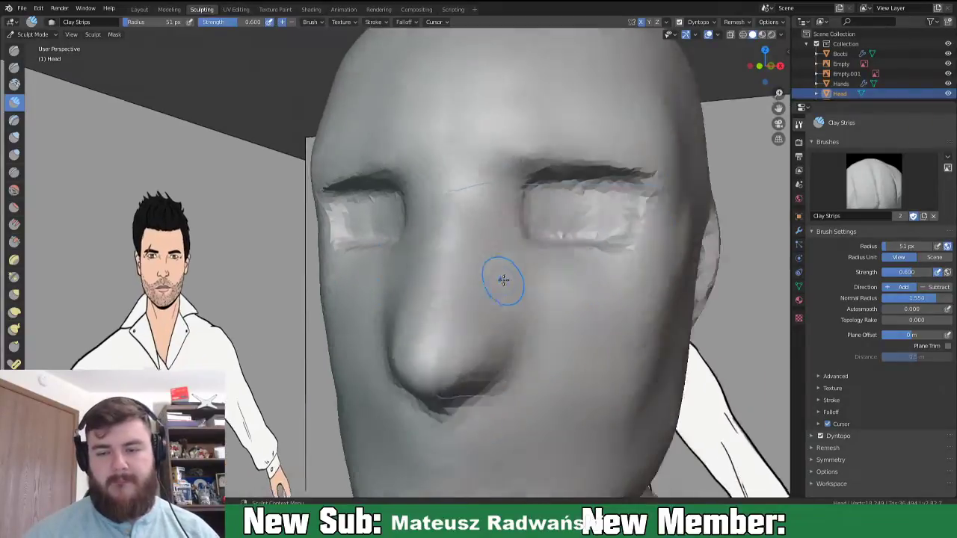
middle_drag(532, 258, 416, 226)
scroll(474, 240, down, 8)
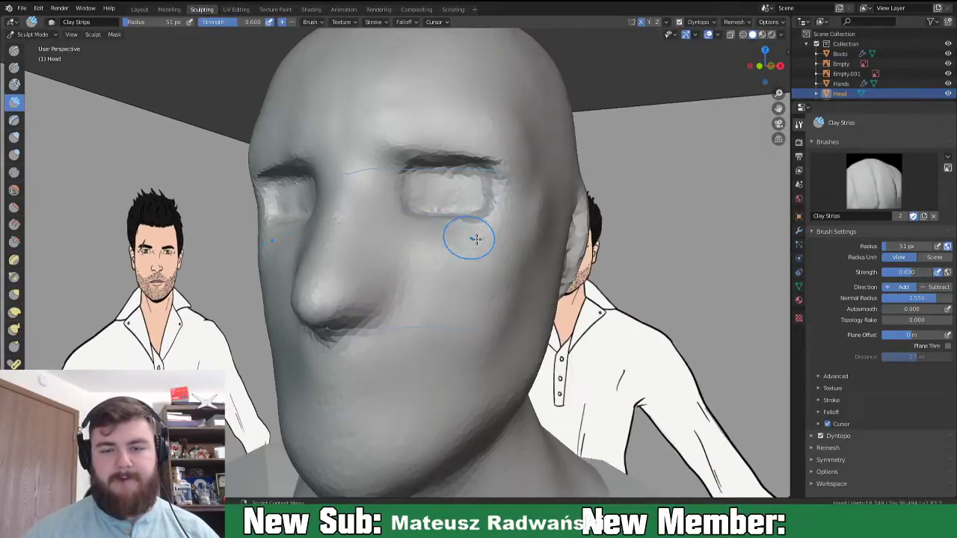
- Lower the eyes and brow in the front view with the Grab and Elastic Deform brushes at a 122 px radius
mouse_move(554, 302)
middle_down()
mouse_move(575, 297)
mouse_move(581, 310)
mouse_move(570, 308)
middle_up()
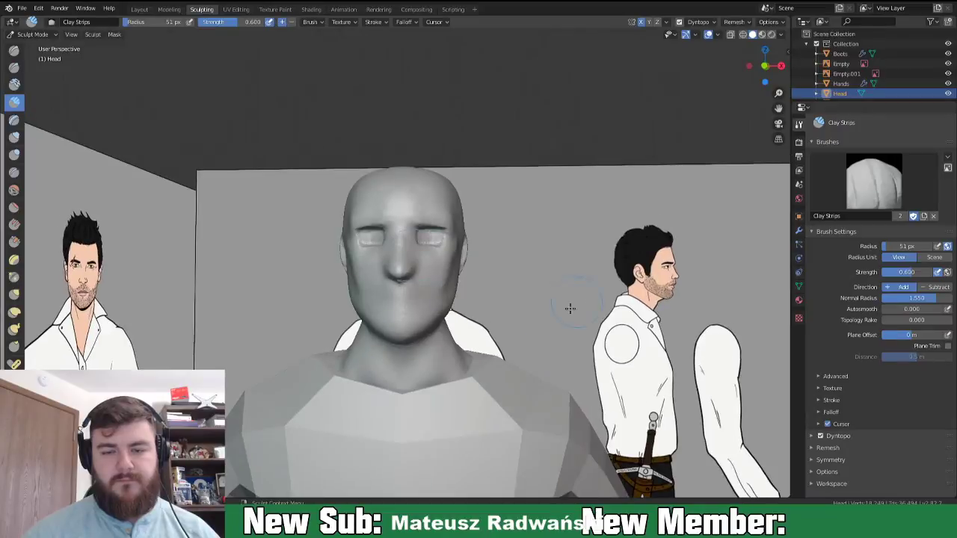
key(g)
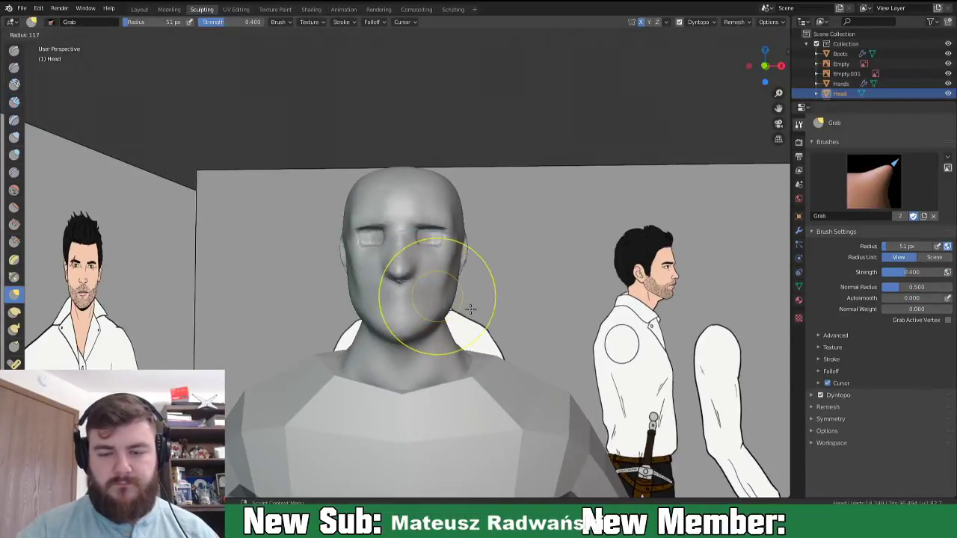
drag(423, 222, 422, 232)
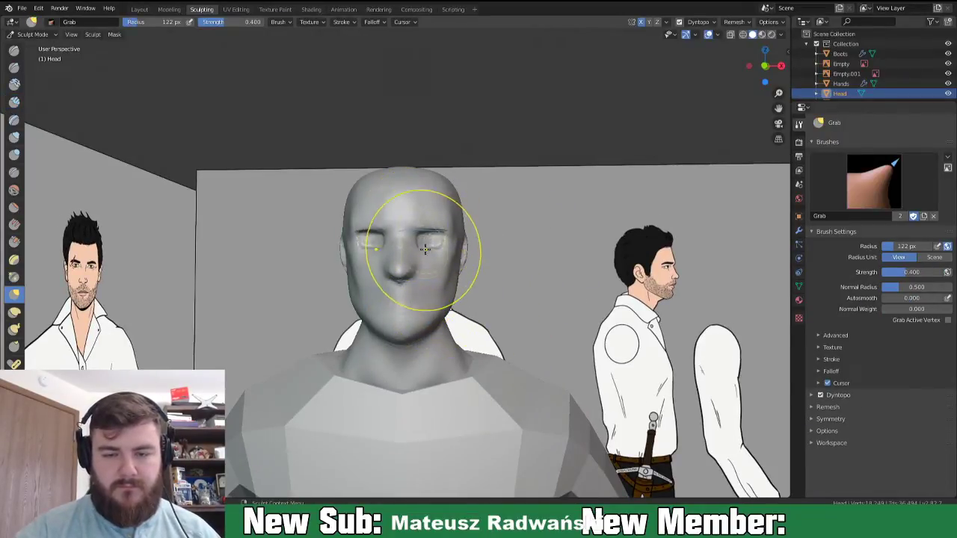
click(13, 311)
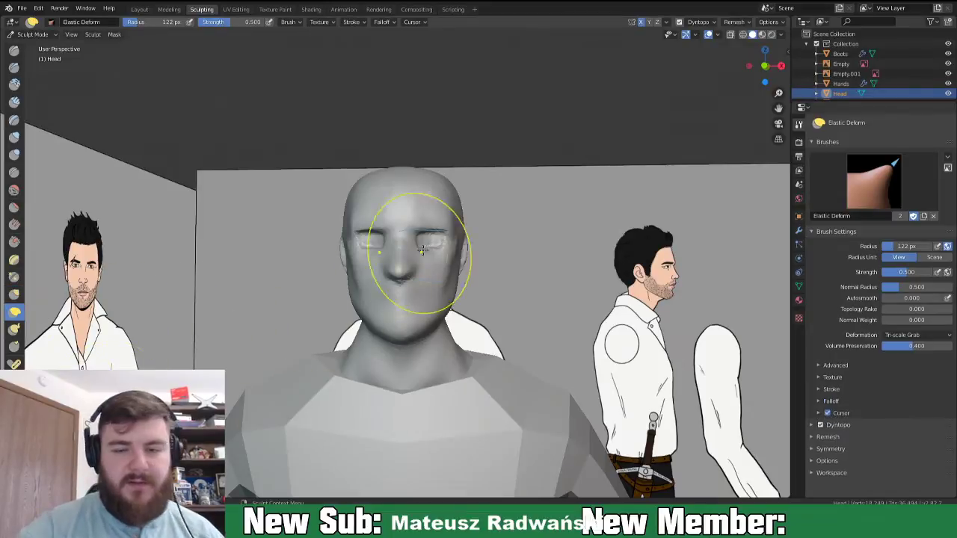
drag(425, 241, 428, 249)
drag(425, 177, 451, 191)
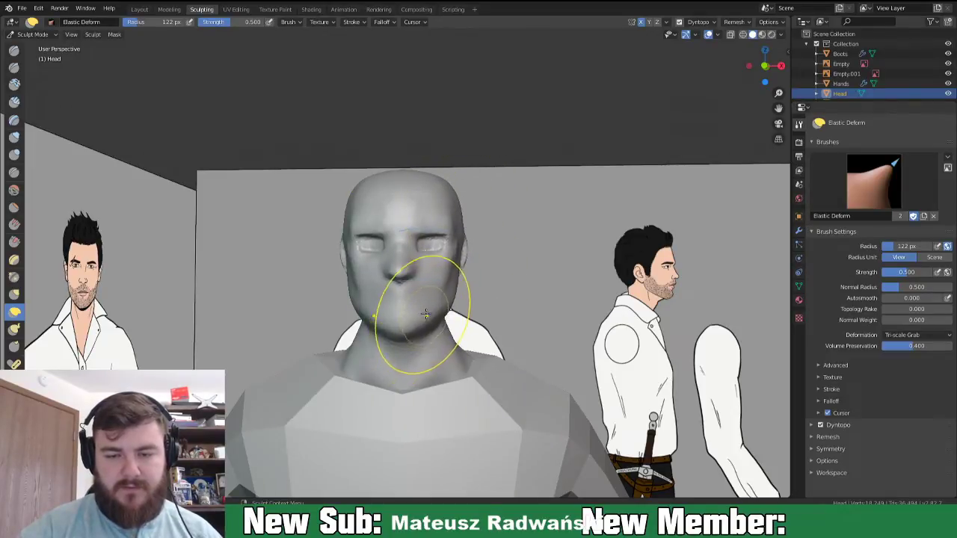
- Push the chin and mouth area back in profile and adjust the jaw with the Elastic Deform brush at an 81 px radius
mouse_move(430, 257)
middle_down()
mouse_move(449, 291)
mouse_move(426, 310)
mouse_move(532, 291)
mouse_move(426, 301)
mouse_move(425, 313)
middle_up()
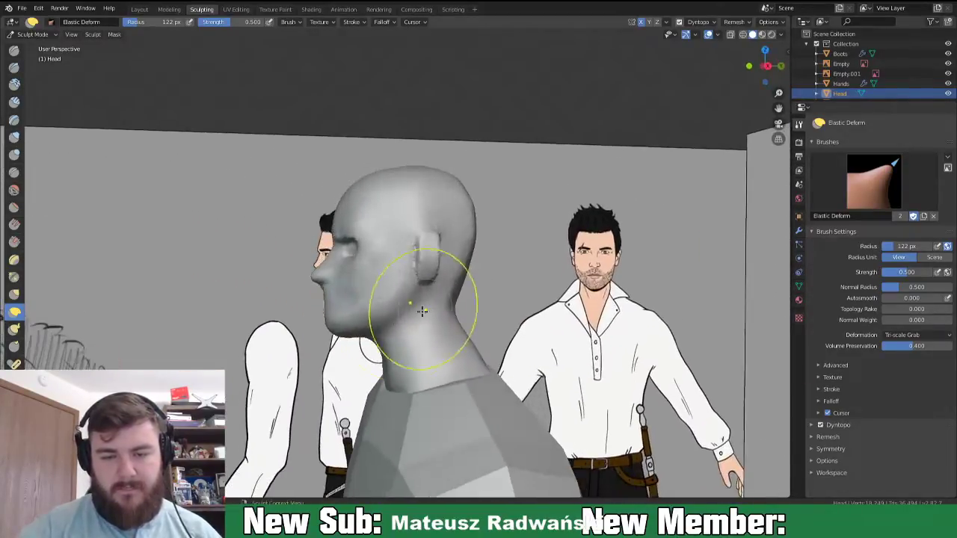
key(f)
click(329, 326)
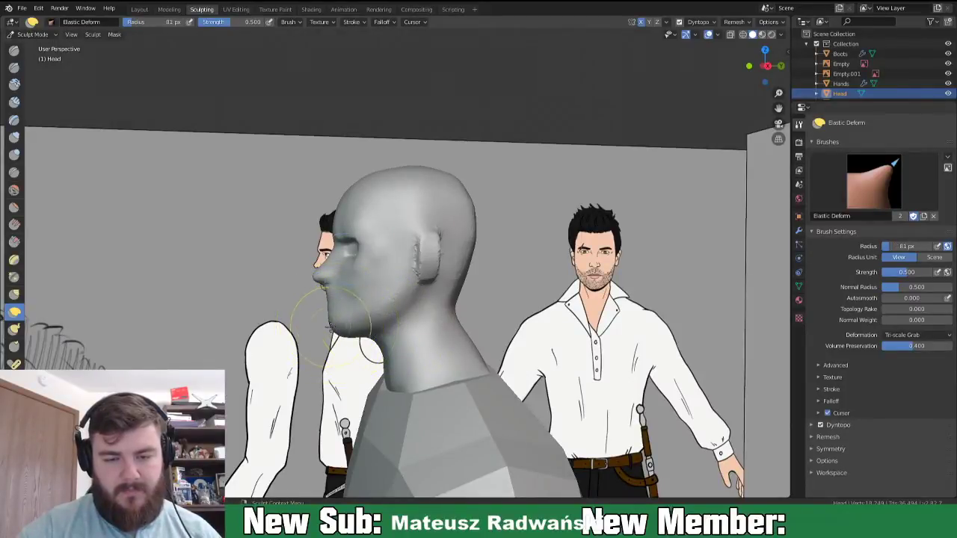
drag(340, 325, 377, 329)
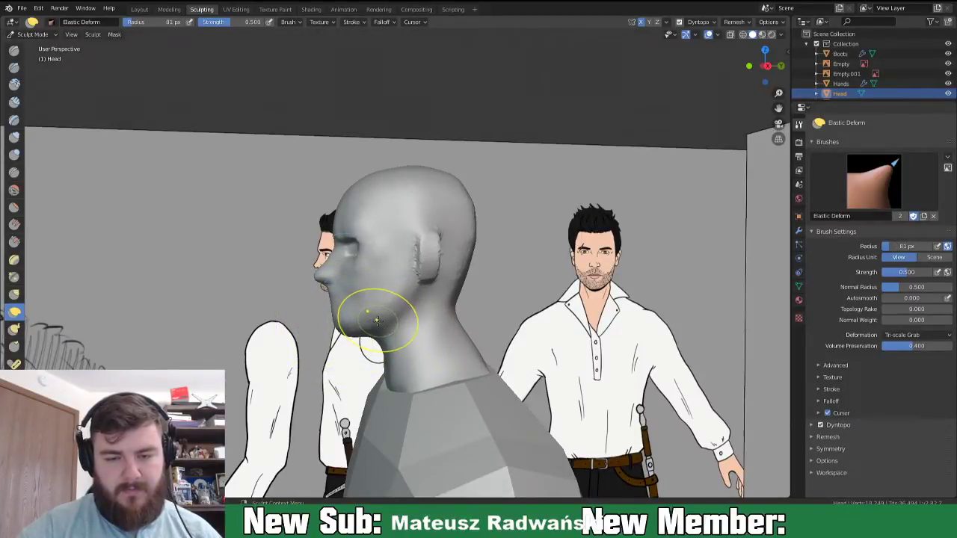
middle_drag(426, 301, 600, 295)
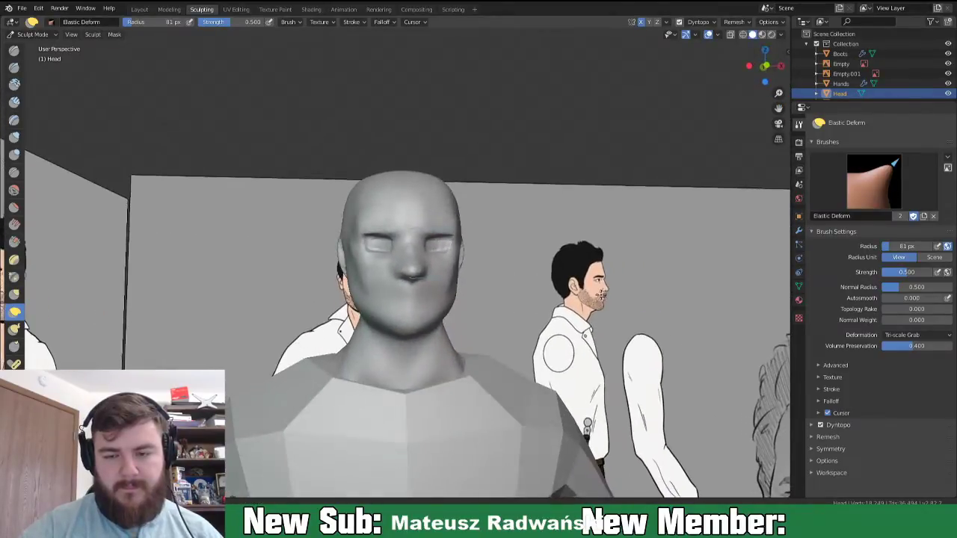
scroll(487, 395, up, 4)
middle_drag(471, 309, 450, 324)
mouse_move(450, 324)
mouse_down()
mouse_move(440, 323)
mouse_move(467, 305)
mouse_up()
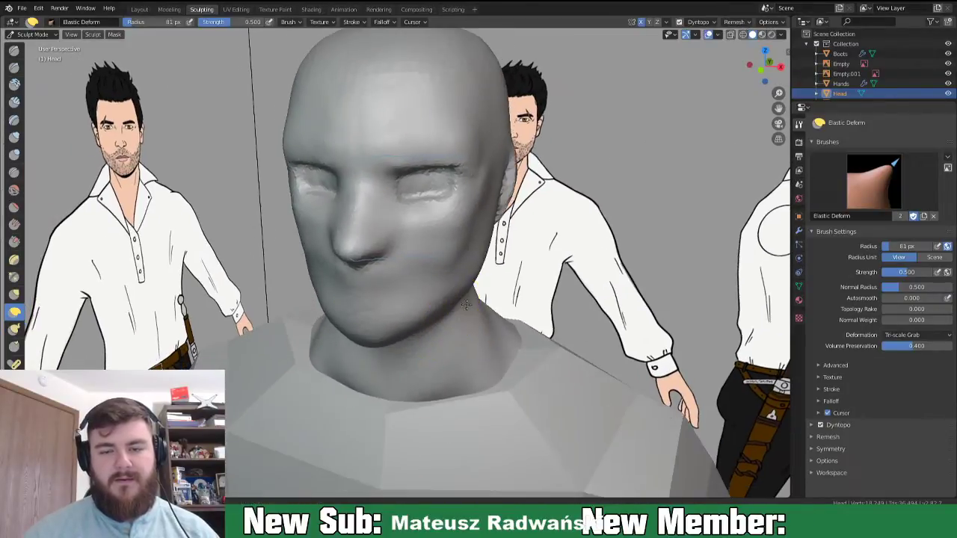
middle_drag(467, 305, 464, 308)
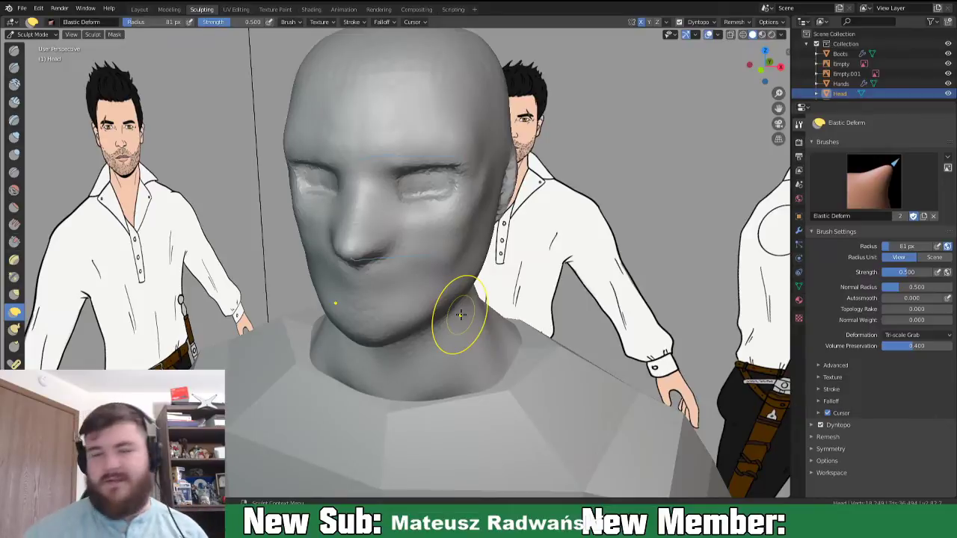
mouse_move(466, 267)
middle_down()
mouse_move(427, 242)
mouse_move(443, 237)
middle_up()
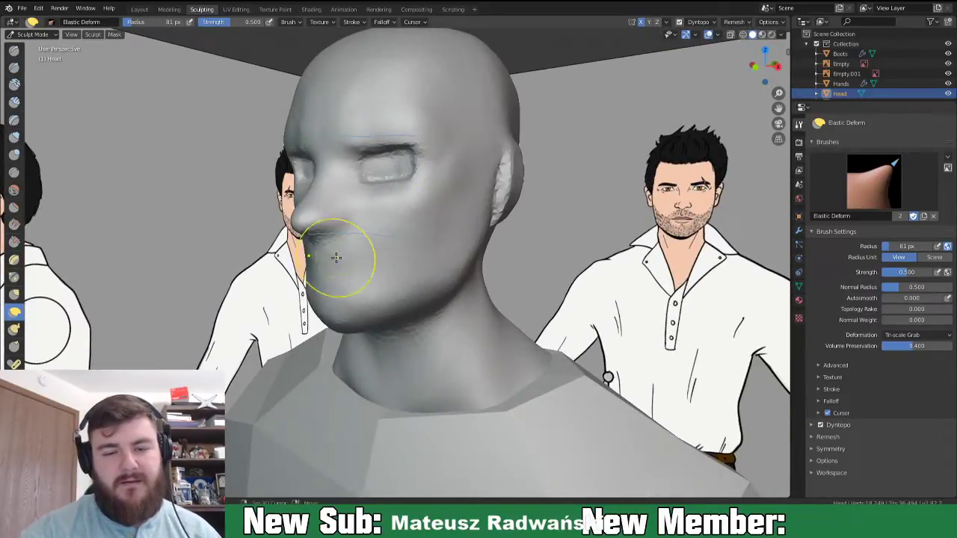
- Shape the nostrils and the underside of the nose with the Grab and Snake Hook brushes at a 51 px radius
middle_drag(395, 273, 436, 264)
key(g)
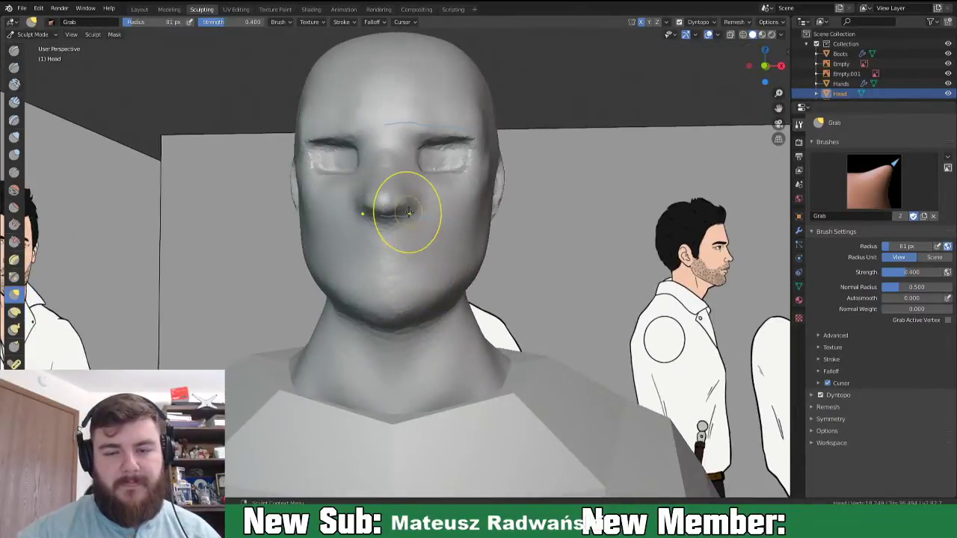
key(f)
click(402, 207)
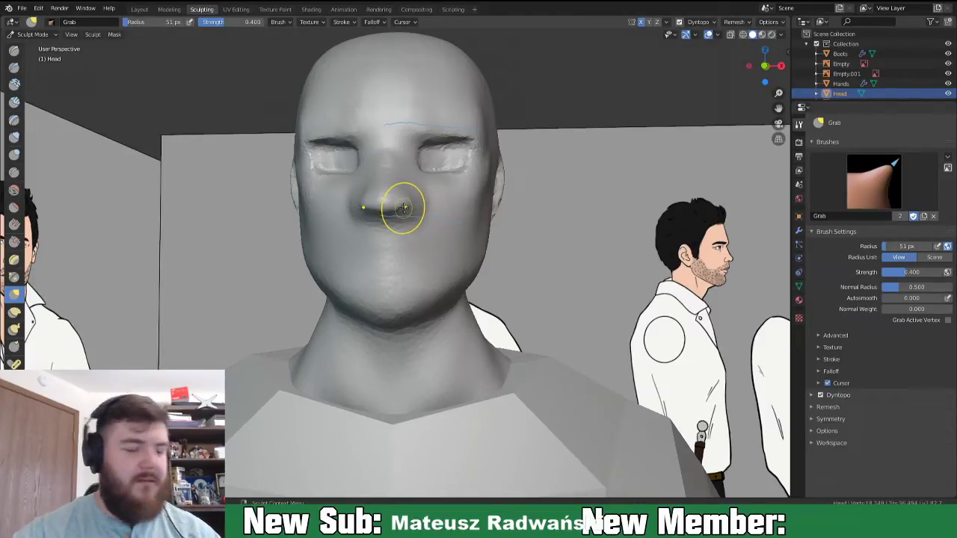
key(k)
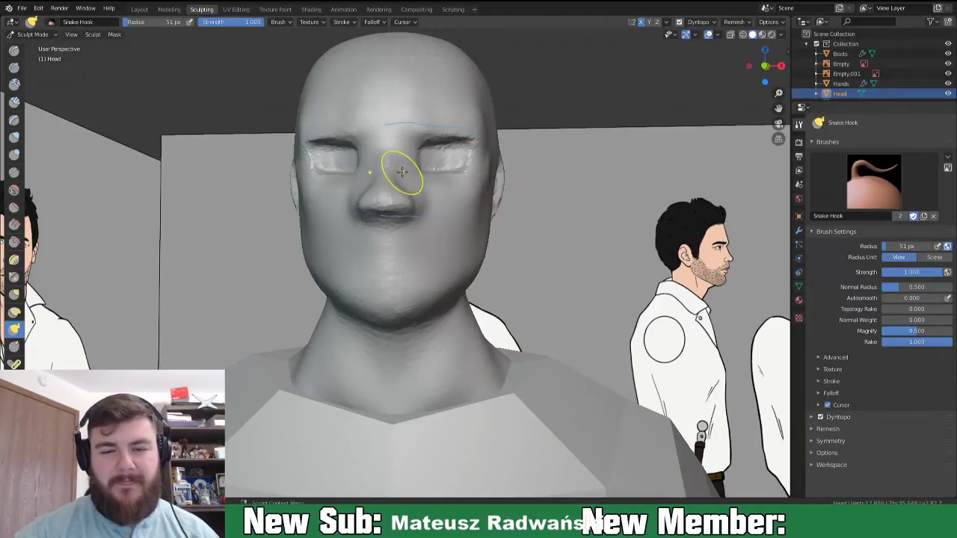
- Pull the sides of the nose inward from above with the Grab brush at a 78 px radius
mouse_move(425, 201)
middle_down()
mouse_move(407, 212)
mouse_move(348, 209)
mouse_move(380, 222)
mouse_move(422, 266)
middle_up()
key(g)
key(f)
click(450, 271)
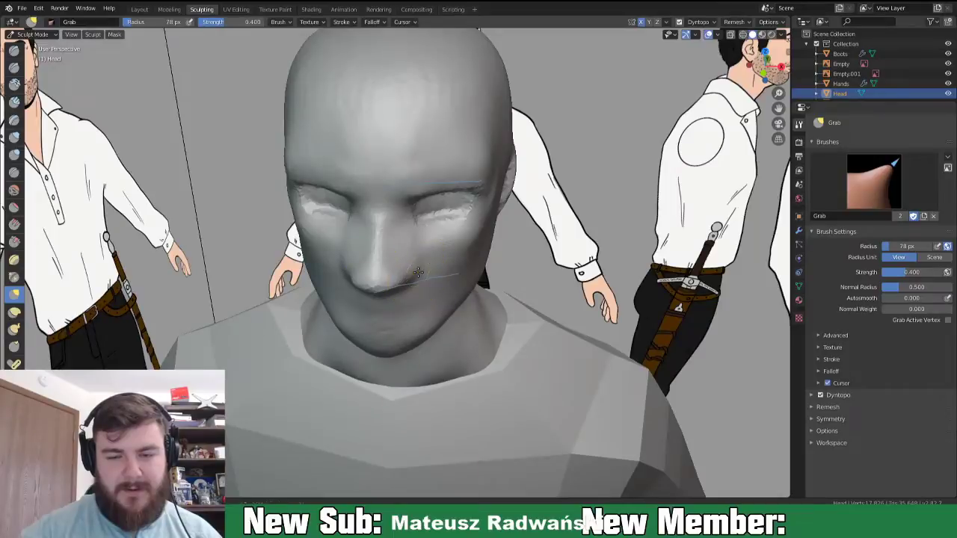
drag(416, 250, 401, 237)
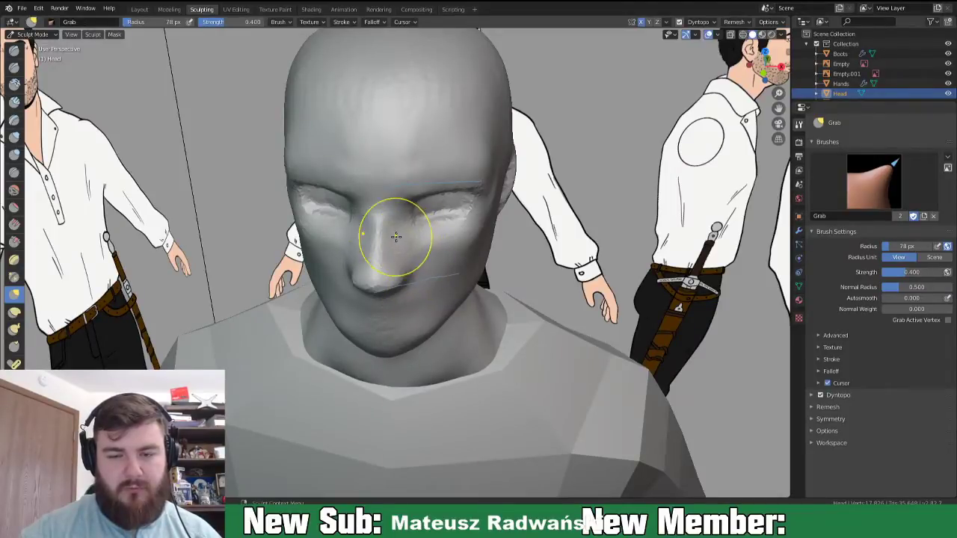
- Refine the nose bridge with the Inflate brush at a 47 px radius
key(i)
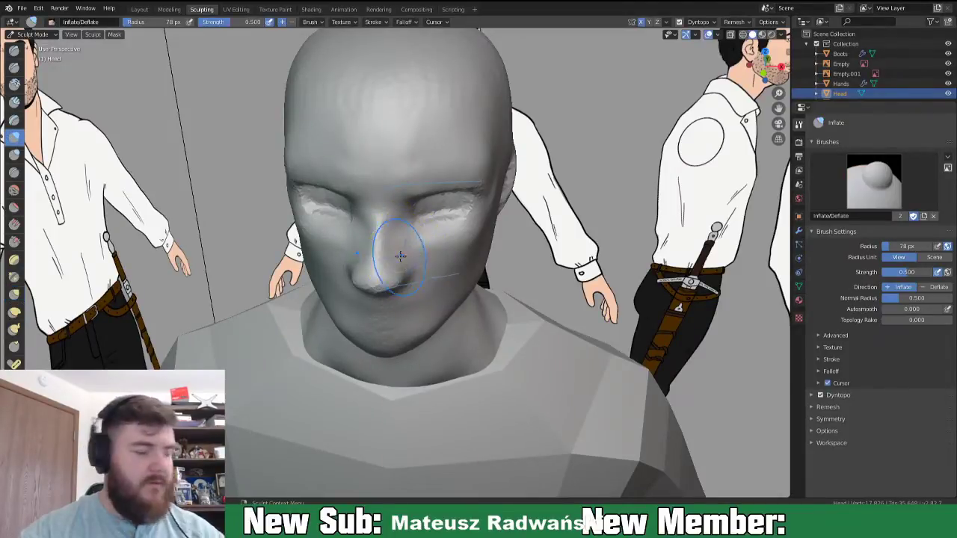
key(f)
click(382, 245)
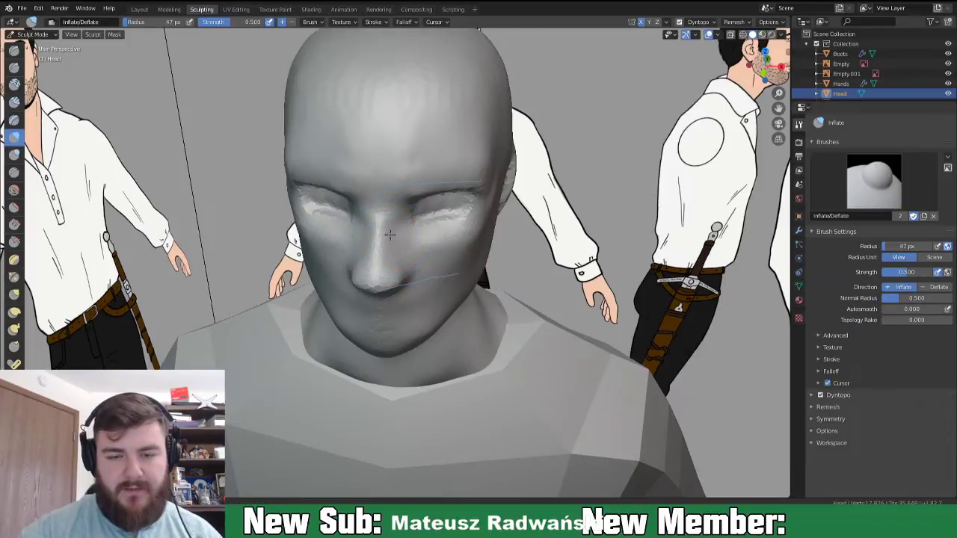
- Shorten the nose in profile and adjust the face's proportions against the reference drawings with the Grab brush at a 112 px radius
mouse_move(404, 265)
middle_down()
mouse_move(369, 246)
mouse_move(316, 239)
mouse_move(338, 222)
mouse_move(320, 239)
mouse_move(278, 243)
middle_up()
key(g)
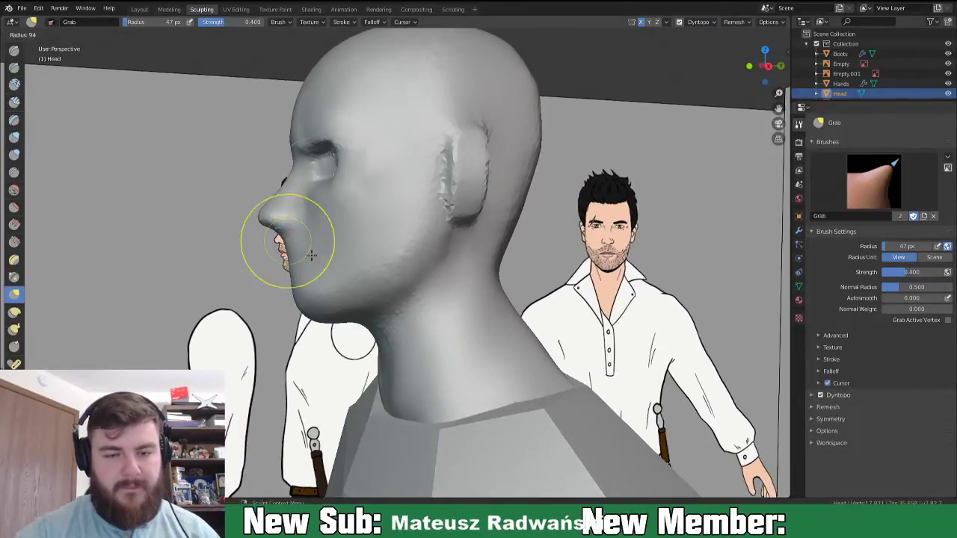
drag(259, 220, 278, 225)
mouse_move(316, 310)
middle_down()
mouse_move(321, 342)
mouse_move(334, 344)
mouse_move(299, 351)
mouse_move(336, 370)
middle_up()
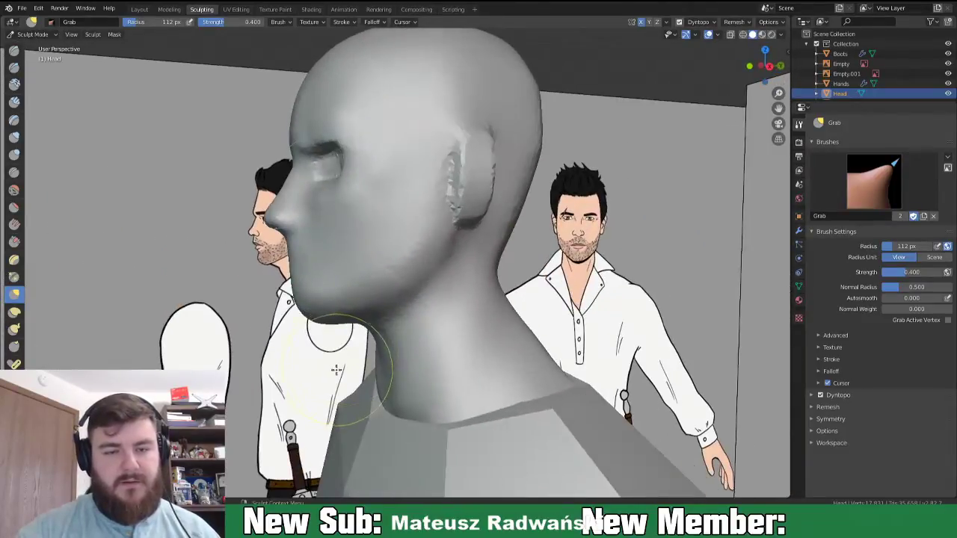
scroll(316, 171, down, 3)
mouse_move(317, 172)
middle_down()
mouse_move(314, 206)
mouse_move(312, 196)
middle_up()
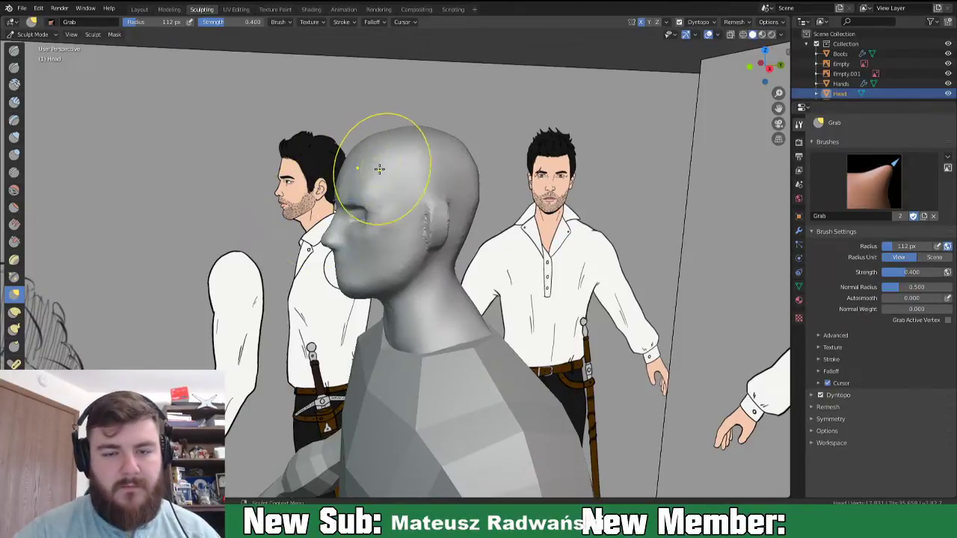
middle_drag(365, 238, 532, 327)
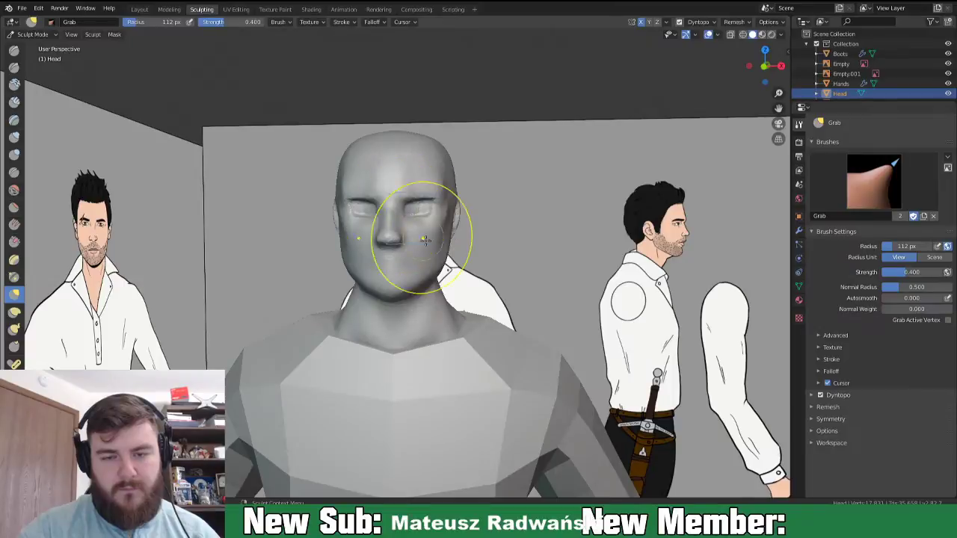
middle_drag(562, 249, 512, 240)
middle_drag(424, 217, 456, 201)
- Reshape the blocky ear into a curved outer rim blending into the side of the head with the Grab brush at a 112 px radius
scroll(452, 239, up, 3)
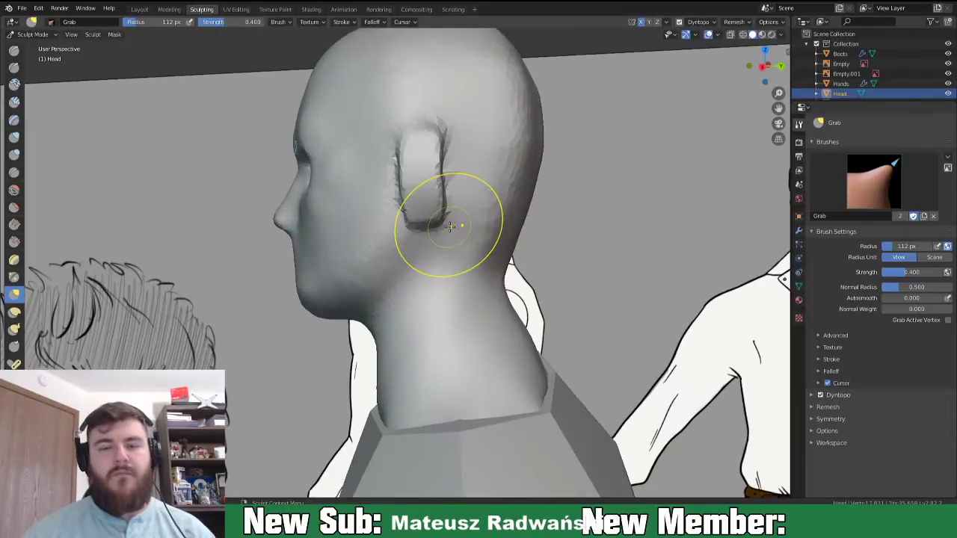
scroll(448, 227, up, 2)
middle_drag(448, 227, 423, 290)
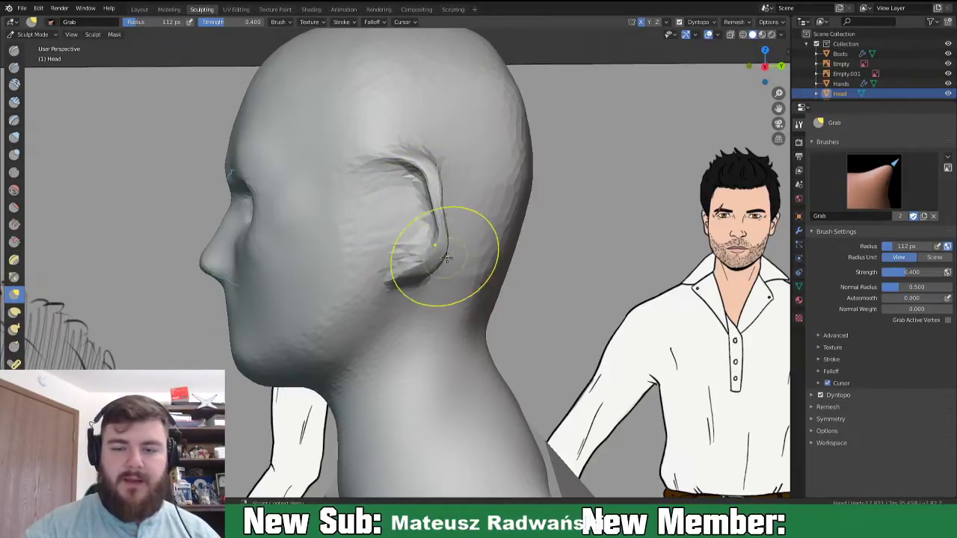
middle_drag(441, 235, 531, 249)
mouse_move(560, 248)
middle_down()
mouse_move(598, 243)
mouse_move(429, 222)
mouse_move(448, 242)
middle_up()
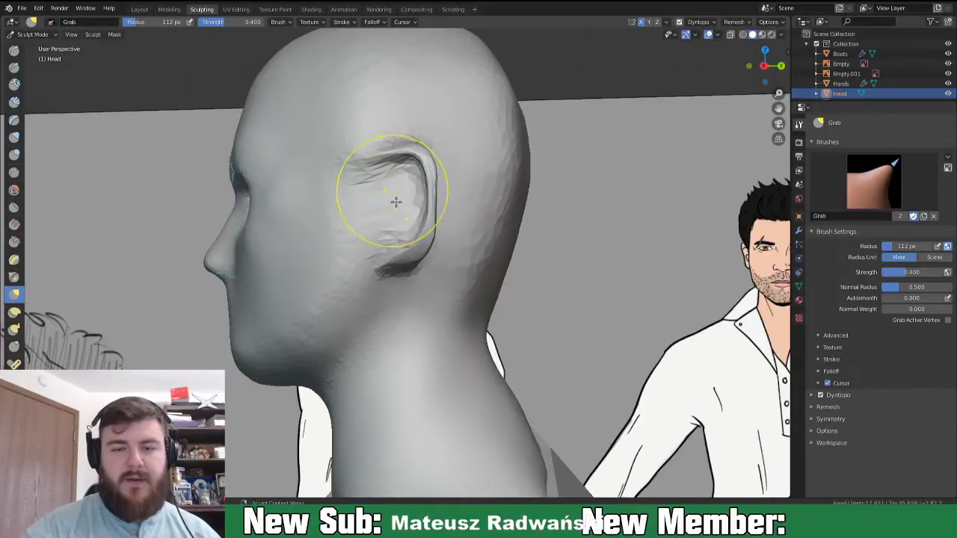
- Pull the inner ear surface back toward the outer rim with the Snake Hook brush at a 56 px radius
key(k)
key(f)
click(374, 210)
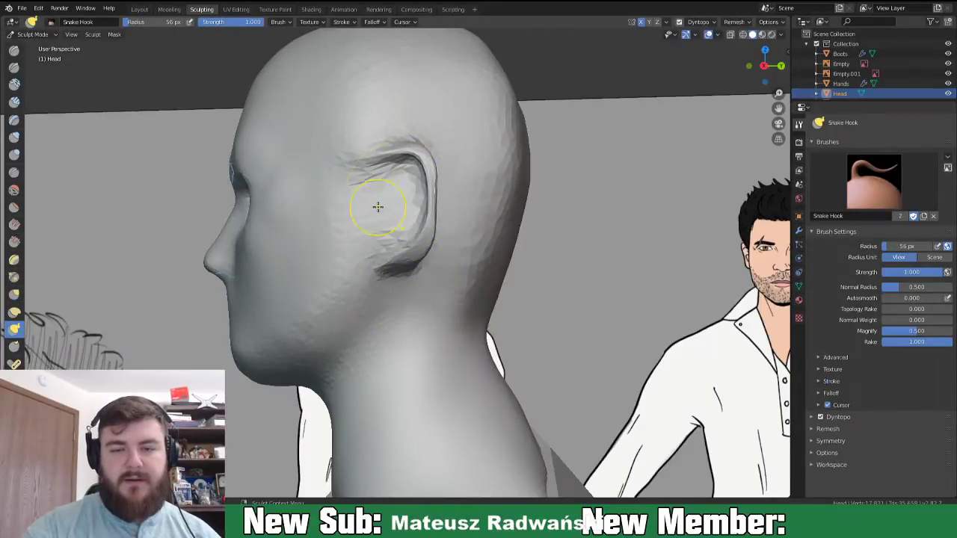
mouse_move(380, 176)
mouse_down()
mouse_move(426, 168)
mouse_move(432, 183)
mouse_up()
- Shape the ear's rim, back and lobe from several angles with the Grab brush at a 106 px radius, smoothing the rough spots
middle_drag(435, 219, 354, 244)
key(g)
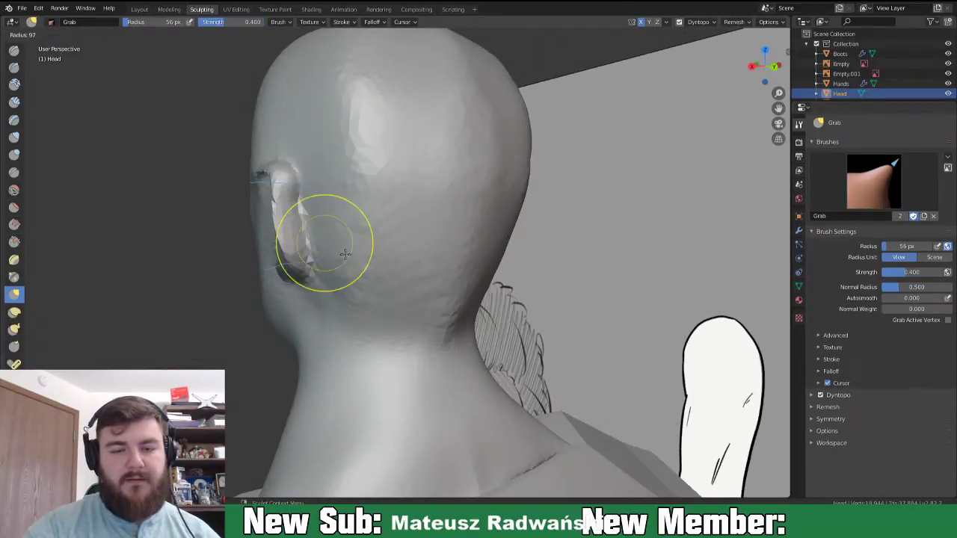
drag(275, 182, 266, 193)
drag(285, 255, 282, 267)
drag(283, 269, 285, 272)
middle_drag(291, 289, 362, 281)
shift+drag(362, 267, 355, 254)
shift+drag(350, 176, 365, 176)
mouse_move(398, 234)
middle_down()
mouse_move(349, 253)
mouse_move(268, 252)
middle_up()
drag(242, 203, 225, 194)
middle_drag(289, 255, 383, 243)
drag(465, 219, 476, 210)
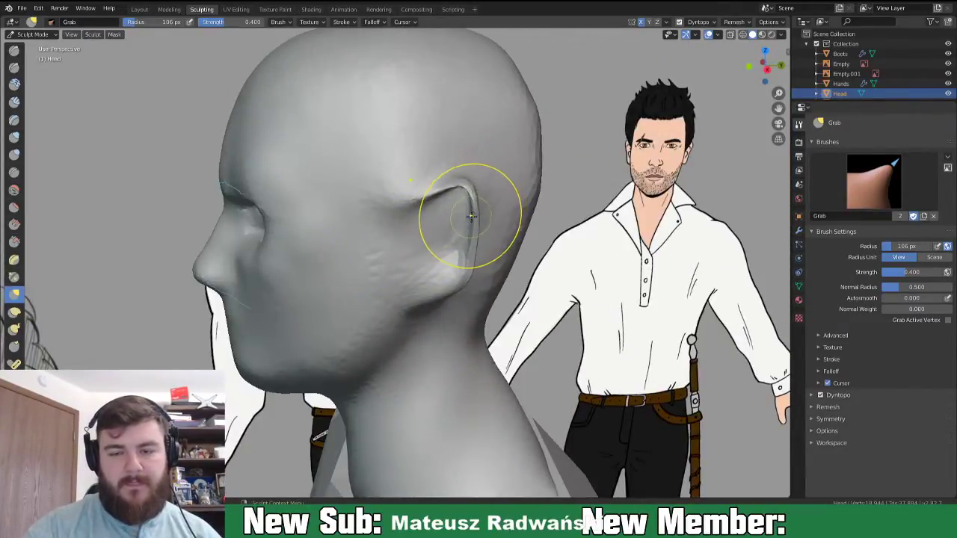
- Thicken the ear's outer rim with the Inflate brush at a 34 px radius
key(i)
key(f)
click(443, 279)
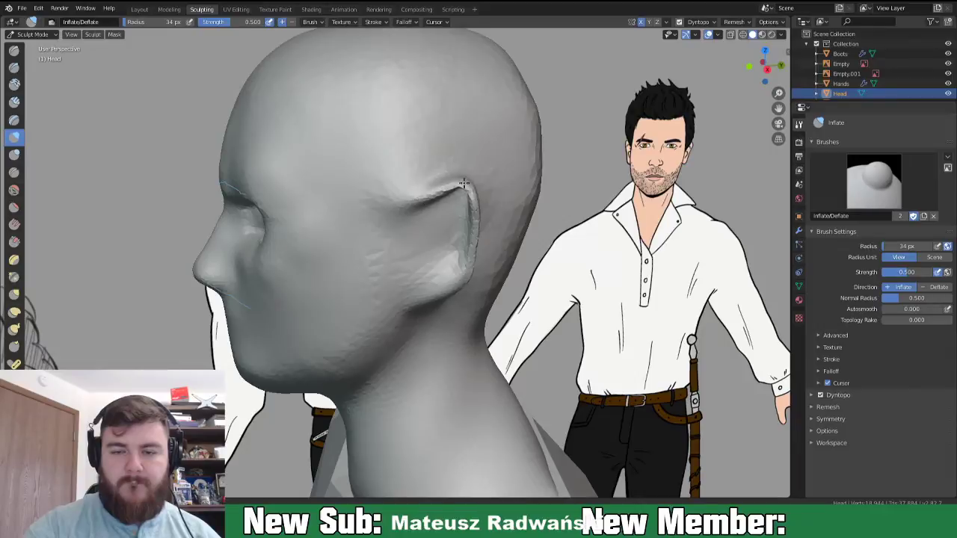
middle_drag(463, 206, 480, 191)
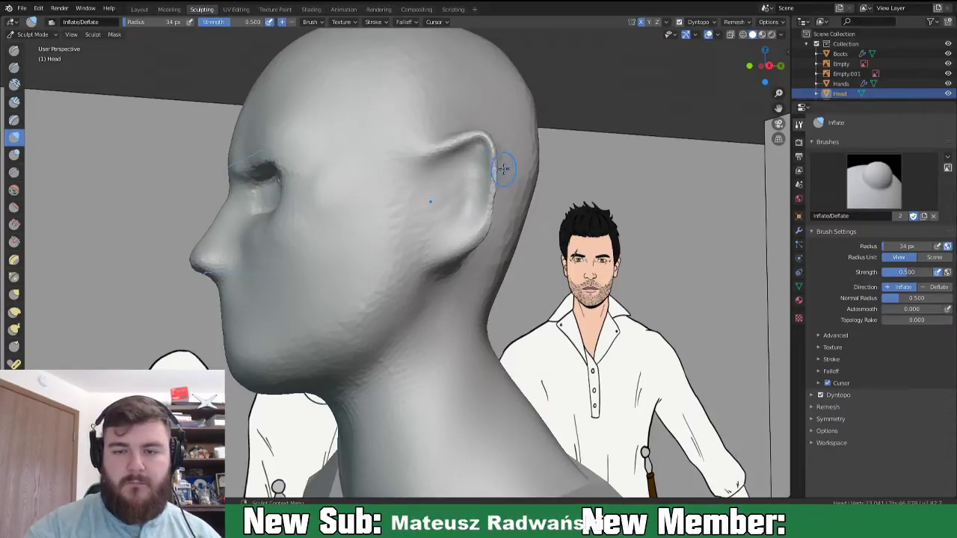
- Bring the ear closer to the side of the head with the Grab brush, ending at an 82 px radius
mouse_move(494, 174)
middle_down()
mouse_move(513, 203)
mouse_move(560, 207)
mouse_move(573, 254)
mouse_move(544, 250)
middle_up()
key(g)
key(f)
click(585, 255)
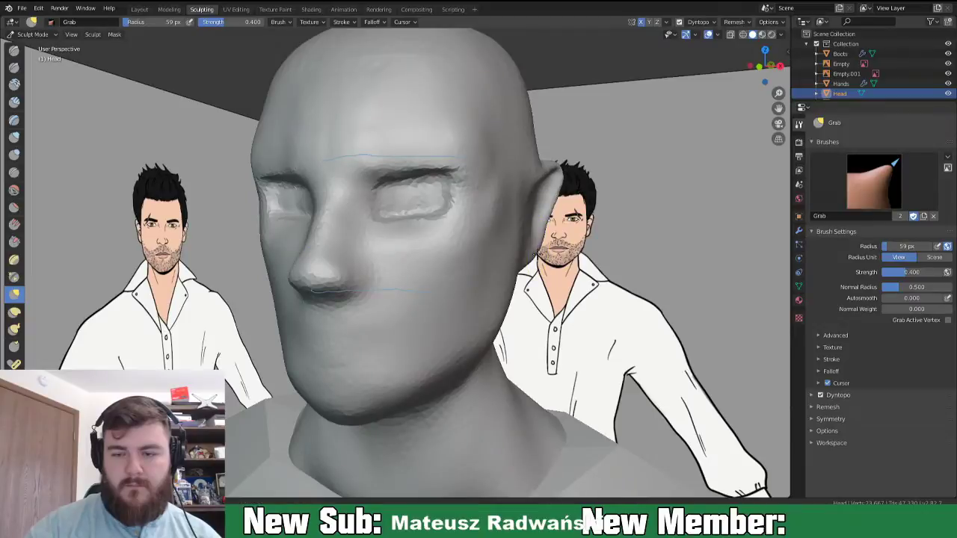
key(f)
click(565, 262)
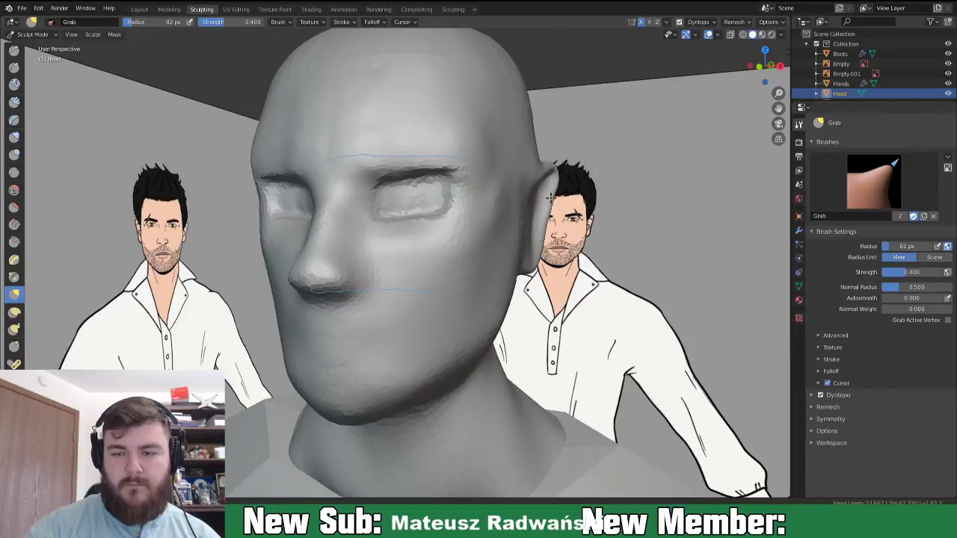
- Pull the earlobe and the ear's rear edge forward in side view with the Grab brush at a 155 px radius
middle_drag(553, 201, 486, 265)
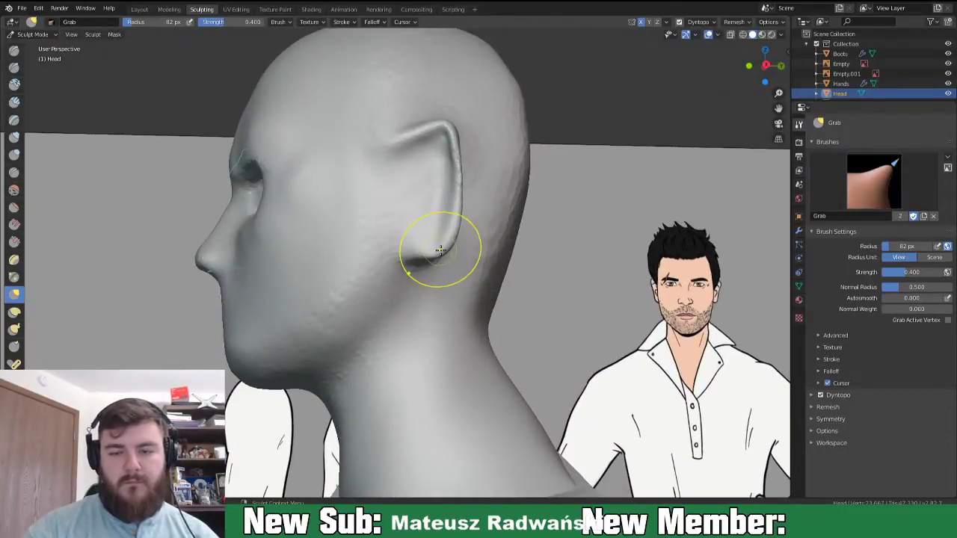
key(f)
click(452, 266)
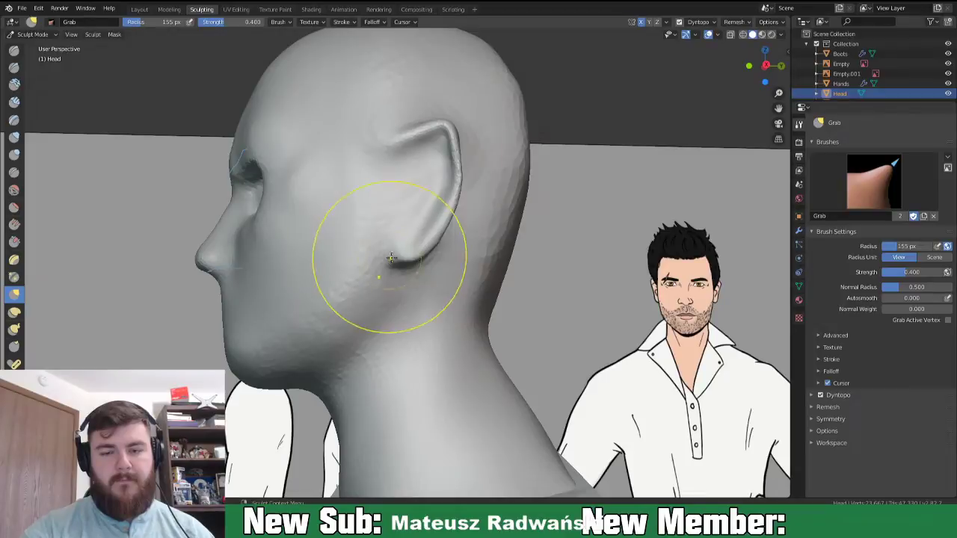
drag(456, 178, 446, 191)
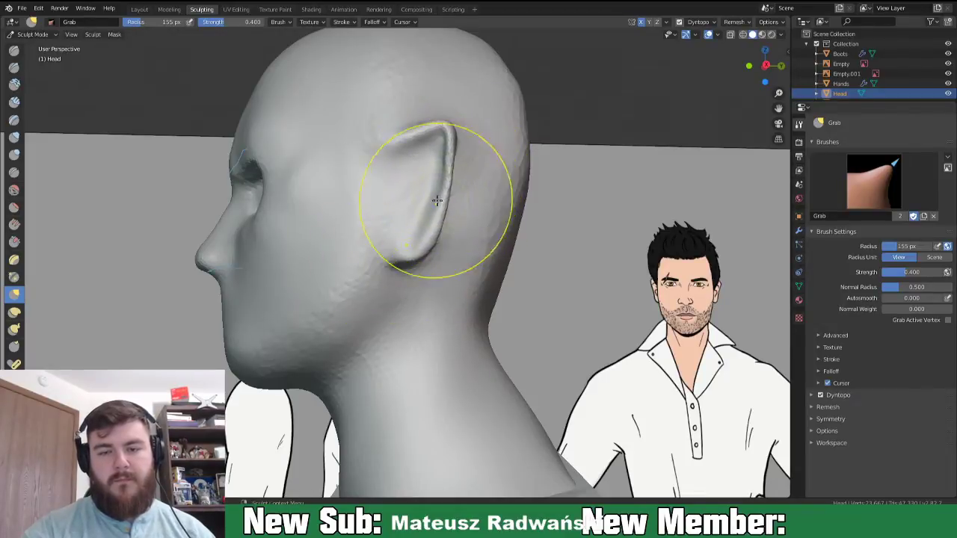
- Round off the top corner of the ear with the Grab brush at a 60 px radius
key(f)
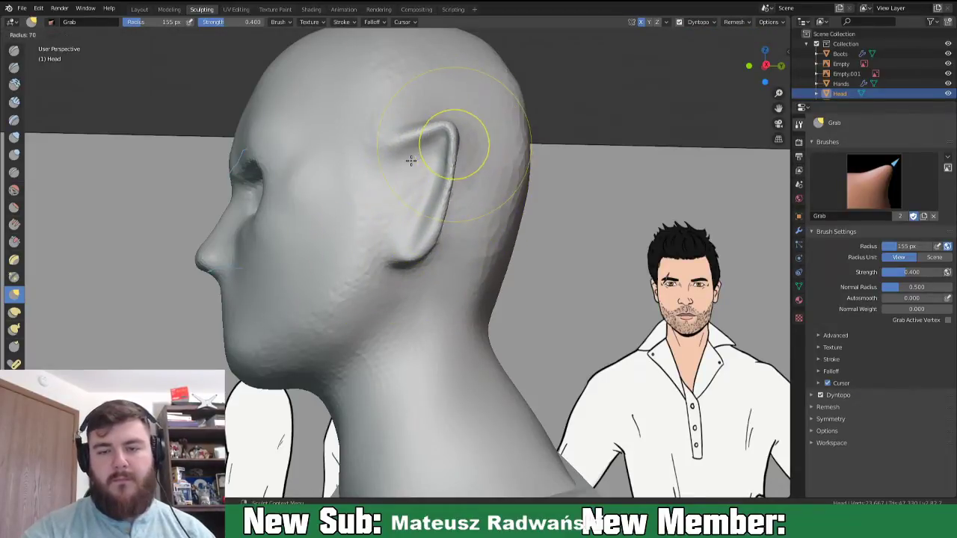
click(413, 160)
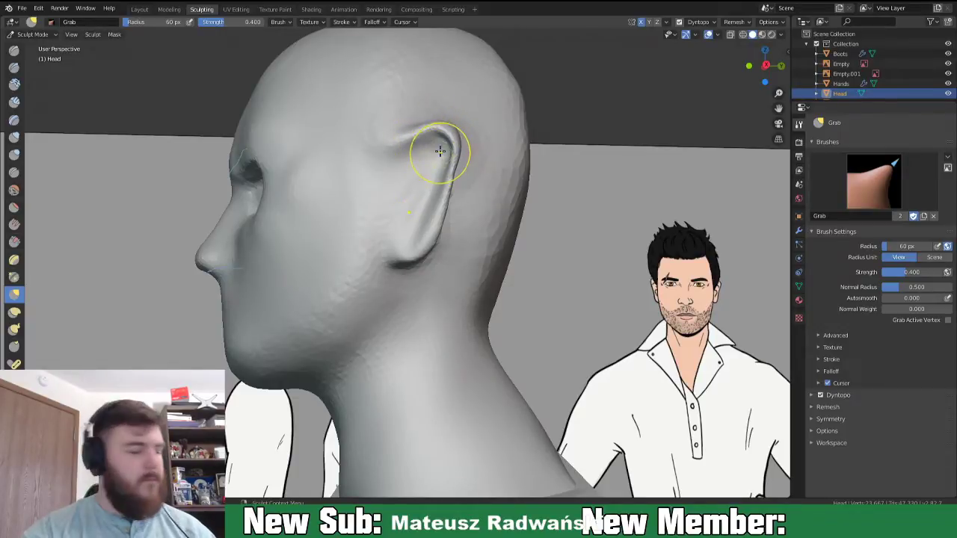
drag(429, 133, 421, 138)
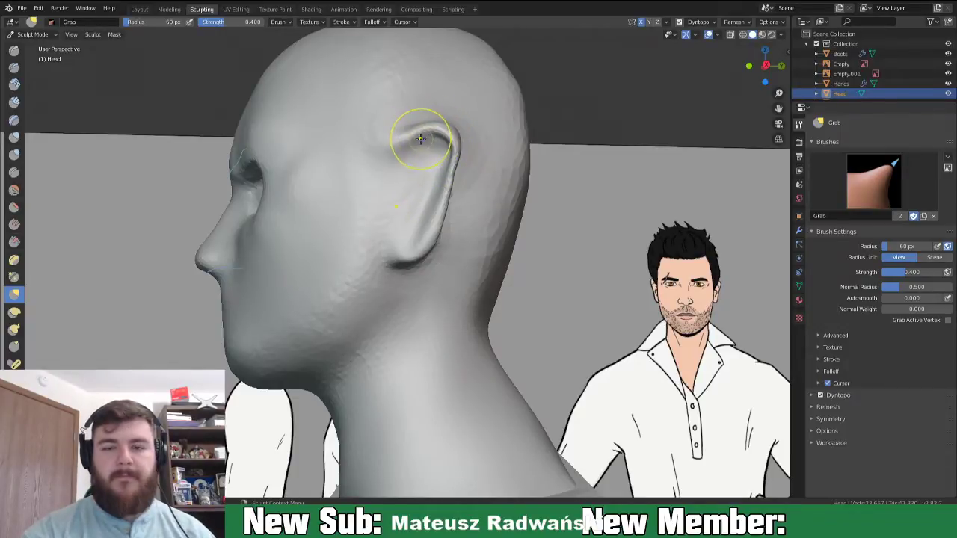
- Refine the ear's rear edge from the upper rim down to the lobe with the Snake Hook brush
key(k)
key(f)
click(459, 196)
mouse_move(451, 185)
mouse_down()
mouse_move(458, 187)
mouse_move(438, 234)
mouse_move(413, 246)
mouse_move(423, 254)
mouse_up()
- Carve a crease behind the ear where it meets the head with the Crease brush at a 31 px radius
mouse_move(423, 254)
middle_down()
mouse_move(444, 246)
mouse_move(402, 247)
mouse_move(415, 296)
mouse_move(441, 294)
mouse_move(396, 297)
mouse_move(337, 274)
middle_up()
key(shift+c)
key(f)
click(305, 274)
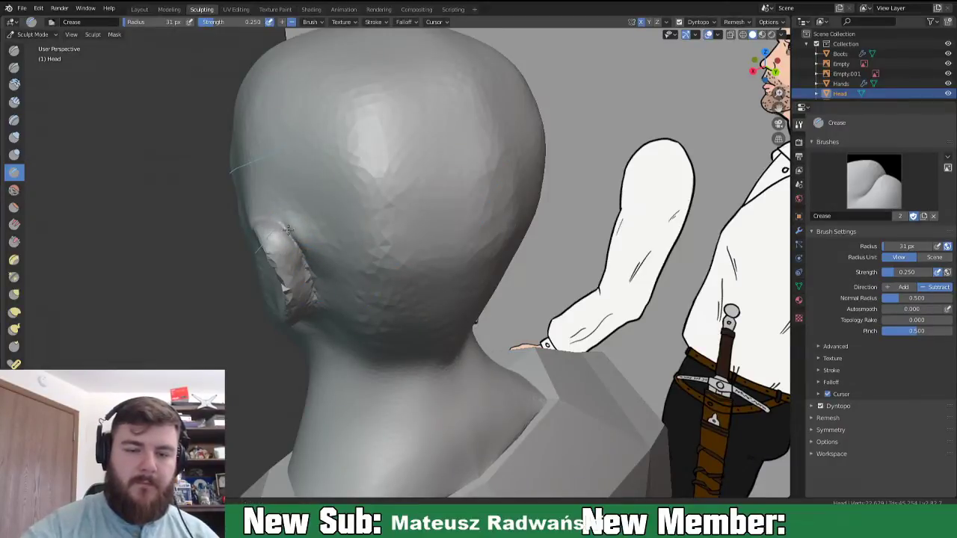
middle_drag(313, 313, 318, 196)
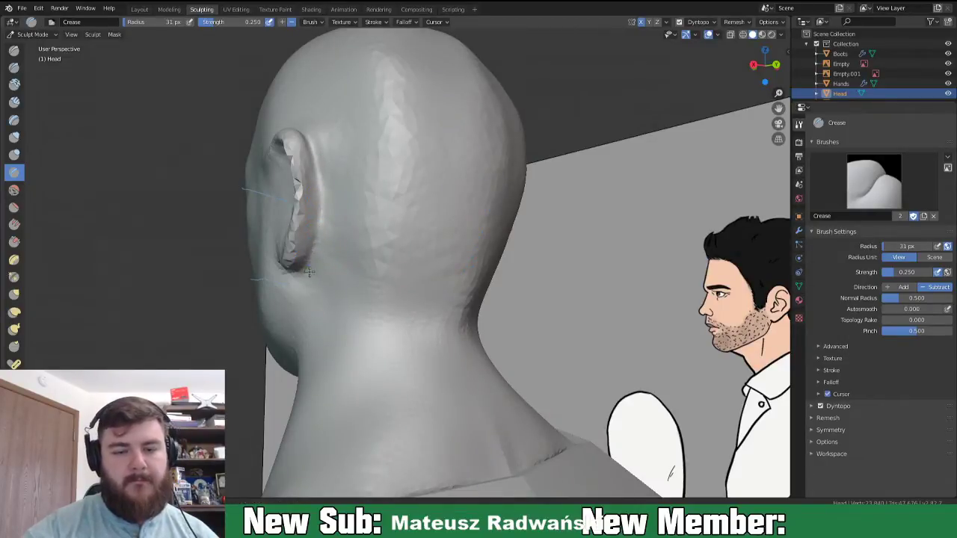
- Build up the thin outer rim of the ear with the Inflate brush at a 40 px radius
mouse_move(331, 267)
middle_down()
mouse_move(386, 286)
mouse_move(541, 288)
mouse_move(493, 288)
middle_up()
key(i)
key(f)
click(490, 235)
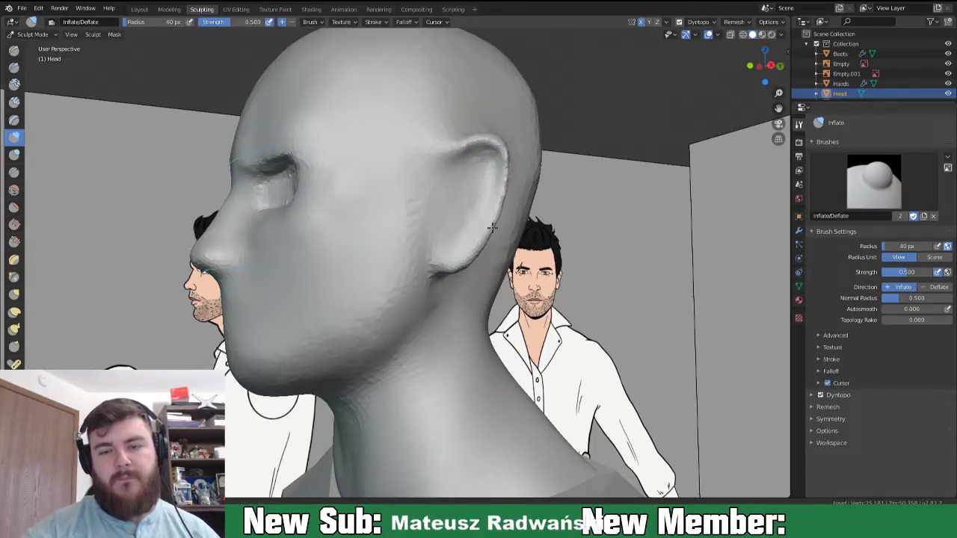
- Examine the head's proportions and features from the front, side and close up against the reference drawings
middle_drag(518, 278, 652, 366)
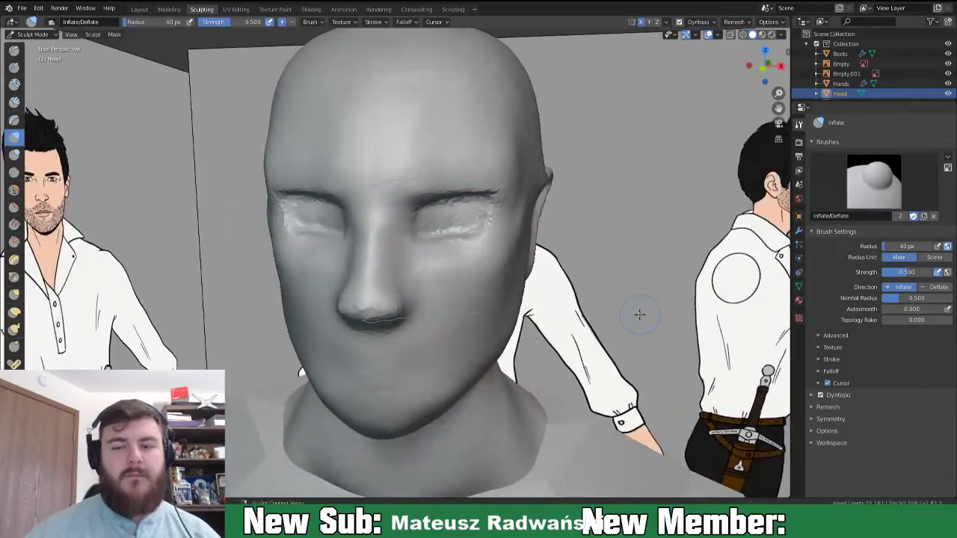
scroll(640, 314, down, 8)
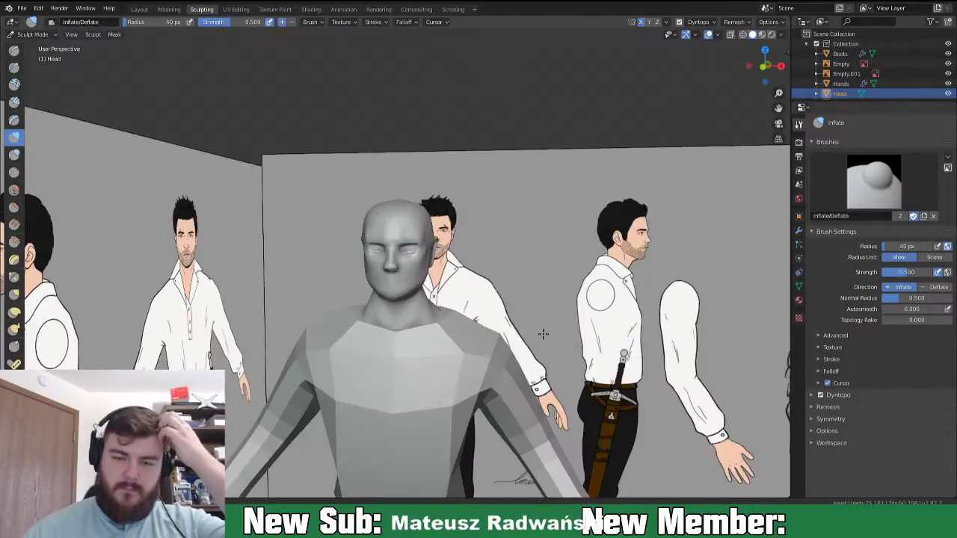
middle_drag(543, 334, 434, 334)
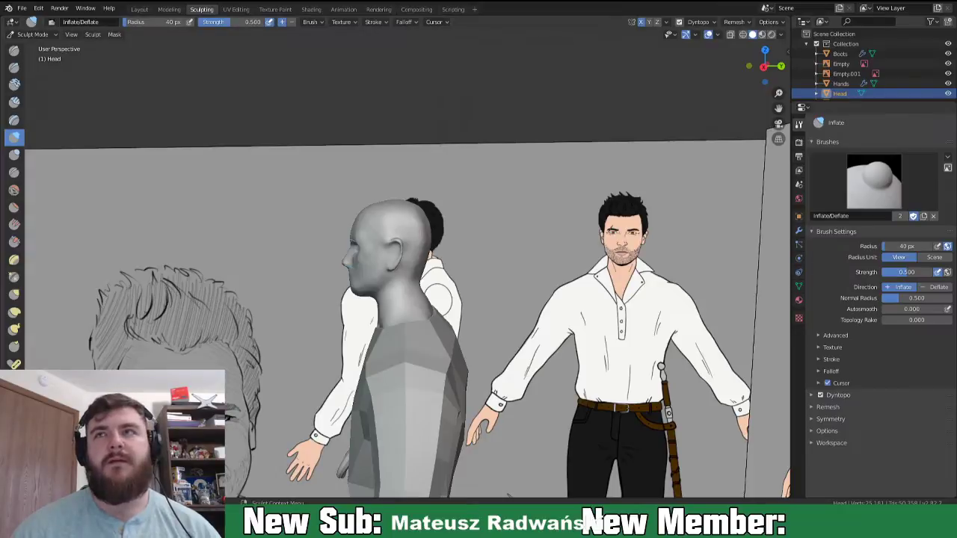
mouse_move(507, 495)
middle_down()
mouse_move(555, 314)
mouse_move(541, 306)
mouse_move(524, 314)
middle_up()
scroll(434, 327, up, 7)
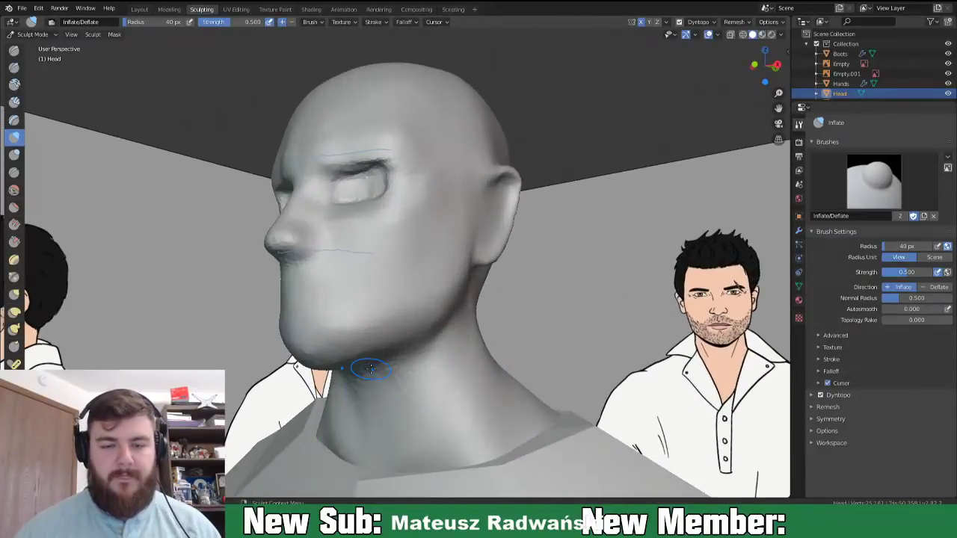
mouse_move(468, 190)
middle_down()
mouse_move(507, 228)
mouse_move(508, 203)
mouse_move(527, 220)
mouse_move(496, 294)
mouse_move(501, 282)
middle_up()
scroll(530, 261, up, 2)
mouse_move(576, 242)
middle_down()
mouse_move(497, 257)
mouse_move(509, 277)
mouse_move(532, 271)
middle_up()
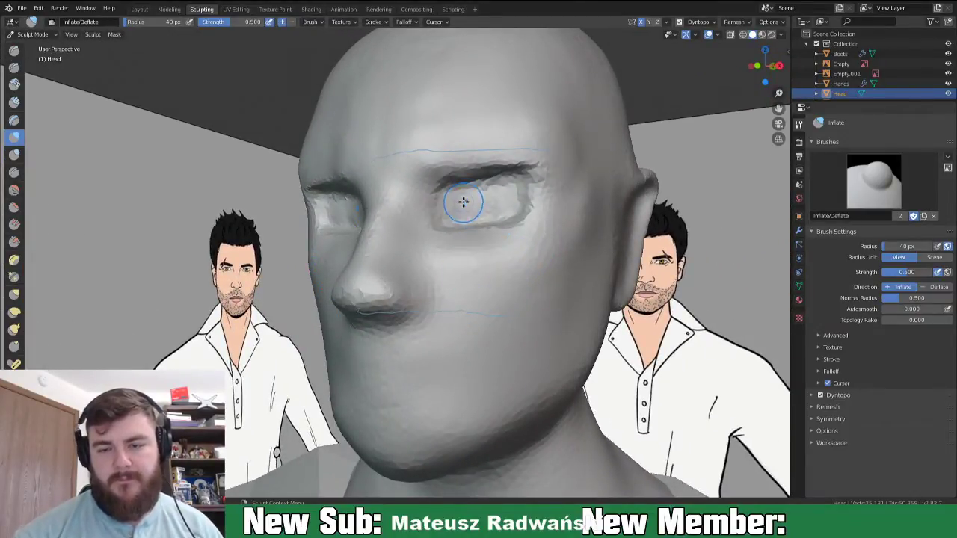
- Raise the upper edge of the eye sockets and widen their outer corners with the Grab brush at an 82 px radius
key(g)
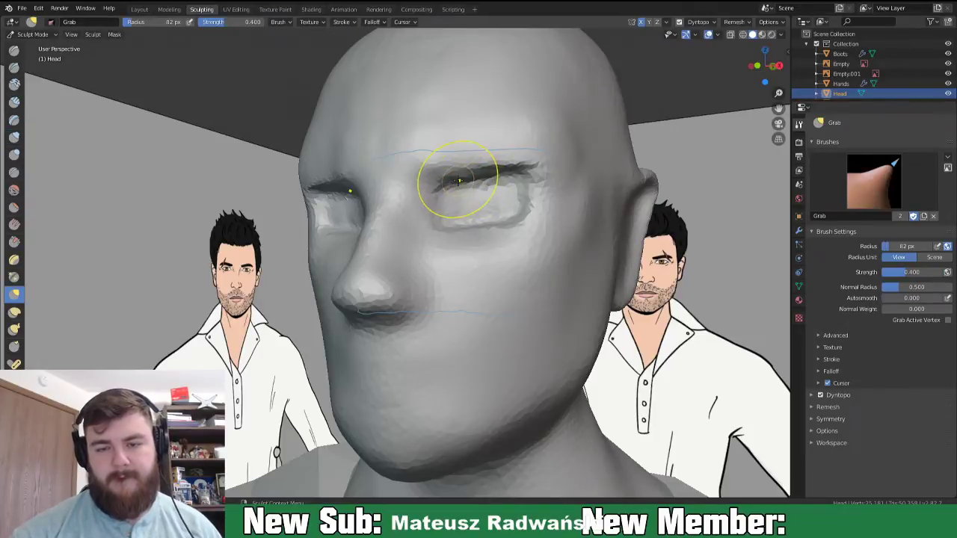
mouse_move(474, 180)
mouse_down()
mouse_move(476, 171)
mouse_move(530, 167)
mouse_up()
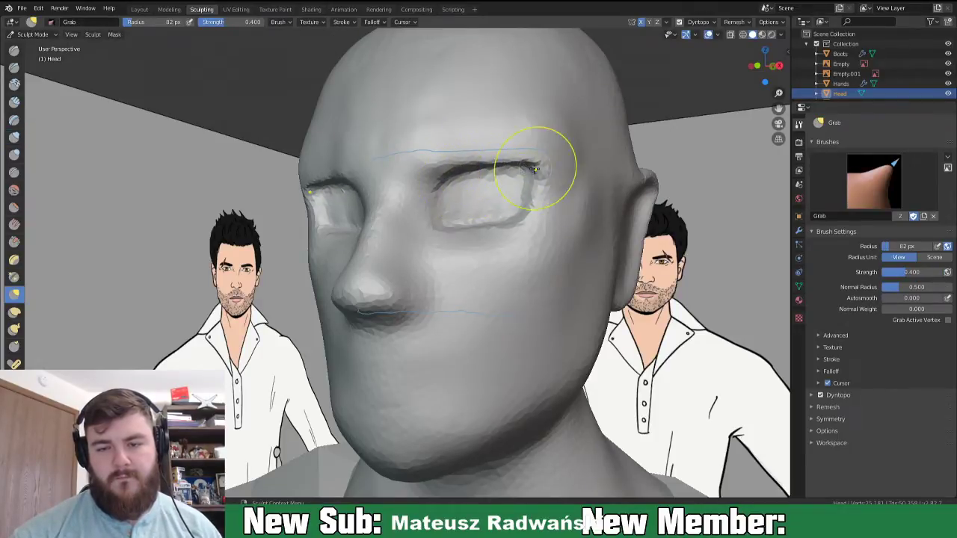
mouse_move(534, 212)
mouse_down()
mouse_move(542, 210)
mouse_move(542, 178)
mouse_up()
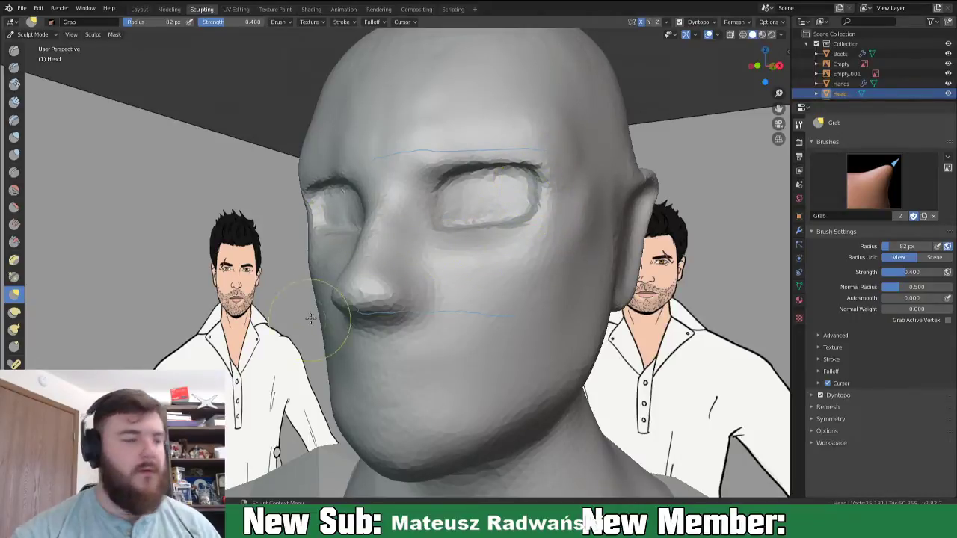
- Fill the eye sockets into rounded mounds with the Clay Strips brush at a 41 px radius and smooth their inner corners
key(shift+space)
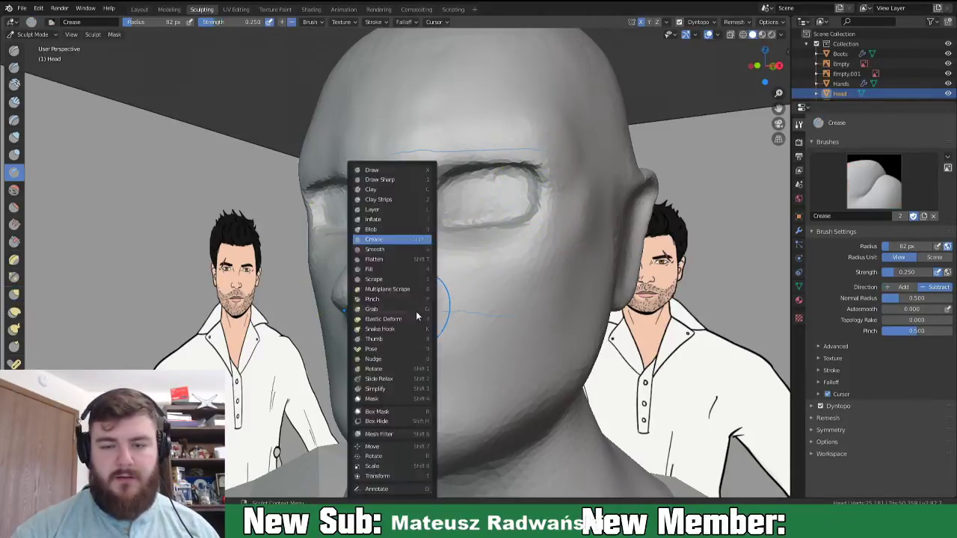
click(404, 197)
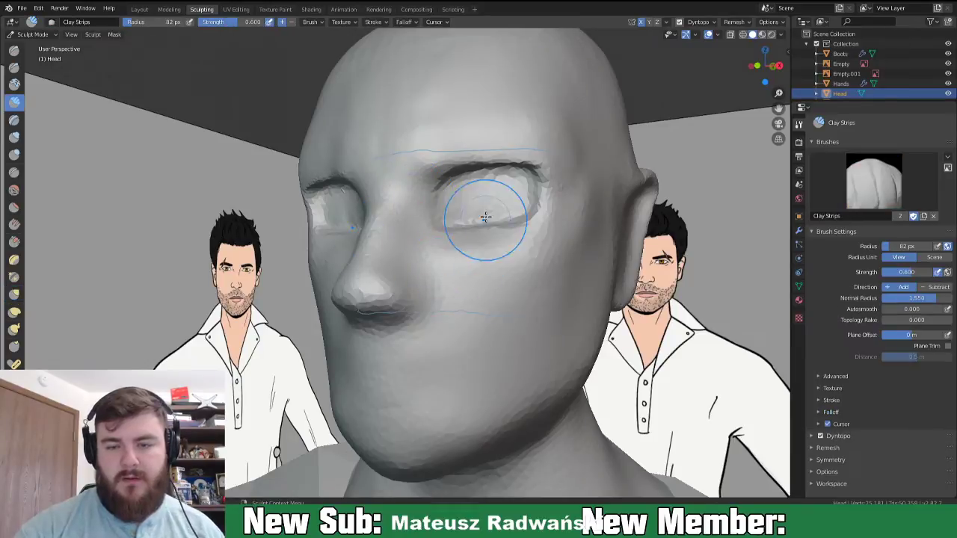
key(f)
click(449, 214)
mouse_move(446, 181)
mouse_down()
mouse_move(453, 214)
mouse_move(472, 178)
mouse_move(485, 223)
mouse_move(509, 174)
mouse_move(534, 218)
mouse_move(495, 215)
mouse_move(469, 190)
mouse_move(449, 196)
mouse_move(451, 225)
mouse_up()
mouse_move(489, 197)
mouse_down()
mouse_move(534, 201)
mouse_move(528, 211)
mouse_up()
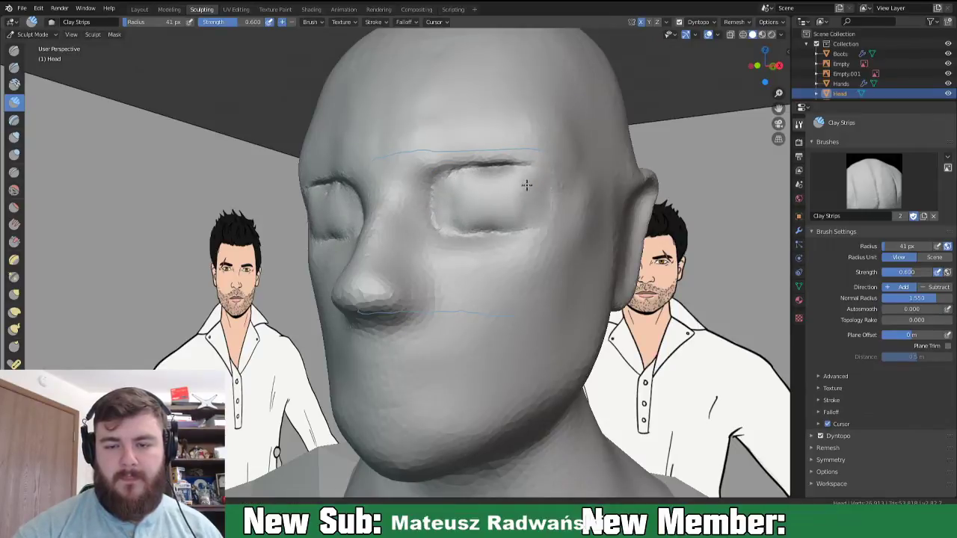
drag(498, 173, 445, 222)
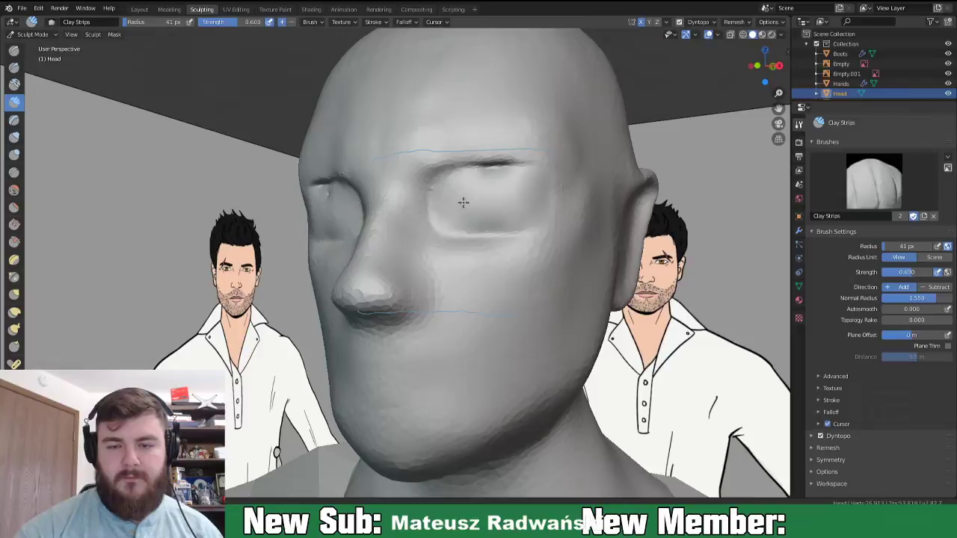
mouse_move(461, 189)
mouse_down()
mouse_move(478, 203)
mouse_move(519, 192)
mouse_move(444, 193)
mouse_move(466, 188)
mouse_move(530, 217)
mouse_move(487, 214)
mouse_move(460, 224)
mouse_move(444, 198)
mouse_move(517, 156)
mouse_up()
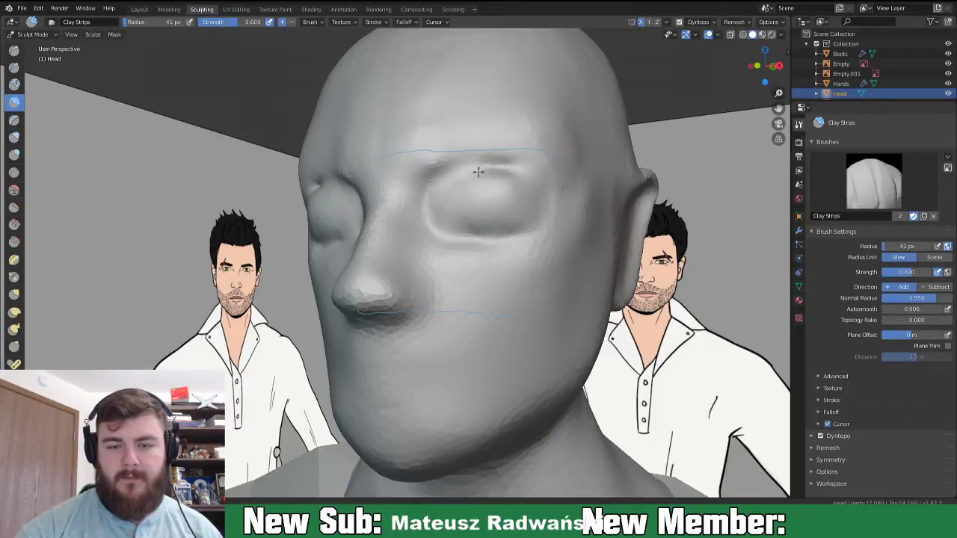
shift+drag(427, 169, 431, 199)
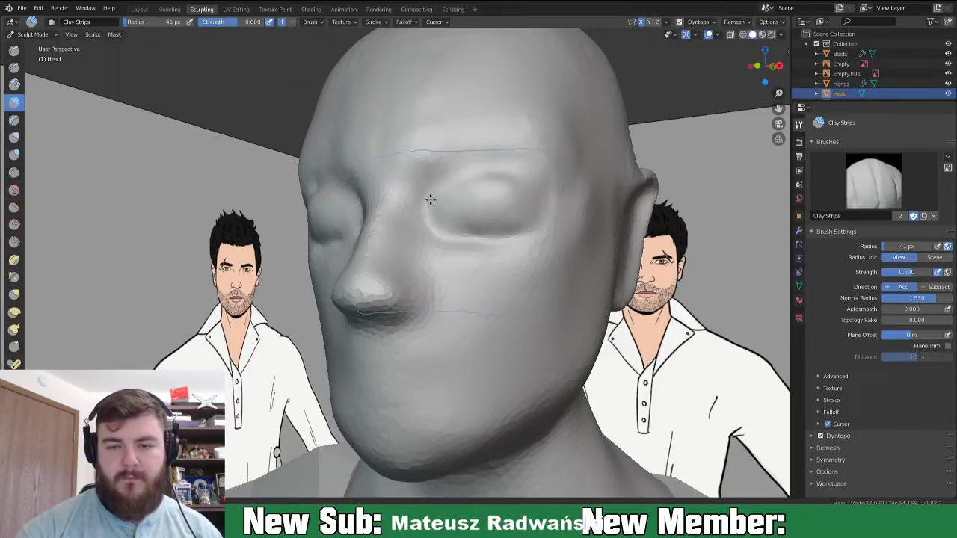
mouse_move(556, 196)
middle_down()
mouse_move(501, 261)
mouse_move(461, 265)
mouse_move(530, 262)
mouse_move(530, 214)
middle_up()
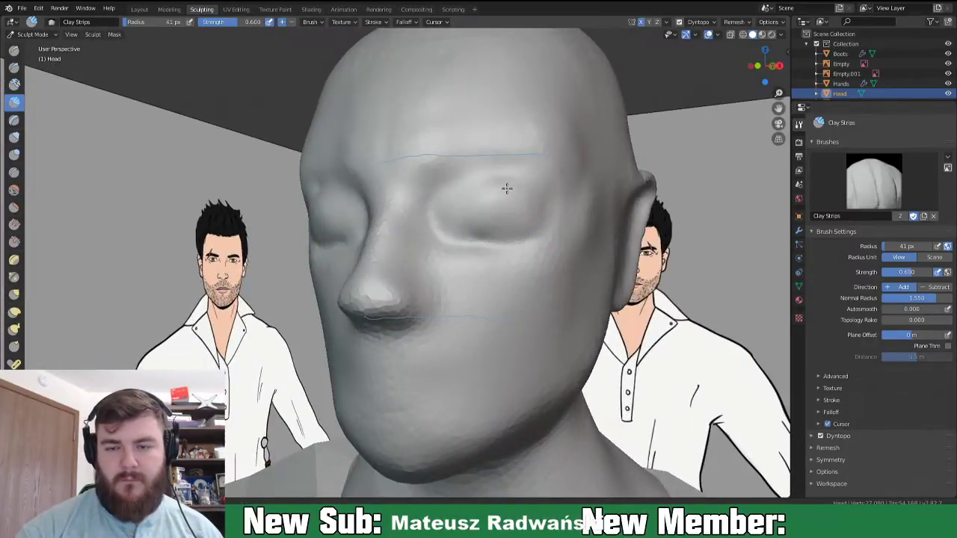
mouse_move(498, 222)
middle_down()
mouse_move(654, 267)
mouse_move(615, 242)
middle_up()
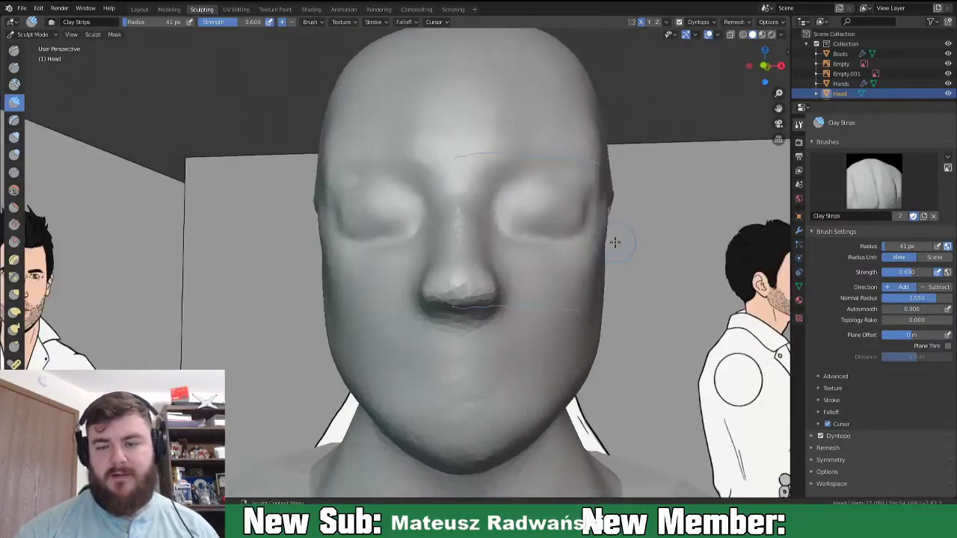
- Switch to the Layout workspace and add a UV sphere with 32 segments, 16 rings and a 1 m radius
scroll(599, 331, down, 12)
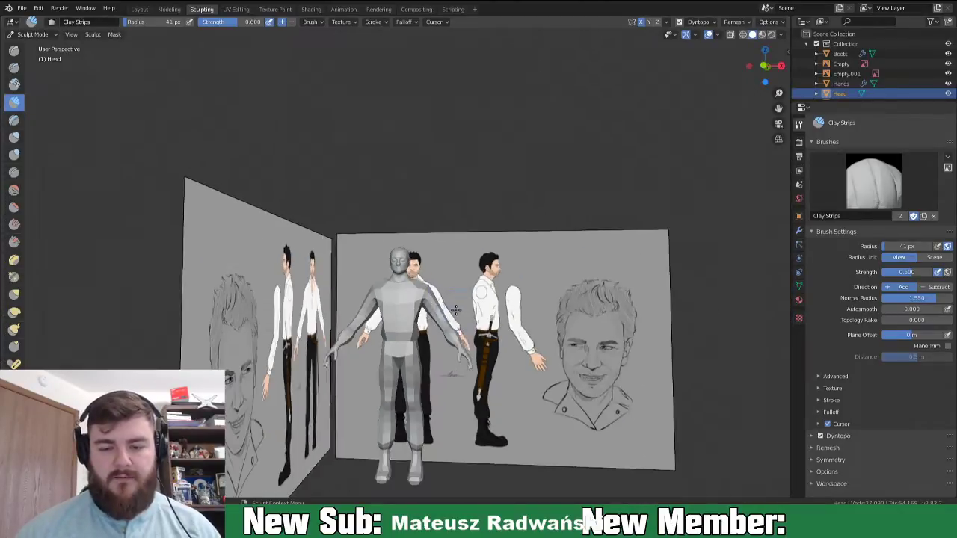
click(139, 9)
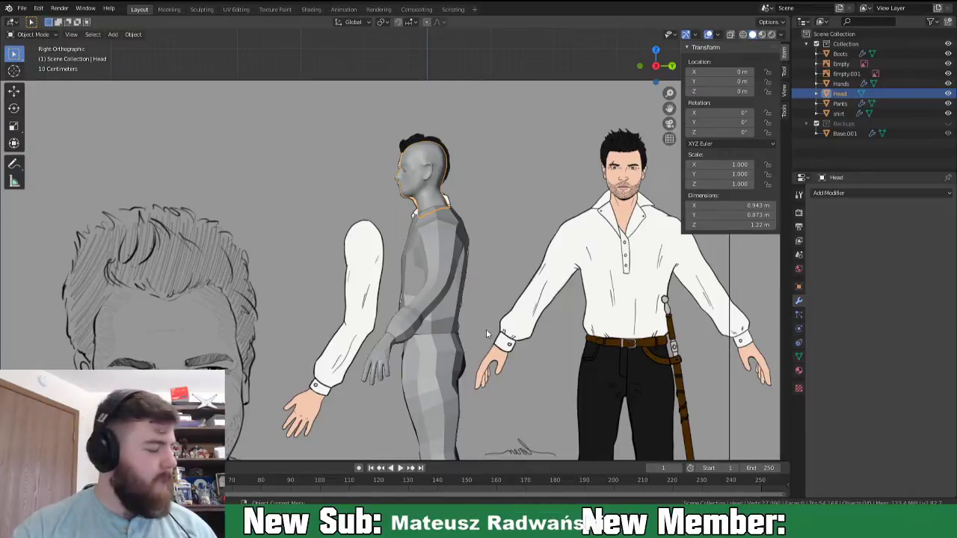
key(shift+a)
mouse_move(488, 313)
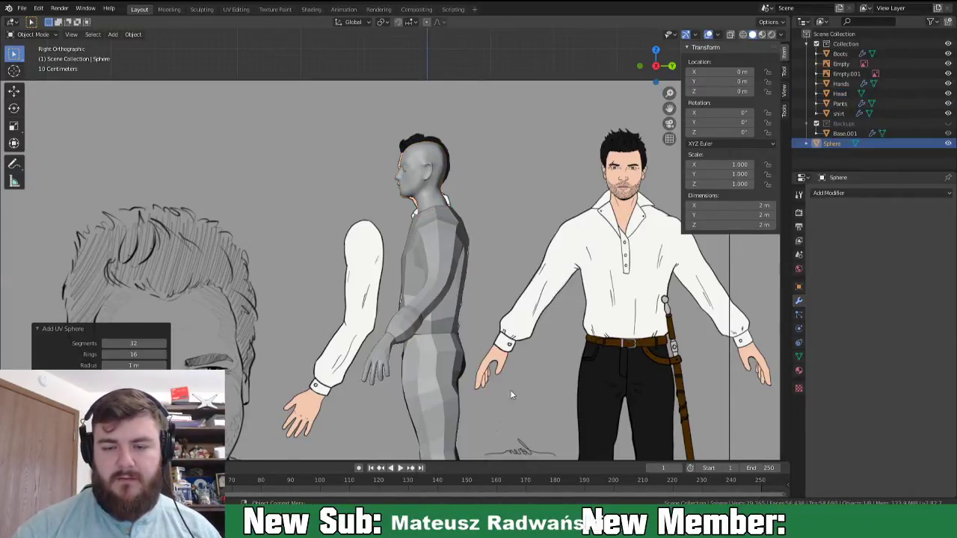
- Raise the sphere along Z to the head, about 6.79 m high, and scale it down to about 0.242
middle_drag(510, 389, 568, 390)
key(g)
key(z)
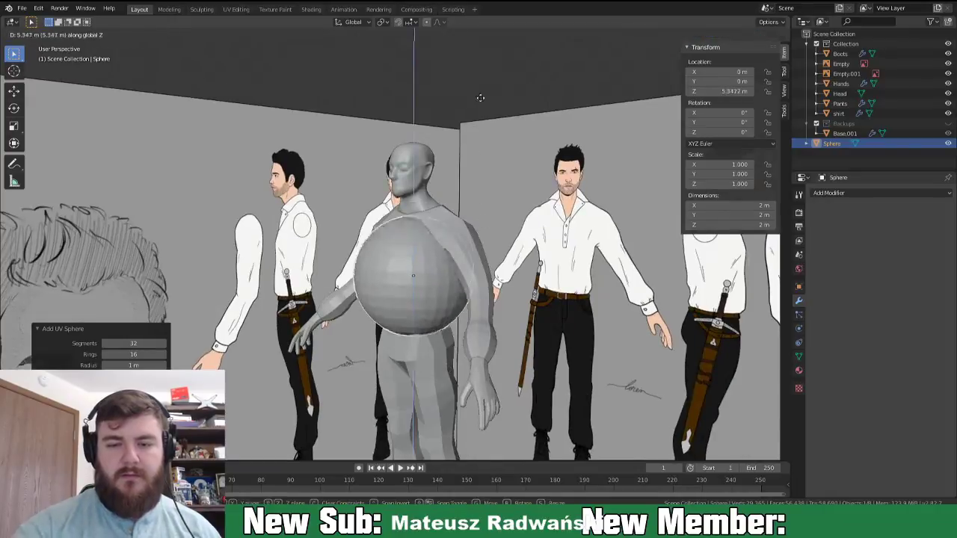
click(483, 21)
key(s)
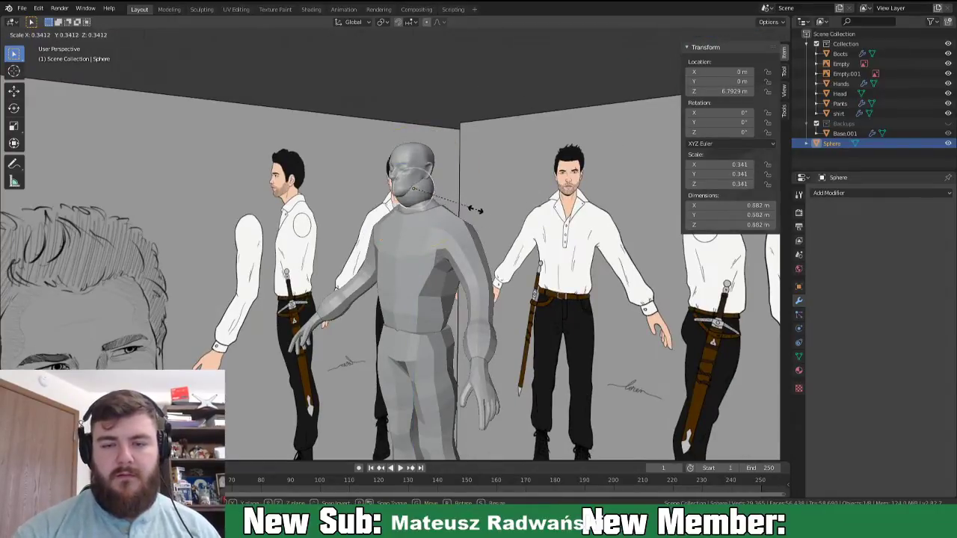
click(459, 204)
- Move the sphere in front of the character's left eye, at about X 0.171, Y -0.375, Z 7.102 m
middle_drag(459, 204, 344, 191)
key(g)
click(421, 188)
key(g)
click(426, 182)
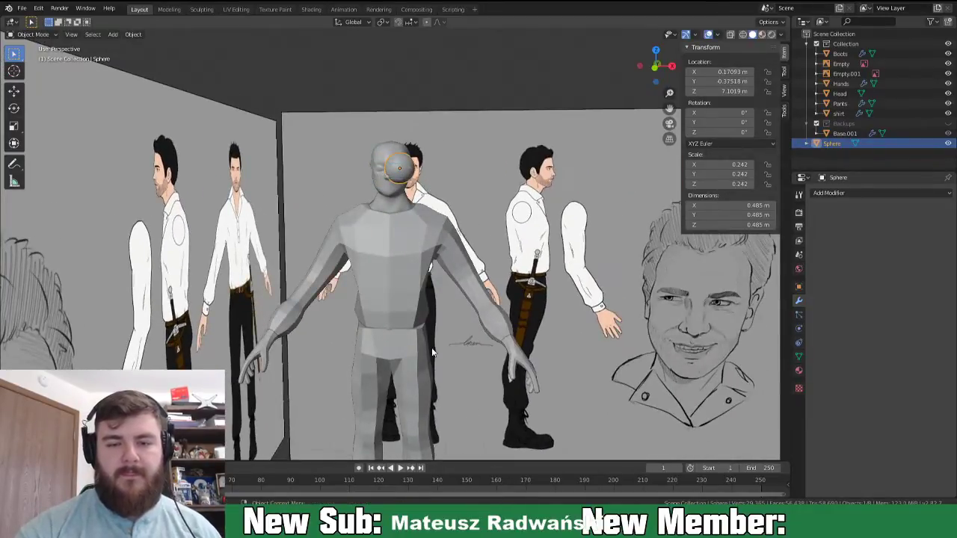
- Add a Mirror modifier to the sphere on the X axis with Head as the mirror object
click(848, 192)
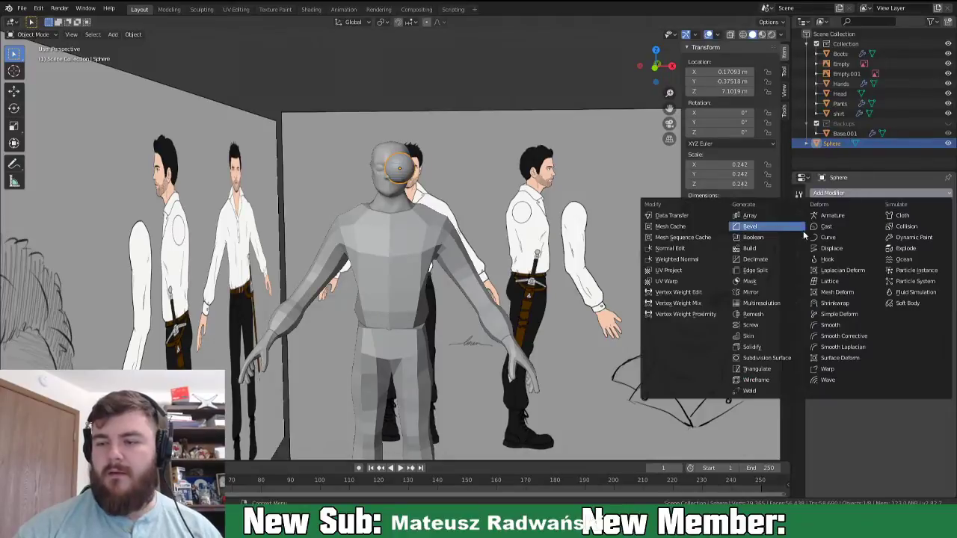
click(774, 292)
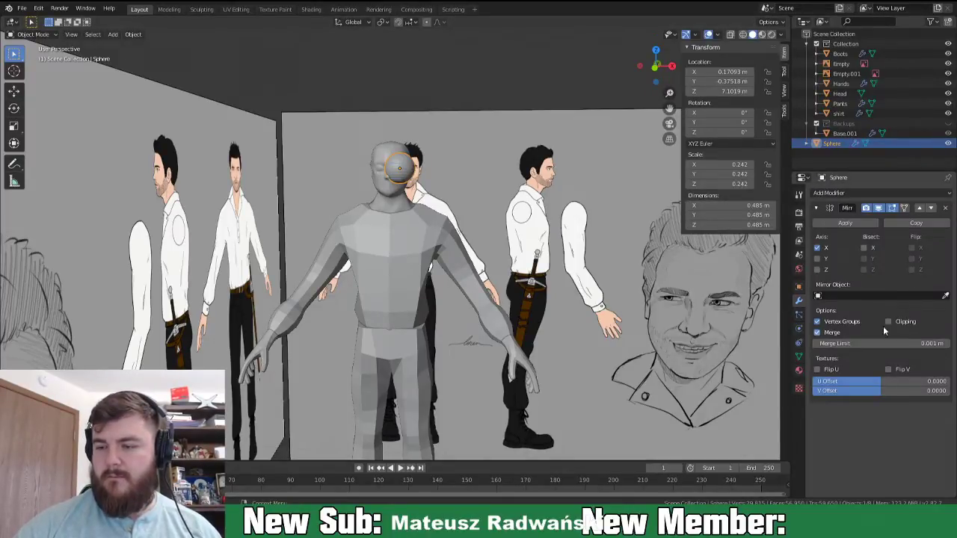
click(860, 296)
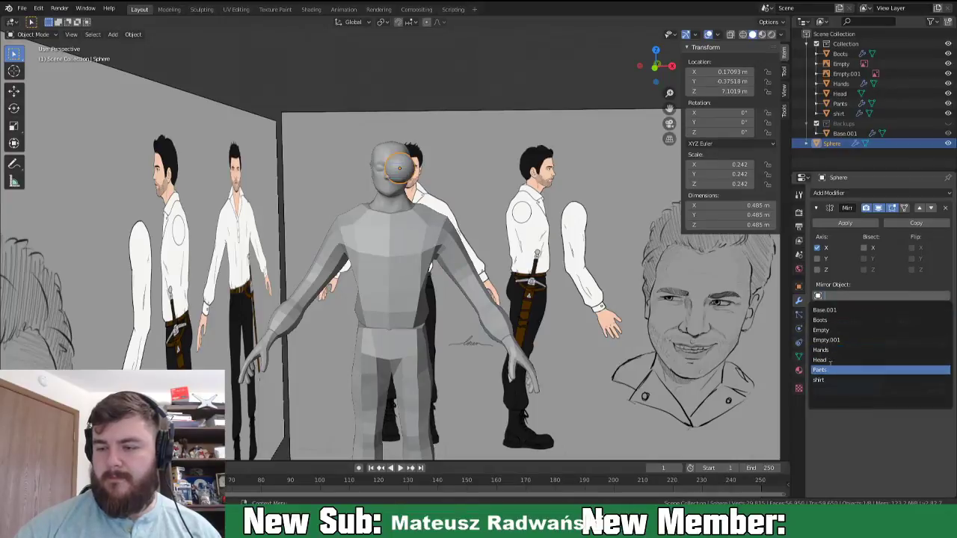
click(853, 360)
- Scale the sphere to about 0.094 and set it into the eye socket at about X 0.121, Y -0.320, Z 7.103 m
key(s)
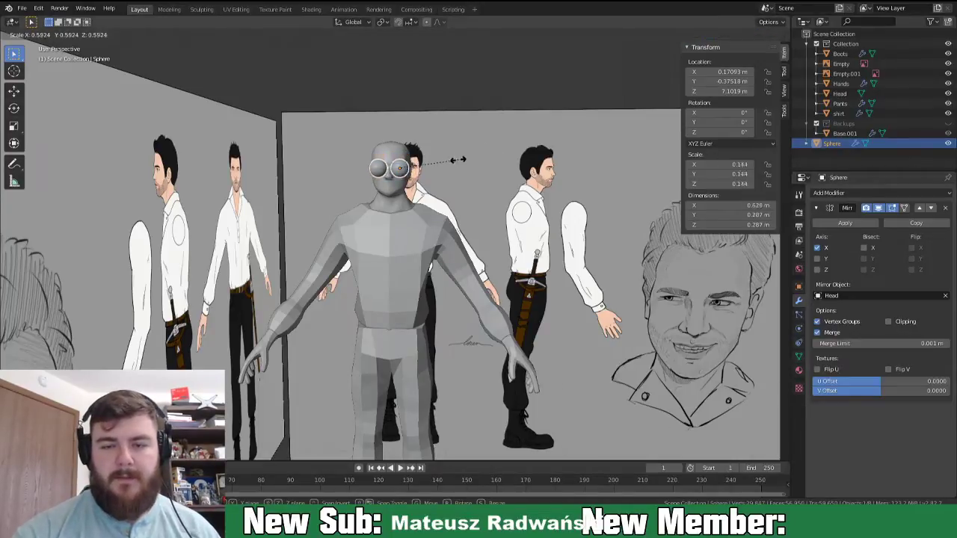
click(444, 168)
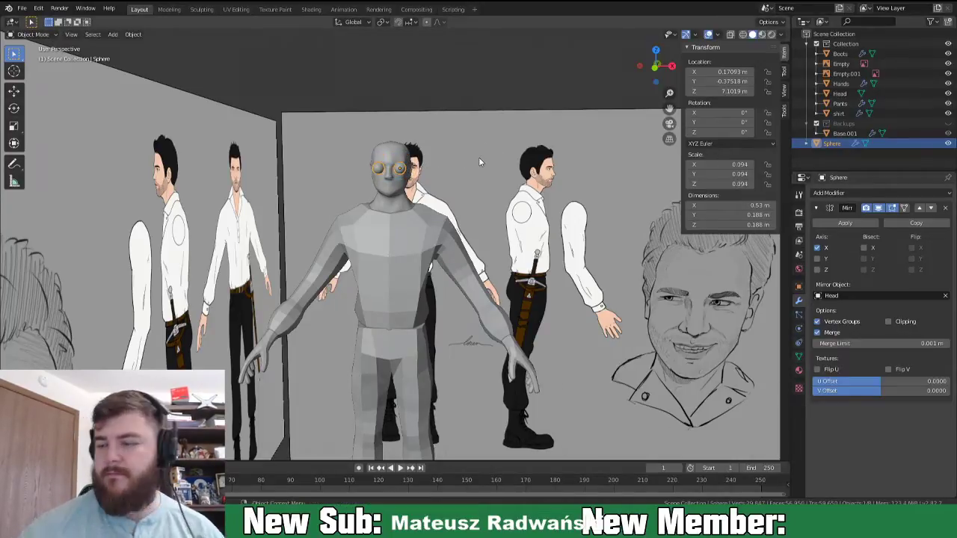
key(KP_Decimal)
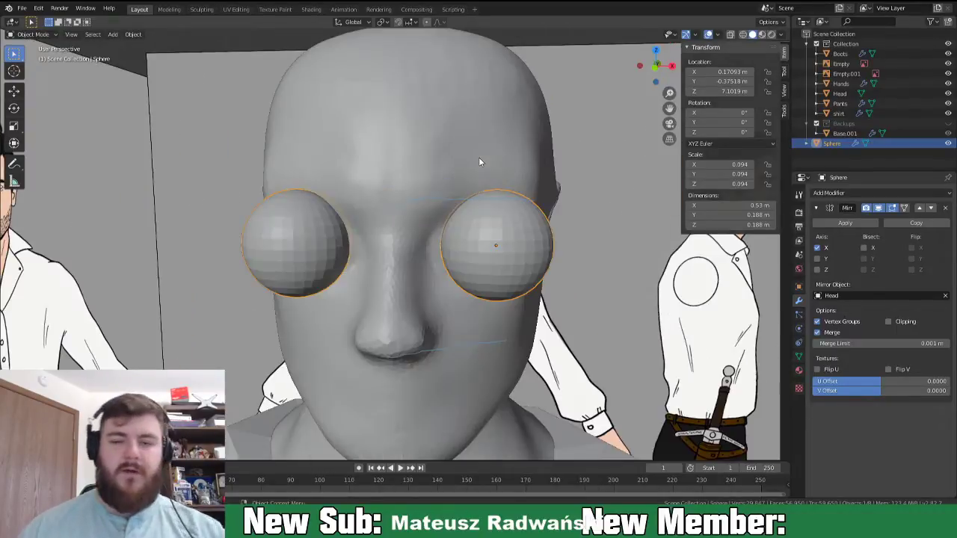
middle_drag(578, 289, 462, 283)
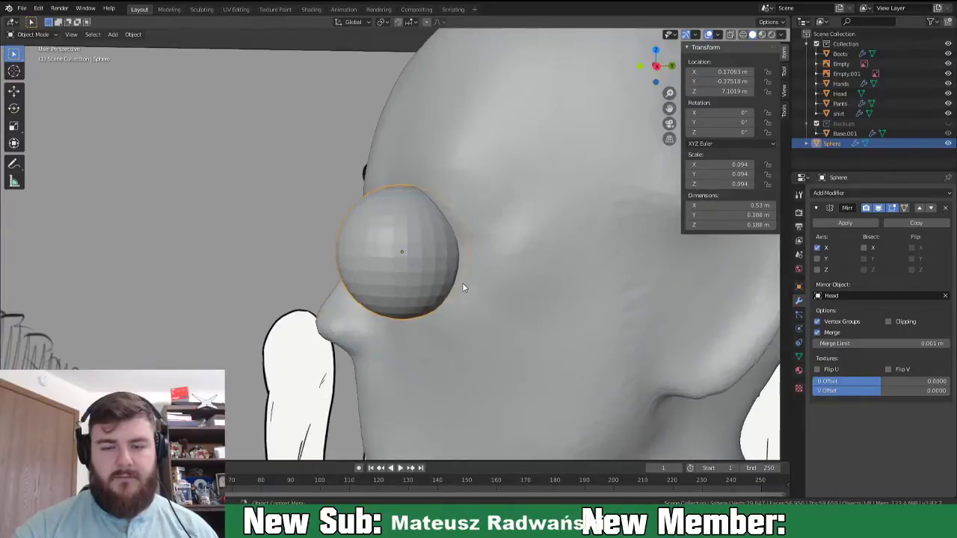
key(g)
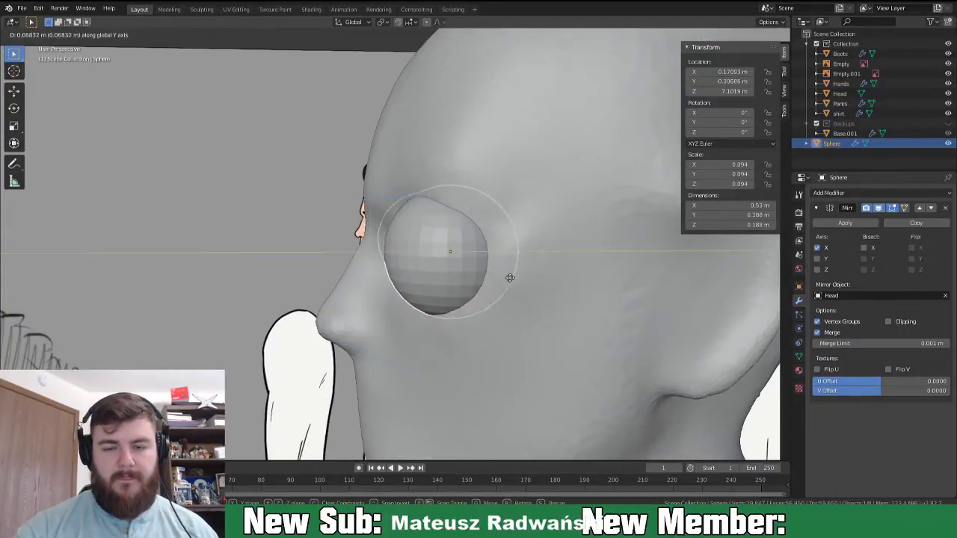
click(513, 284)
middle_drag(516, 286, 503, 264)
key(g)
click(543, 290)
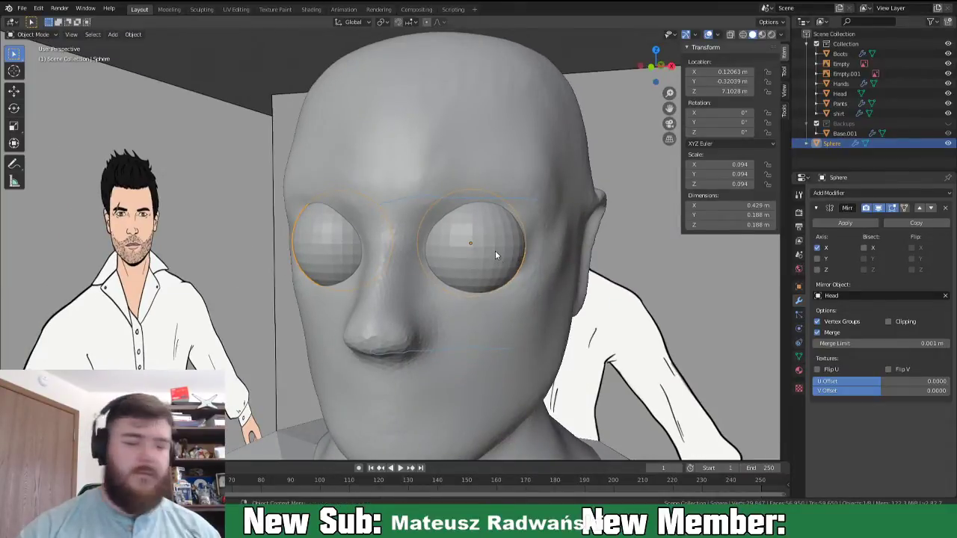
- Shade the eye spheres smooth and scale them down to about 0.076
right_click(464, 261)
click(435, 261)
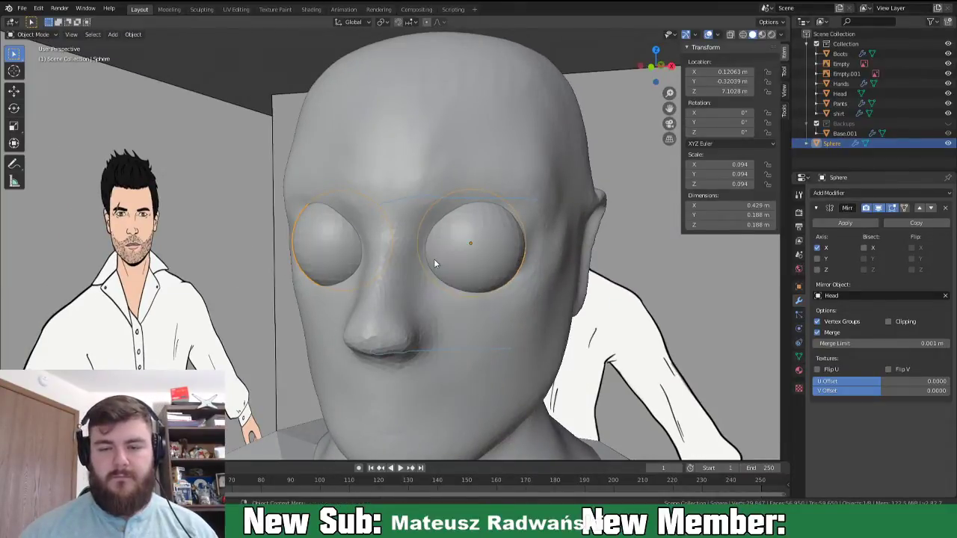
middle_drag(507, 283, 468, 271)
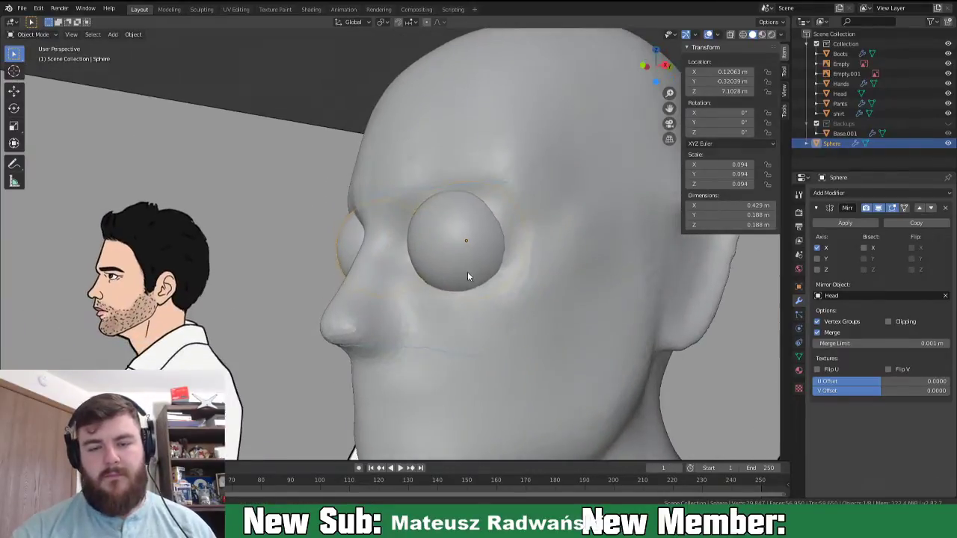
key(s)
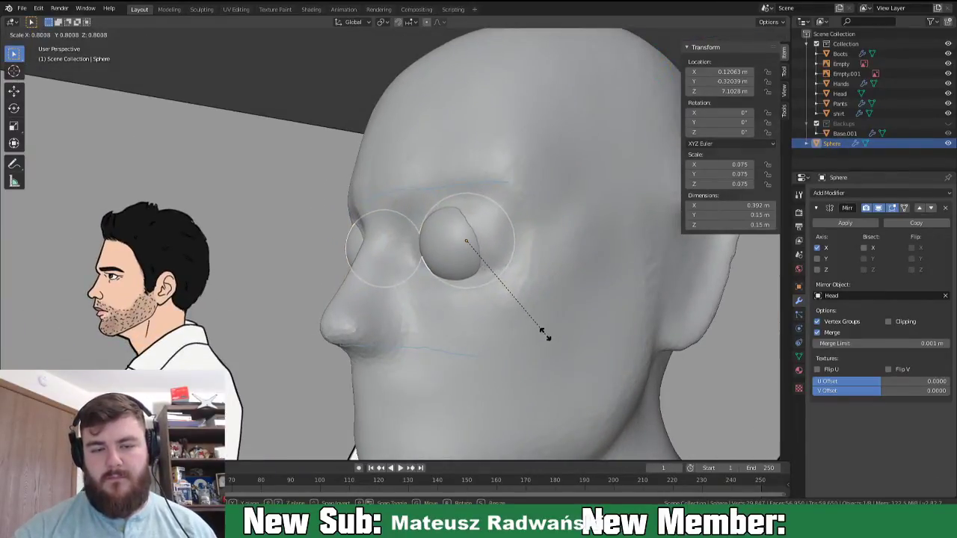
click(546, 333)
middle_drag(546, 334, 546, 305)
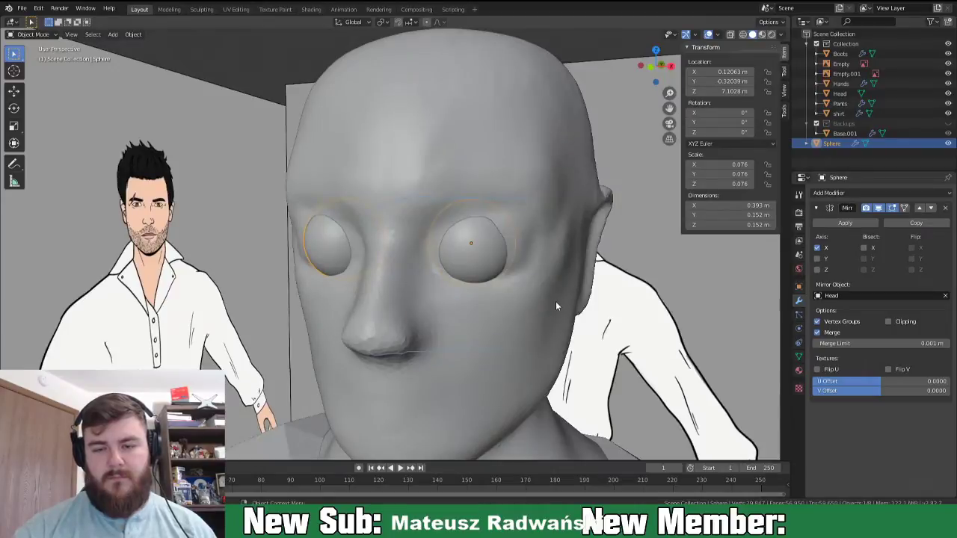
- Shift the eye sphere outward to about X 0.130, Y -0.317 m and widen it along X to a scale of about 0.085
key(g)
click(556, 297)
key(s)
key(x)
click(576, 297)
middle_drag(575, 297, 577, 333)
- Rotate the eye sphere 17.5° about Z and raise it slightly to about Z 7.107 m
key(r)
key(z)
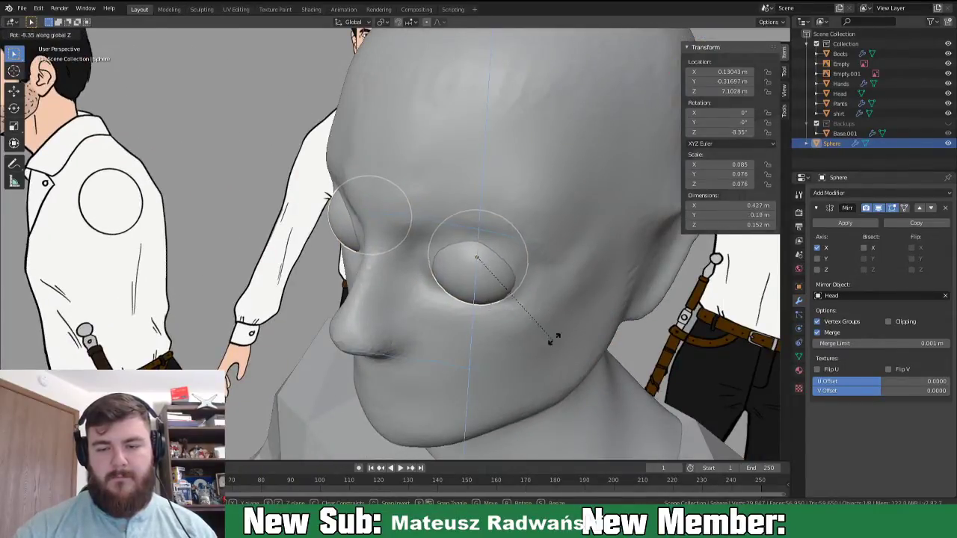
click(585, 301)
middle_drag(587, 300, 608, 294)
key(g)
key(z)
click(560, 284)
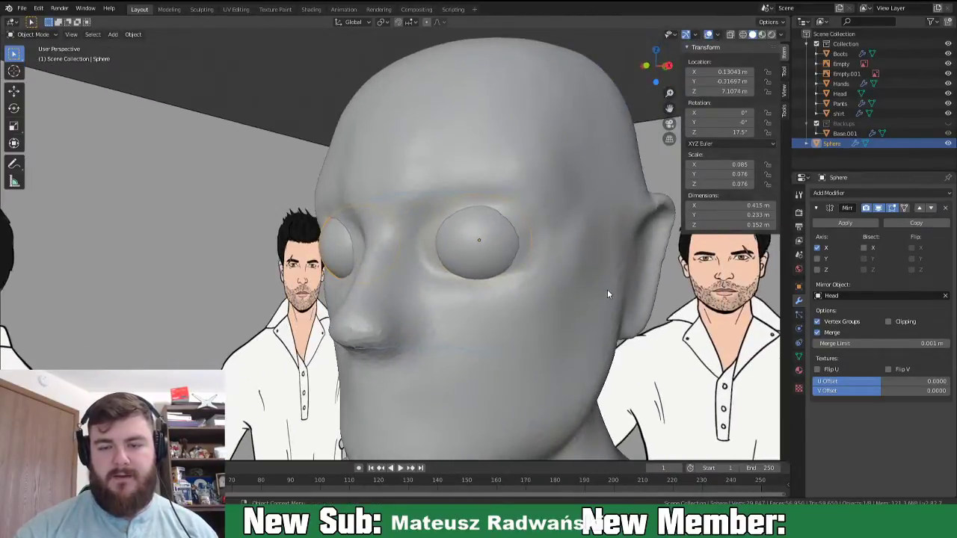
- Push the eye sphere deeper into the socket, to about Y -0.308 m, judging it from the side
middle_drag(678, 272, 596, 287)
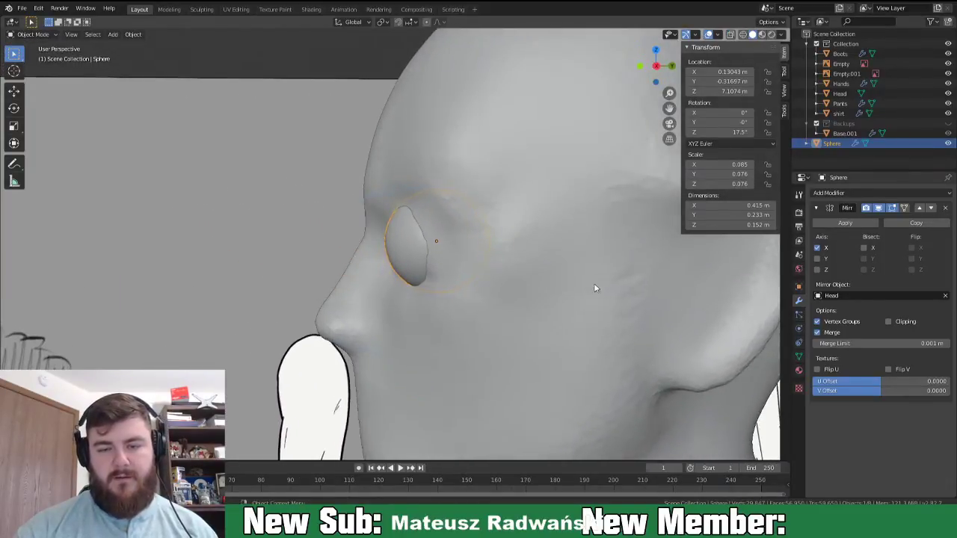
key(g)
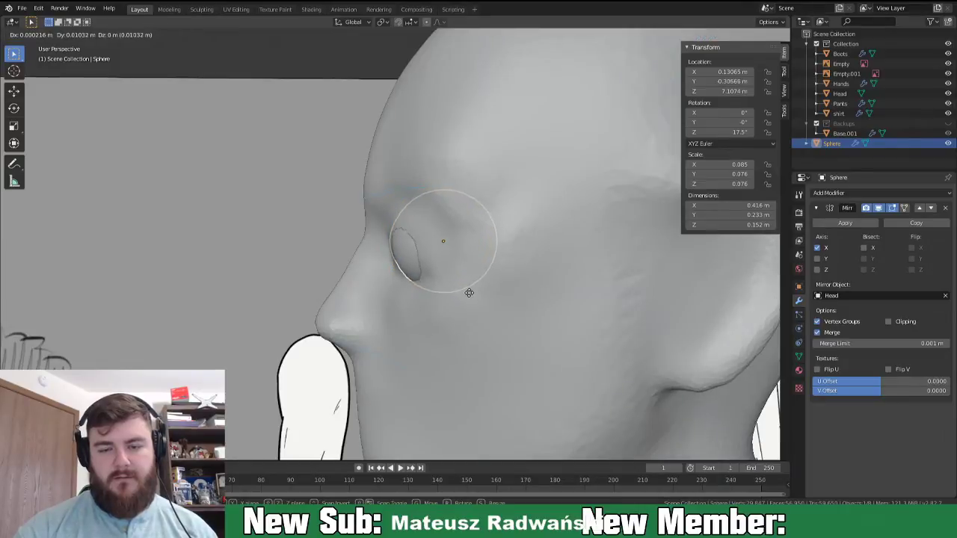
click(467, 297)
middle_drag(461, 363, 553, 356)
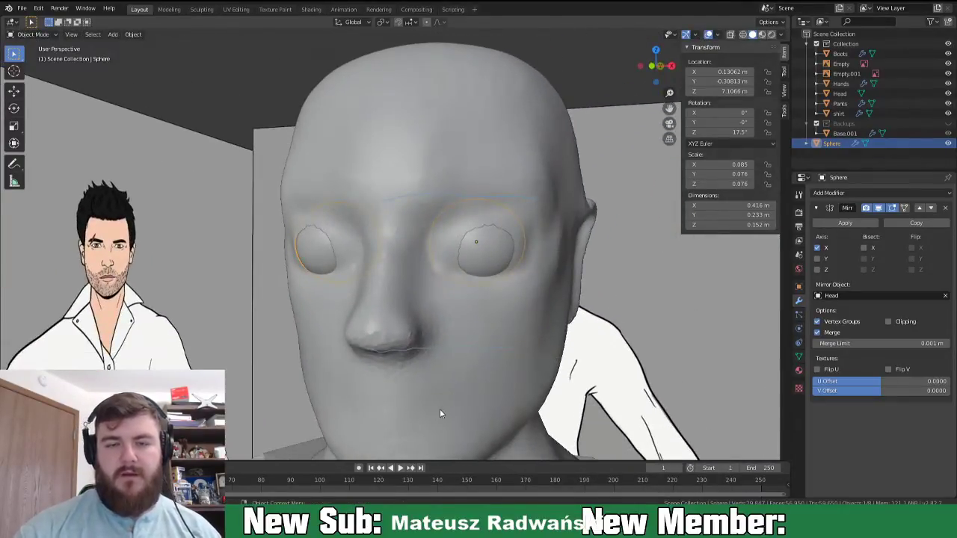
- Select the Head and switch to the Sculpting workspace, framing the left eye up close
click(412, 166)
click(201, 9)
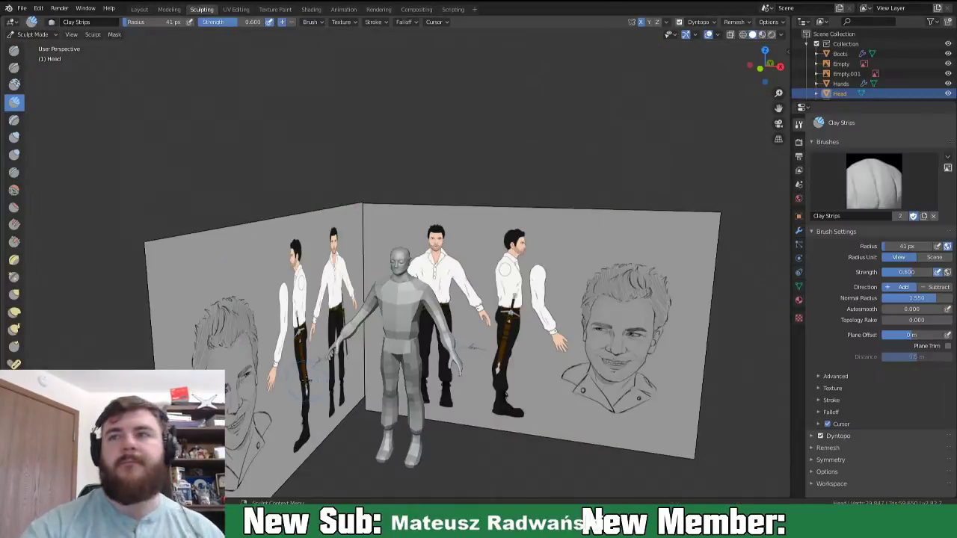
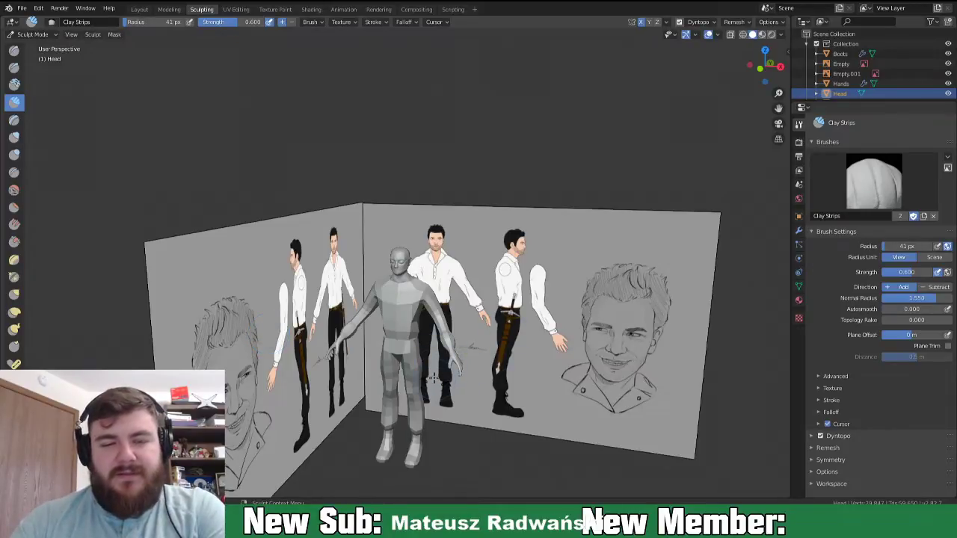
scroll(436, 234, up, 12)
middle_drag(507, 287, 429, 327)
scroll(445, 294, up, 3)
scroll(429, 326, up, 5)
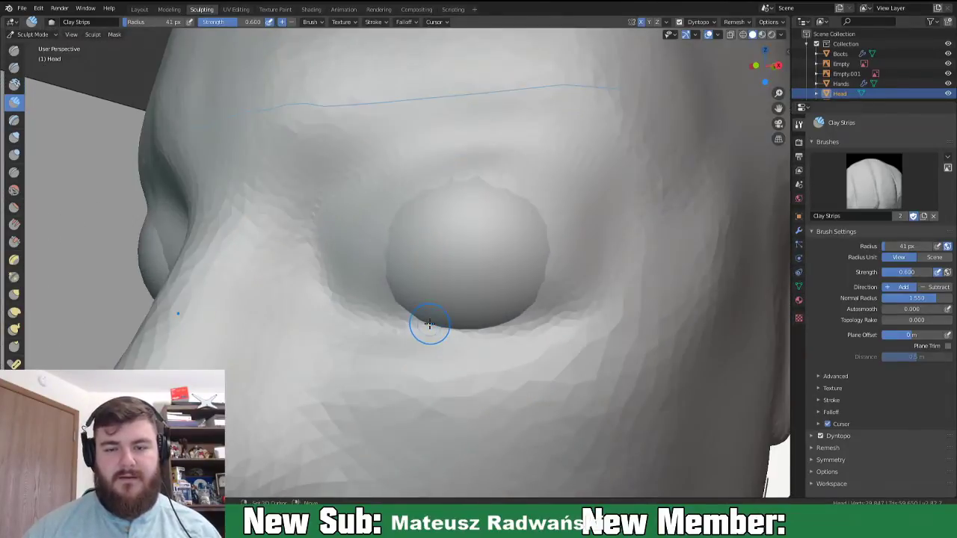
scroll(430, 322, down, 1)
middle_drag(429, 318, 426, 311)
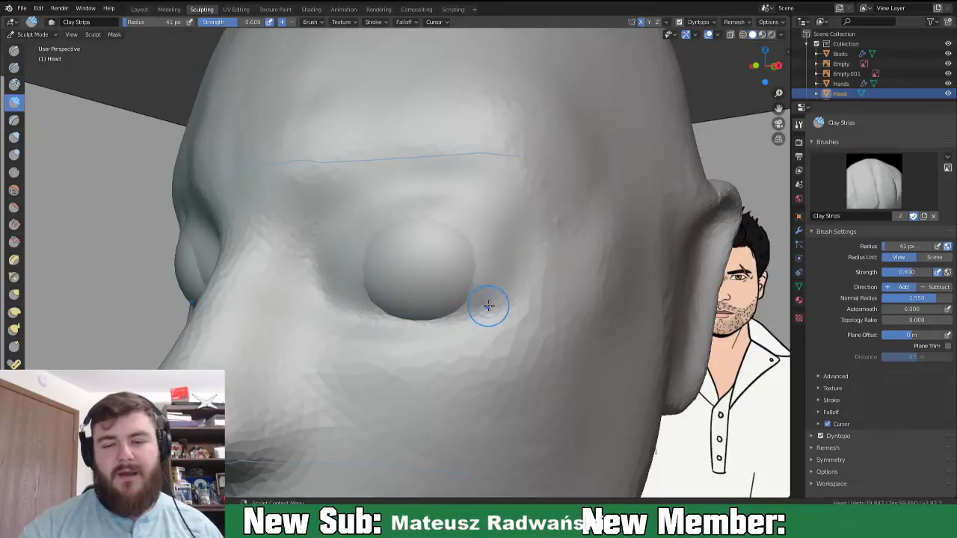
- Carve the sockets back around the eyeballs with the Clay Strips brush at a 90 px radius and smooth their inner and outer corners
middle_drag(486, 305, 513, 305)
key(f)
click(496, 301)
mouse_move(475, 272)
ctrl+mouse_down()
mouse_move(472, 310)
mouse_move(480, 297)
ctrl+mouse_up()
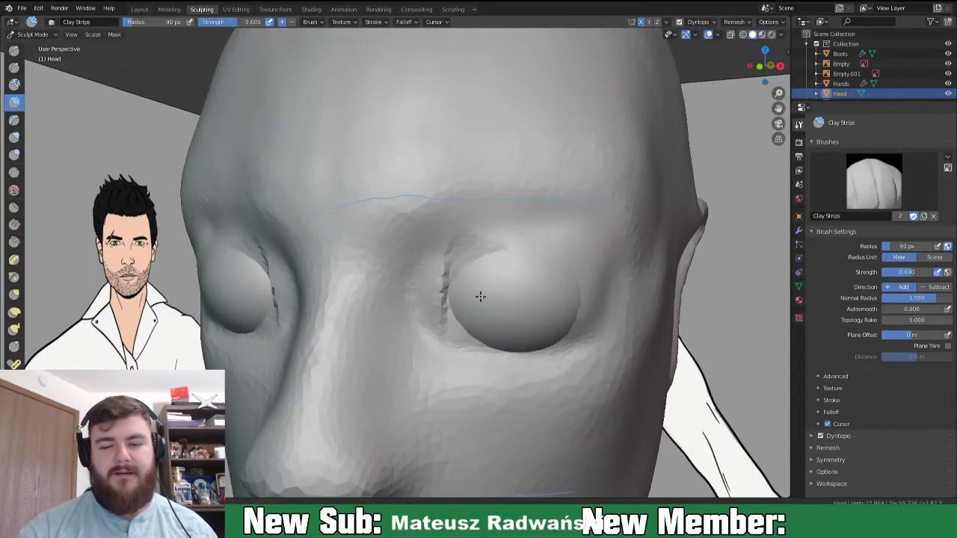
ctrl+drag(547, 321, 551, 297)
shift+drag(448, 281, 443, 315)
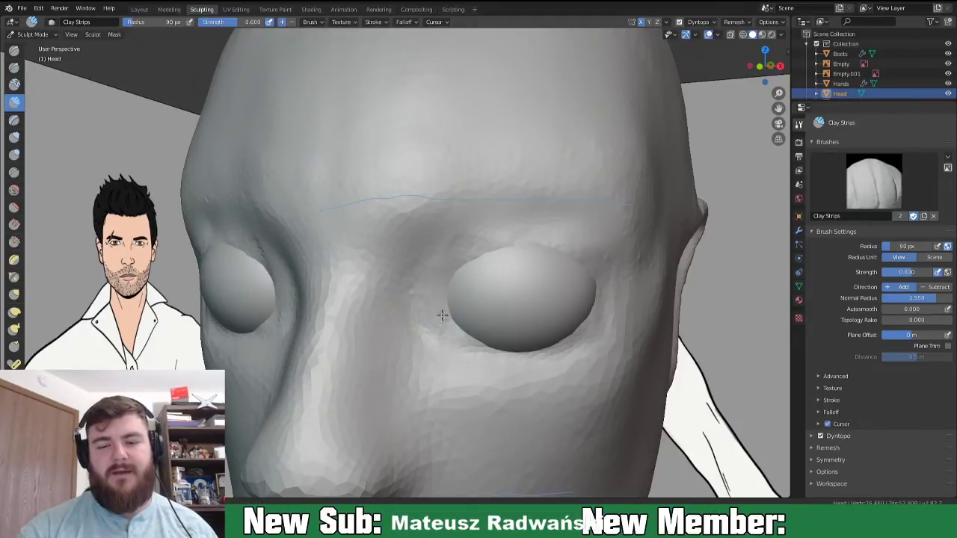
shift+drag(575, 332, 581, 335)
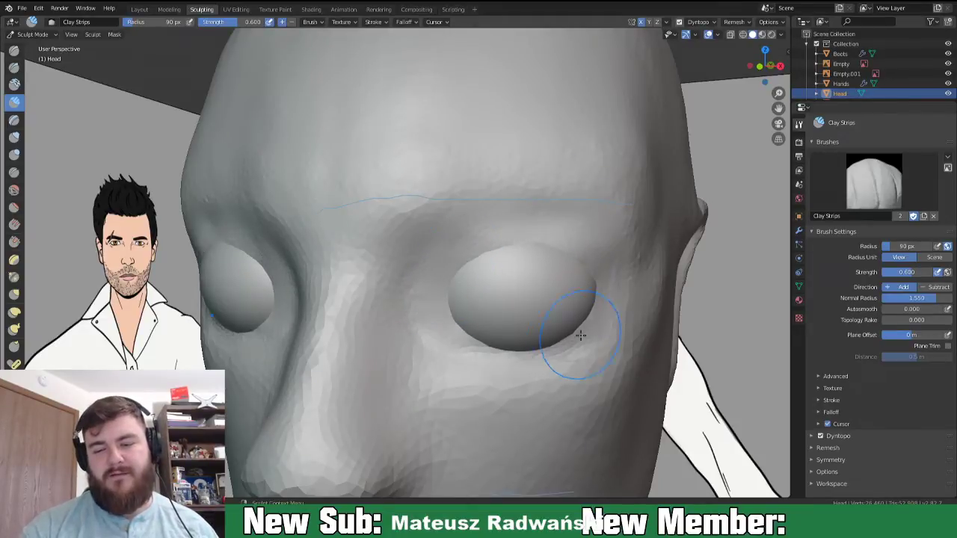
- Build up the brow ridge above the eyes with the Clay Strips brush at a 90 px radius
middle_drag(560, 339, 579, 320)
mouse_move(492, 137)
mouse_down()
mouse_move(566, 145)
mouse_move(576, 157)
mouse_move(379, 235)
mouse_move(378, 245)
mouse_up()
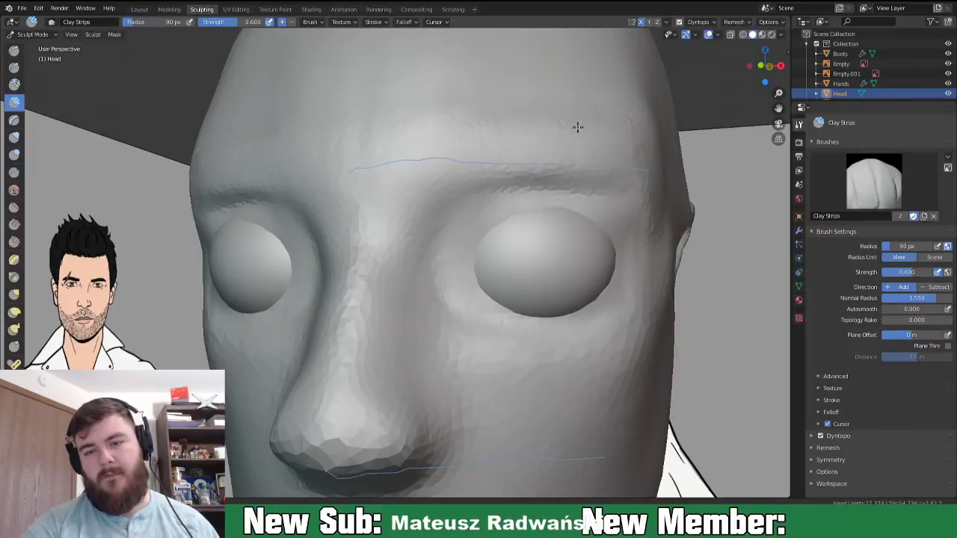
drag(432, 196, 591, 165)
- Build up the upper eyelids over the eyeballs with the Clay Strips brush at a 52 px radius and smooth them into the brows
middle_drag(553, 329, 564, 269)
key(f)
click(504, 267)
middle_drag(504, 267, 583, 272)
mouse_move(582, 282)
mouse_down()
mouse_move(617, 267)
mouse_move(581, 287)
mouse_move(655, 271)
mouse_up()
middle_drag(667, 274, 579, 280)
mouse_move(496, 238)
mouse_down()
mouse_move(562, 240)
mouse_move(490, 240)
mouse_move(511, 242)
mouse_up()
drag(571, 254, 421, 240)
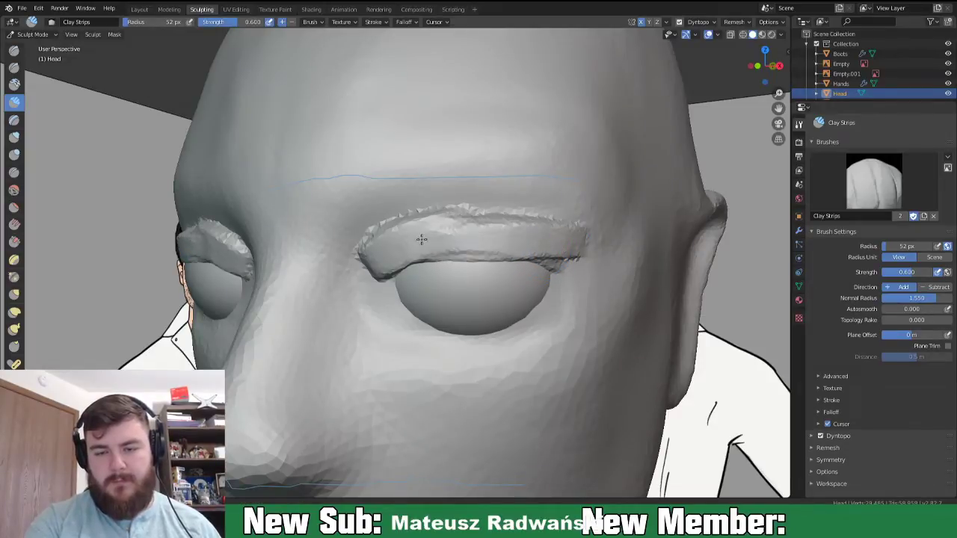
shift+drag(584, 220, 578, 221)
mouse_move(490, 233)
shift+mouse_down()
mouse_move(470, 216)
mouse_move(386, 237)
mouse_move(385, 257)
mouse_move(402, 236)
shift+mouse_up()
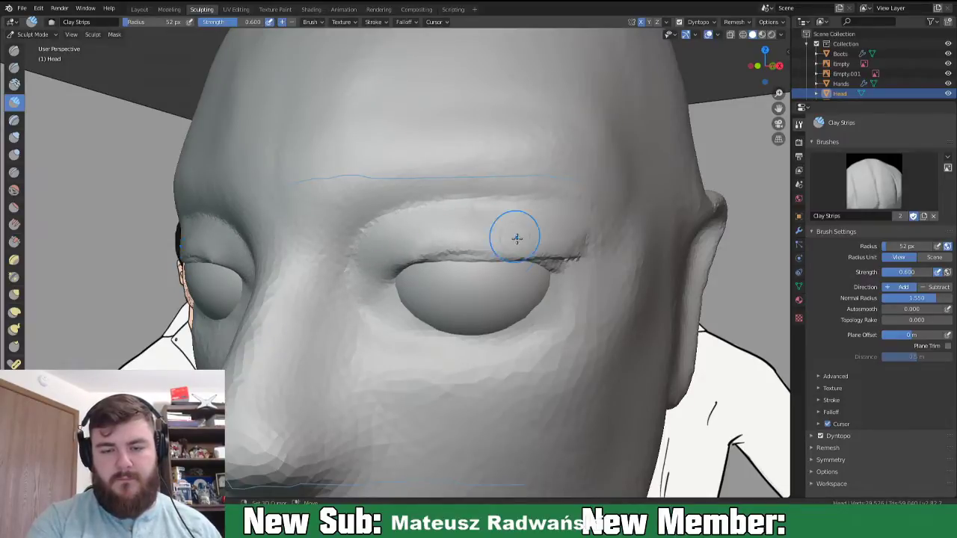
- Pull the outer corners of the upper eyelids down with the Grab brush at a 129 px radius
mouse_move(458, 267)
middle_down()
mouse_move(538, 264)
mouse_move(524, 261)
mouse_move(609, 284)
mouse_move(528, 240)
middle_up()
key(g)
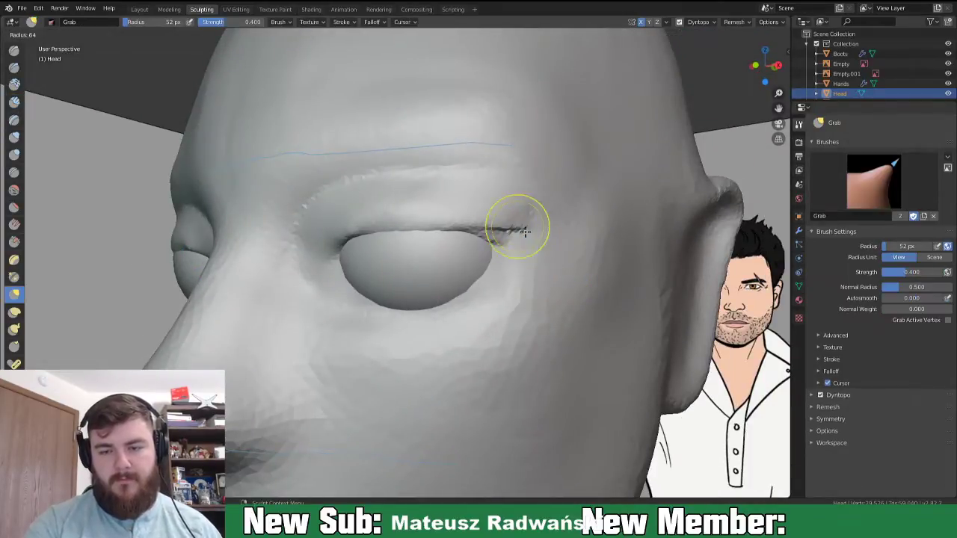
key(f)
click(590, 241)
drag(520, 222, 521, 258)
- Build up the lower eyelids under the eyeballs with the Clay Strips brush at a 50 px radius
mouse_move(523, 229)
middle_down()
mouse_move(466, 256)
mouse_move(523, 277)
mouse_move(459, 331)
mouse_move(468, 325)
middle_up()
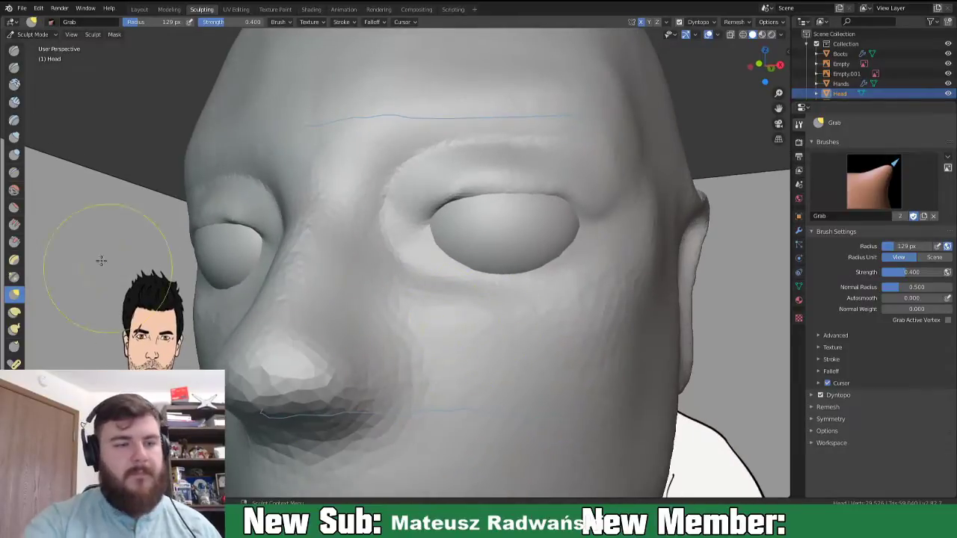
click(15, 102)
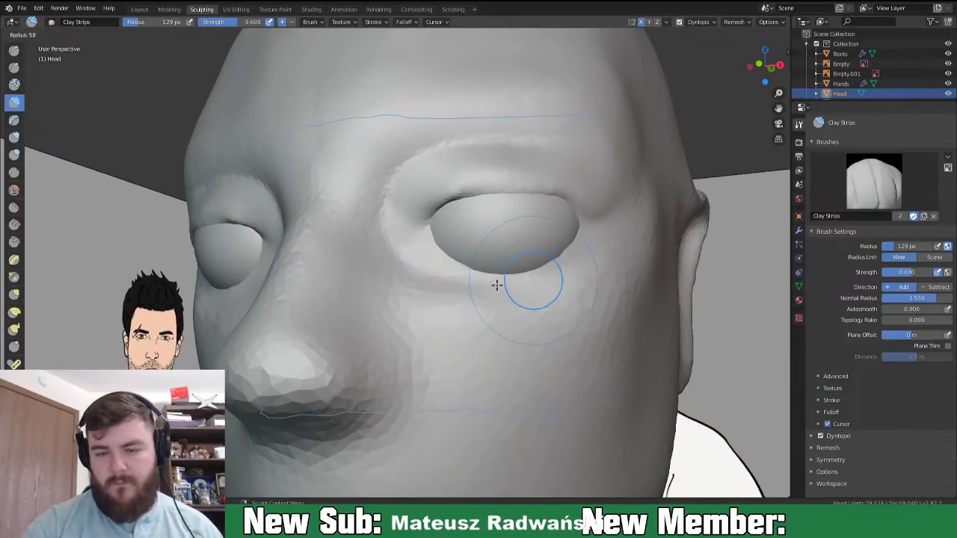
middle_drag(471, 281, 540, 312)
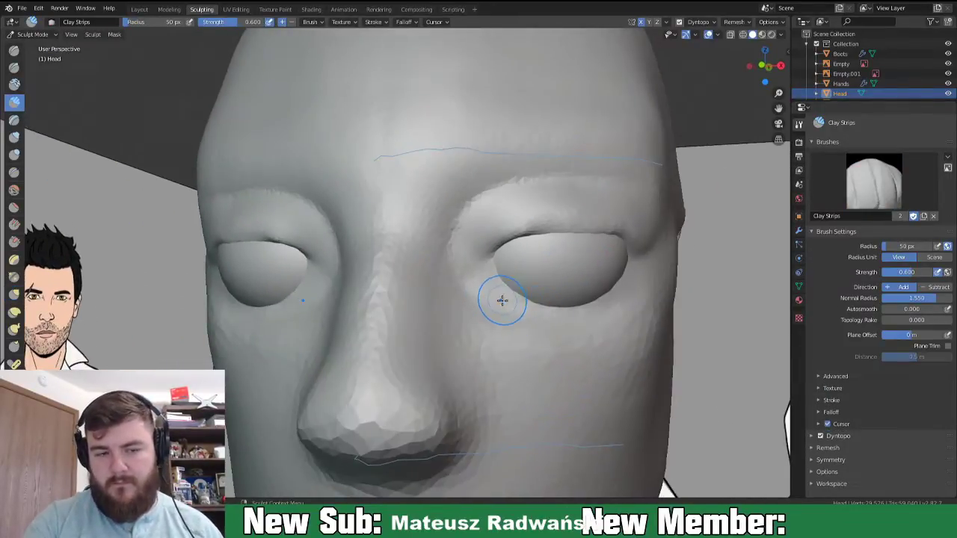
mouse_move(509, 301)
mouse_down()
mouse_move(564, 318)
mouse_move(598, 313)
mouse_move(627, 285)
mouse_move(543, 311)
mouse_move(612, 290)
mouse_move(516, 299)
mouse_move(495, 289)
mouse_move(526, 330)
mouse_move(602, 315)
mouse_move(625, 298)
mouse_move(642, 262)
mouse_move(632, 282)
mouse_move(634, 264)
mouse_up()
- Adjust the outer corners of the eyes with the Grab brush at a 50 px radius
middle_drag(634, 264, 588, 292)
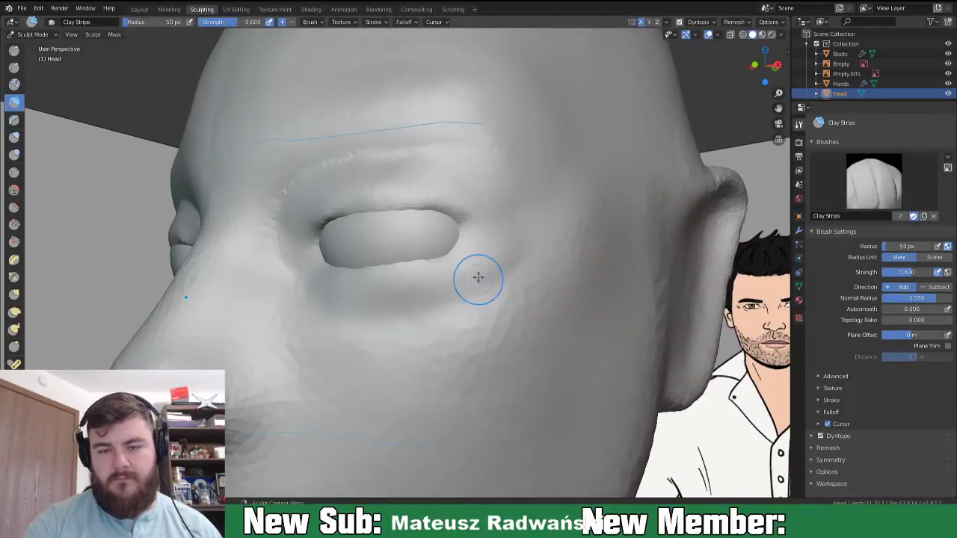
key(g)
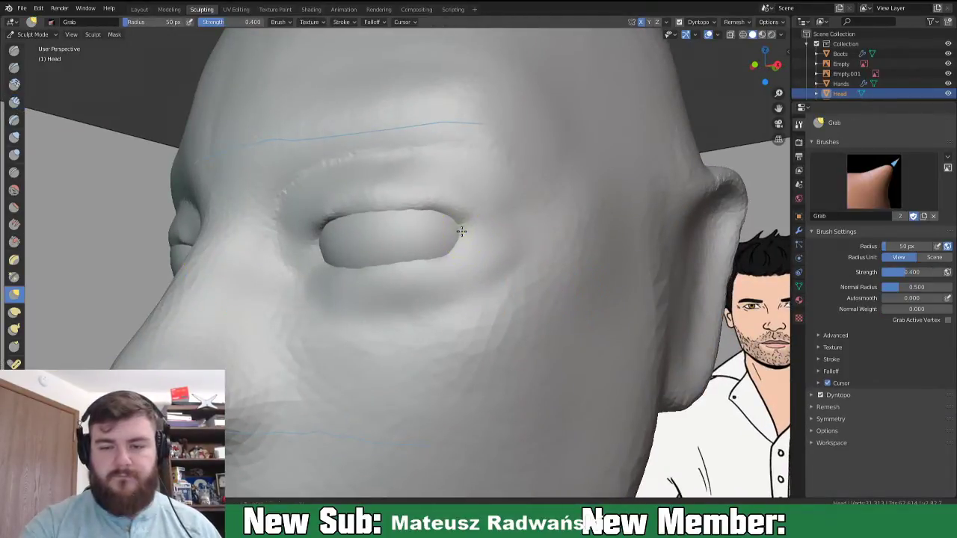
drag(476, 235, 484, 238)
- Carve the folds above the upper eyelids, at the inner corners and beneath the lower eyelids with the Crease brush at a 50 px radius
mouse_move(486, 252)
middle_down()
mouse_move(291, 311)
mouse_move(475, 340)
mouse_move(534, 303)
middle_up()
key(shift+c)
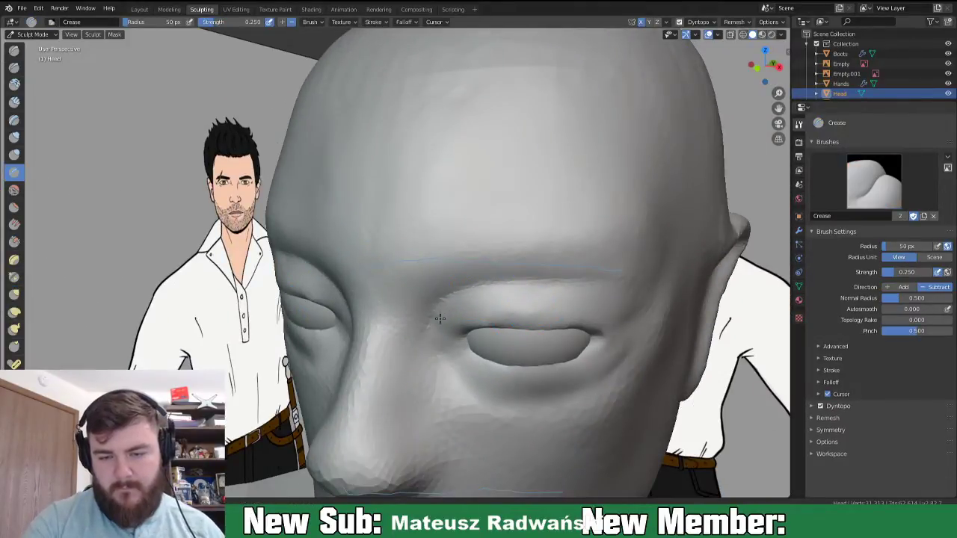
mouse_move(476, 294)
mouse_down()
mouse_move(515, 284)
mouse_move(606, 287)
mouse_up()
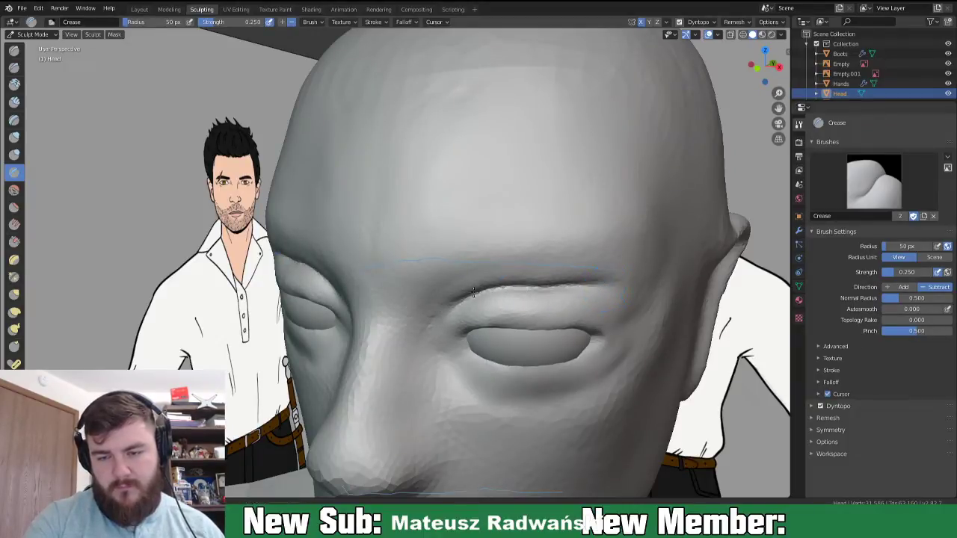
middle_drag(455, 329, 458, 283)
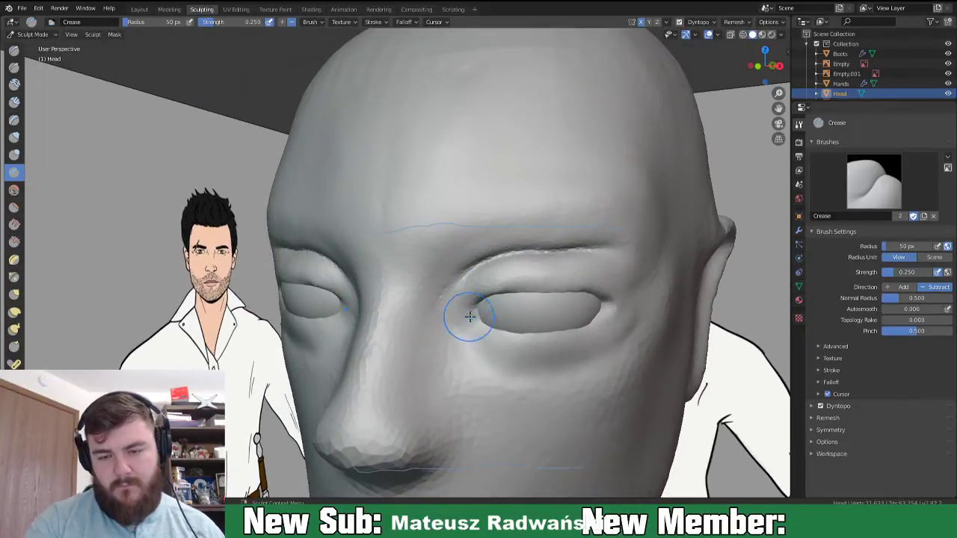
drag(459, 327, 474, 318)
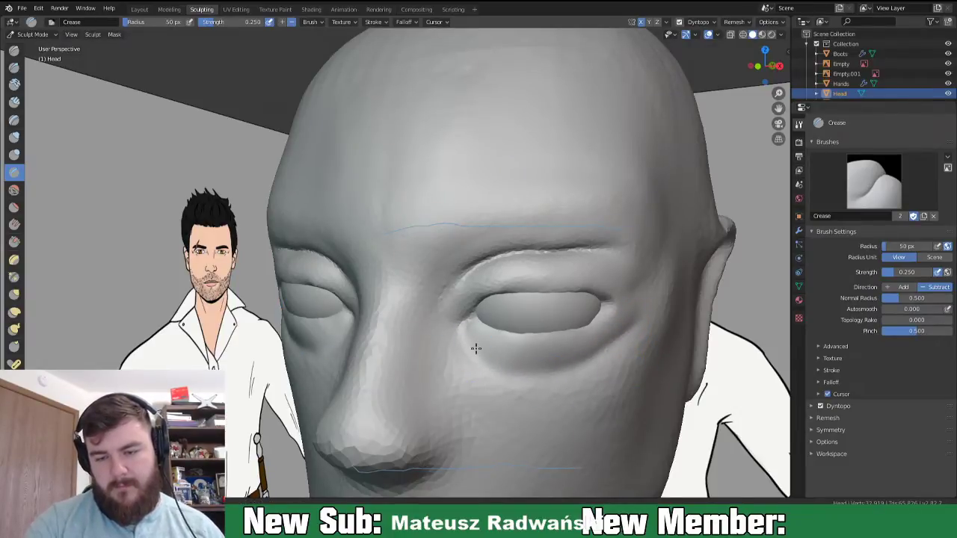
drag(474, 348, 647, 315)
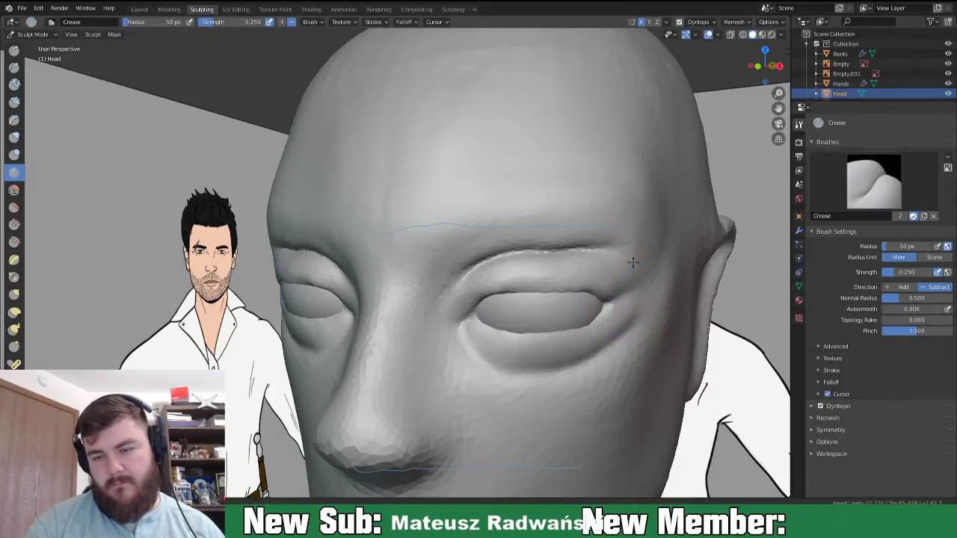
- Reshape the outer corners of the eyes with the Grab brush at an 85 px radius
middle_drag(617, 268, 629, 280)
key(g)
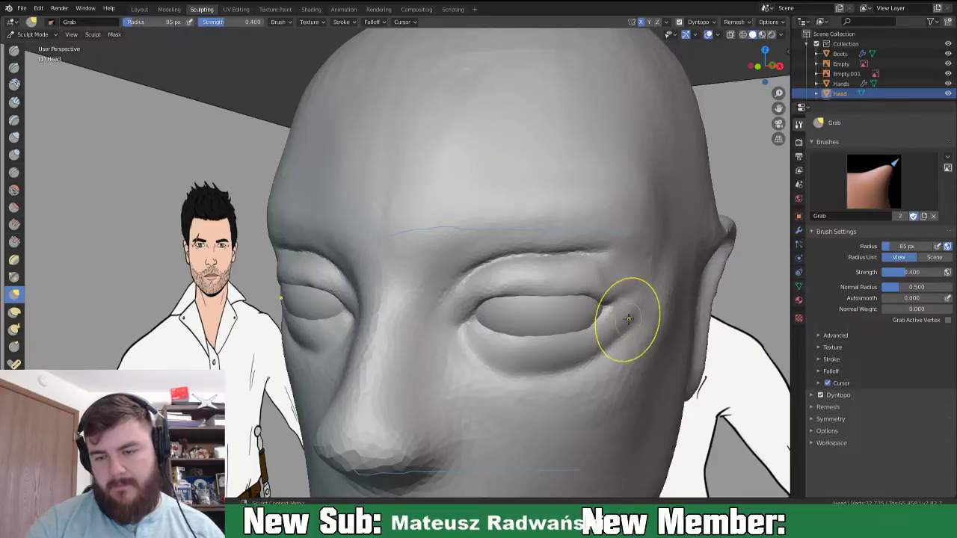
drag(625, 323, 634, 318)
- Thicken the eyelids around their outer corners with the Inflate brush at a 30 px radius
mouse_move(649, 298)
middle_down()
mouse_move(517, 254)
mouse_move(518, 267)
mouse_move(595, 278)
middle_up()
key(i)
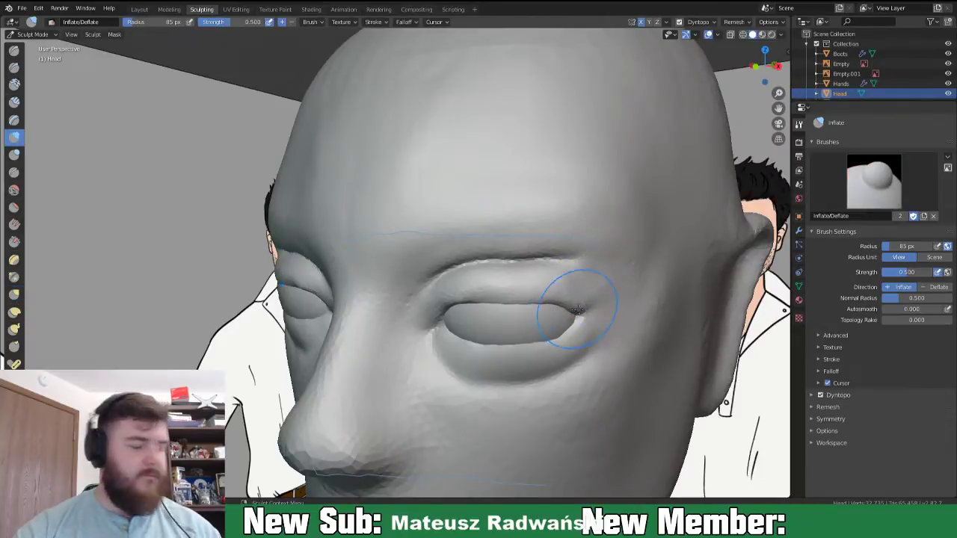
key(f)
click(563, 311)
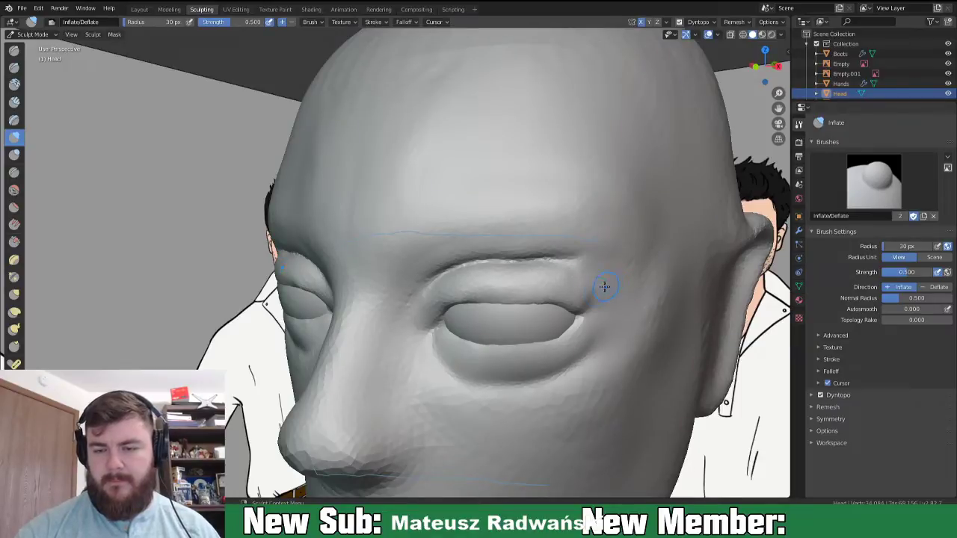
- Clear the eyelids away from around the eyeballs and reopen the sockets with the Clay Strips brush at a 103 px radius
mouse_move(581, 334)
middle_down()
mouse_move(619, 317)
mouse_move(575, 317)
middle_up()
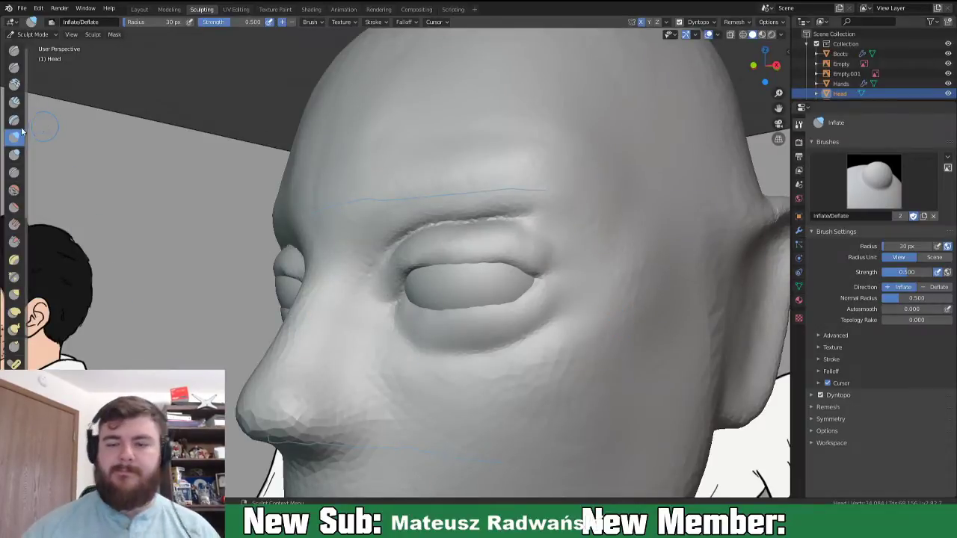
scroll(481, 354, down, 7)
middle_drag(468, 369, 540, 376)
scroll(461, 357, up, 5)
middle_drag(462, 349, 444, 337)
scroll(444, 338, up, 2)
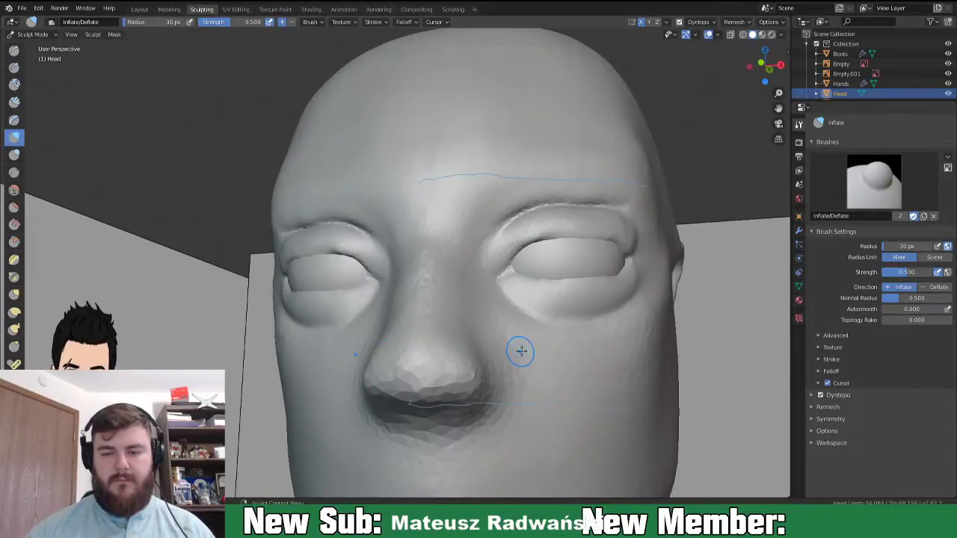
middle_drag(521, 351, 448, 325)
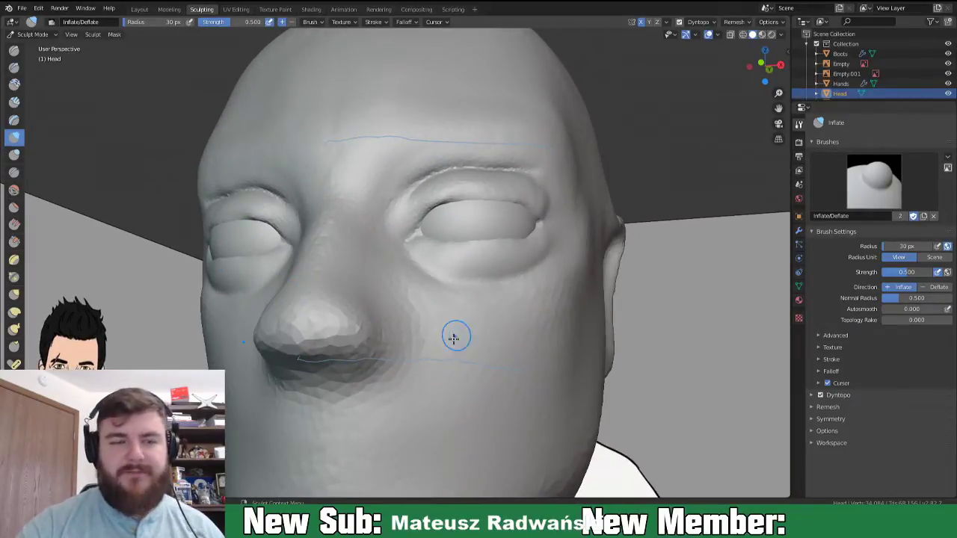
click(13, 101)
key(f)
click(501, 272)
mouse_move(487, 273)
mouse_down()
mouse_move(452, 231)
mouse_move(487, 207)
mouse_move(452, 241)
mouse_move(442, 227)
mouse_move(448, 219)
mouse_move(439, 216)
mouse_move(513, 218)
mouse_move(487, 215)
mouse_move(520, 278)
mouse_up()
- Pull the lower rims of the eye sockets up against the eyeballs with the Grab brush at a 147 px radius
middle_drag(522, 286, 495, 299)
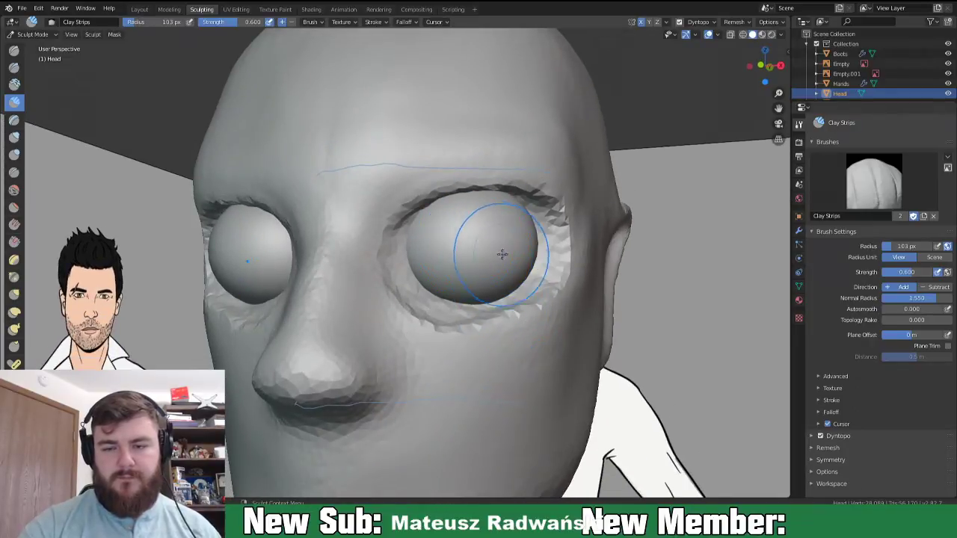
key(g)
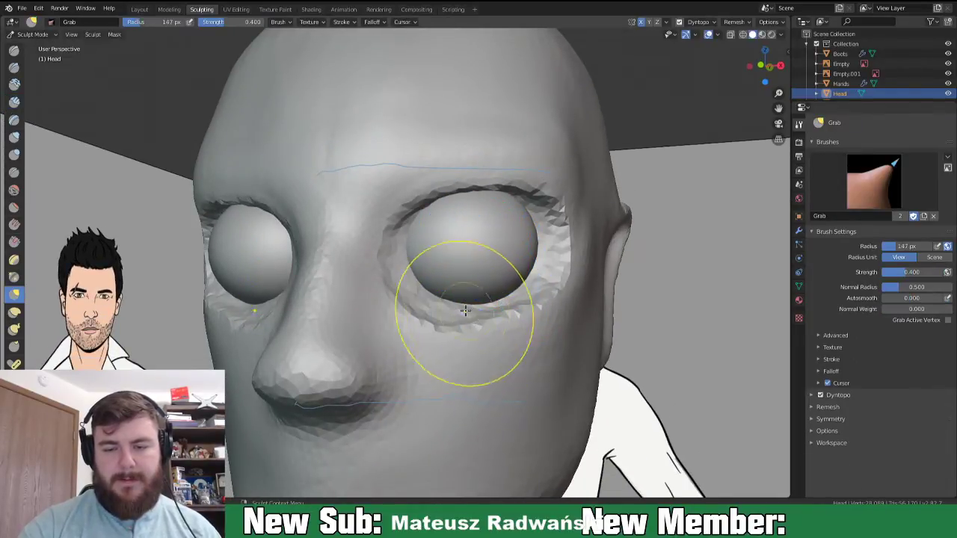
drag(445, 323, 451, 282)
drag(507, 324, 509, 301)
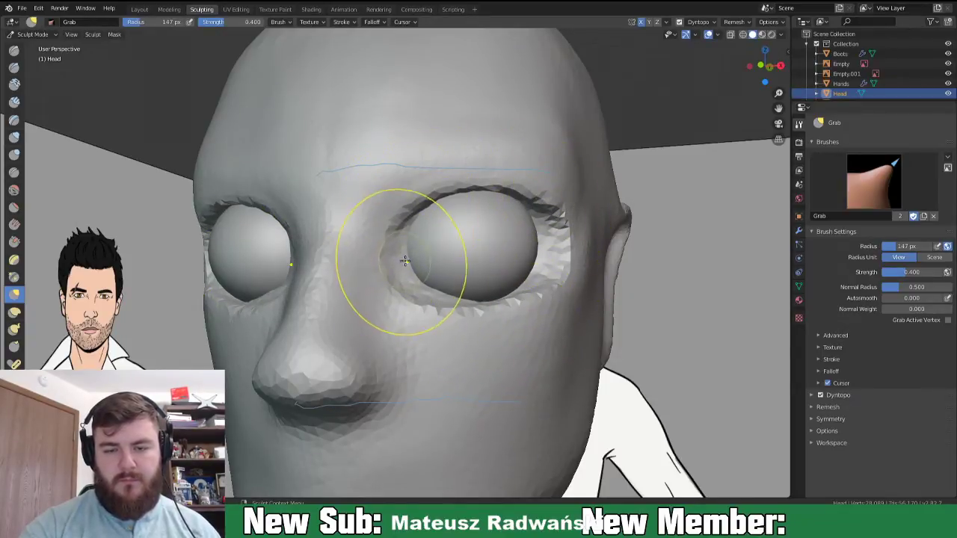
- Start new upper eyelids along the upper rims of the sockets with the Clay Strips brush at a 53 px radius
click(14, 101)
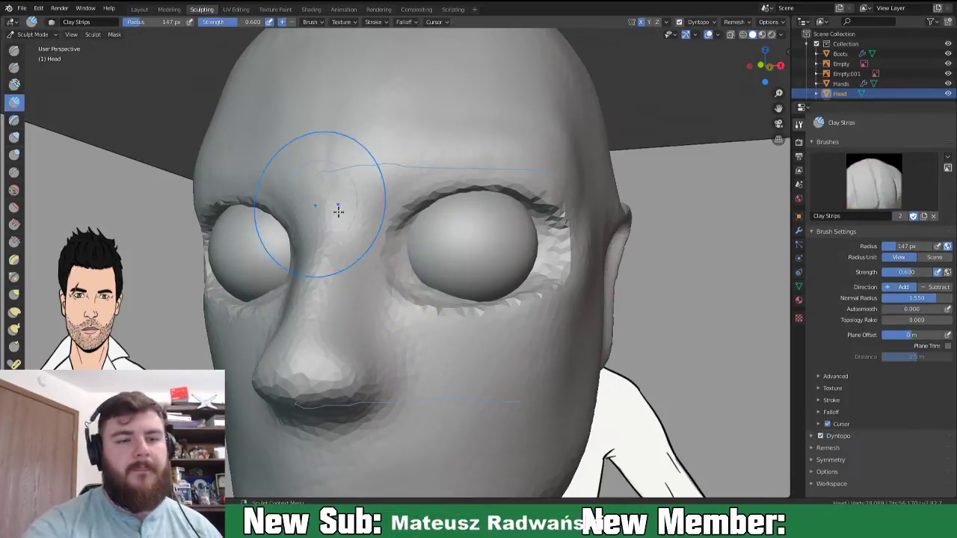
key(f)
click(449, 225)
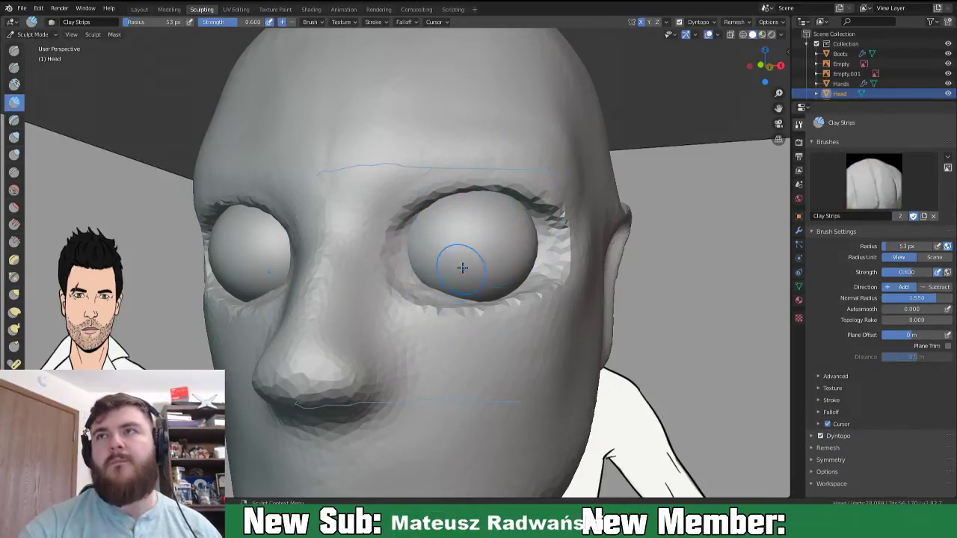
mouse_move(416, 234)
mouse_down()
mouse_move(426, 209)
mouse_move(443, 218)
mouse_up()
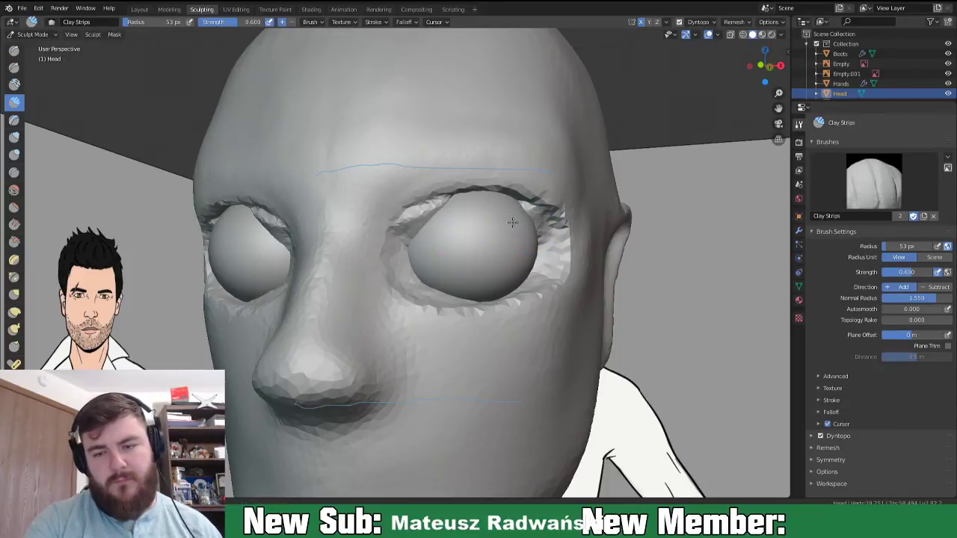
drag(499, 224, 500, 232)
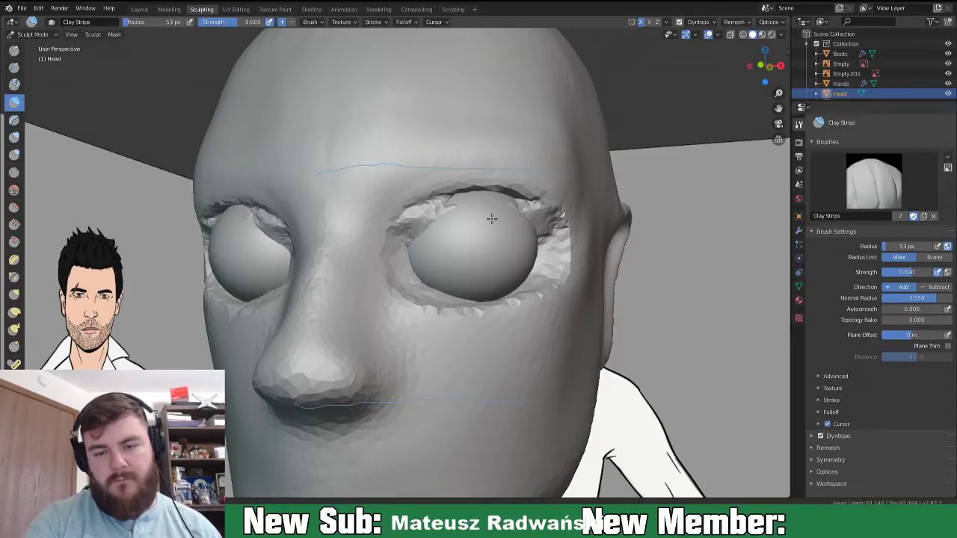
- Pull the new upper eyelids forward over the eyeballs with the Grab brush at a 72 px radius
mouse_move(492, 260)
middle_down()
mouse_move(438, 252)
mouse_move(451, 264)
mouse_move(434, 247)
mouse_move(382, 274)
mouse_move(284, 228)
middle_up()
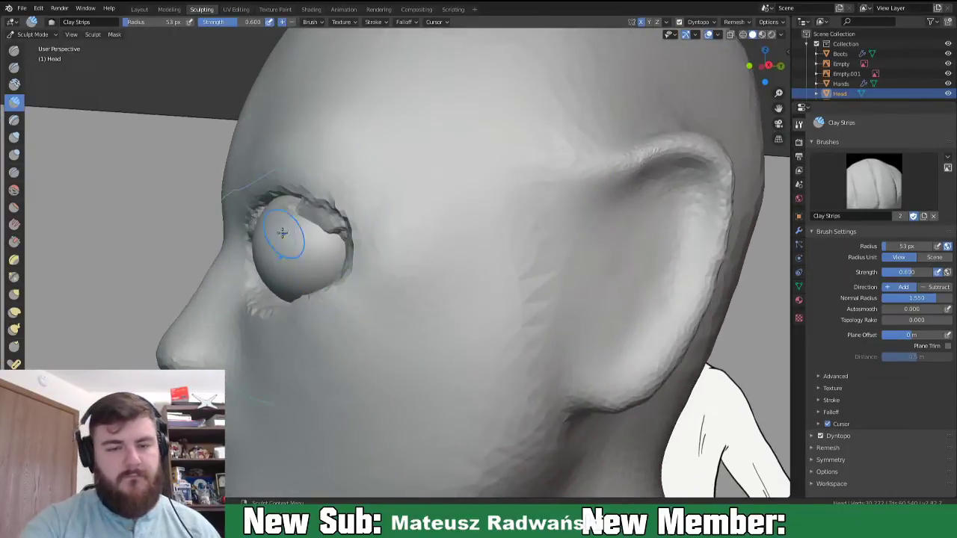
key(g)
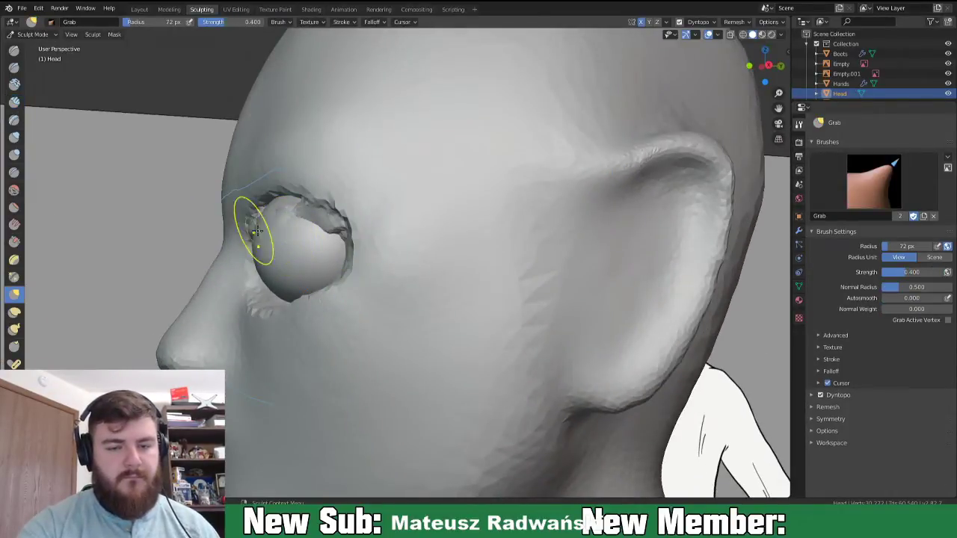
drag(257, 231, 264, 236)
middle_drag(262, 233, 280, 248)
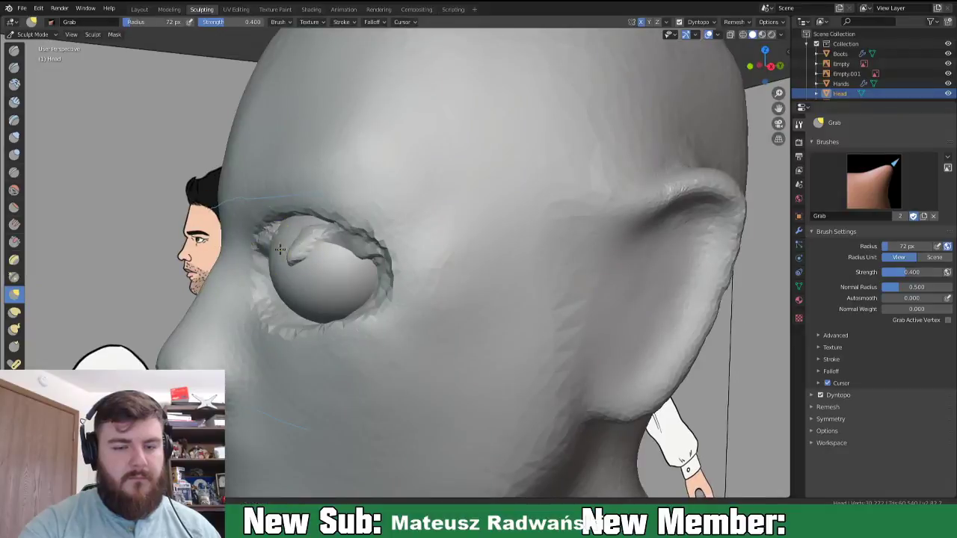
drag(269, 253, 287, 240)
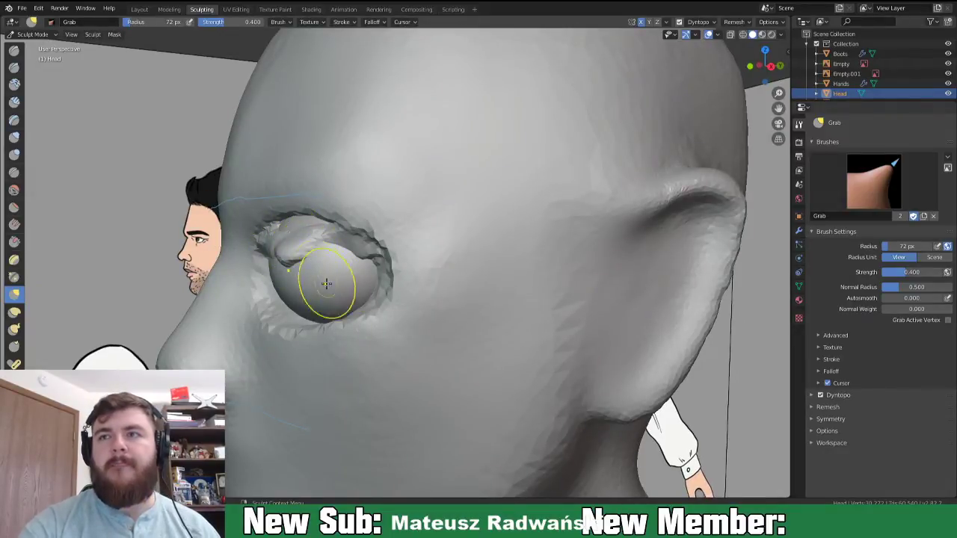
- Thicken the upper eyelids from the inner to the outer corners with the Inflate brush at a 40 px radius
key(i)
middle_drag(406, 267, 424, 288)
key(f)
click(384, 282)
drag(424, 294, 428, 287)
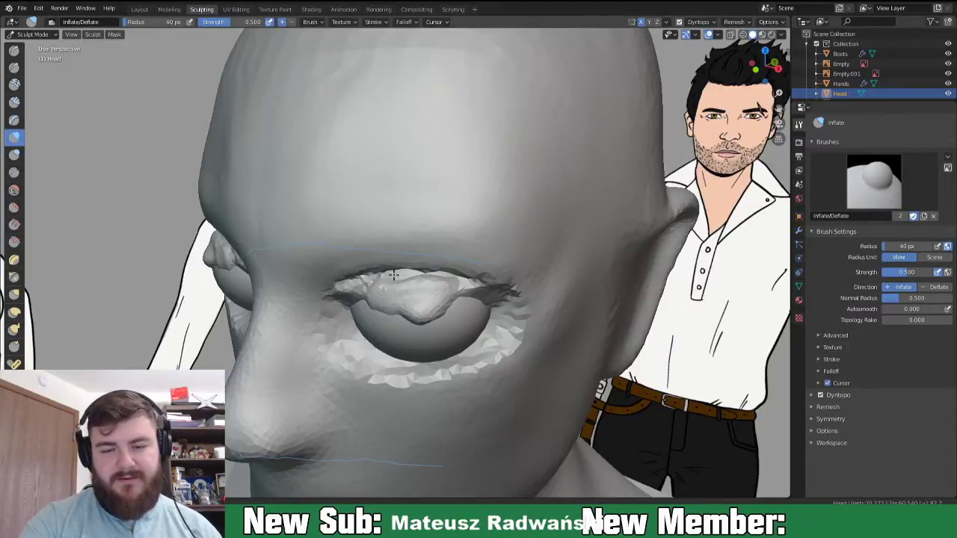
middle_drag(394, 275, 487, 276)
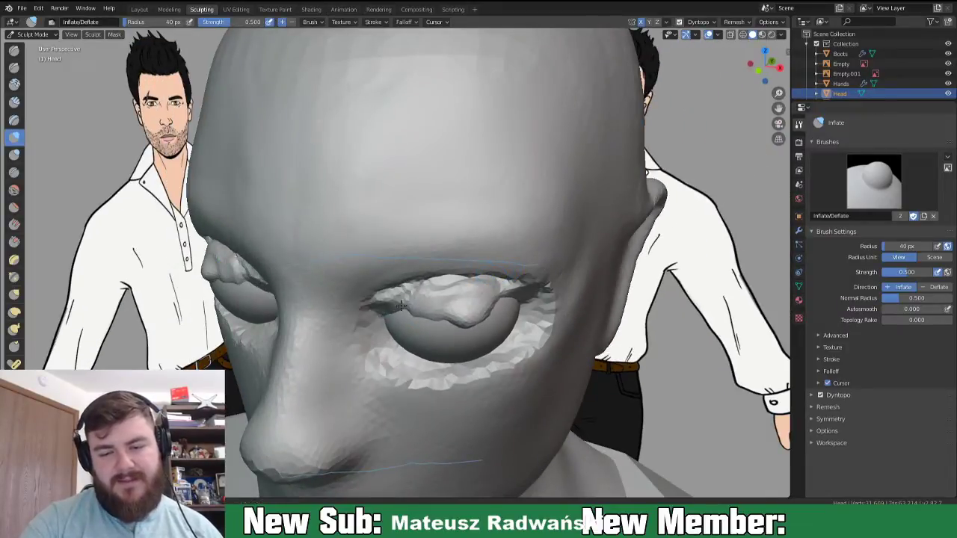
middle_drag(380, 317, 528, 270)
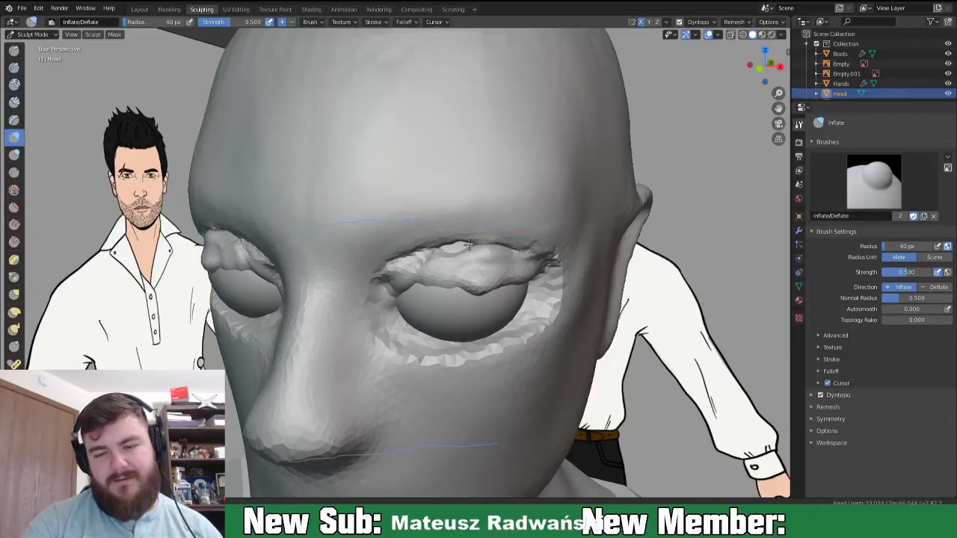
middle_drag(499, 277, 507, 246)
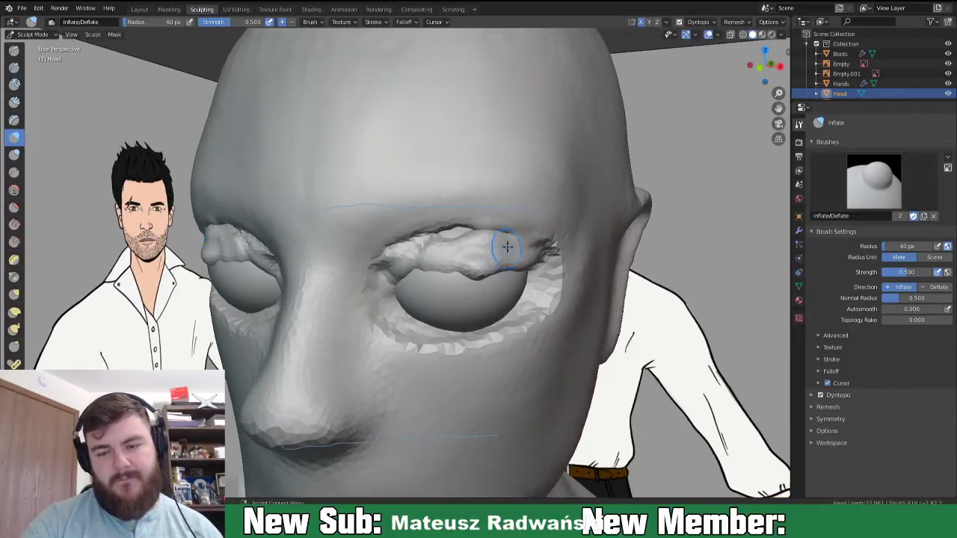
- Try to pull the upper eyelids into shape with the Snake Hook brush at 40 px and 74 px radii
key(k)
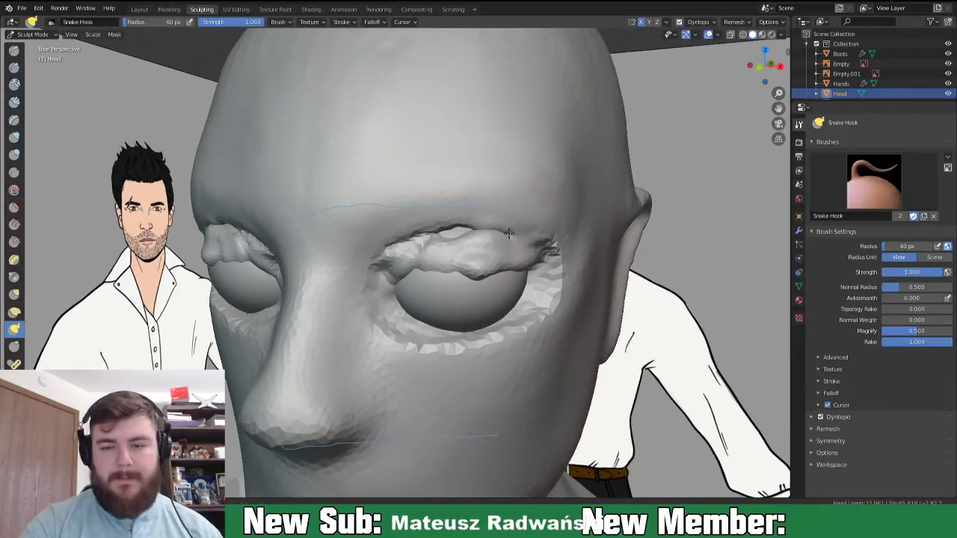
drag(511, 231, 505, 239)
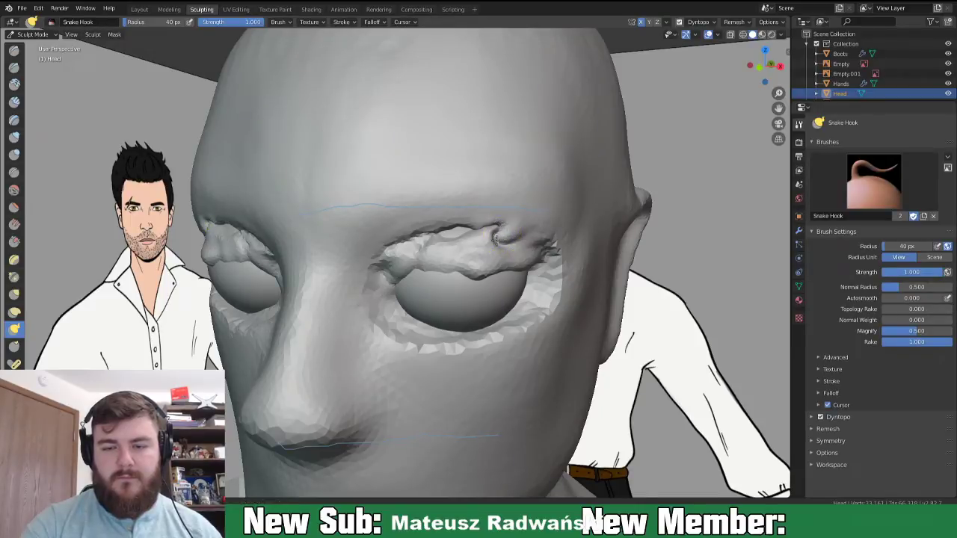
middle_drag(494, 247, 464, 259)
key(f)
click(534, 251)
drag(364, 256, 367, 265)
- Undo the Snake Hook strokes and the last Inflate strokes on the upper eyelids
key(ctrl+z)
key(ctrl+z)
key(ctrl+z)
key(ctrl+z)
key(ctrl+z)
key(ctrl+z)
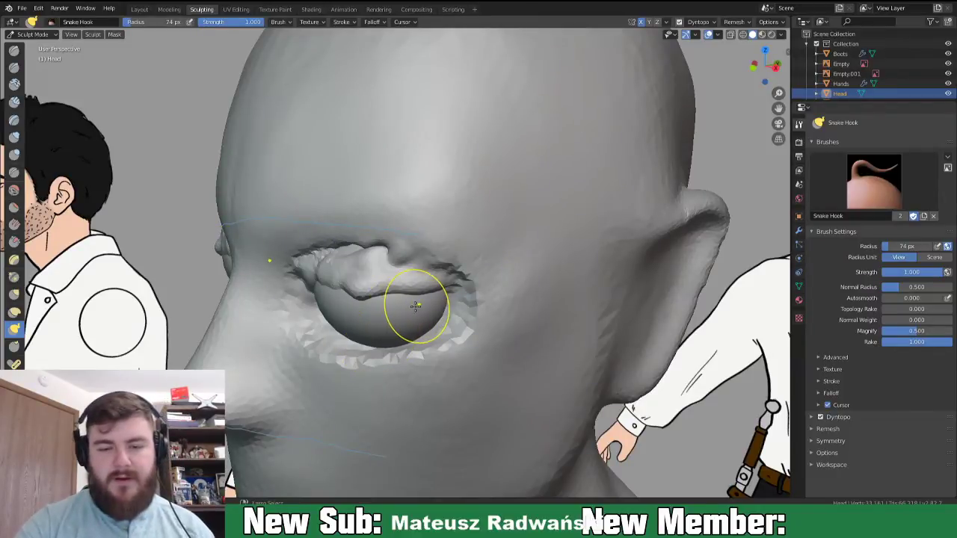
key(ctrl+z)
key(ctrl+z)
key(ctrl+z)
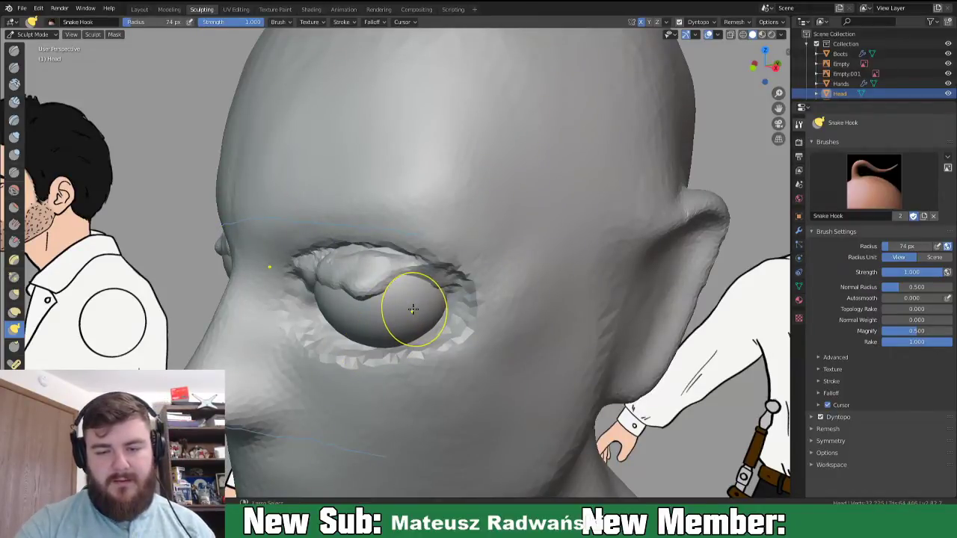
- Undo the last Snake Hook stroke, then hide the Sphere eyeballs so the eye sockets are exposed
key(ctrl+z)
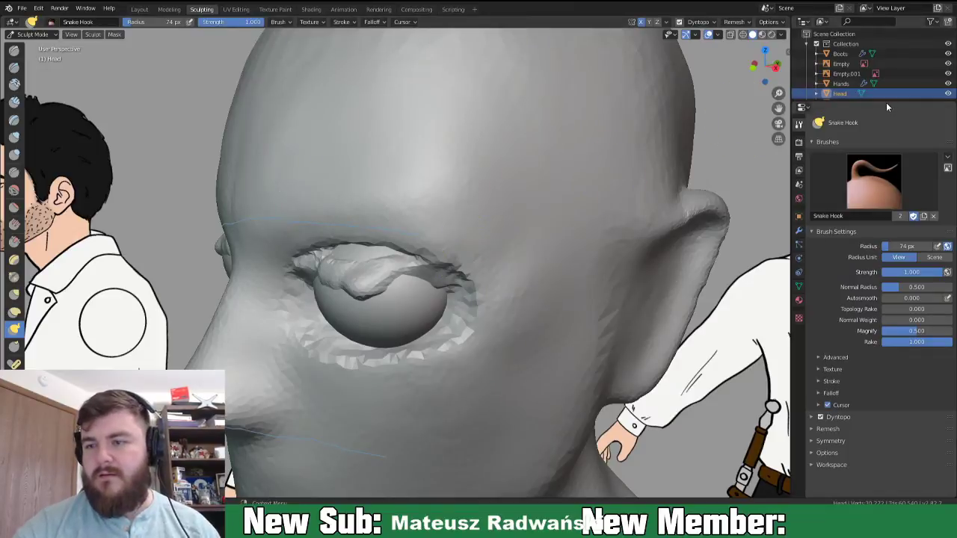
drag(887, 101, 901, 221)
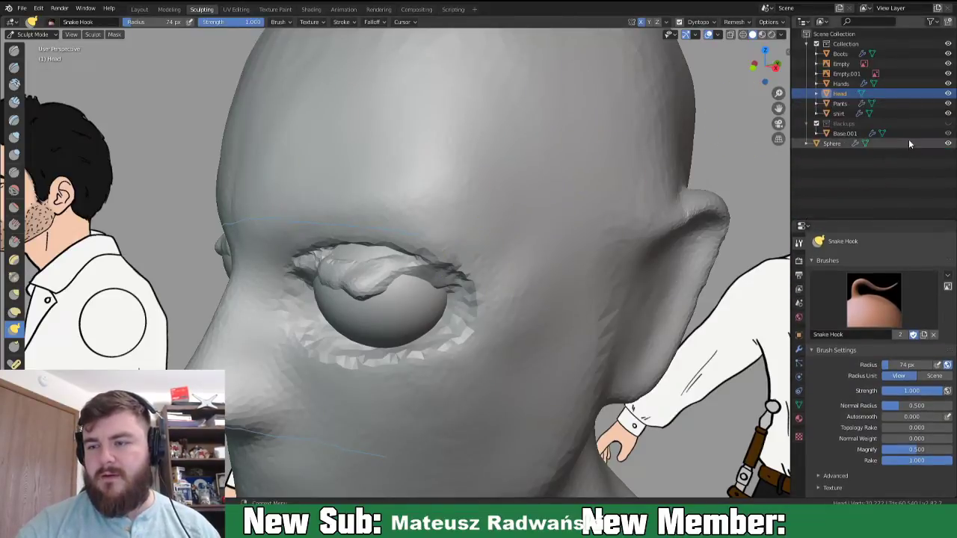
click(947, 143)
mouse_move(423, 306)
middle_down()
mouse_move(406, 269)
mouse_move(415, 285)
mouse_move(434, 285)
mouse_move(421, 299)
middle_up()
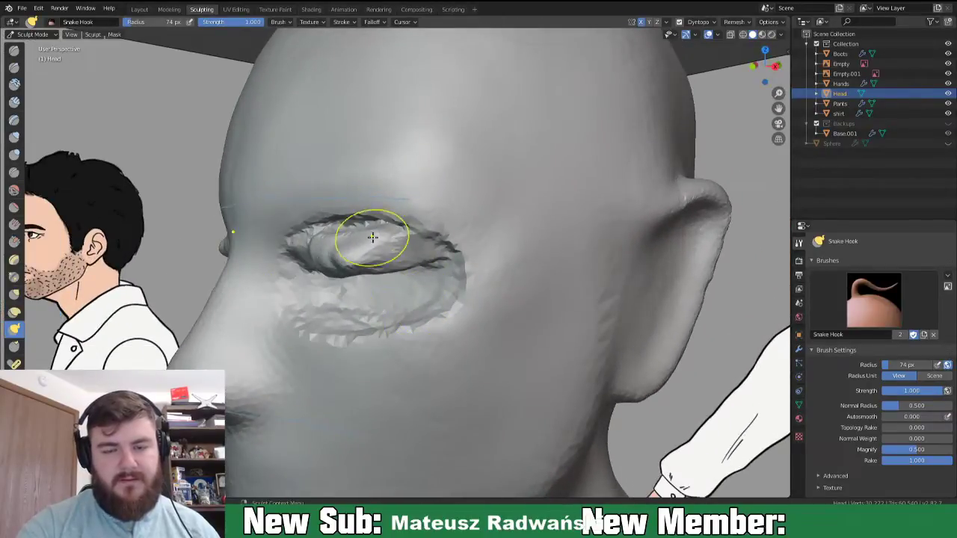
- Fill out the upper eyelids with the Inflate brush and pull them forward with the Grab brush at a 110 px radius
key(i)
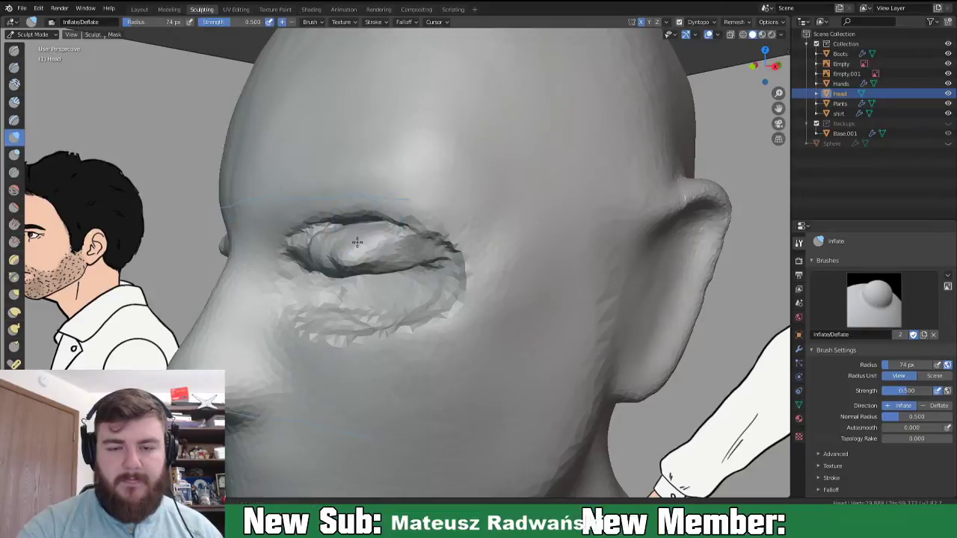
key(g)
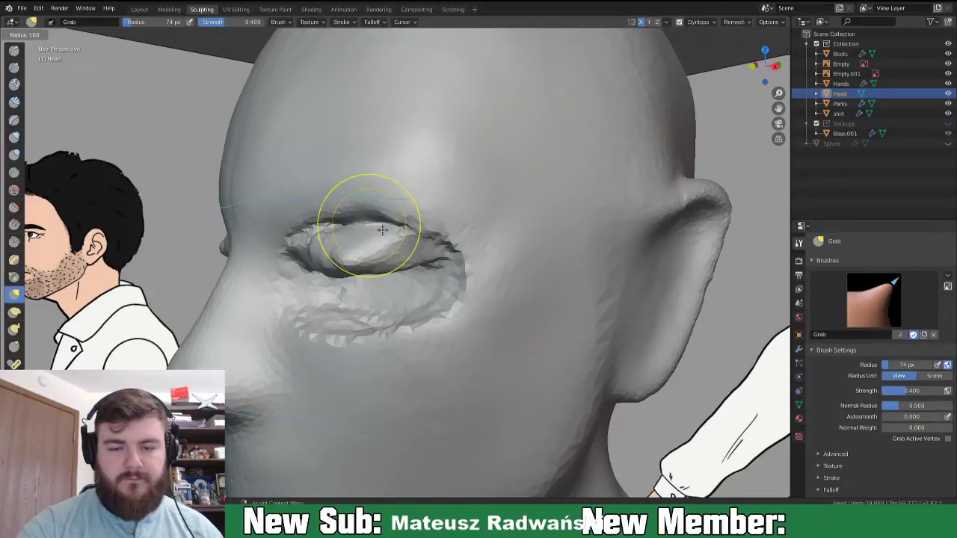
middle_drag(377, 281, 330, 235)
mouse_move(329, 220)
mouse_down()
mouse_move(321, 229)
mouse_move(290, 223)
mouse_up()
drag(299, 221, 308, 227)
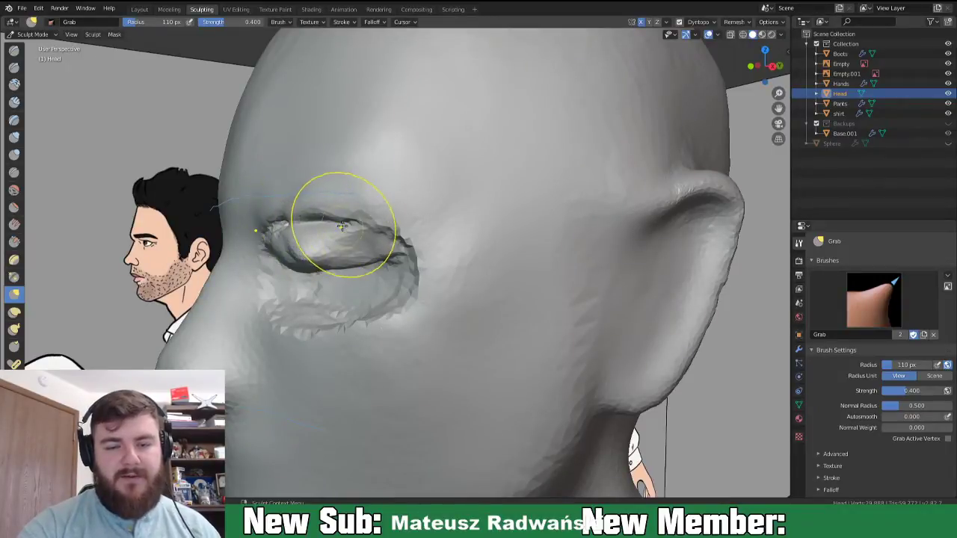
- Build up clay across the upper eyelids from corner to corner with the Clay Strips brush at a 32 px radius
click(15, 119)
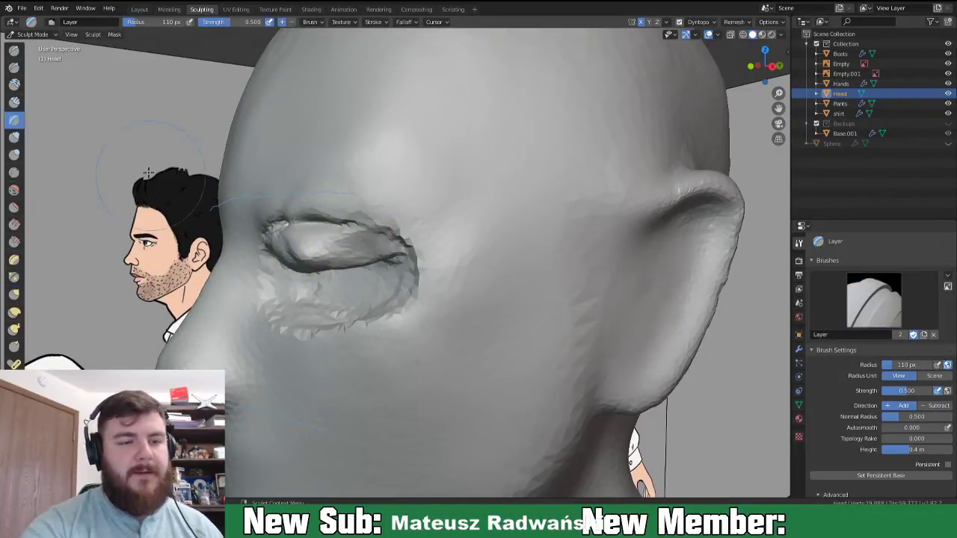
click(15, 102)
key(f)
click(318, 233)
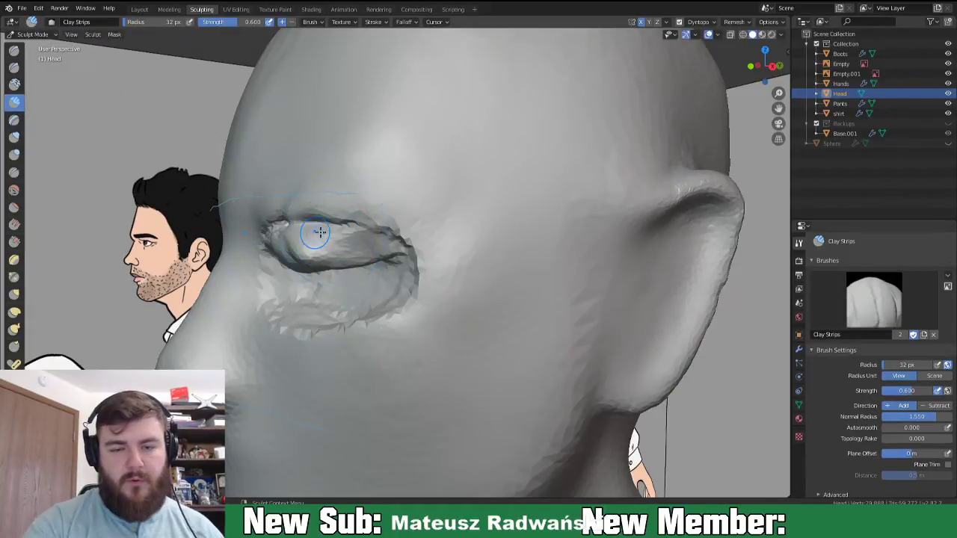
middle_drag(319, 232, 446, 234)
mouse_move(409, 231)
mouse_down()
mouse_move(493, 225)
mouse_move(419, 223)
mouse_move(377, 238)
mouse_up()
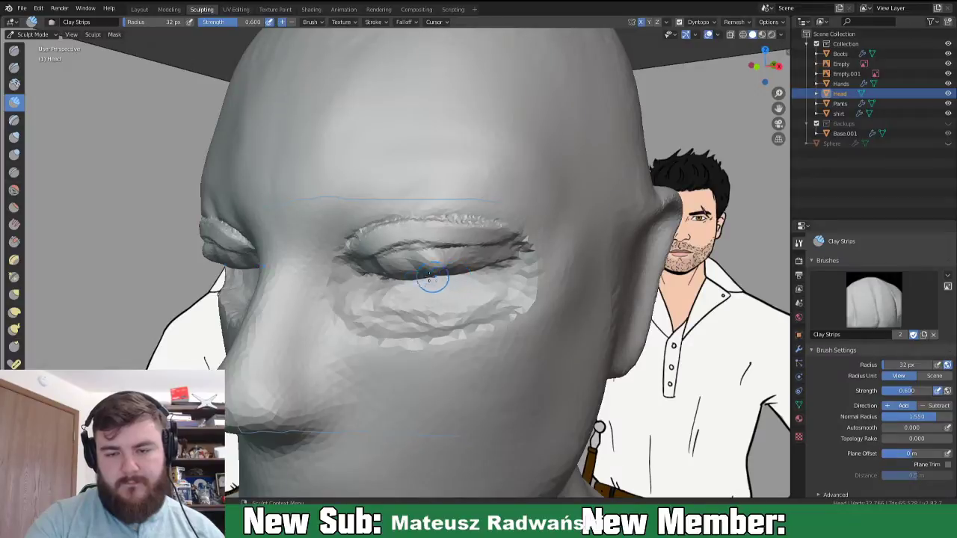
- Pull the upper eyelid edges into shape with the Grab brush at a 107 px radius and show the Sphere eyeballs again
key(g)
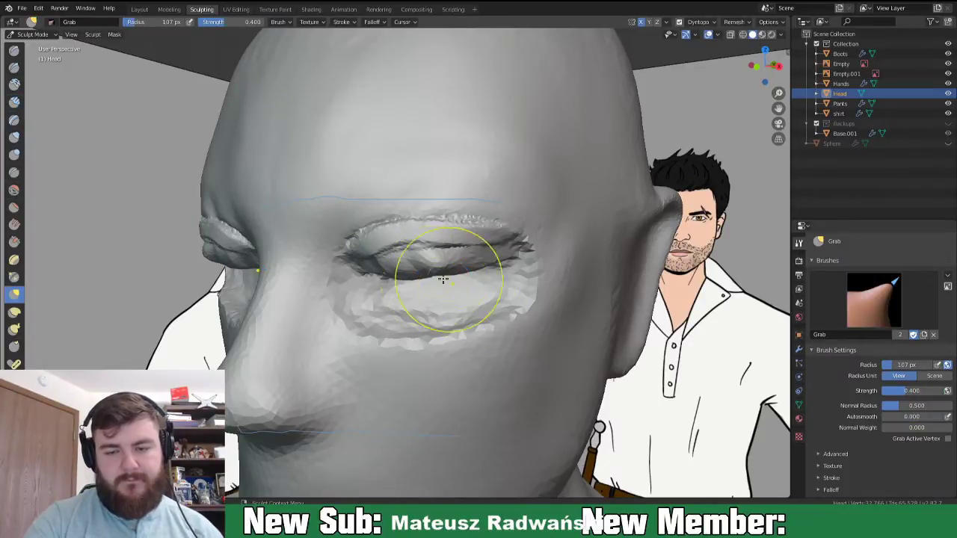
mouse_move(417, 270)
mouse_down()
mouse_move(404, 248)
mouse_move(484, 261)
mouse_move(406, 282)
mouse_move(406, 246)
mouse_move(367, 267)
mouse_move(400, 273)
mouse_up()
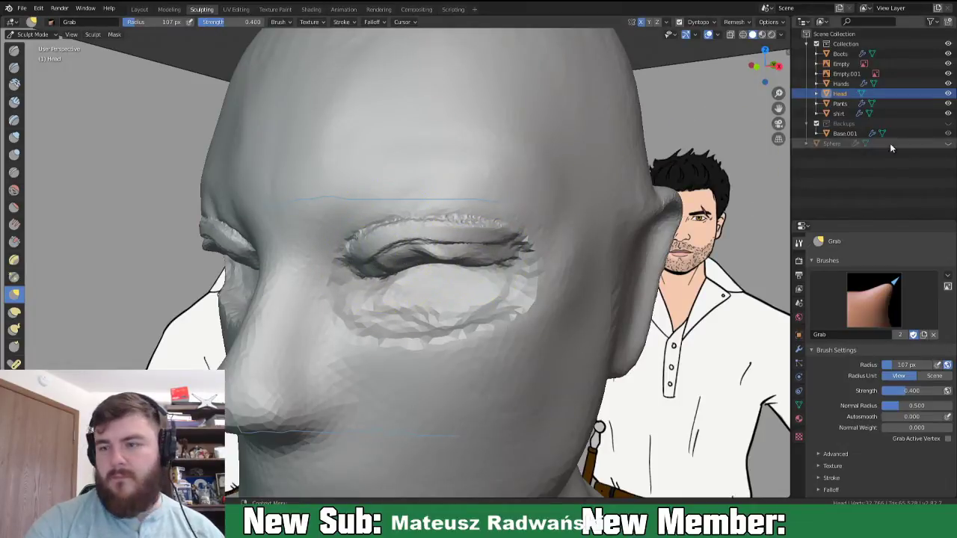
click(948, 143)
middle_drag(497, 264, 465, 242)
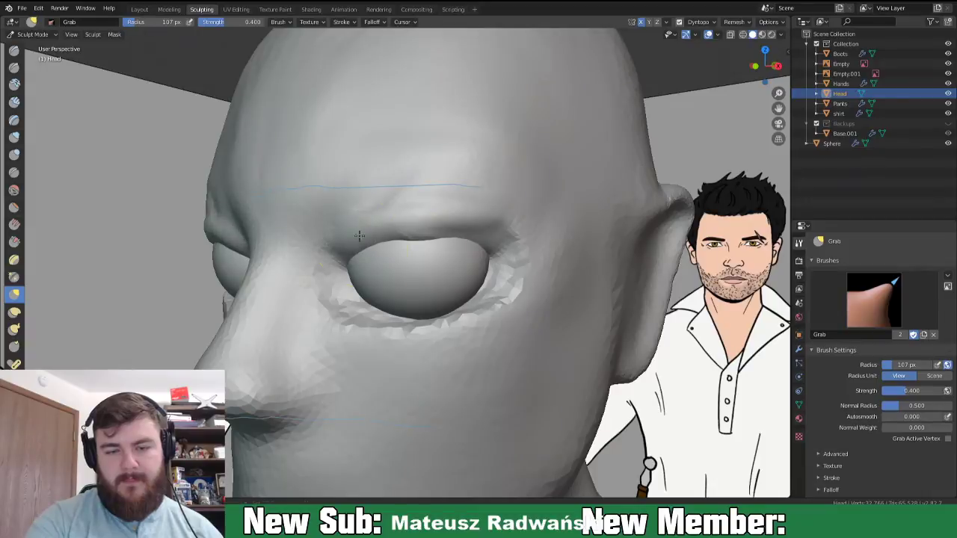
- Move the outer eye corners and the lower socket rims against the eyeballs with the Grab brush at a 131 px radius
key(f)
click(489, 239)
middle_drag(497, 240, 513, 236)
drag(505, 231, 526, 231)
mouse_move(519, 235)
middle_down()
mouse_move(454, 222)
mouse_move(487, 231)
middle_up()
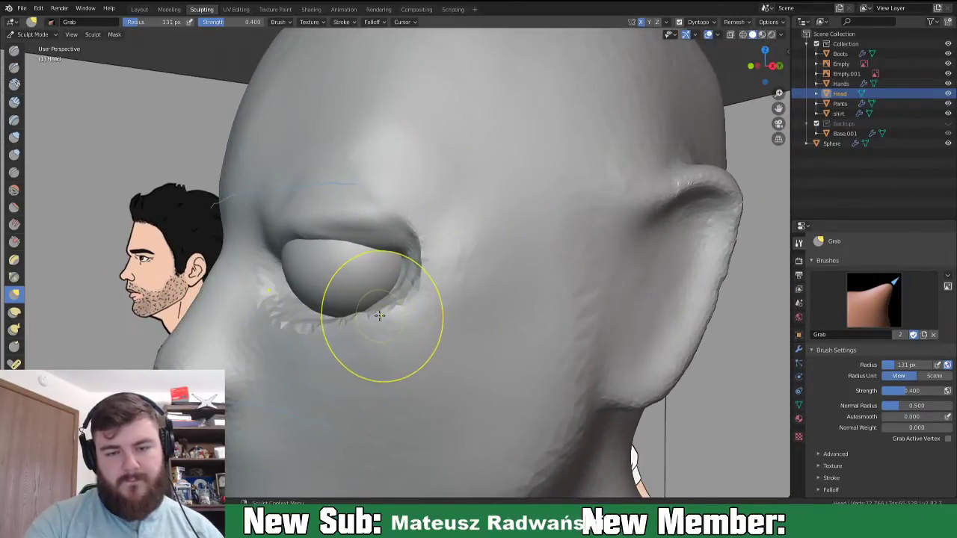
drag(378, 325, 393, 304)
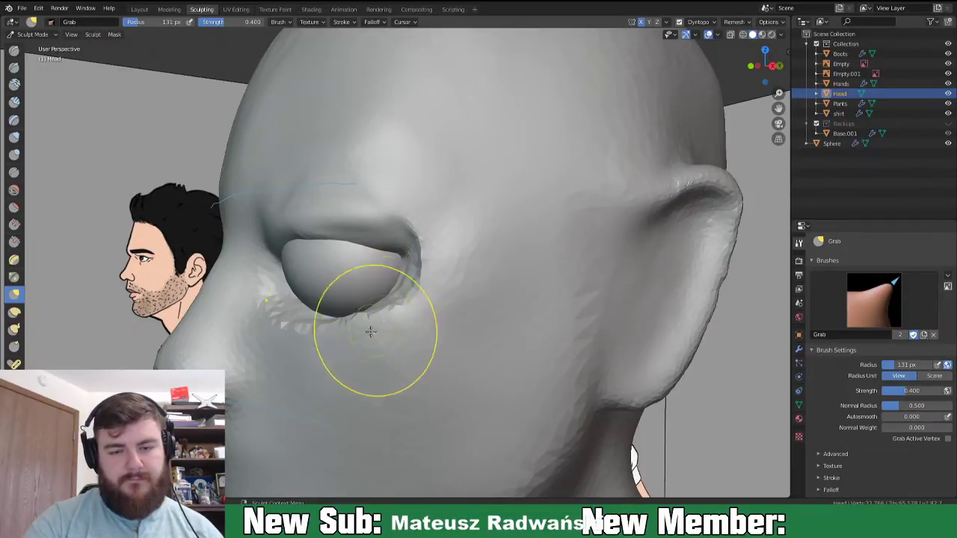
- Switch to the Draw brush at a 38 px radius and smooth the jagged rims below the eyeballs
click(13, 49)
mouse_move(286, 196)
middle_down()
mouse_move(471, 329)
mouse_move(506, 367)
mouse_move(494, 361)
mouse_move(519, 346)
middle_up()
key(f)
click(464, 378)
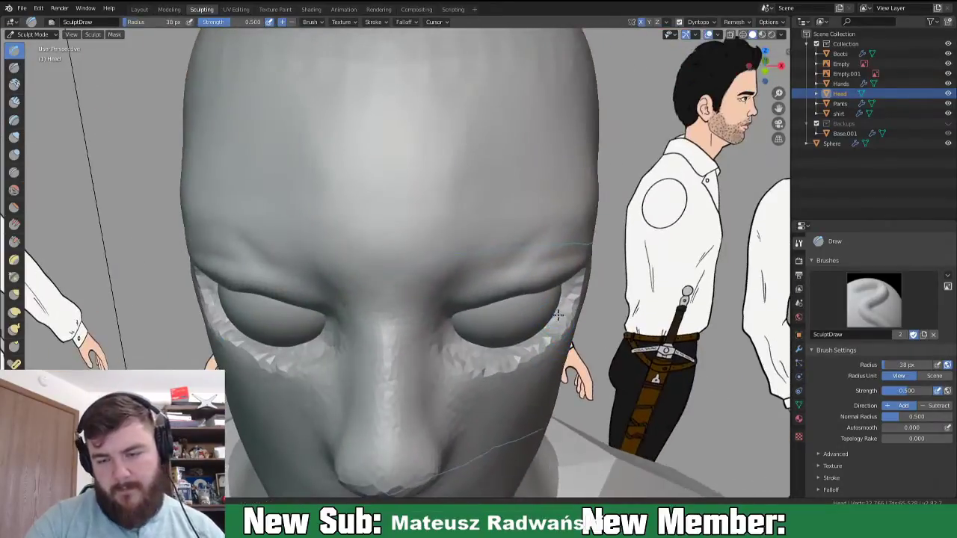
mouse_move(535, 335)
shift+mouse_down()
mouse_move(486, 361)
mouse_move(528, 342)
mouse_move(483, 353)
mouse_move(560, 319)
shift+mouse_up()
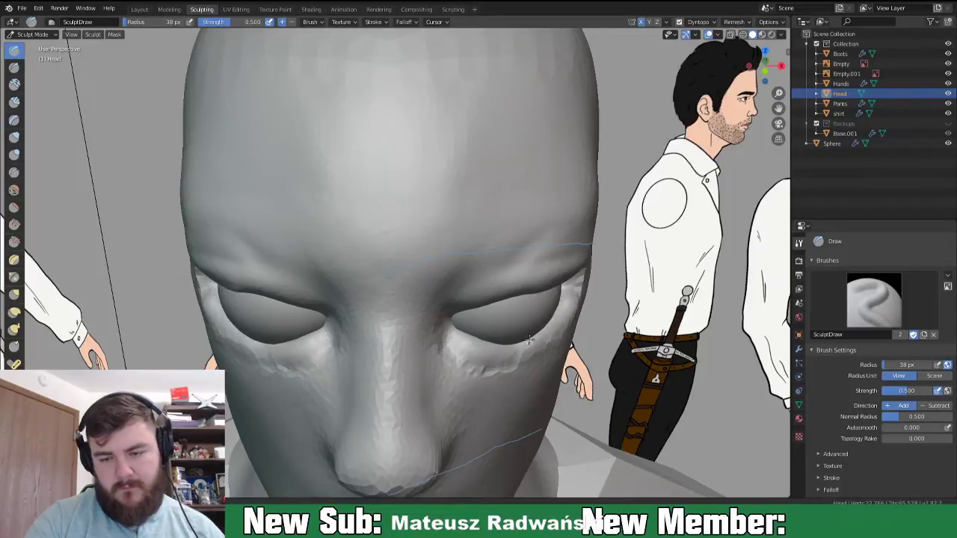
- Build up and smooth the lower eyelids from the outer to the inner corners with the Draw brush
middle_drag(521, 348, 535, 314)
mouse_move(545, 293)
shift+mouse_down()
mouse_move(494, 318)
mouse_move(437, 314)
mouse_move(408, 292)
mouse_move(451, 328)
shift+mouse_up()
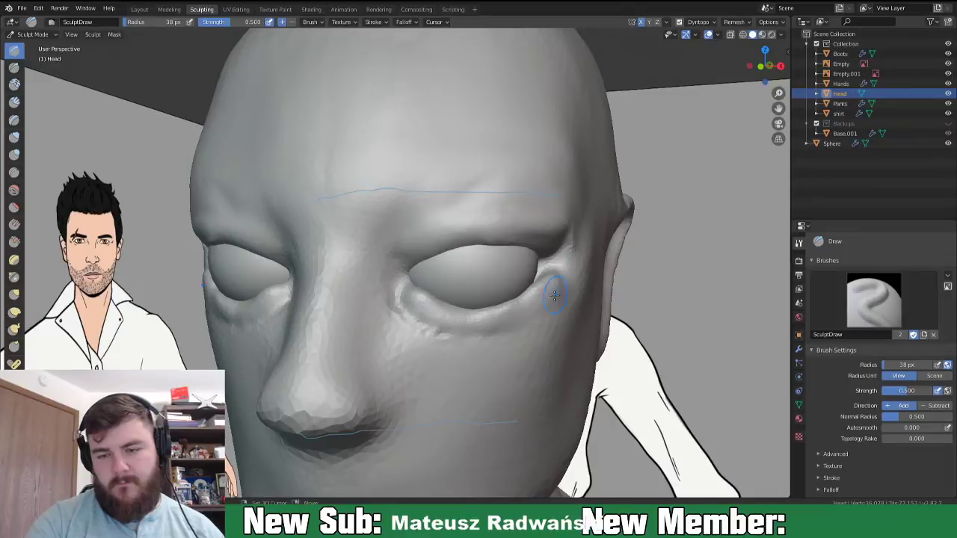
mouse_move(452, 310)
mouse_down()
mouse_move(482, 318)
mouse_move(459, 320)
mouse_move(408, 294)
mouse_up()
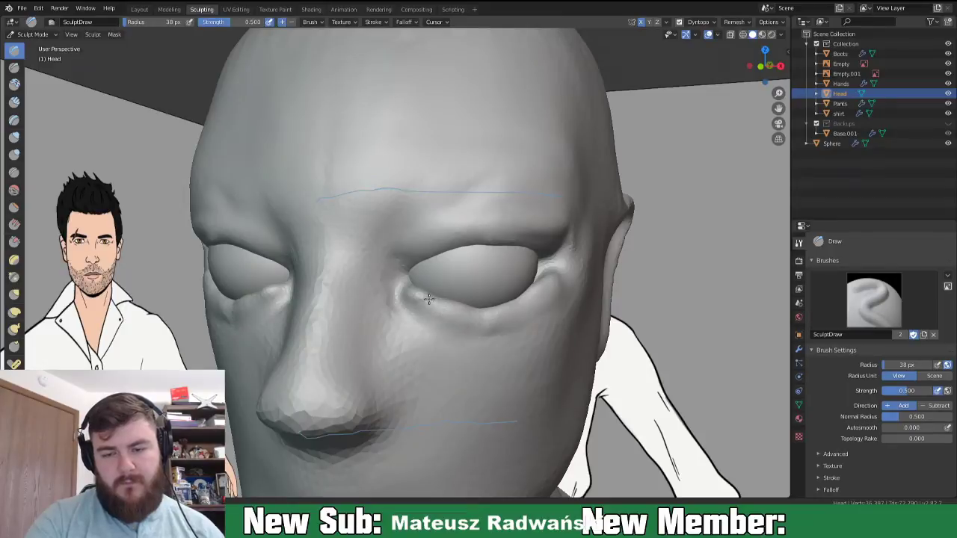
- Fit the lower eyelids and outer eye corners around the eyeballs with the Grab brush at an 86 px radius
key(g)
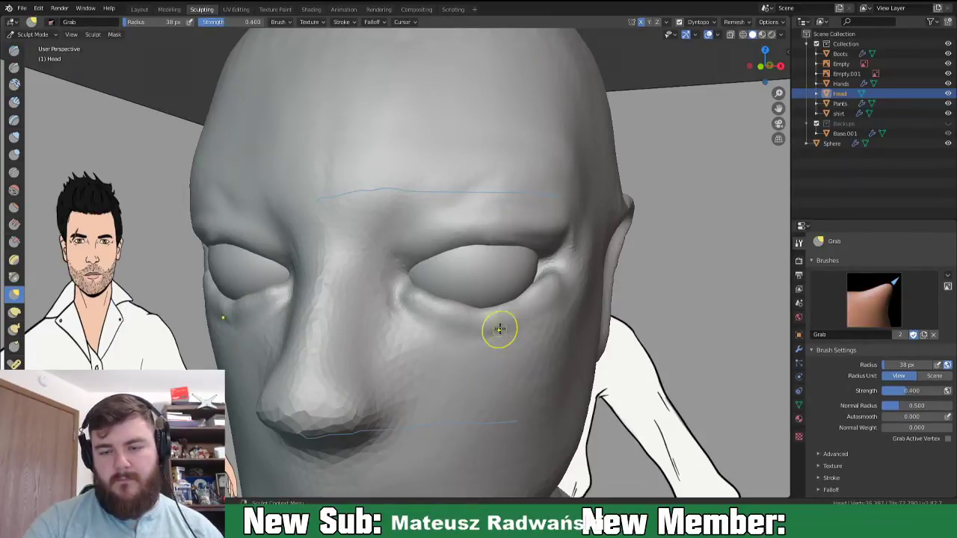
mouse_move(504, 324)
middle_down()
mouse_move(519, 307)
mouse_move(476, 254)
middle_up()
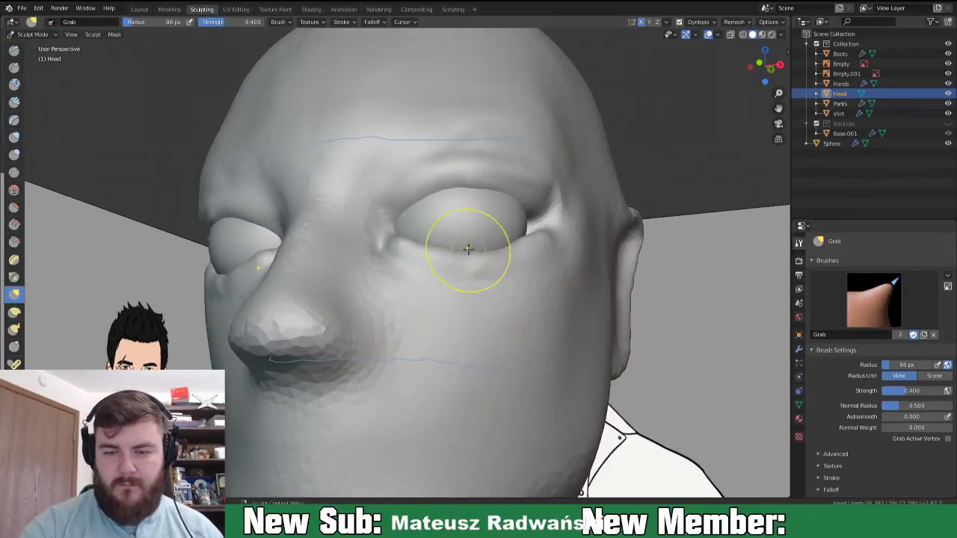
mouse_move(464, 256)
mouse_down()
mouse_move(554, 235)
mouse_move(540, 209)
mouse_up()
mouse_move(534, 182)
middle_down()
mouse_move(495, 237)
mouse_move(451, 235)
mouse_move(466, 237)
middle_up()
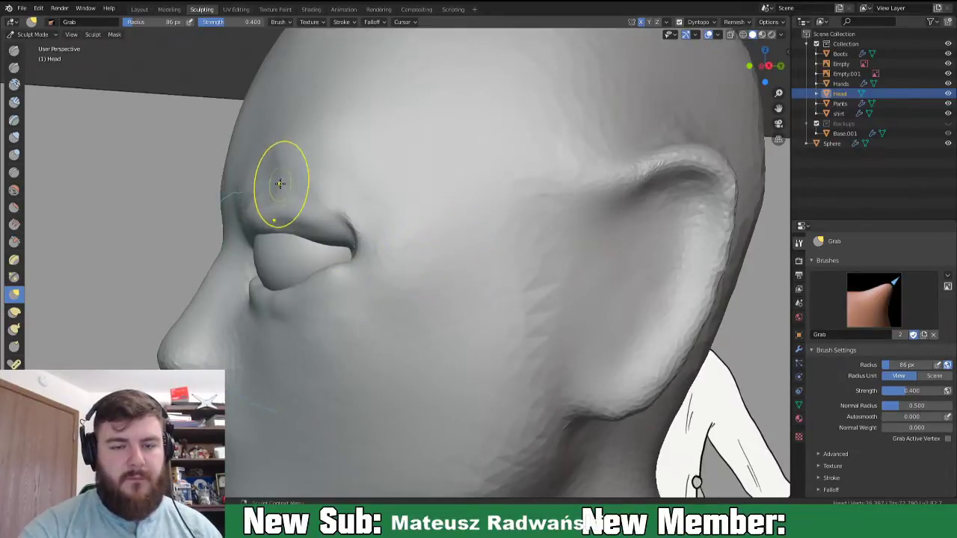
- Add volume to the brows above the eyes with the Clay Strips brush at an 86 px radius and smooth it into the forehead
click(14, 103)
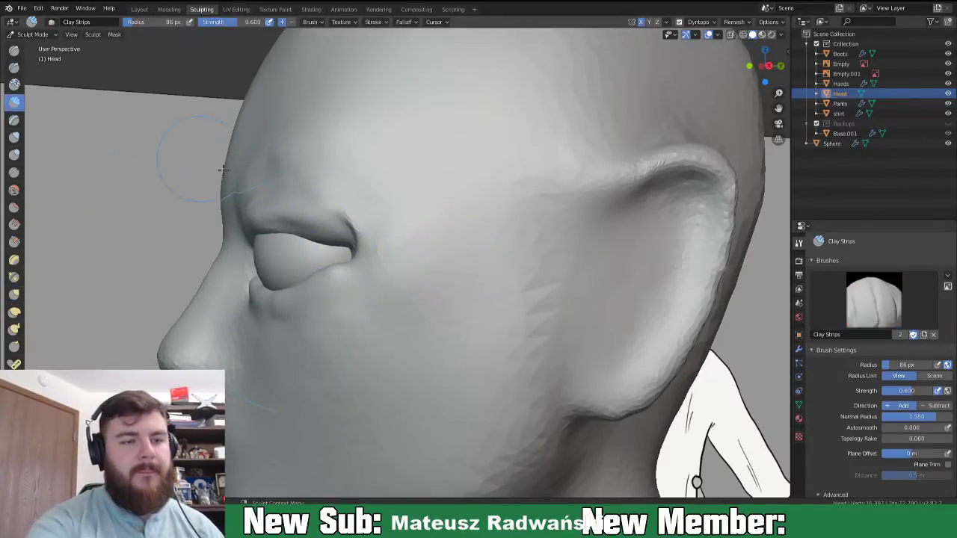
middle_drag(419, 254, 501, 252)
mouse_move(494, 222)
mouse_down()
mouse_move(390, 221)
mouse_move(500, 222)
mouse_up()
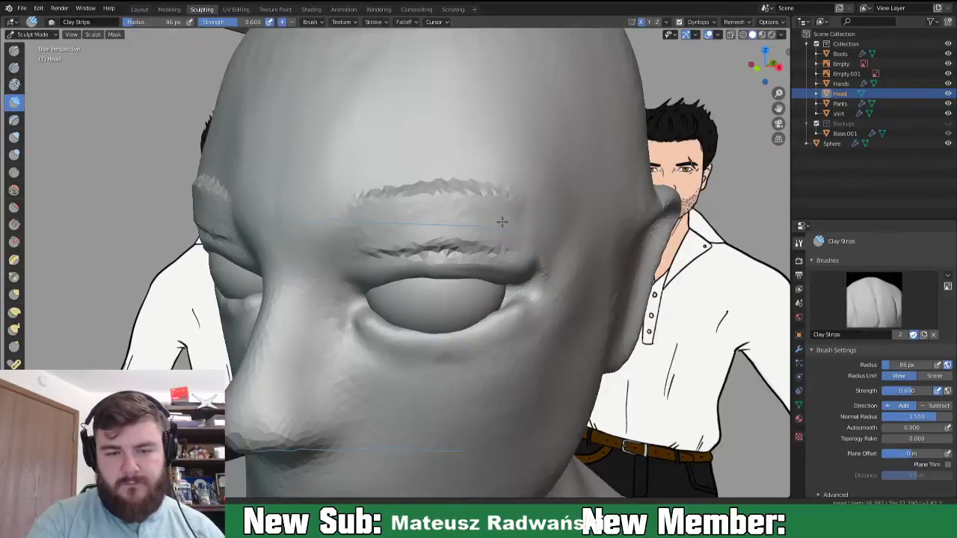
mouse_move(365, 221)
mouse_down()
mouse_move(324, 240)
mouse_move(524, 222)
mouse_move(478, 222)
mouse_move(404, 194)
mouse_move(528, 197)
mouse_up()
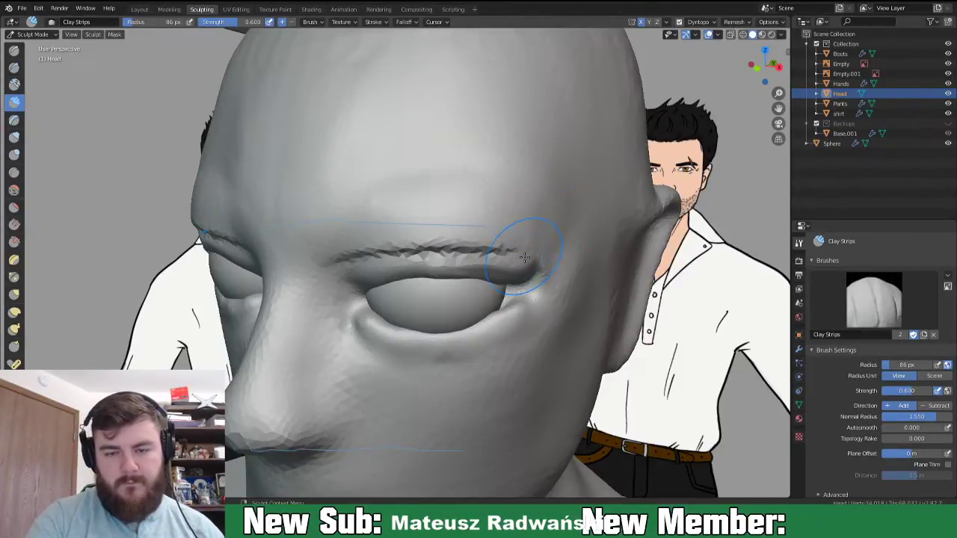
- Carve the fold between the brows and upper eyelids with the Crease brush at a 26 px radius
key(shift+c)
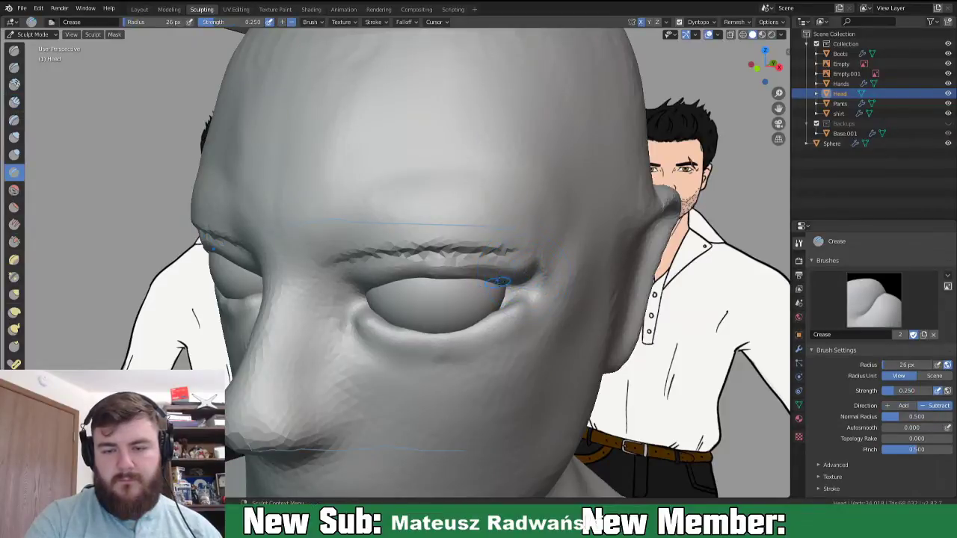
middle_drag(496, 281, 551, 259)
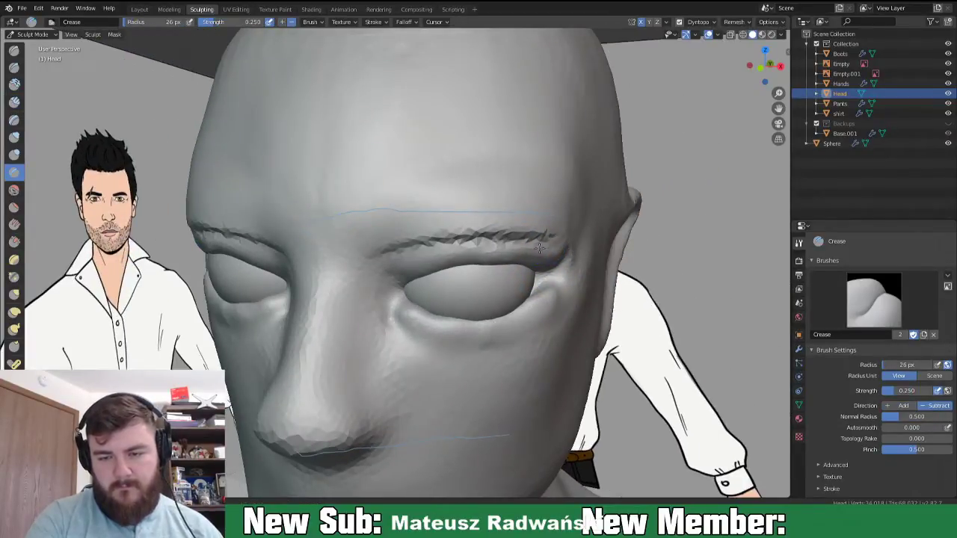
mouse_move(503, 242)
mouse_down()
mouse_move(428, 247)
mouse_move(387, 275)
mouse_up()
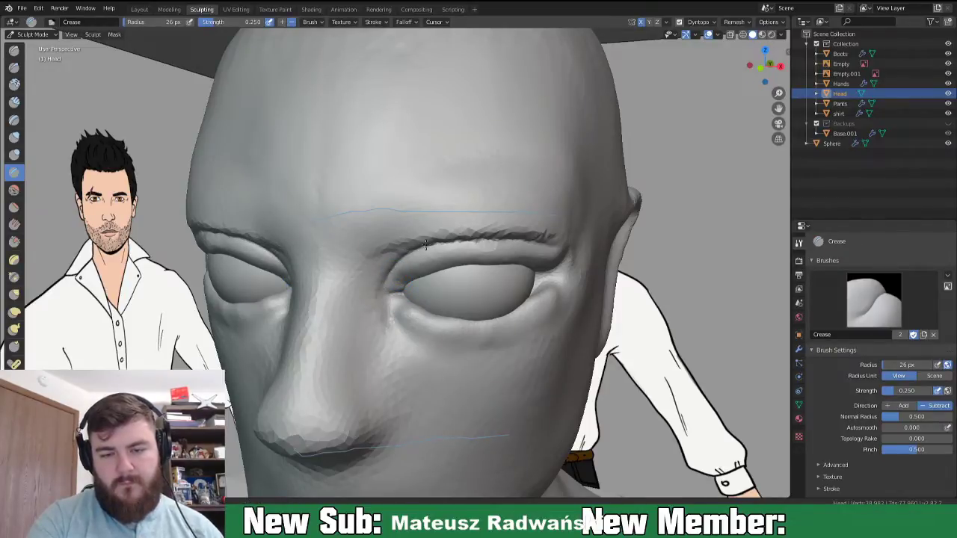
mouse_move(488, 238)
mouse_down()
mouse_move(433, 244)
mouse_move(544, 245)
mouse_up()
- Crease the outer eye corners and the fold beneath the lower eyelids with the Crease brush
mouse_move(548, 260)
middle_down()
mouse_move(464, 247)
mouse_move(428, 254)
mouse_move(367, 286)
mouse_move(423, 273)
middle_up()
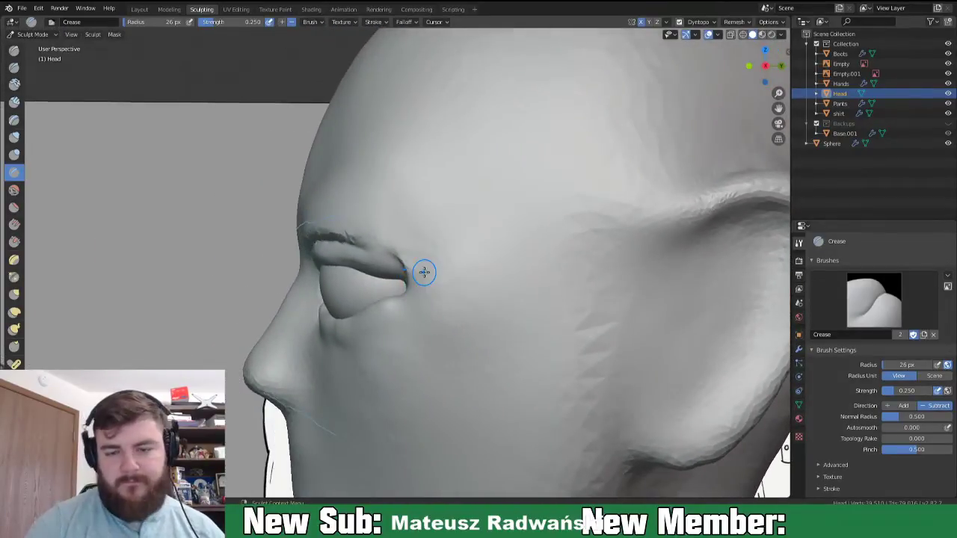
scroll(322, 344, up, 10)
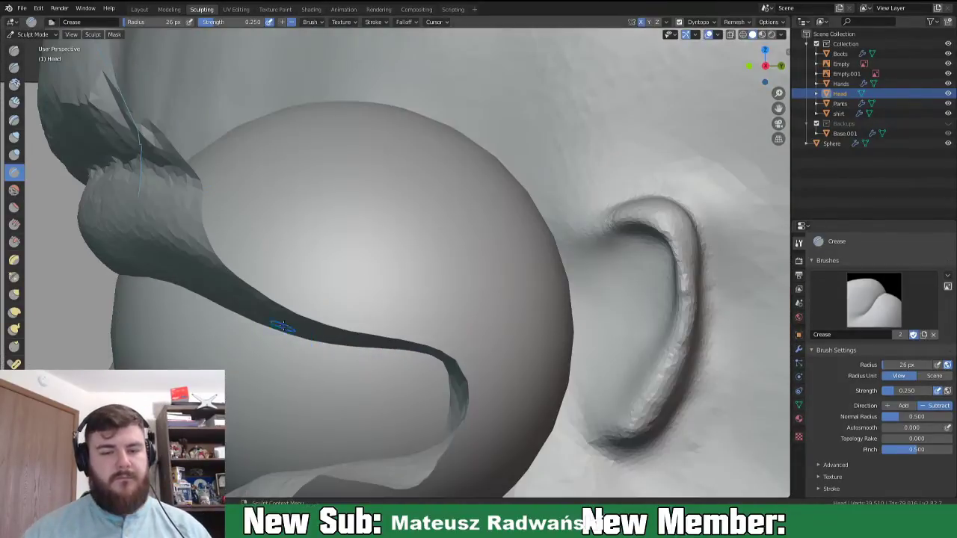
scroll(281, 329, down, 9)
shift+middle_drag(318, 332, 349, 310)
middle_drag(490, 342, 548, 350)
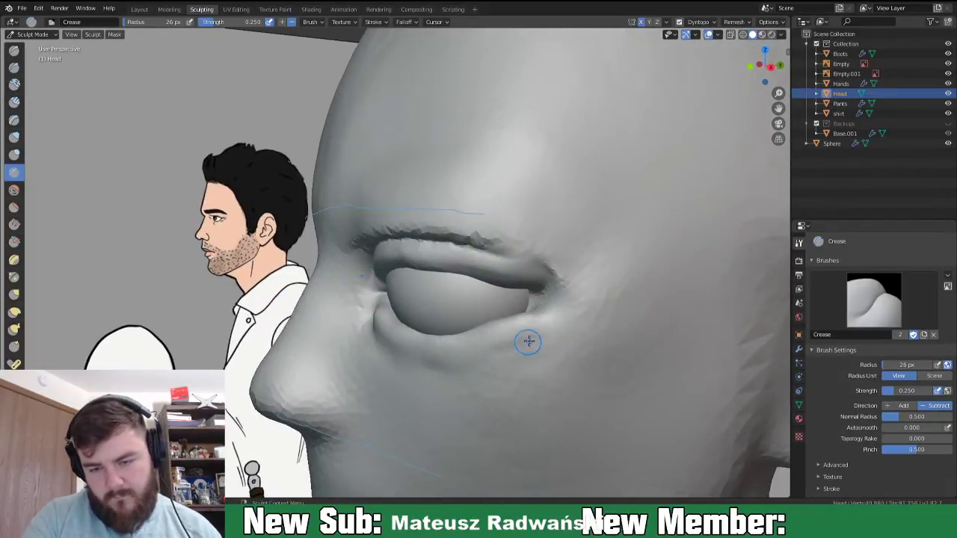
drag(496, 358, 553, 332)
middle_drag(588, 340, 587, 319)
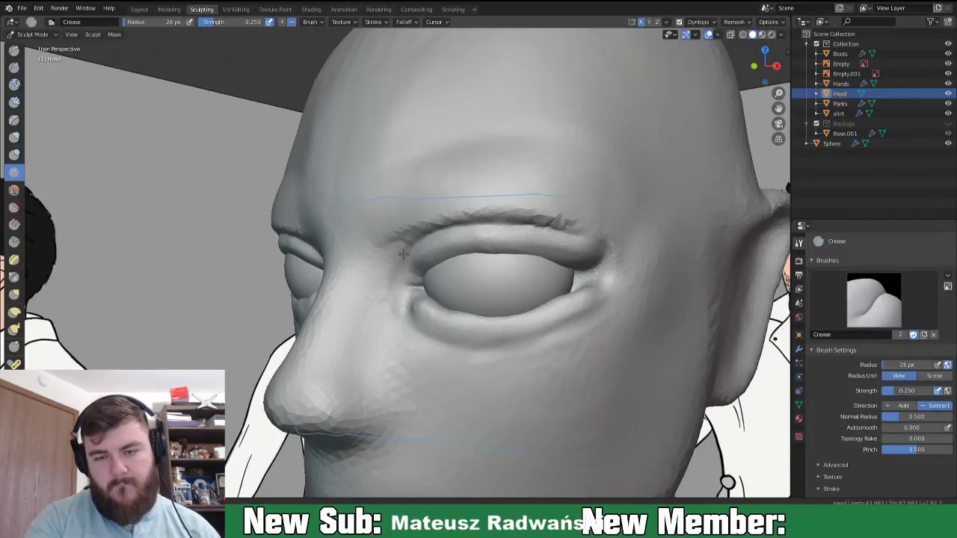
- Adjust the upper eyelid edges and outer corners around the eyeballs with the Grab brush at a 57 px radius
key(g)
key(f)
click(583, 280)
drag(578, 268, 574, 268)
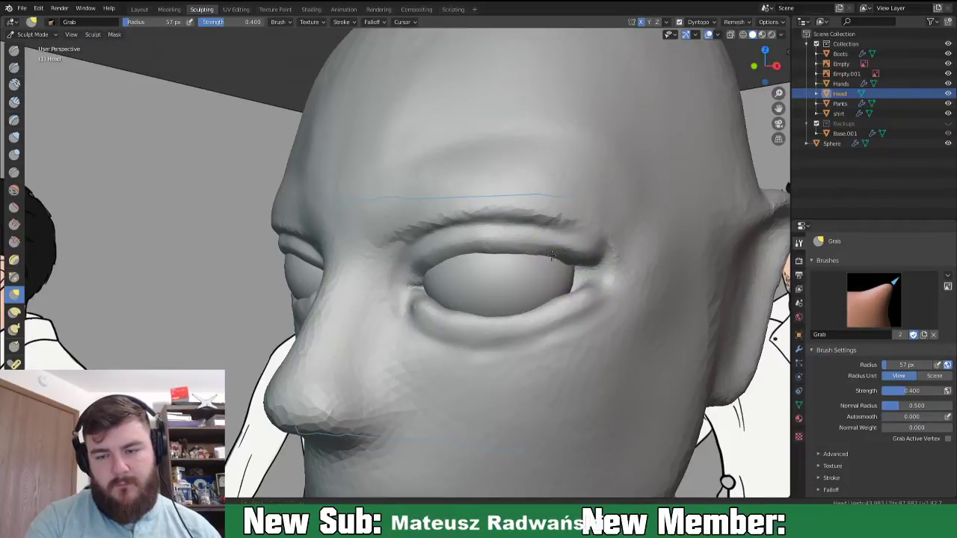
middle_drag(423, 257, 384, 261)
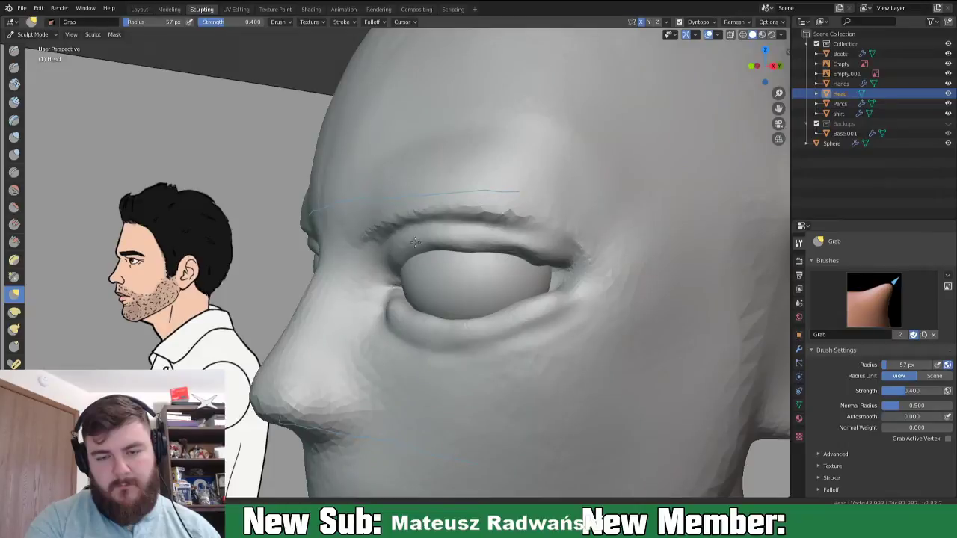
mouse_move(534, 256)
middle_down()
mouse_move(366, 267)
mouse_move(444, 282)
middle_up()
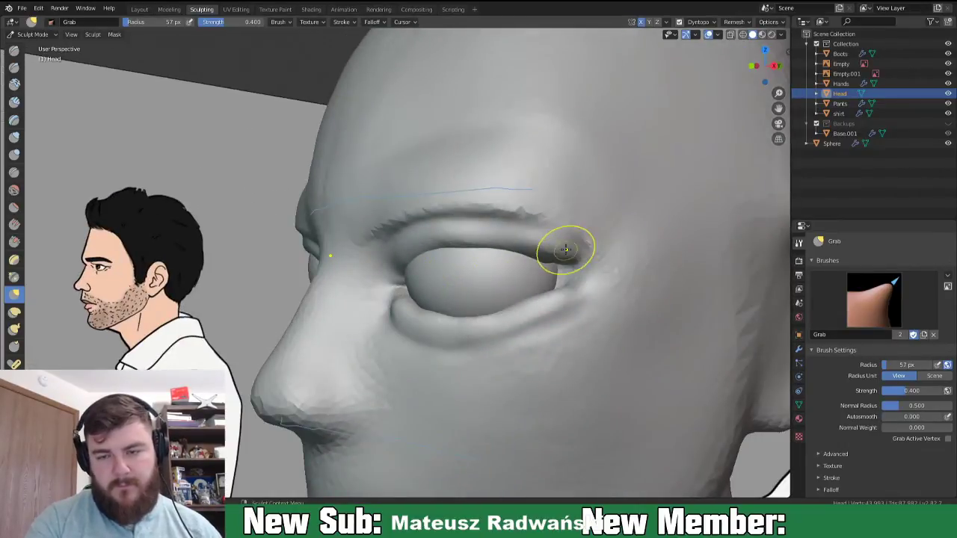
- Deepen the fold above the upper eyelids toward the outer eye corners with the Crease brush at a 30 px radius
key(shift+c)
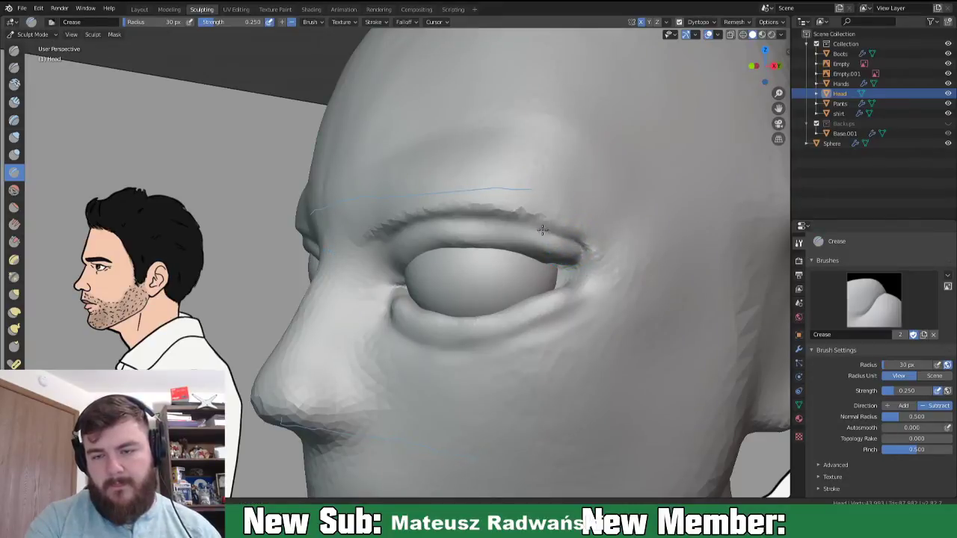
drag(557, 234, 513, 225)
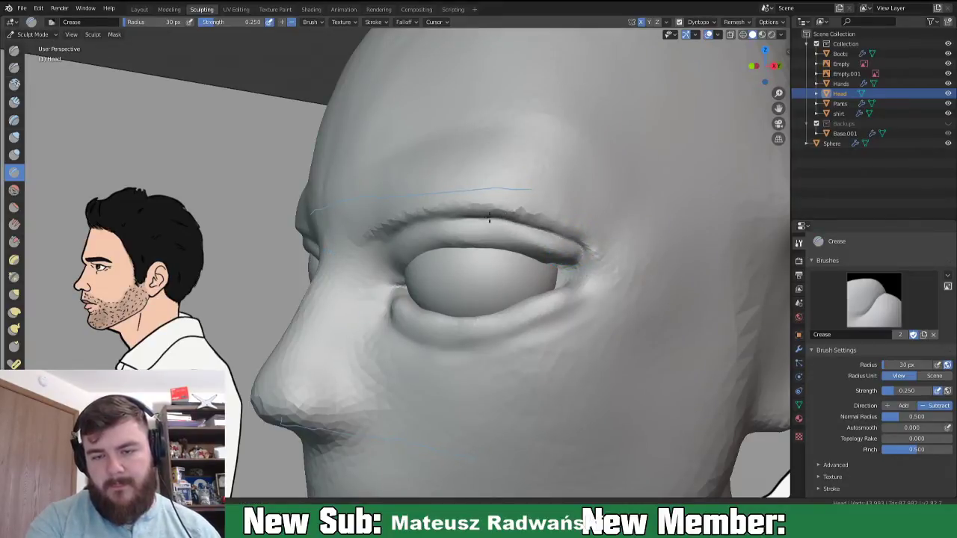
middle_drag(424, 232, 509, 246)
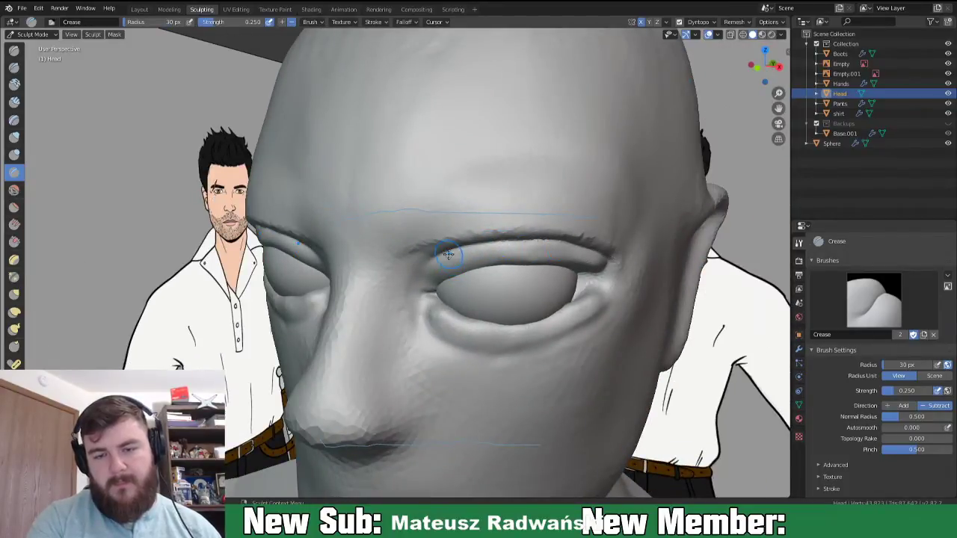
middle_drag(545, 277, 576, 244)
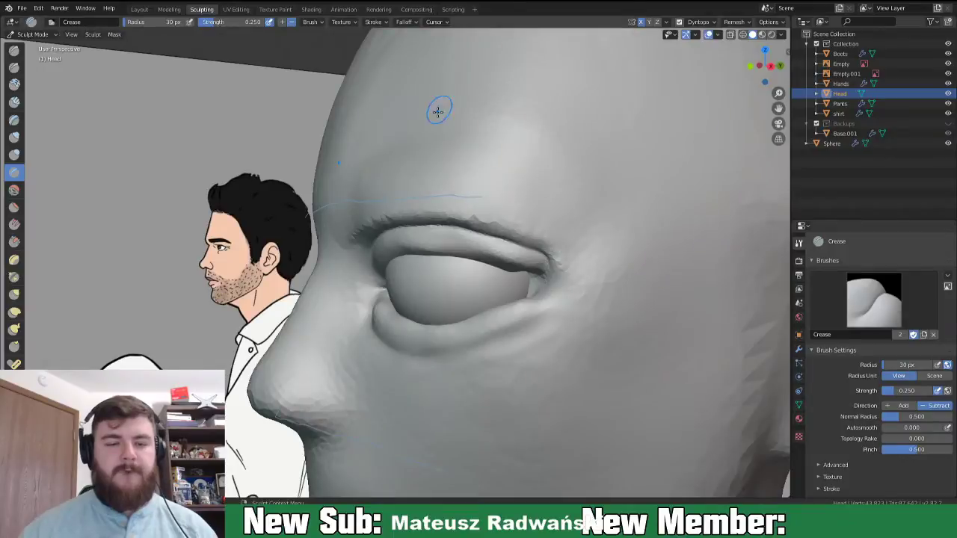
- Pull the outer eye corners inward closer to the eyeballs with the Grab brush at a 132 px radius
scroll(438, 113, down, 12)
middle_drag(478, 342, 549, 337)
scroll(434, 323, up, 2)
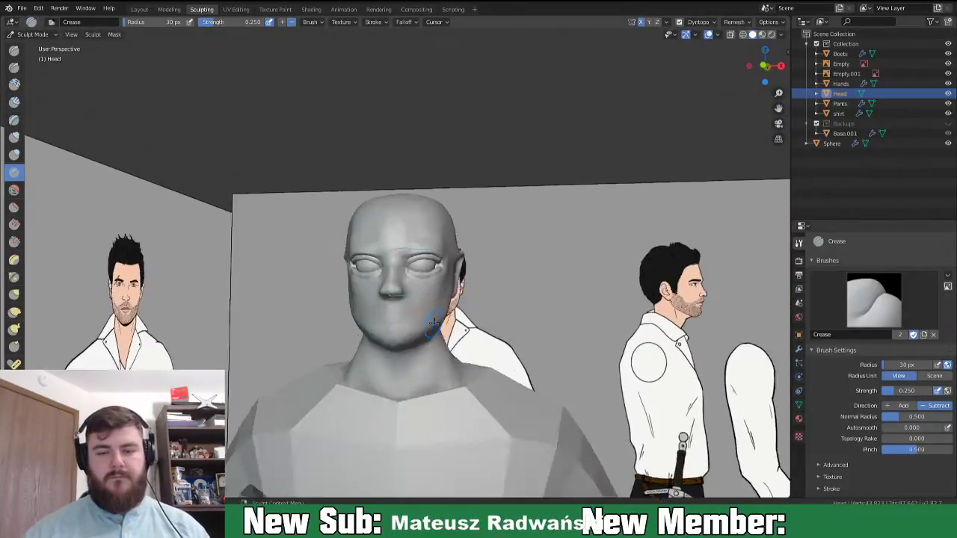
scroll(434, 323, up, 4)
key(g)
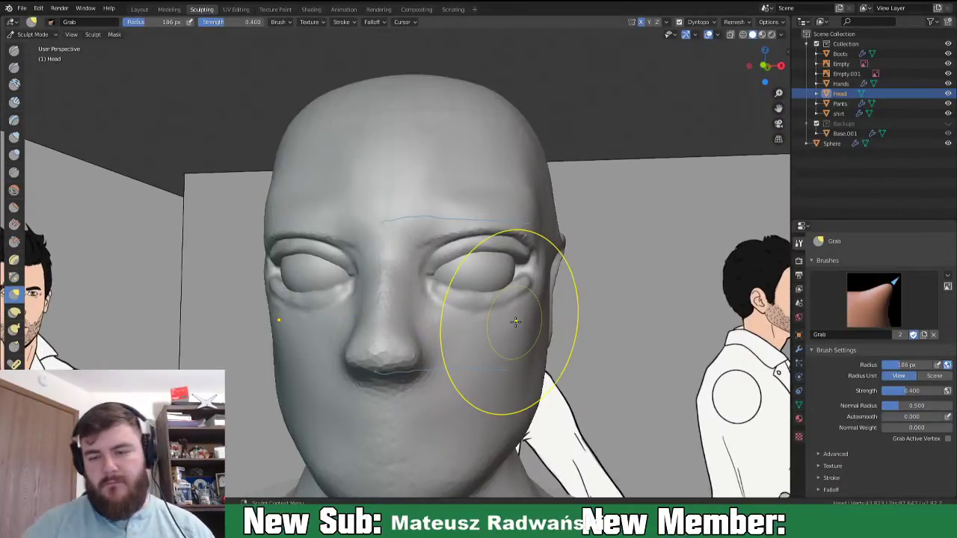
key(f)
click(542, 255)
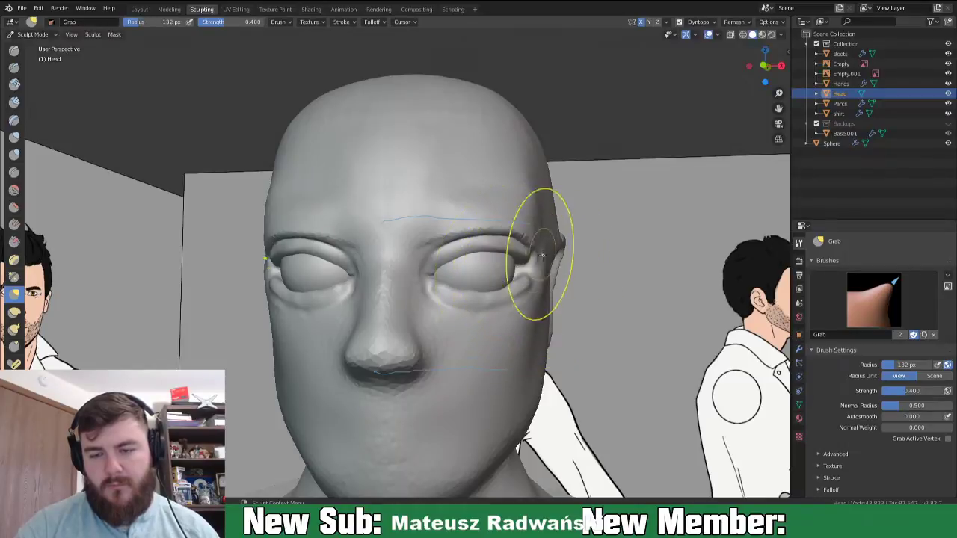
drag(523, 255, 519, 272)
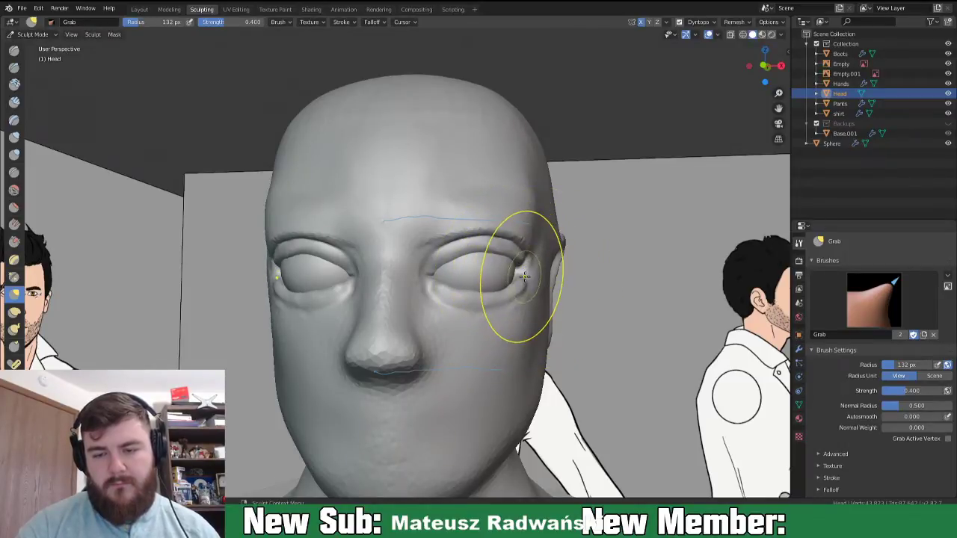
- Refine the outer eyelid corners around the eyeballs with the Grab brush at an 82 px radius
middle_drag(530, 283, 513, 267)
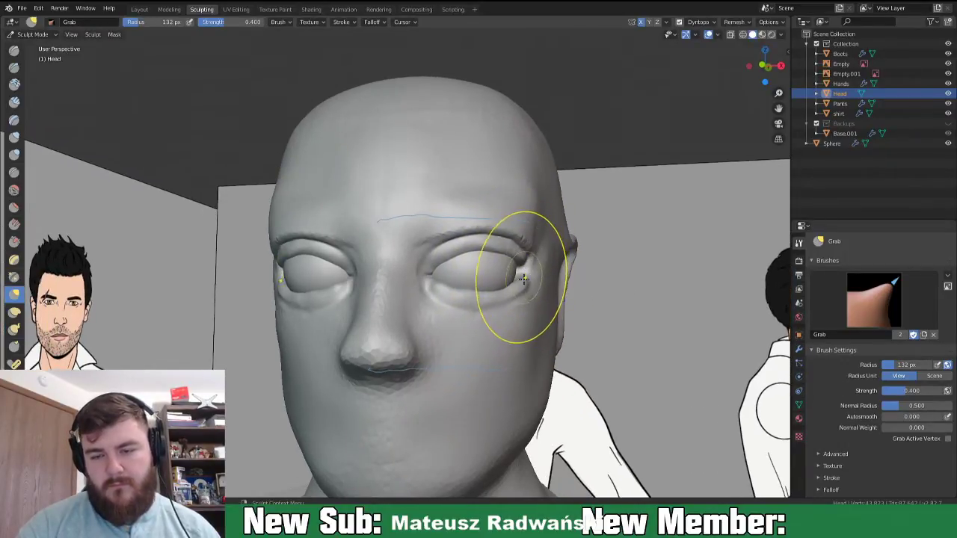
key(f)
click(531, 277)
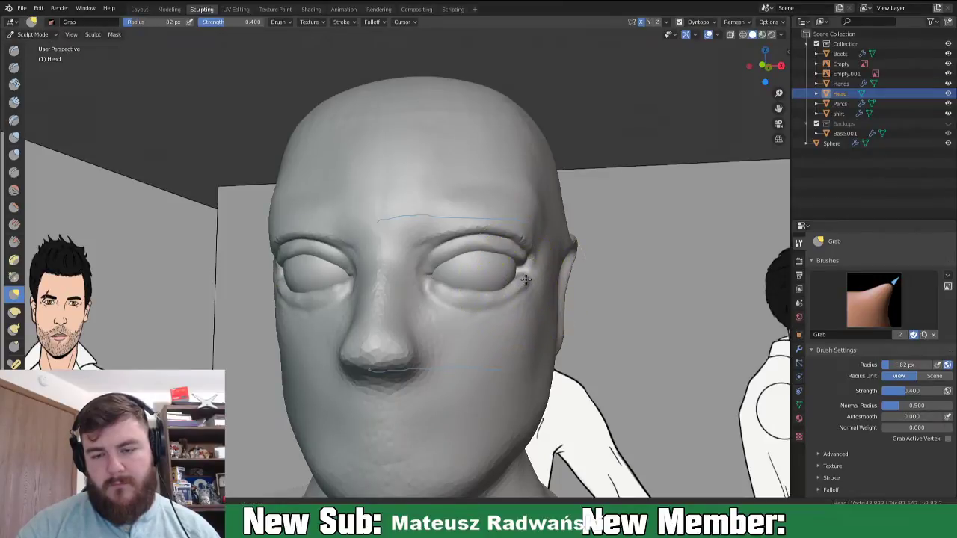
mouse_move(525, 264)
mouse_down()
mouse_move(505, 230)
mouse_move(467, 232)
mouse_up()
middle_drag(530, 292, 474, 269)
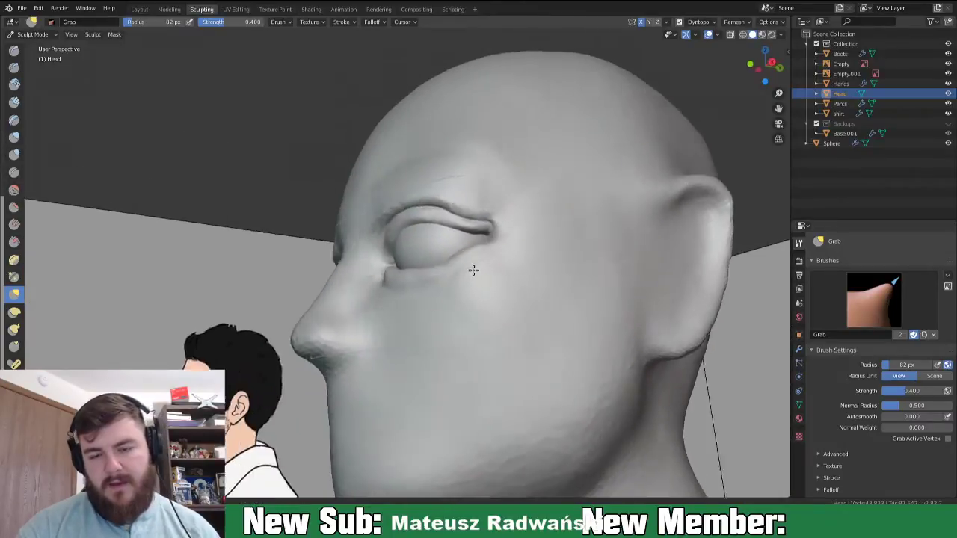
- Build up the nostril wings on both sides of the nose tip with the Inflate/Deflate brush at a 49 px radius
scroll(504, 381, down, 9)
middle_drag(463, 368, 513, 373)
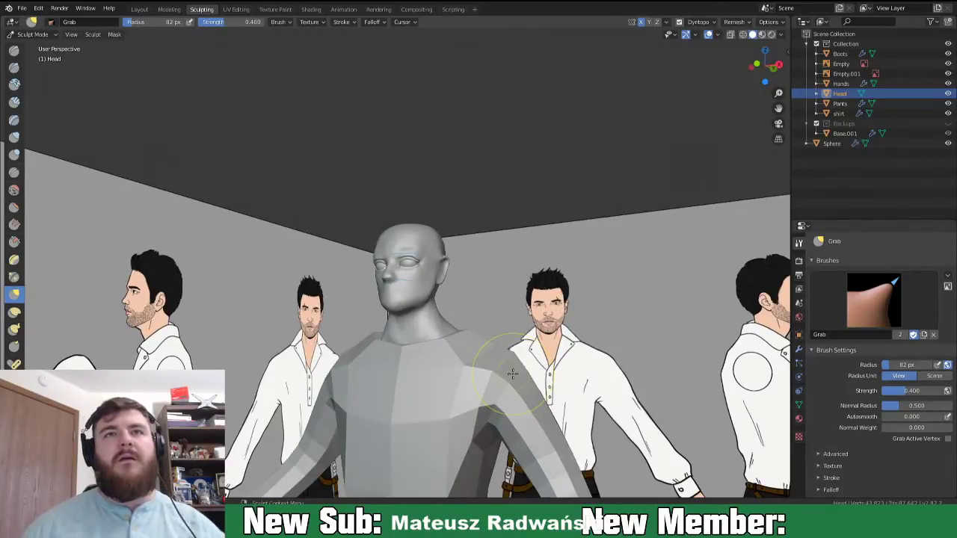
scroll(348, 306, up, 8)
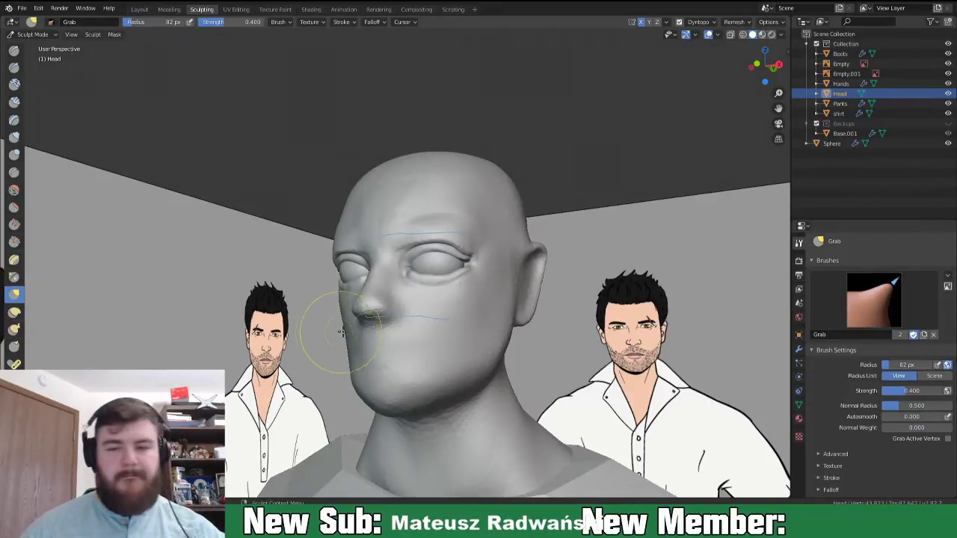
middle_drag(341, 332, 523, 314)
middle_drag(482, 366, 377, 376)
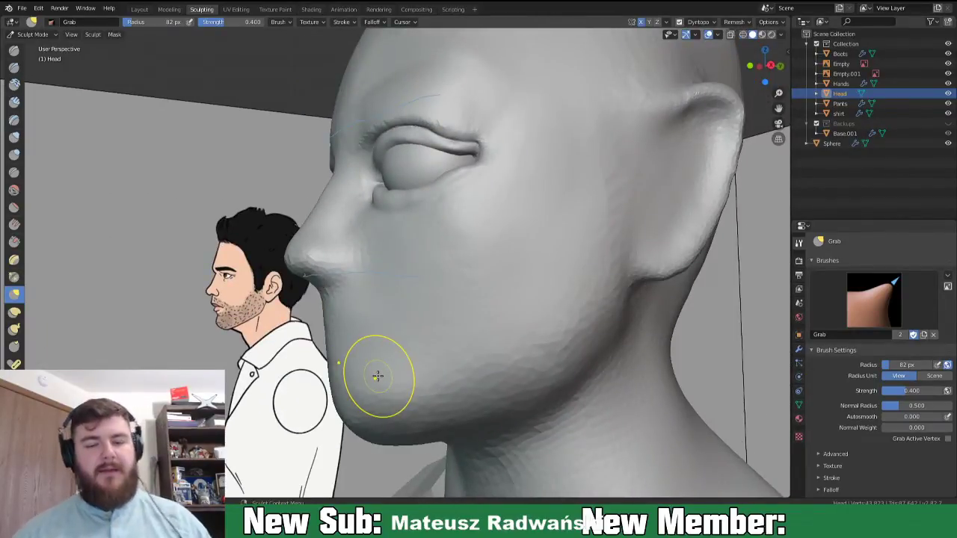
mouse_move(486, 320)
middle_down()
mouse_move(531, 333)
mouse_move(503, 342)
mouse_move(468, 325)
mouse_move(516, 340)
middle_up()
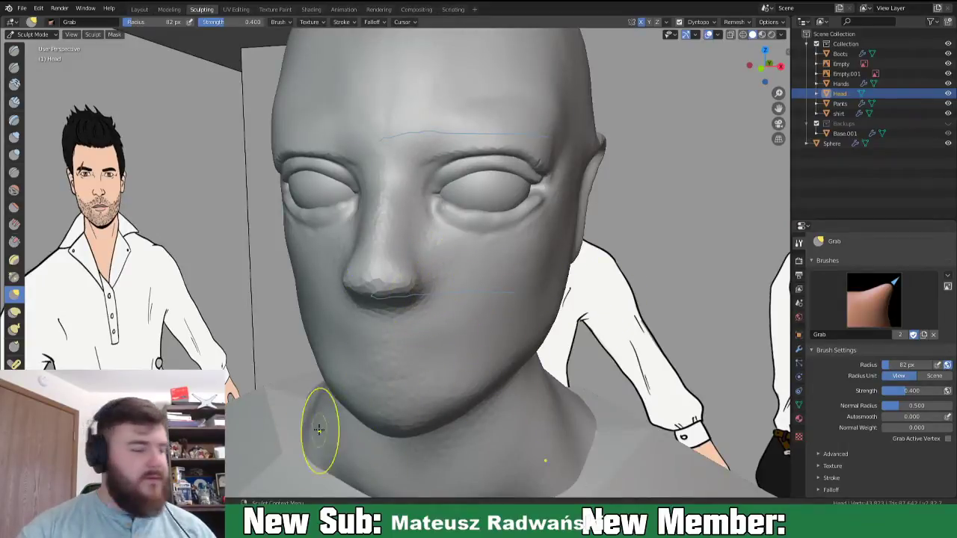
key(i)
key(f)
click(417, 284)
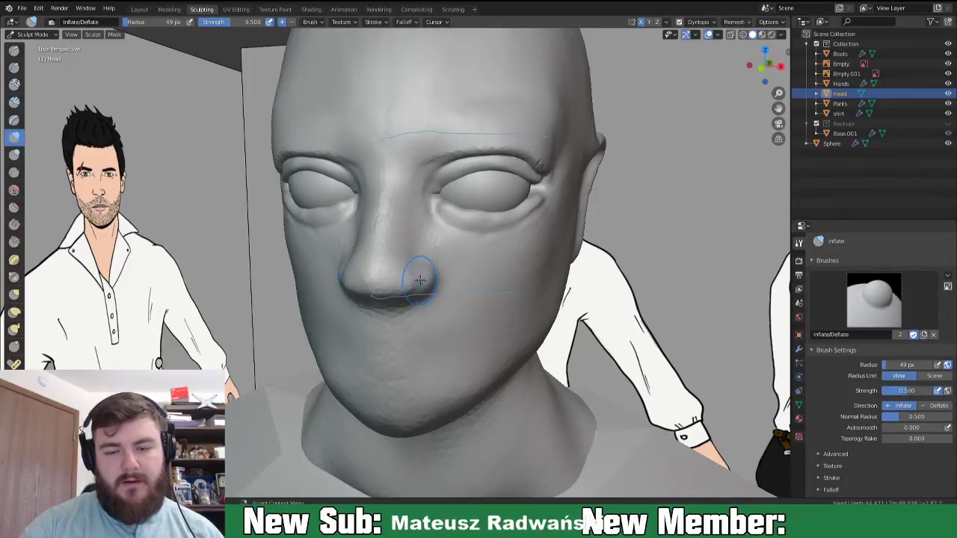
key(g)
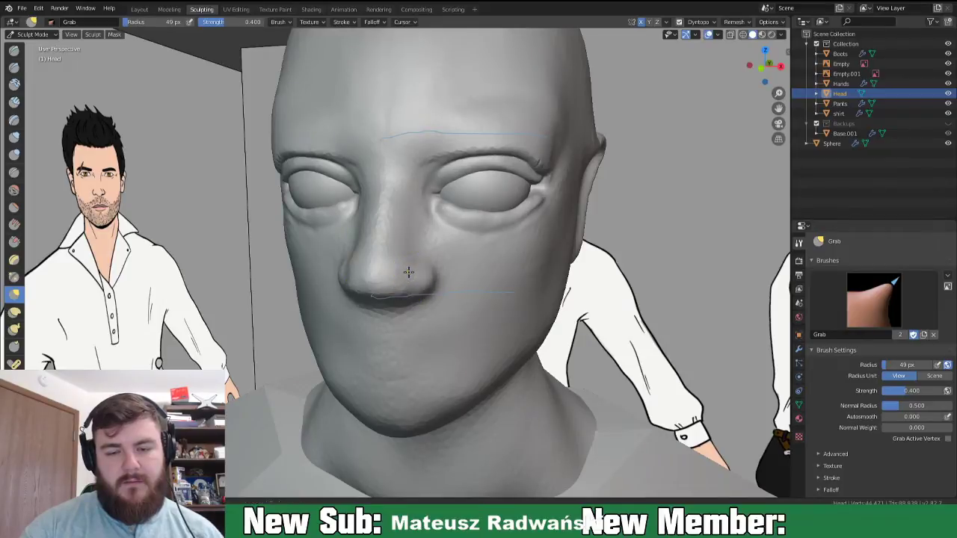
mouse_move(423, 267)
middle_down()
mouse_move(397, 256)
mouse_move(412, 273)
mouse_move(483, 267)
mouse_move(481, 249)
middle_up()
mouse_move(438, 274)
middle_down()
mouse_move(385, 277)
mouse_move(331, 321)
mouse_move(338, 329)
middle_up()
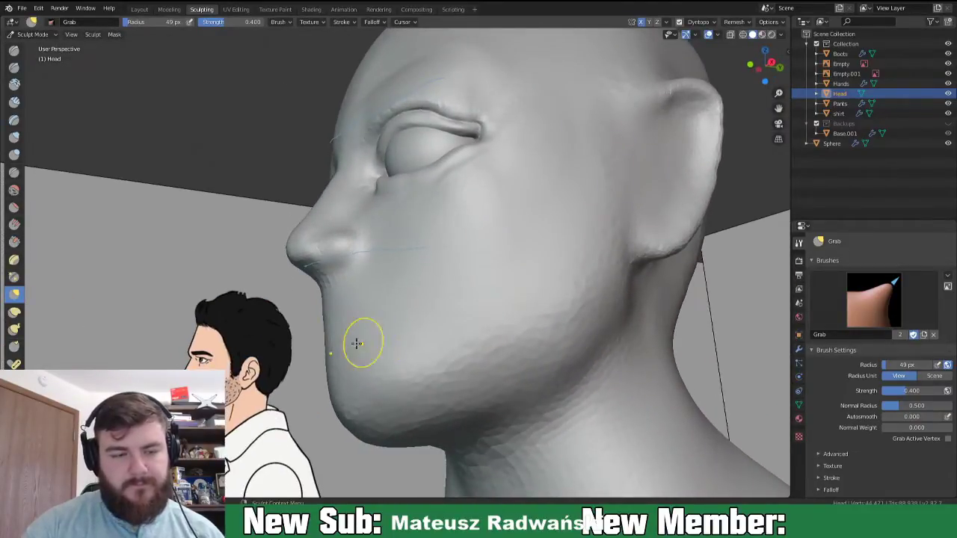
- Build up the mouth area between nose and chin with the Clay Strips brush at a 49 px radius and smooth it
click(14, 102)
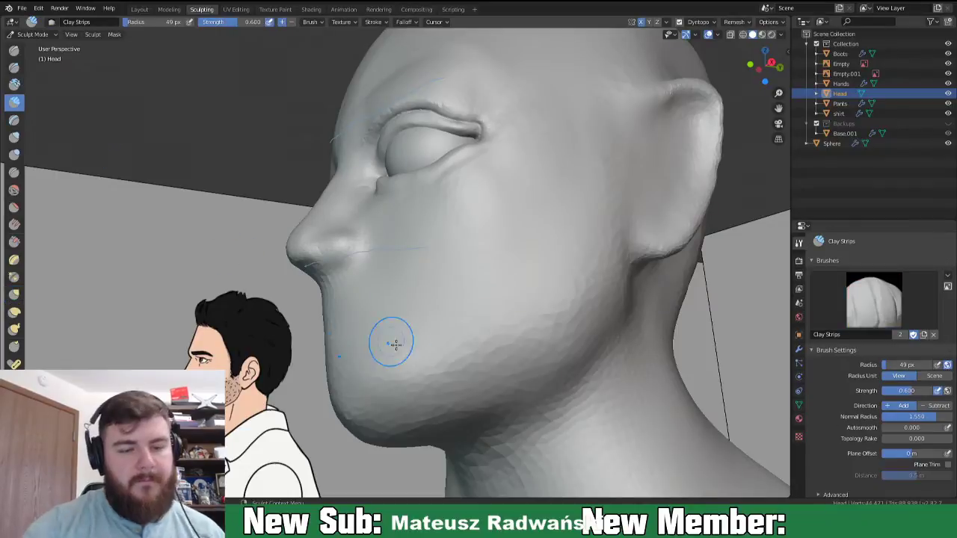
mouse_move(397, 374)
middle_down()
mouse_move(436, 361)
mouse_move(382, 286)
middle_up()
mouse_move(380, 284)
mouse_down()
mouse_move(380, 304)
mouse_move(411, 321)
mouse_move(389, 307)
mouse_move(376, 312)
mouse_move(399, 277)
mouse_move(430, 317)
mouse_move(448, 305)
mouse_up()
drag(383, 317, 379, 305)
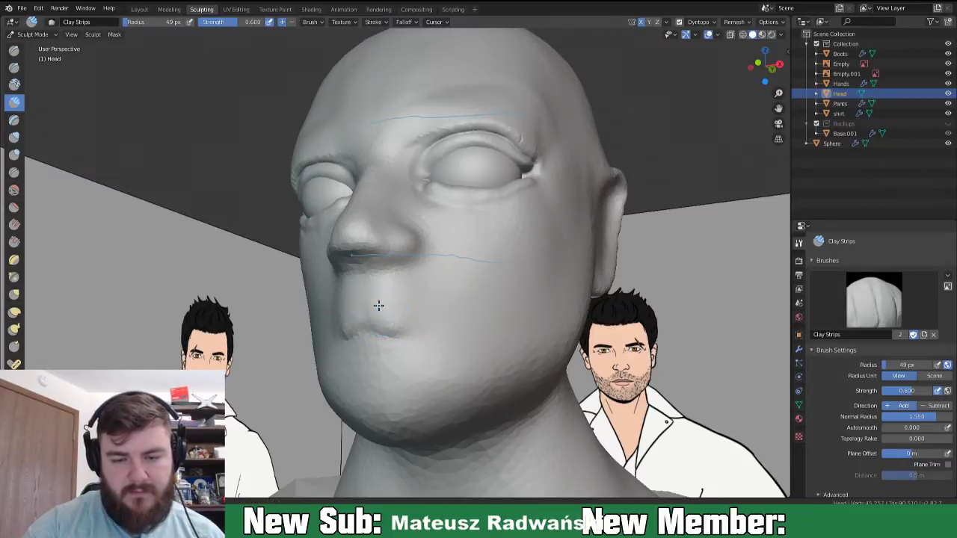
drag(385, 342, 386, 346)
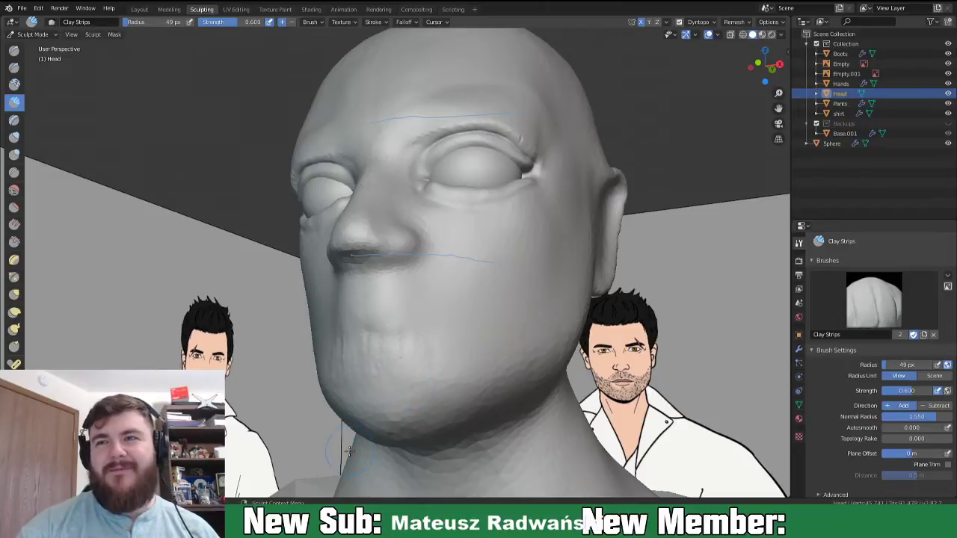
mouse_move(386, 343)
mouse_down()
mouse_move(373, 363)
mouse_move(419, 356)
mouse_move(426, 367)
mouse_up()
shift+drag(374, 331, 417, 368)
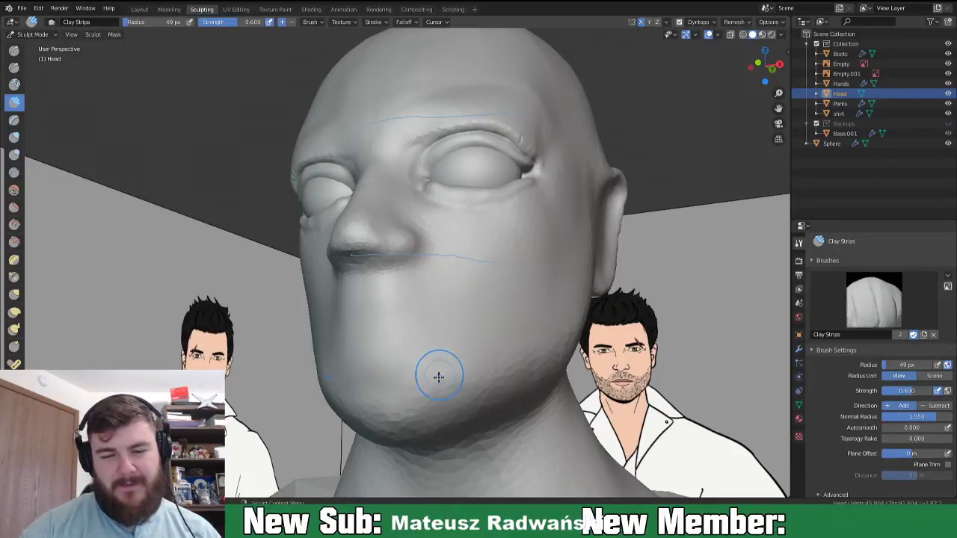
- Pull the mouth area forward in profile with the Grab brush at an 87 px radius
middle_drag(438, 376, 356, 372)
mouse_move(371, 423)
middle_down()
mouse_move(388, 407)
mouse_move(367, 391)
middle_up()
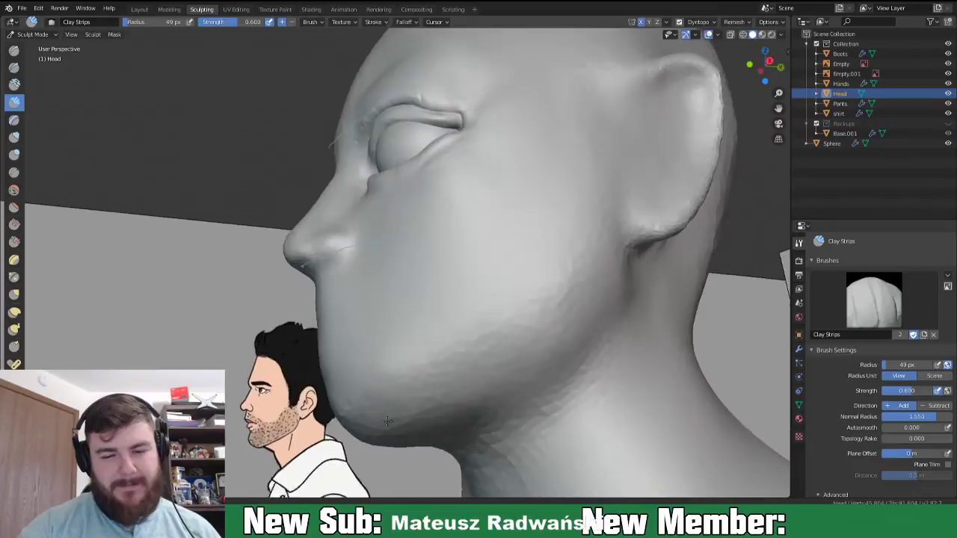
key(g)
key(f)
click(342, 330)
drag(325, 322, 317, 322)
mouse_move(347, 355)
middle_down()
mouse_move(373, 374)
mouse_move(447, 375)
middle_up()
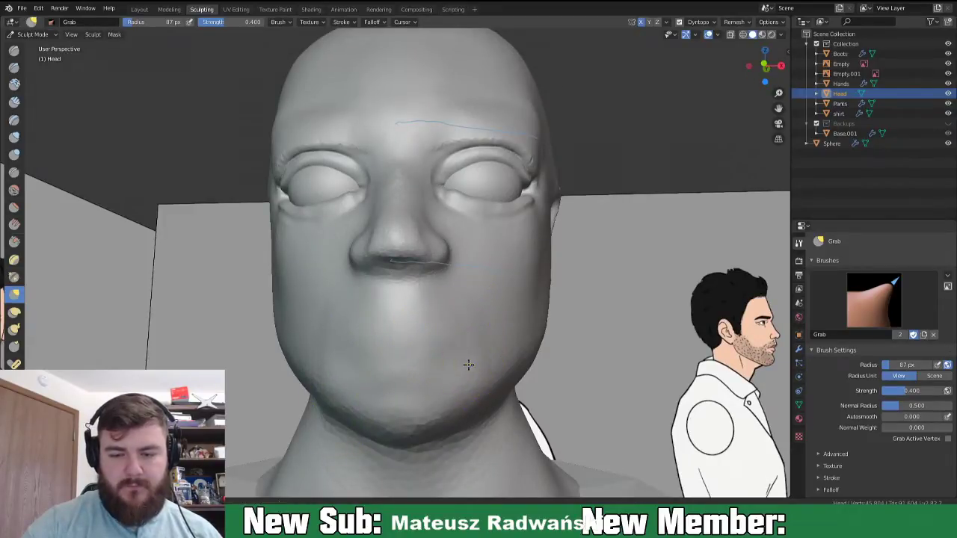
- Carve the horizontal line between the lips with the Crease brush at a 32 px radius
key(shift+c)
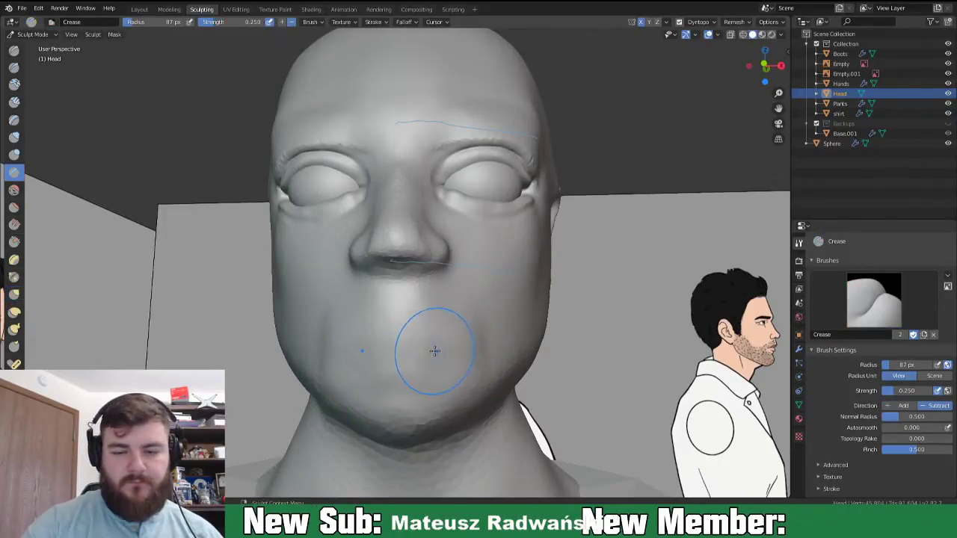
key(f)
click(402, 359)
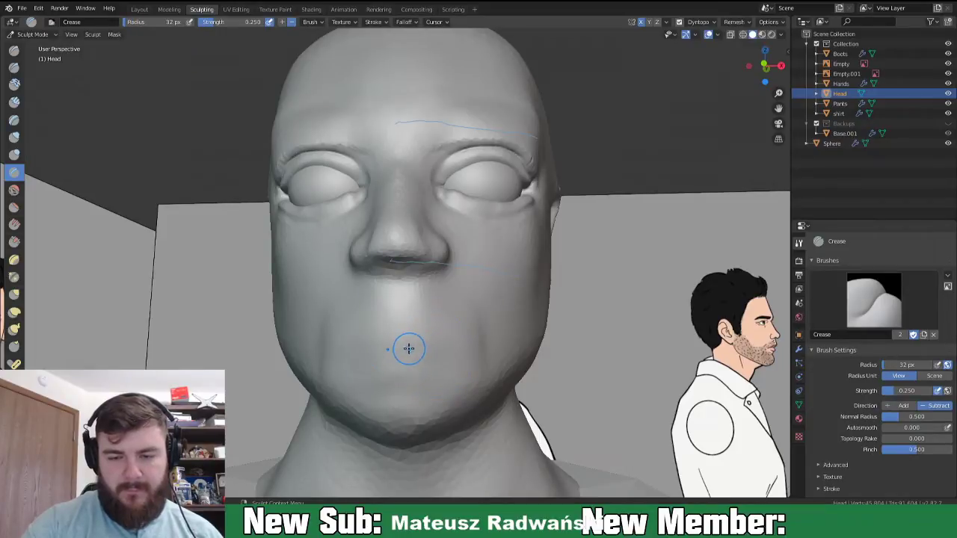
mouse_move(406, 346)
middle_down()
mouse_move(460, 371)
mouse_move(427, 355)
middle_up()
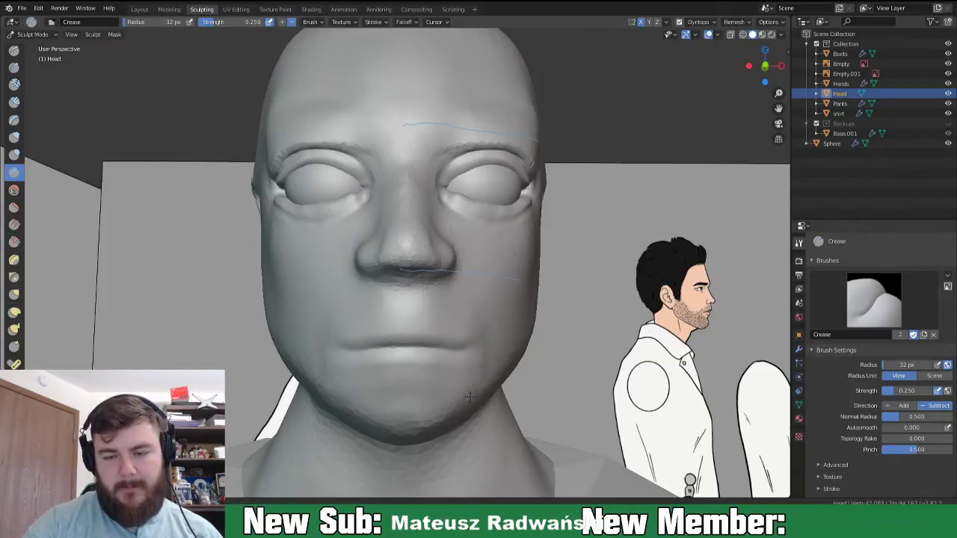
- Rework the surface around the lips and chin with the Inflate/Deflate brush at a 61 px radius
key(i)
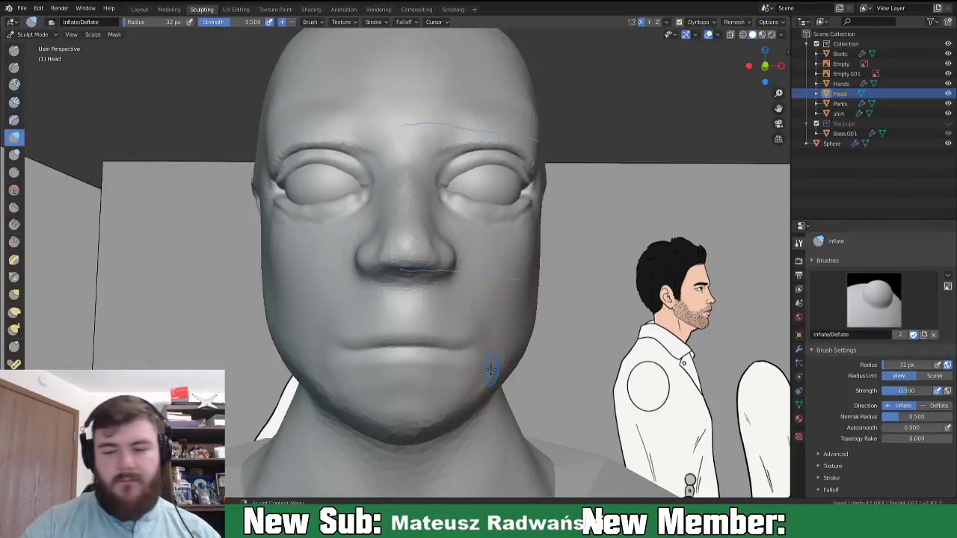
key(f)
click(422, 423)
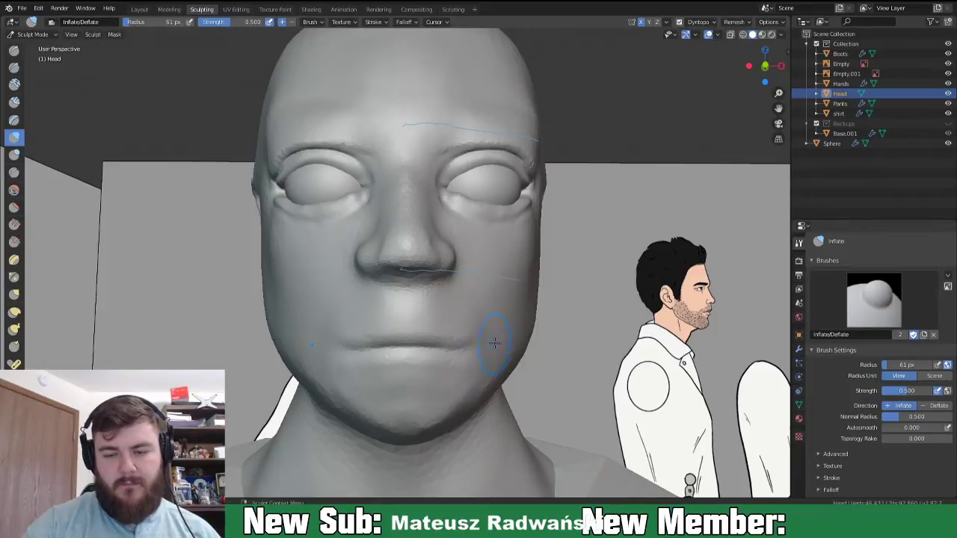
middle_drag(508, 363, 391, 366)
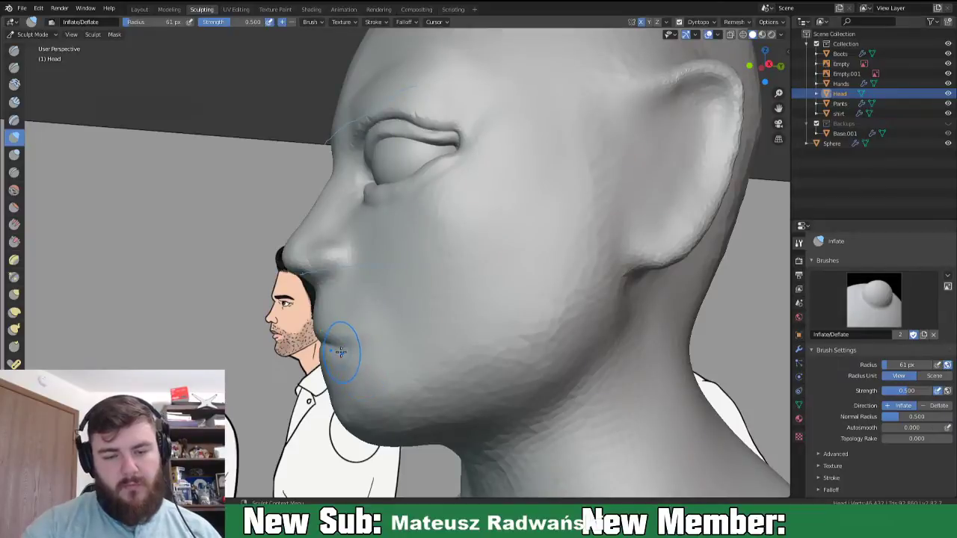
- Shape the upper and lower lips in profile with the Grab brush at a 101 px radius
key(g)
middle_drag(321, 331, 353, 329)
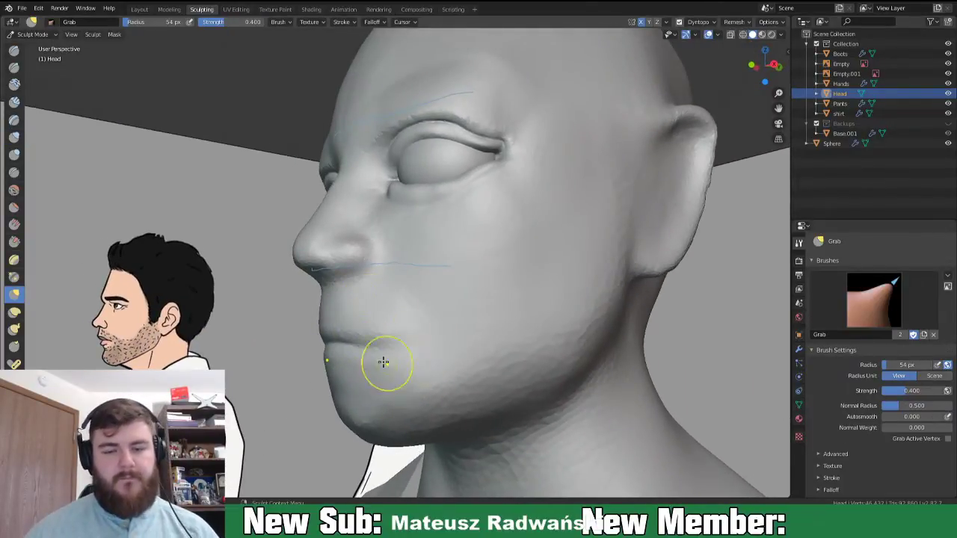
scroll(383, 359, up, 4)
key(f)
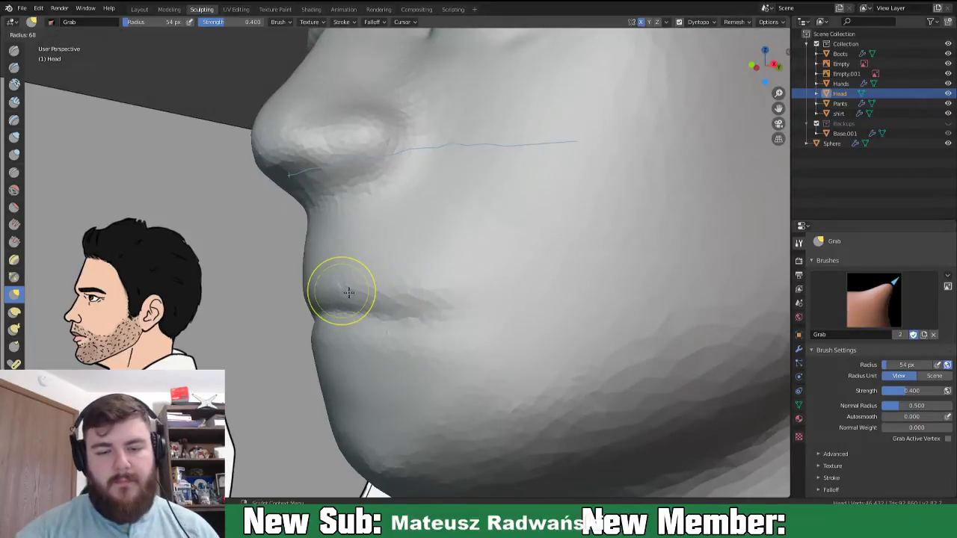
click(348, 296)
mouse_move(347, 283)
middle_down()
mouse_move(368, 278)
mouse_move(286, 295)
middle_up()
key(f)
click(376, 279)
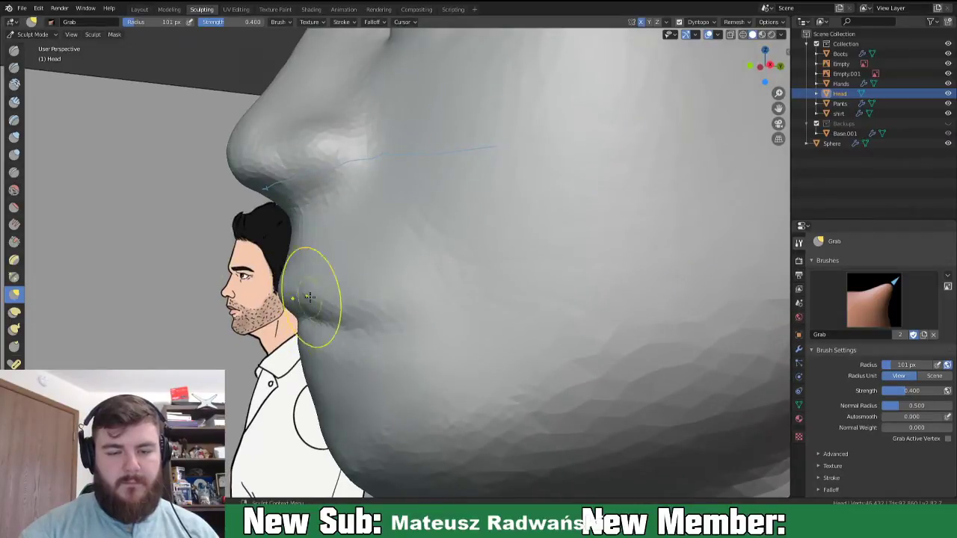
middle_drag(315, 352, 278, 346)
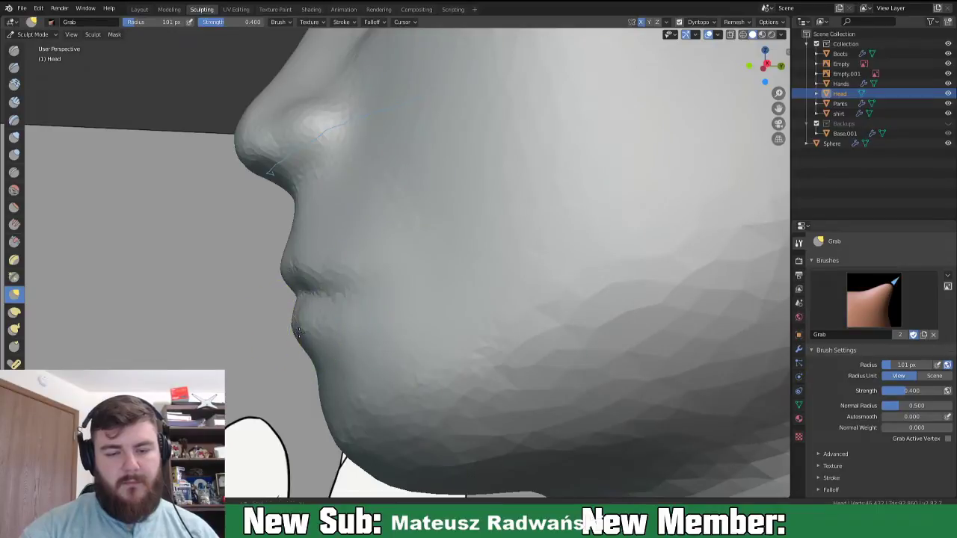
- Adjust the lower lip's underside from the front and fine-tune the lip profile with the Grab brush
mouse_move(343, 335)
middle_down()
mouse_move(420, 349)
mouse_move(519, 339)
middle_up()
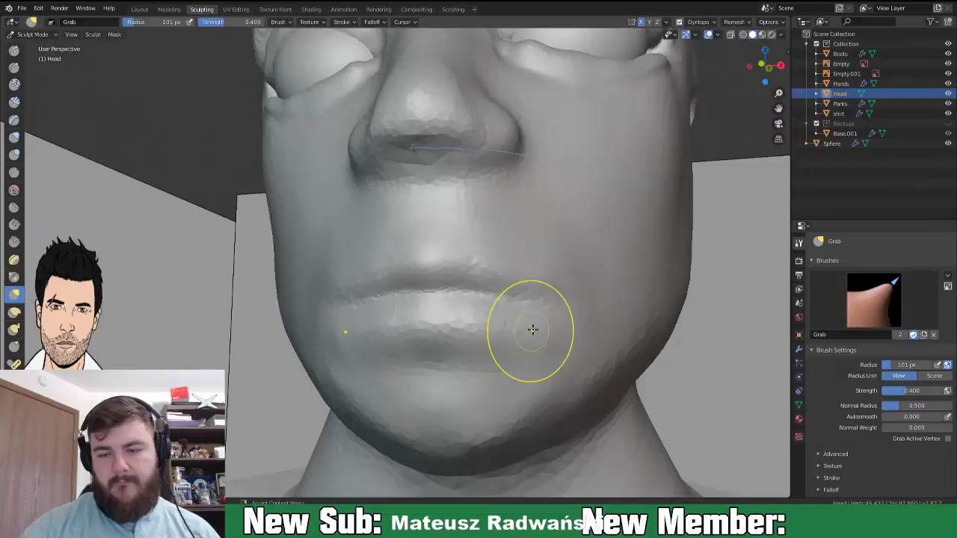
mouse_move(491, 351)
mouse_down()
mouse_move(486, 340)
mouse_move(448, 347)
mouse_move(485, 351)
mouse_move(474, 356)
mouse_up()
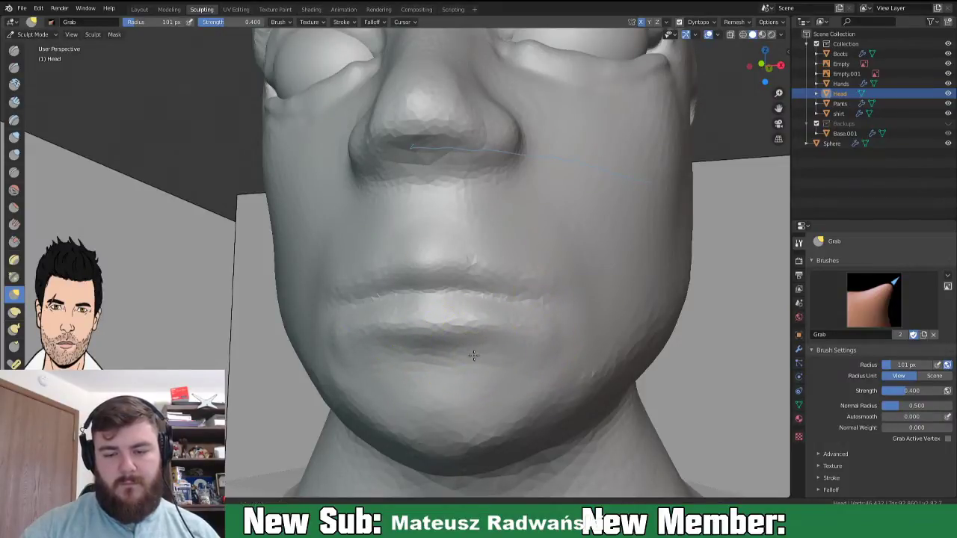
mouse_move(558, 331)
middle_down()
mouse_move(472, 342)
mouse_move(372, 293)
middle_up()
drag(349, 285, 336, 280)
drag(331, 290, 324, 281)
drag(328, 290, 324, 287)
mouse_move(373, 301)
middle_down()
mouse_move(342, 282)
mouse_move(310, 284)
middle_up()
drag(283, 284, 279, 282)
drag(281, 285, 279, 284)
middle_drag(321, 293, 556, 231)
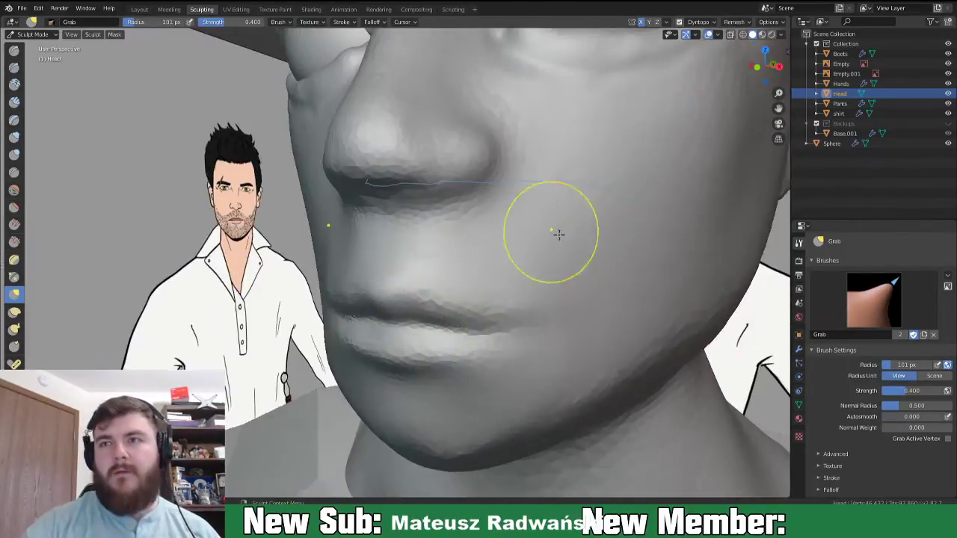
- Sharpen the line between the lips out to the mouth corners with the Crease brush at a 33 px radius
key(shift+c)
middle_drag(507, 317, 526, 319)
key(f)
click(497, 316)
key(f)
click(459, 317)
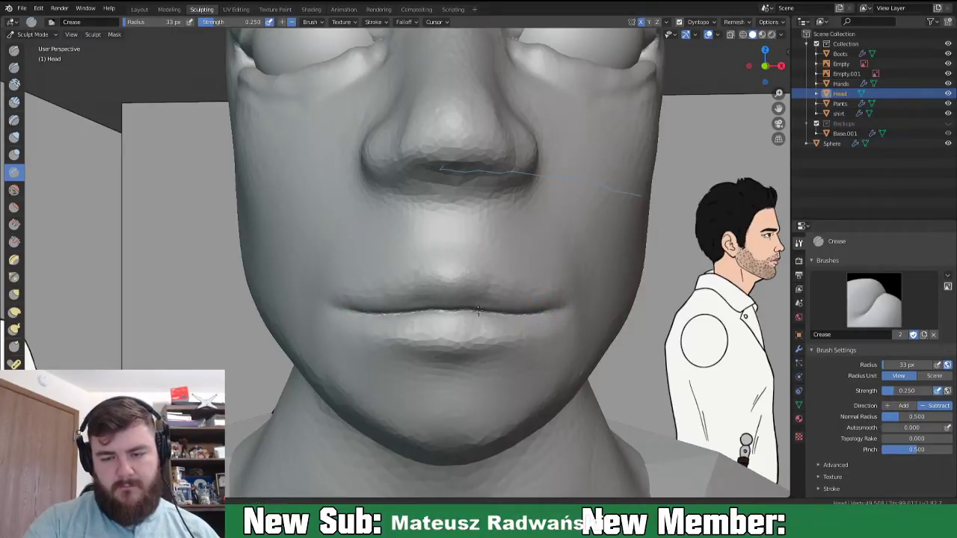
mouse_move(564, 303)
middle_down()
mouse_move(462, 312)
mouse_move(439, 351)
middle_up()
scroll(491, 312, down, 10)
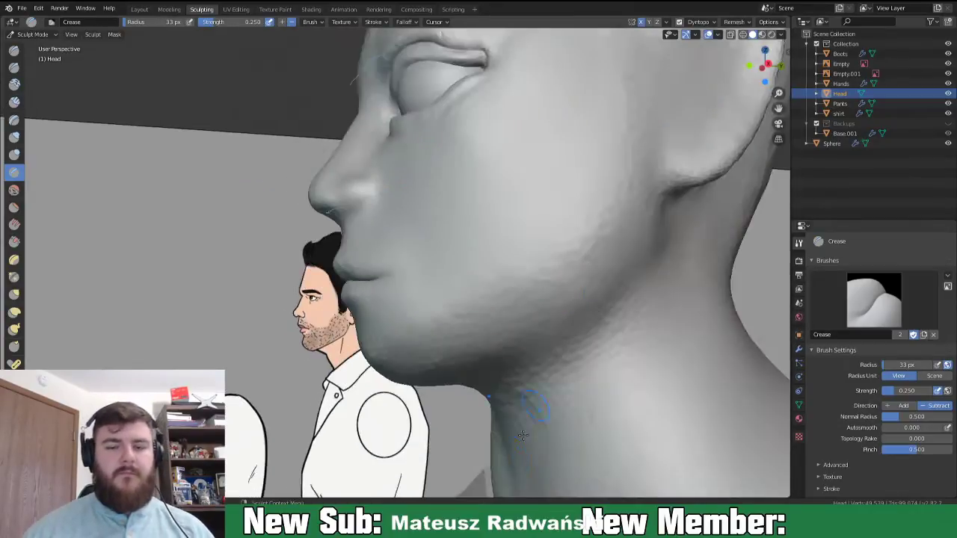
mouse_move(392, 241)
middle_down()
mouse_move(442, 261)
mouse_move(514, 256)
mouse_move(406, 252)
middle_up()
scroll(397, 331, up, 6)
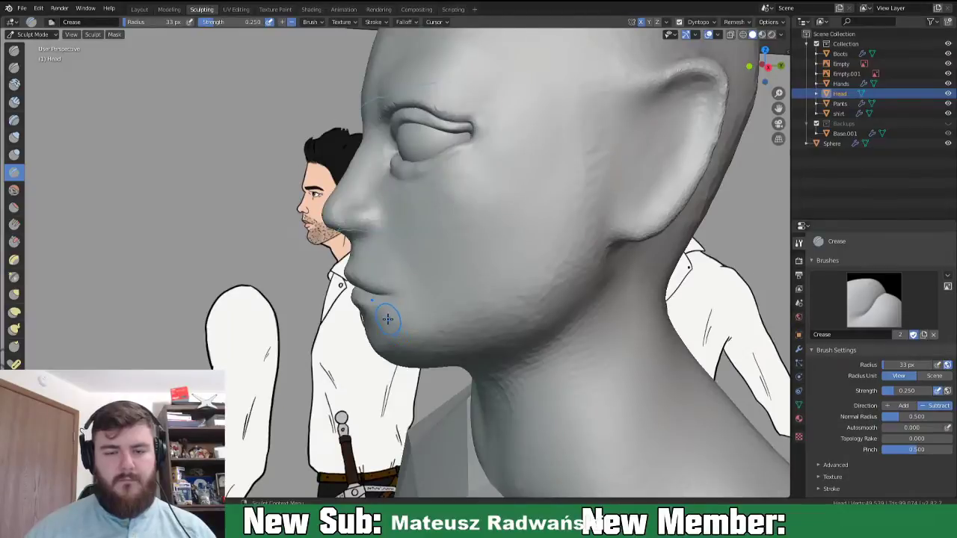
- Reshape the head's lips with the Grab brush at a 103 px radius, working from the side and front
scroll(388, 319, up, 5)
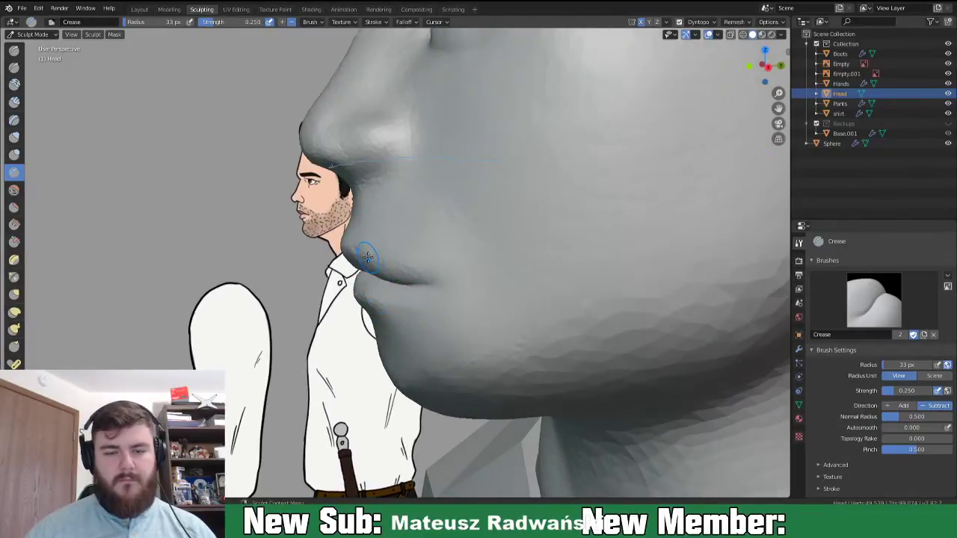
scroll(367, 258, up, 2)
key(g)
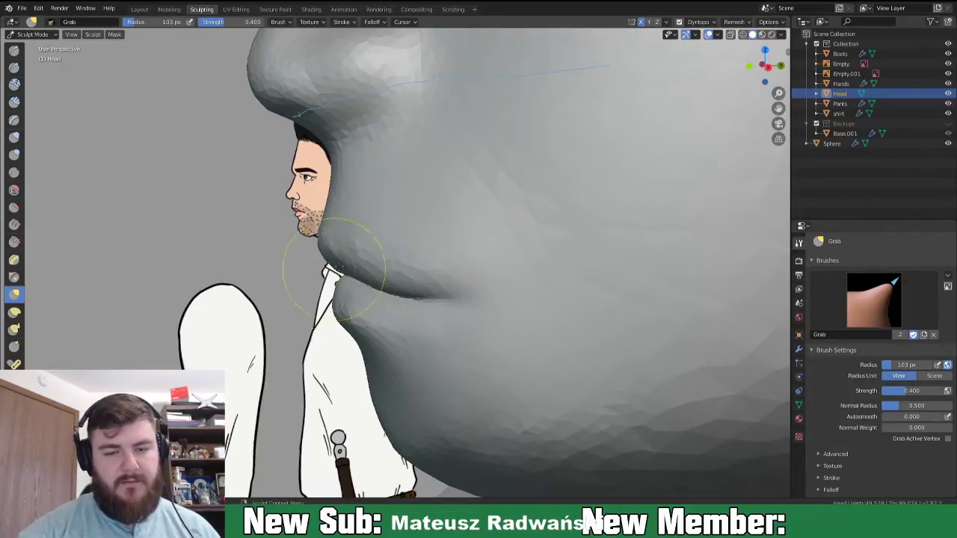
mouse_move(395, 385)
middle_down()
mouse_move(528, 331)
mouse_move(575, 334)
mouse_move(513, 267)
middle_up()
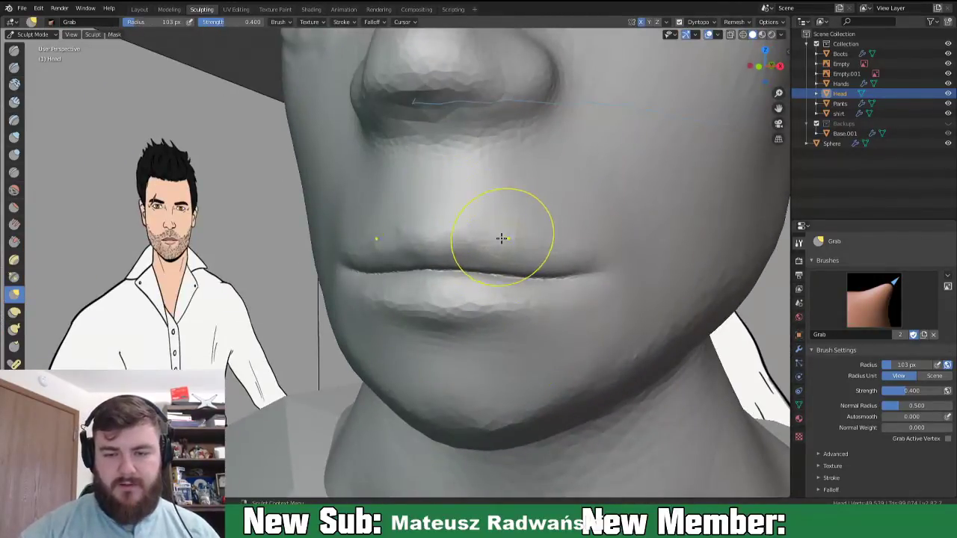
scroll(507, 239, down, 3)
middle_drag(515, 235, 431, 272)
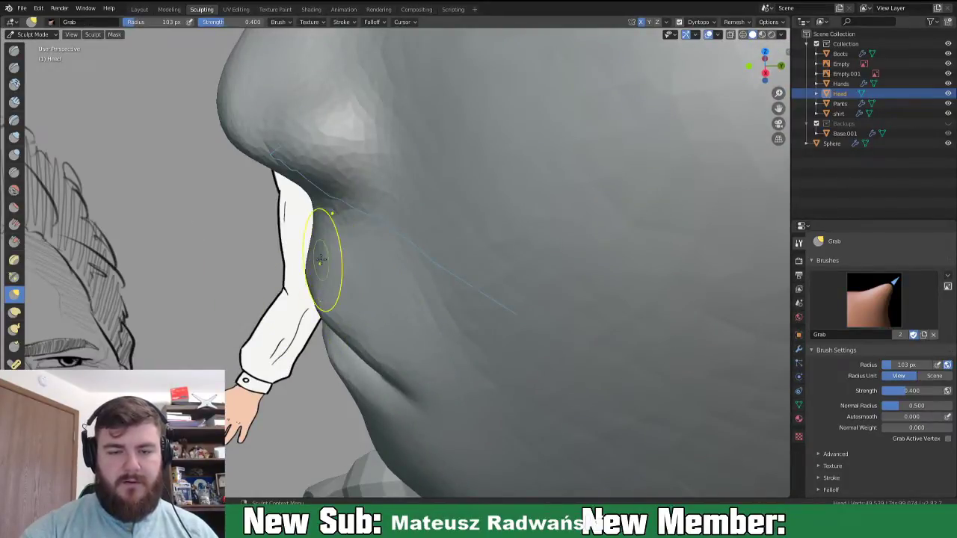
mouse_move(379, 309)
middle_down()
mouse_move(504, 284)
mouse_move(470, 274)
mouse_move(380, 310)
middle_up()
scroll(505, 288, up, 2)
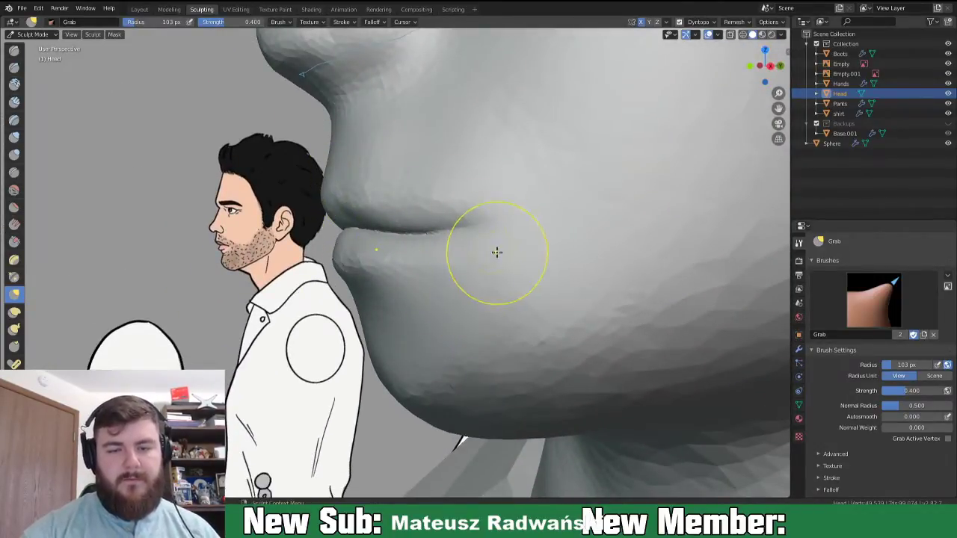
middle_drag(491, 252, 573, 246)
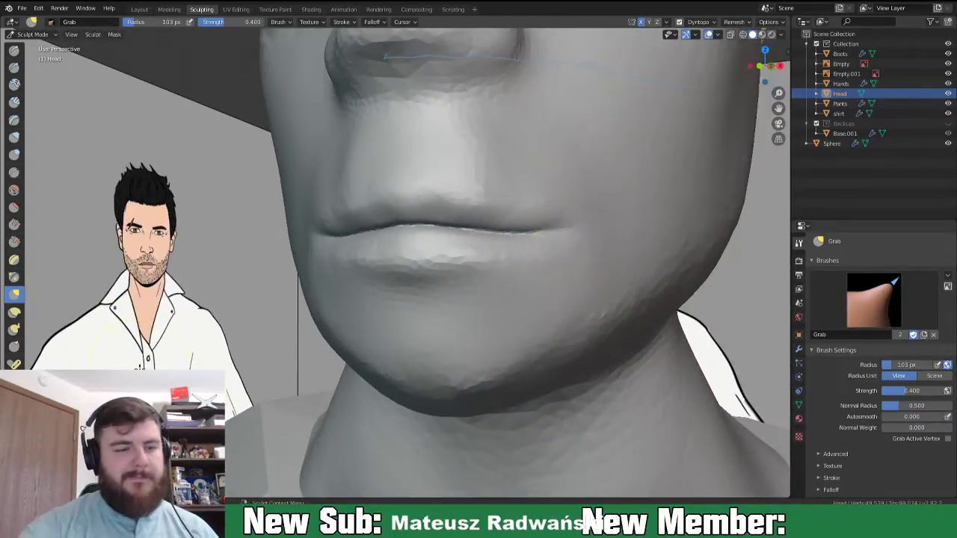
- Flatten the upper lip with the Scrape/Peaks brush at a 40 px radius
click(13, 241)
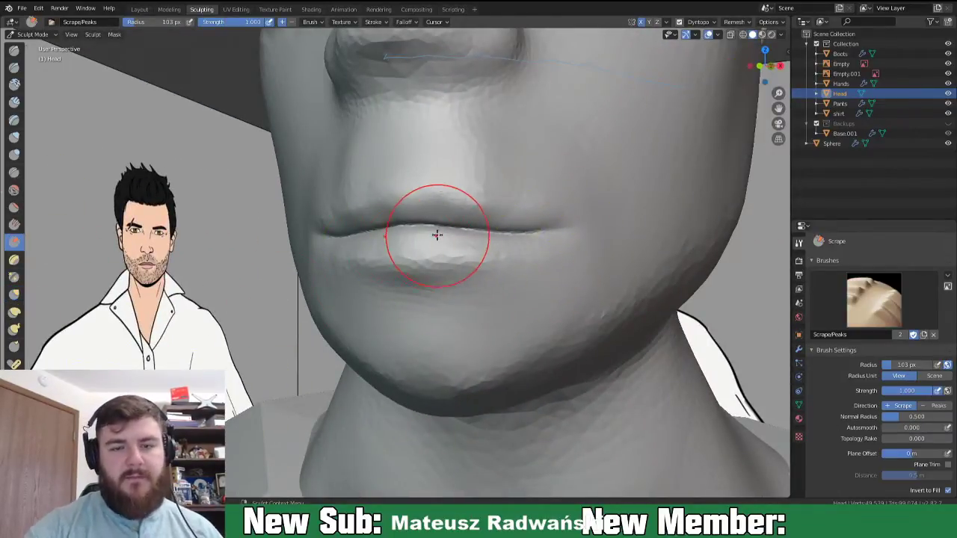
key(f)
click(404, 235)
middle_drag(433, 227, 438, 171)
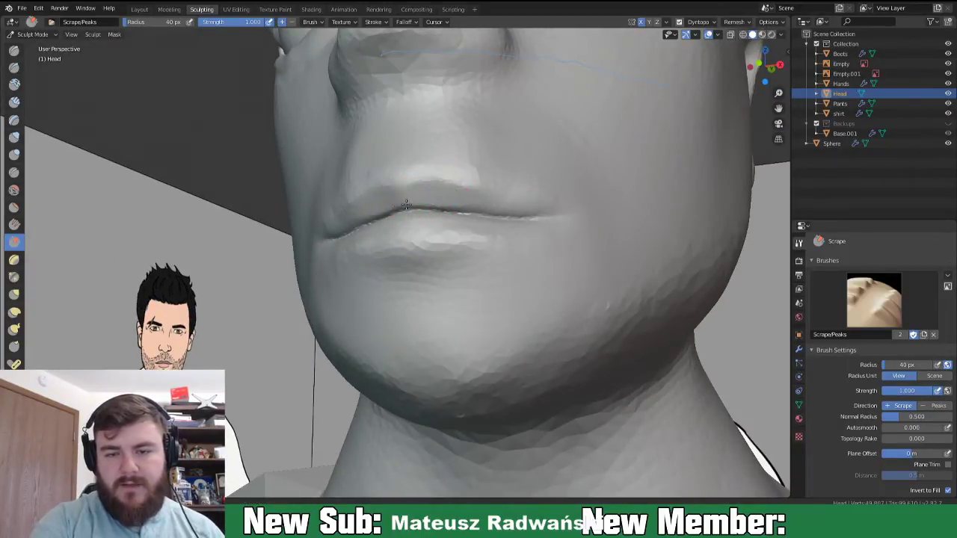
drag(416, 202, 476, 205)
drag(406, 195, 420, 199)
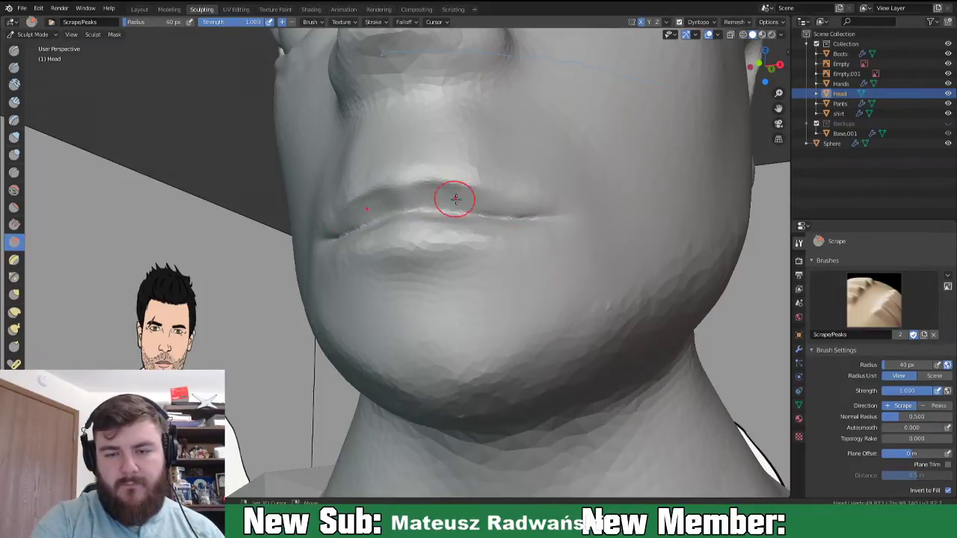
- Scrape the lower lip flatter along its length with the 40 px Scrape/Peaks brush
middle_drag(487, 235, 521, 298)
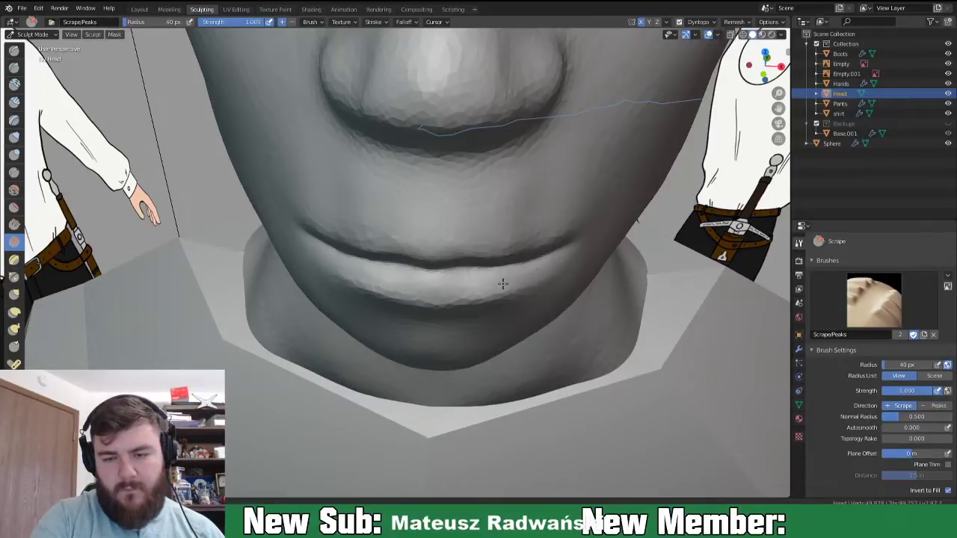
drag(484, 289, 537, 280)
middle_drag(598, 252, 596, 232)
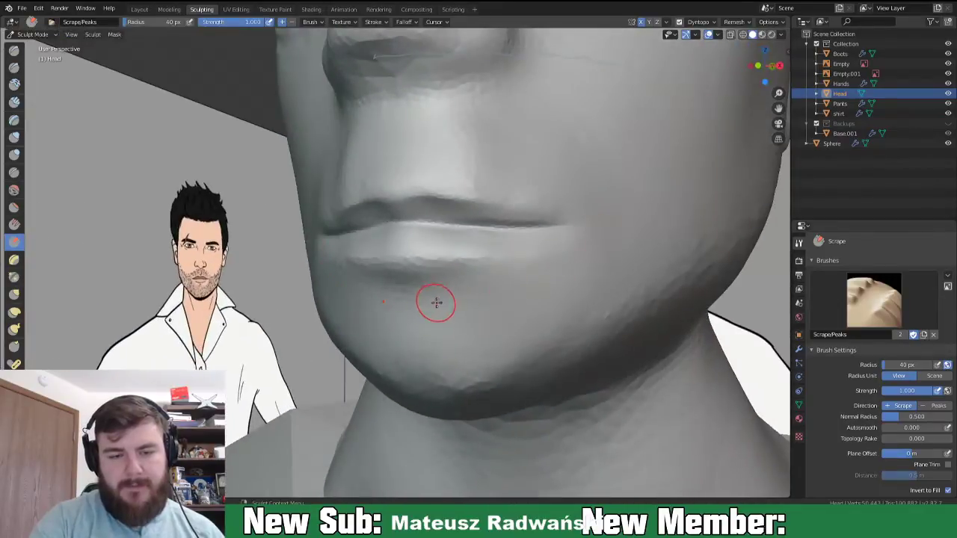
- Refine the chin below the lower lip and smooth its surface with the Inflate/Deflate brush active
mouse_move(464, 314)
middle_down()
mouse_move(451, 301)
mouse_move(464, 292)
middle_up()
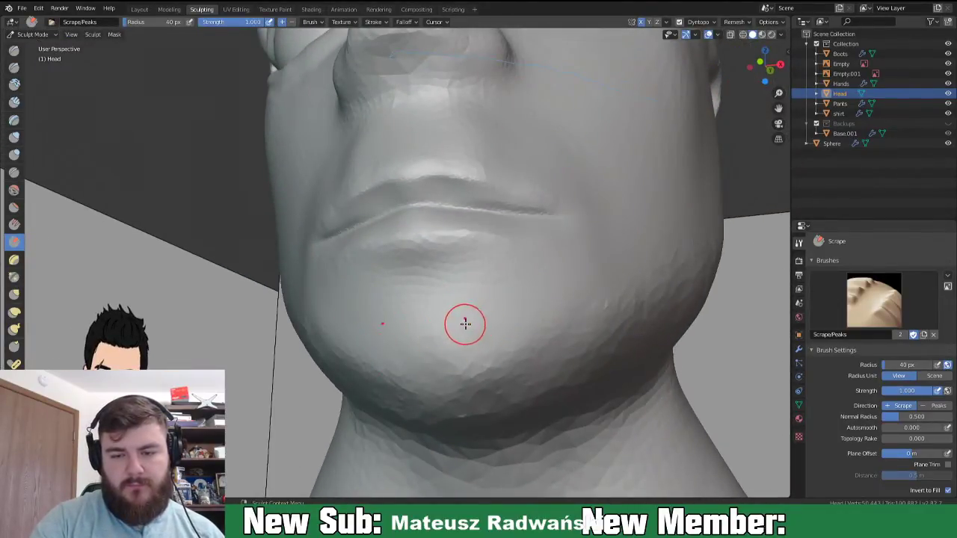
middle_drag(466, 324, 454, 326)
key(i)
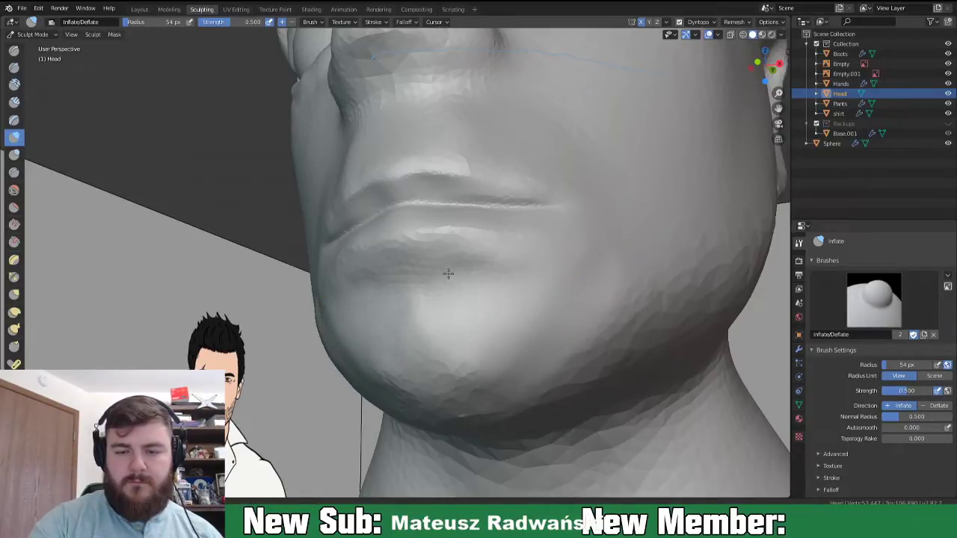
shift+drag(414, 313, 453, 405)
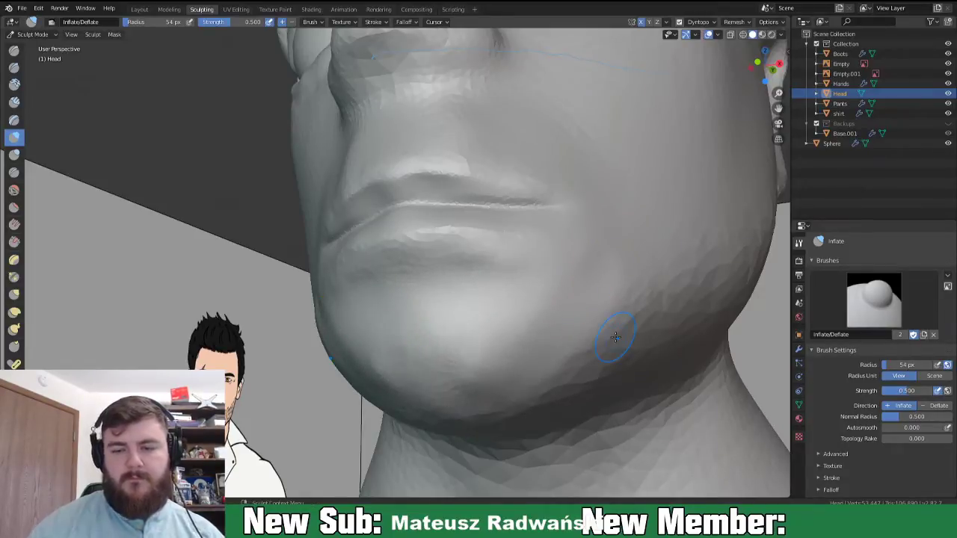
- Reshape the lower eyelid with the Grab brush at a 90 px radius, pulling its outer part up toward the eye corner
scroll(575, 402, down, 6)
middle_drag(562, 367, 519, 380)
scroll(473, 366, down, 3)
scroll(454, 361, down, 3)
scroll(419, 351, up, 3)
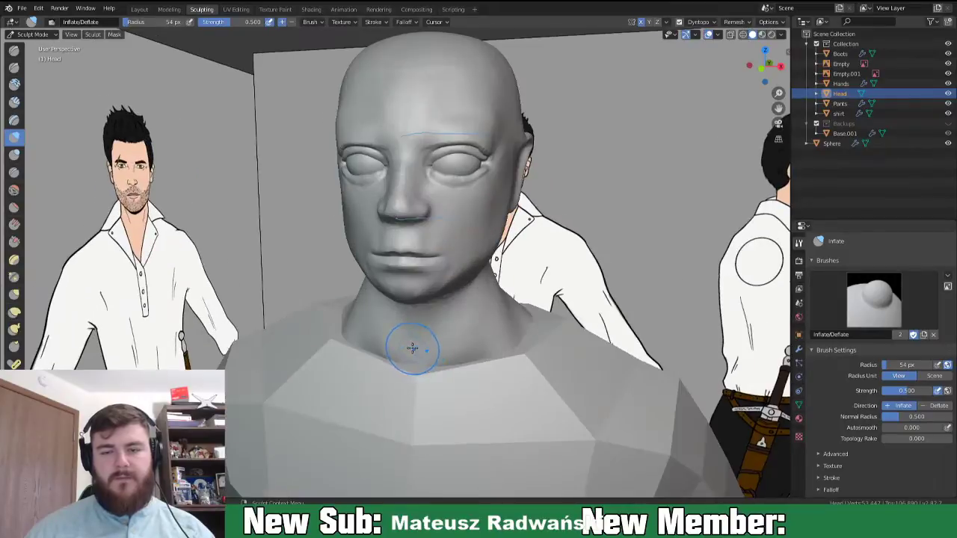
scroll(414, 347, up, 3)
shift+middle_drag(477, 260, 470, 306)
scroll(470, 306, up, 3)
shift+middle_drag(551, 230, 472, 291)
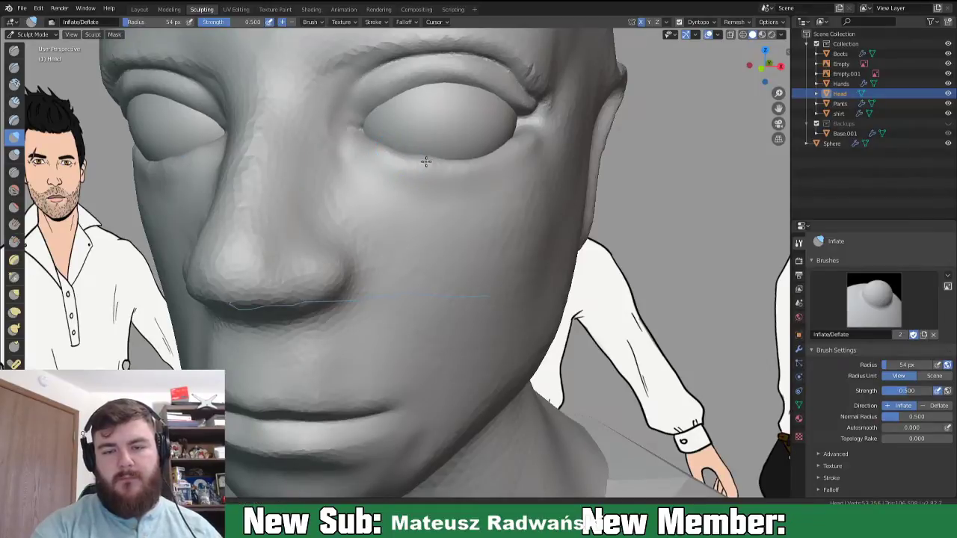
key(g)
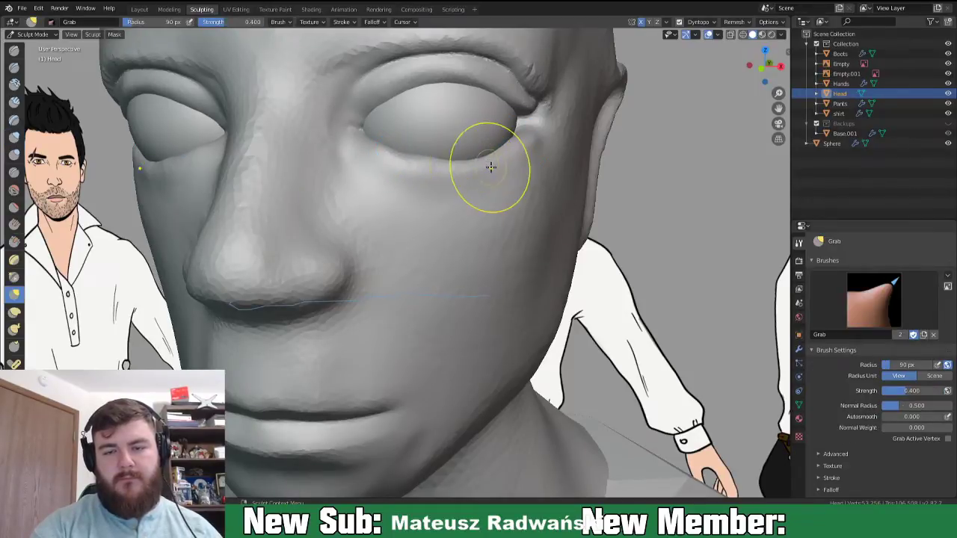
drag(469, 162, 470, 159)
drag(485, 160, 516, 146)
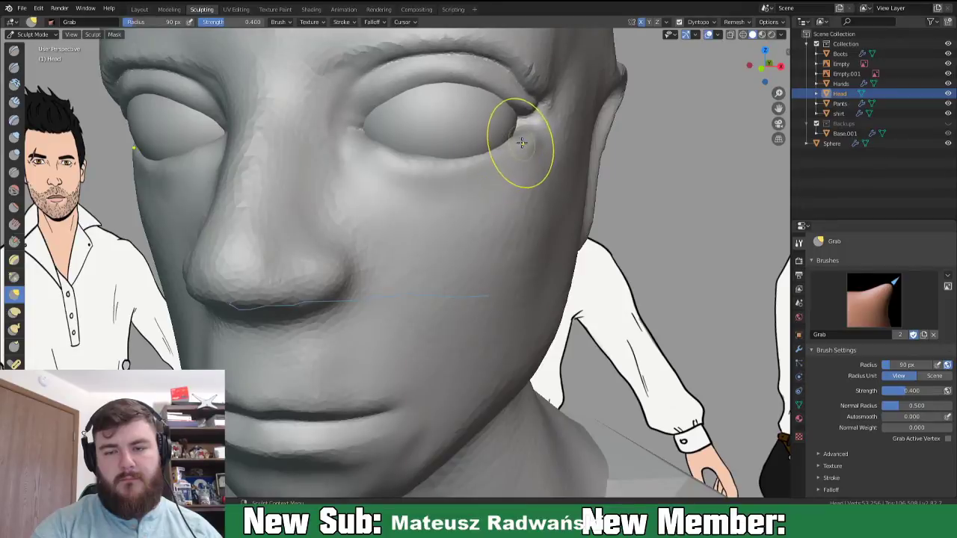
mouse_move(452, 170)
mouse_down()
mouse_move(408, 162)
mouse_move(417, 156)
mouse_up()
- Set the Grab brush radius to 46 px and adjust the upper eyelid's outer corner in side view
mouse_move(516, 151)
middle_down()
mouse_move(504, 167)
mouse_move(438, 145)
mouse_move(474, 160)
mouse_move(476, 207)
mouse_move(425, 207)
middle_up()
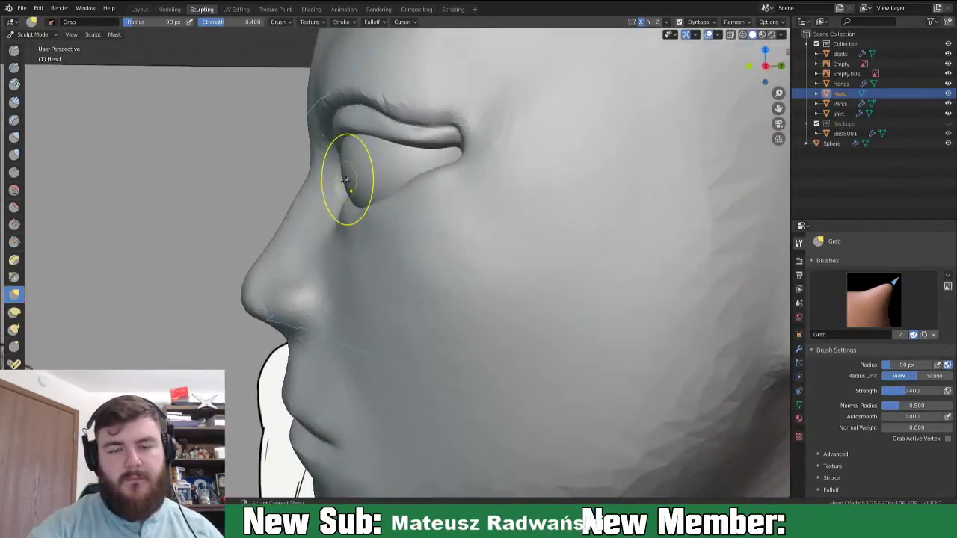
key(f)
click(322, 166)
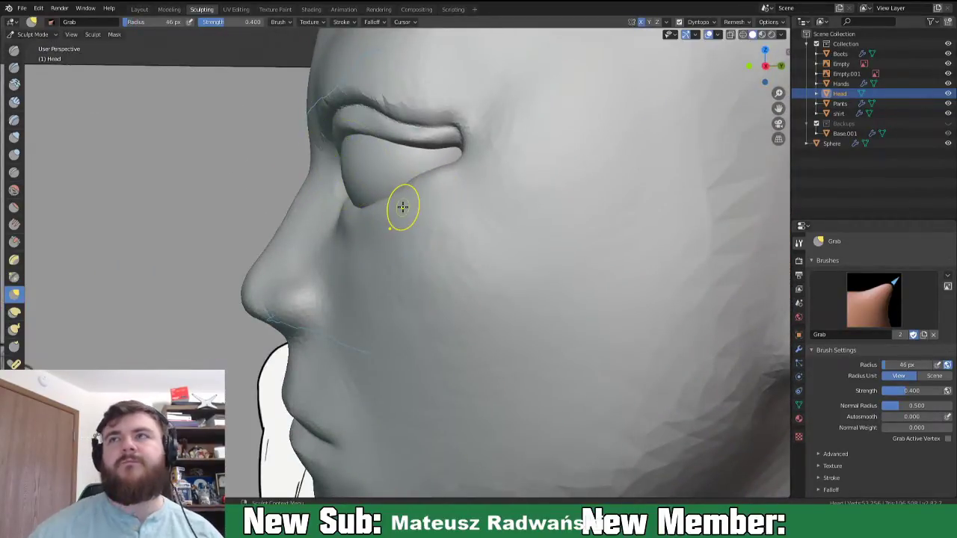
middle_drag(439, 163, 397, 235)
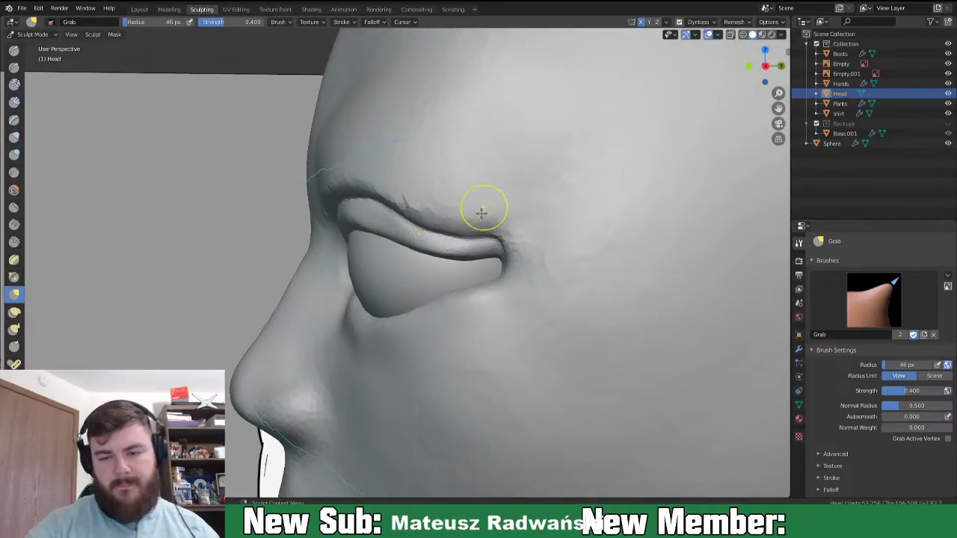
drag(494, 249, 501, 241)
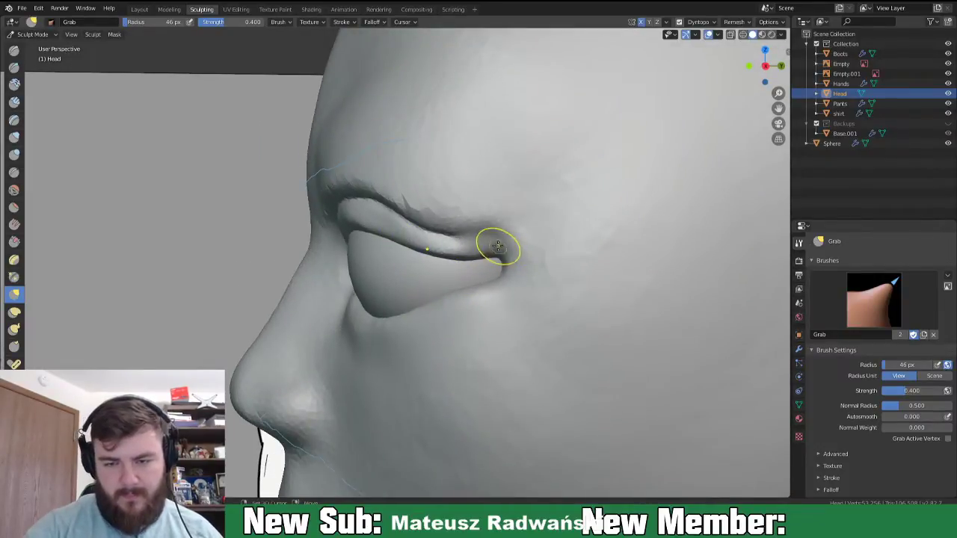
- Set the Grab brush radius to 62 px and pull the upper eyelid's outer corner down over the eyeball, refining where the lids meet
key(f)
click(522, 245)
drag(486, 240, 501, 261)
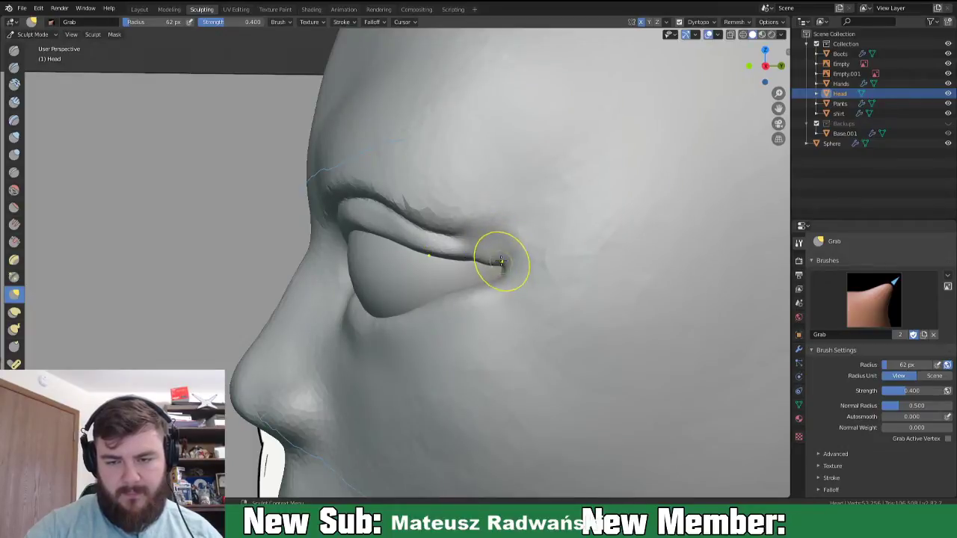
middle_drag(508, 279, 596, 281)
drag(568, 271, 573, 267)
drag(568, 270, 574, 265)
- Set the Grab brush radius to 88 px and raise the lower eyelid's outer corner toward the upper lid
key(f)
click(548, 271)
middle_drag(576, 273, 539, 261)
key(f)
click(504, 258)
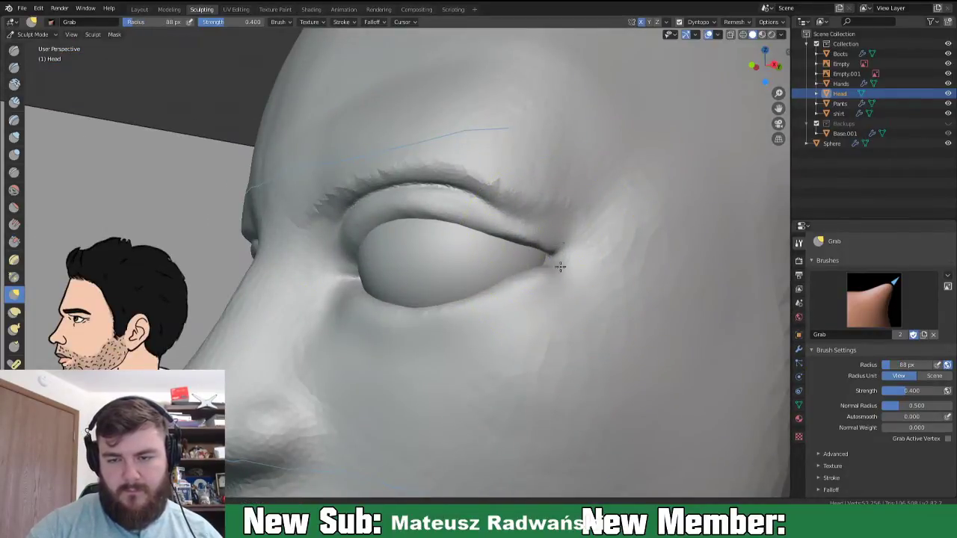
mouse_move(559, 267)
middle_down()
mouse_move(521, 294)
mouse_move(546, 295)
mouse_move(562, 275)
middle_up()
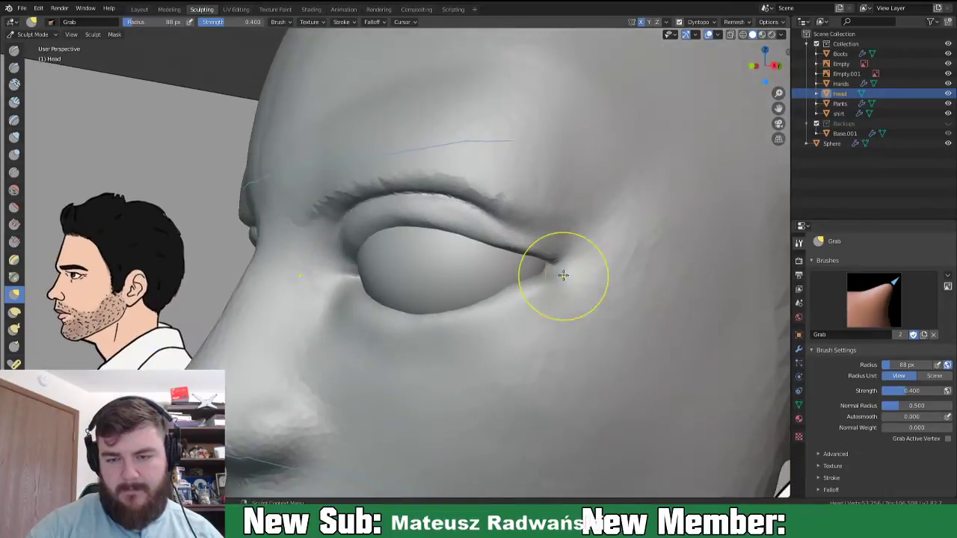
mouse_move(553, 281)
mouse_down()
mouse_move(557, 263)
mouse_move(561, 278)
mouse_up()
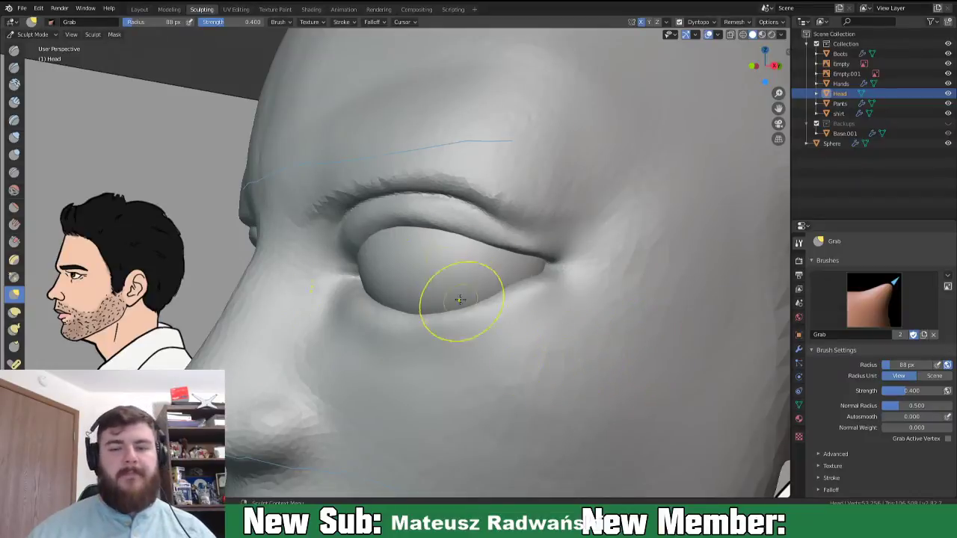
- Smooth the upper eyelid and its fold at a 47 px radius with the Inflate/Deflate brush active
key(f)
click(390, 230)
key(i)
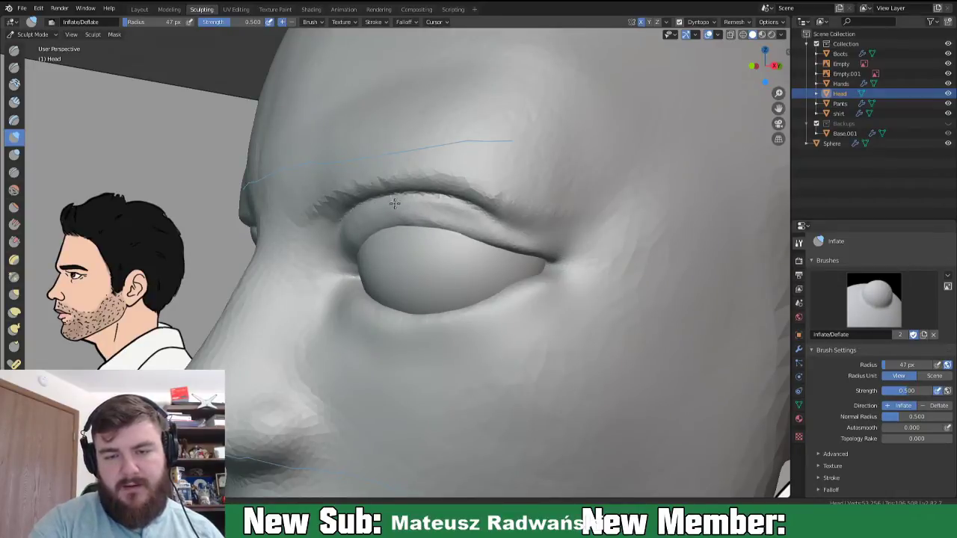
mouse_move(451, 213)
shift+mouse_down()
mouse_move(418, 199)
mouse_move(334, 245)
mouse_move(489, 217)
shift+mouse_up()
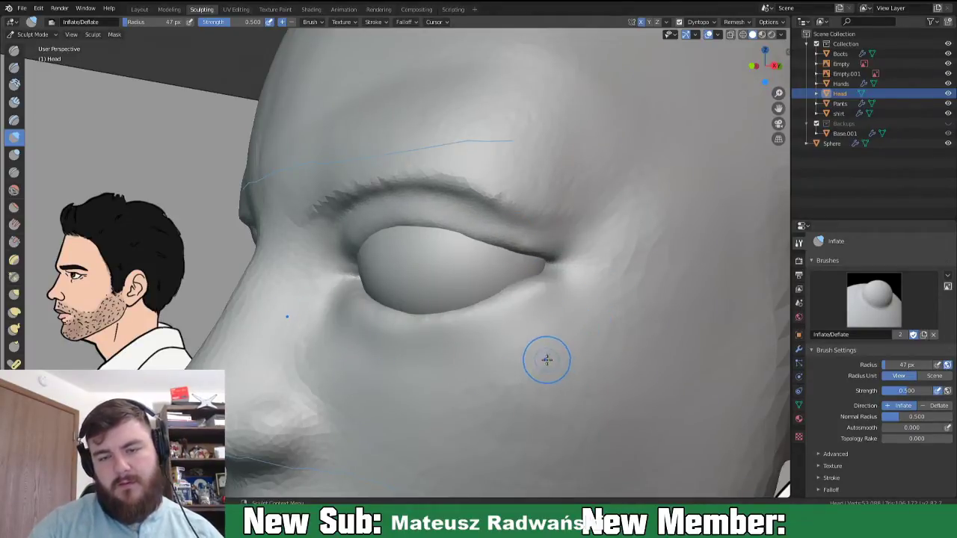
- Smooth out the crease between the upper eyelid and the brow, blending it into the surrounding forehead
middle_drag(545, 359, 628, 327)
scroll(434, 299, down, 5)
middle_drag(410, 401, 479, 344)
scroll(441, 314, up, 5)
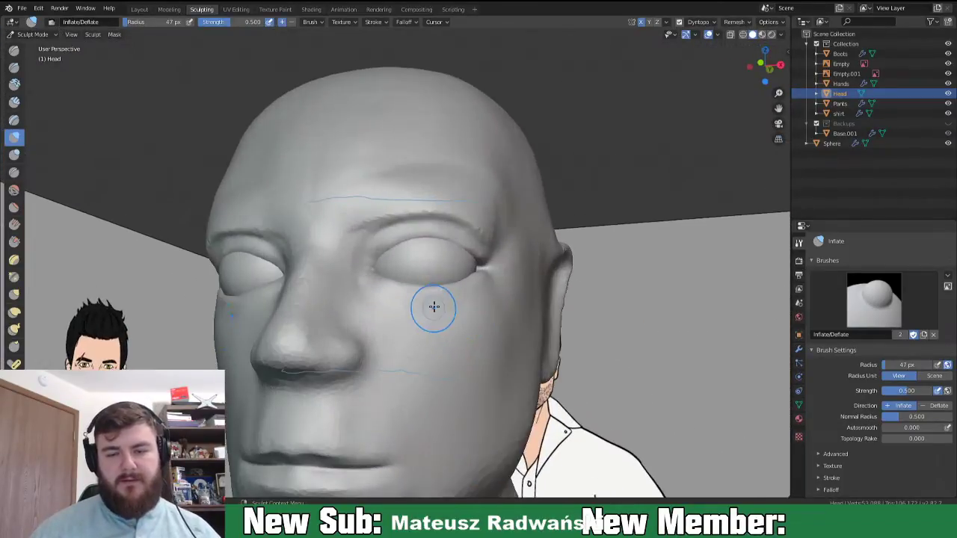
mouse_move(490, 237)
shift+mouse_down()
mouse_move(380, 229)
mouse_move(470, 226)
mouse_move(361, 224)
shift+mouse_up()
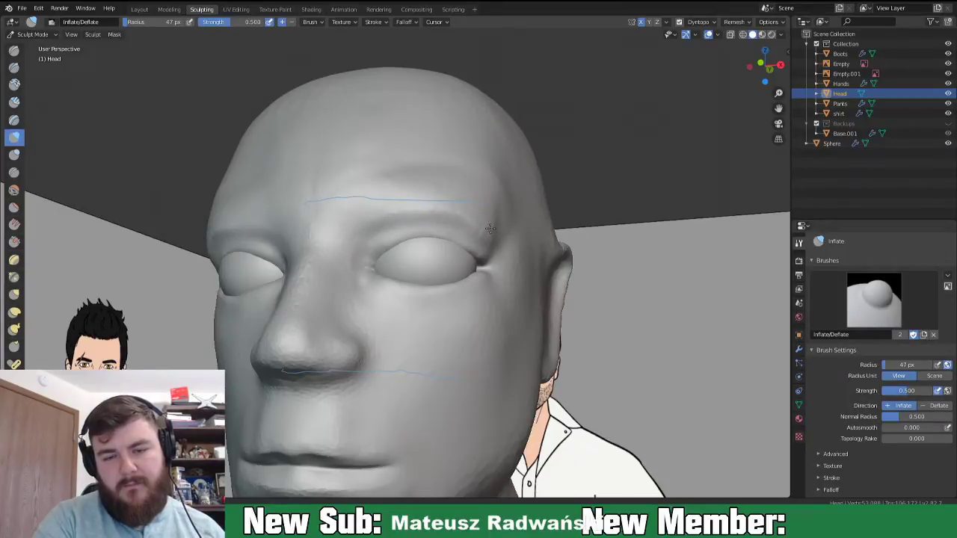
mouse_move(502, 248)
middle_down()
mouse_move(444, 336)
mouse_move(466, 284)
middle_up()
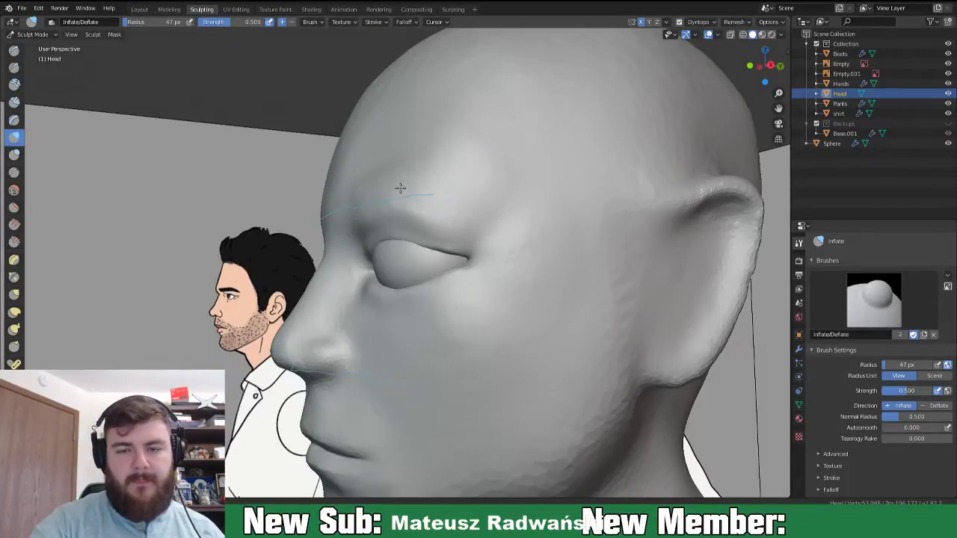
mouse_move(458, 193)
middle_down()
mouse_move(525, 316)
mouse_move(464, 299)
mouse_move(531, 246)
mouse_move(519, 232)
middle_up()
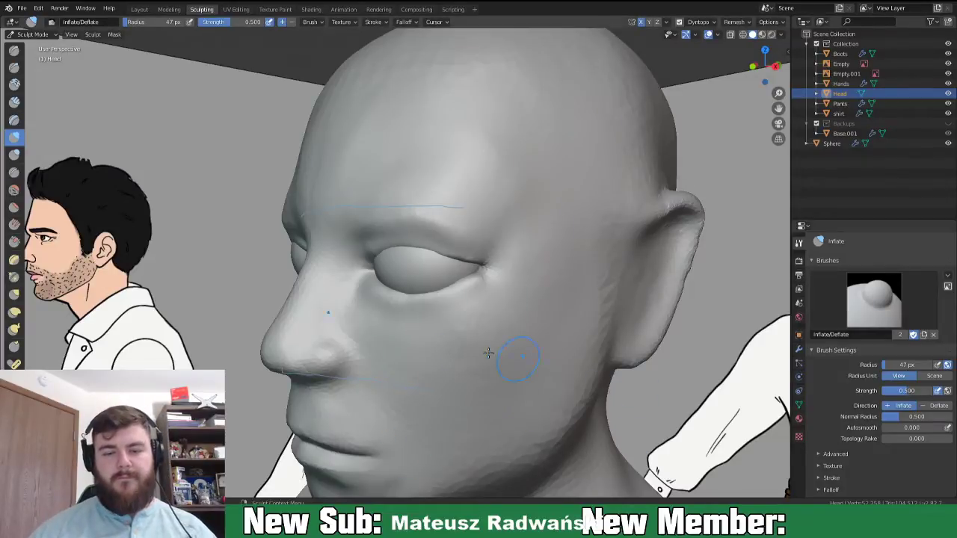
scroll(519, 359, down, 5)
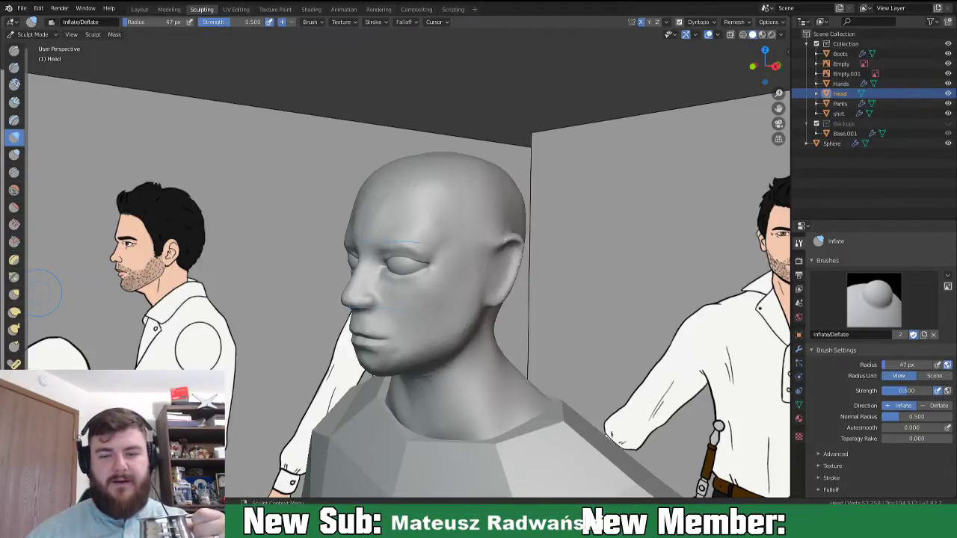
middle_drag(486, 299, 548, 297)
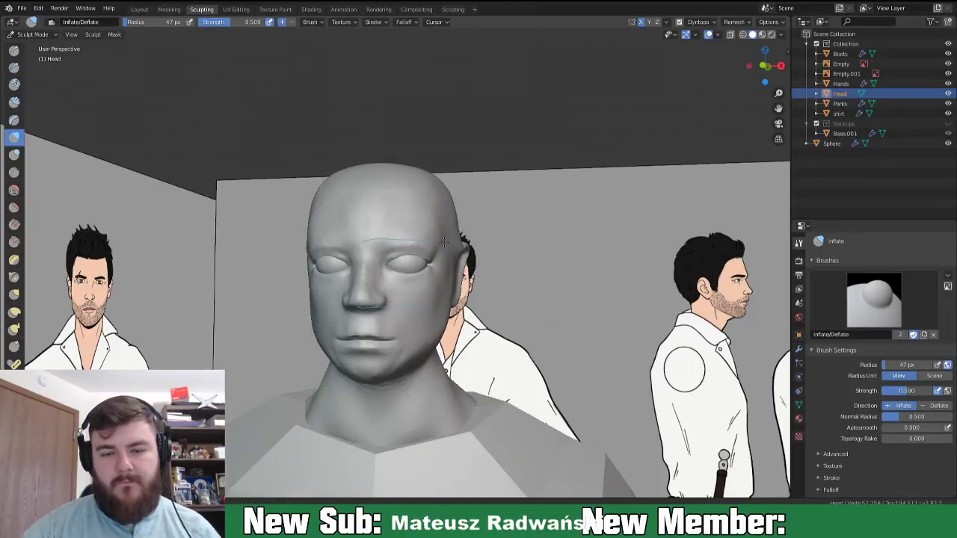
mouse_move(466, 368)
middle_down()
mouse_move(506, 359)
mouse_move(518, 367)
mouse_move(477, 364)
middle_up()
middle_drag(512, 396, 505, 441)
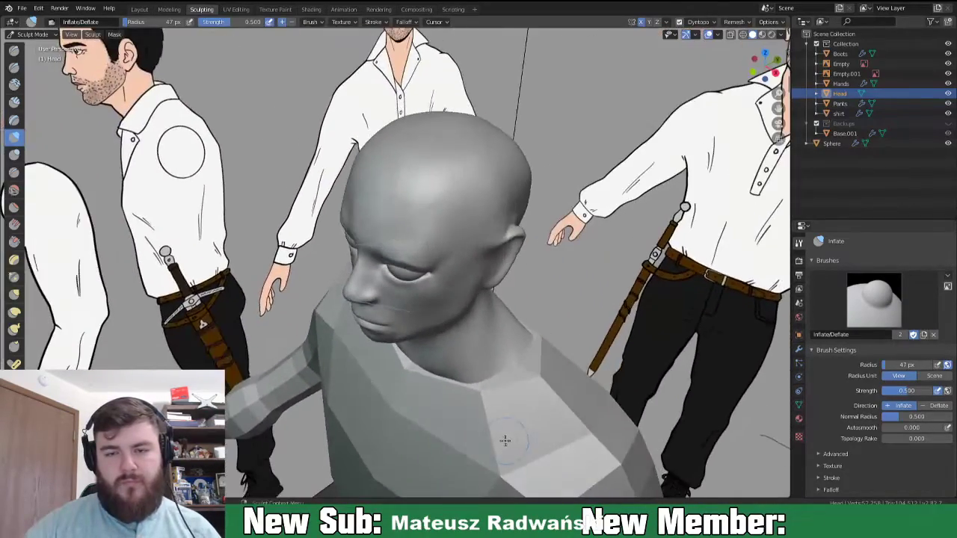
- Build up the crown of the head using the Inflate/Deflate brush at a 47 px radius
middle_drag(534, 409, 515, 260)
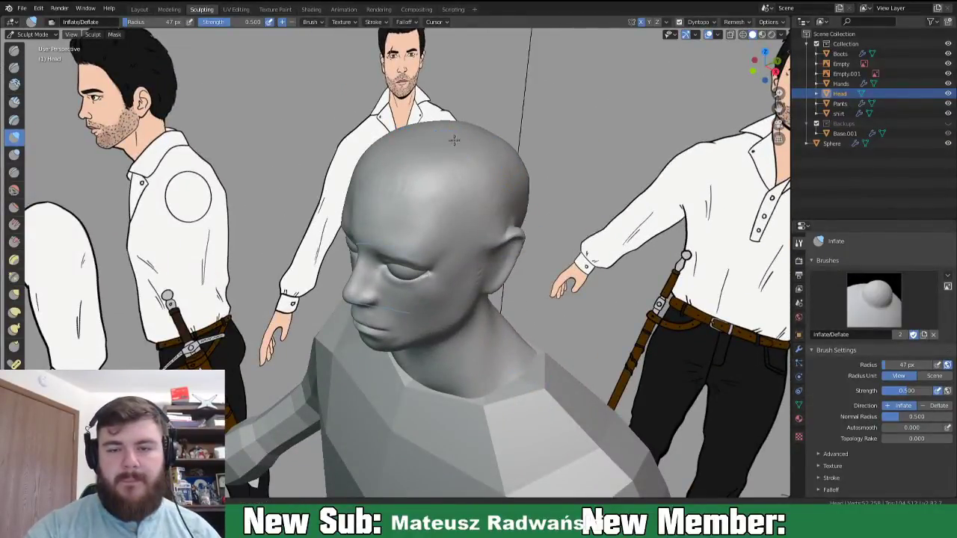
mouse_move(429, 150)
mouse_down()
mouse_move(483, 135)
mouse_move(444, 138)
mouse_up()
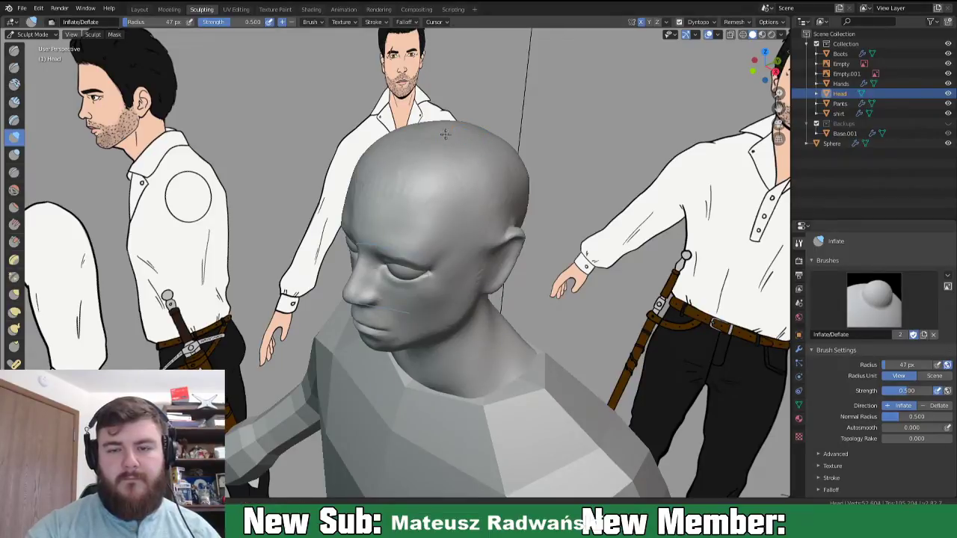
mouse_move(590, 201)
middle_down()
mouse_move(541, 342)
mouse_move(576, 284)
mouse_move(523, 315)
mouse_move(579, 307)
mouse_move(562, 282)
middle_up()
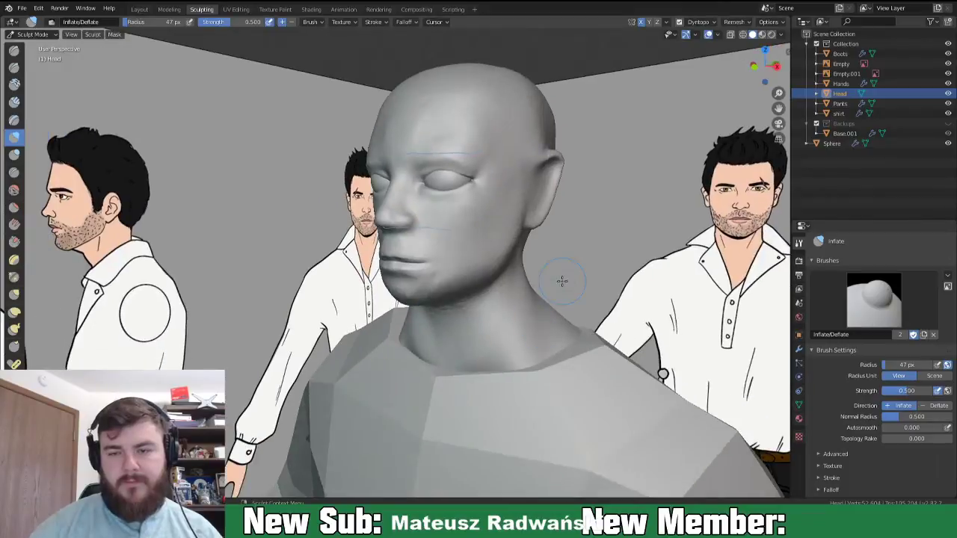
- Set the Grab brush radius to 155 px and reshape the side of the face from the cheekbone up to the temple
scroll(540, 276, up, 5)
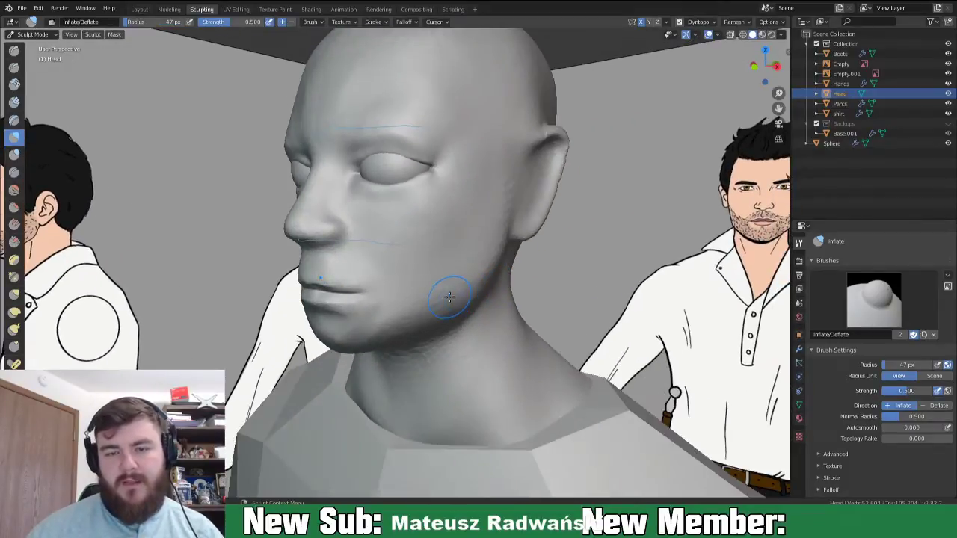
scroll(449, 299, up, 3)
shift+middle_drag(440, 320, 416, 349)
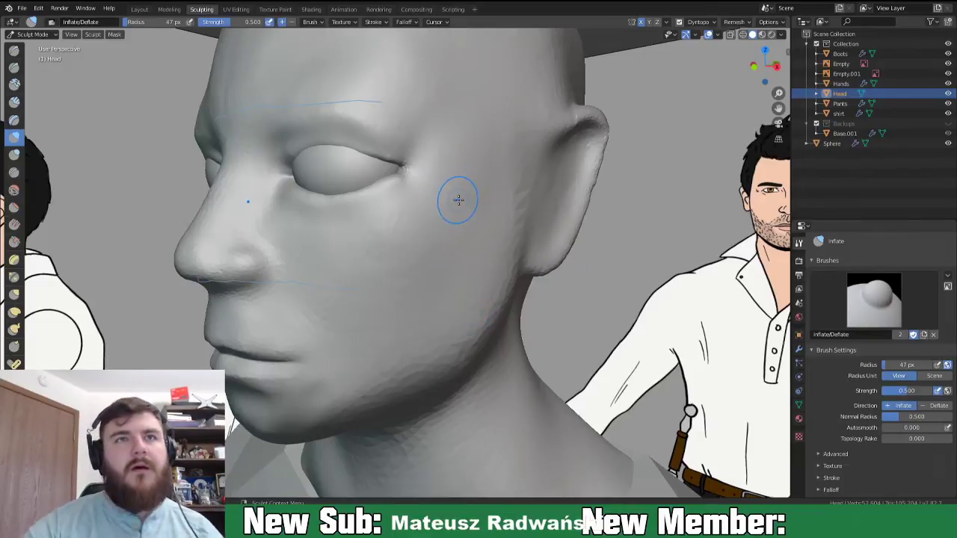
mouse_move(461, 242)
middle_down()
mouse_move(506, 214)
mouse_move(506, 236)
middle_up()
key(f)
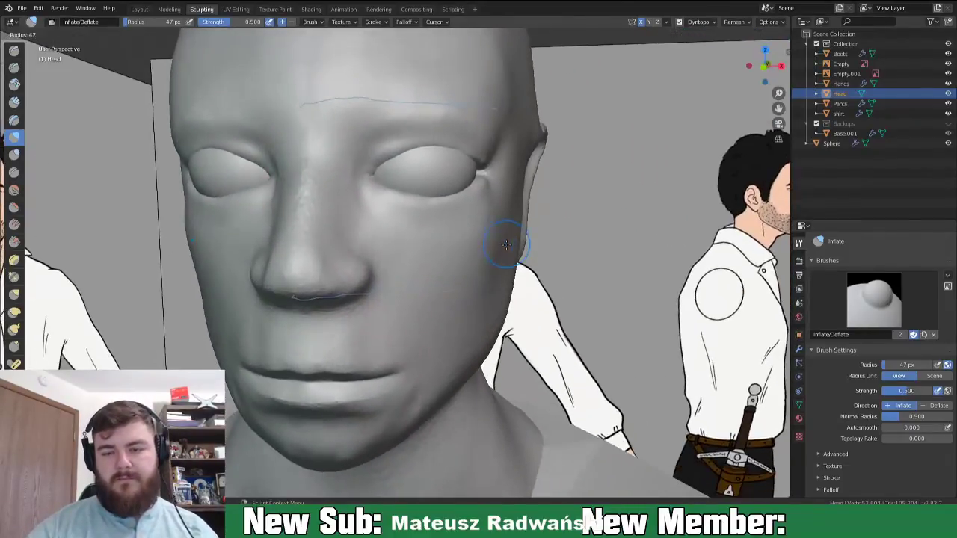
click(533, 263)
key(g)
key(f)
click(550, 225)
mouse_move(503, 215)
mouse_down()
mouse_move(516, 210)
mouse_move(521, 112)
mouse_up()
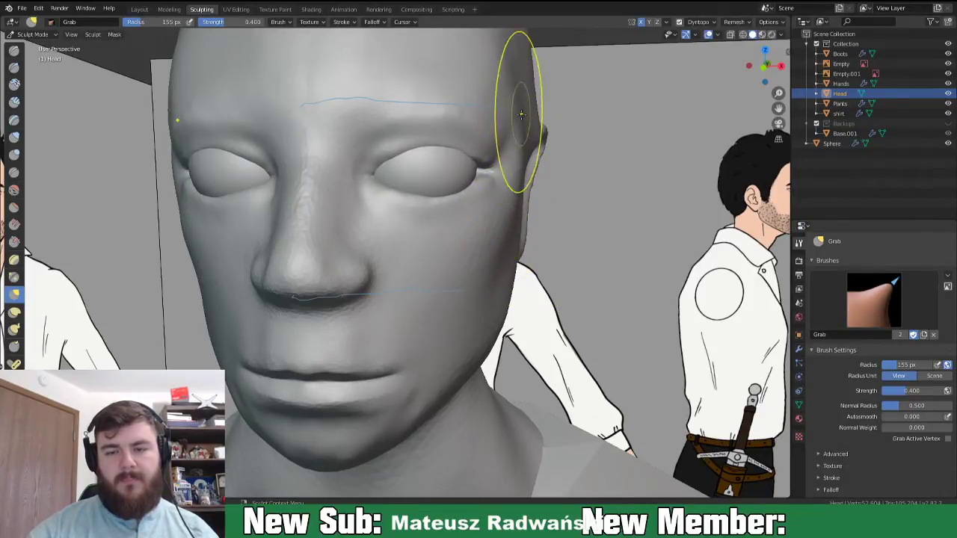
- Refine the temple beside the eye with the Grab brush, smooth it, and activate the Inflate/Deflate brush at an 83 px radius
middle_drag(533, 185, 504, 181)
middle_drag(497, 83, 506, 108)
drag(506, 88, 504, 83)
shift+drag(511, 127, 514, 128)
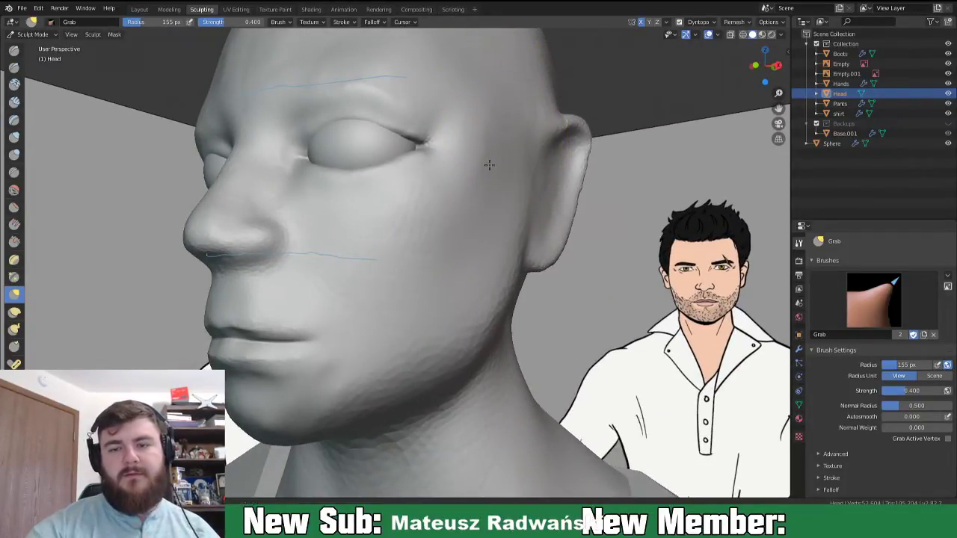
mouse_move(479, 179)
middle_down()
mouse_move(566, 267)
mouse_move(513, 167)
middle_up()
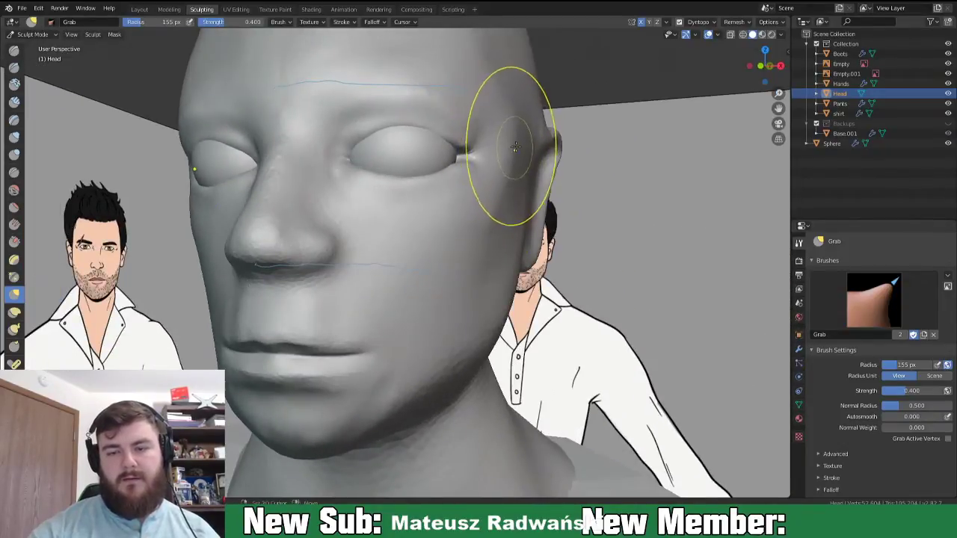
middle_drag(513, 189, 497, 201)
key(i)
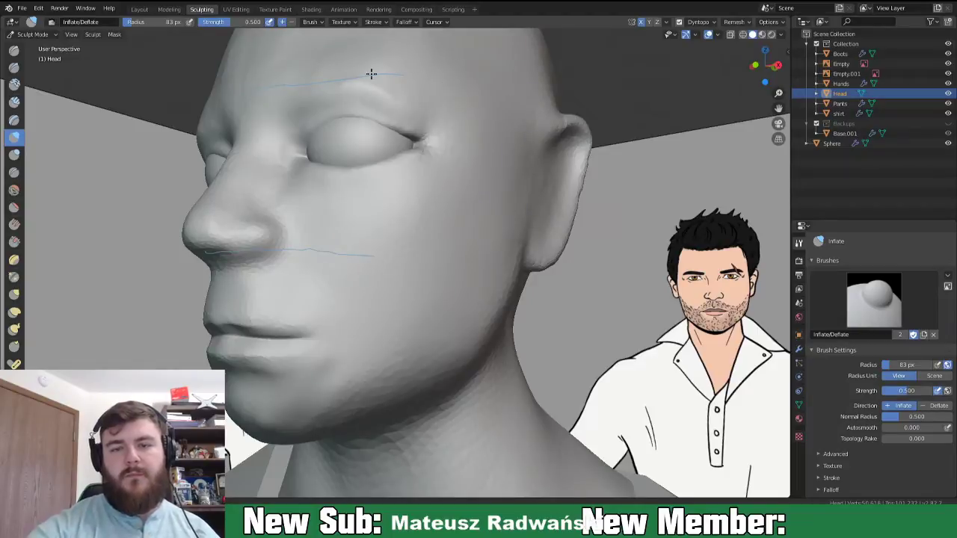
- Set the Crease brush radius to 39 px and define the rear of the jaw and the area beneath the earlobe
middle_drag(434, 271, 569, 270)
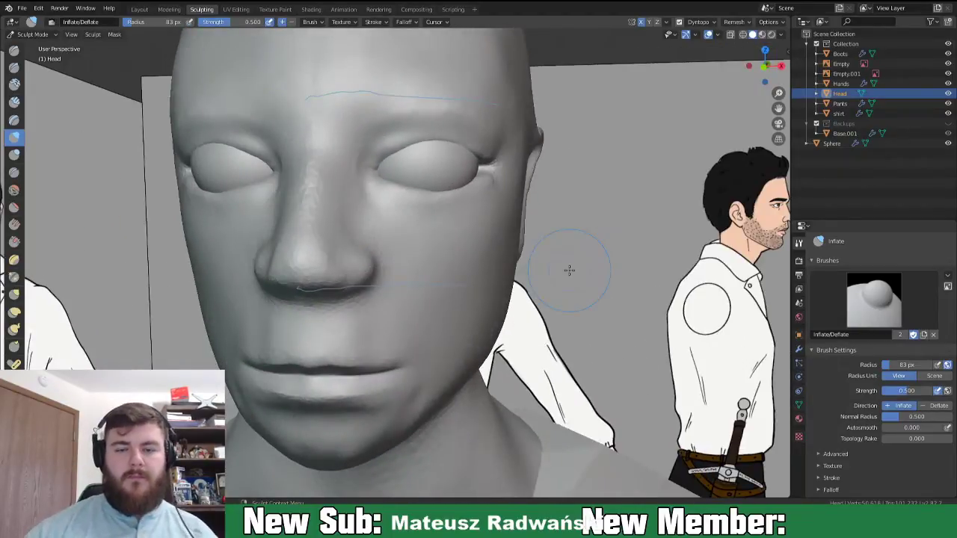
scroll(538, 203, down, 7)
middle_drag(536, 255, 471, 247)
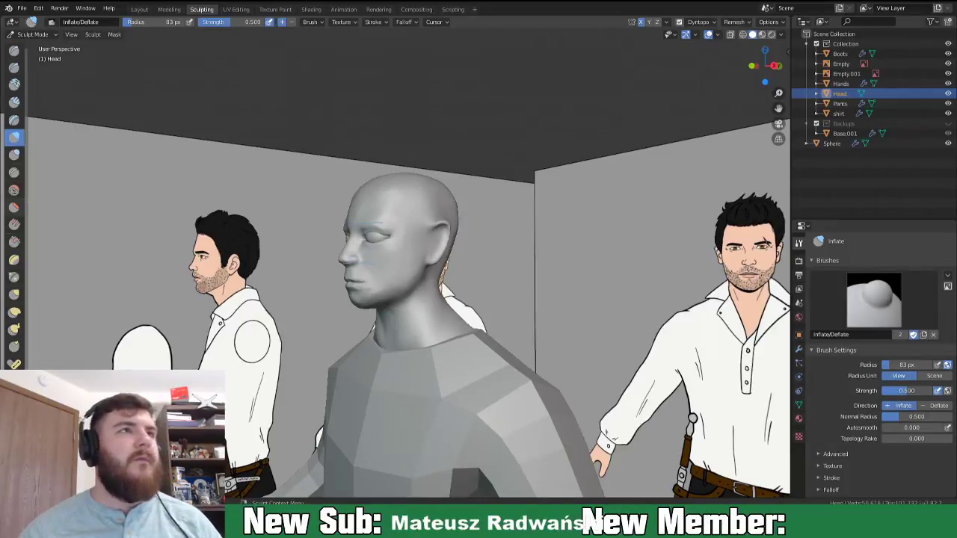
mouse_move(453, 321)
middle_down()
mouse_move(492, 267)
mouse_move(411, 294)
mouse_move(430, 282)
middle_up()
scroll(417, 293, up, 4)
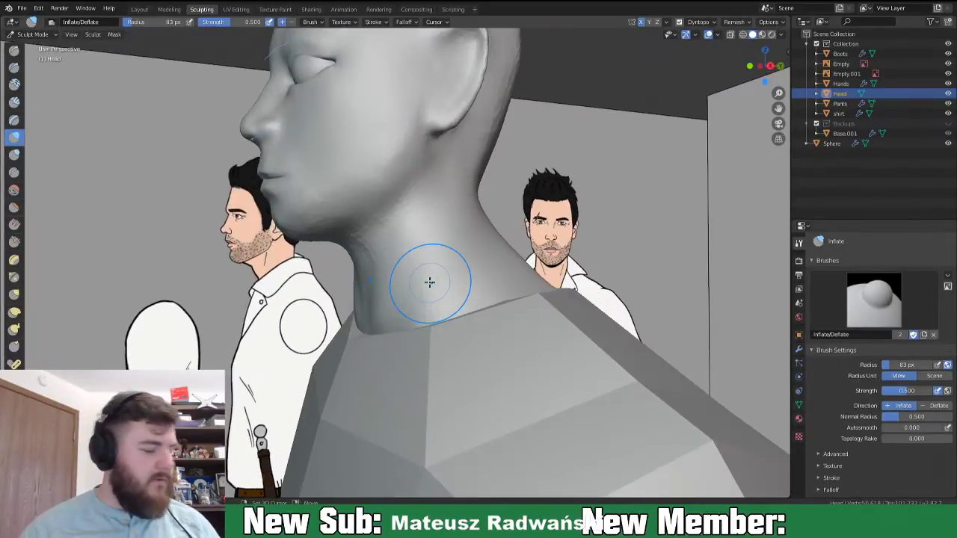
key(shift+c)
key(f)
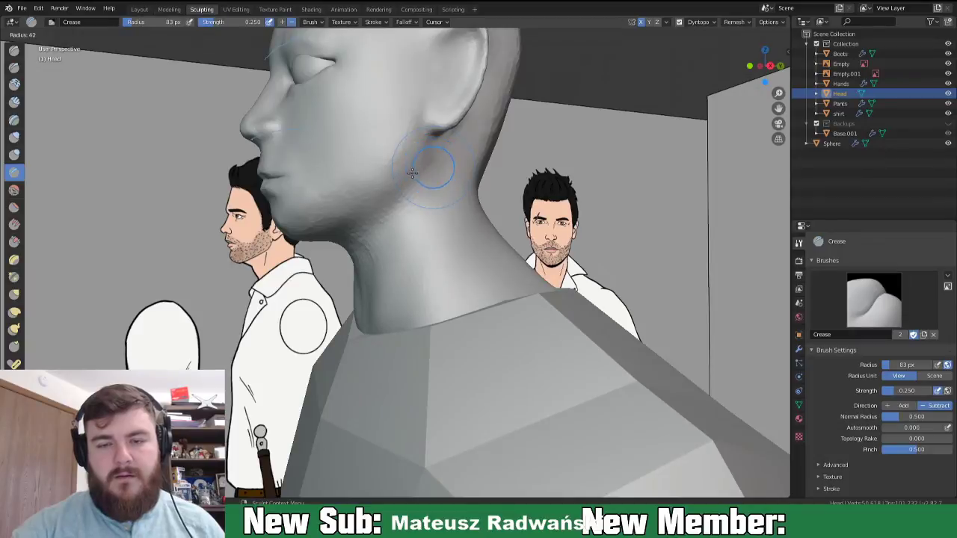
click(413, 173)
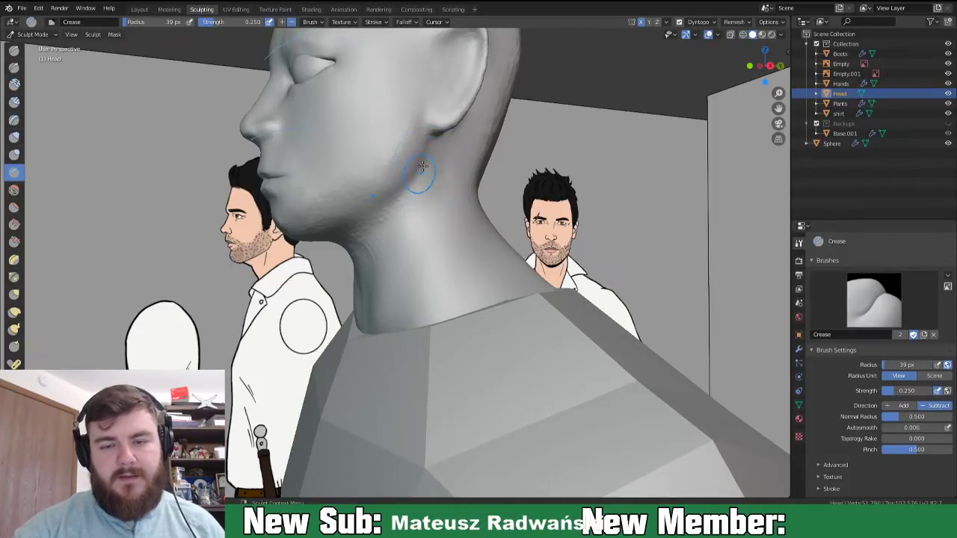
middle_drag(422, 172, 387, 178)
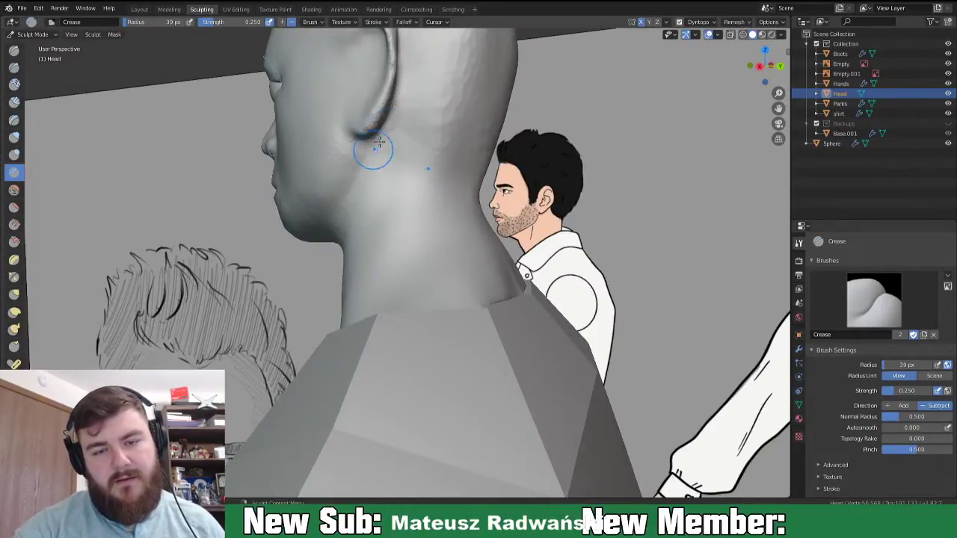
middle_drag(401, 132, 353, 161)
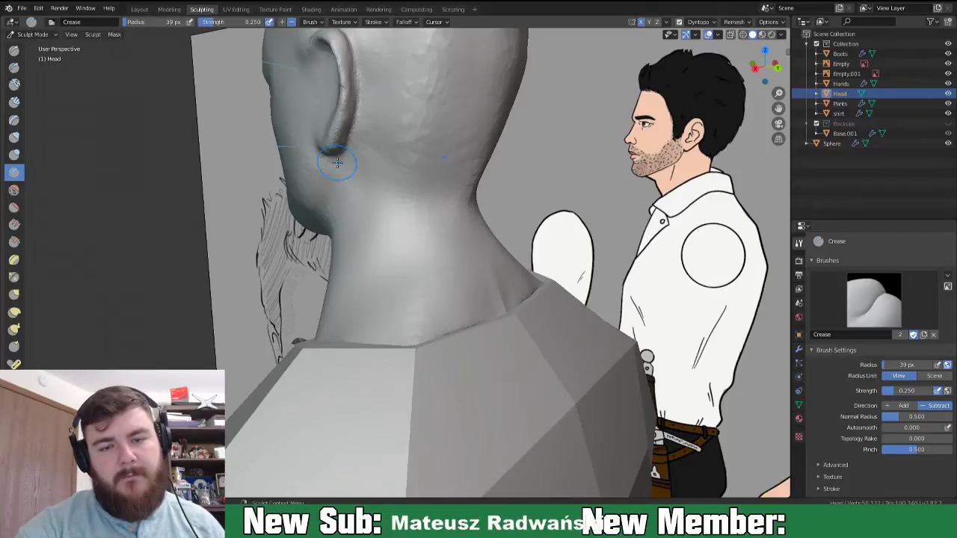
middle_drag(337, 159, 327, 162)
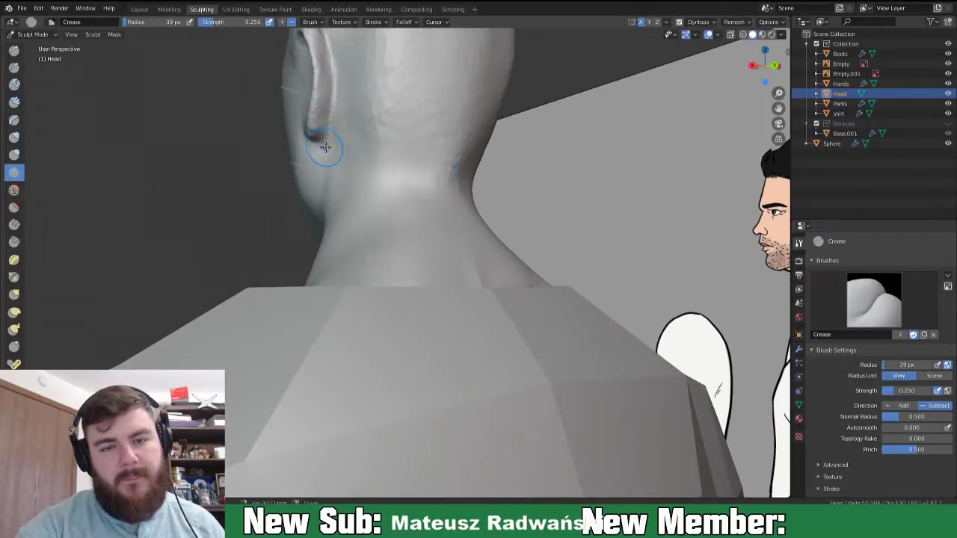
- Carve a crease along the underside of the jaw from below the ear toward the chin
mouse_move(419, 197)
middle_down()
mouse_move(426, 207)
mouse_move(548, 220)
mouse_move(592, 220)
mouse_move(612, 198)
mouse_move(587, 215)
middle_up()
middle_drag(495, 307, 436, 250)
mouse_move(366, 214)
mouse_down()
mouse_move(404, 188)
mouse_move(350, 227)
mouse_up()
drag(414, 183, 344, 232)
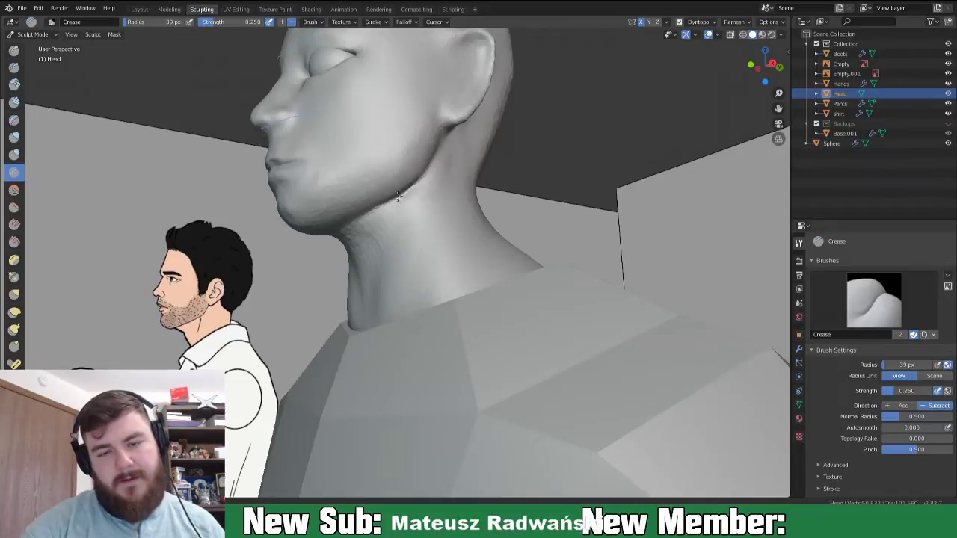
drag(377, 200, 347, 231)
middle_drag(344, 240, 378, 234)
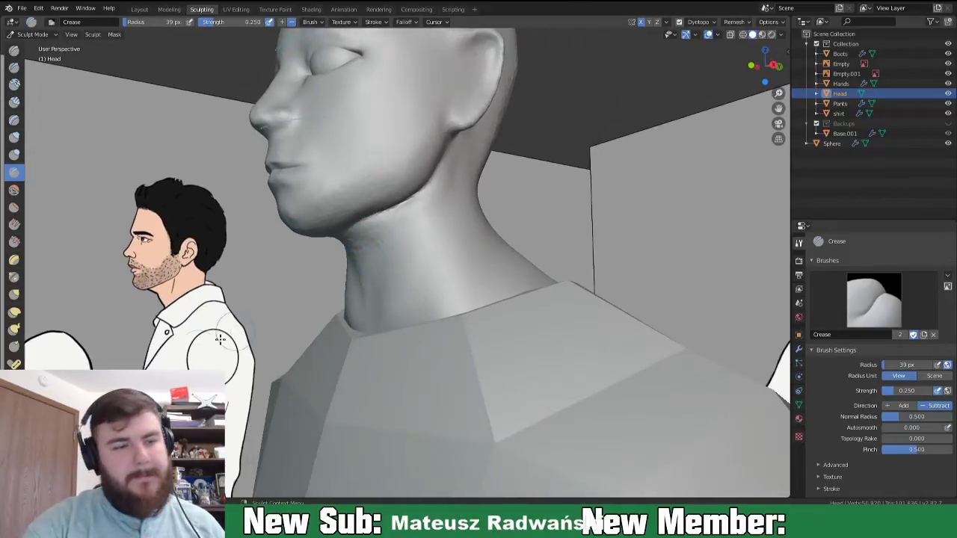
- Add volume along the jawline with the Clay Strips brush at a 39 px radius and smooth it into the cheek and chin
click(14, 101)
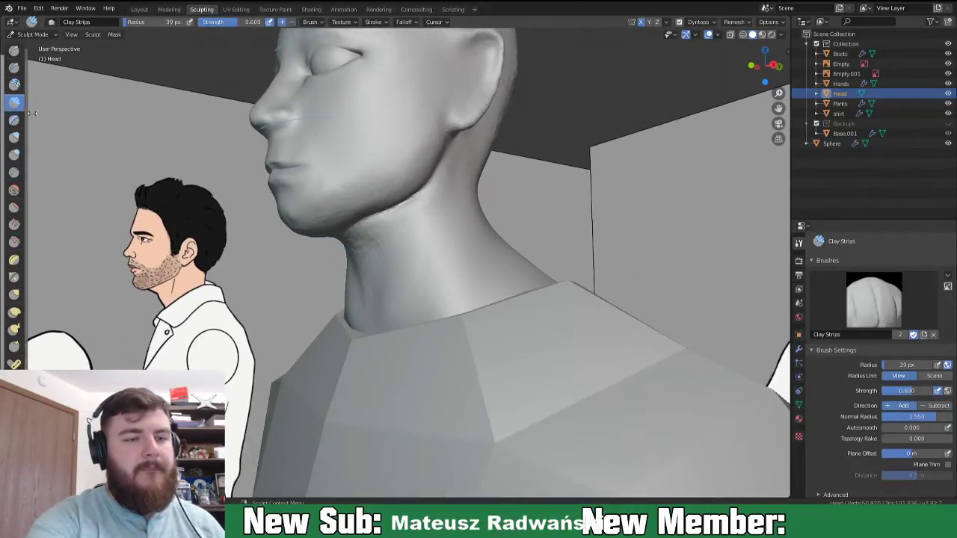
drag(423, 166, 304, 219)
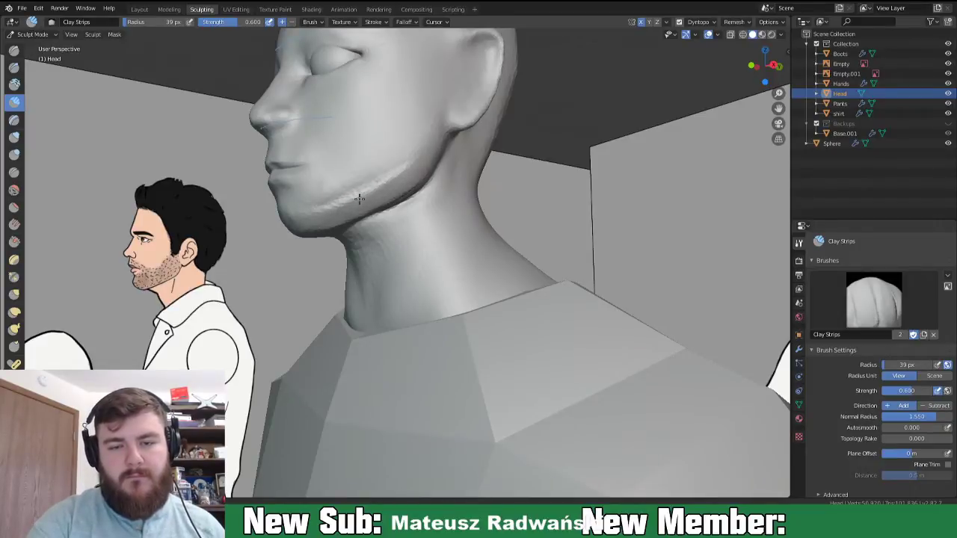
shift+drag(397, 186, 338, 221)
shift+drag(384, 201, 333, 197)
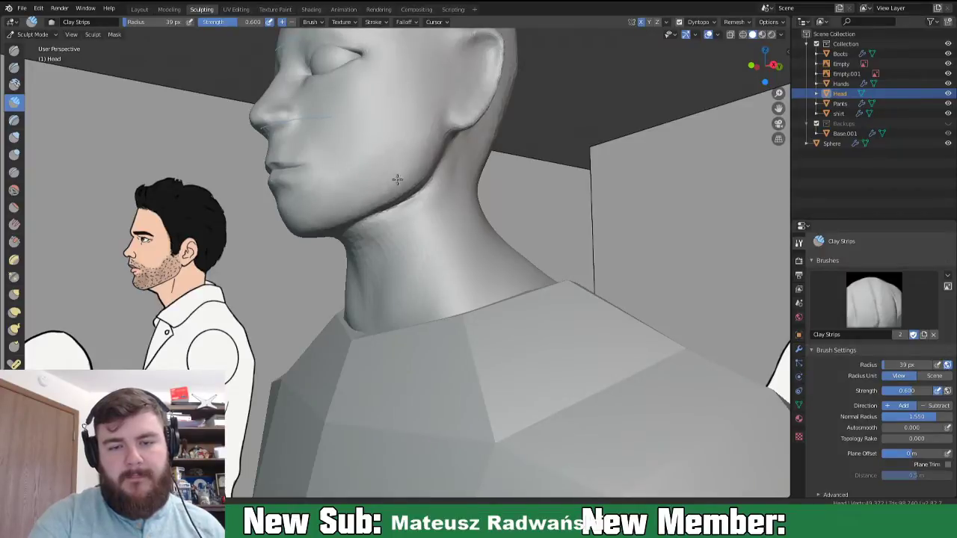
- Fill in and blend the underside of the jaw where it meets the neck, softening the sharp crease
middle_drag(298, 238, 391, 216)
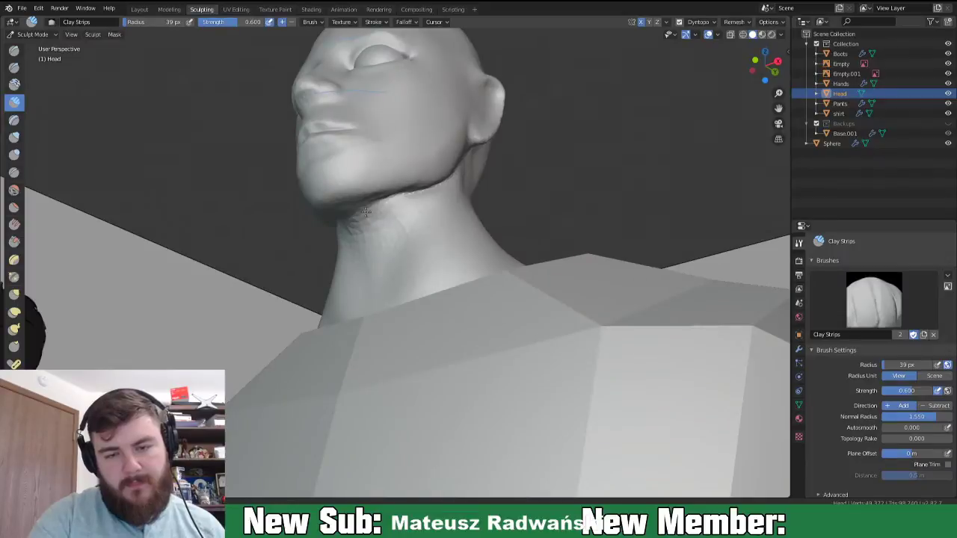
drag(368, 204, 451, 204)
middle_drag(451, 204, 419, 219)
mouse_move(434, 184)
mouse_down()
mouse_move(419, 192)
mouse_move(447, 185)
mouse_move(453, 160)
mouse_move(426, 211)
mouse_move(375, 215)
mouse_up()
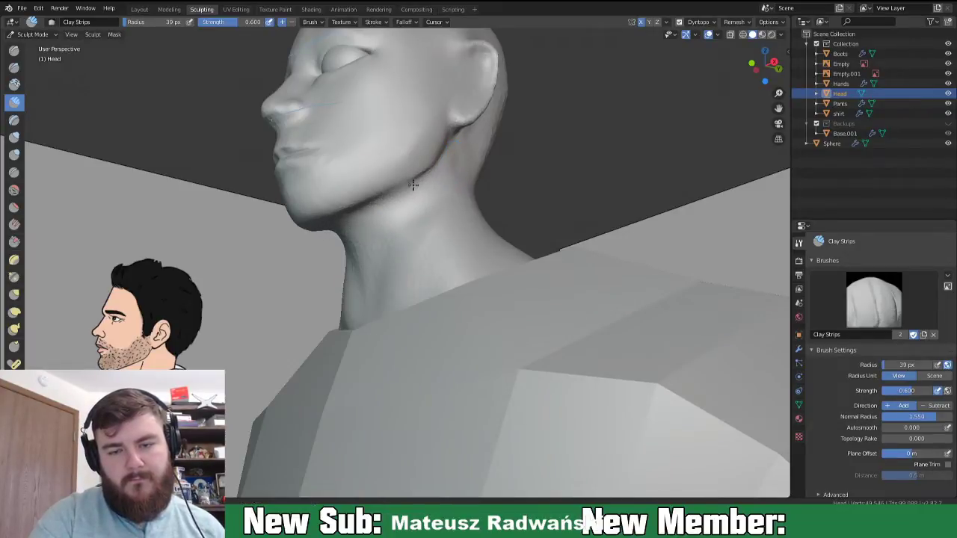
middle_drag(414, 216, 447, 250)
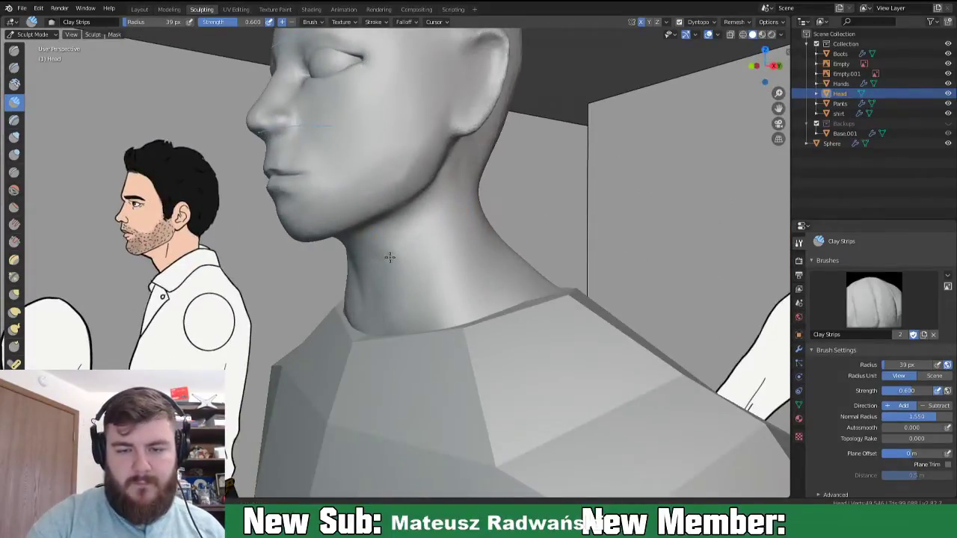
- Build up the neck muscle with Clay Strips, running diagonally from behind the jaw down to the front of the neck's base
mouse_move(384, 311)
middle_down()
mouse_move(456, 286)
mouse_move(404, 297)
mouse_move(414, 315)
mouse_move(415, 268)
middle_up()
mouse_move(418, 237)
mouse_down()
mouse_move(430, 244)
mouse_move(421, 243)
mouse_move(409, 292)
mouse_up()
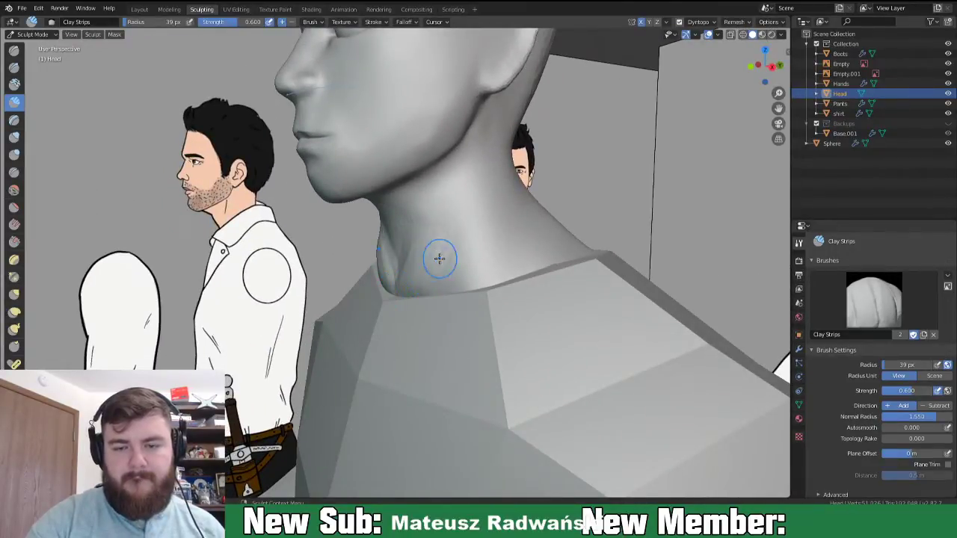
drag(452, 188, 411, 267)
drag(476, 180, 434, 288)
drag(489, 196, 436, 290)
mouse_move(408, 259)
mouse_down()
mouse_move(407, 274)
mouse_move(453, 200)
mouse_move(433, 213)
mouse_move(492, 186)
mouse_up()
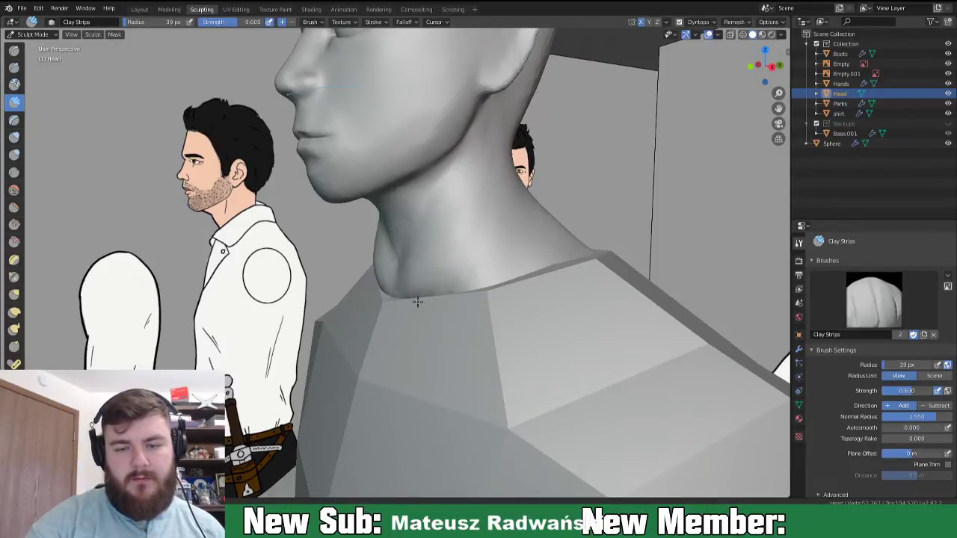
- Adjust the side contour of the lower neck from the front using the Grab brush at a 75 px radius
mouse_move(449, 265)
middle_down()
mouse_move(540, 284)
mouse_move(525, 289)
mouse_move(562, 284)
mouse_move(543, 279)
middle_up()
key(g)
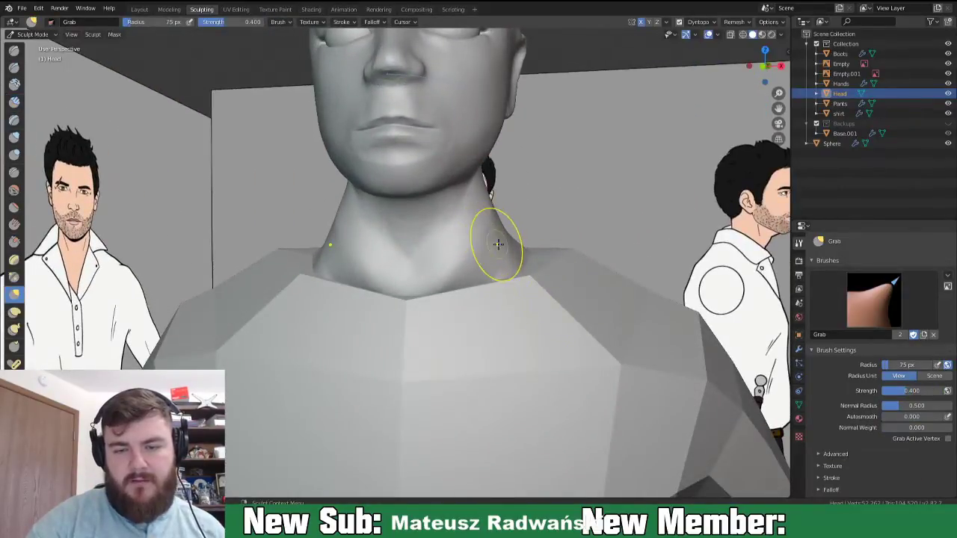
drag(491, 226, 466, 259)
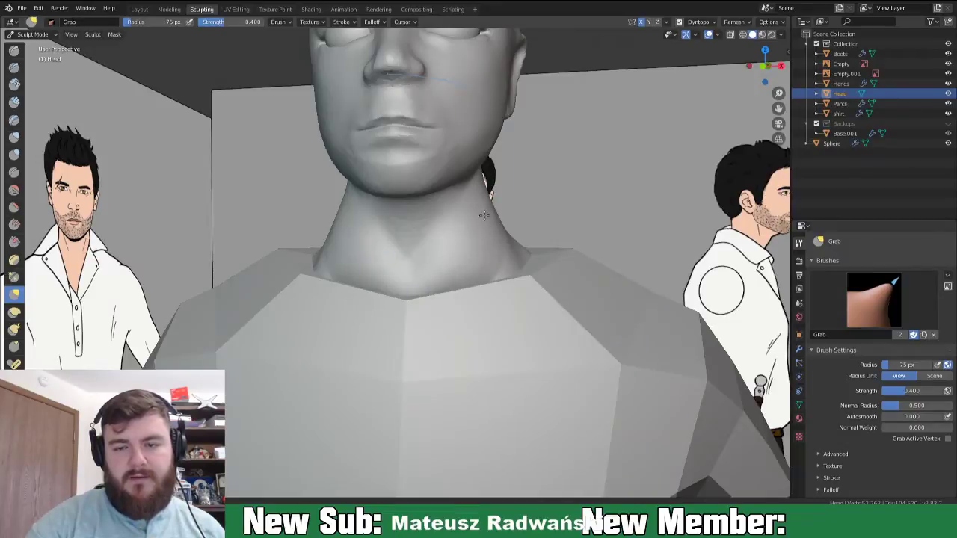
drag(506, 249, 510, 228)
- Set the Grab brush radius to 141 px and reshape the neck's sides and base where they slope into the shoulders
key(f)
click(531, 237)
mouse_move(491, 221)
mouse_down()
mouse_move(477, 224)
mouse_move(488, 222)
mouse_up()
drag(434, 260, 447, 270)
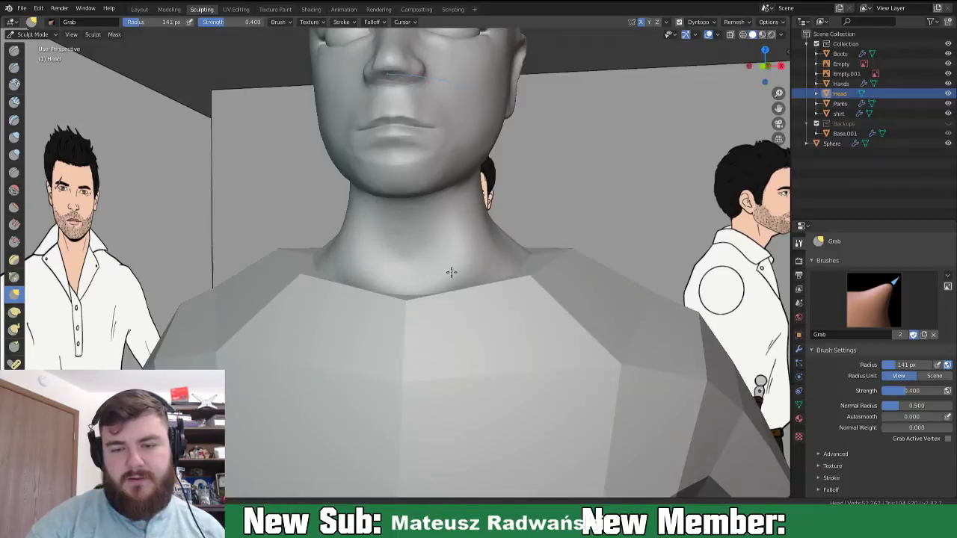
middle_drag(444, 283, 498, 289)
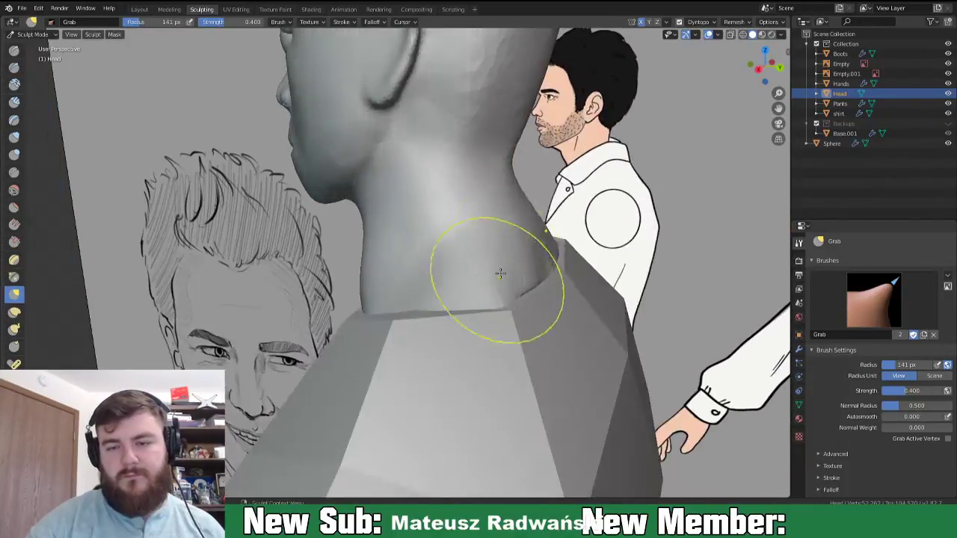
middle_drag(513, 254, 492, 283)
scroll(473, 305, up, 4)
mouse_move(483, 275)
mouse_down()
mouse_move(491, 252)
mouse_move(461, 257)
mouse_up()
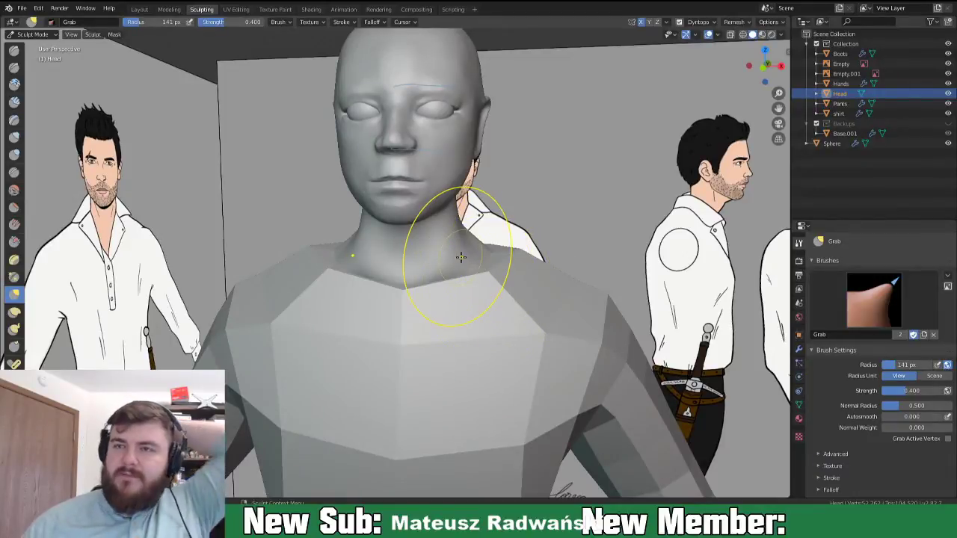
- Examine the proportions of the head, neck and shoulders against the reference drawings
middle_drag(462, 257, 416, 292)
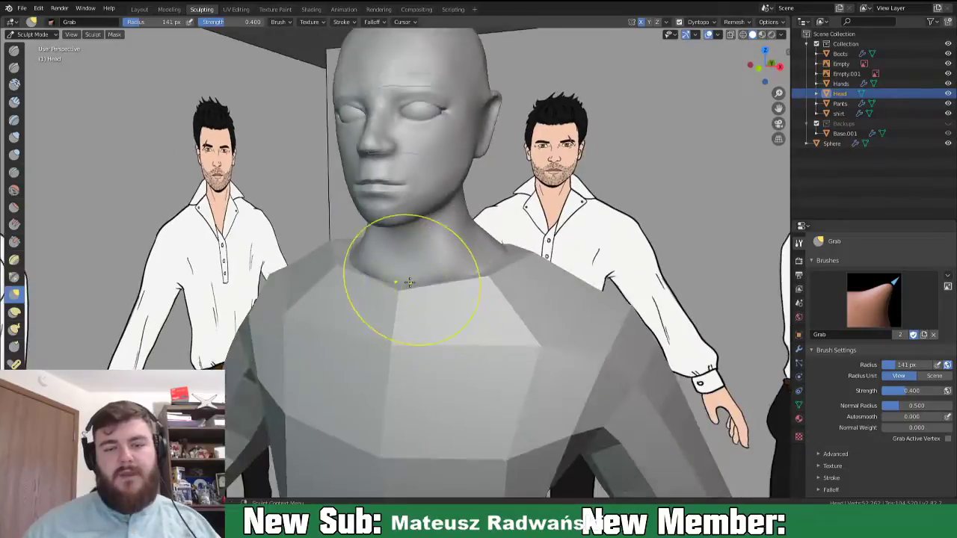
scroll(391, 306, down, 6)
shift+middle_drag(404, 342, 426, 288)
scroll(375, 272, up, 2)
scroll(425, 288, up, 3)
shift+middle_drag(437, 241, 409, 345)
scroll(409, 345, up, 2)
shift+middle_drag(450, 310, 433, 389)
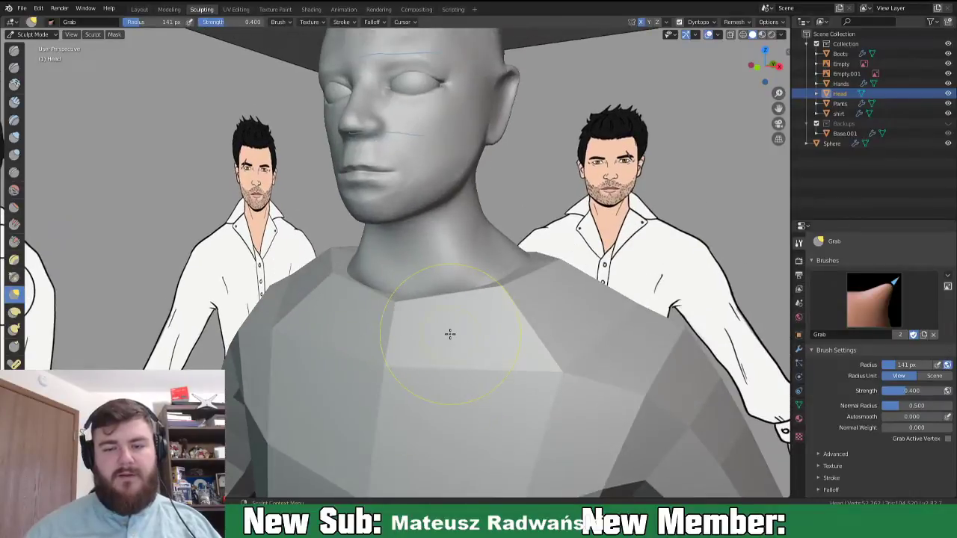
- Reshape the front and sides of the neck's base where it meets the collar with the Grab brush at a 141 px radius
scroll(471, 306, up, 1)
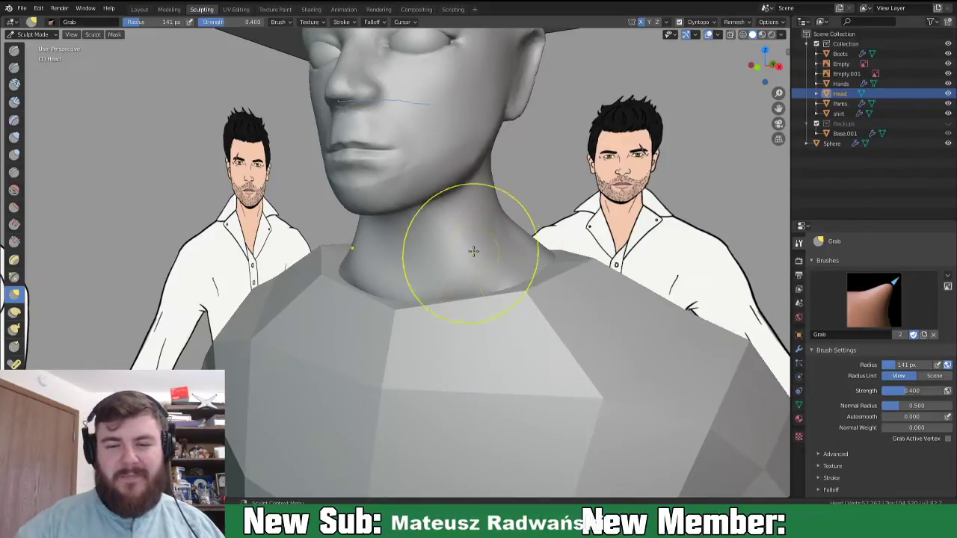
mouse_move(489, 282)
middle_down()
mouse_move(515, 280)
mouse_move(479, 266)
middle_up()
mouse_move(478, 267)
mouse_down()
mouse_move(452, 267)
mouse_move(467, 245)
mouse_up()
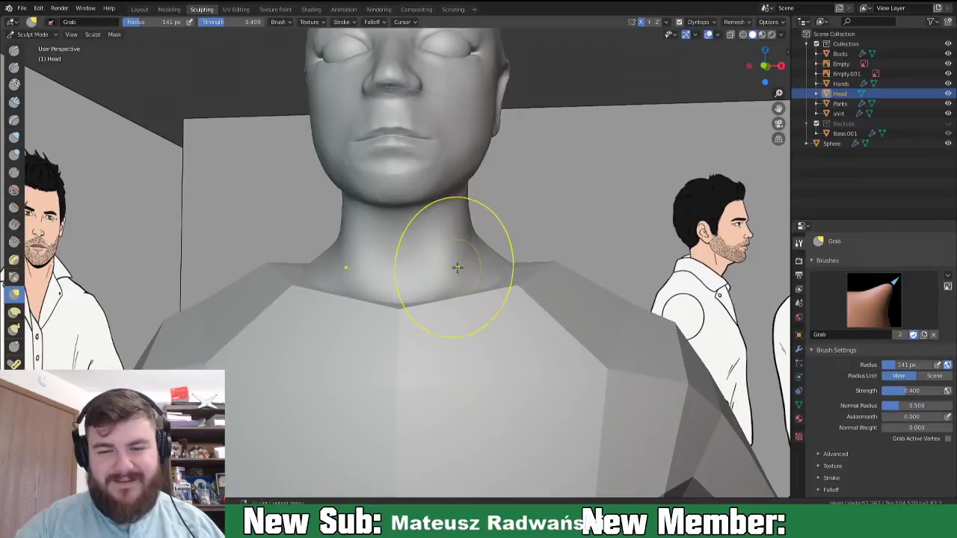
drag(440, 299, 456, 300)
mouse_move(456, 302)
mouse_down()
mouse_move(458, 314)
mouse_move(475, 299)
mouse_up()
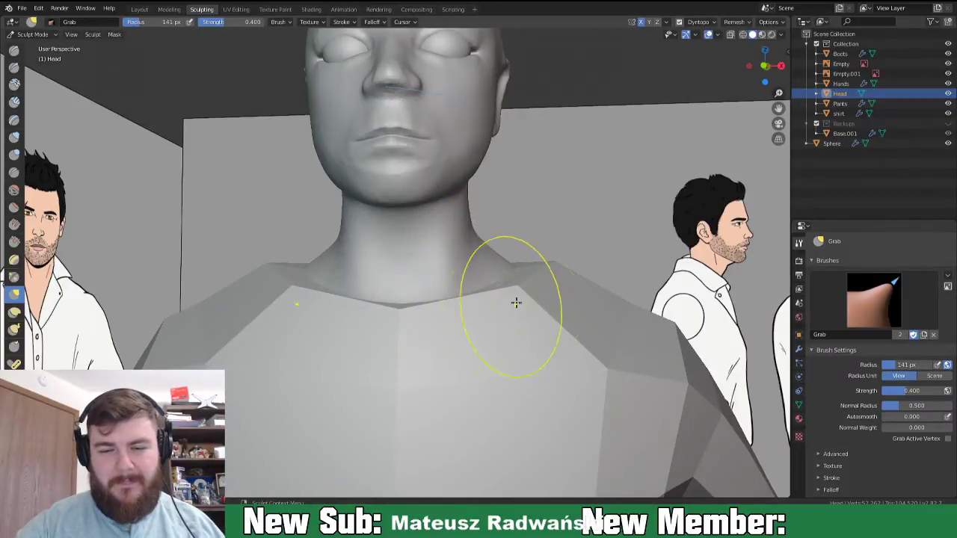
drag(533, 305, 543, 291)
drag(465, 290, 446, 297)
mouse_move(427, 284)
middle_down()
mouse_move(376, 288)
mouse_move(370, 311)
mouse_move(406, 299)
middle_up()
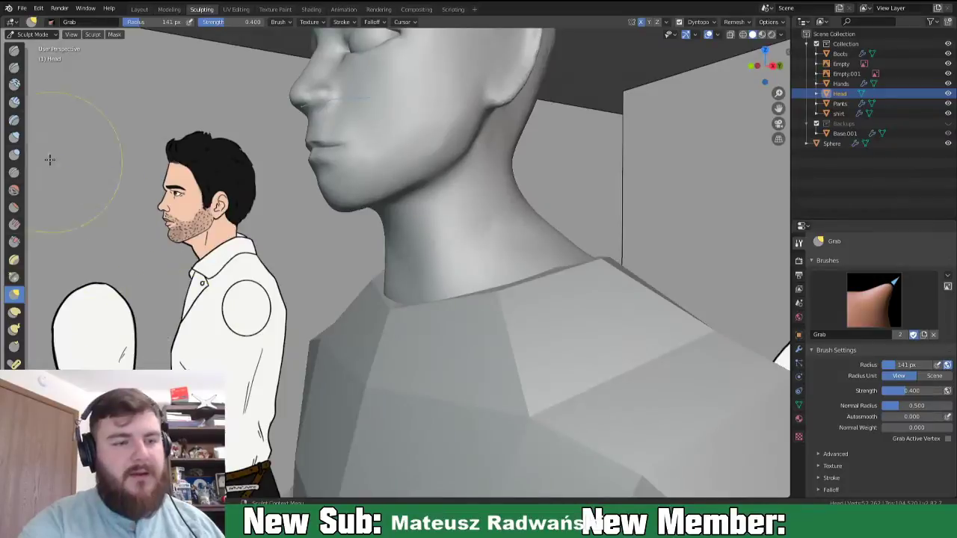
- Add volume to the front of the neck with the Inflate brush, working at 58 px and enlarging the radius to 93 px
click(14, 137)
mouse_move(402, 246)
middle_down()
mouse_move(474, 239)
mouse_move(413, 242)
middle_up()
key(f)
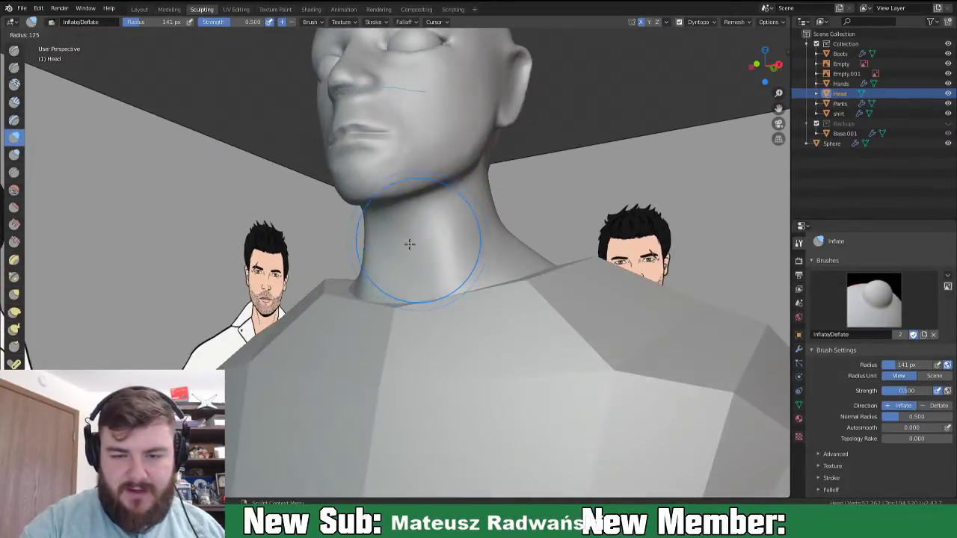
click(385, 252)
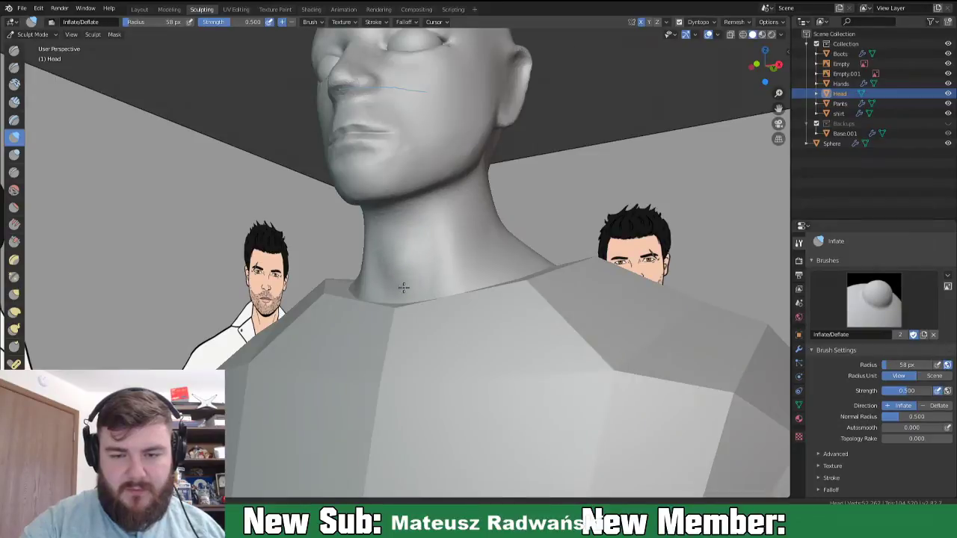
mouse_move(429, 261)
middle_down()
mouse_move(470, 261)
mouse_move(429, 277)
mouse_move(419, 273)
mouse_move(463, 263)
mouse_move(430, 252)
middle_up()
key(bracketright)
key(bracketright)
key(bracketright)
key(bracketright)
key(bracketright)
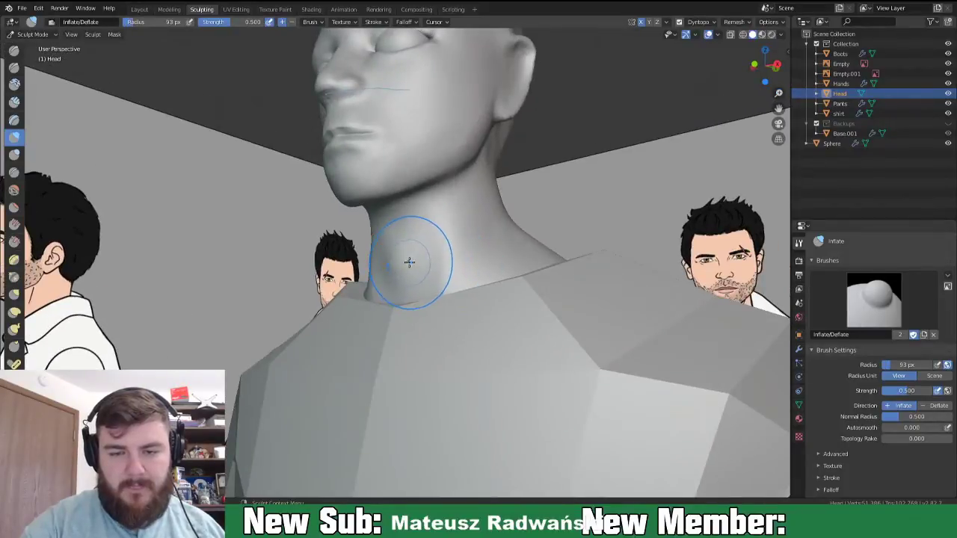
- Adjust the neck muscle along the side of the throat with the Grab brush at a 93 px radius
key(g)
mouse_move(411, 235)
mouse_down()
mouse_move(428, 244)
mouse_move(421, 226)
mouse_move(449, 231)
mouse_up()
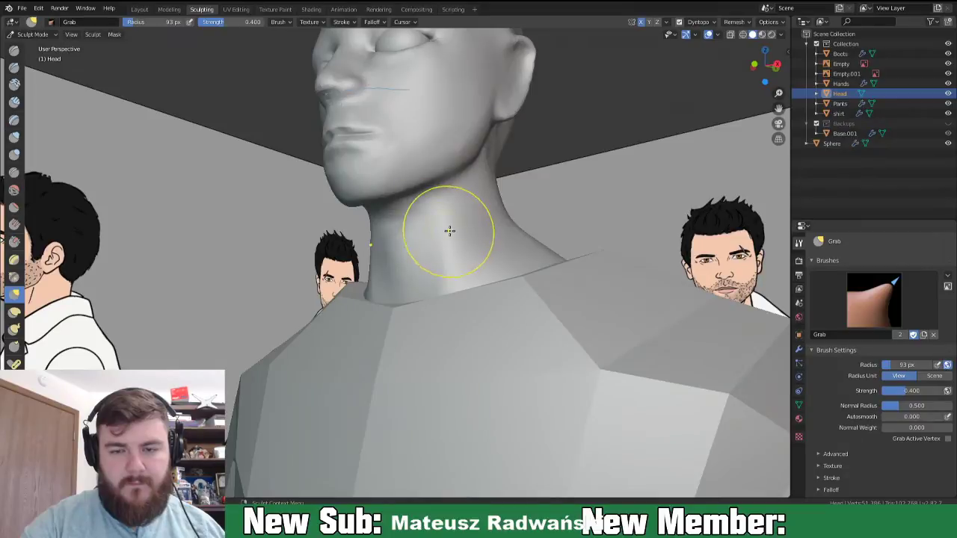
middle_drag(459, 213, 459, 252)
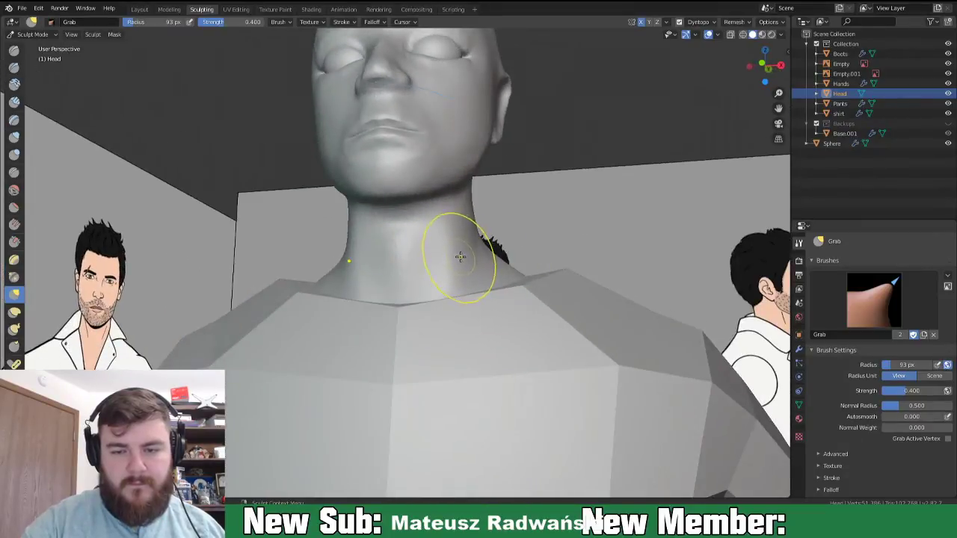
middle_drag(487, 247, 495, 218)
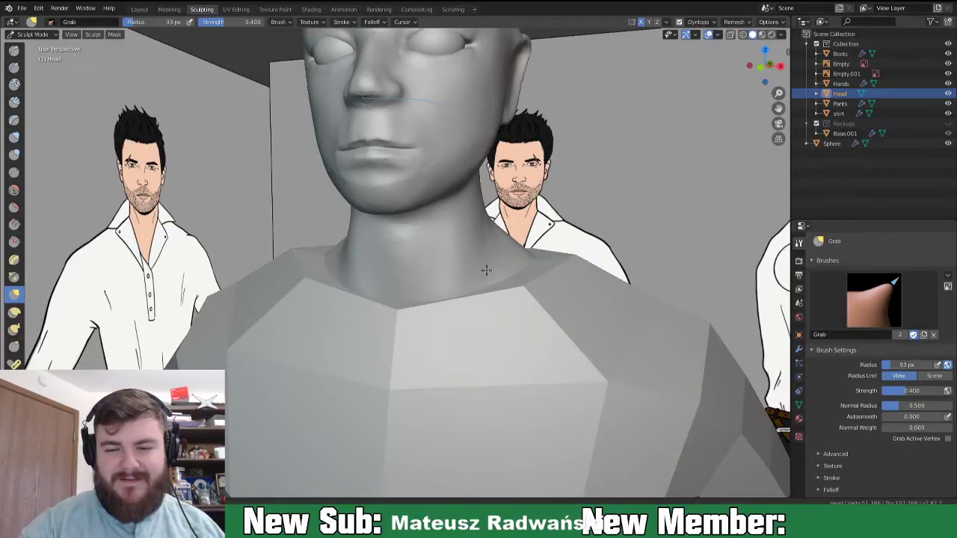
middle_drag(493, 319, 470, 267)
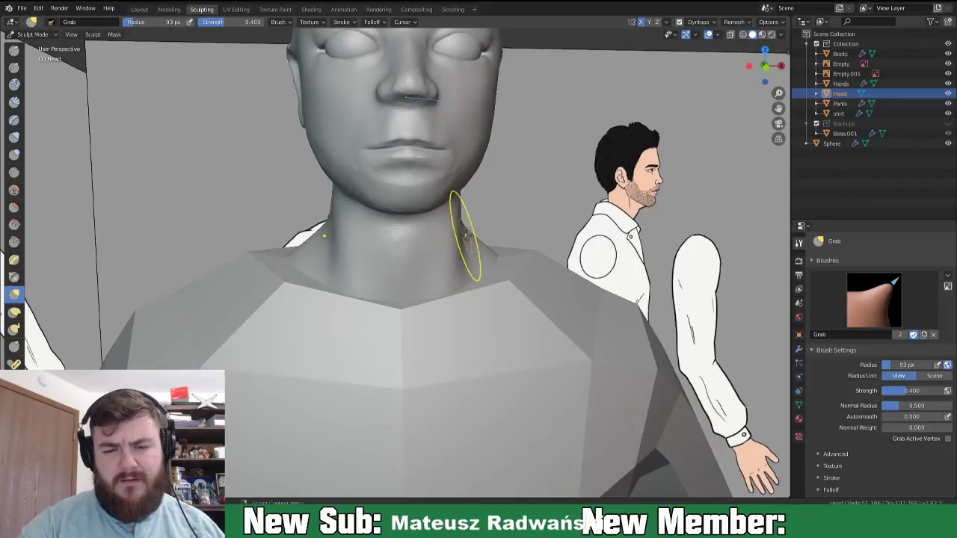
middle_drag(496, 278, 455, 277)
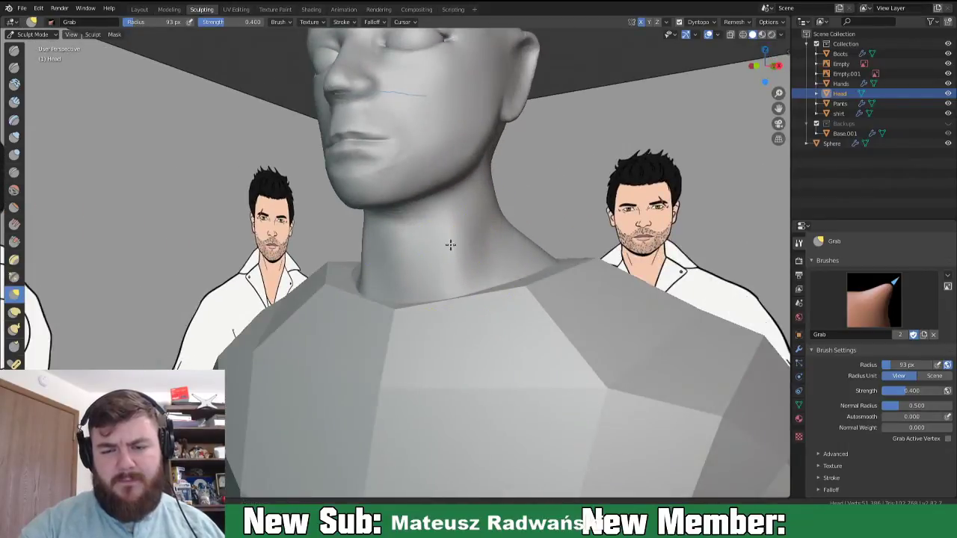
- Smooth the side of the neck and define the line where the jaw meets it with the Crease brush at 51 px
middle_drag(519, 279, 396, 310)
mouse_move(349, 249)
middle_down()
mouse_move(421, 261)
mouse_move(456, 239)
mouse_move(397, 242)
middle_up()
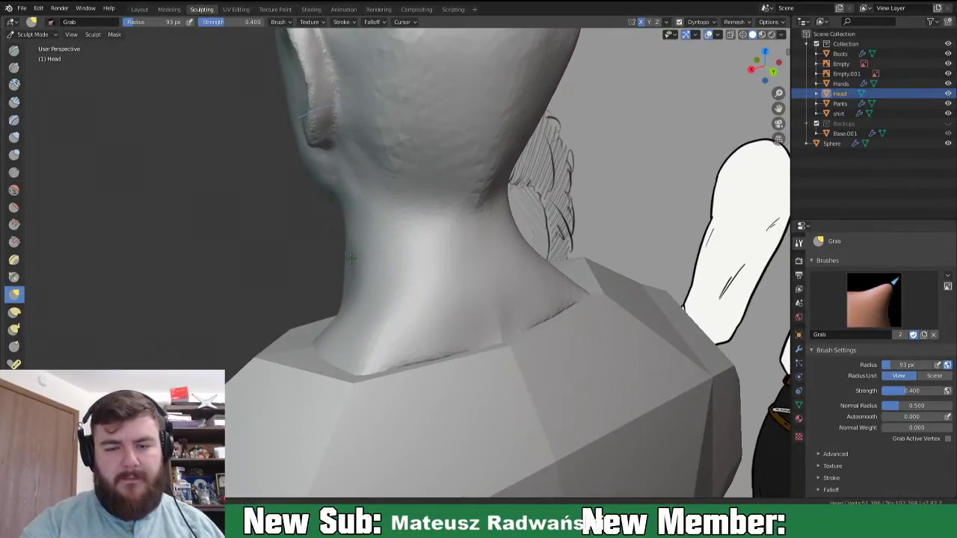
middle_drag(345, 308, 433, 198)
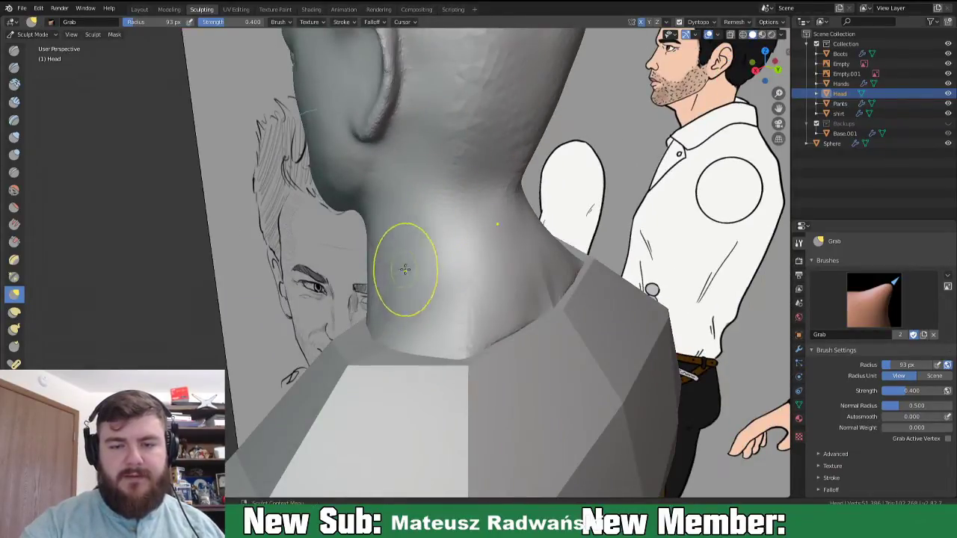
middle_drag(406, 266, 434, 249)
key(shift+c)
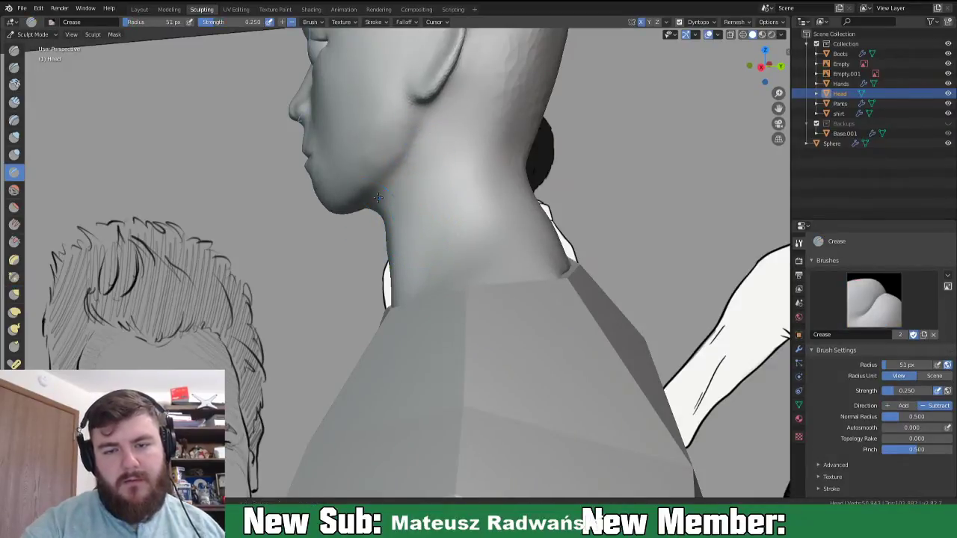
mouse_move(406, 199)
middle_down()
mouse_move(465, 265)
mouse_move(490, 263)
mouse_move(496, 204)
middle_up()
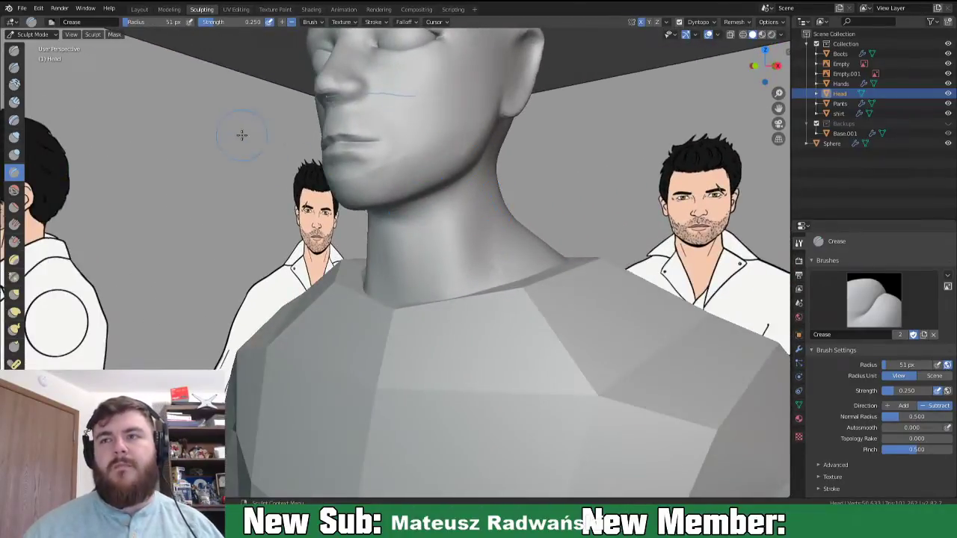
scroll(291, 120, up, 2)
shift+middle_drag(411, 128, 410, 235)
scroll(417, 231, up, 2)
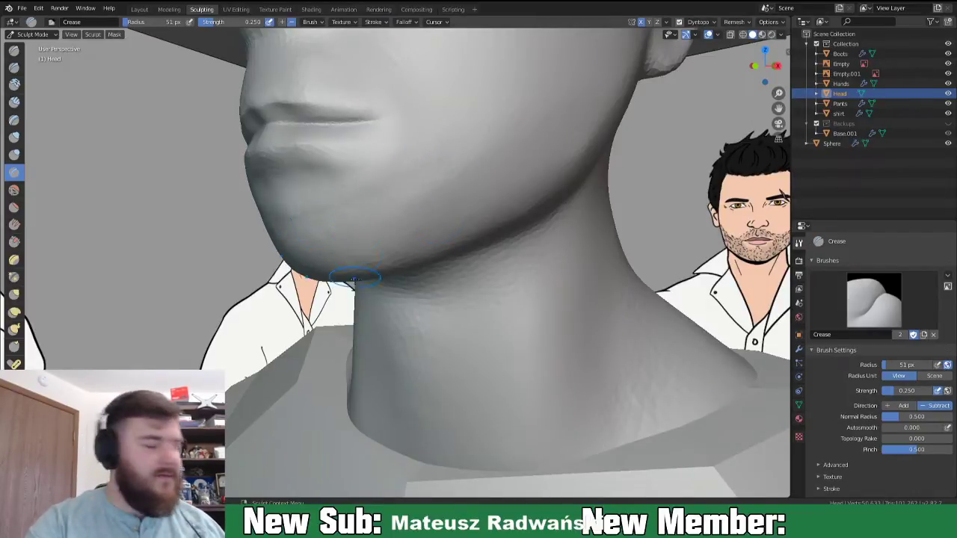
- Build up the underside of the chin and jaw with the Inflate brush at a 51 px radius and 0.500 strength
key(i)
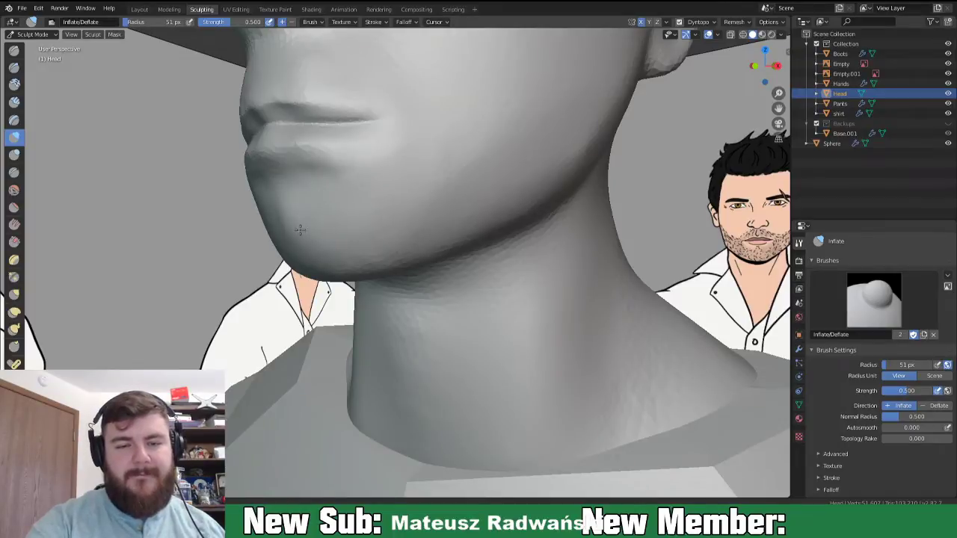
mouse_move(350, 283)
middle_down()
mouse_move(439, 277)
mouse_move(491, 314)
mouse_move(492, 255)
middle_up()
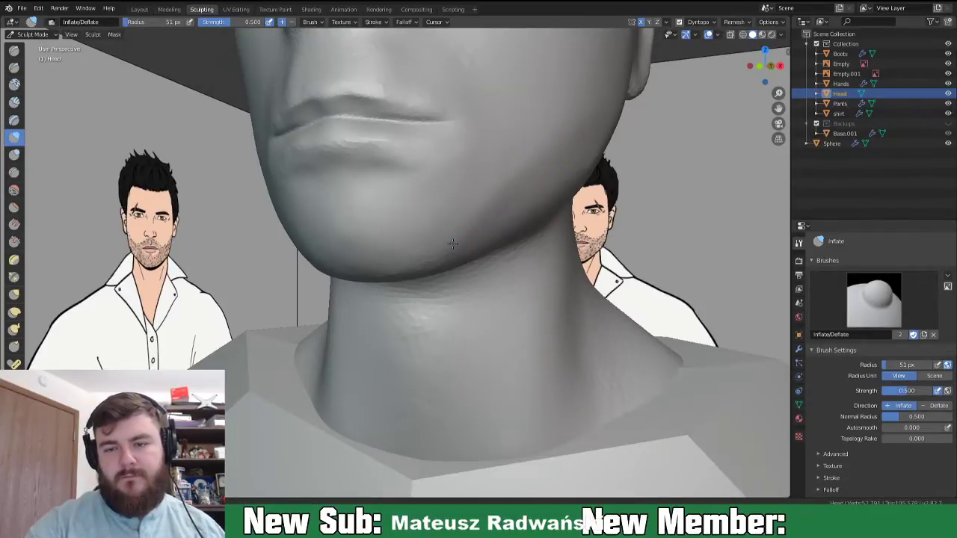
mouse_move(467, 293)
middle_down()
mouse_move(524, 299)
mouse_move(513, 291)
mouse_move(471, 333)
mouse_move(359, 275)
middle_up()
- Set the Inflate brush radius to 57 px and smooth out the back of the head down to the nape
scroll(455, 271, down, 7)
scroll(471, 333, down, 1)
scroll(461, 324, up, 5)
mouse_move(453, 252)
middle_down()
mouse_move(423, 332)
mouse_move(457, 335)
middle_up()
mouse_move(441, 300)
middle_down()
mouse_move(391, 296)
mouse_move(487, 293)
mouse_move(446, 304)
middle_up()
scroll(441, 305, up, 1)
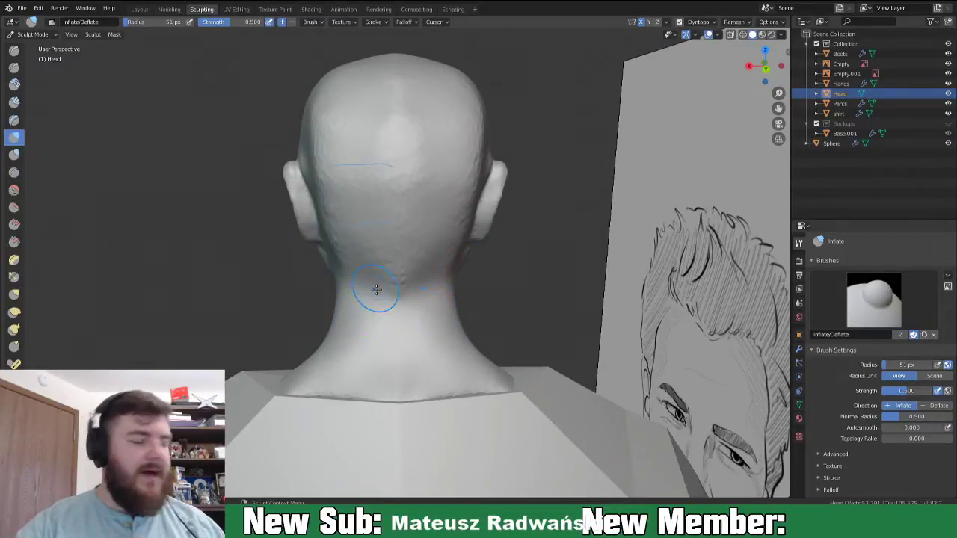
key(f)
click(424, 277)
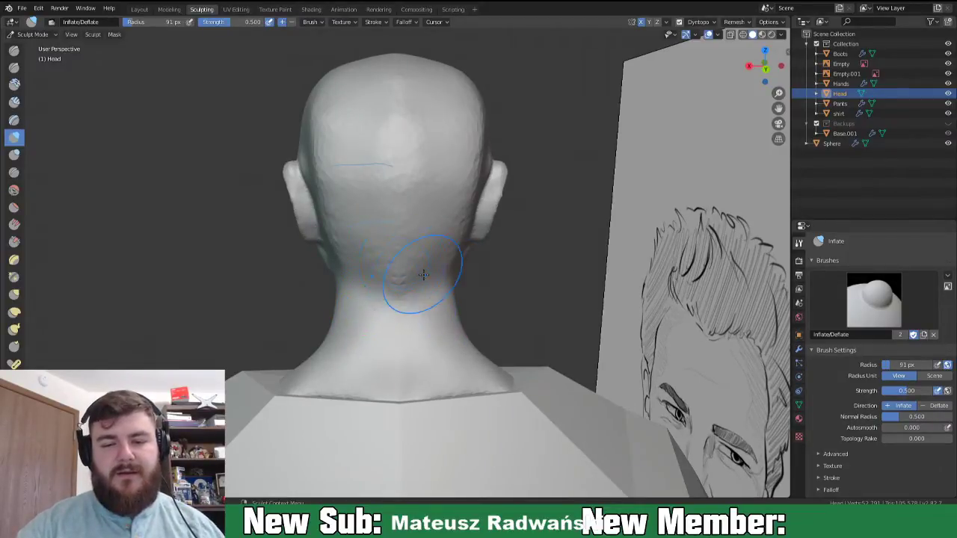
key(f)
click(394, 275)
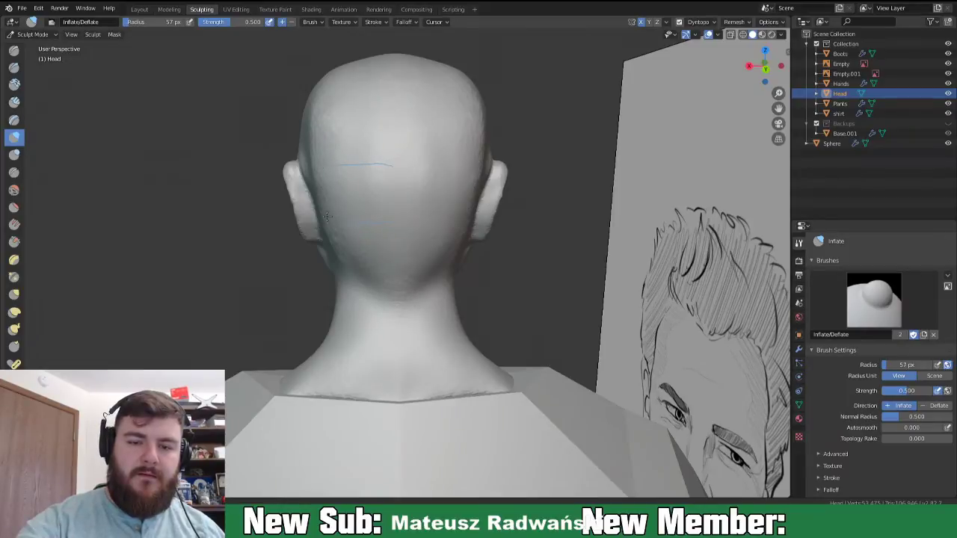
- Sculpt down the middle of the skull's back toward the nape with the 57 px Inflate brush
middle_drag(345, 245, 402, 243)
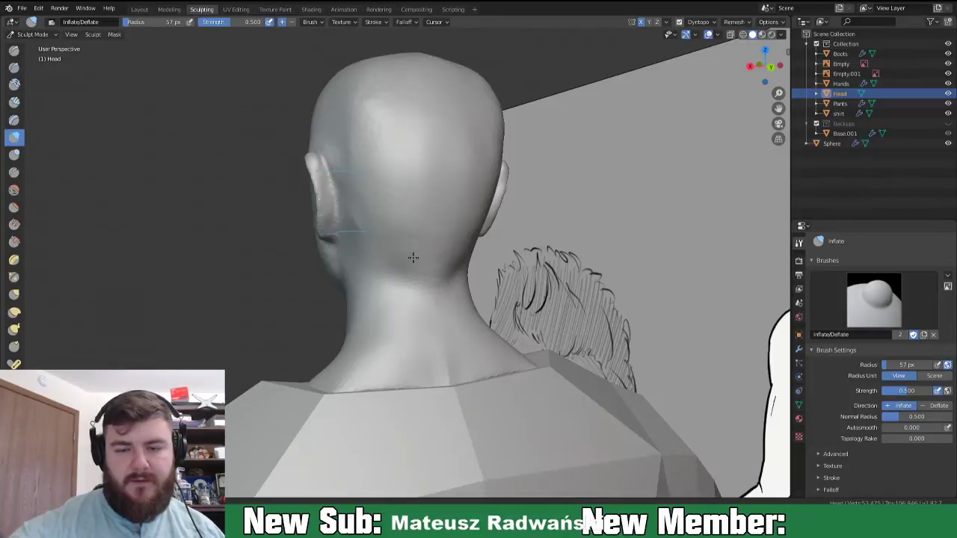
drag(425, 235, 424, 258)
drag(421, 155, 417, 255)
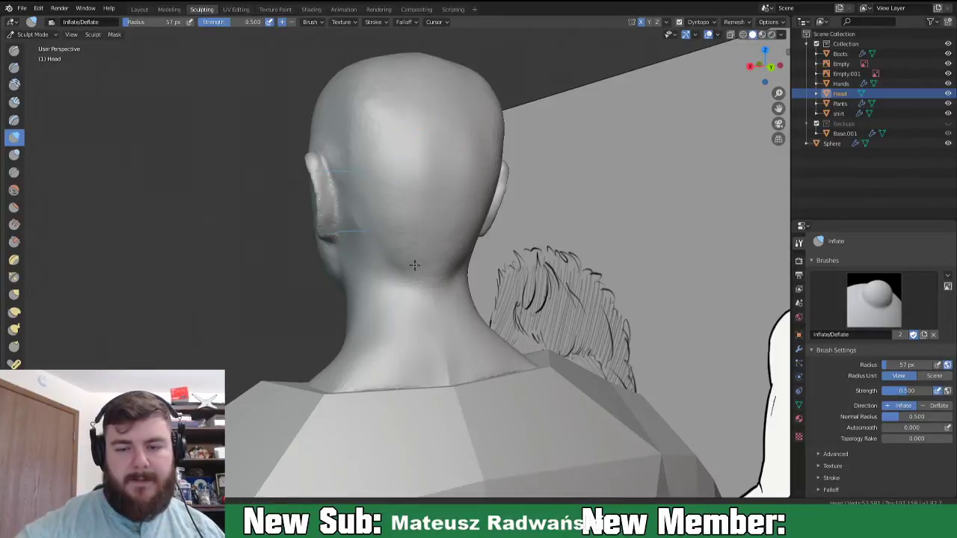
- Refine the transition from the back of the skull into the nape with the Grab brush at an 80 px radius
mouse_move(438, 286)
middle_down()
mouse_move(508, 278)
mouse_move(482, 272)
mouse_move(492, 271)
middle_up()
key(g)
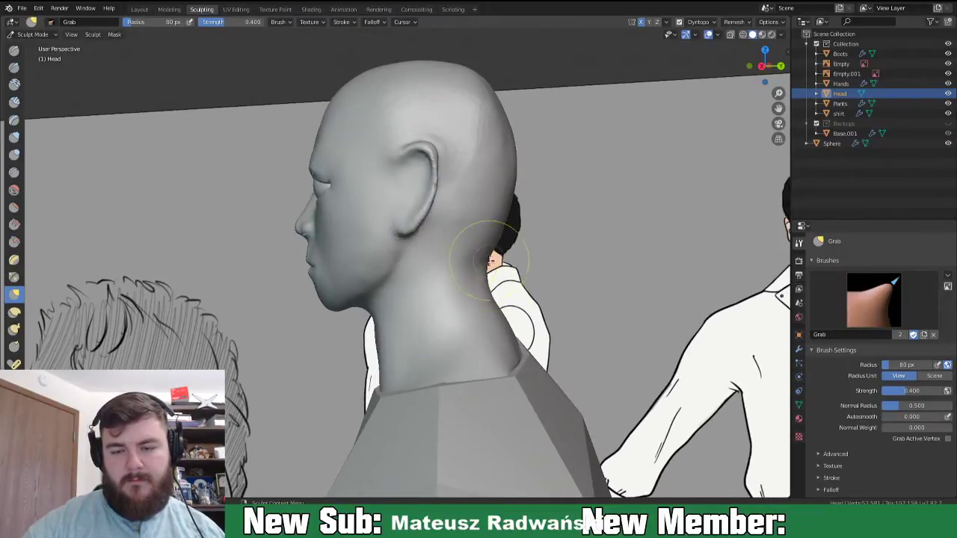
middle_drag(460, 297, 364, 256)
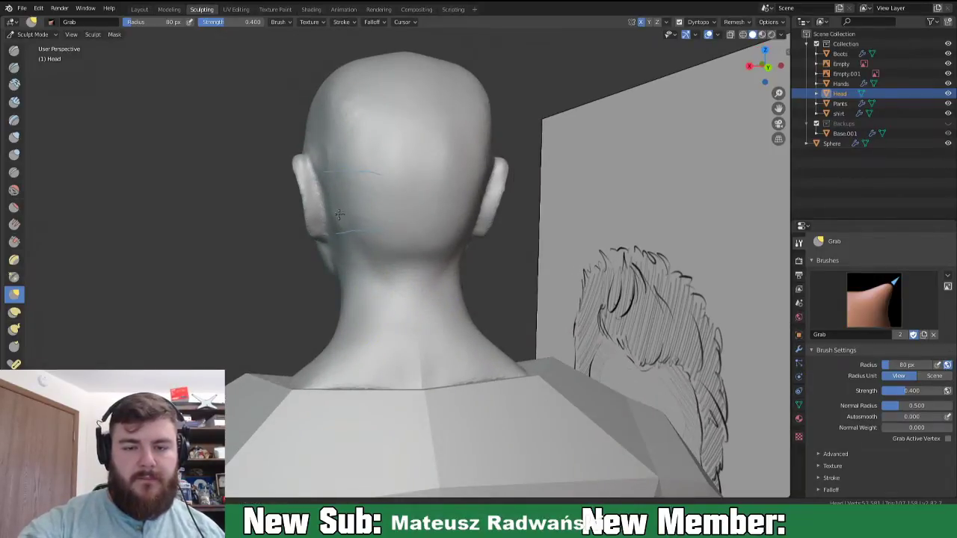
mouse_move(444, 288)
middle_down()
mouse_move(525, 274)
mouse_move(474, 323)
mouse_move(456, 307)
middle_up()
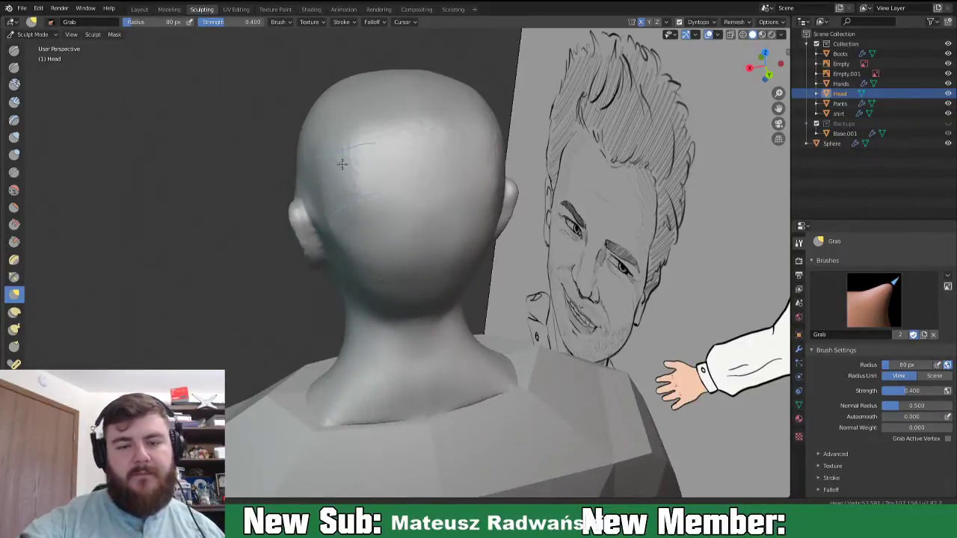
middle_drag(474, 338, 455, 292)
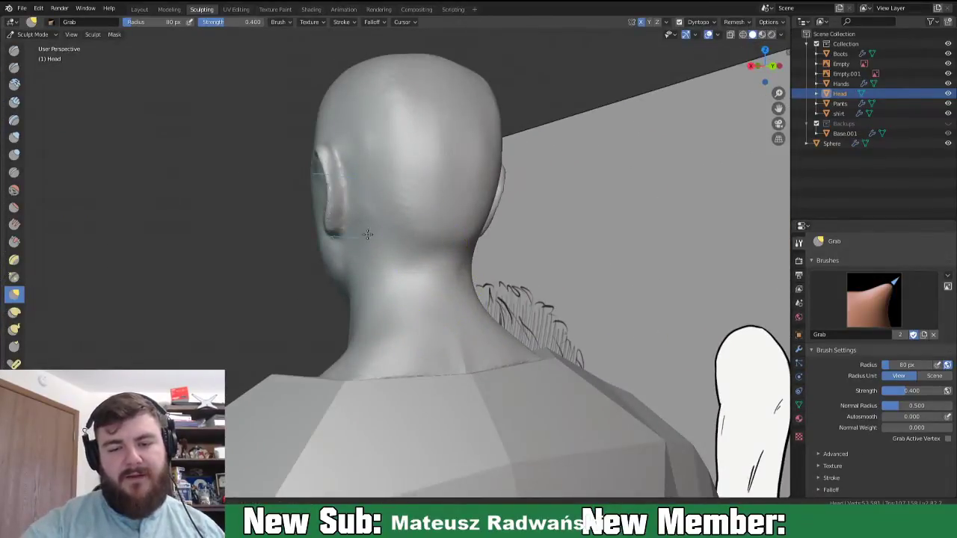
mouse_move(442, 310)
middle_down()
mouse_move(410, 316)
mouse_move(423, 327)
mouse_move(386, 309)
mouse_move(430, 257)
mouse_move(521, 273)
mouse_move(498, 187)
middle_up()
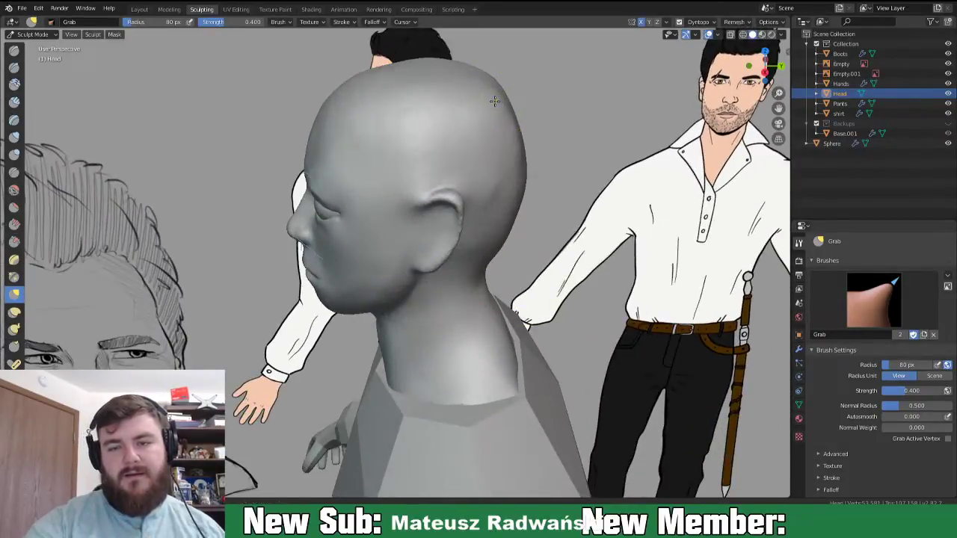
- Round the crown and the side of the skull above the ear with the 80 px Grab brush, checking the shape from several angles
middle_drag(570, 192, 660, 202)
middle_drag(597, 225, 486, 179)
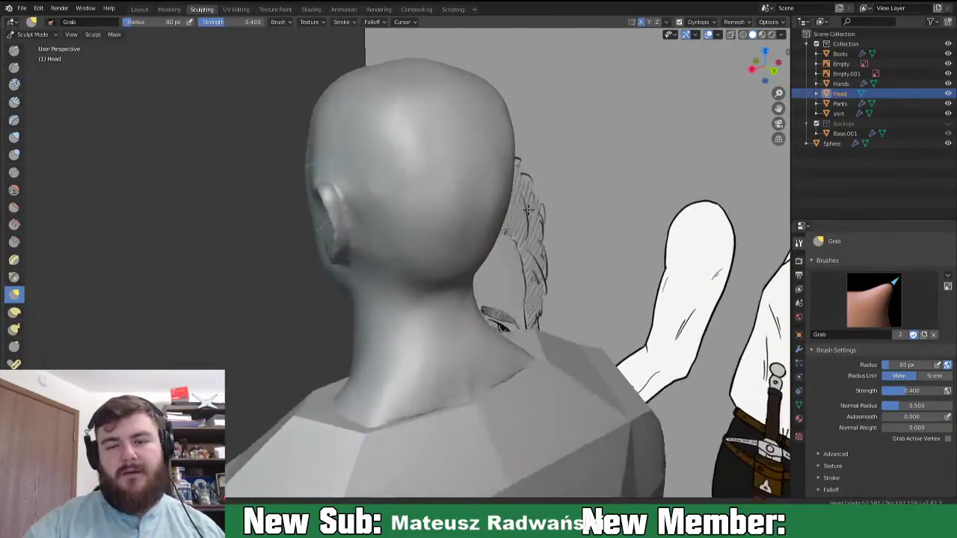
middle_drag(409, 94, 406, 93)
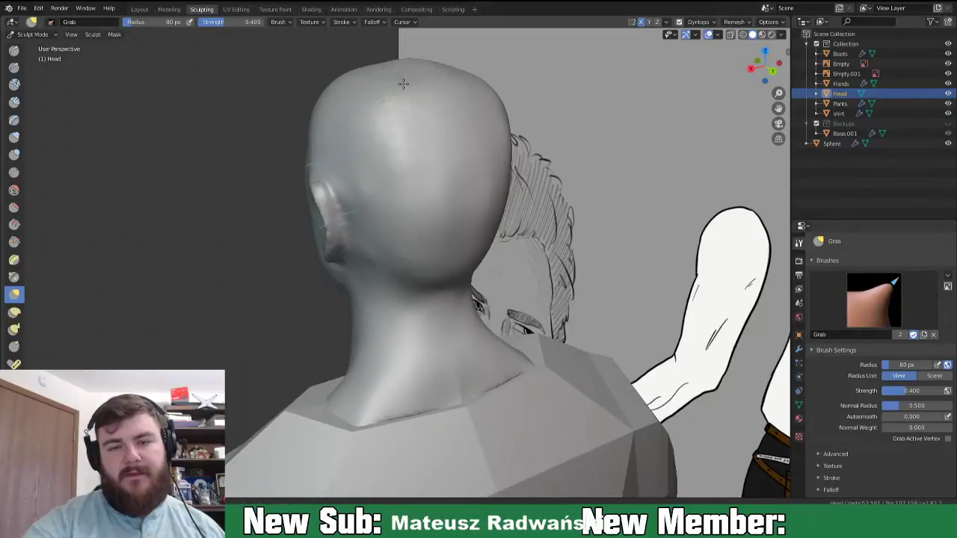
drag(406, 69, 389, 74)
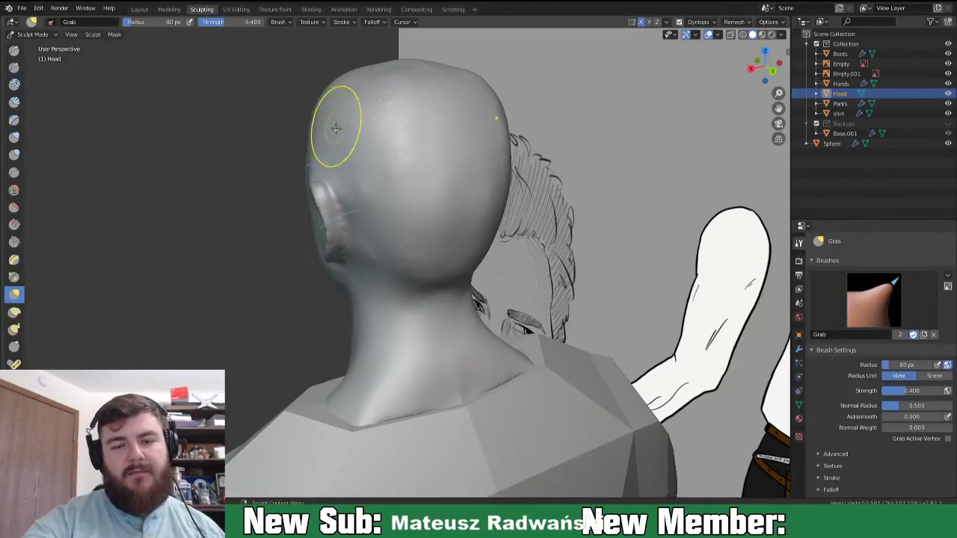
middle_drag(337, 124, 384, 134)
mouse_move(380, 207)
middle_down()
mouse_move(419, 229)
mouse_move(409, 279)
mouse_move(341, 224)
mouse_move(353, 246)
middle_up()
mouse_move(352, 246)
mouse_down()
mouse_move(321, 225)
mouse_move(330, 222)
mouse_up()
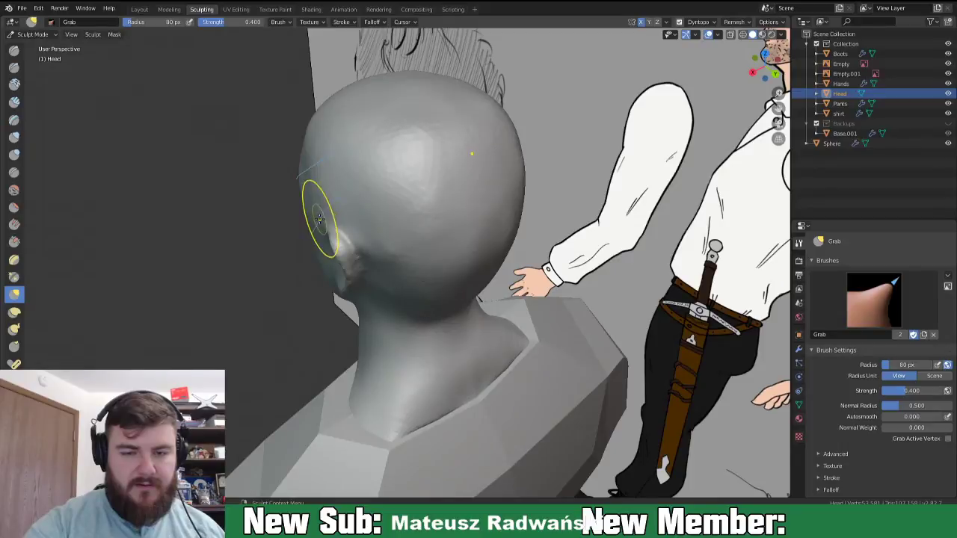
mouse_move(357, 254)
middle_down()
mouse_move(504, 247)
mouse_move(566, 220)
middle_up()
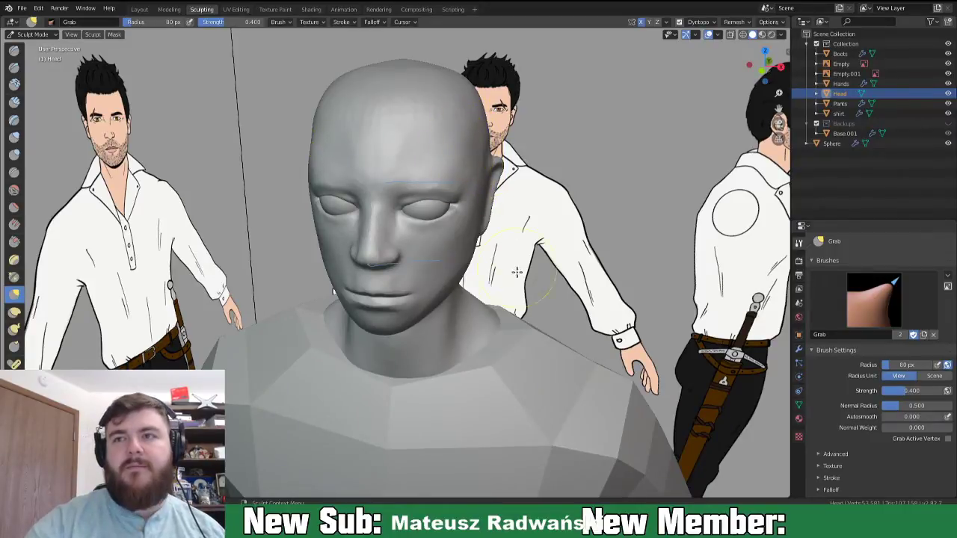
middle_drag(626, 250, 513, 172)
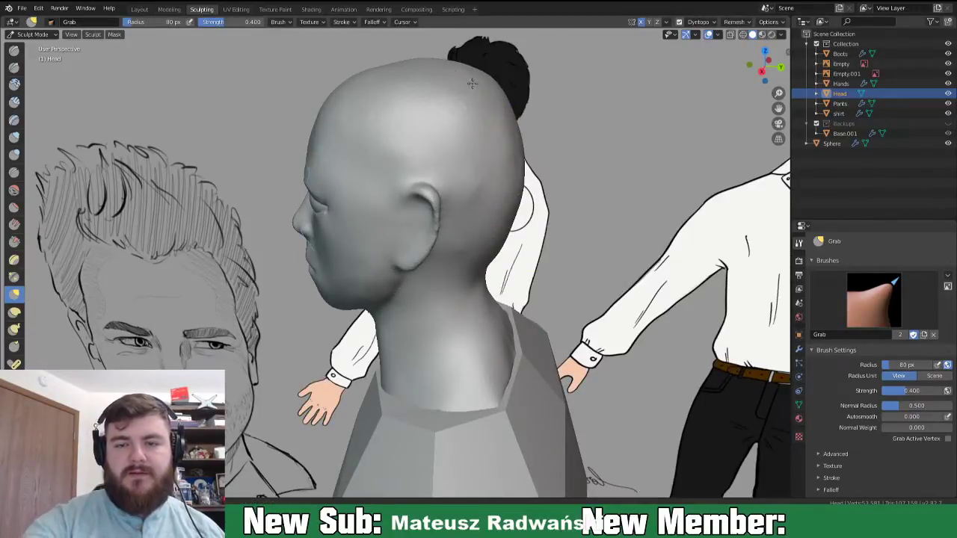
- Check the sculpted head's shape from the front, side, back and above against the reference drawings, and save the file
middle_drag(384, 67, 506, 137)
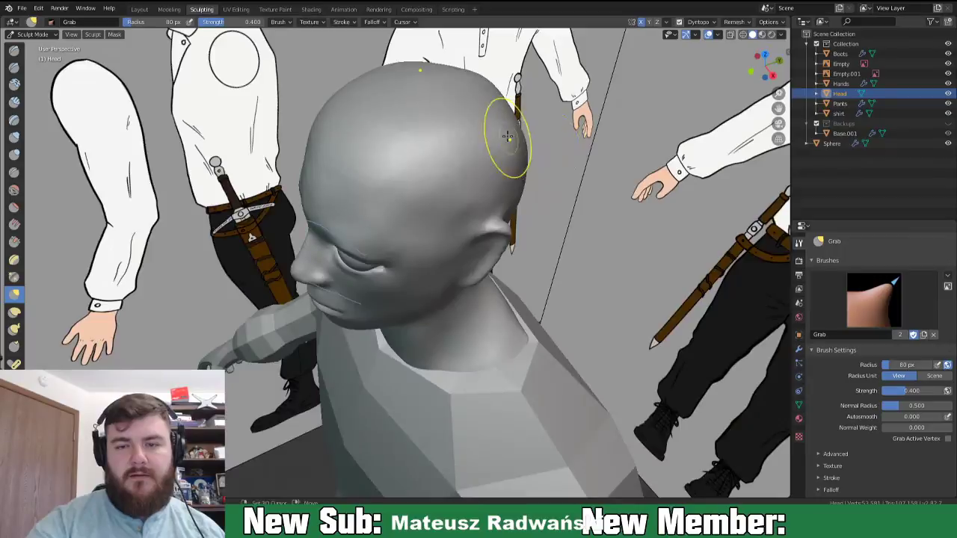
middle_drag(445, 163, 488, 142)
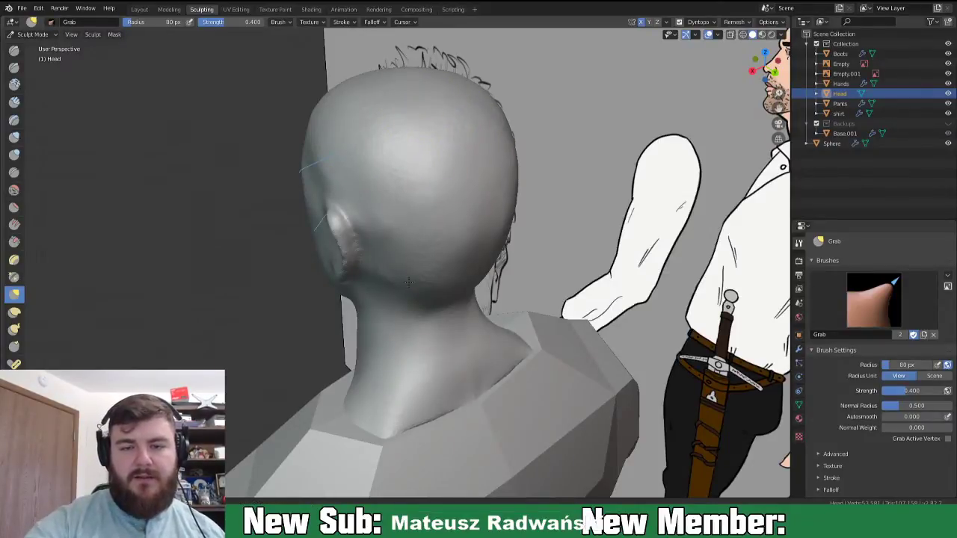
middle_drag(439, 299, 611, 254)
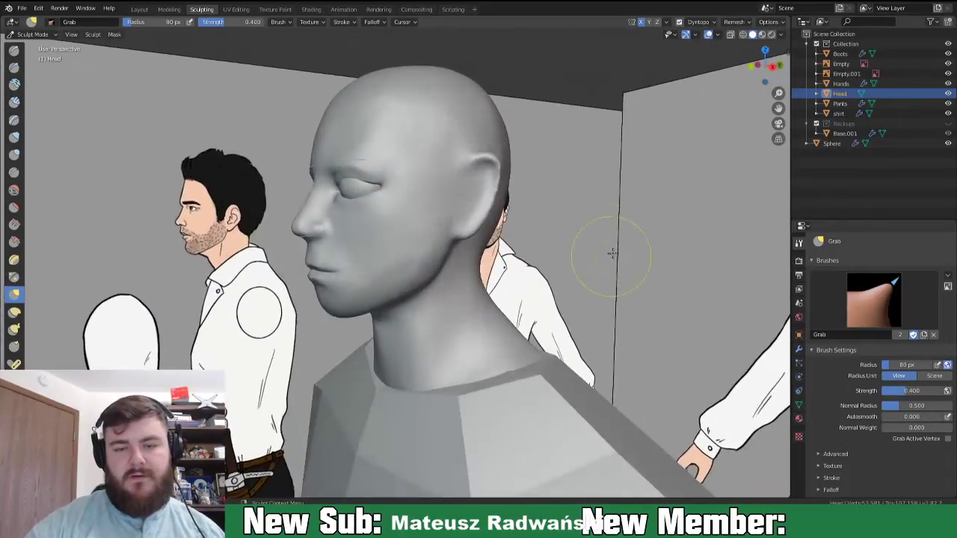
scroll(519, 268, down, 4)
middle_drag(520, 270, 506, 285)
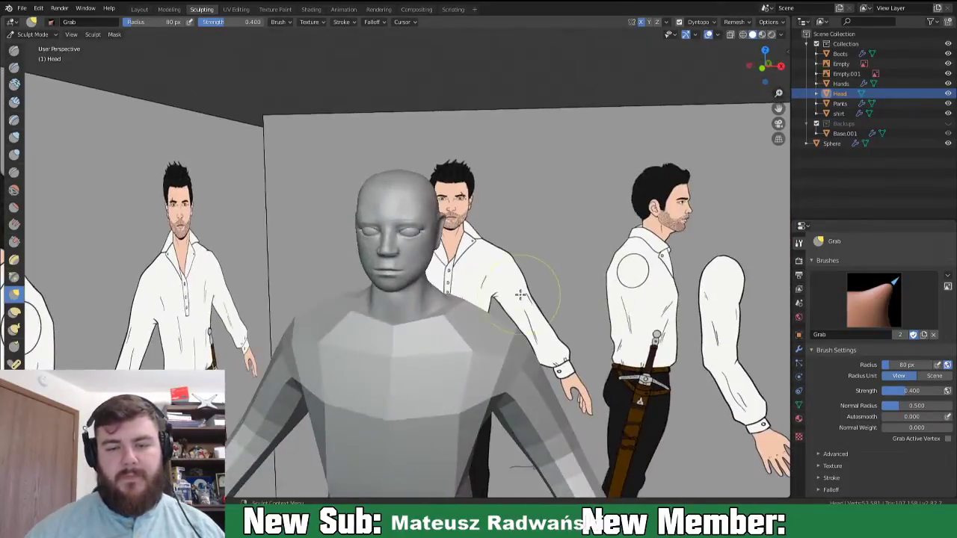
key(ctrl+s)
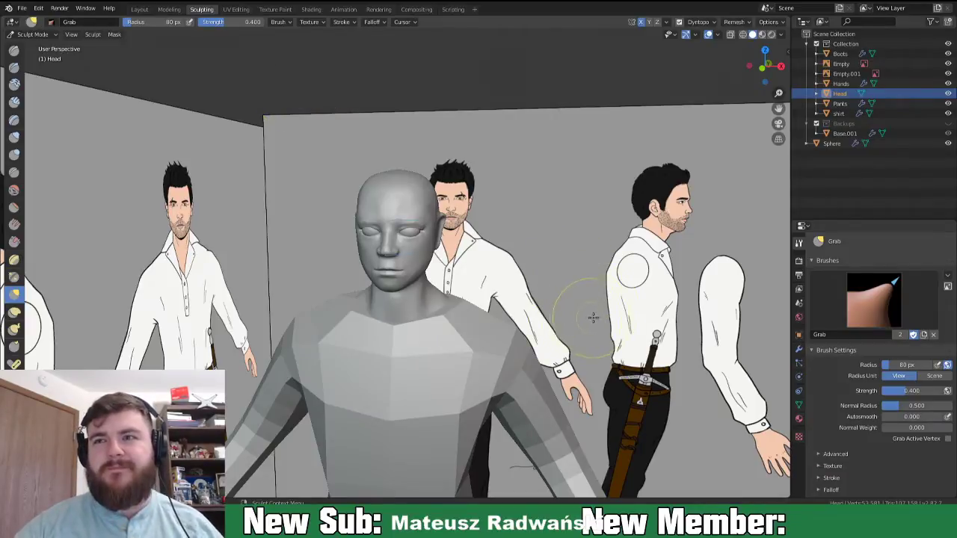
- Examine the head, neck and shoulder area from front and three-quarter angles
middle_drag(593, 323, 550, 329)
middle_drag(501, 392, 537, 330)
scroll(418, 324, up, 5)
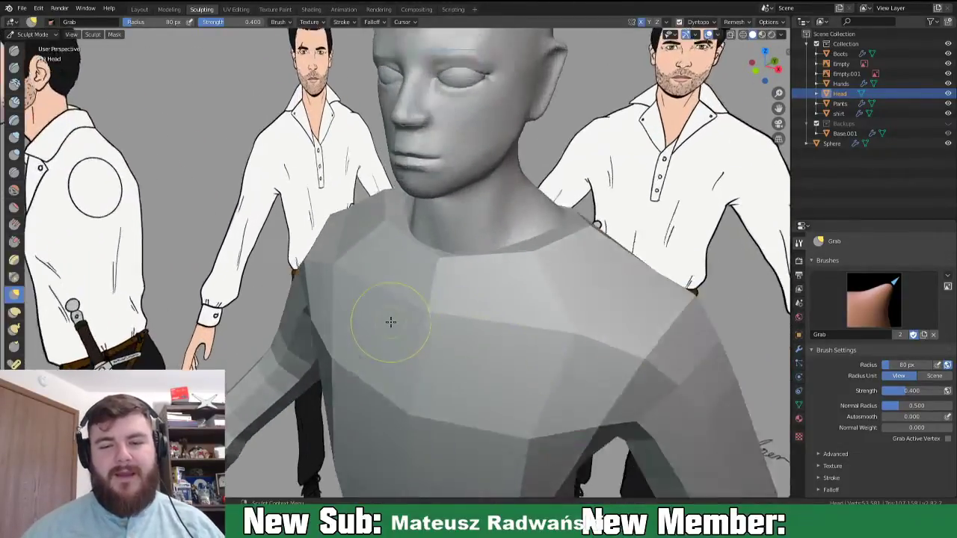
mouse_move(470, 257)
shift+middle_down()
mouse_move(397, 376)
mouse_move(332, 318)
mouse_move(374, 316)
shift+middle_up()
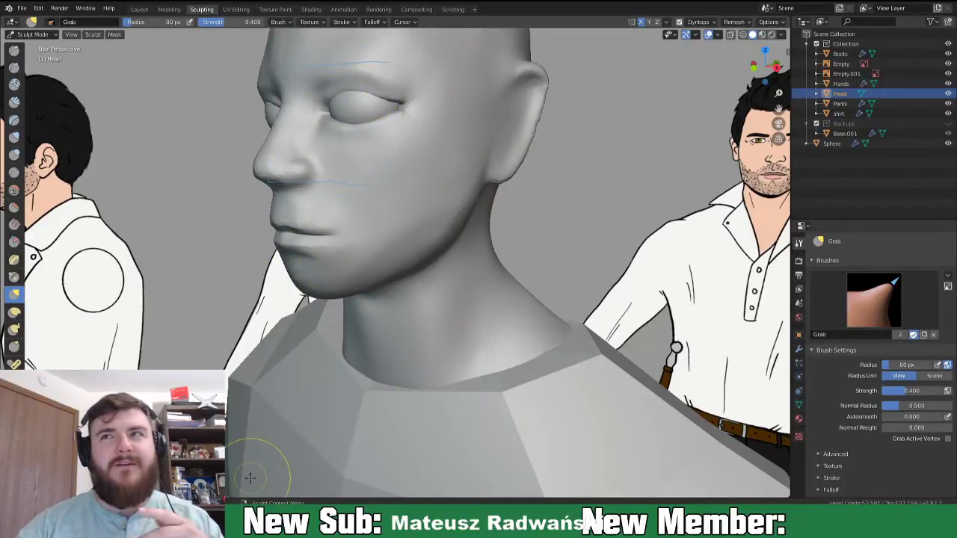
middle_drag(250, 477, 254, 467)
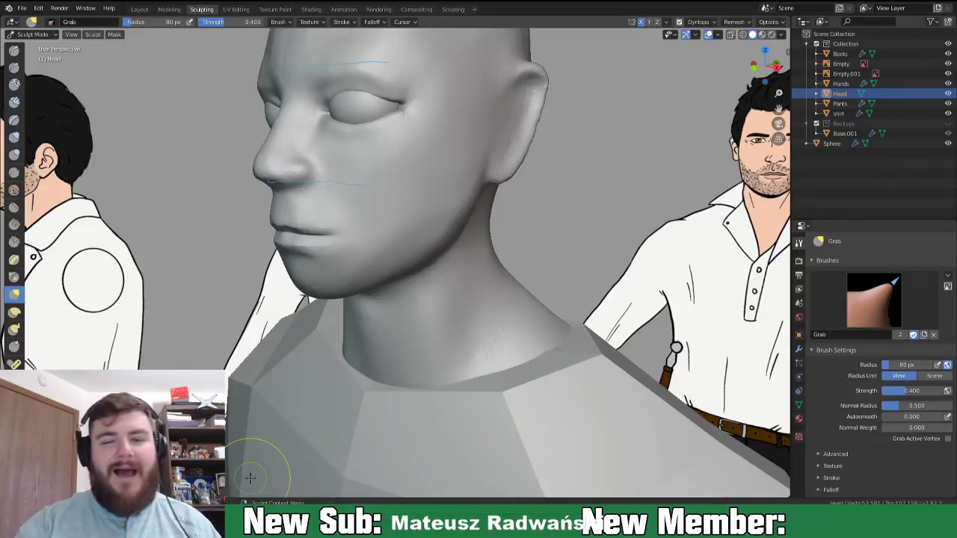
mouse_move(566, 274)
middle_down()
mouse_move(523, 253)
mouse_move(590, 273)
mouse_move(536, 294)
middle_up()
mouse_move(430, 366)
middle_down()
mouse_move(545, 321)
mouse_move(470, 342)
mouse_move(474, 306)
middle_up()
- Shape the philtrum between the nose and upper lip with the Clay Strips brush at a 34 px radius
scroll(483, 296, up, 5)
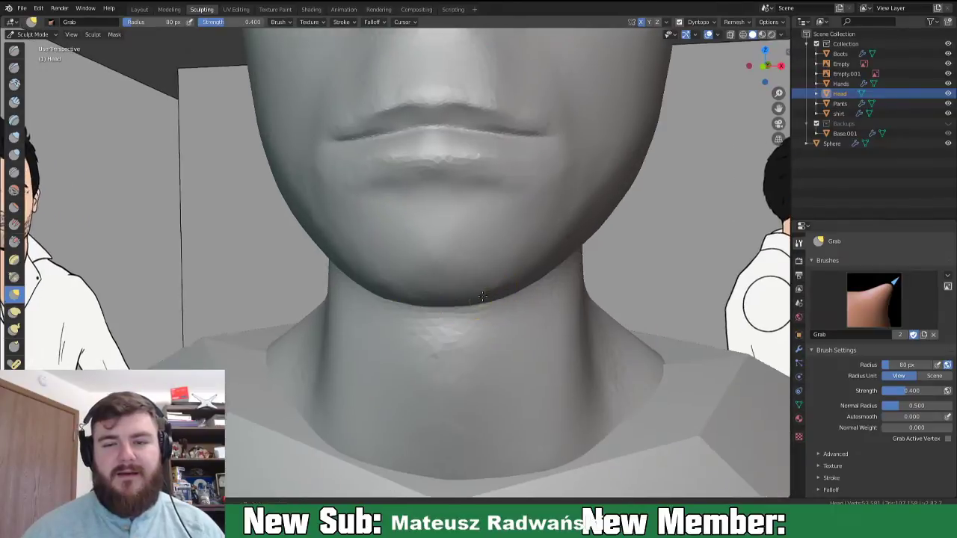
shift+middle_drag(477, 258, 470, 380)
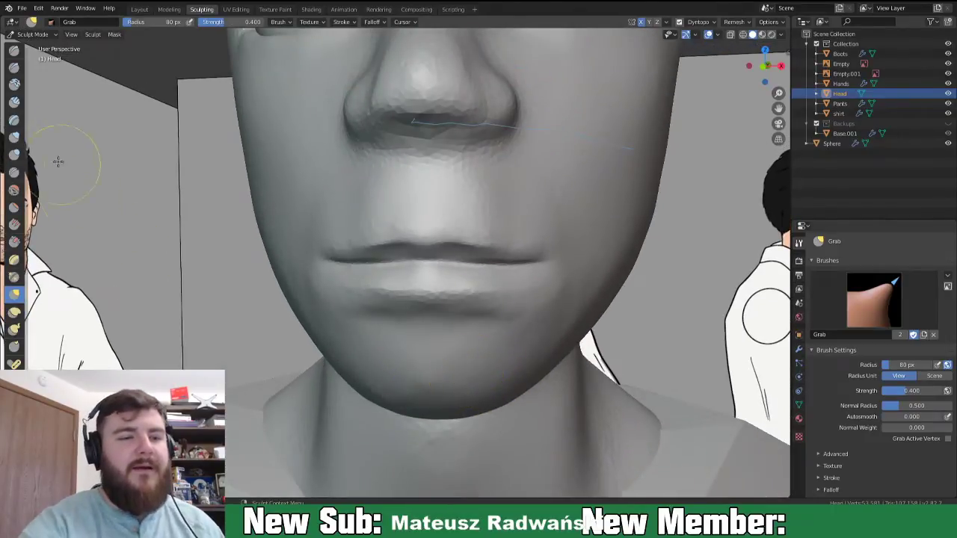
click(14, 102)
key(f)
click(405, 187)
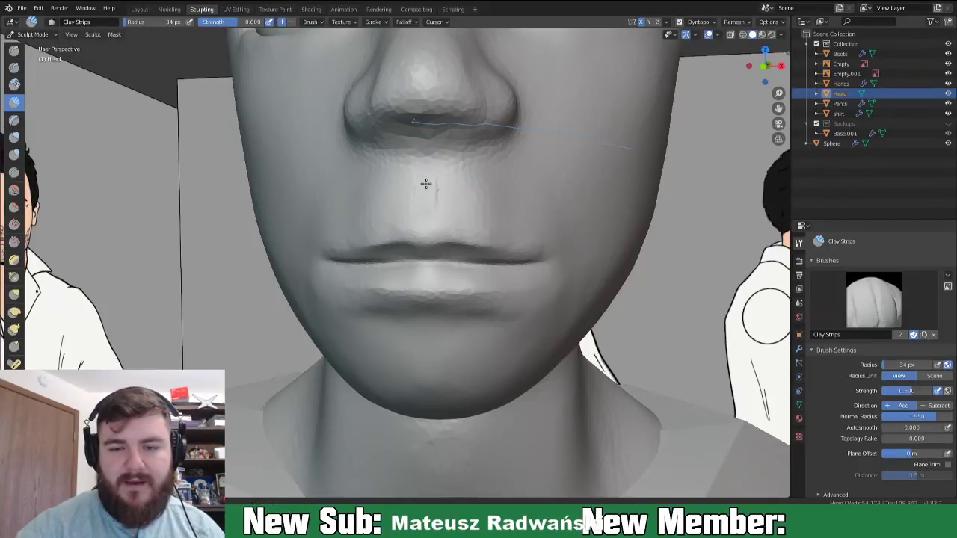
drag(427, 180, 435, 159)
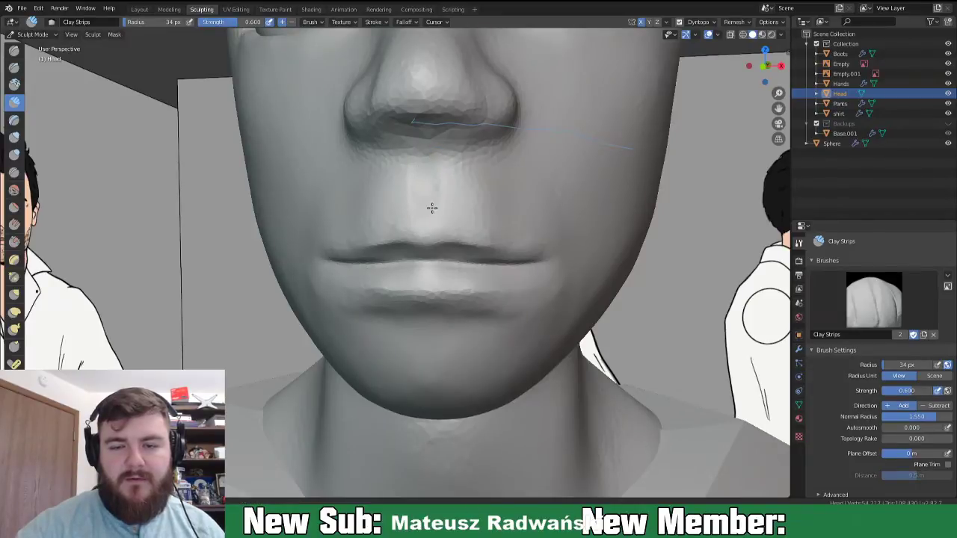
- Build up the ridges beside the philtrum with the 34 px Clay Strips brush, checking the mouth from the side and front
middle_drag(492, 192, 506, 215)
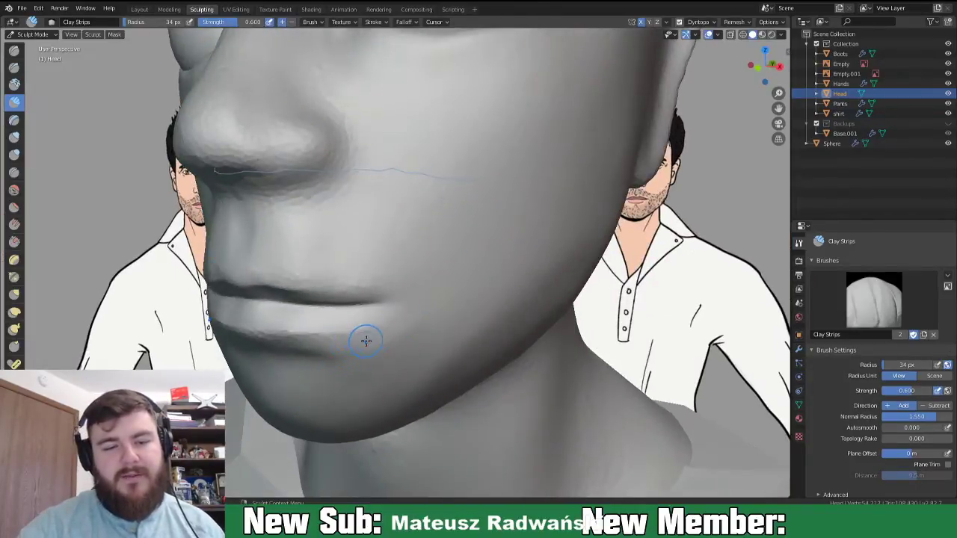
middle_drag(367, 341, 425, 311)
mouse_move(423, 174)
mouse_down()
mouse_move(427, 182)
mouse_move(420, 157)
mouse_up()
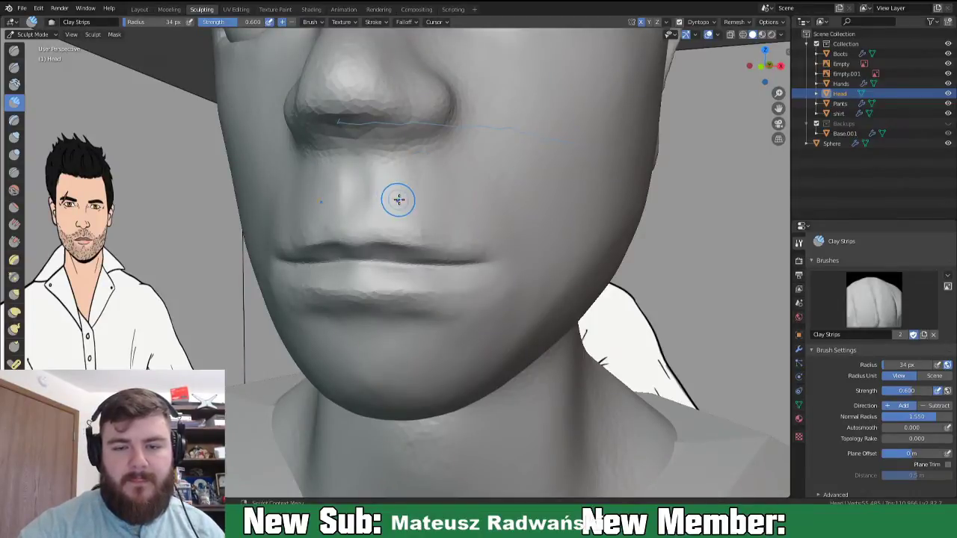
middle_drag(393, 199, 438, 175)
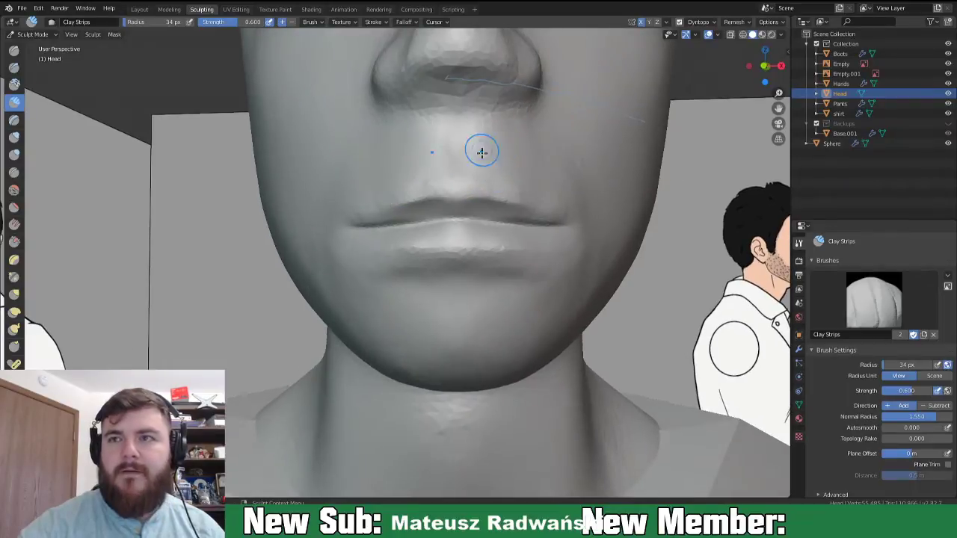
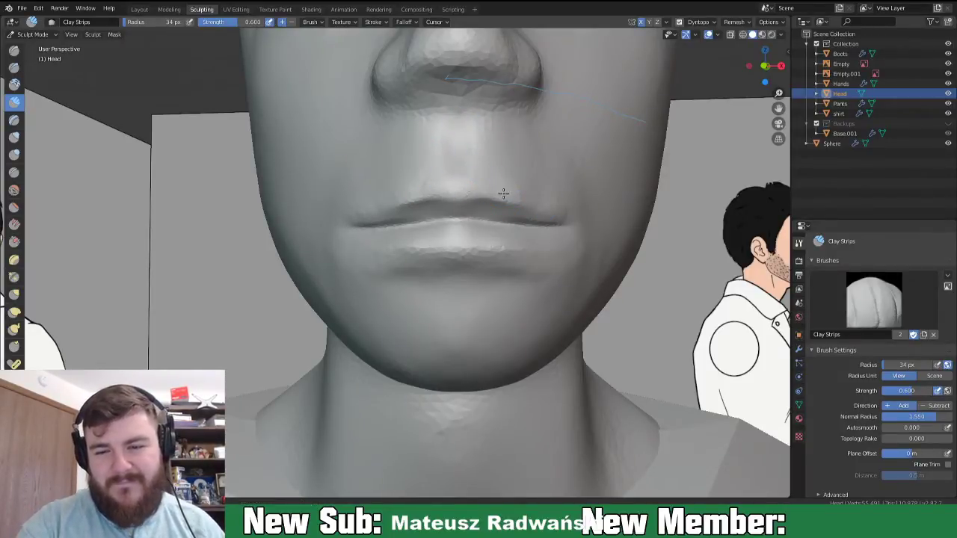
- Review the mouth area and the whole head from several angles, and save the file
middle_drag(575, 199, 534, 222)
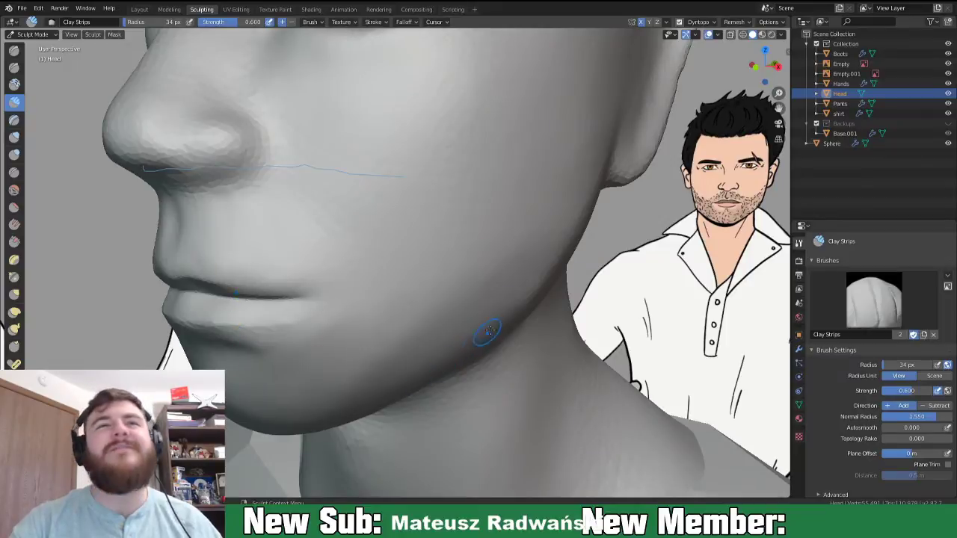
middle_drag(504, 320, 428, 369)
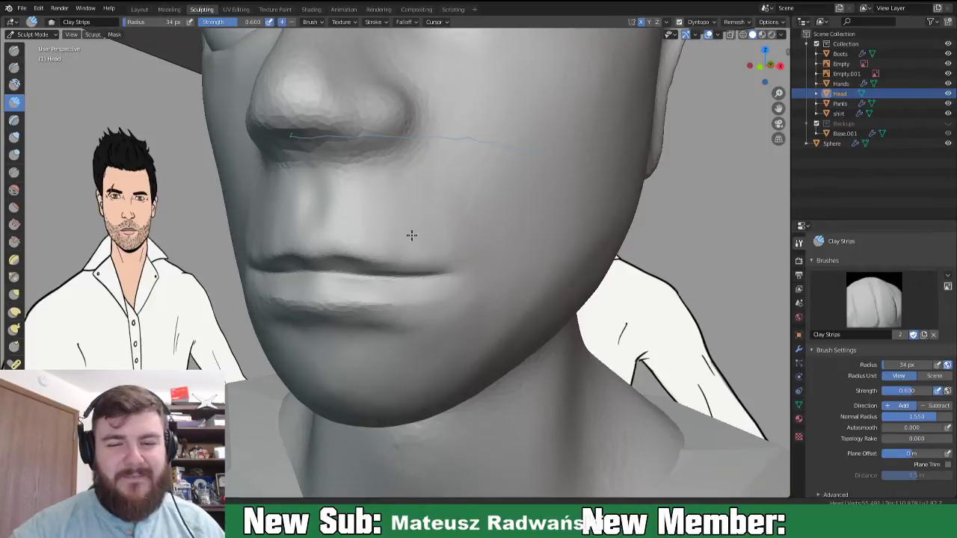
middle_drag(465, 267, 506, 207)
ctrl+middle_drag(416, 171, 378, 227)
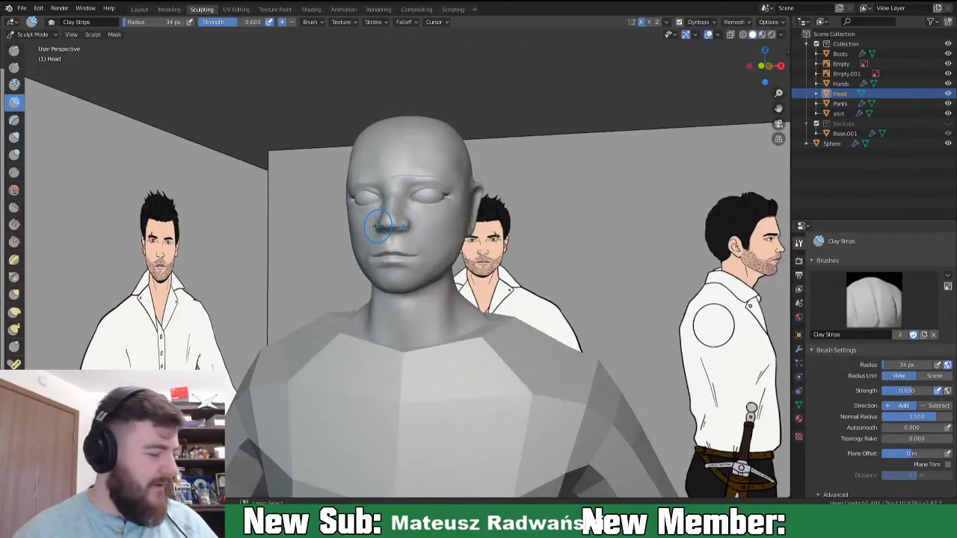
key(ctrl+s)
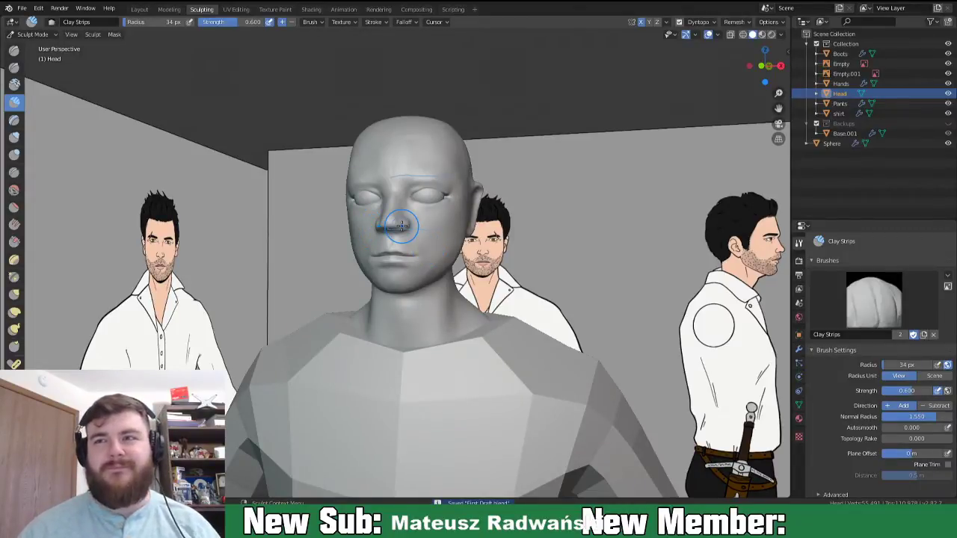
- Switch to the Layout workspace, apply Shade Smooth to the head and save the file
middle_drag(401, 226, 446, 272)
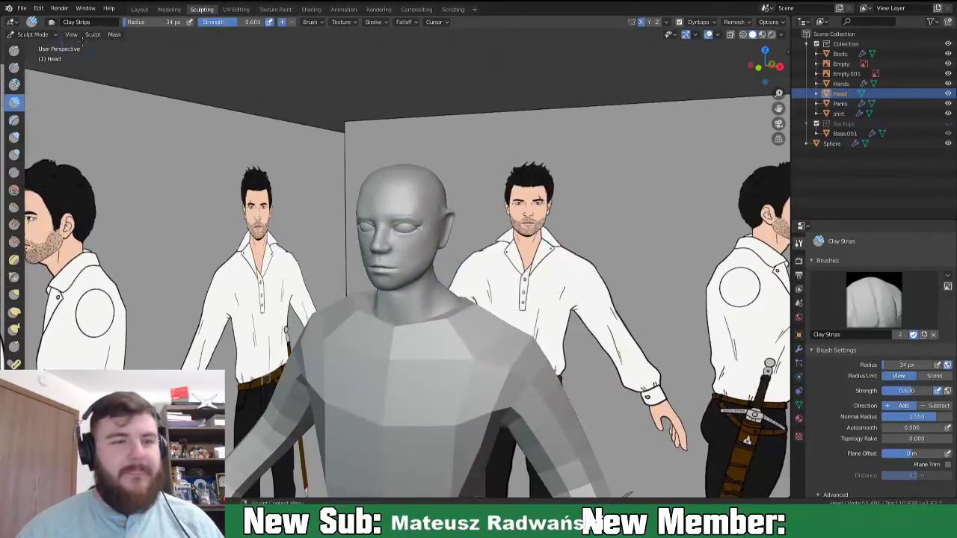
click(140, 9)
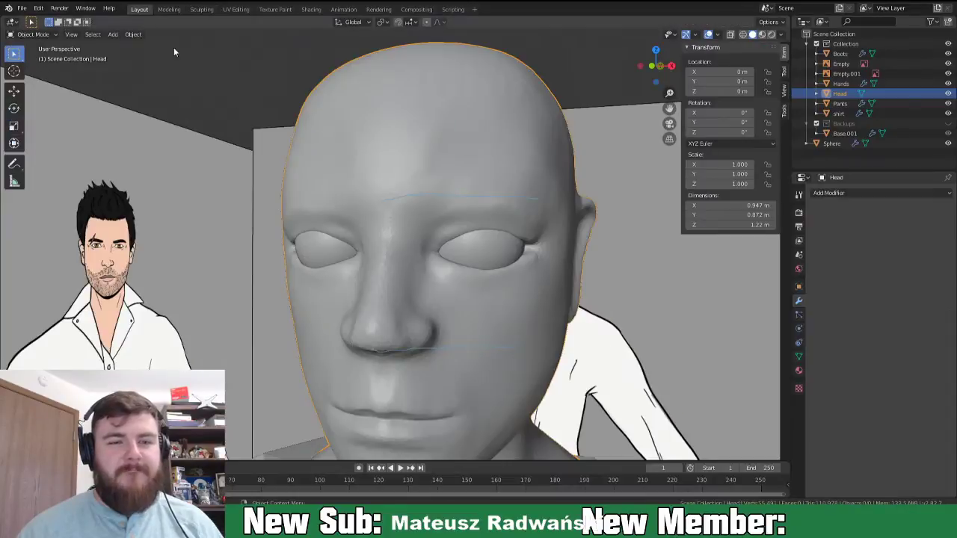
scroll(424, 218, down, 4)
right_click(399, 216)
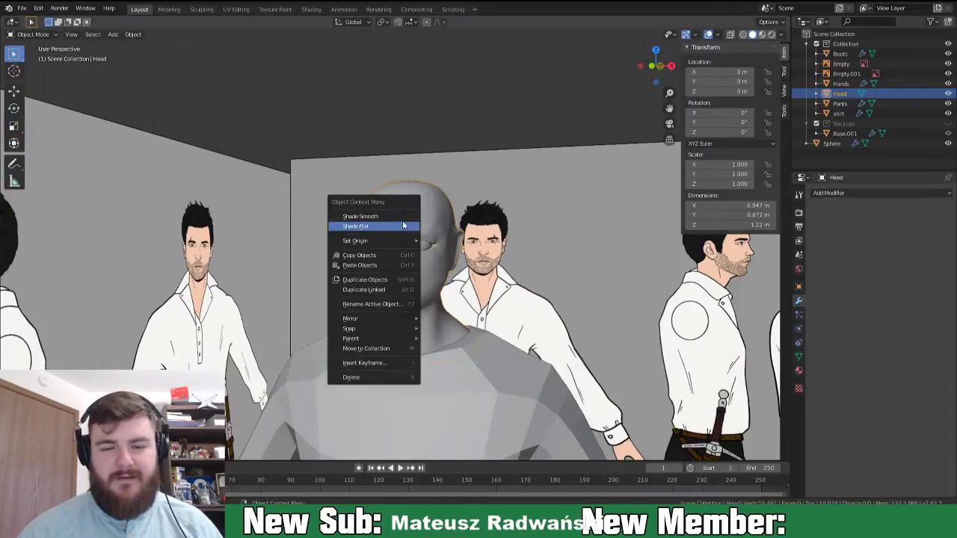
click(387, 215)
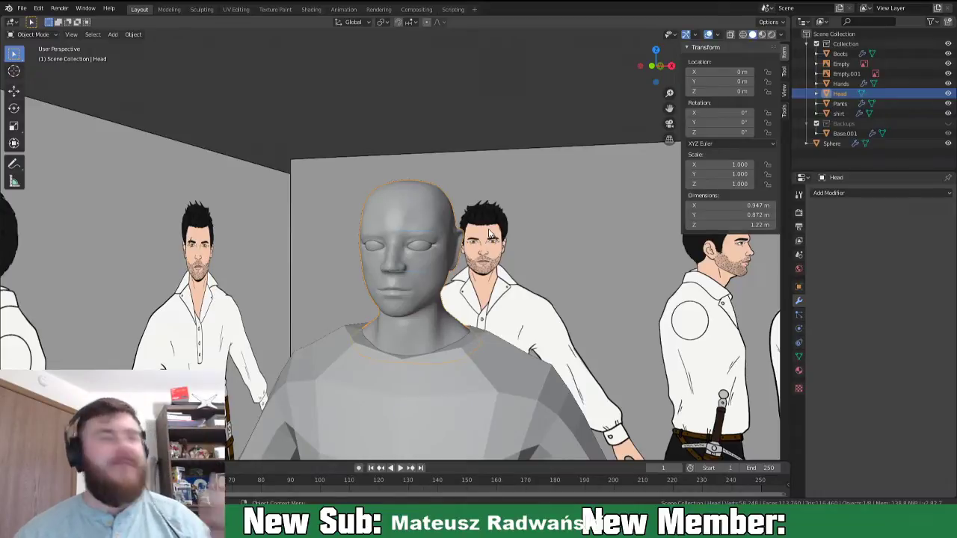
key(ctrl+s)
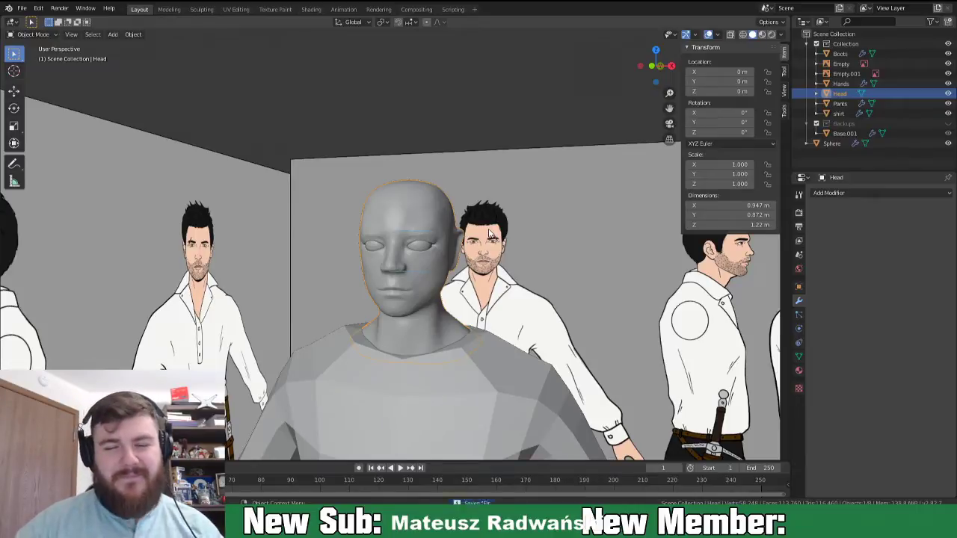
- Select the shirt and examine the full body model against the reference drawings
click(506, 379)
shift+middle_drag(507, 407, 617, 290)
scroll(528, 60, down, 5)
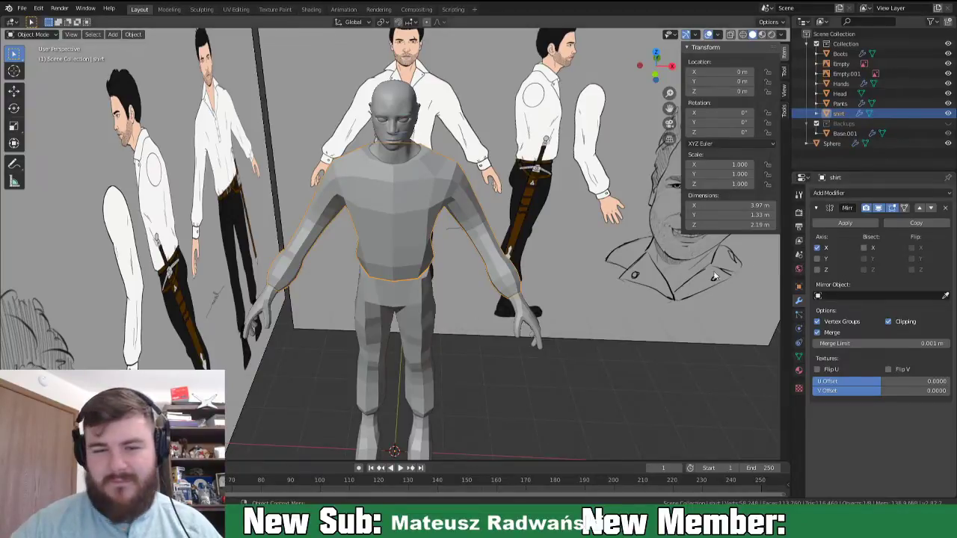
mouse_move(591, 361)
middle_down()
mouse_move(515, 371)
mouse_move(526, 404)
mouse_move(533, 396)
middle_up()
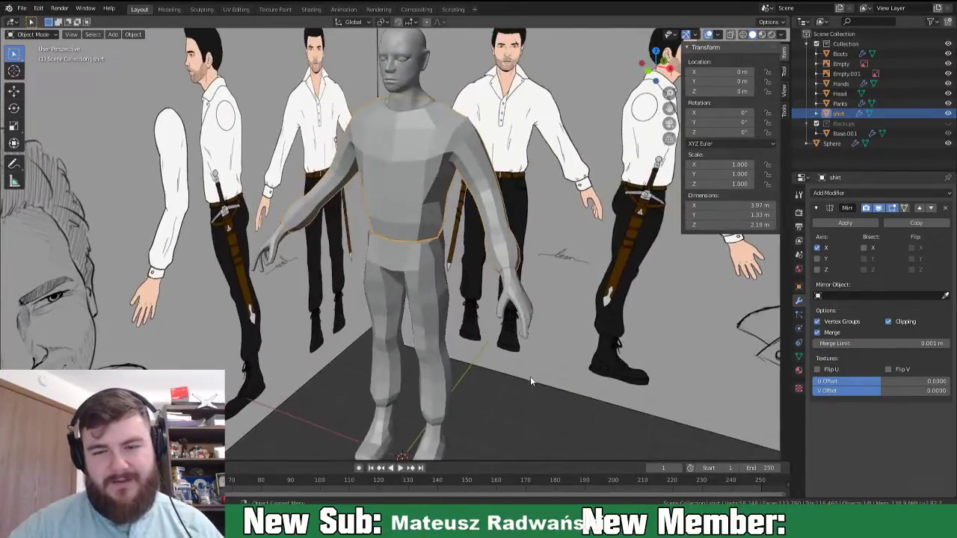
- Select the hands object and inspect the settings of its Mirror modifier
click(530, 334)
mouse_move(540, 362)
middle_down()
mouse_move(498, 359)
mouse_move(519, 398)
middle_up()
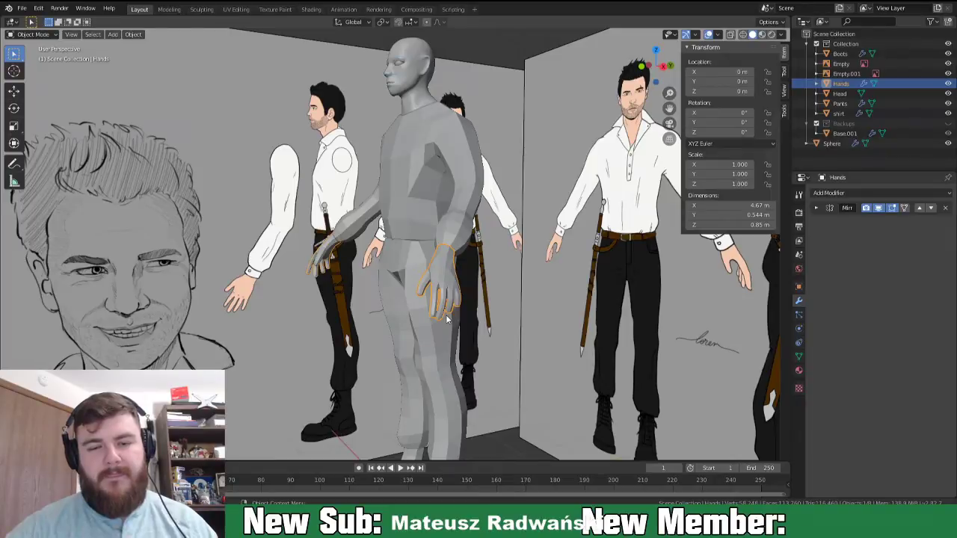
middle_drag(493, 361, 591, 357)
middle_drag(640, 287, 604, 315)
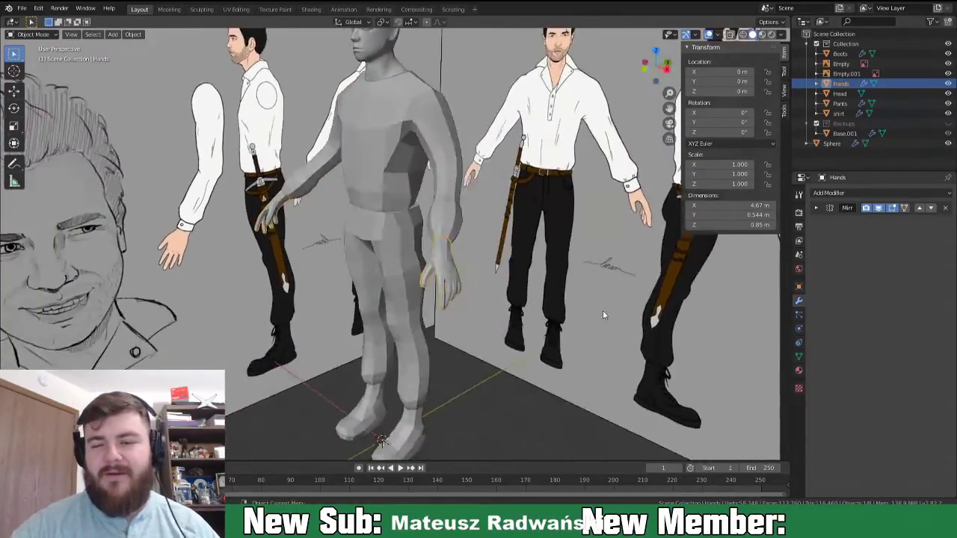
click(816, 208)
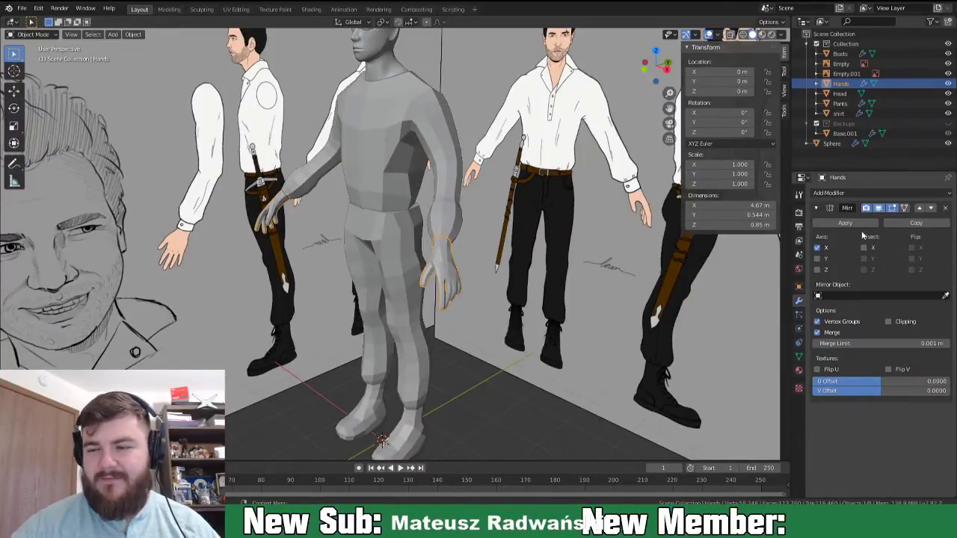
click(816, 208)
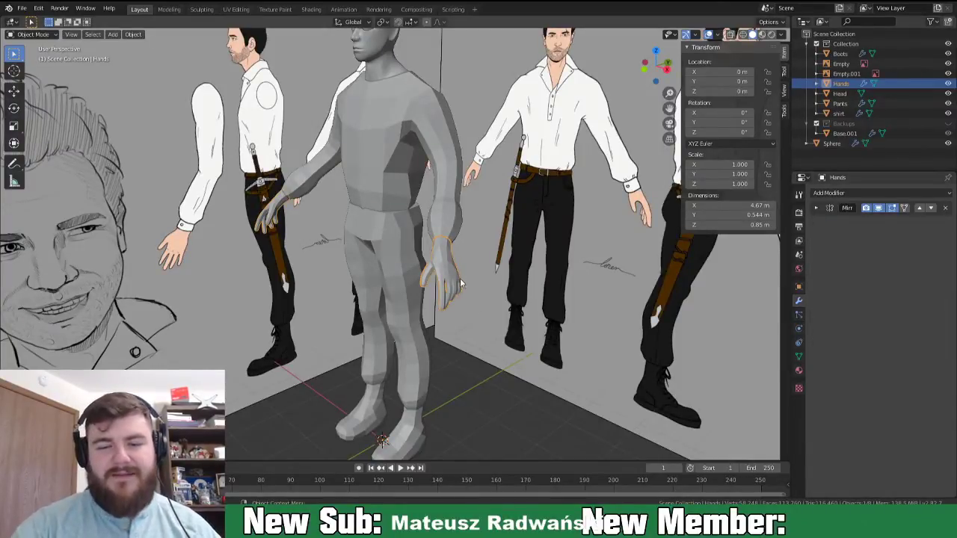
- Set up the hands for sculpting in the Sculpting workspace with the Inflate brush and Dyntopo enabled
click(202, 9)
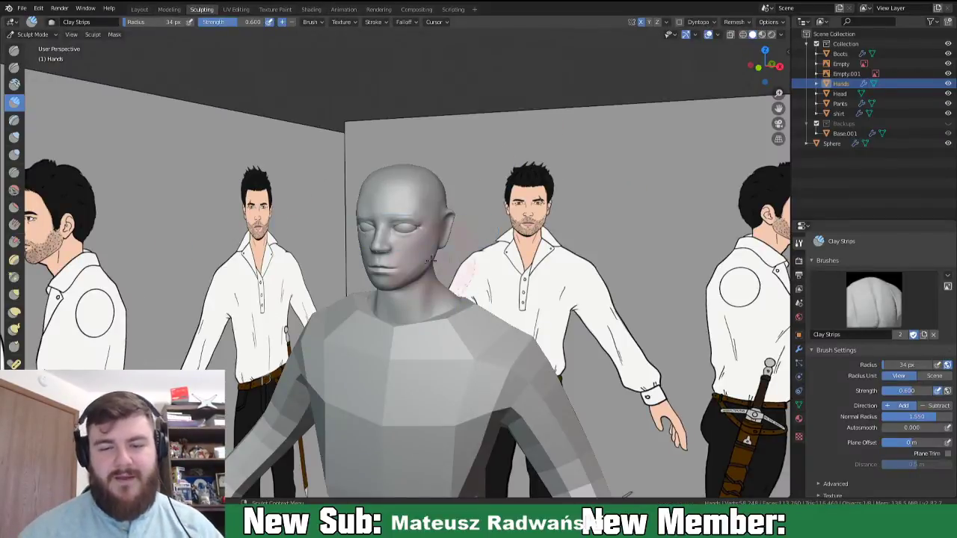
shift+middle_drag(497, 298, 299, 37)
middle_drag(533, 323, 449, 343)
scroll(315, 374, up, 2)
shift+middle_drag(242, 355, 482, 374)
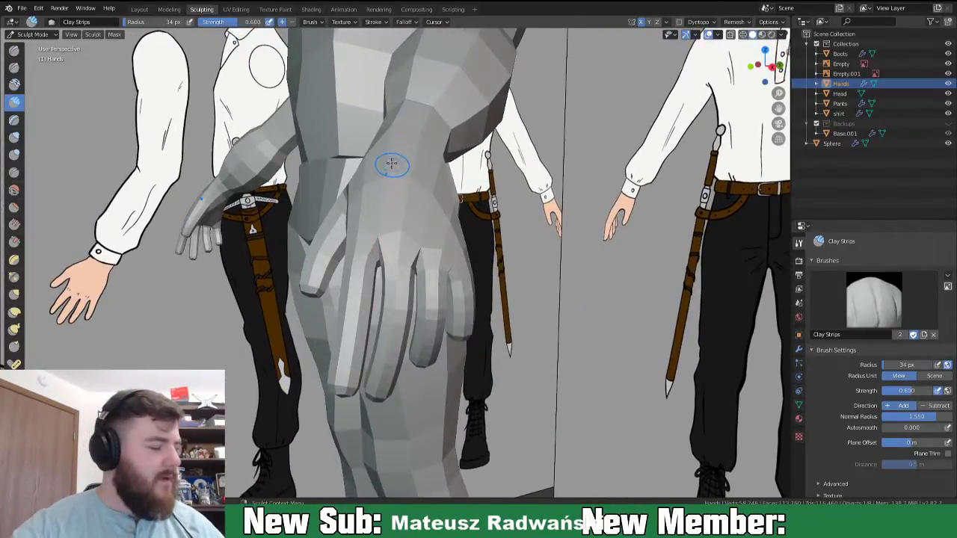
key(i)
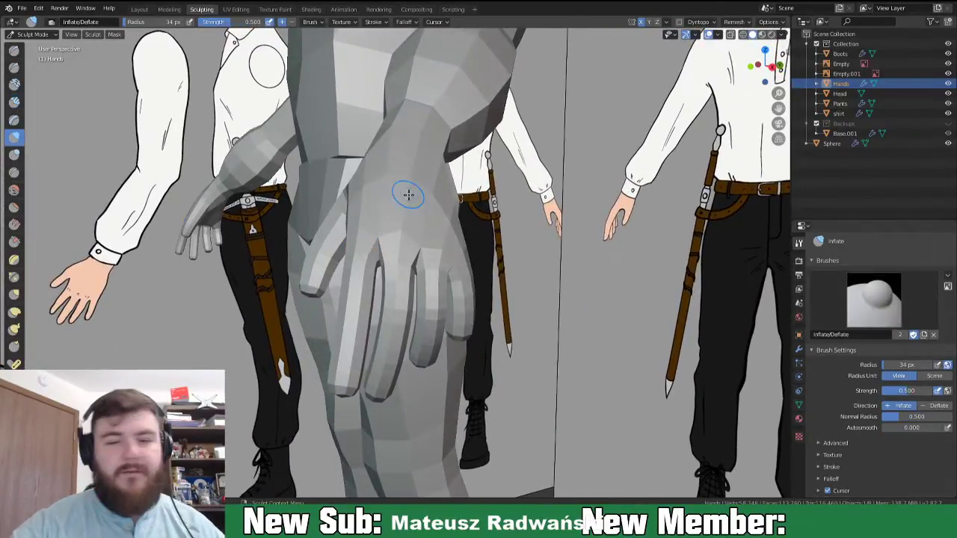
click(680, 22)
click(683, 52)
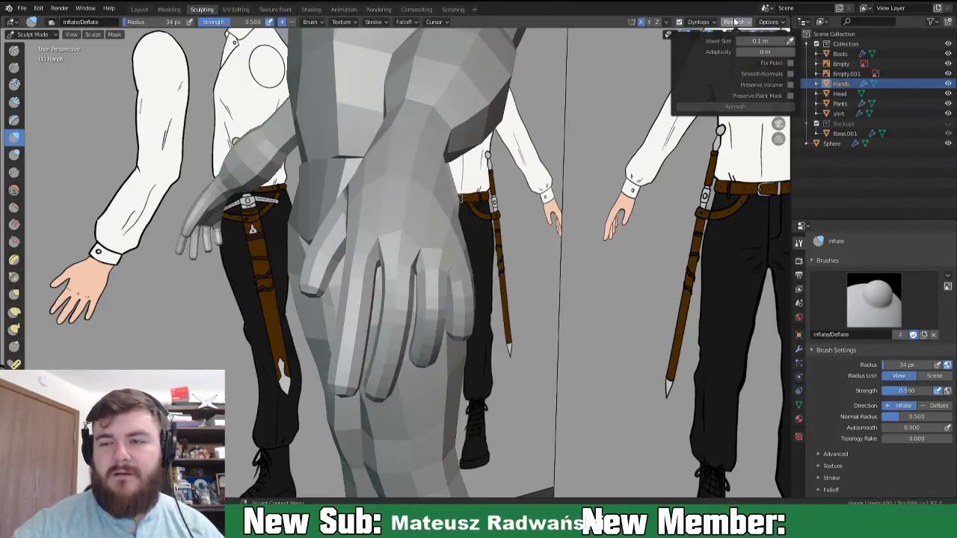
- Set the Inflate brush strength to 0.158 and round off the facets along the thumb and the thumb side of the wrist
middle_drag(413, 195, 474, 186)
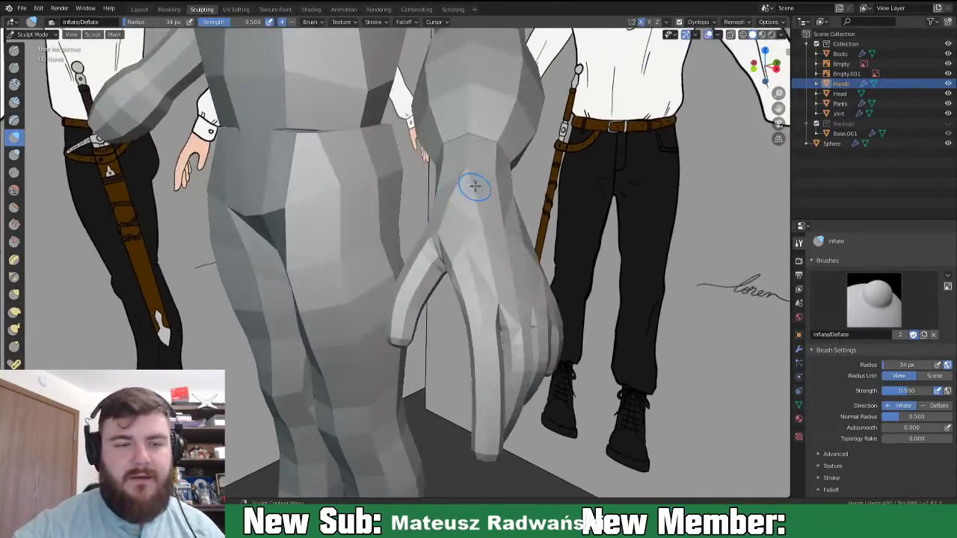
key(shift+f)
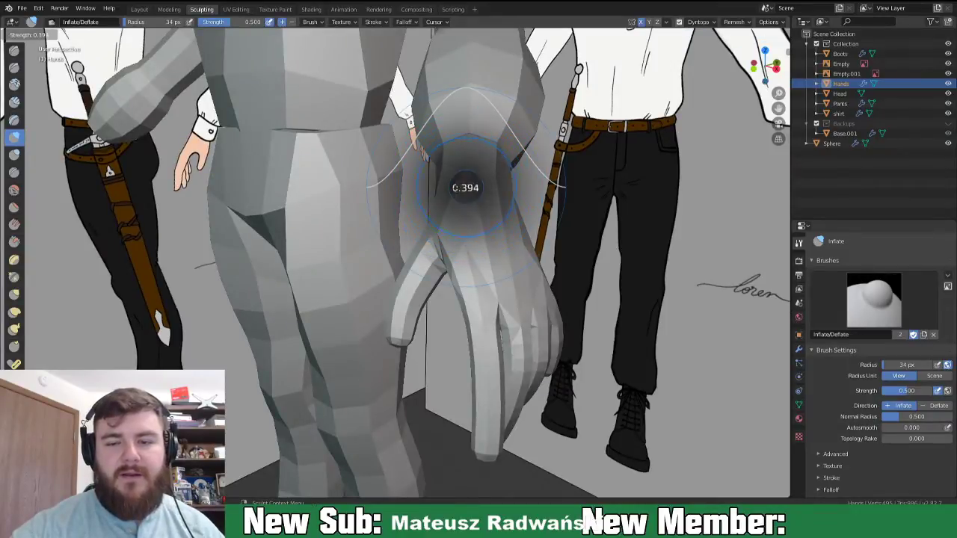
click(447, 190)
middle_drag(466, 172, 519, 234)
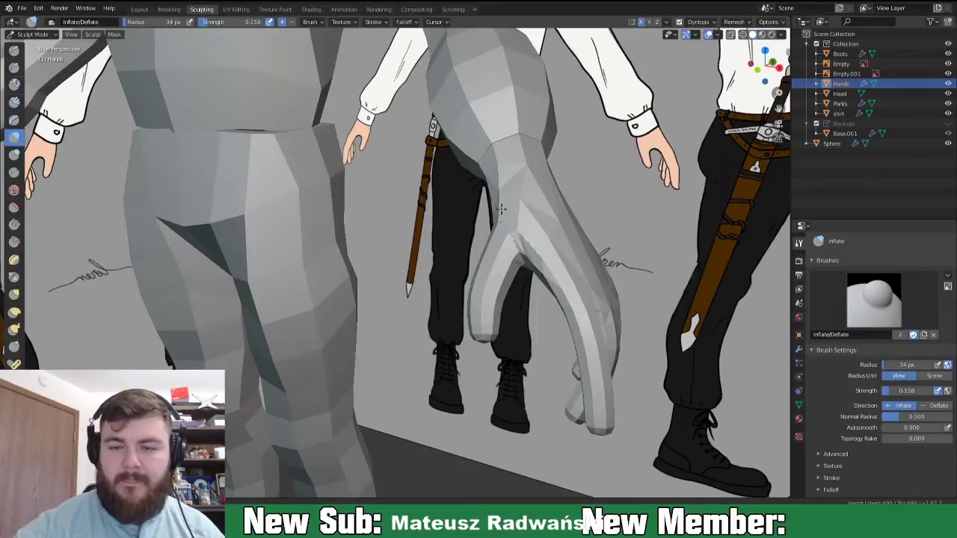
click(533, 151)
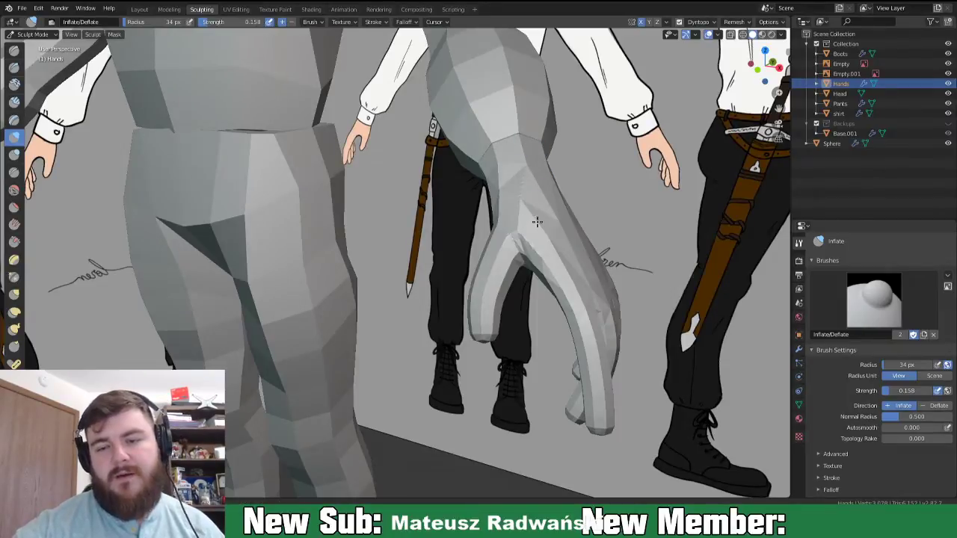
mouse_move(522, 224)
mouse_down()
mouse_move(533, 173)
mouse_move(522, 182)
mouse_up()
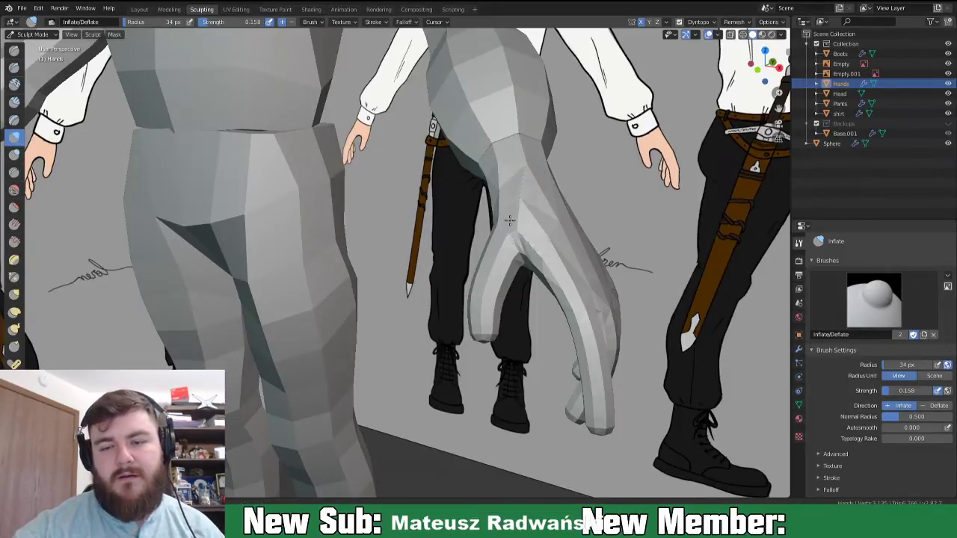
mouse_move(500, 217)
mouse_down()
mouse_move(522, 208)
mouse_move(495, 269)
mouse_up()
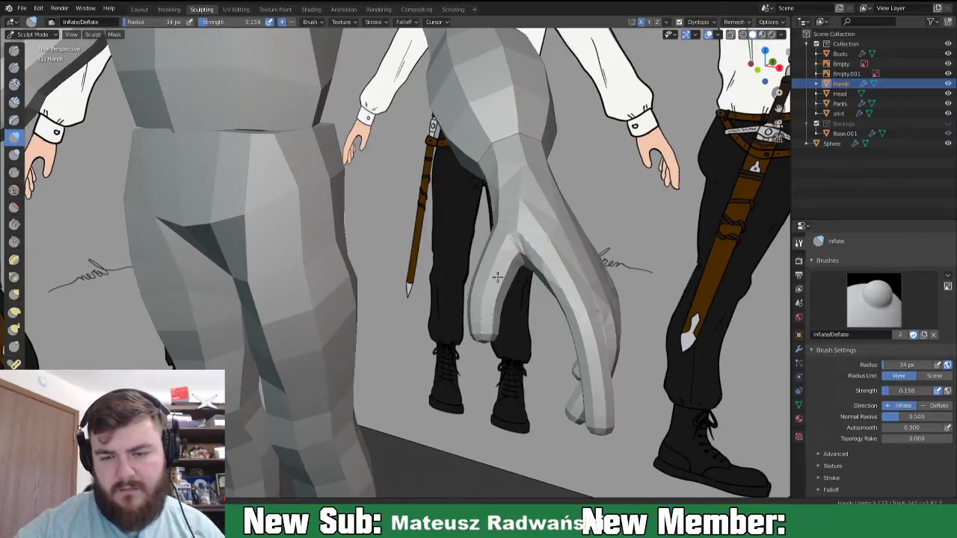
drag(517, 267, 514, 263)
mouse_move(543, 267)
middle_down()
mouse_move(555, 275)
mouse_move(580, 222)
middle_up()
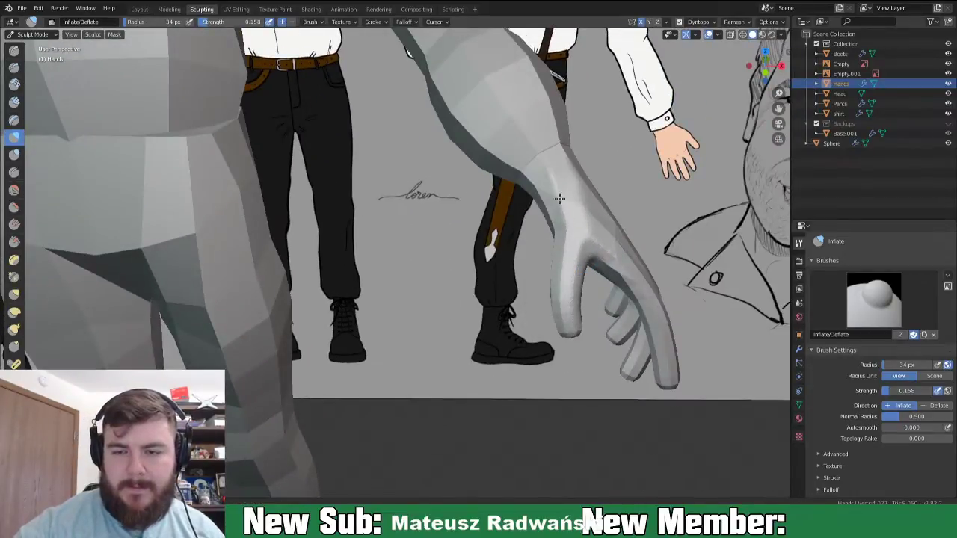
- Brush over the wrist and the back of the hand to soften their hard facets
middle_drag(550, 217, 486, 272)
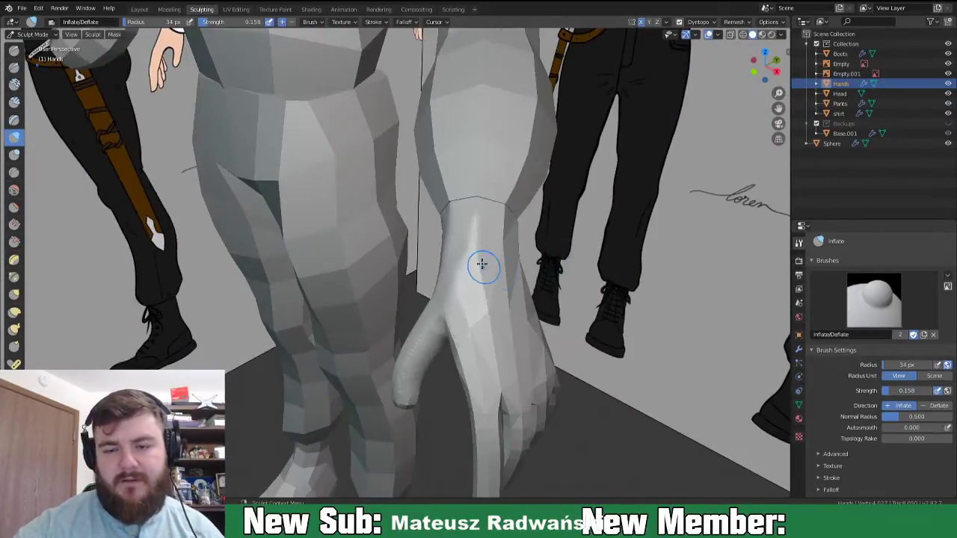
middle_drag(506, 364, 388, 301)
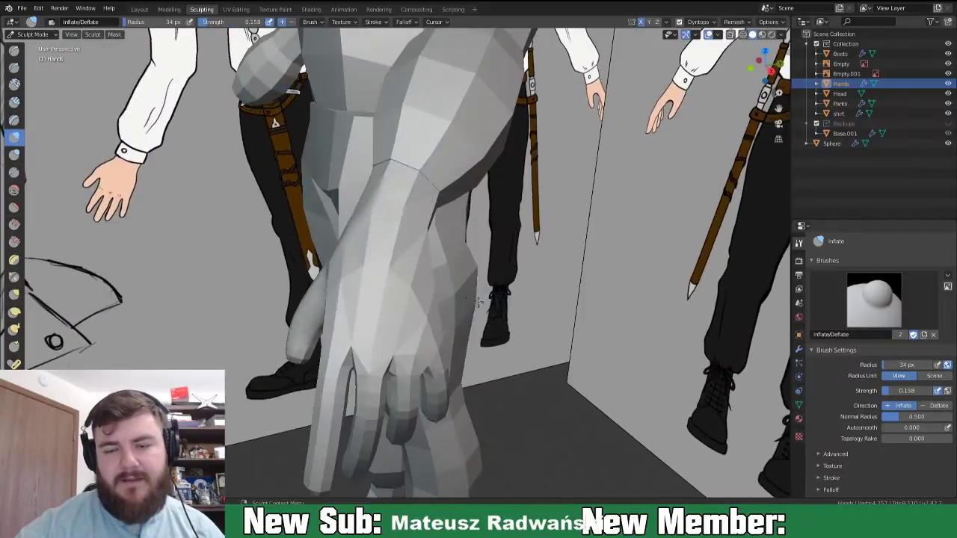
middle_drag(450, 248, 420, 238)
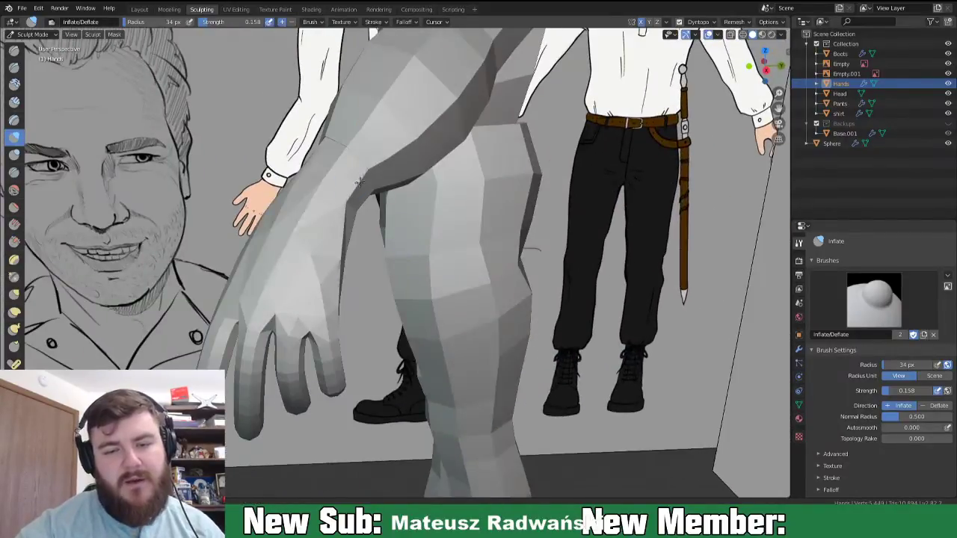
mouse_move(343, 163)
mouse_down()
mouse_move(337, 259)
mouse_move(334, 222)
mouse_up()
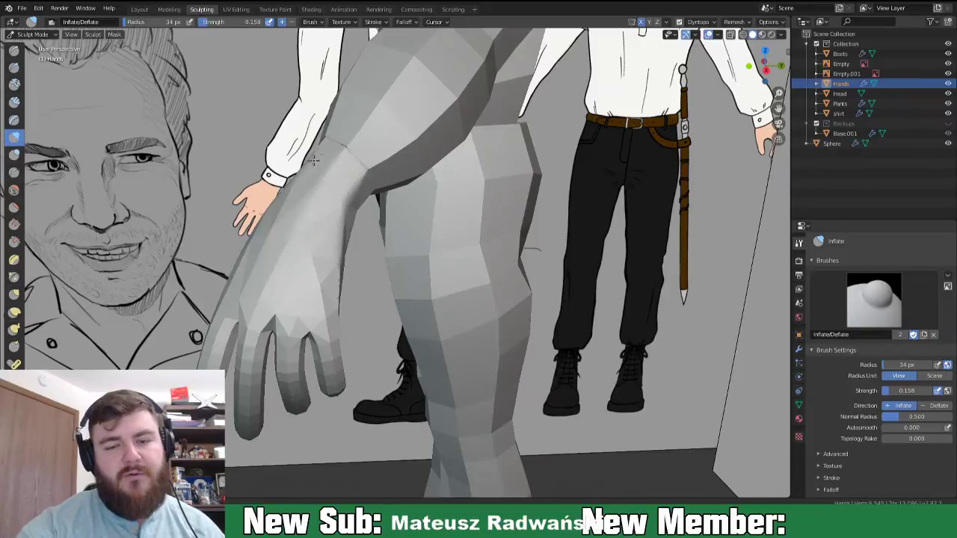
mouse_move(317, 246)
middle_down()
mouse_move(374, 227)
mouse_move(368, 160)
middle_up()
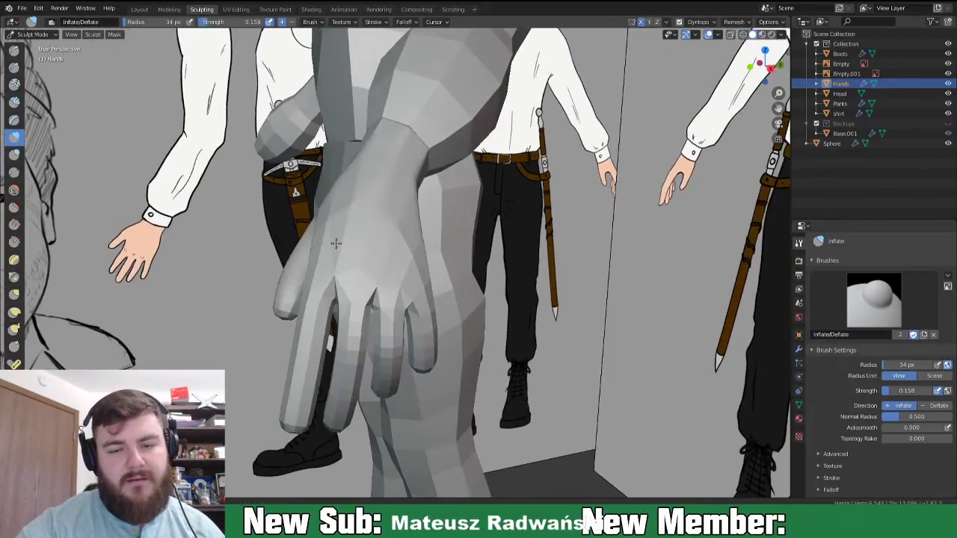
mouse_move(322, 251)
mouse_down()
mouse_move(355, 198)
mouse_move(324, 220)
mouse_move(334, 231)
mouse_up()
- Smooth out the facets on the little-finger side of the wrist and the outer edge of the hand
middle_drag(529, 281, 491, 283)
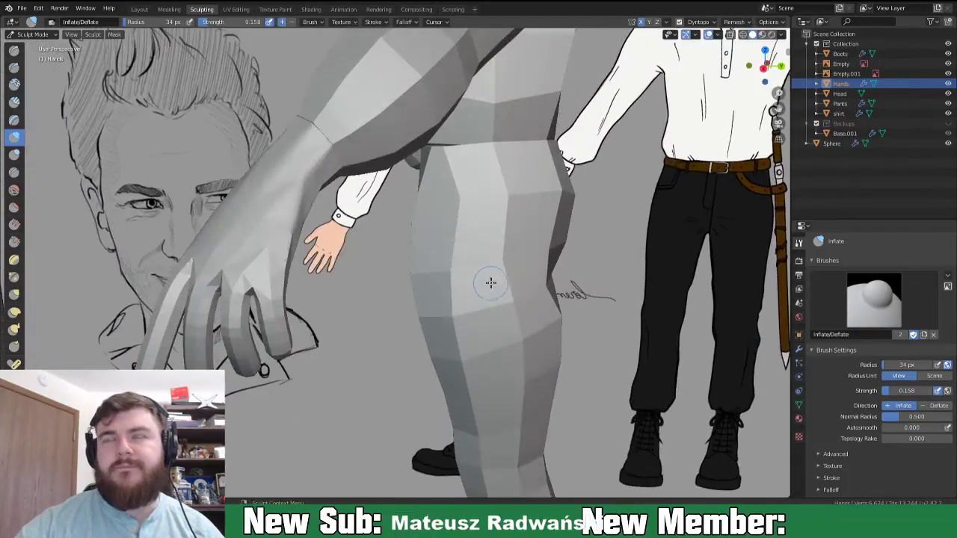
mouse_move(316, 317)
middle_down()
mouse_move(252, 258)
mouse_move(299, 284)
middle_up()
mouse_move(358, 239)
shift+middle_down()
mouse_move(506, 298)
mouse_move(404, 209)
shift+middle_up()
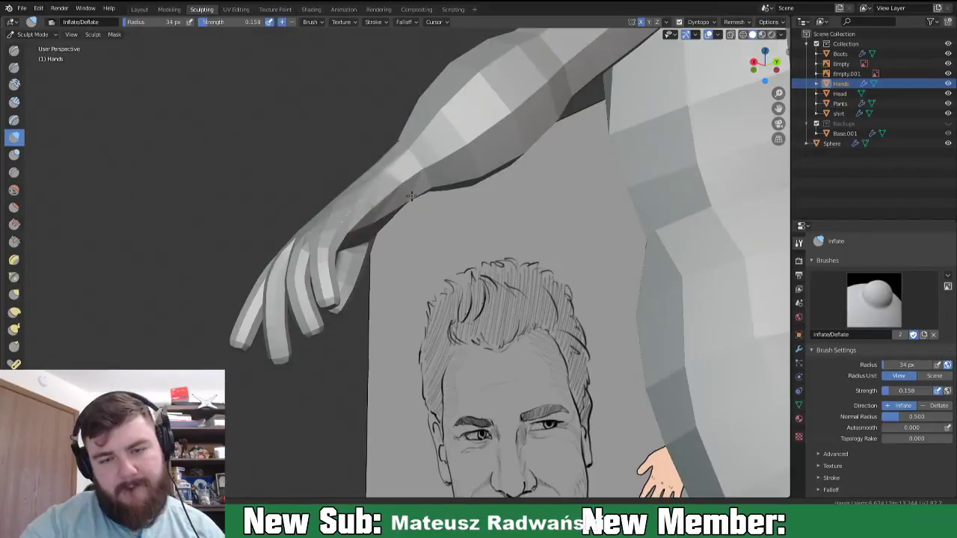
drag(410, 196, 391, 177)
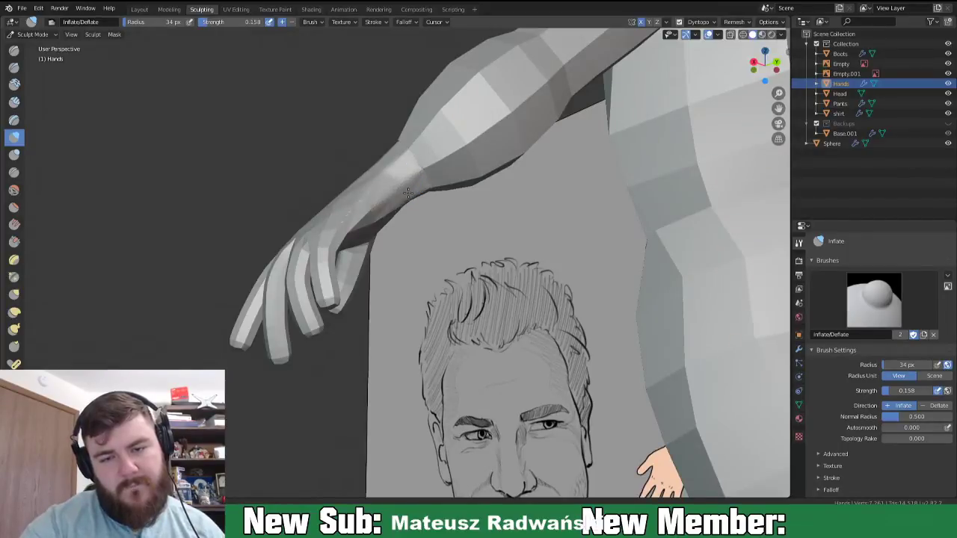
drag(329, 299, 331, 288)
middle_drag(331, 289, 367, 301)
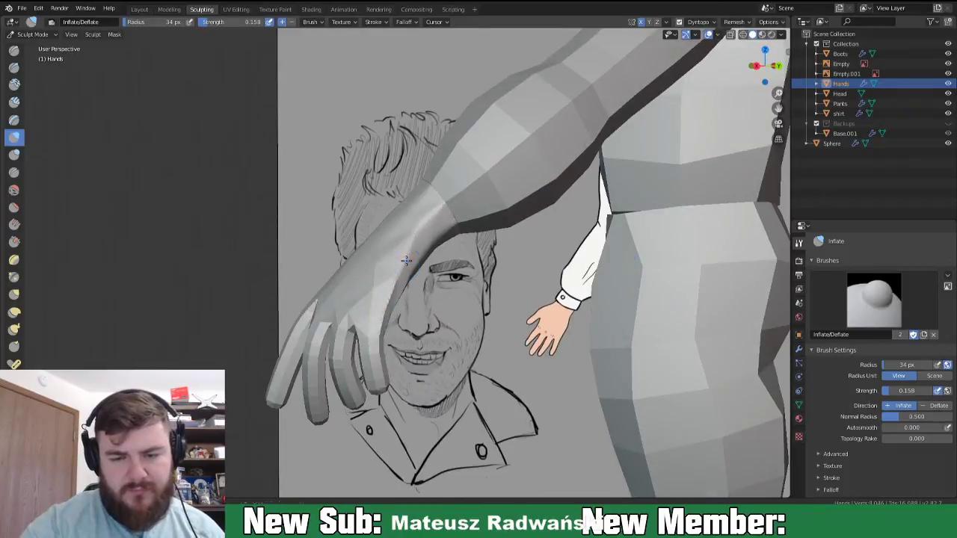
- Round off the knuckles and the tops of the fingers on the back of the hand
mouse_move(370, 291)
middle_down()
mouse_move(438, 311)
mouse_move(428, 359)
middle_up()
mouse_move(430, 361)
mouse_down()
mouse_move(442, 316)
mouse_move(443, 327)
mouse_move(423, 318)
mouse_up()
middle_drag(424, 318, 465, 310)
drag(510, 308, 501, 290)
mouse_move(494, 338)
mouse_down()
mouse_move(503, 318)
mouse_move(480, 320)
mouse_move(459, 390)
mouse_up()
mouse_move(462, 345)
mouse_down()
mouse_move(468, 356)
mouse_move(465, 306)
mouse_move(443, 434)
mouse_up()
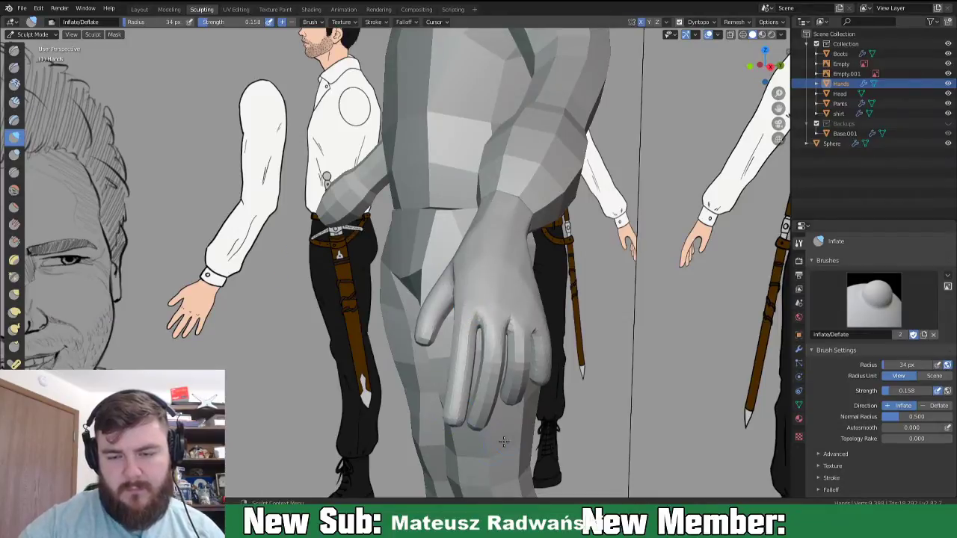
- Hide the Pants and shirt objects and frame the palm side of the isolated hand
middle_drag(494, 394, 304, 315)
scroll(303, 317, up, 3)
mouse_move(409, 346)
middle_down()
mouse_move(533, 382)
mouse_move(495, 379)
middle_up()
scroll(411, 422, down, 4)
middle_drag(411, 422, 603, 355)
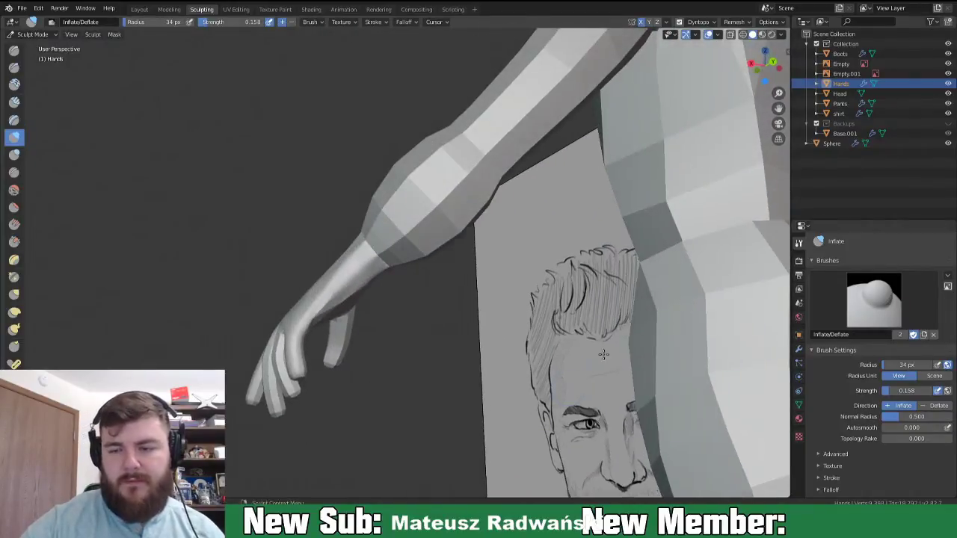
click(947, 103)
click(947, 113)
mouse_move(492, 314)
middle_down()
mouse_move(386, 322)
mouse_move(451, 298)
middle_up()
scroll(550, 365, up, 3)
shift+middle_drag(543, 447, 509, 283)
scroll(507, 281, up, 1)
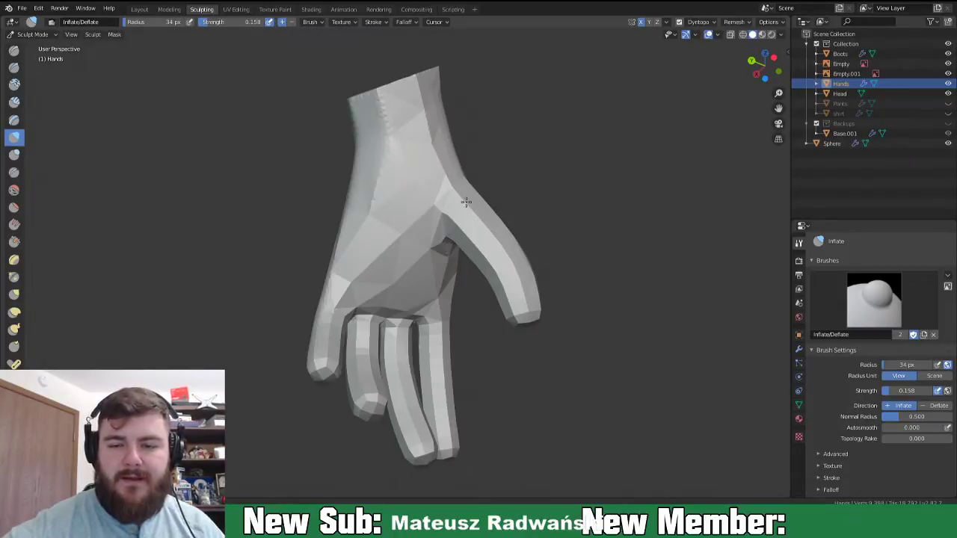
- Round off the palm side of the thumb and the webbing between thumb and index finger
drag(526, 298, 530, 307)
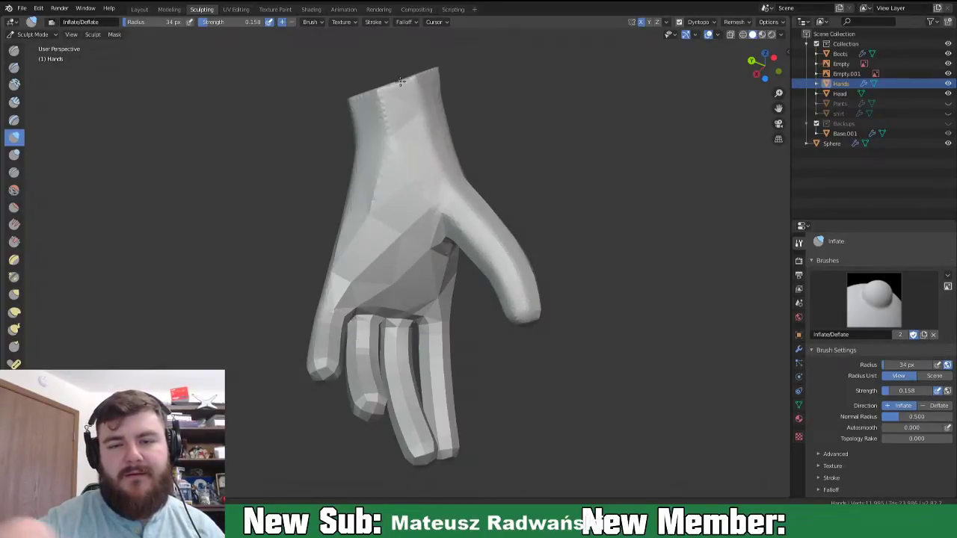
middle_drag(441, 247, 370, 157)
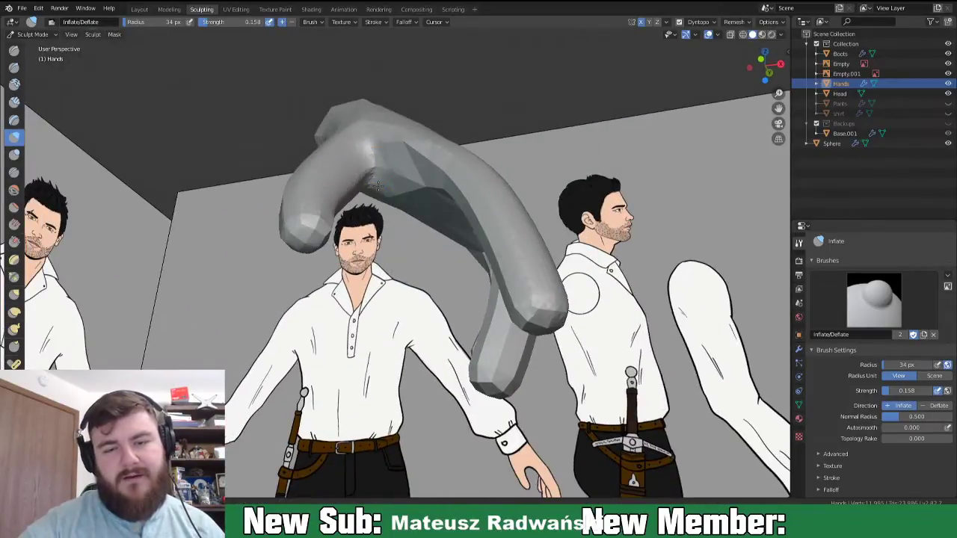
mouse_move(415, 138)
mouse_down()
mouse_move(466, 169)
mouse_move(441, 180)
mouse_up()
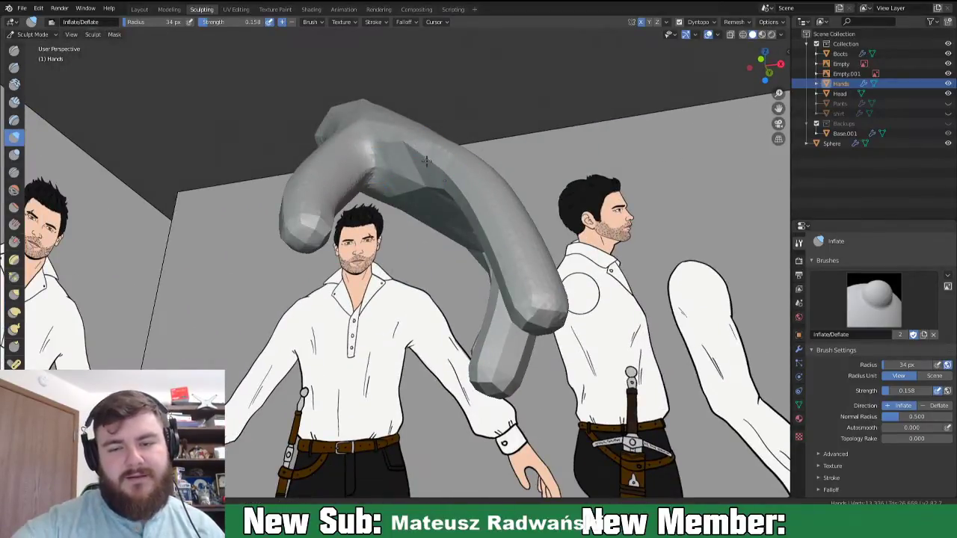
drag(432, 144, 441, 157)
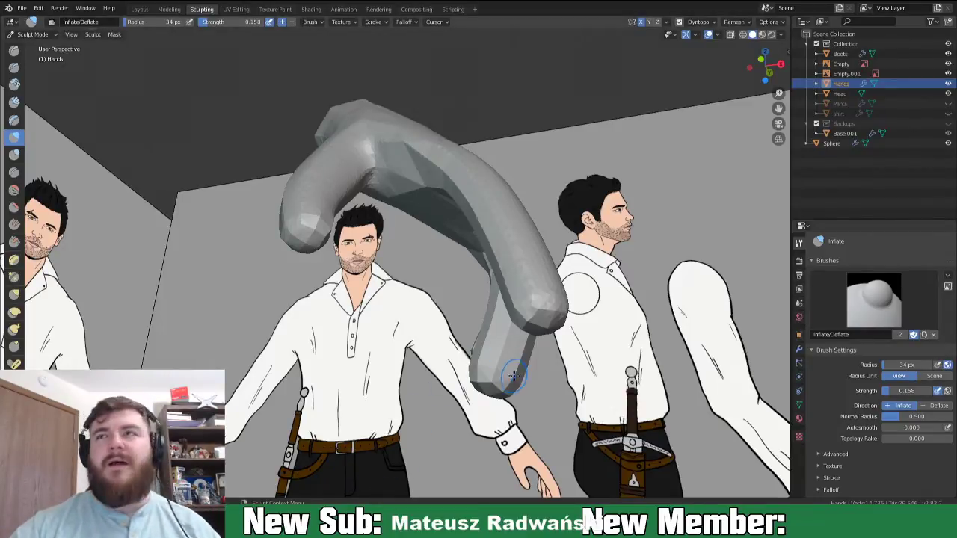
- Soften the facets along the inner side of the index finger and the adjoining part of the palm
middle_drag(462, 168, 495, 175)
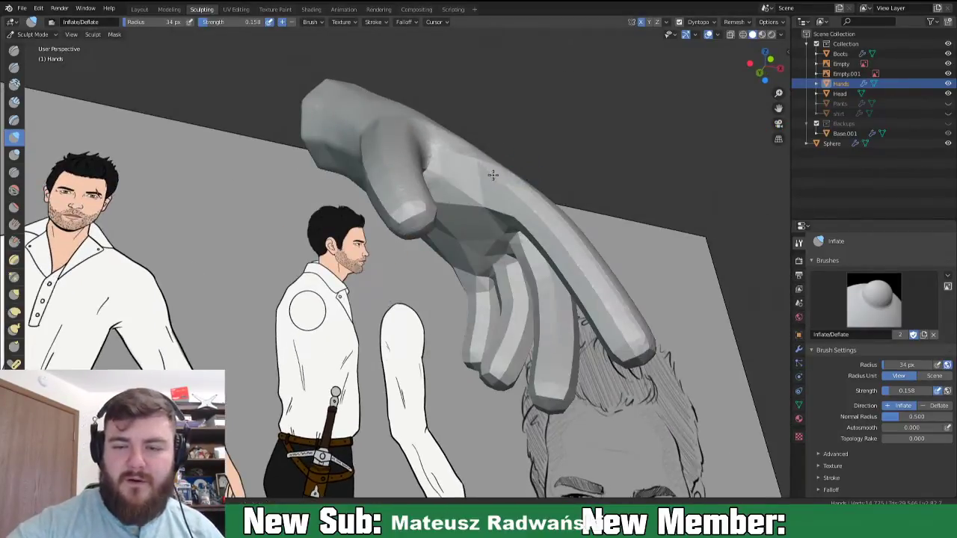
mouse_move(562, 248)
mouse_down()
mouse_move(630, 343)
mouse_move(523, 199)
mouse_move(637, 351)
mouse_move(472, 156)
mouse_up()
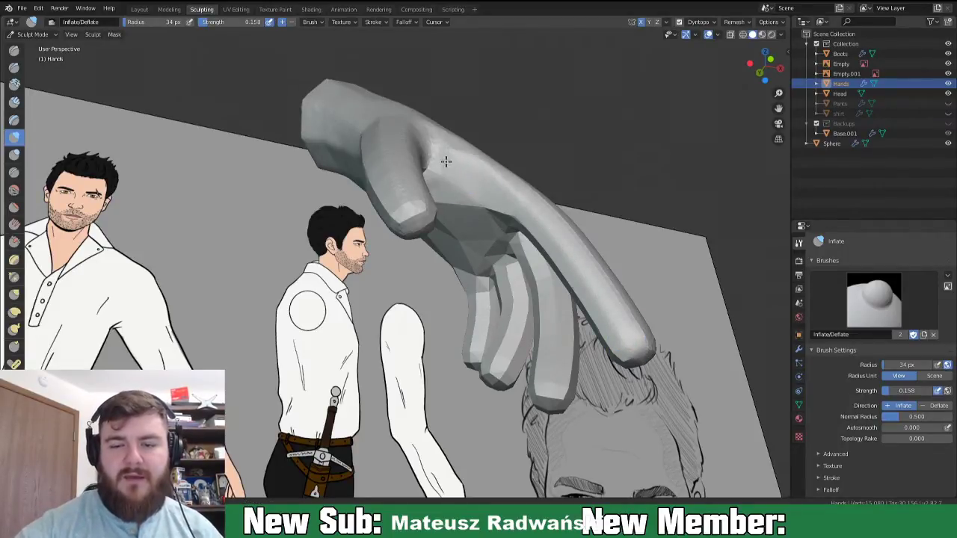
mouse_move(449, 208)
middle_down()
mouse_move(465, 162)
mouse_move(506, 237)
middle_up()
mouse_move(503, 240)
mouse_down()
mouse_move(522, 227)
mouse_move(506, 216)
mouse_up()
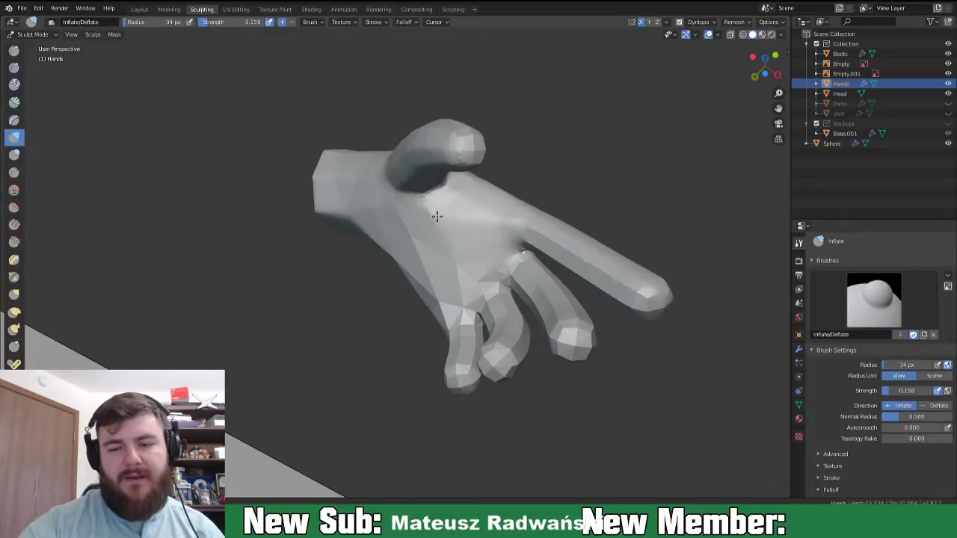
- Smooth the lower wrist and the palm, and round off the little finger down to its tip
middle_drag(474, 272, 374, 192)
drag(359, 239, 369, 230)
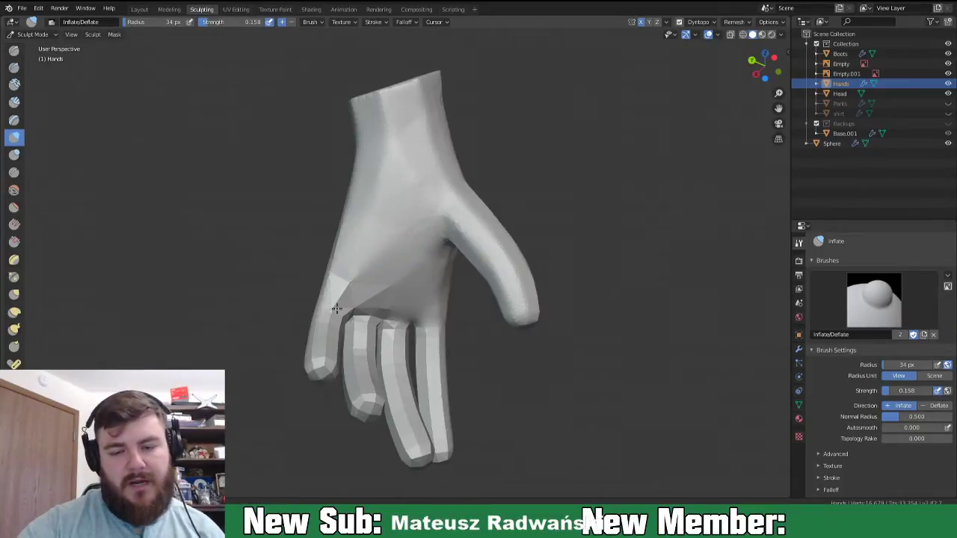
mouse_move(328, 342)
mouse_down()
mouse_move(339, 308)
mouse_move(332, 344)
mouse_move(335, 318)
mouse_up()
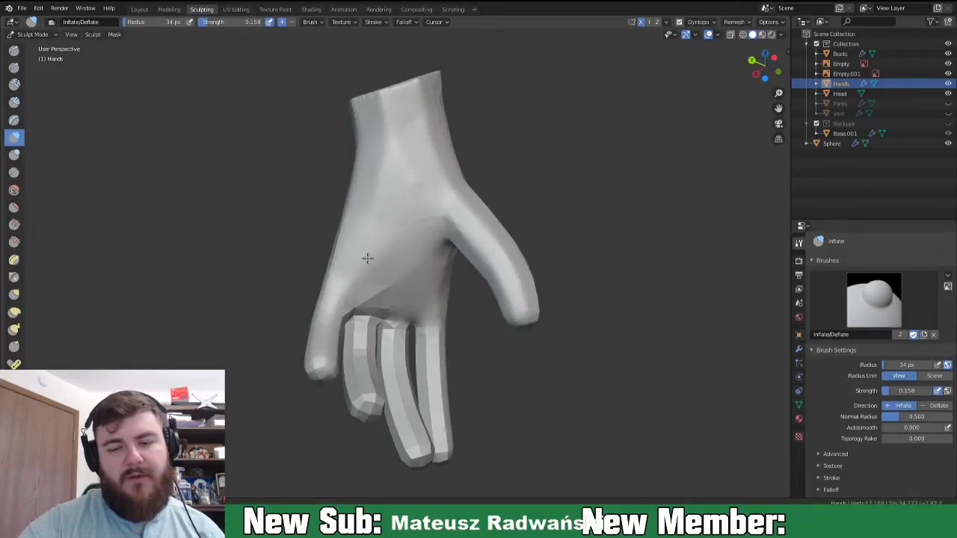
middle_drag(416, 171, 417, 214)
mouse_move(392, 292)
mouse_down()
mouse_move(406, 282)
mouse_move(393, 301)
mouse_up()
- Refine the base and outer side of the thumb where it meets the wrist
middle_drag(406, 352, 373, 383)
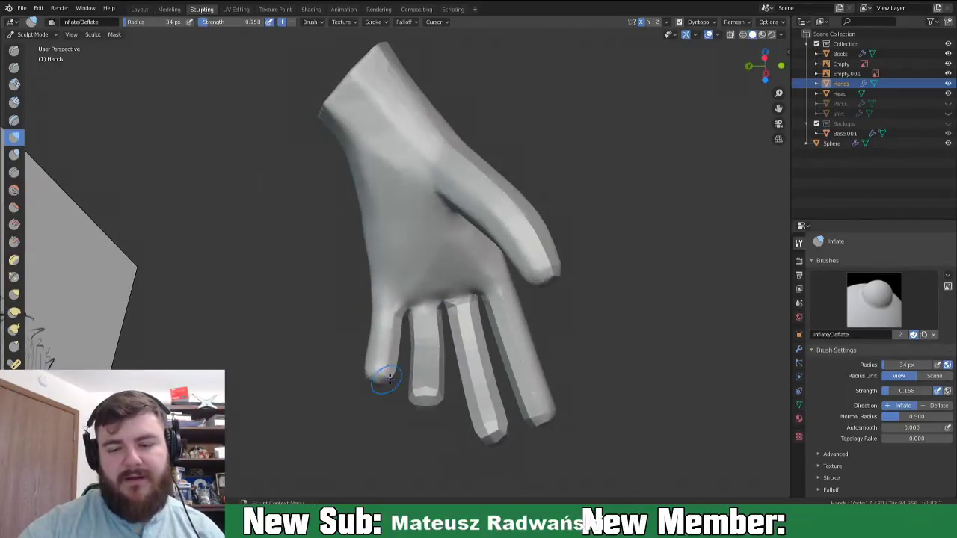
drag(425, 196, 441, 189)
middle_drag(441, 189, 476, 170)
drag(475, 172, 488, 193)
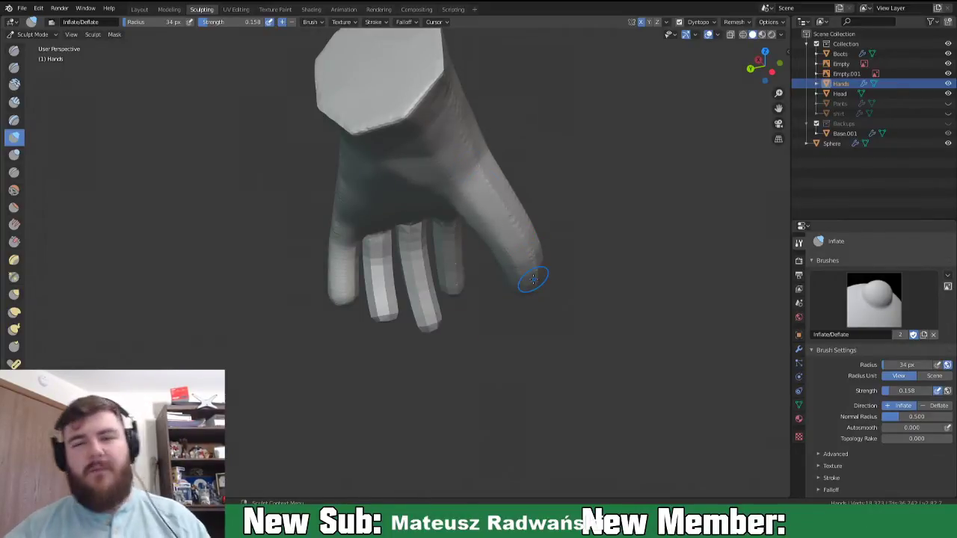
middle_drag(533, 274, 492, 323)
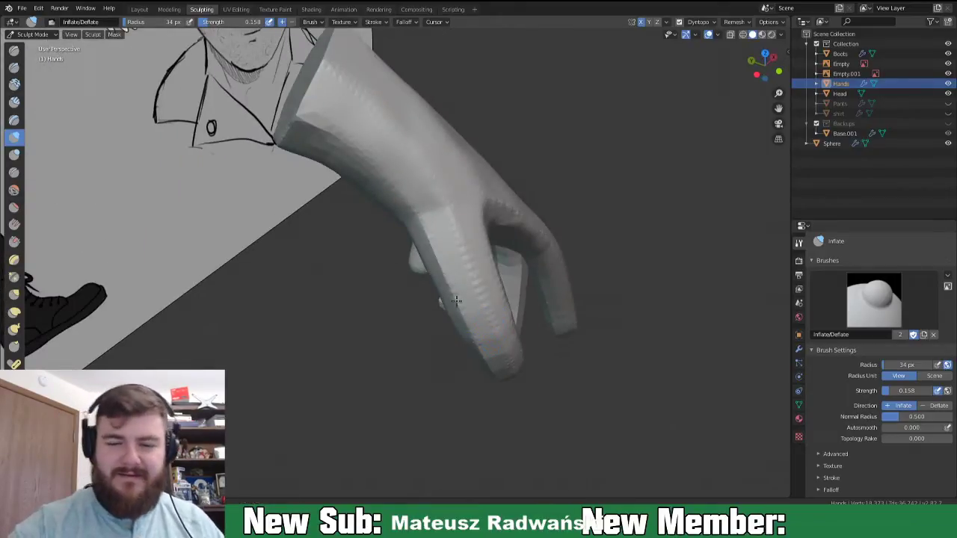
mouse_move(491, 323)
mouse_down()
mouse_move(458, 293)
mouse_move(434, 234)
mouse_up()
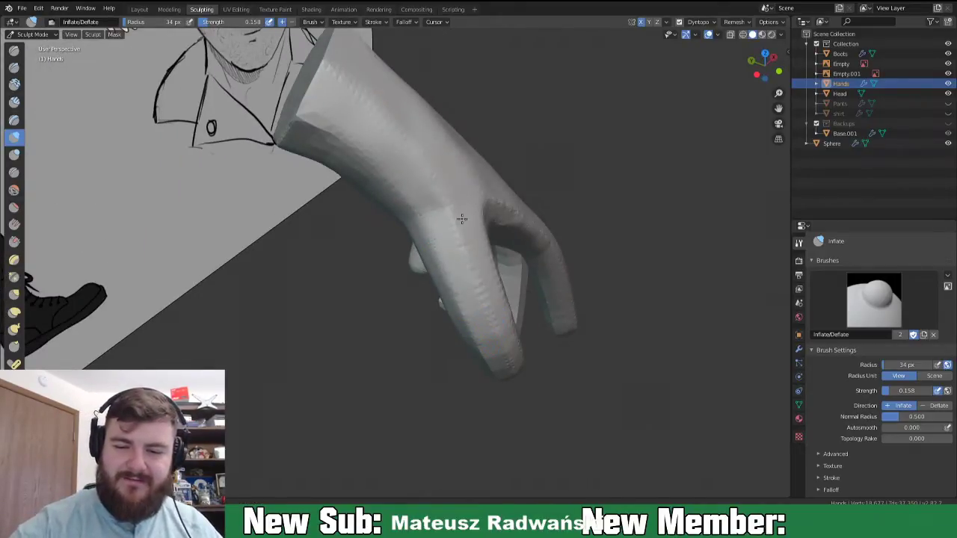
- Round off the middle finger along its length and tip, and soften the end of the index finger
middle_drag(510, 330, 525, 239)
mouse_move(540, 254)
mouse_down()
mouse_move(557, 288)
mouse_move(551, 268)
mouse_up()
mouse_move(571, 265)
middle_down()
mouse_move(622, 302)
mouse_move(504, 274)
middle_up()
drag(511, 290, 536, 392)
drag(524, 280, 546, 378)
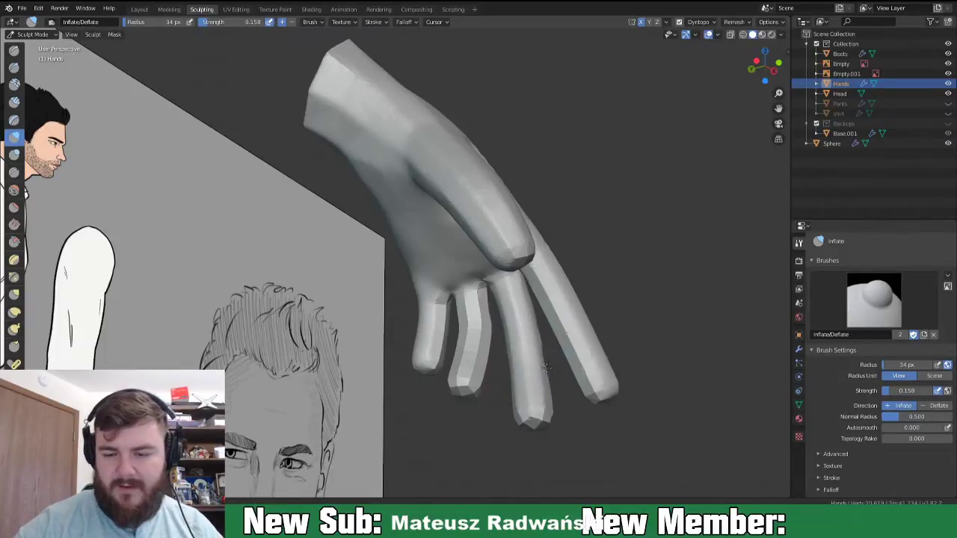
drag(521, 404, 529, 428)
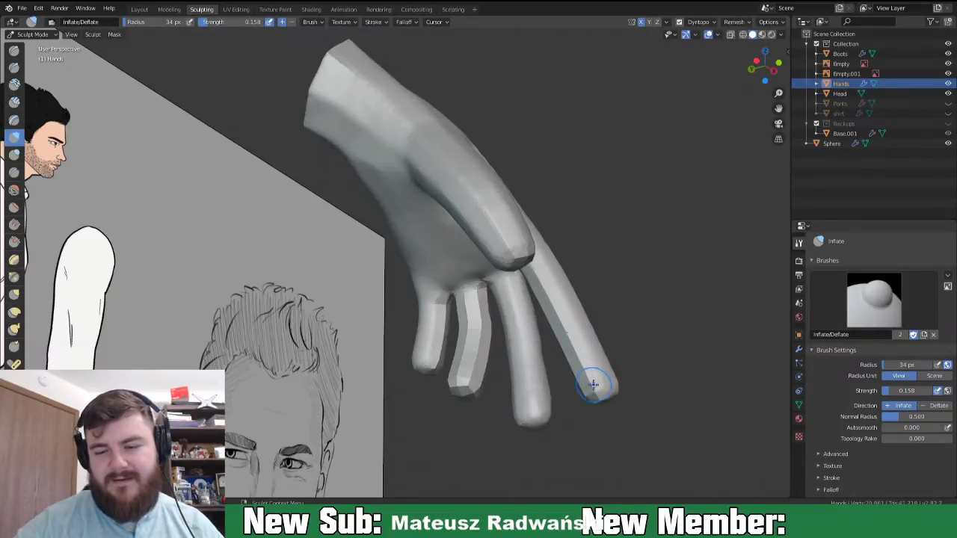
middle_drag(590, 377, 579, 314)
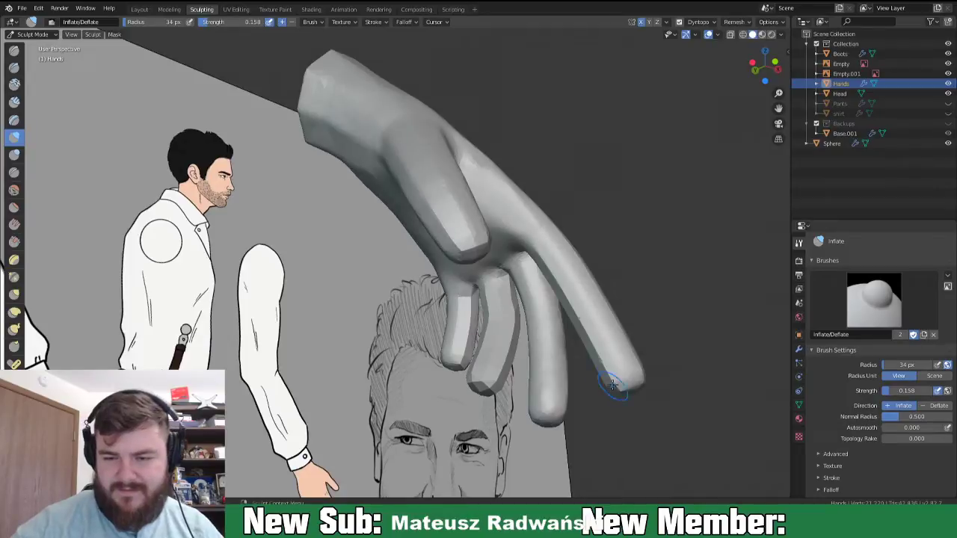
- Round off the underside of the index finger and the back of the middle finger with the Inflate brush
drag(540, 249, 607, 374)
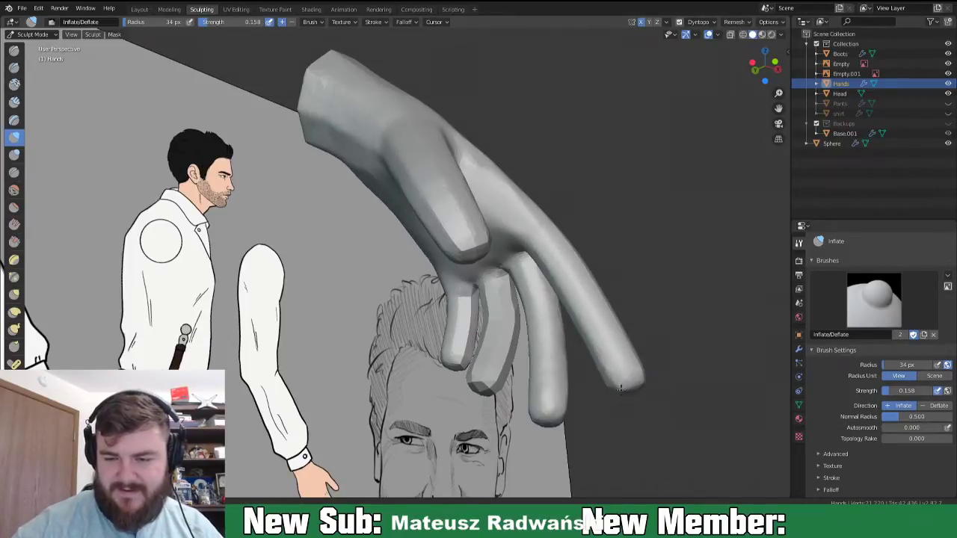
middle_drag(652, 402, 466, 406)
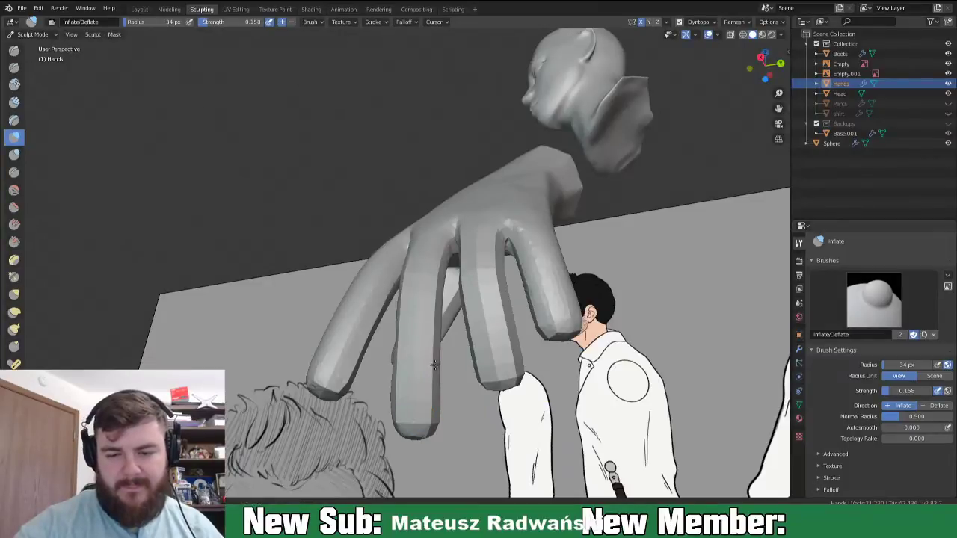
drag(414, 344, 412, 283)
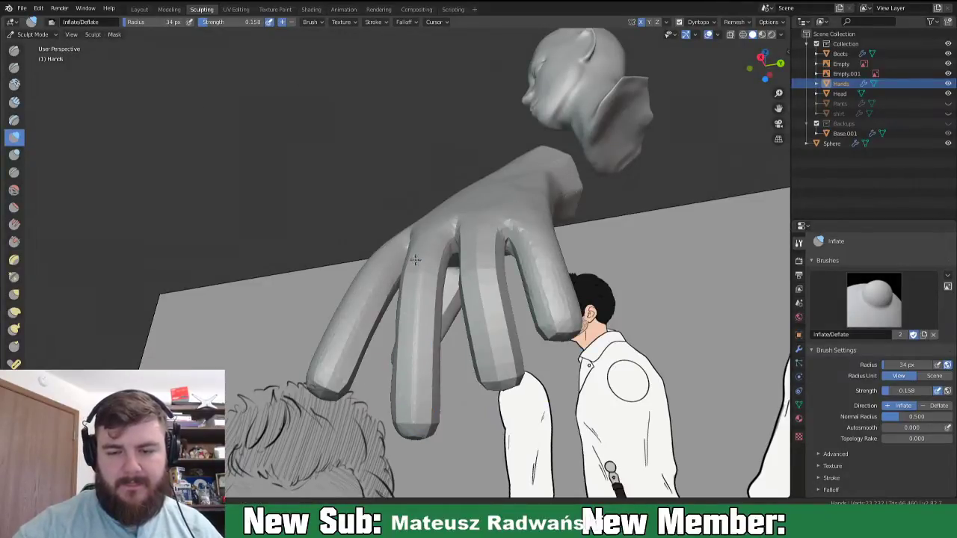
middle_drag(415, 392, 459, 352)
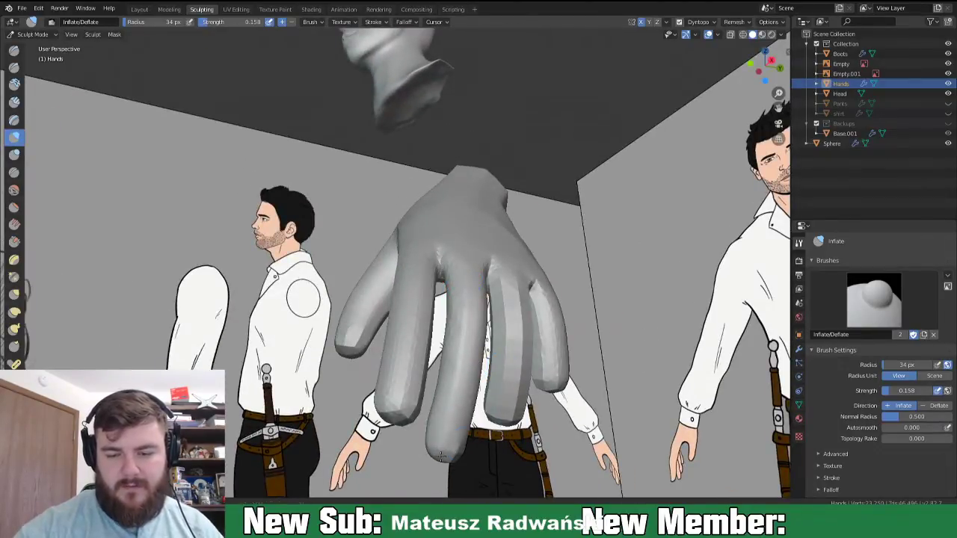
- Soften the facets along the ring finger on both its back and palm sides
middle_drag(482, 442, 472, 423)
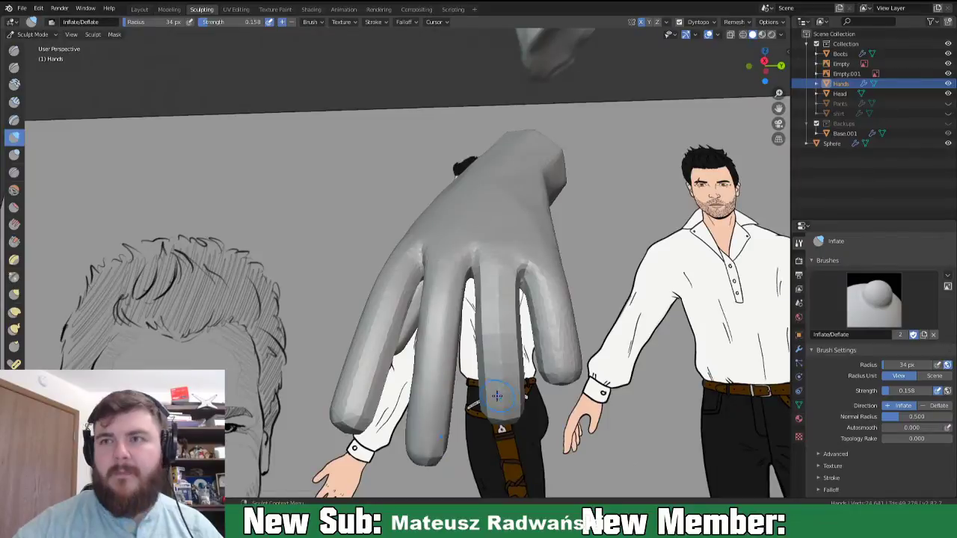
middle_drag(524, 378, 479, 273)
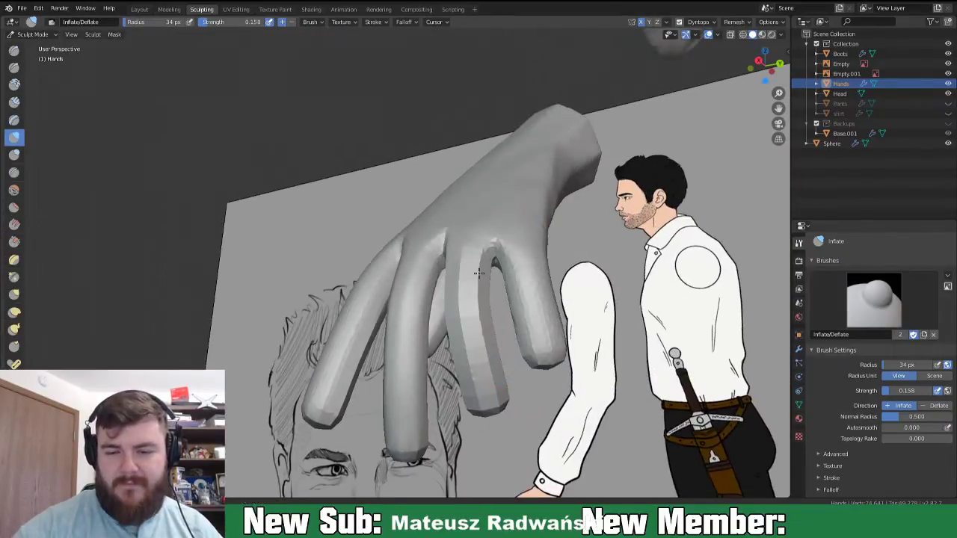
drag(490, 302, 495, 402)
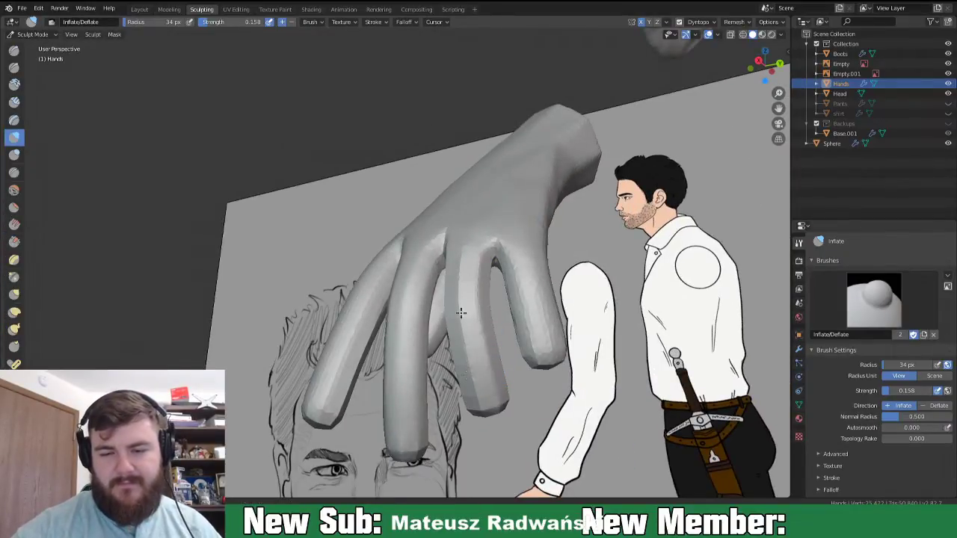
mouse_move(528, 352)
middle_down()
mouse_move(488, 335)
mouse_move(396, 364)
middle_up()
mouse_move(278, 305)
mouse_down()
mouse_move(274, 377)
mouse_move(302, 387)
mouse_up()
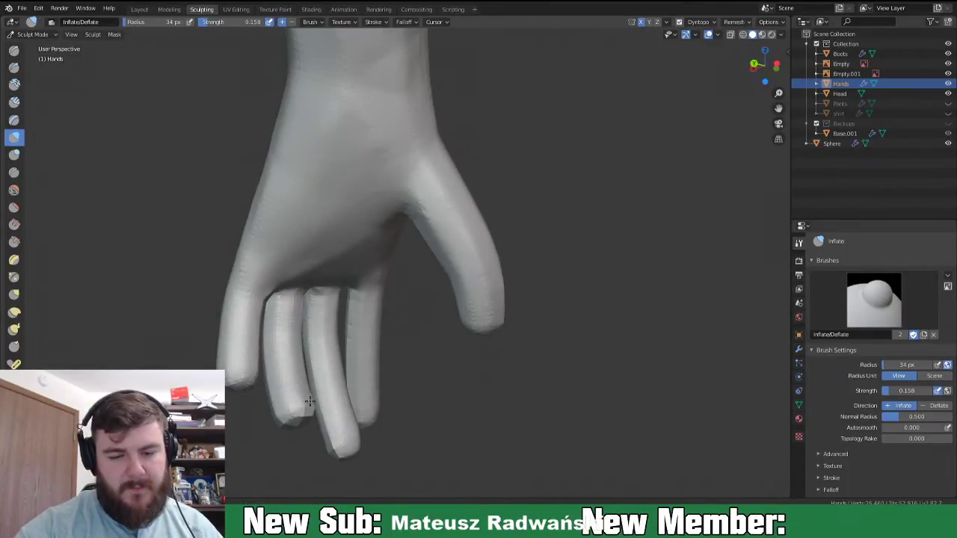
- Round off the tips of the ring, little and middle fingers from the palm side
middle_drag(299, 401, 284, 384)
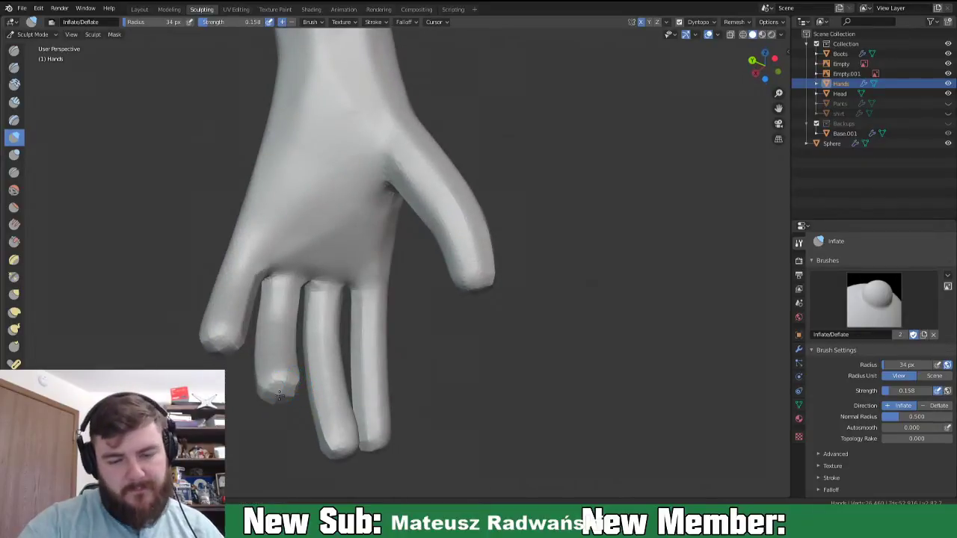
drag(279, 395, 295, 371)
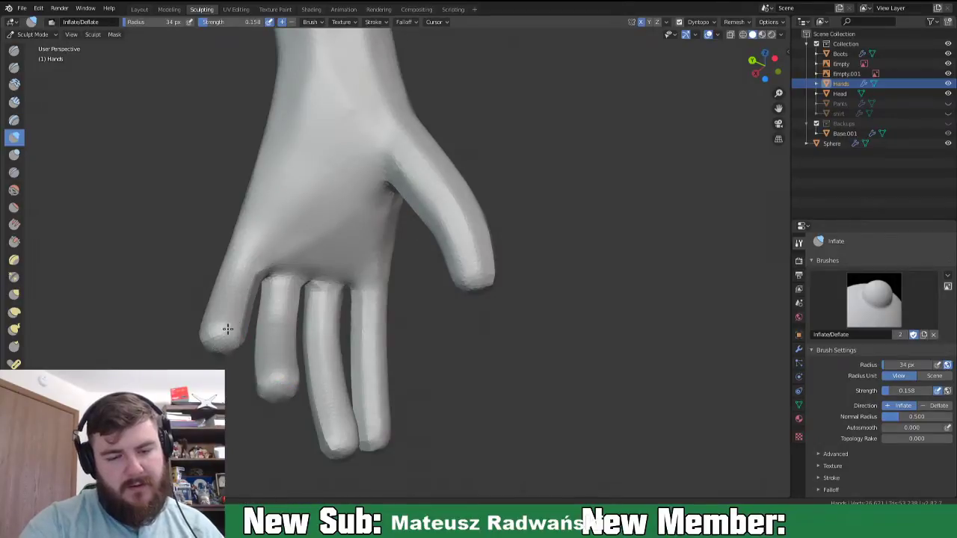
mouse_move(369, 366)
middle_down()
mouse_move(404, 415)
mouse_move(403, 434)
mouse_move(359, 364)
middle_up()
drag(358, 363, 361, 371)
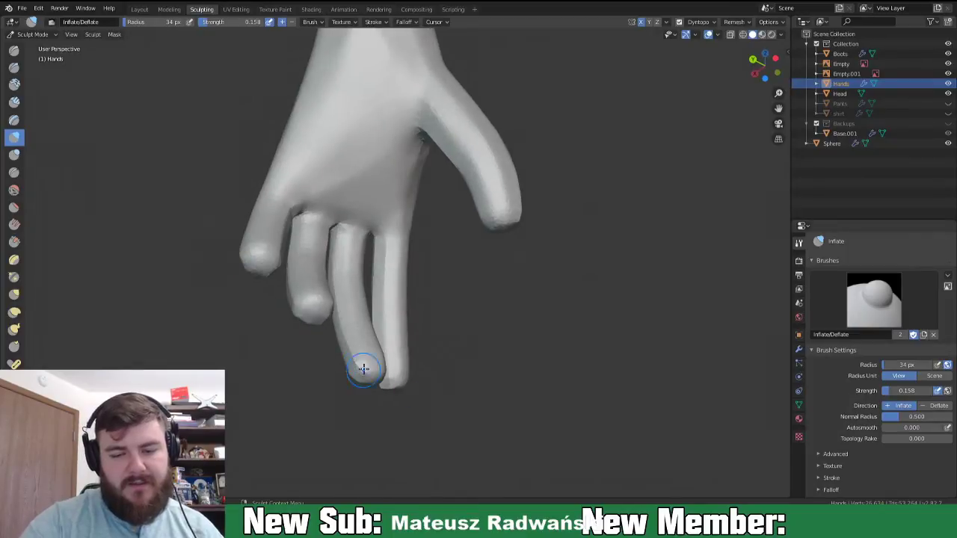
middle_drag(419, 397, 366, 294)
mouse_move(375, 270)
mouse_down()
mouse_move(385, 271)
mouse_move(368, 264)
mouse_up()
- Inflate the knuckles on the back of the hand where the fingers begin
middle_drag(385, 271, 454, 330)
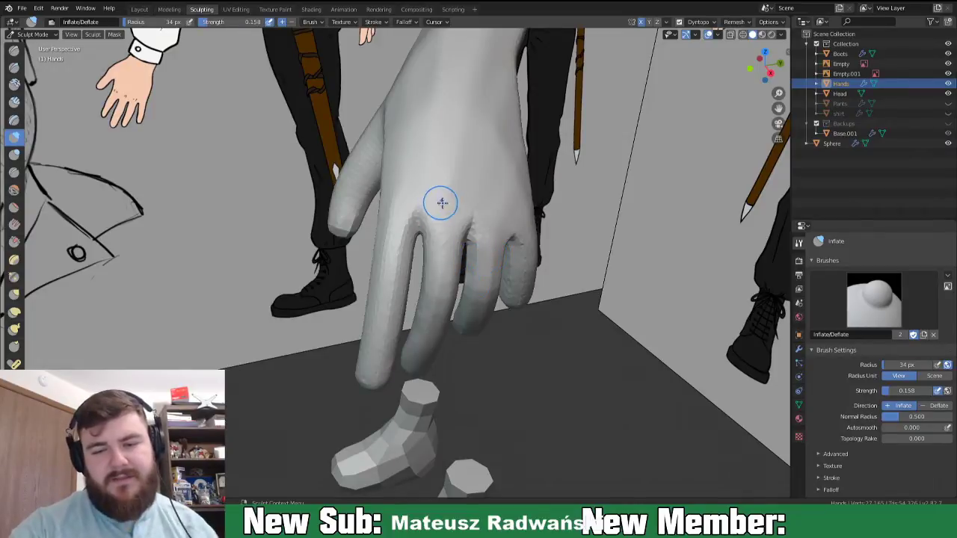
middle_drag(455, 196, 439, 201)
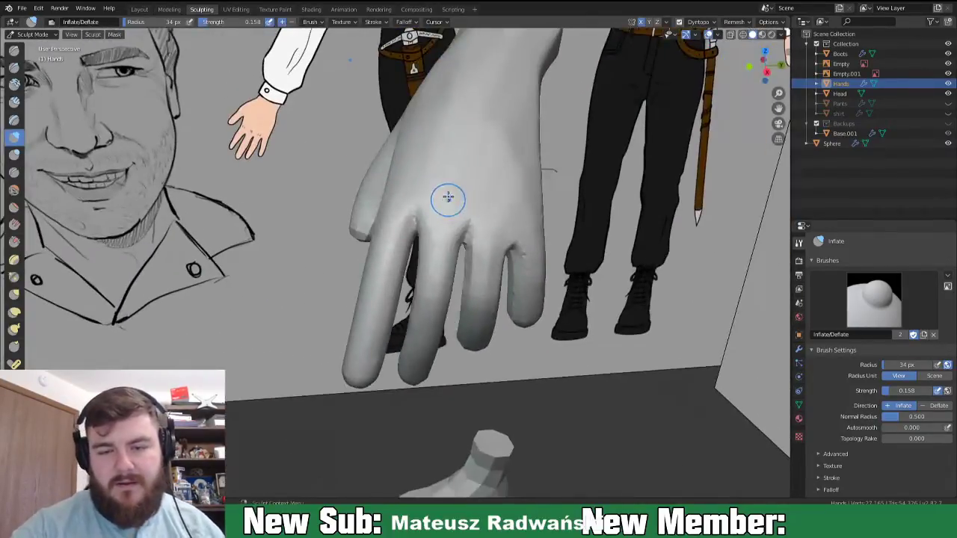
drag(447, 196, 447, 200)
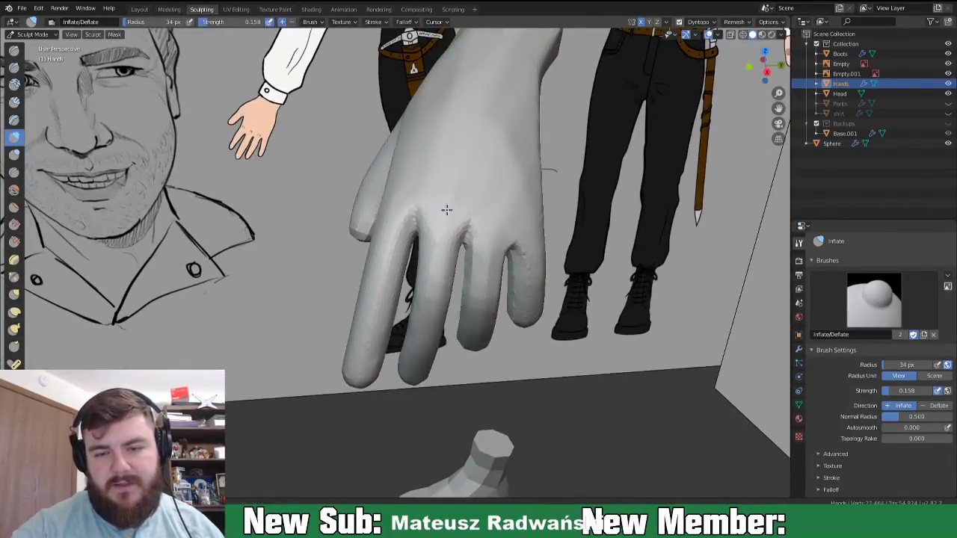
middle_drag(453, 192, 489, 221)
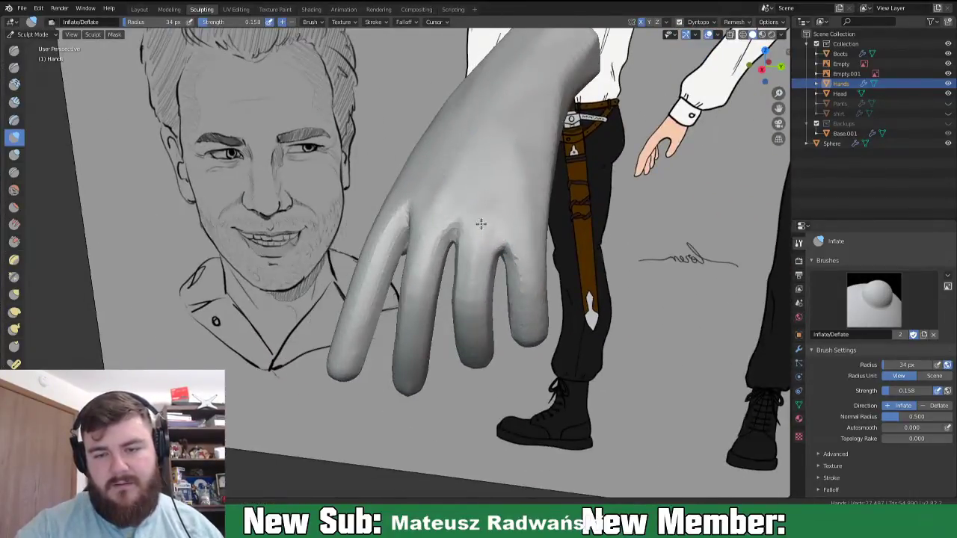
middle_drag(496, 321, 469, 274)
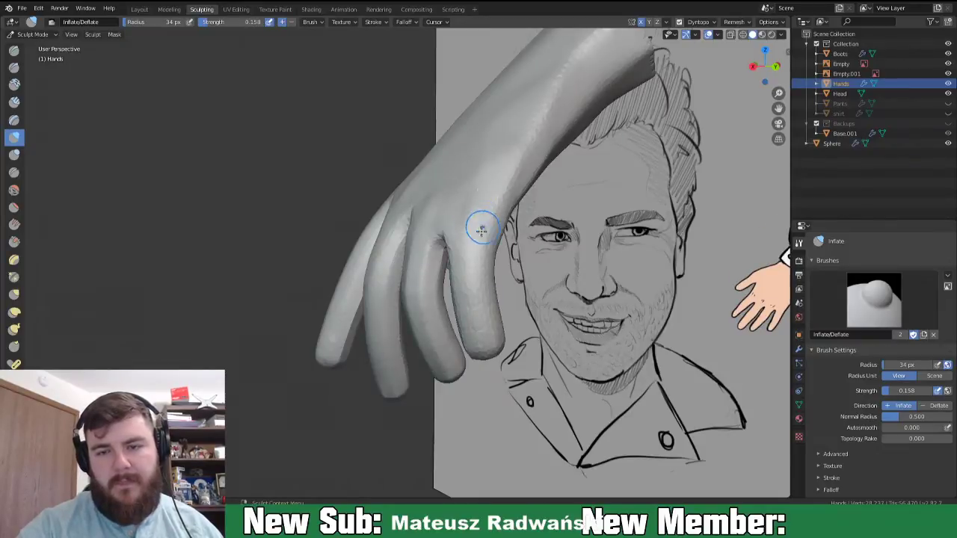
middle_drag(483, 220, 491, 256)
- Smooth out the back of the hand from the knuckles up towards the wrist, including above the index finger
drag(541, 92, 516, 118)
drag(452, 235, 450, 238)
middle_drag(507, 151, 538, 160)
mouse_move(502, 116)
mouse_down()
mouse_move(513, 99)
mouse_move(455, 188)
mouse_up()
mouse_move(465, 112)
middle_down()
mouse_move(493, 128)
mouse_move(474, 138)
middle_up()
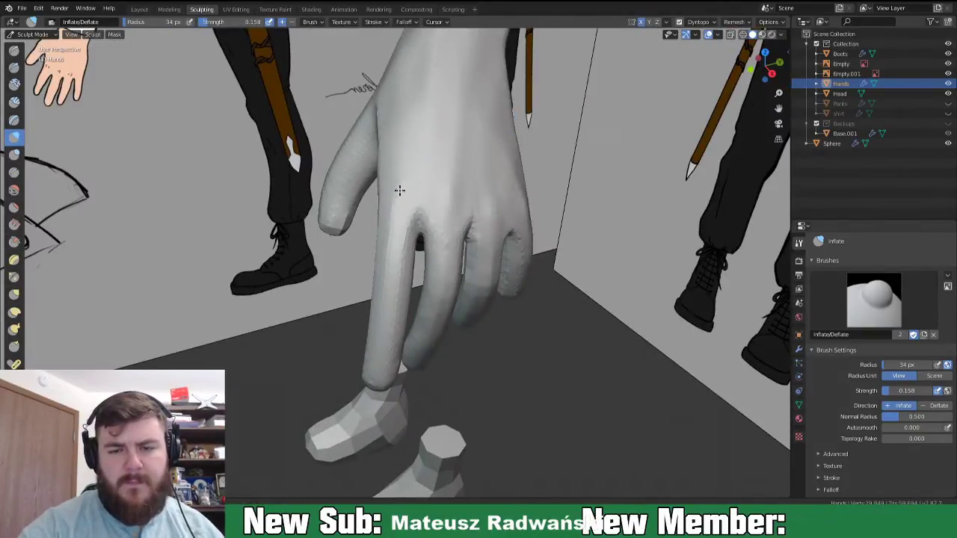
mouse_move(405, 180)
mouse_down()
mouse_move(426, 42)
mouse_move(423, 87)
mouse_move(403, 100)
mouse_up()
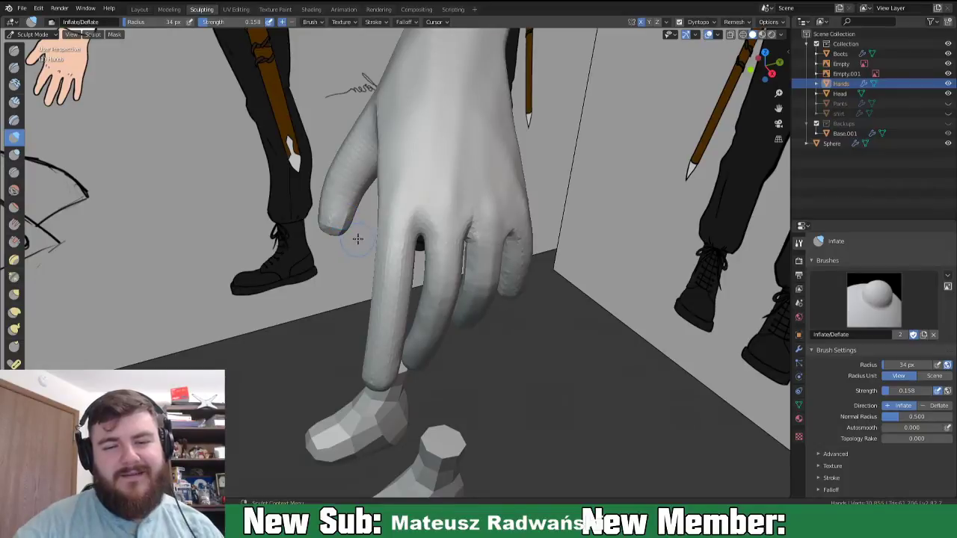
- Round off the thumb's tip and fill out its length
key(KP_1)
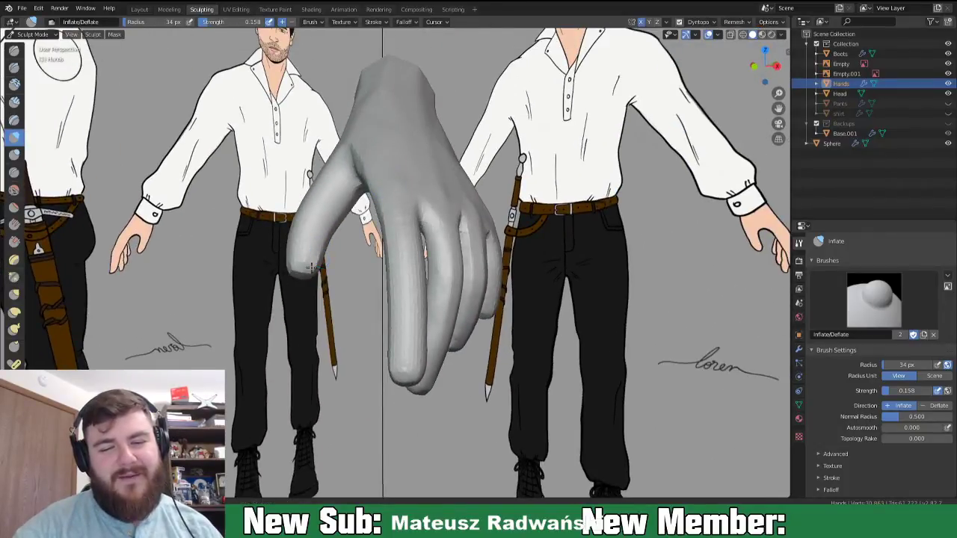
middle_drag(308, 268, 405, 220)
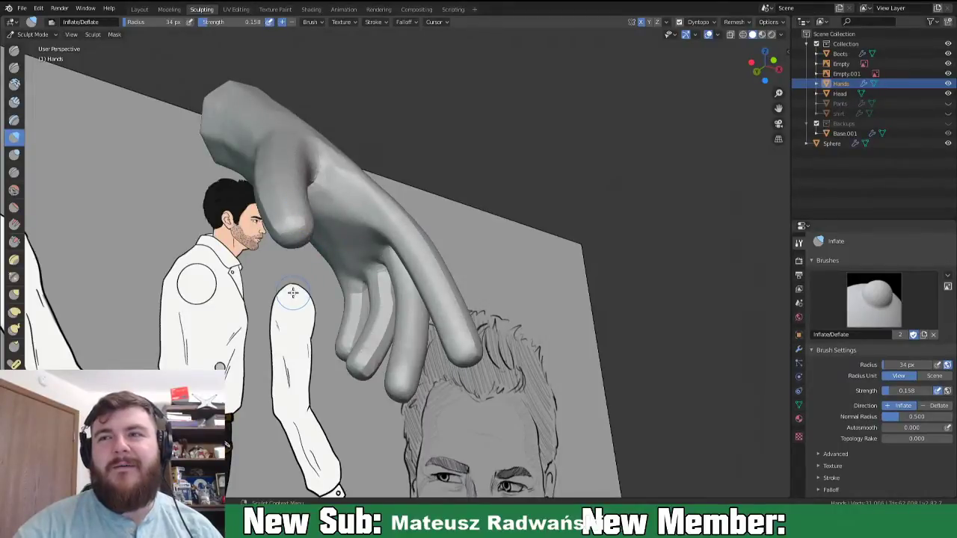
middle_drag(311, 255, 342, 253)
mouse_move(343, 215)
mouse_down()
mouse_move(301, 128)
mouse_move(336, 220)
mouse_up()
middle_drag(367, 209, 401, 218)
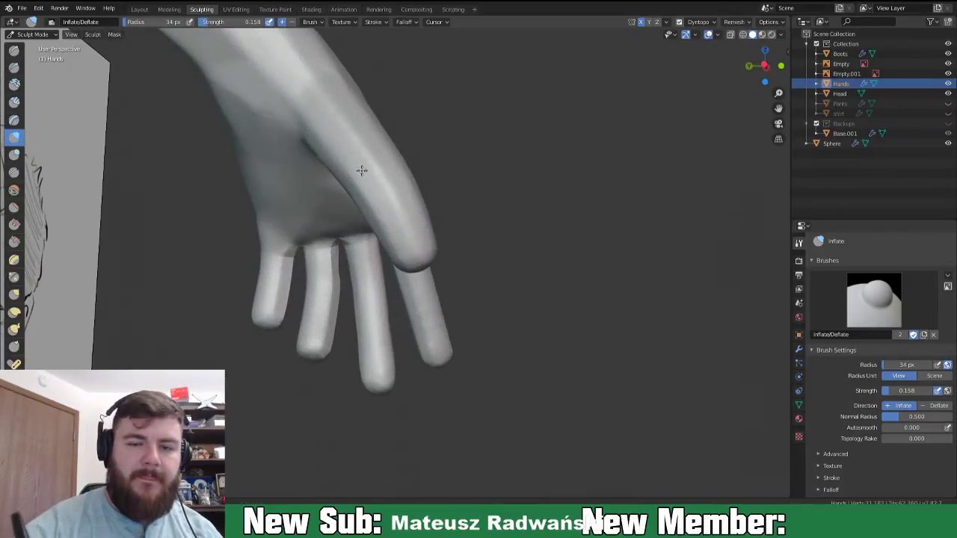
mouse_move(359, 132)
mouse_down()
mouse_move(374, 192)
mouse_move(418, 235)
mouse_move(413, 264)
mouse_up()
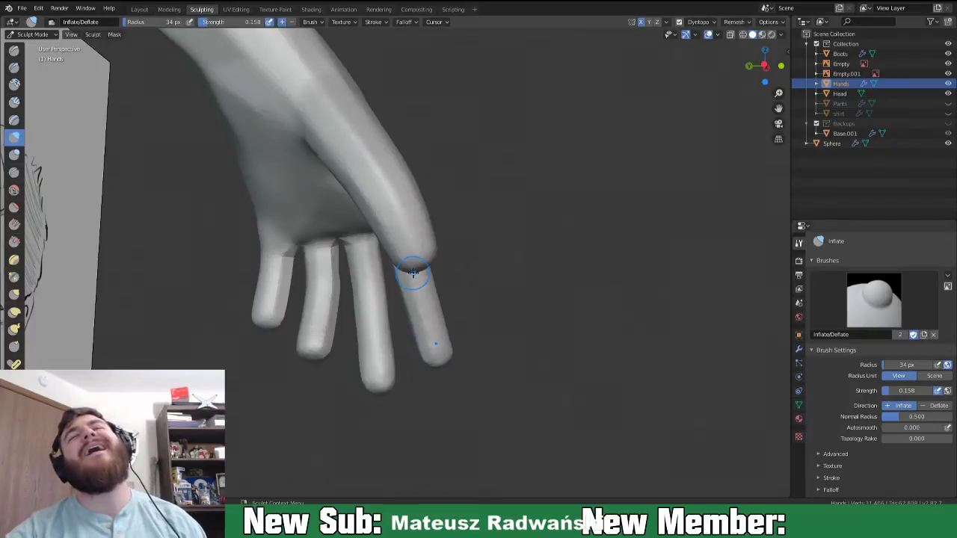
- Raise the Inflate brush strength to 0.339 and soften the crease where the thumb meets the palm
mouse_move(380, 297)
middle_down()
mouse_move(426, 311)
mouse_move(336, 258)
mouse_move(369, 219)
mouse_move(362, 238)
middle_up()
key(shift+f)
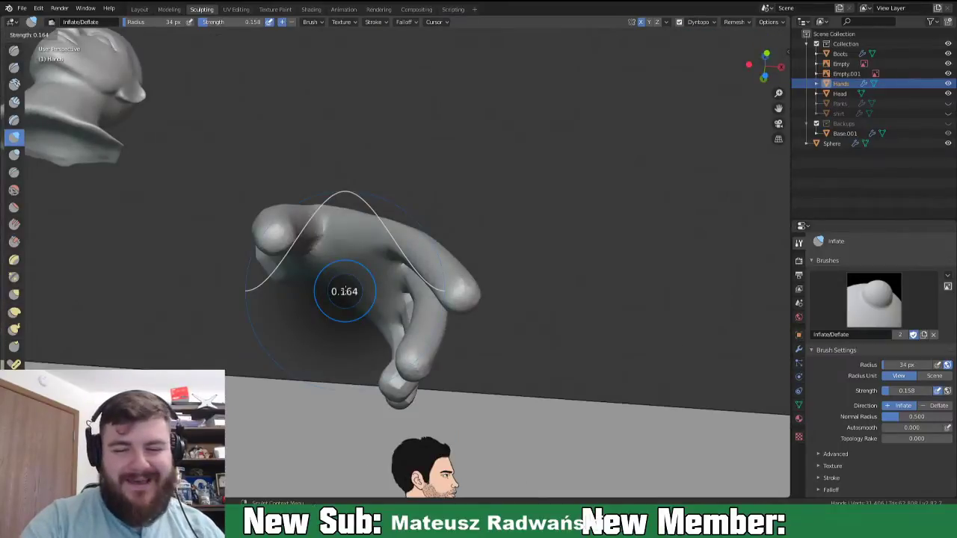
click(381, 240)
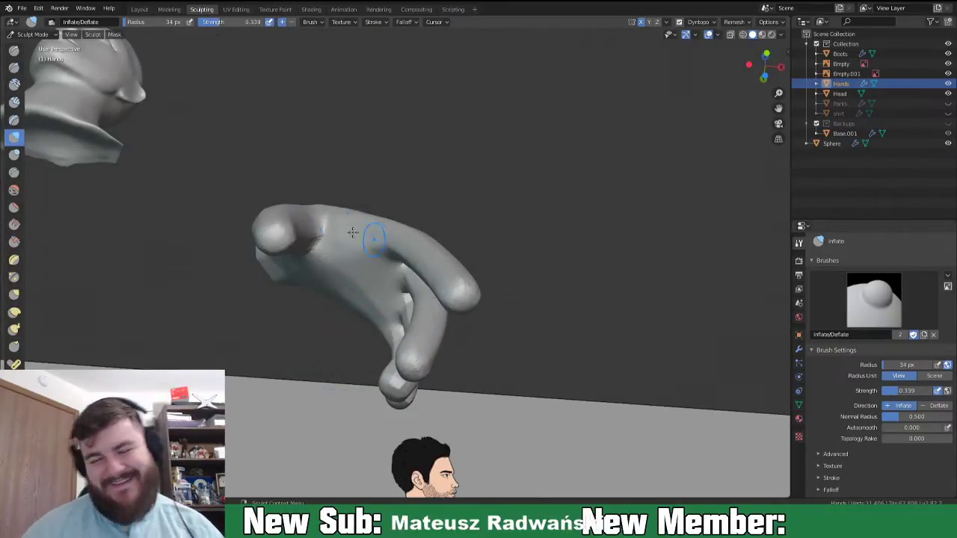
scroll(359, 340, up, 6)
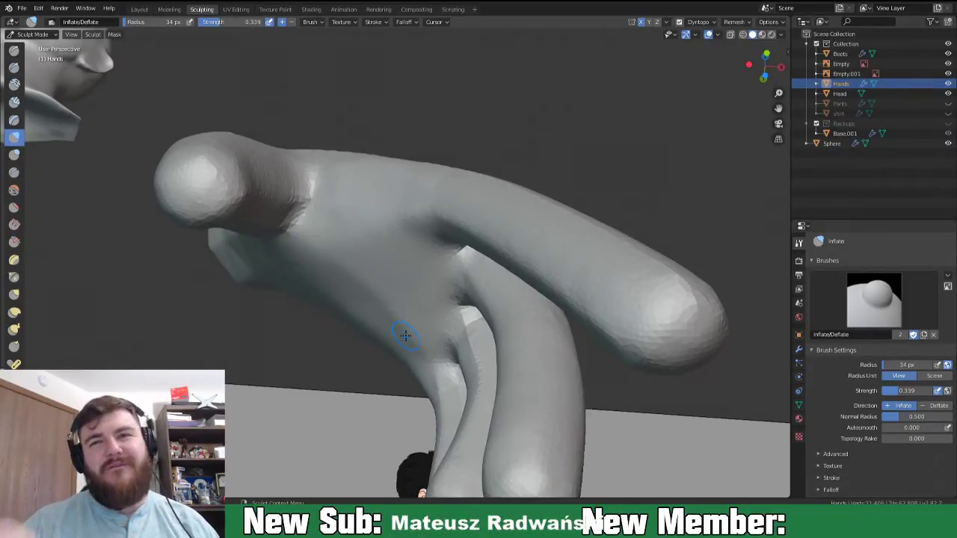
middle_drag(381, 240, 387, 276)
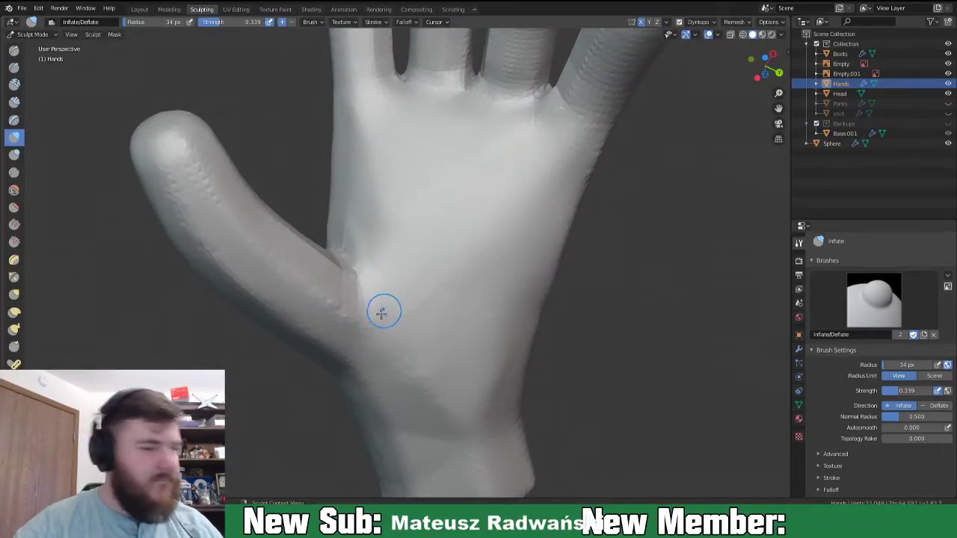
- With Clay Strips, add strips across the web beside the thumb and across the thumb's base near the wrist
click(13, 102)
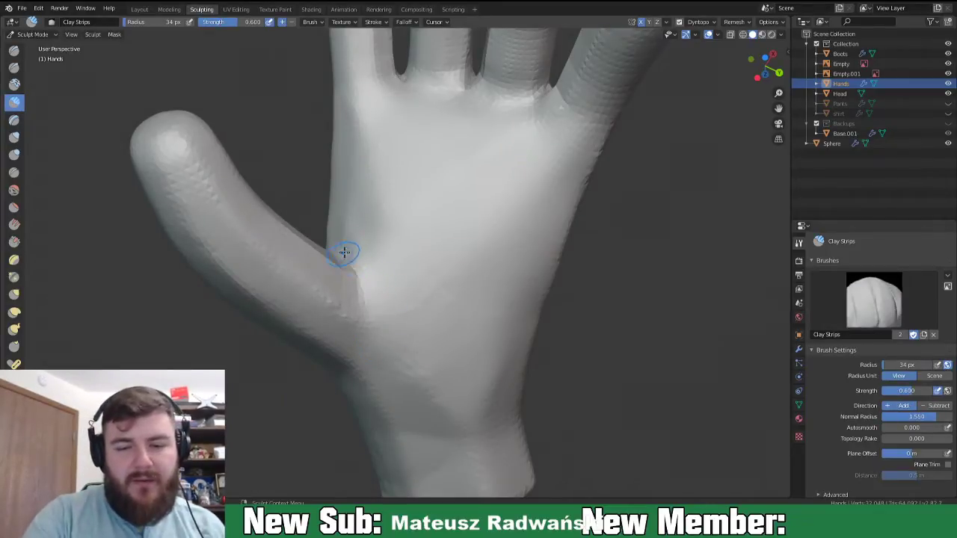
mouse_move(333, 267)
mouse_down()
mouse_move(389, 222)
mouse_move(347, 268)
mouse_move(386, 226)
mouse_up()
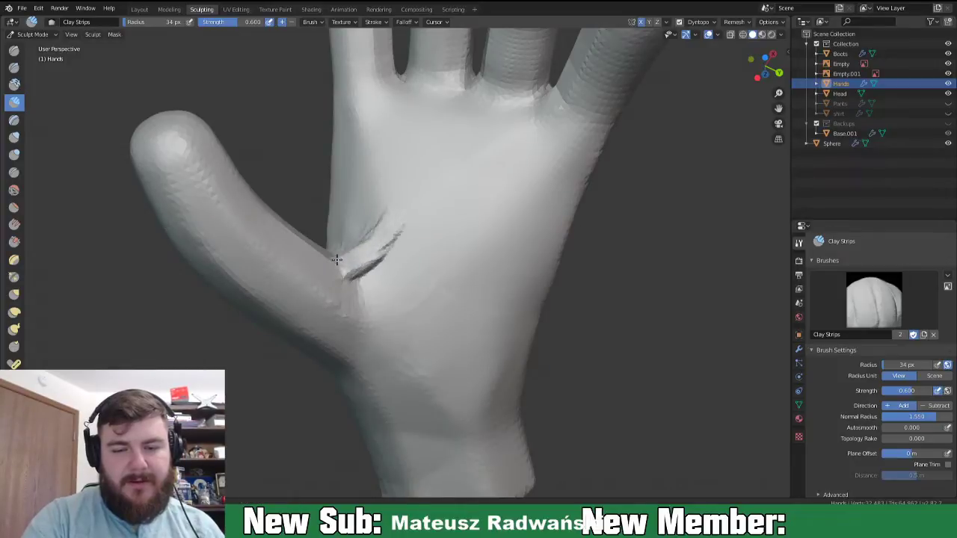
drag(345, 249, 370, 222)
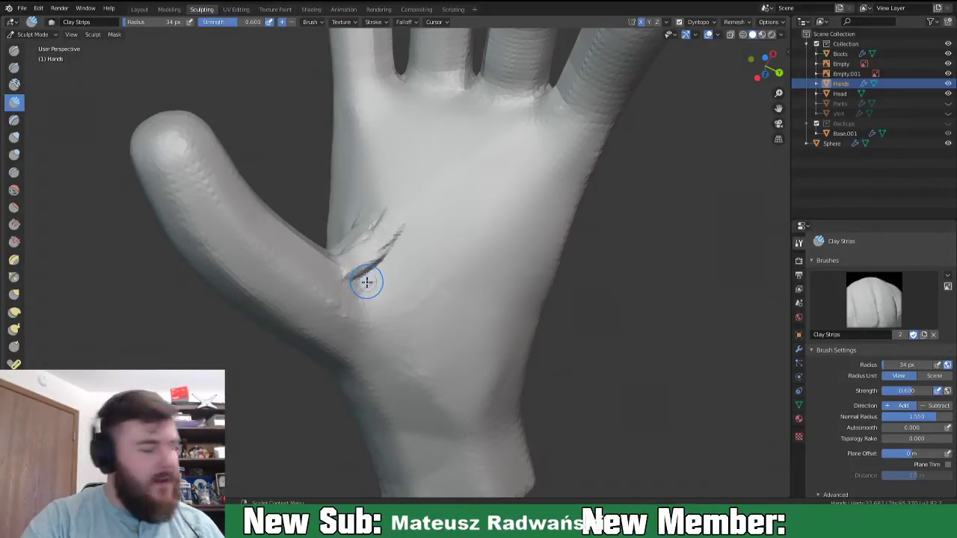
mouse_move(360, 344)
mouse_down()
mouse_move(440, 365)
mouse_move(403, 378)
mouse_up()
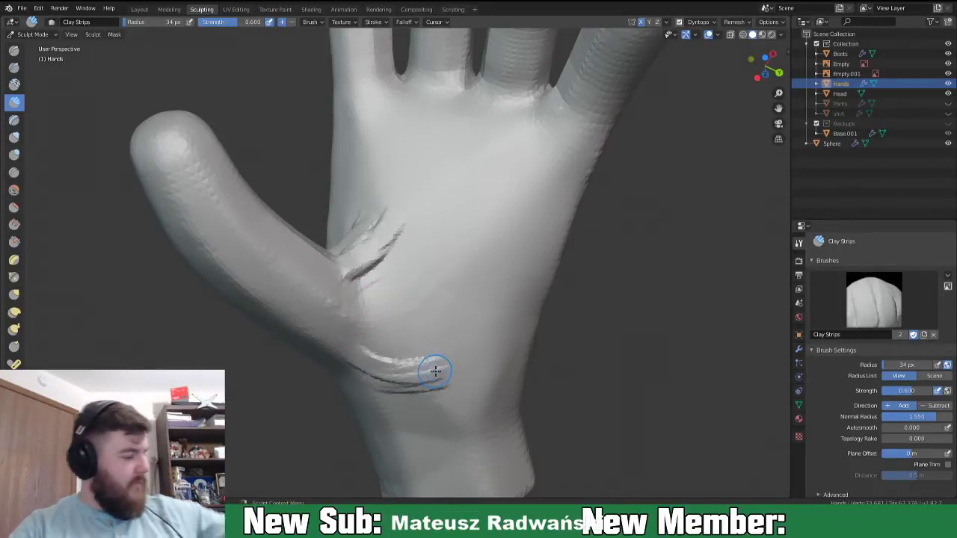
- Enlarge the Clay Strips radius to 77 px, smooth the strips and build up the muscle pad at the thumb's base
middle_drag(449, 348, 427, 335)
shift+middle_drag(432, 397, 426, 249)
key(f)
click(444, 265)
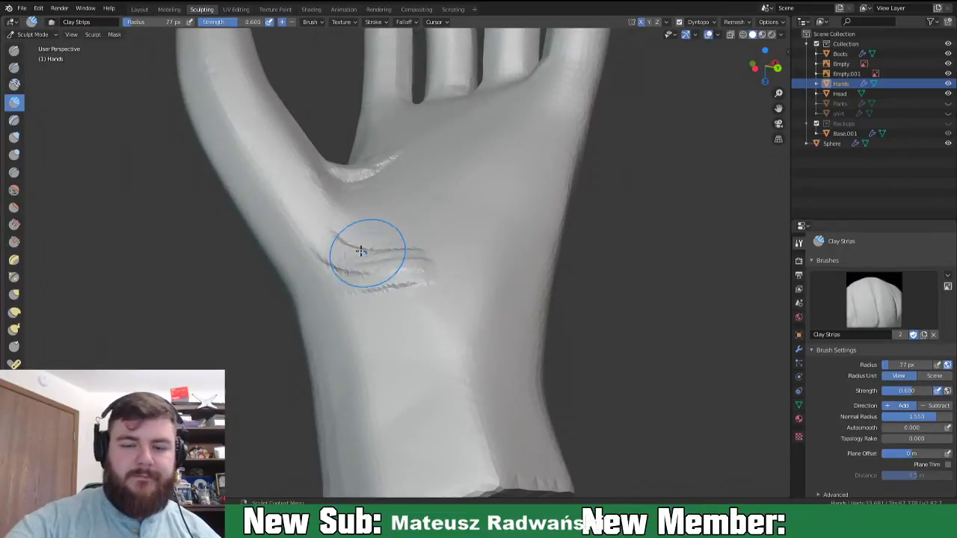
shift+drag(364, 252, 352, 257)
mouse_move(367, 226)
mouse_down()
mouse_move(384, 237)
mouse_move(394, 188)
mouse_up()
mouse_move(366, 201)
mouse_down()
mouse_move(352, 247)
mouse_move(402, 280)
mouse_up()
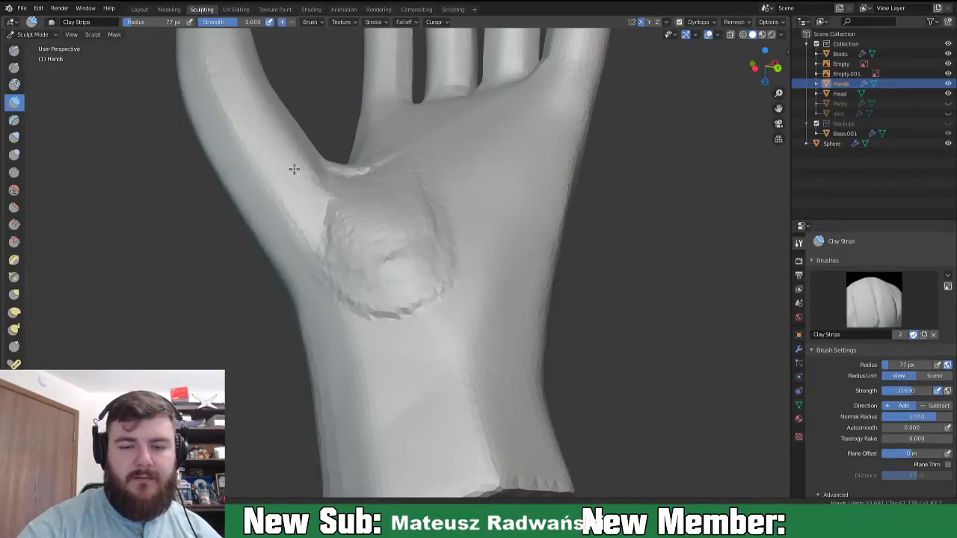
- Blend the thumb's muscle pad into the palm and smooth the web between thumb and index finger
shift+drag(289, 166, 356, 262)
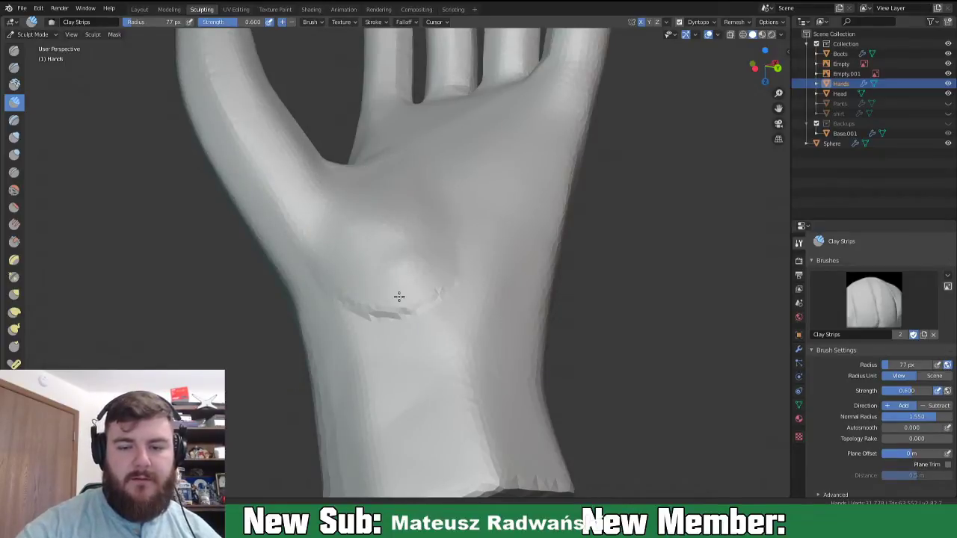
middle_drag(506, 272, 403, 183)
mouse_move(393, 147)
shift+mouse_down()
mouse_move(399, 193)
mouse_move(421, 145)
mouse_move(409, 133)
shift+mouse_up()
shift+drag(382, 204, 366, 231)
middle_drag(433, 251, 491, 279)
mouse_move(503, 196)
mouse_down()
mouse_move(457, 166)
mouse_move(486, 224)
mouse_move(524, 240)
mouse_move(546, 218)
mouse_move(505, 172)
mouse_move(475, 196)
mouse_up()
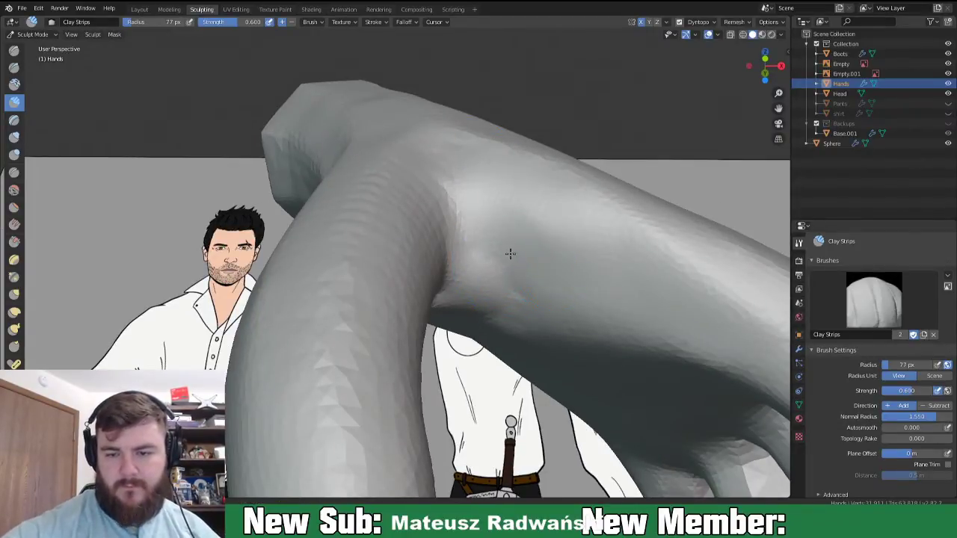
shift+drag(506, 259, 533, 265)
- With Clay Strips, build up the muscle pad on the little-finger side of the palm's heel and smooth it into the palm
middle_drag(532, 365, 532, 334)
mouse_move(561, 166)
mouse_down()
mouse_move(485, 316)
mouse_move(537, 268)
mouse_up()
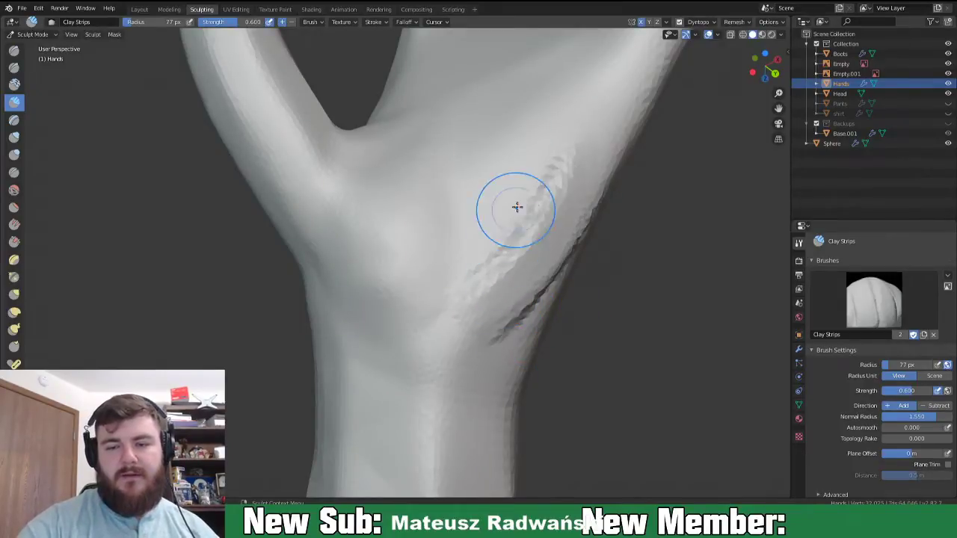
mouse_move(532, 175)
mouse_down()
mouse_move(497, 298)
mouse_move(544, 166)
mouse_up()
mouse_move(516, 292)
mouse_down()
mouse_move(567, 222)
mouse_move(520, 295)
mouse_move(565, 247)
mouse_up()
mouse_move(524, 271)
middle_down()
mouse_move(548, 274)
mouse_move(555, 299)
mouse_move(496, 284)
middle_up()
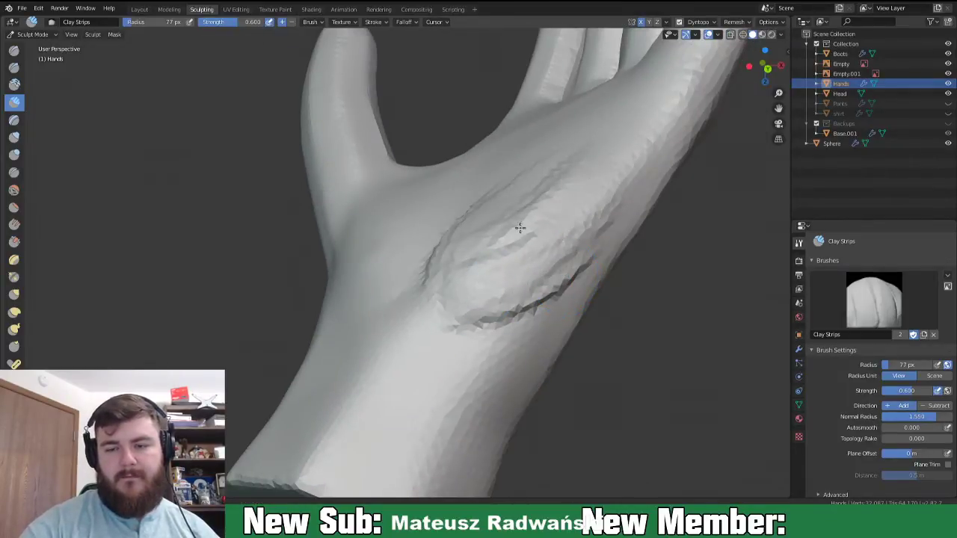
middle_drag(498, 207, 536, 199)
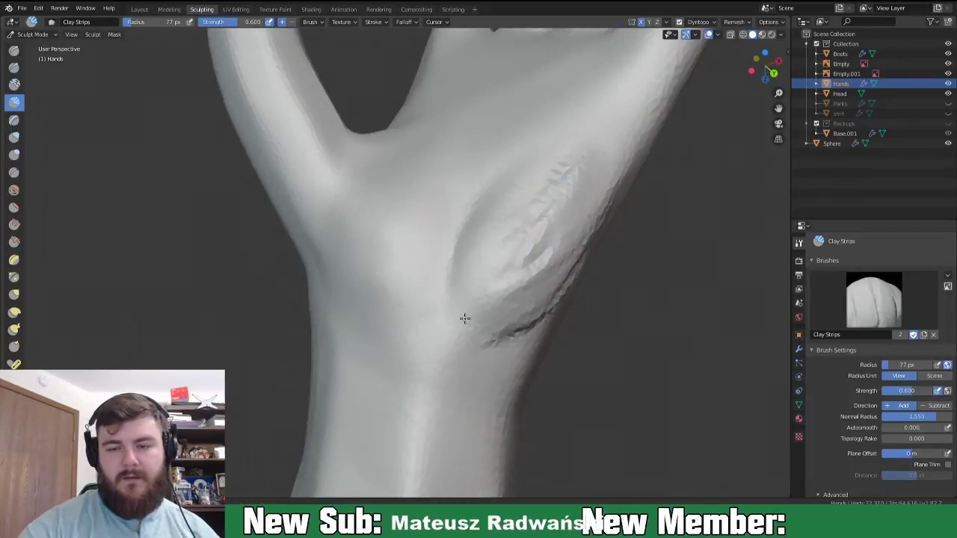
shift+drag(479, 290, 613, 171)
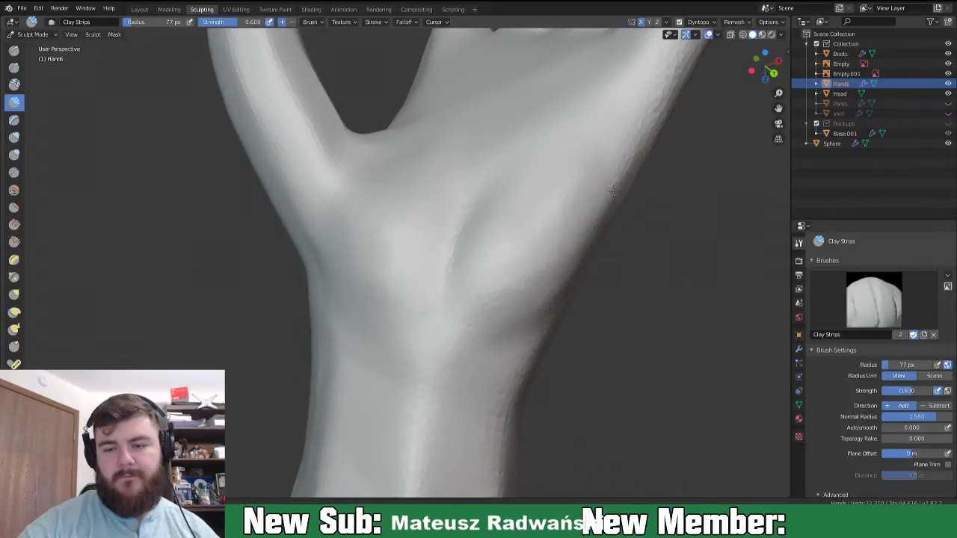
mouse_move(583, 269)
middle_down()
mouse_move(600, 197)
mouse_move(673, 217)
mouse_move(652, 227)
middle_up()
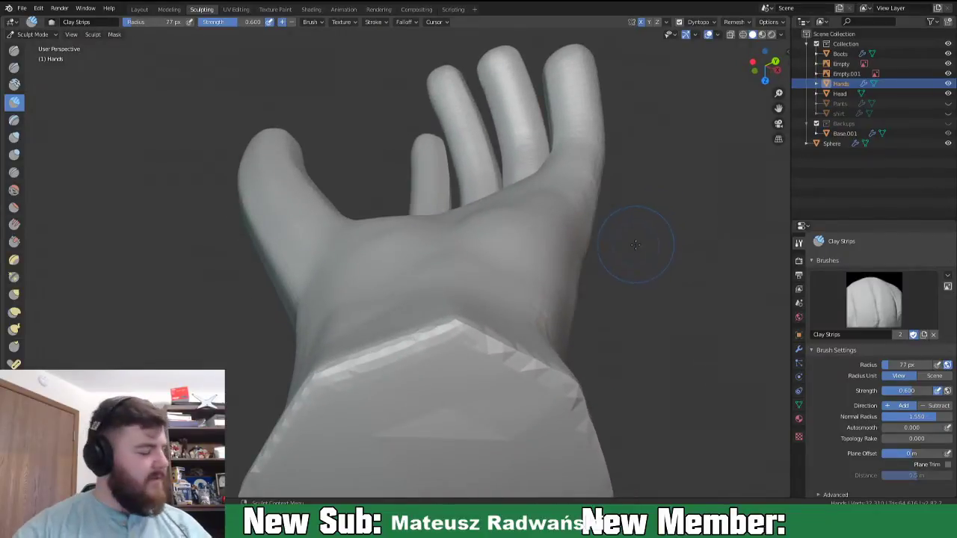
middle_drag(555, 272, 566, 278)
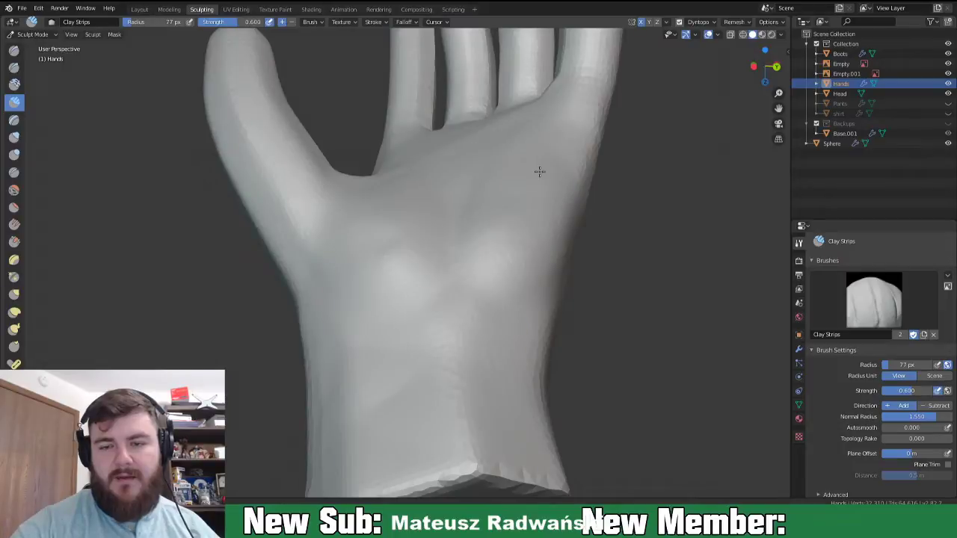
- Fill out the upper part of the thumb's muscle pad beside the web with Clay Strips and smooth the strokes
mouse_move(515, 217)
middle_down()
mouse_move(532, 222)
mouse_move(569, 123)
middle_up()
middle_drag(533, 170, 433, 160)
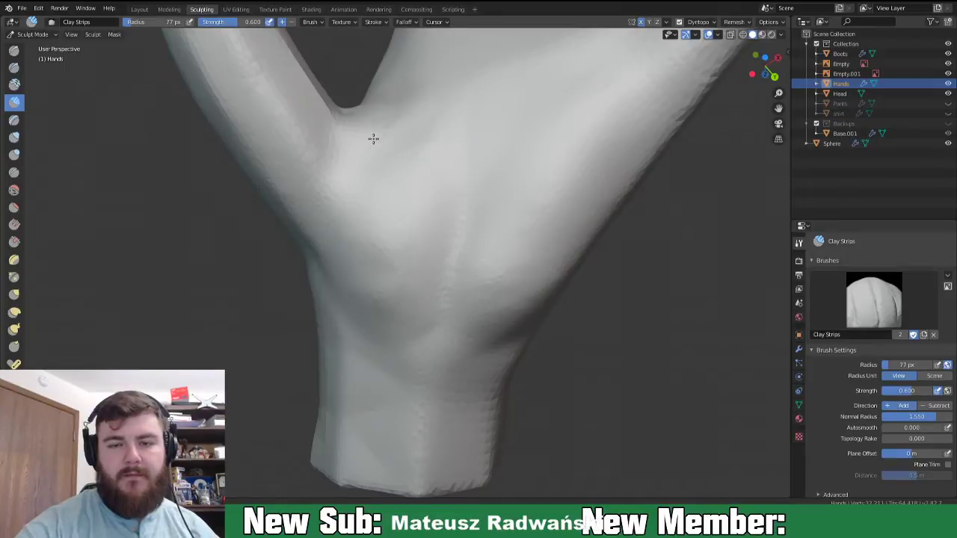
mouse_move(368, 143)
mouse_down()
mouse_move(427, 128)
mouse_move(389, 213)
mouse_up()
mouse_move(354, 241)
mouse_down()
mouse_move(405, 222)
mouse_move(433, 178)
mouse_up()
mouse_move(450, 108)
shift+mouse_down()
mouse_move(403, 286)
mouse_move(386, 285)
shift+mouse_up()
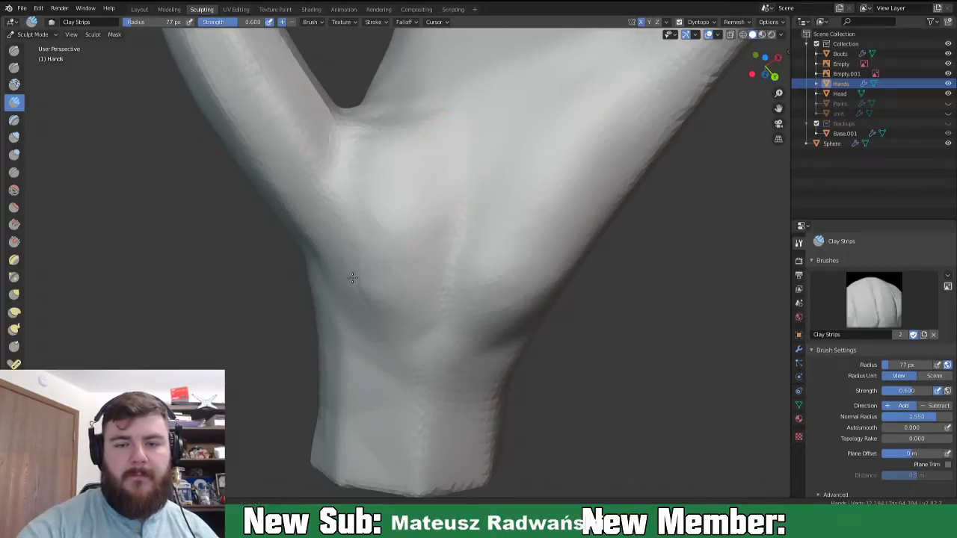
mouse_move(487, 314)
middle_down()
mouse_move(511, 265)
mouse_move(495, 237)
mouse_move(512, 257)
mouse_move(513, 244)
middle_up()
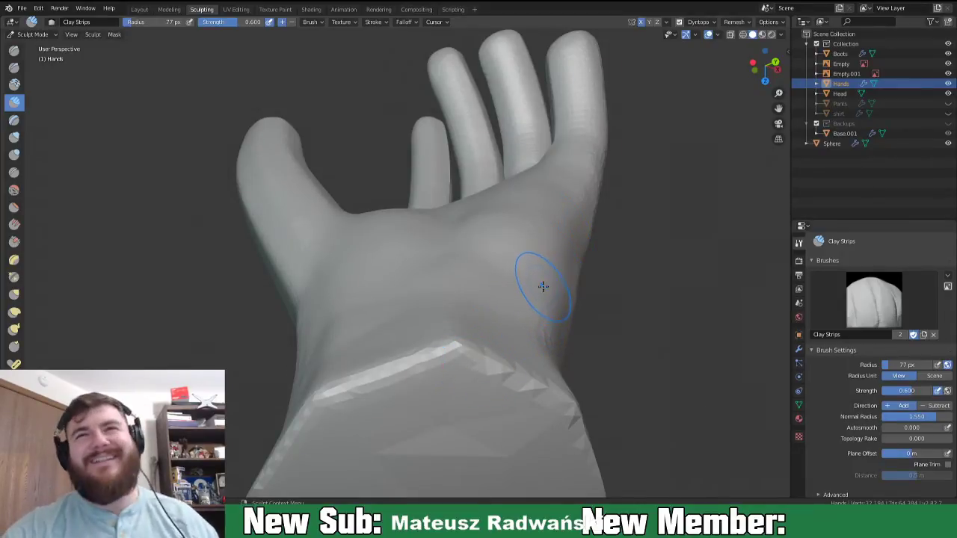
- Add Clay Strips where the thumb's inner base meets the palm and blend them into the thumb's muscle pad
mouse_move(540, 301)
middle_down()
mouse_move(564, 328)
mouse_move(434, 274)
middle_up()
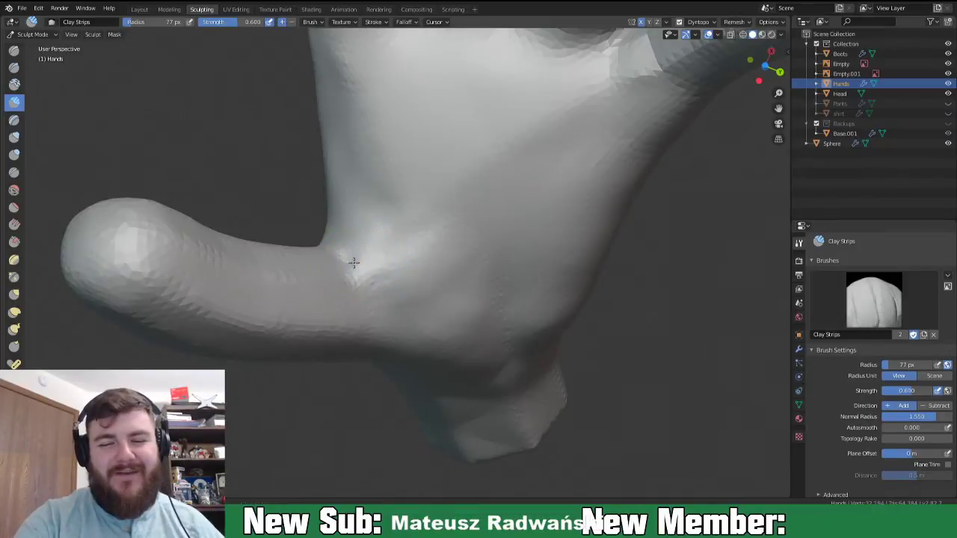
mouse_move(387, 255)
mouse_down()
mouse_move(331, 267)
mouse_move(402, 249)
mouse_up()
mouse_move(362, 285)
mouse_down()
mouse_move(420, 272)
mouse_move(435, 254)
mouse_up()
drag(429, 293, 372, 281)
drag(374, 230, 353, 249)
mouse_move(352, 250)
middle_down()
mouse_move(491, 246)
mouse_move(516, 217)
middle_up()
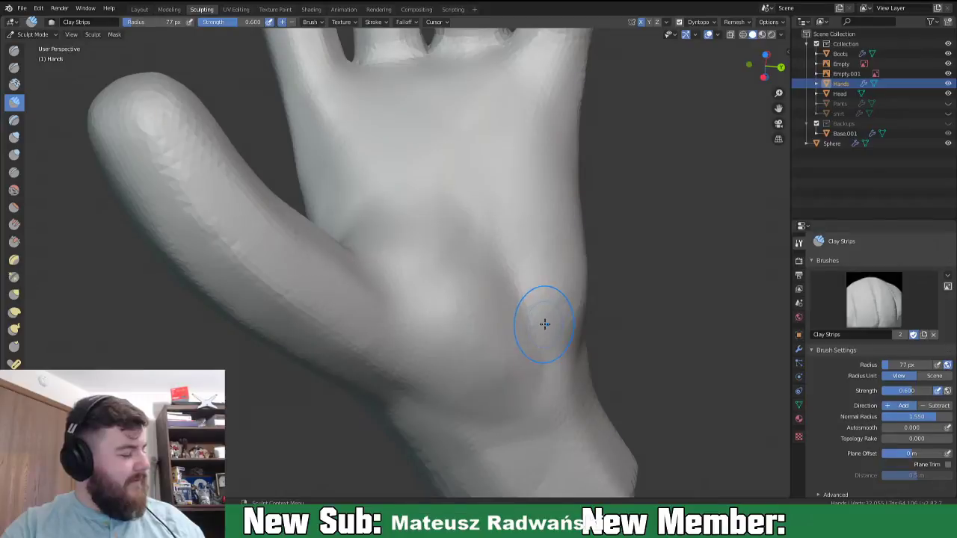
mouse_move(478, 383)
middle_down()
mouse_move(636, 257)
mouse_move(623, 366)
mouse_move(602, 333)
mouse_move(607, 316)
middle_up()
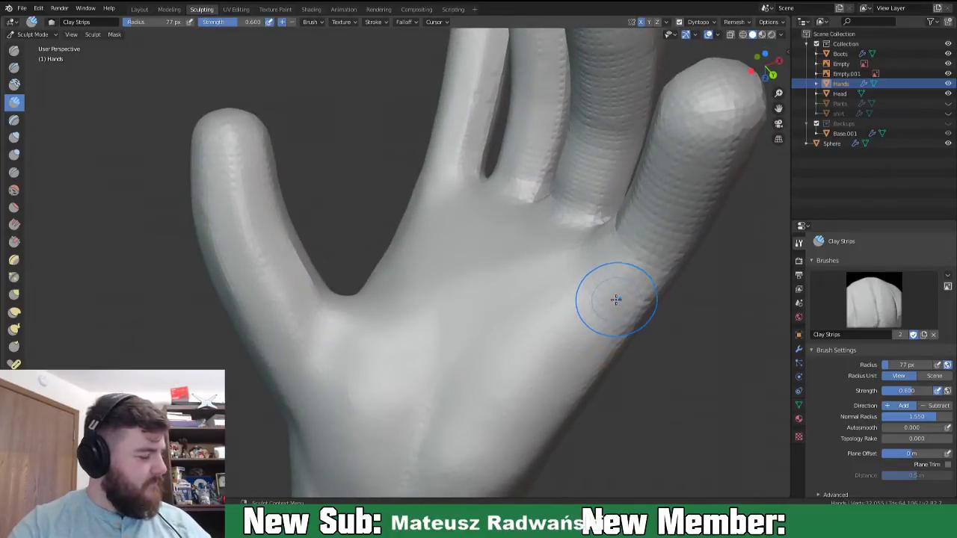
middle_drag(609, 236, 605, 298)
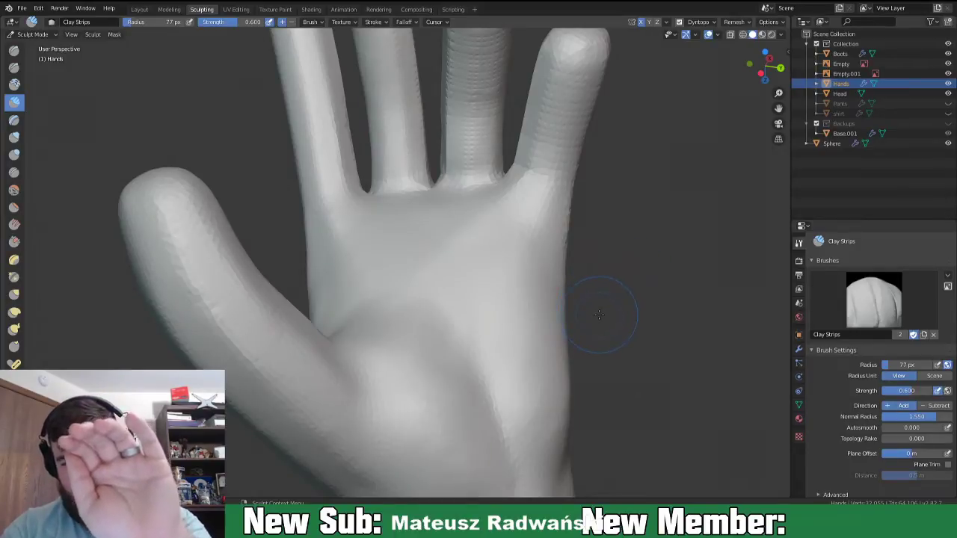
- With the Crease brush at 66 px radius and 0.242 strength, carve creases around the thumb's muscle pad and across the upper palm
key(shift+c)
key(f)
click(489, 394)
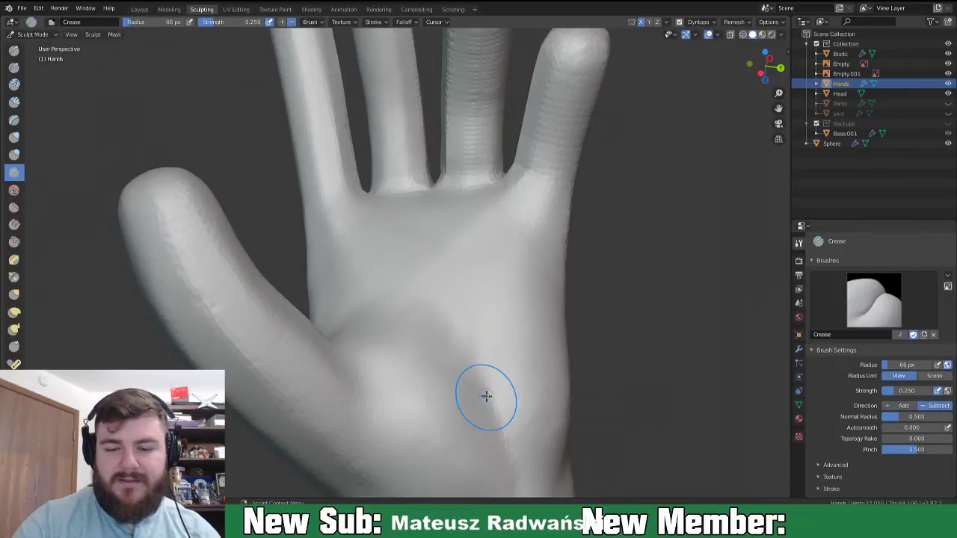
key(shift+f)
click(494, 389)
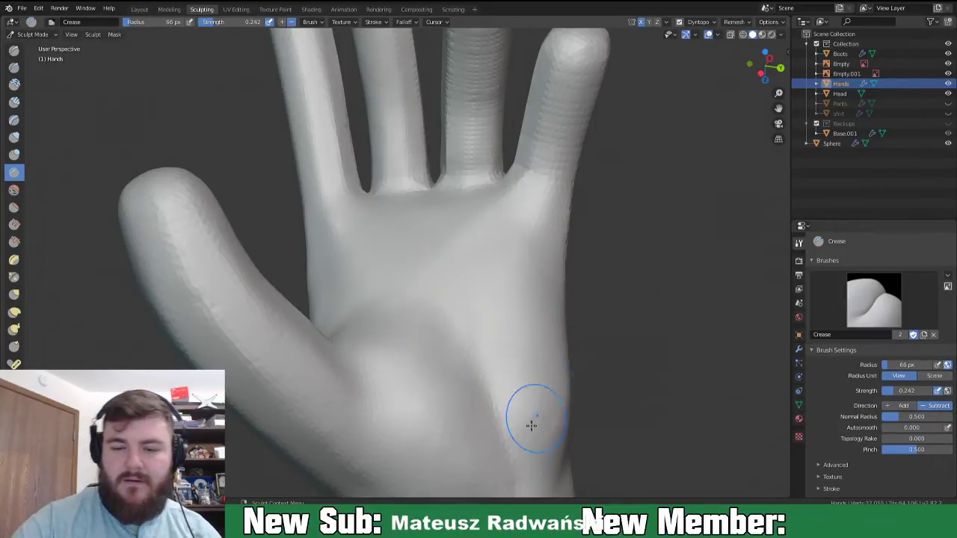
mouse_move(368, 289)
mouse_down()
mouse_move(444, 342)
mouse_move(490, 411)
mouse_up()
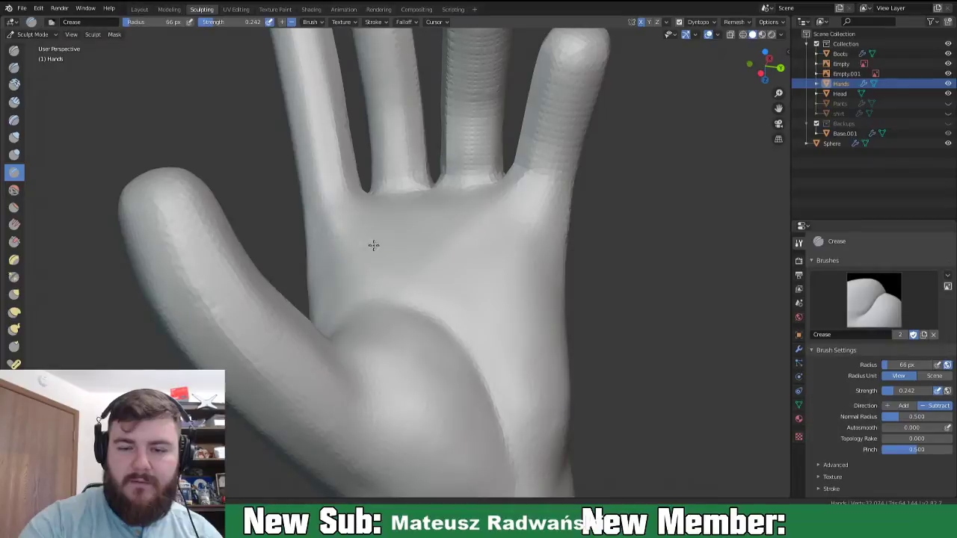
drag(412, 246, 540, 252)
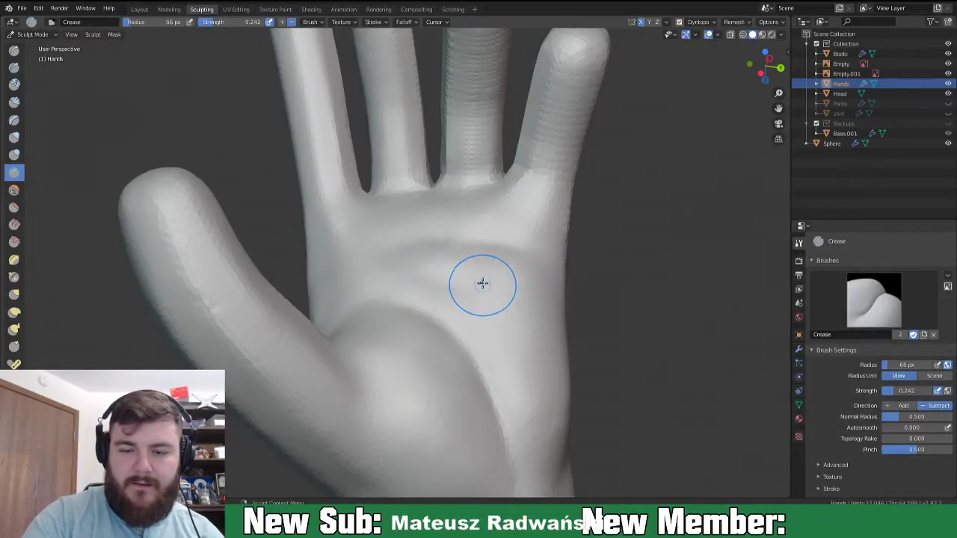
mouse_move(380, 220)
middle_down()
mouse_move(489, 311)
mouse_move(555, 337)
mouse_move(521, 346)
mouse_move(561, 357)
middle_up()
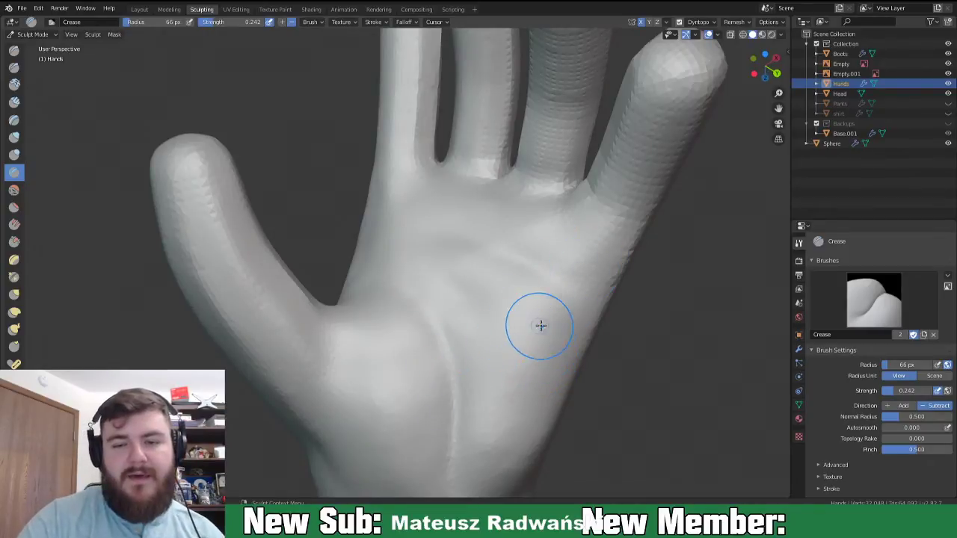
- With Clay Strips at 66 px radius, build up the pads across the palm below the four fingers and smooth them
click(14, 101)
drag(591, 259, 564, 238)
middle_drag(564, 239, 504, 217)
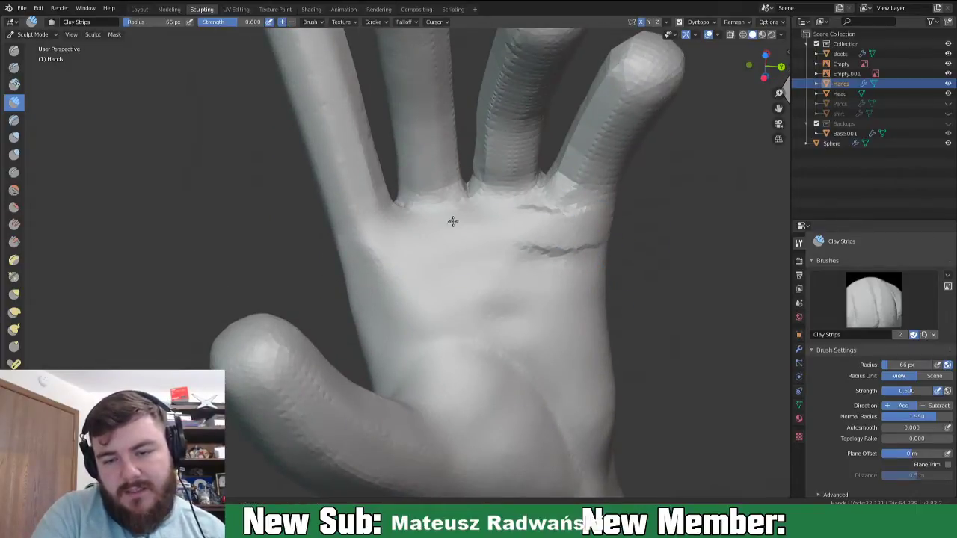
drag(419, 232, 531, 245)
mouse_move(397, 260)
mouse_down()
mouse_move(514, 249)
mouse_move(603, 259)
mouse_move(558, 246)
mouse_move(594, 219)
mouse_up()
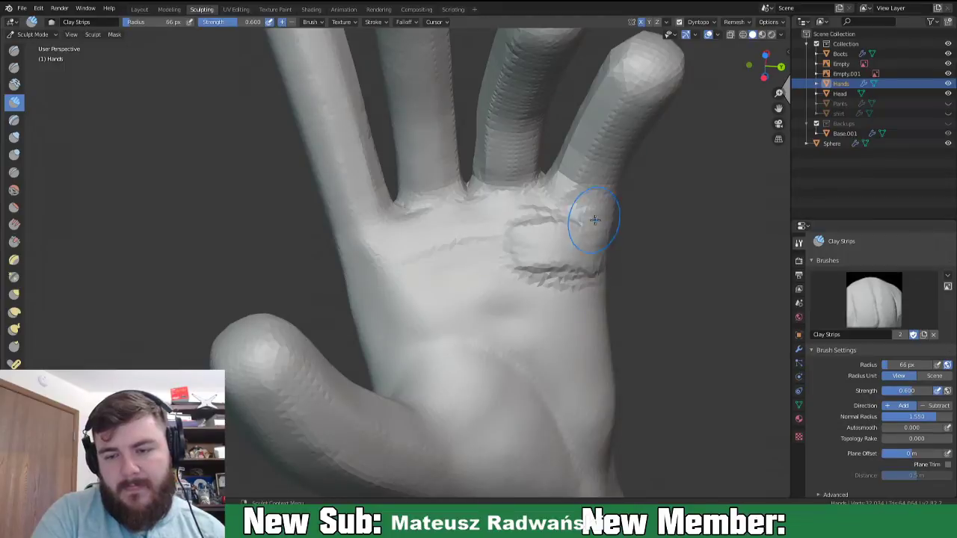
drag(546, 248, 526, 244)
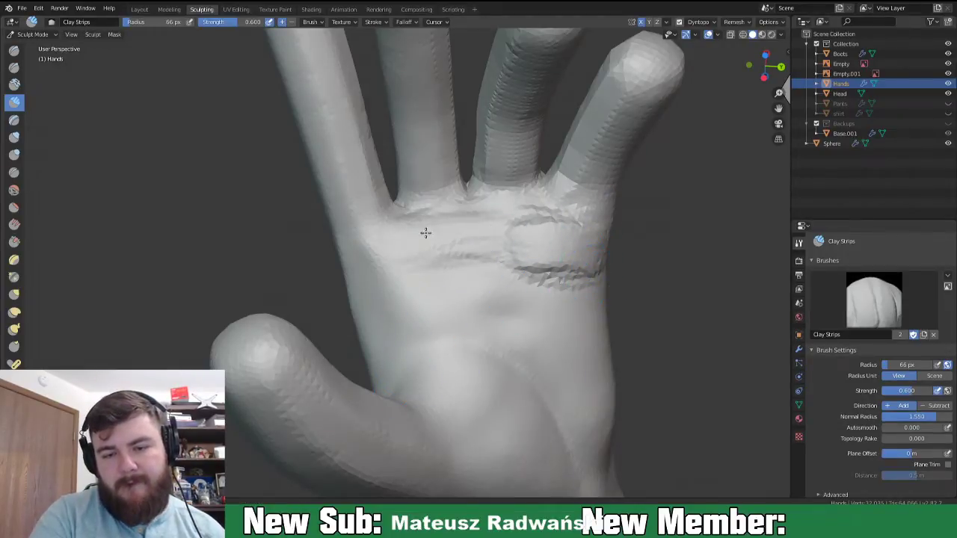
drag(401, 228, 557, 216)
drag(584, 271, 458, 249)
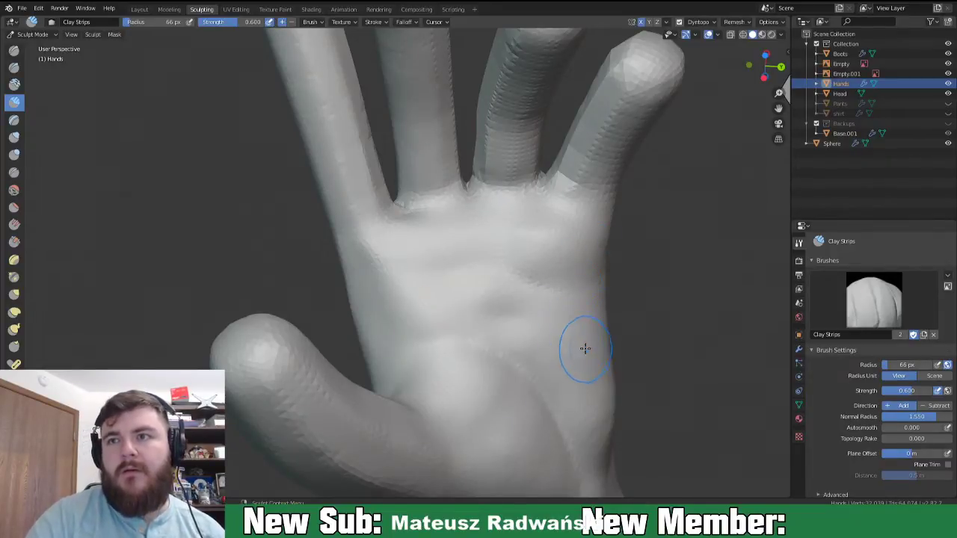
mouse_move(573, 351)
middle_down()
mouse_move(588, 274)
mouse_move(618, 301)
middle_up()
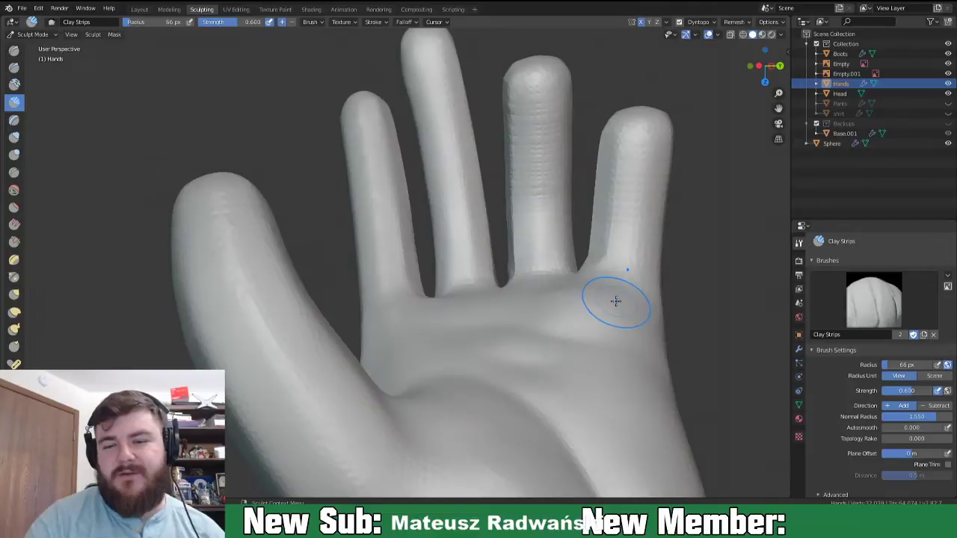
middle_drag(624, 357, 589, 330)
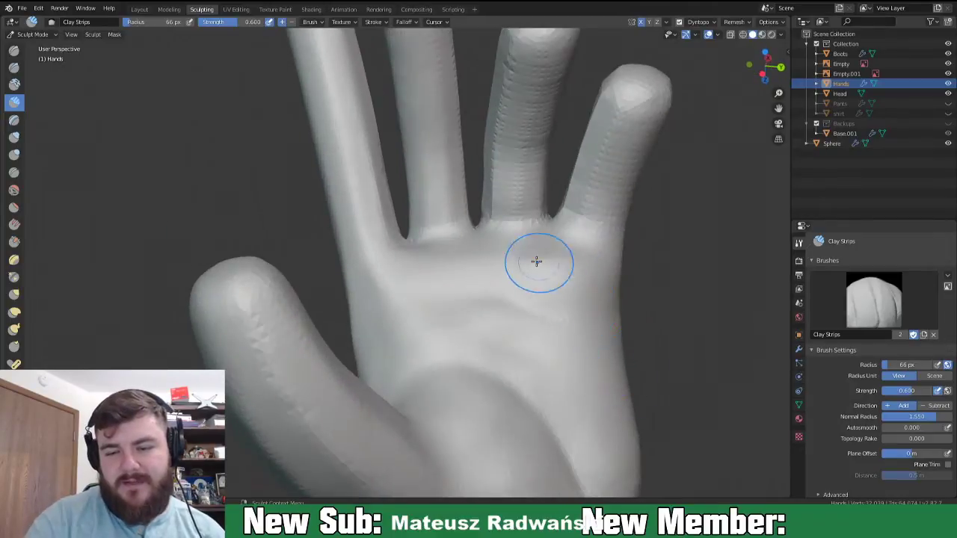
- Define the pad below the little finger and soften the hollow between the finger pads and the thumb's muscle pad
mouse_move(607, 281)
middle_down()
mouse_move(530, 363)
mouse_move(551, 385)
mouse_move(558, 335)
middle_up()
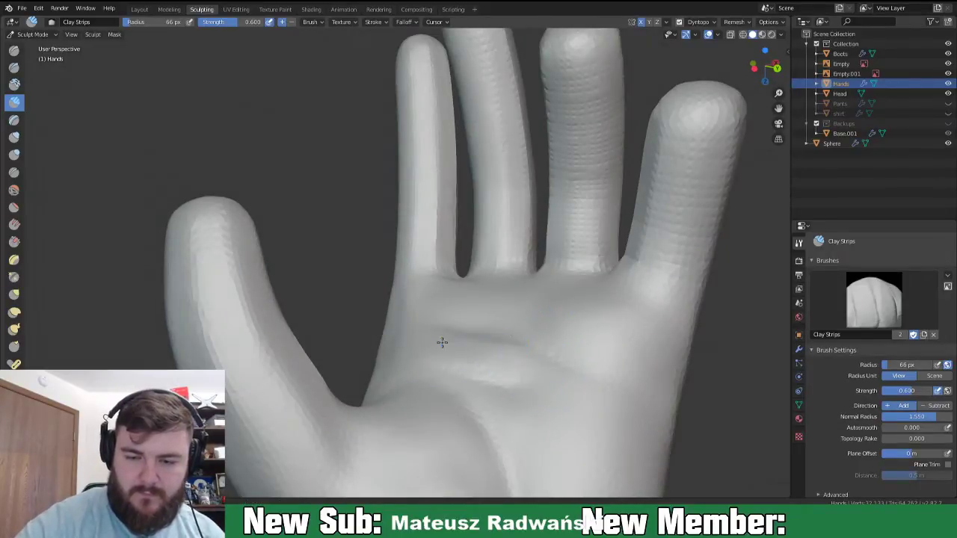
middle_drag(509, 344, 526, 380)
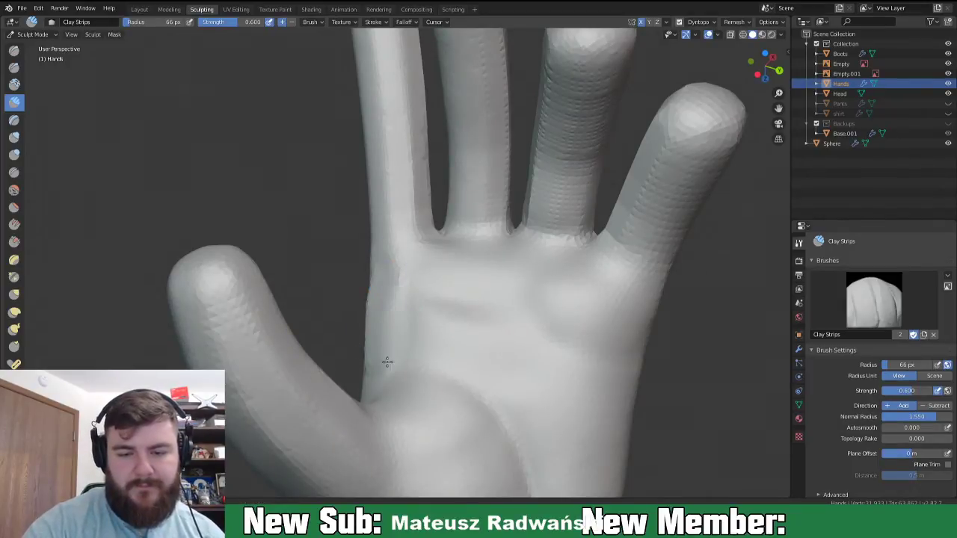
mouse_move(438, 359)
middle_down()
mouse_move(464, 373)
mouse_move(459, 394)
mouse_move(528, 359)
mouse_move(519, 384)
middle_up()
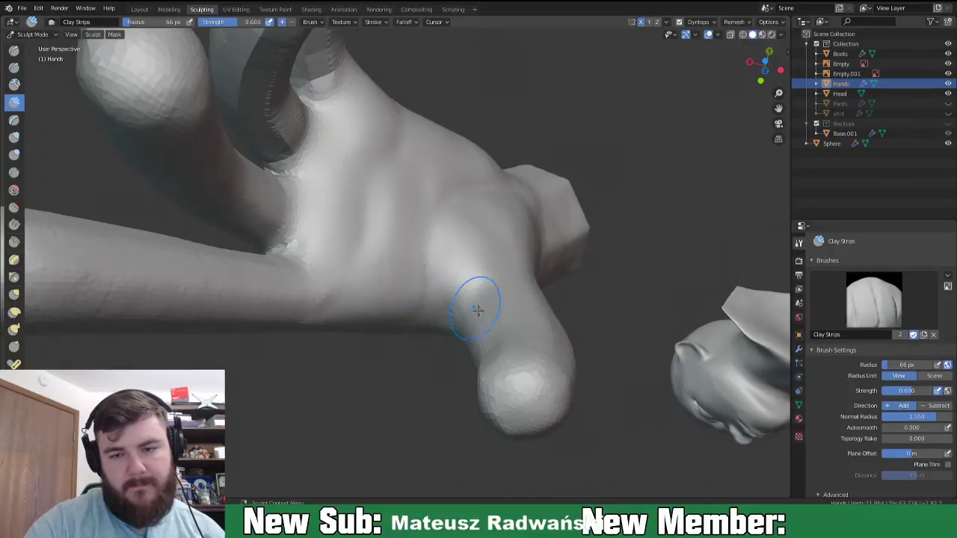
middle_drag(477, 310, 423, 328)
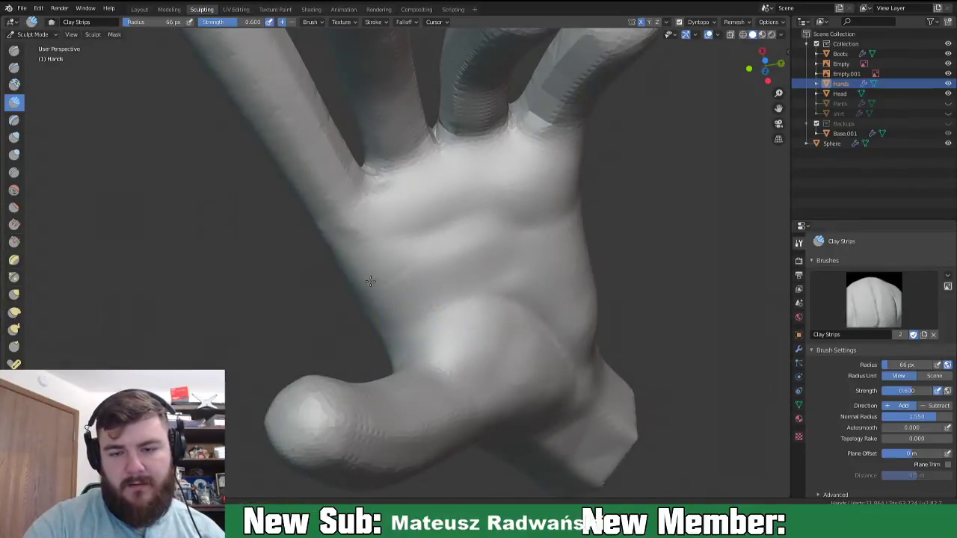
mouse_move(593, 338)
middle_down()
mouse_move(566, 284)
mouse_move(590, 372)
middle_up()
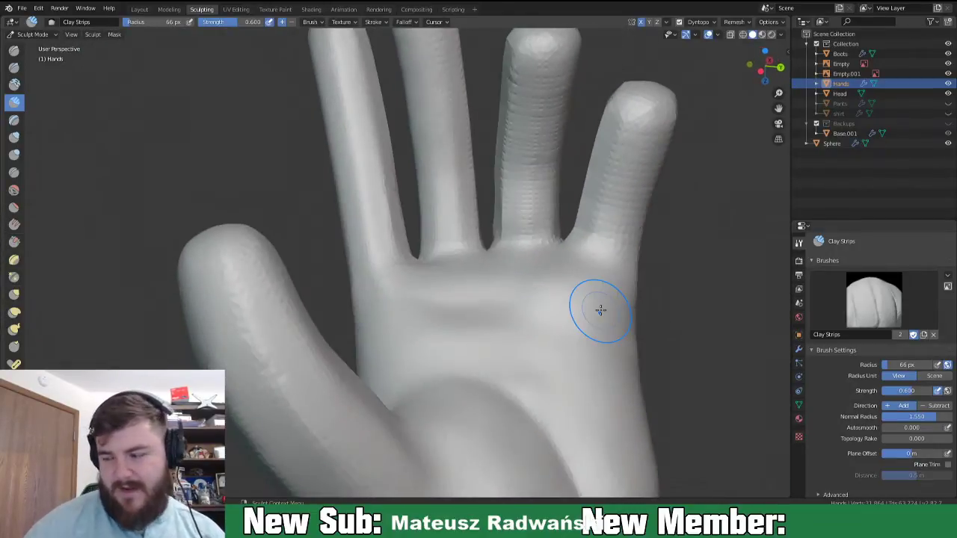
- With the Inflate/Deflate brush at 66 px radius and 0.339 strength, round and even out the index finger from all sides
scroll(600, 309, down, 8)
mouse_move(601, 310)
middle_down()
mouse_move(465, 359)
mouse_move(548, 210)
mouse_move(564, 338)
mouse_move(566, 327)
mouse_move(661, 297)
mouse_move(431, 305)
mouse_move(435, 253)
middle_up()
scroll(430, 312, up, 2)
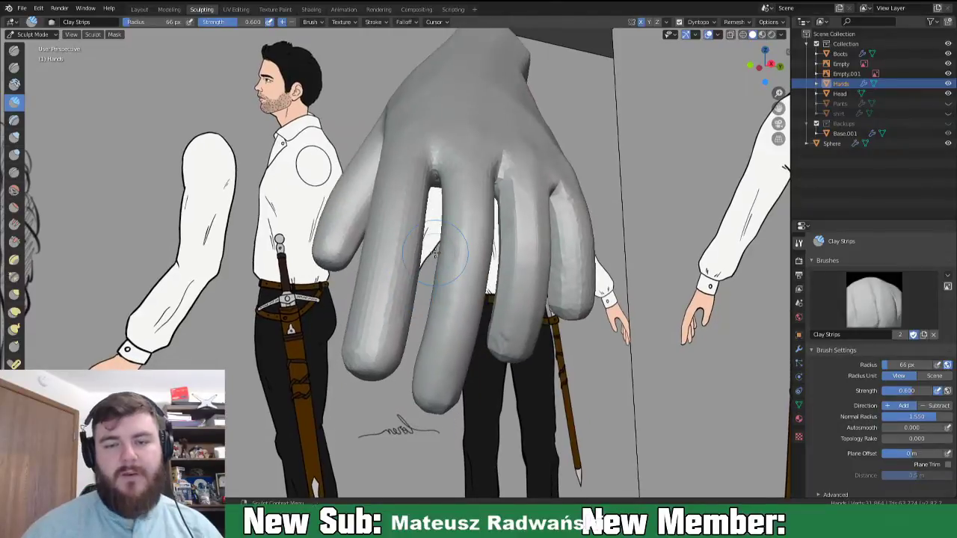
mouse_move(422, 360)
middle_down()
mouse_move(380, 363)
mouse_move(342, 387)
mouse_move(470, 385)
mouse_move(424, 406)
middle_up()
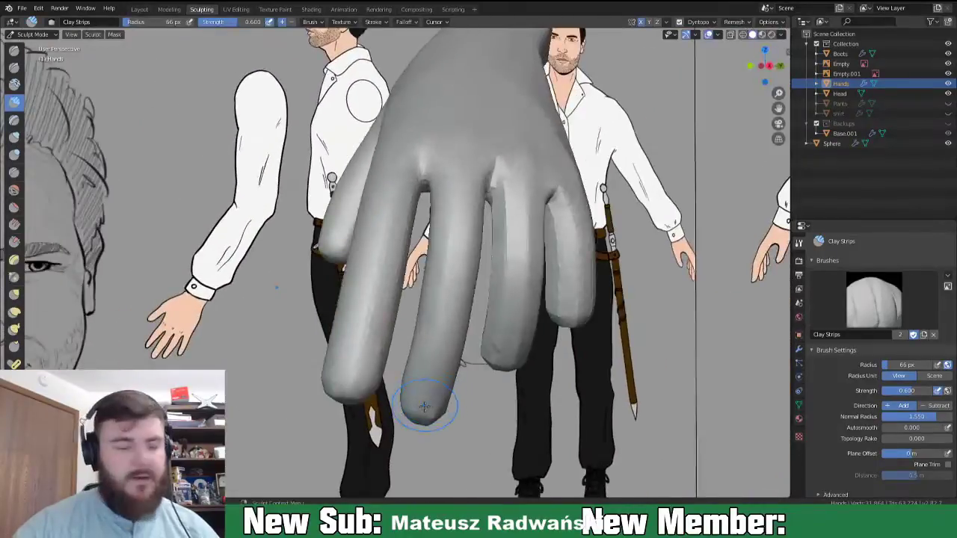
key(i)
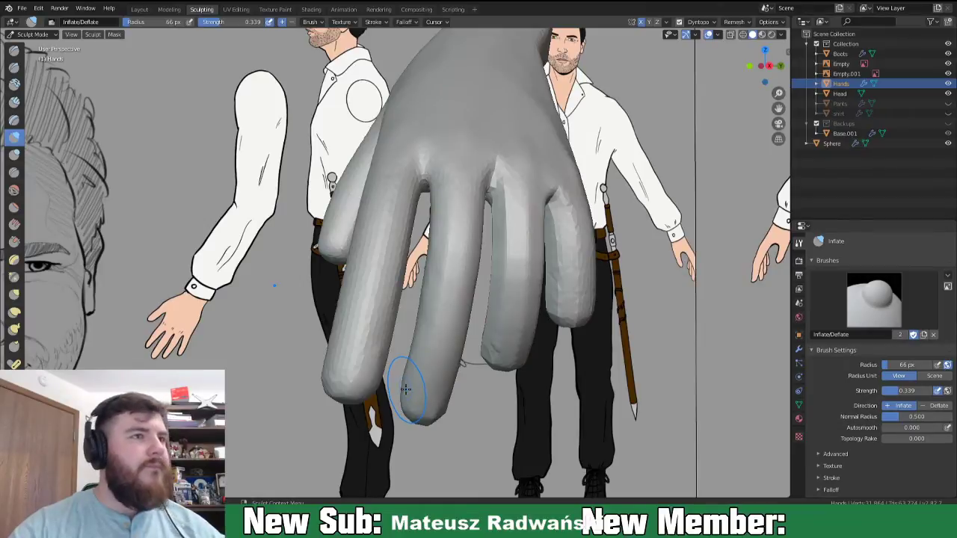
middle_drag(395, 381, 385, 383)
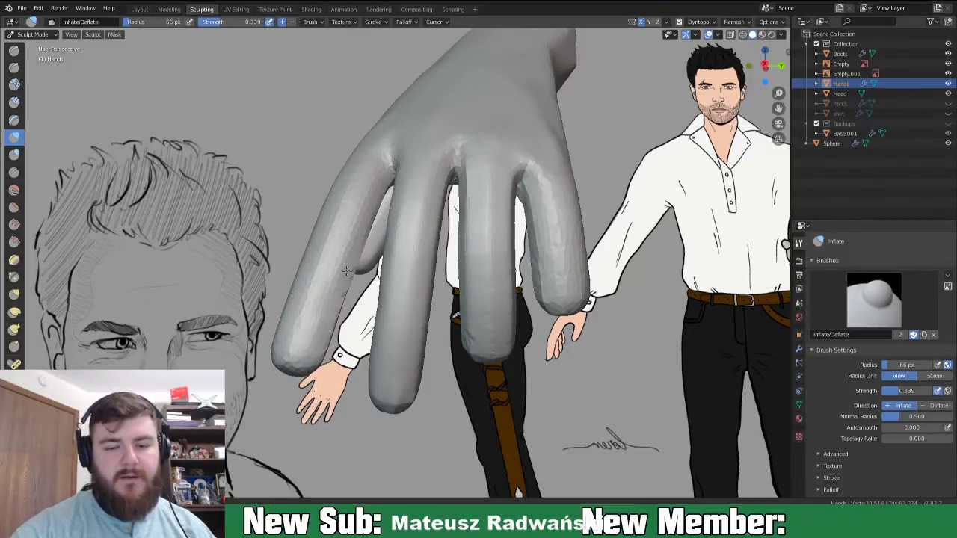
middle_drag(309, 331, 441, 208)
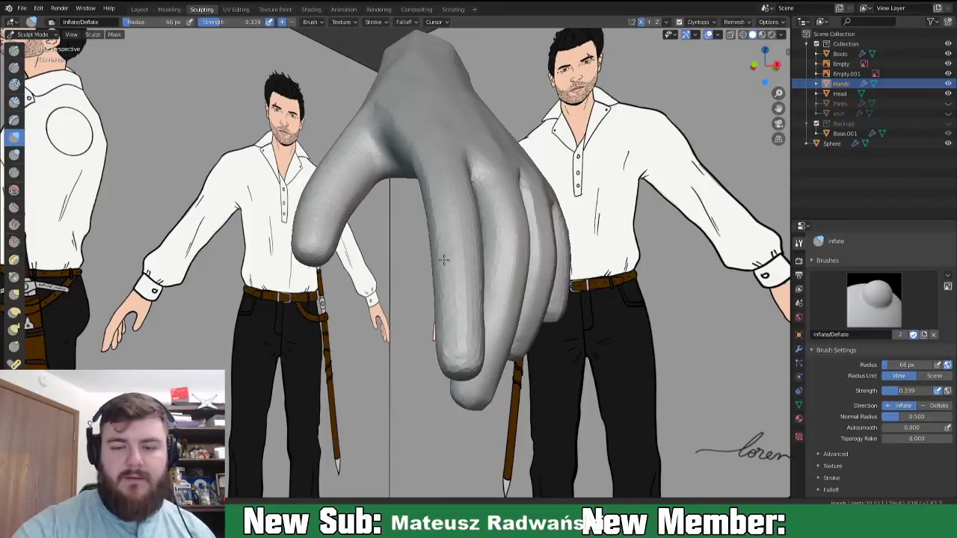
mouse_move(486, 281)
middle_down()
mouse_move(523, 329)
mouse_move(519, 277)
mouse_move(534, 274)
middle_up()
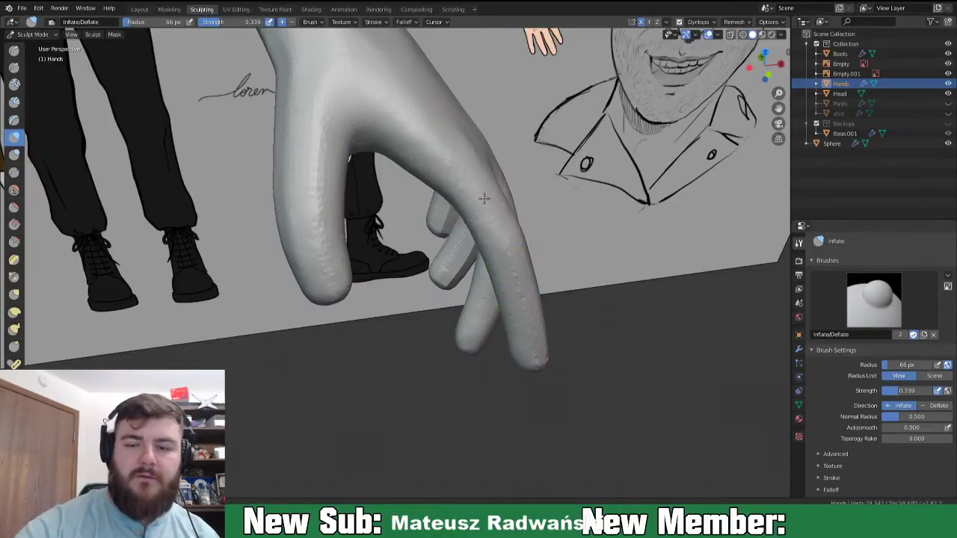
mouse_move(522, 313)
middle_down()
mouse_move(458, 309)
mouse_move(389, 246)
middle_up()
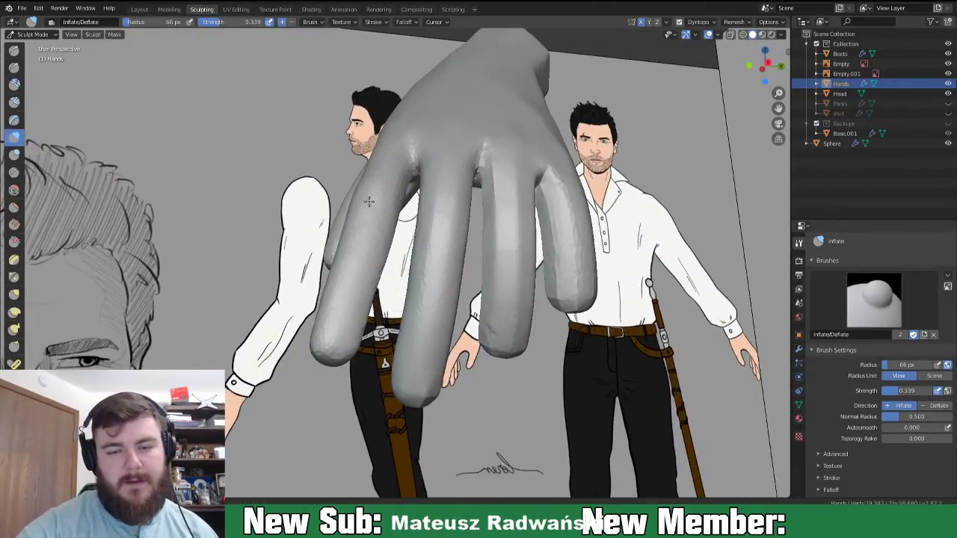
middle_drag(400, 343, 434, 299)
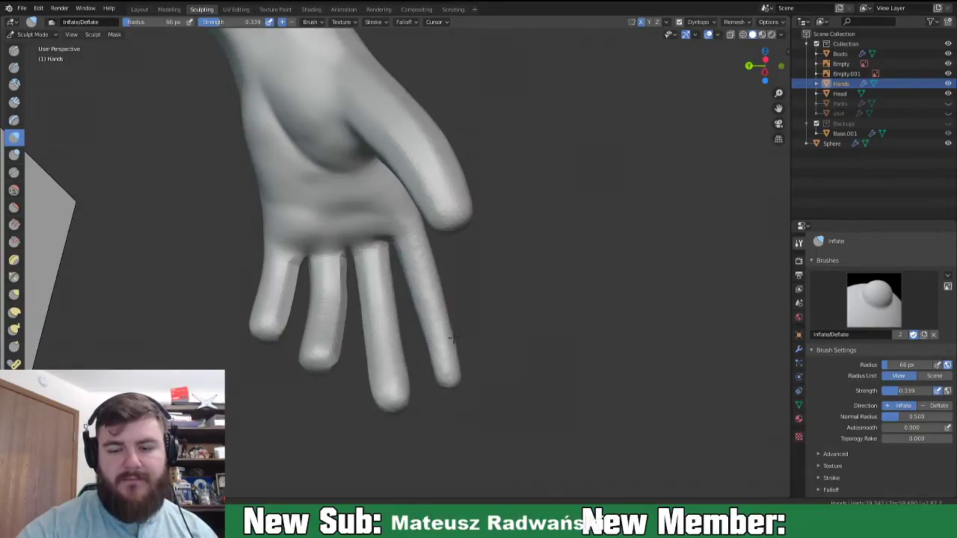
middle_drag(496, 367, 461, 337)
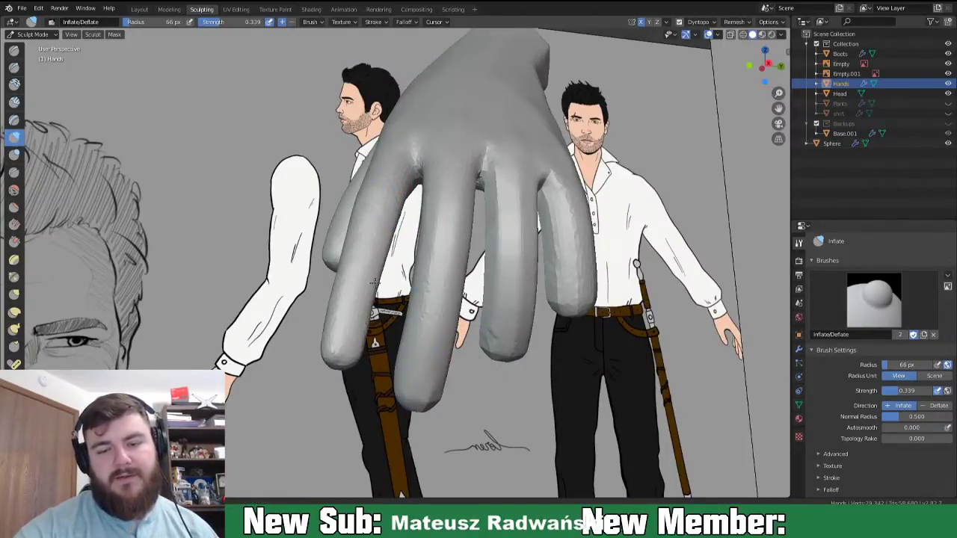
- Reduce the Inflate brush radius to 41 px and build up the index finger along its back from knuckle to tip
mouse_move(415, 394)
middle_down()
mouse_move(619, 367)
mouse_move(551, 337)
mouse_move(444, 368)
mouse_move(376, 331)
middle_up()
key(f)
click(364, 308)
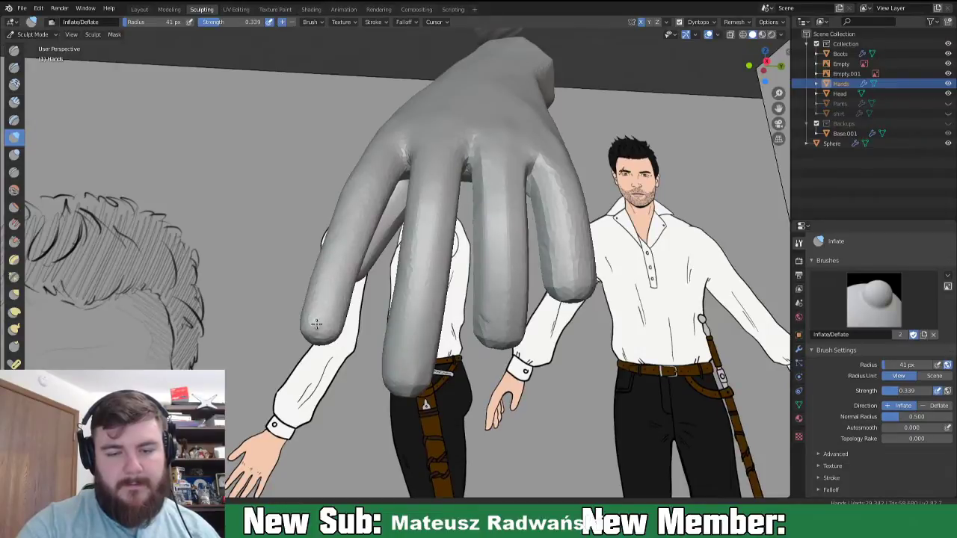
drag(356, 243, 346, 279)
mouse_move(386, 184)
mouse_down()
mouse_move(338, 331)
mouse_move(364, 236)
mouse_move(340, 314)
mouse_up()
drag(388, 171, 386, 178)
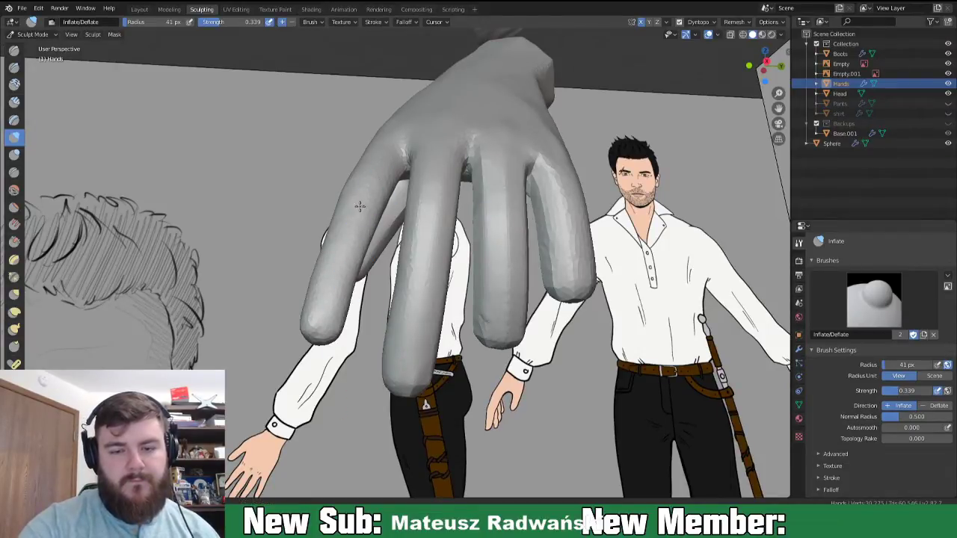
- Enlarge the Inflate brush radius to 74 px and fill out the back of the middle finger along its length
mouse_move(313, 308)
middle_down()
mouse_move(429, 324)
mouse_move(438, 337)
mouse_move(366, 331)
mouse_move(499, 329)
middle_up()
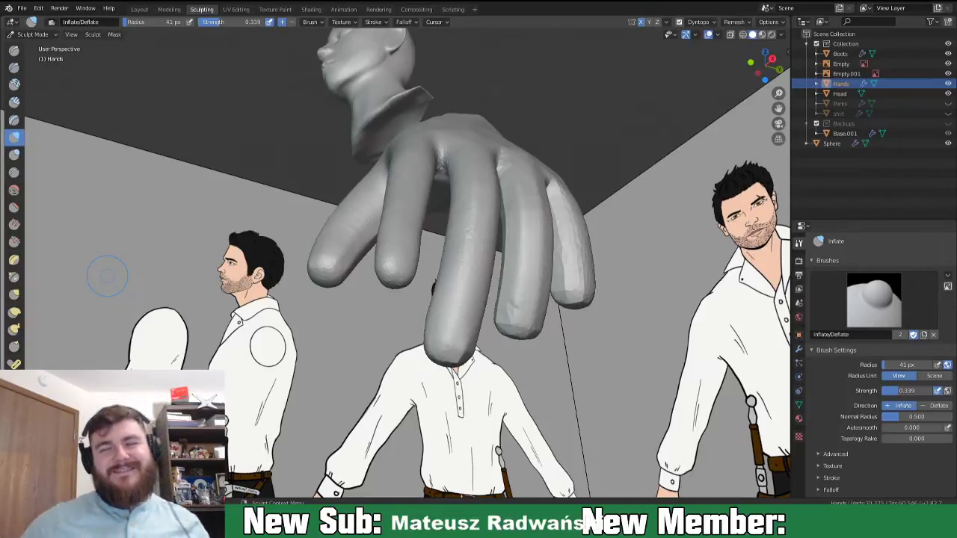
mouse_move(518, 314)
middle_down()
mouse_move(426, 407)
mouse_move(433, 366)
mouse_move(586, 379)
mouse_move(637, 326)
mouse_move(449, 329)
mouse_move(482, 315)
middle_up()
scroll(624, 332, down, 4)
scroll(448, 329, up, 1)
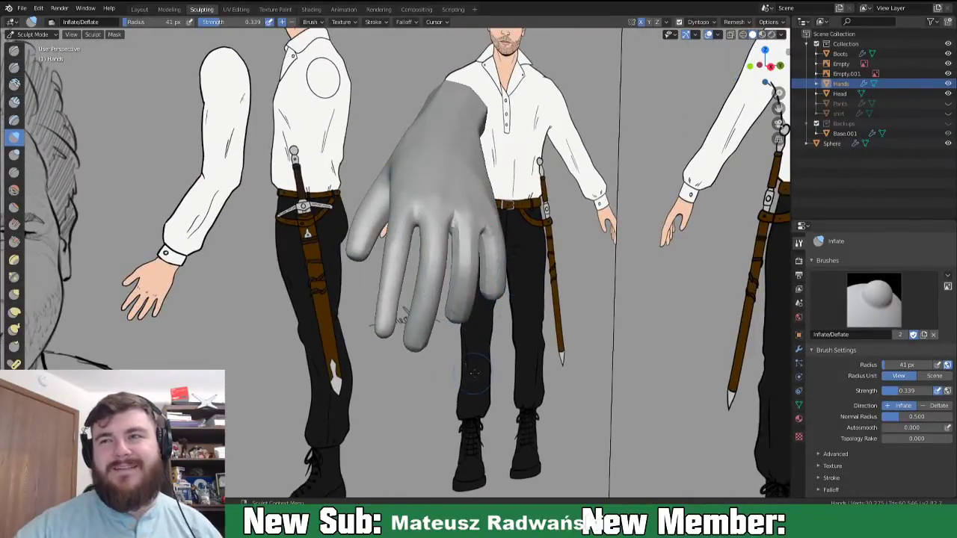
mouse_move(528, 350)
middle_down()
mouse_move(449, 337)
mouse_move(500, 318)
middle_up()
scroll(507, 298, up, 3)
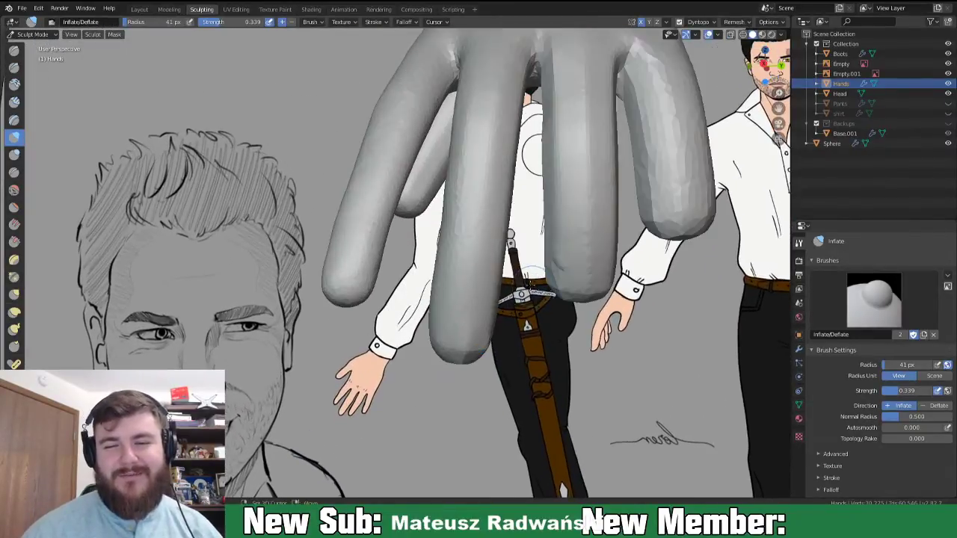
key(f)
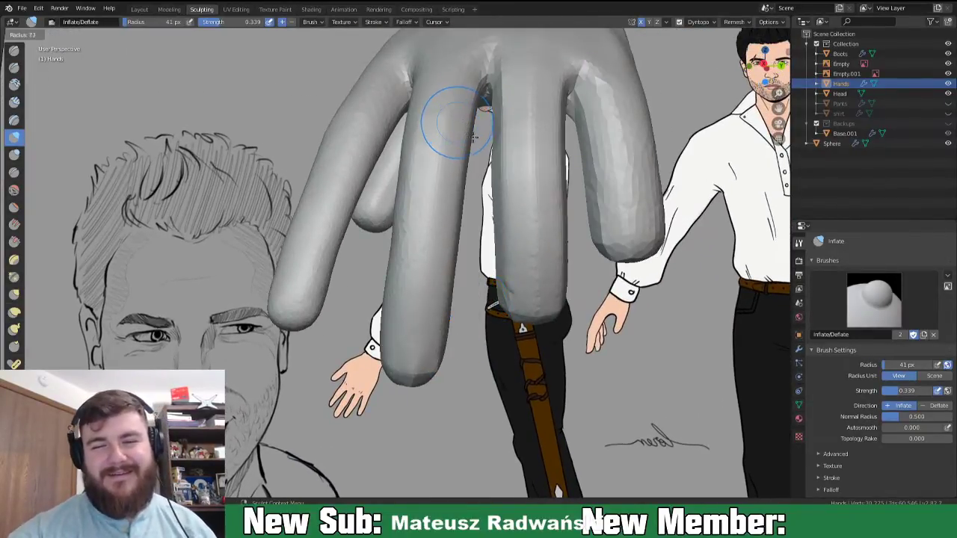
click(490, 124)
drag(463, 92, 433, 325)
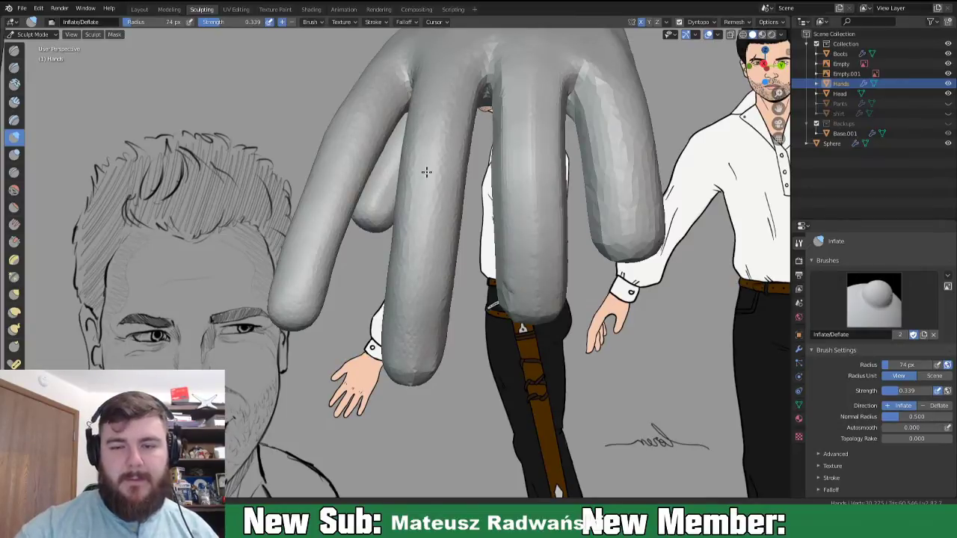
- Round the palm side of the middle finger and smooth its back down towards the tip
middle_drag(497, 256, 309, 279)
mouse_move(310, 280)
mouse_down()
mouse_move(312, 176)
mouse_move(331, 273)
mouse_move(328, 185)
mouse_up()
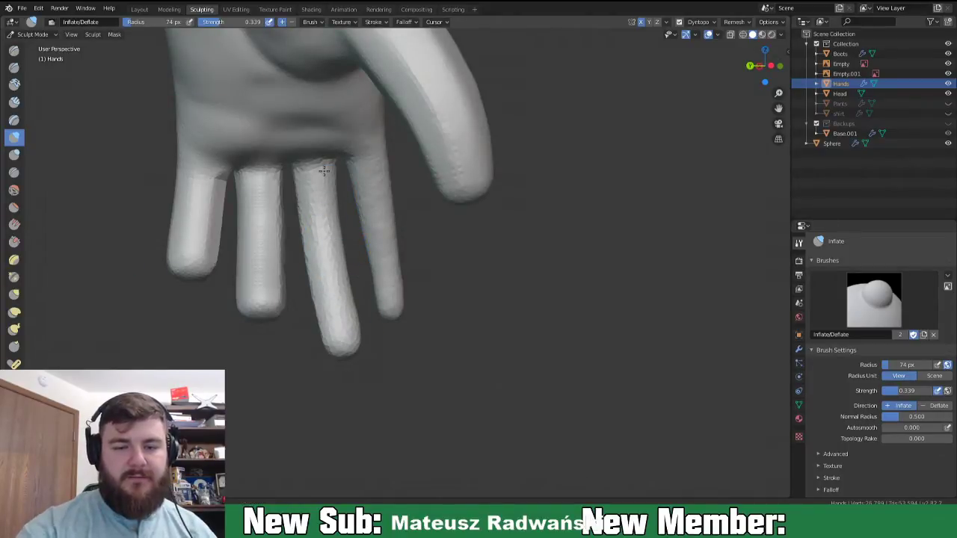
mouse_move(341, 339)
middle_down()
mouse_move(352, 316)
mouse_move(478, 282)
mouse_move(373, 215)
middle_up()
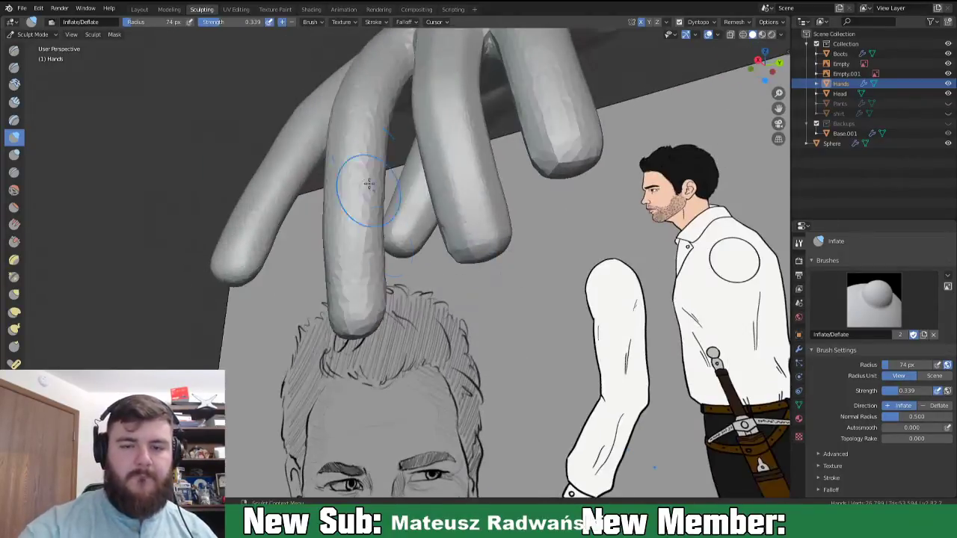
middle_drag(352, 277, 427, 235)
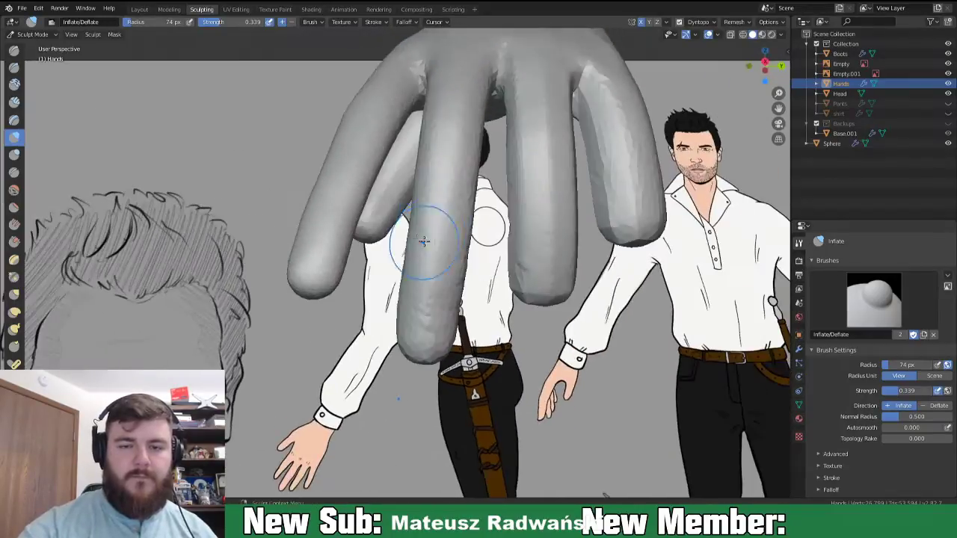
mouse_move(427, 110)
shift+mouse_down()
mouse_move(419, 320)
mouse_move(424, 311)
shift+mouse_up()
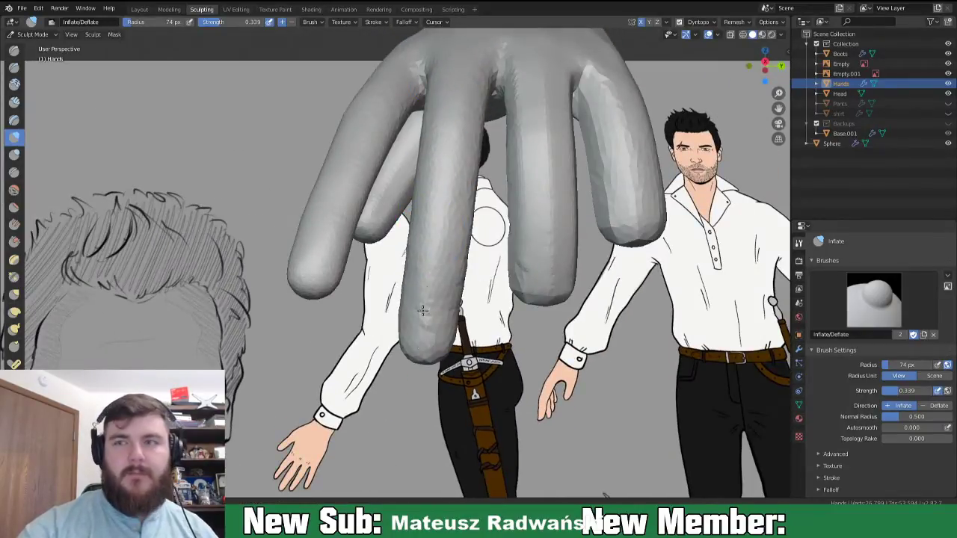
mouse_move(532, 329)
middle_down()
mouse_move(545, 395)
mouse_move(568, 325)
middle_up()
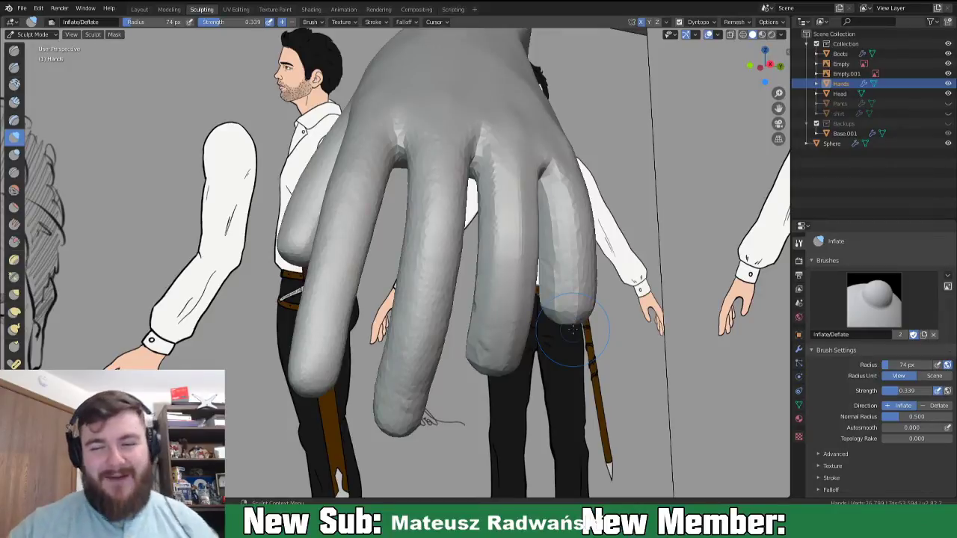
- Inflate the tip of the middle finger with a 39 px brush radius to round off its flat end
mouse_move(551, 277)
middle_down()
mouse_move(532, 284)
mouse_move(556, 293)
mouse_move(491, 316)
middle_up()
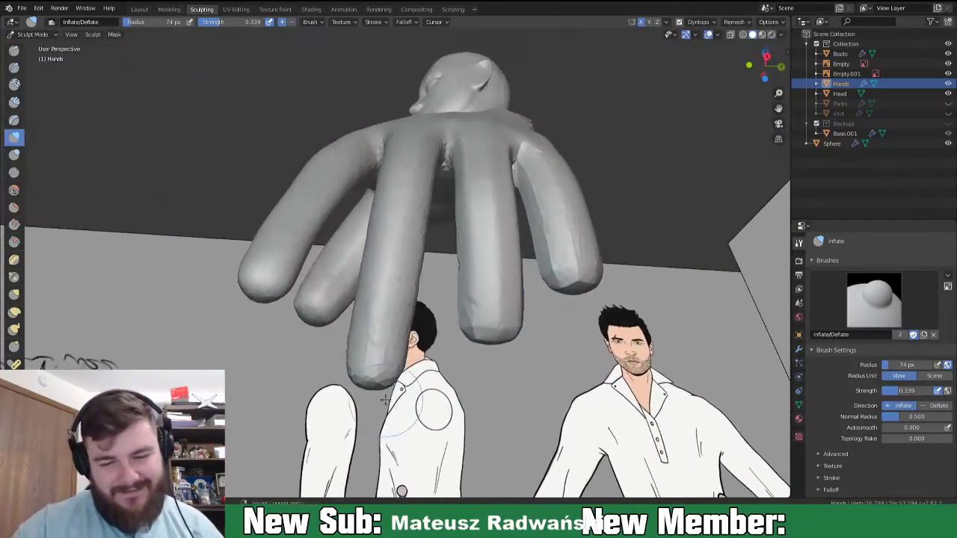
middle_drag(385, 400, 384, 306)
key(f)
click(358, 315)
mouse_move(363, 313)
mouse_down()
mouse_move(373, 301)
mouse_move(379, 312)
mouse_move(367, 308)
mouse_move(394, 309)
mouse_up()
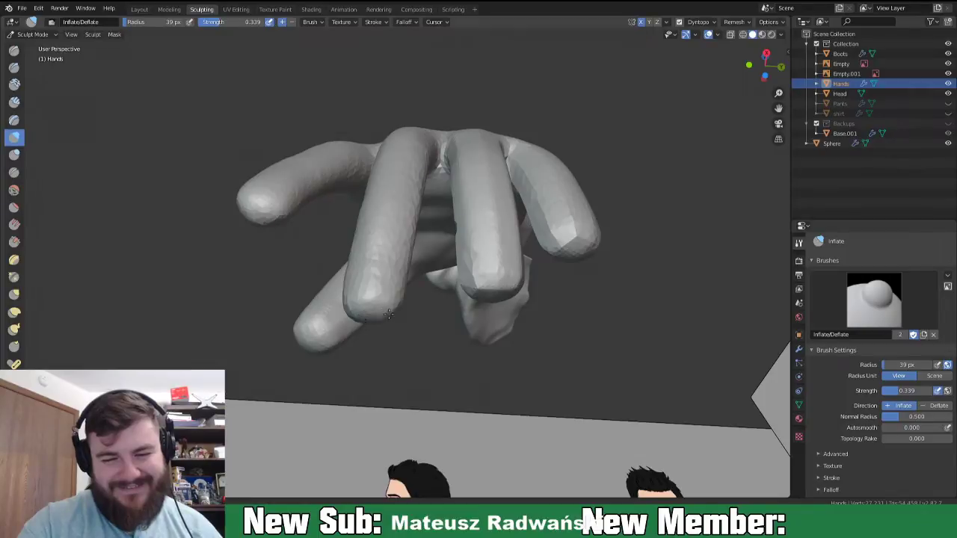
mouse_move(381, 319)
middle_down()
mouse_move(340, 334)
mouse_move(310, 364)
middle_up()
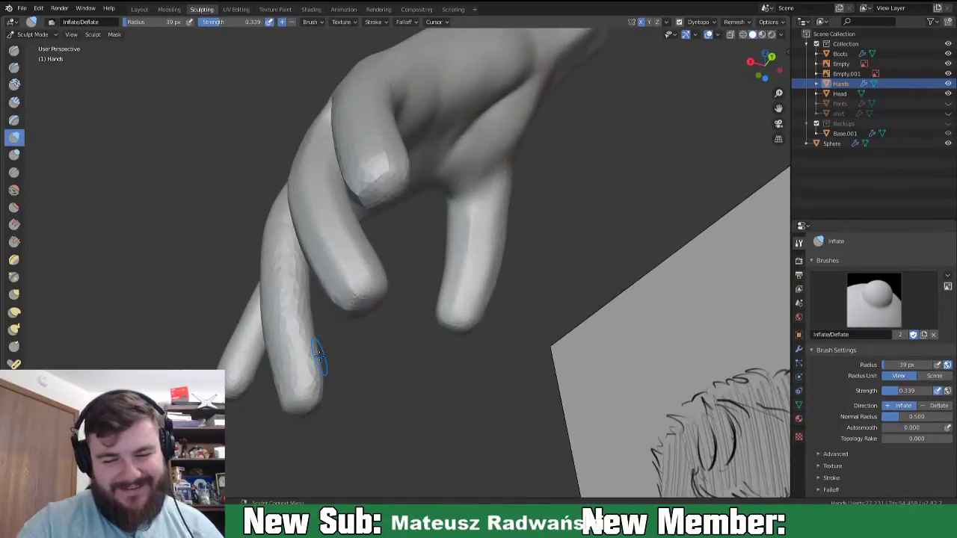
- With the Inflate brush at 72 px radius, round the ring finger on its back and palm sides and refine the little finger
key(g)
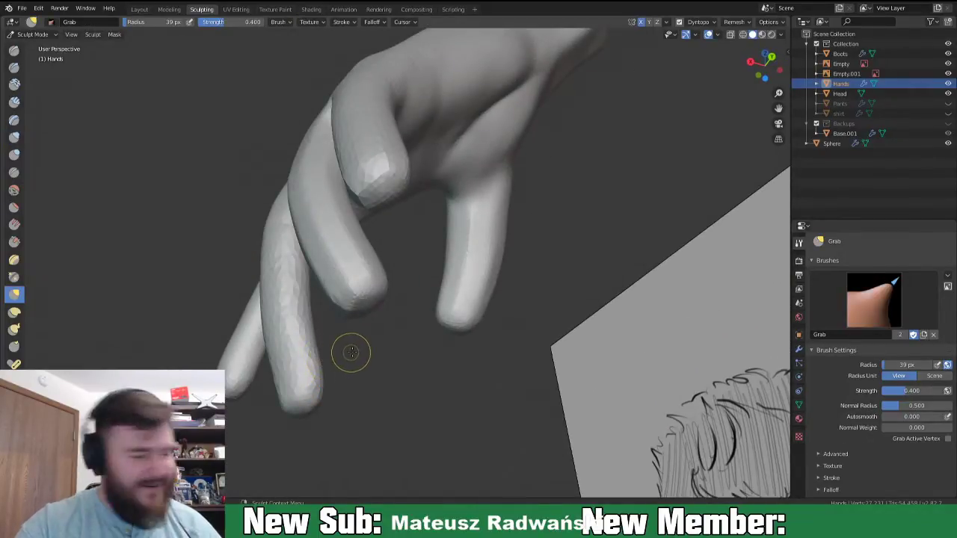
key(i)
mouse_move(382, 352)
middle_down()
mouse_move(510, 311)
mouse_move(456, 345)
mouse_move(490, 358)
mouse_move(427, 214)
middle_up()
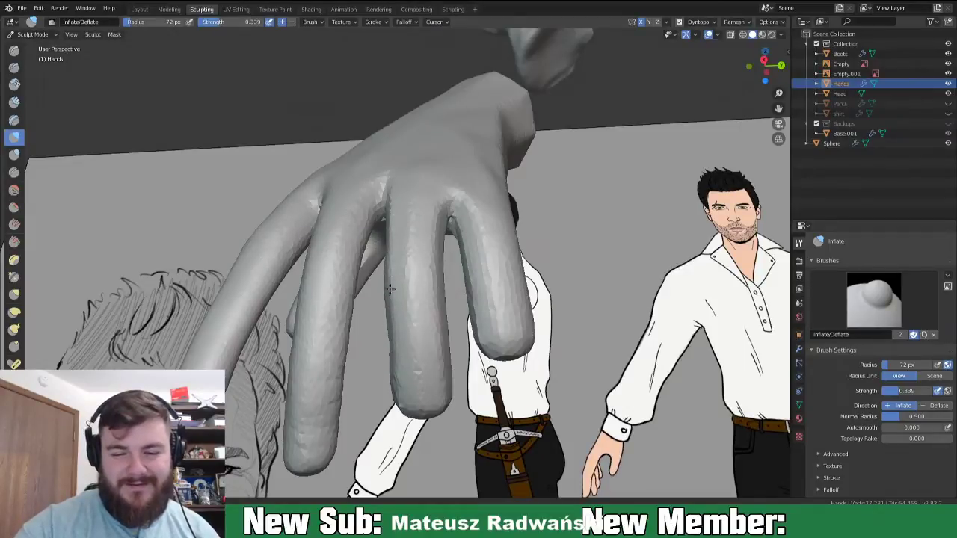
middle_drag(399, 386, 433, 266)
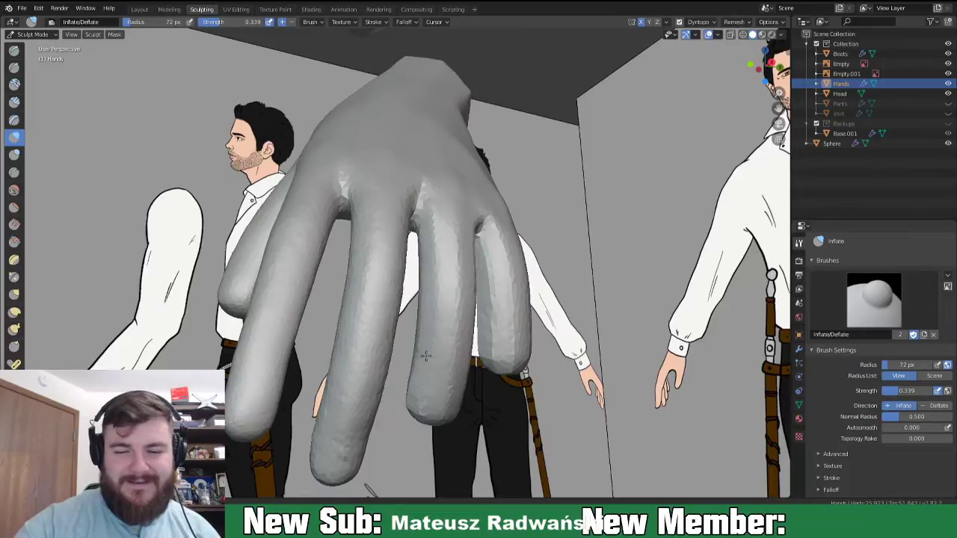
middle_drag(419, 403, 438, 224)
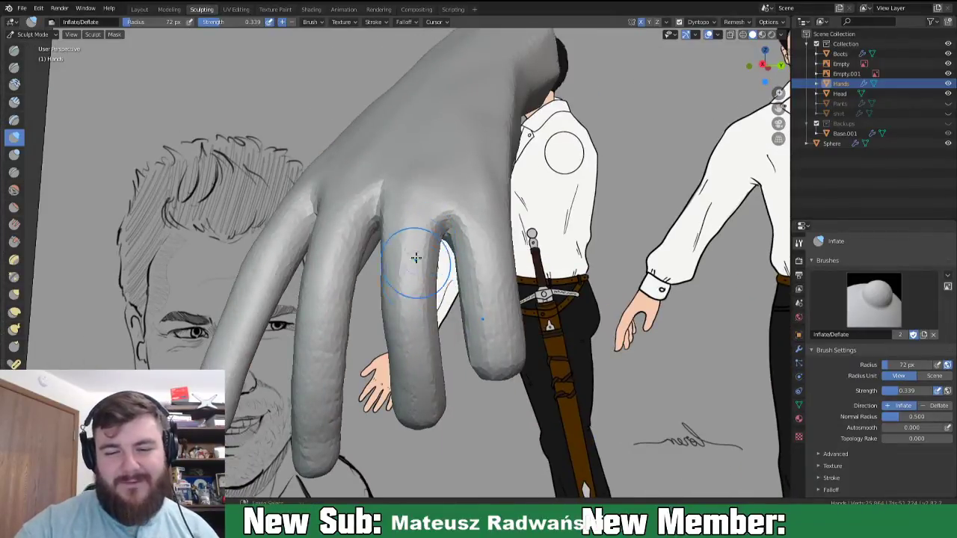
mouse_move(384, 402)
middle_down()
mouse_move(329, 396)
mouse_move(333, 405)
mouse_move(367, 320)
middle_up()
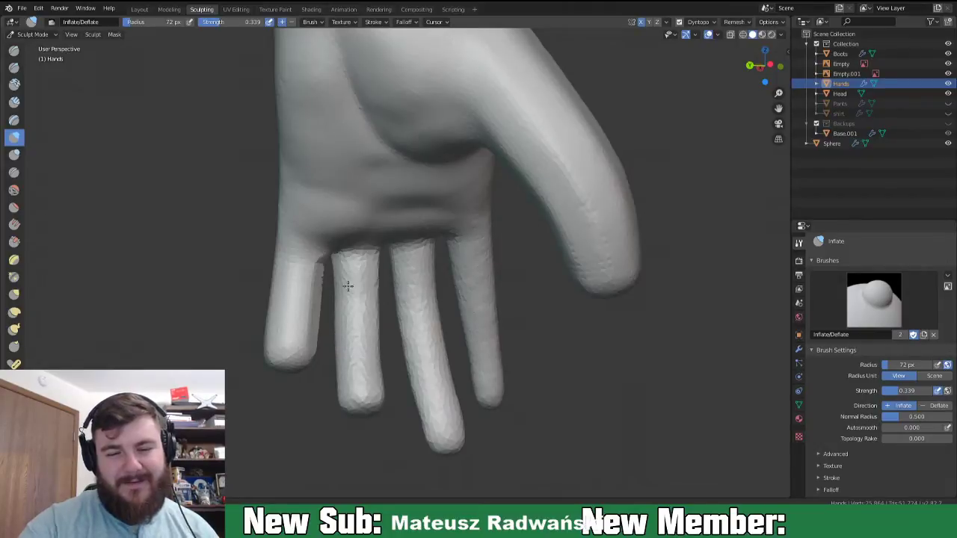
drag(348, 285, 373, 314)
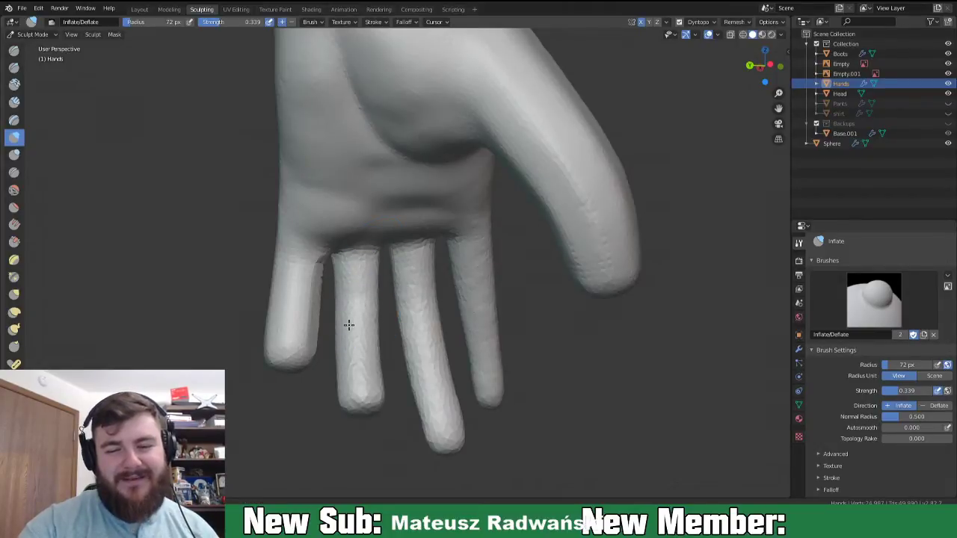
mouse_move(379, 380)
middle_down()
mouse_move(486, 373)
mouse_move(439, 359)
middle_up()
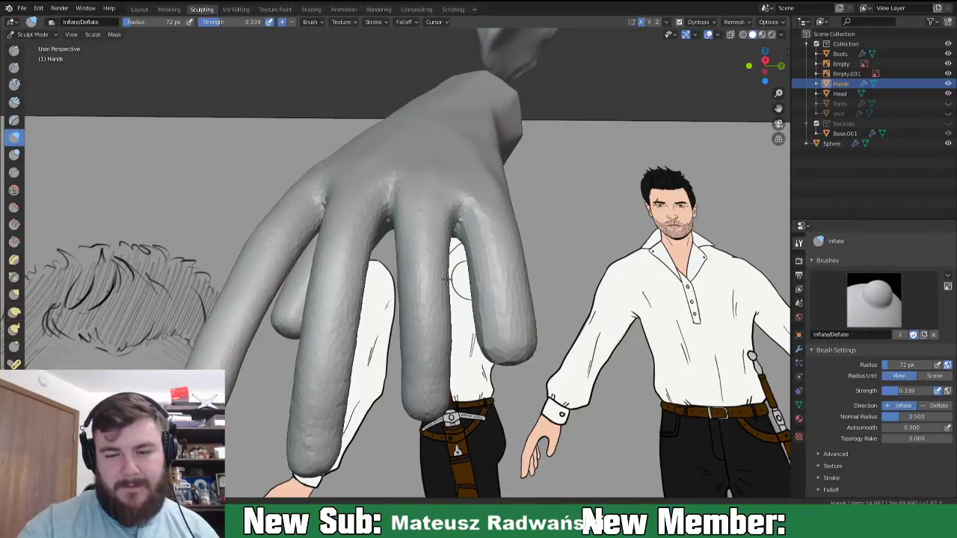
- Refine the ends of the middle, ring and little fingers so their tips are rounded from every side
middle_drag(497, 392, 385, 382)
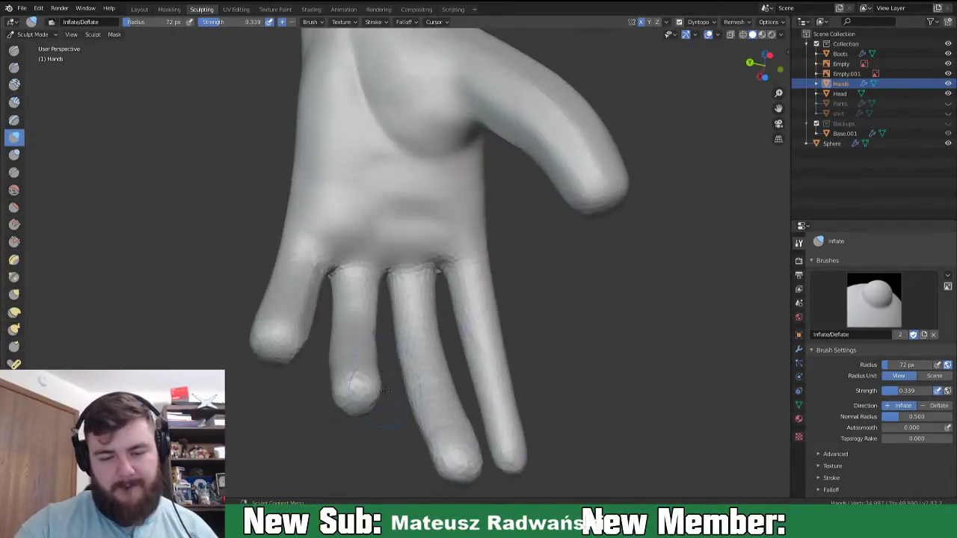
middle_drag(351, 382, 426, 358)
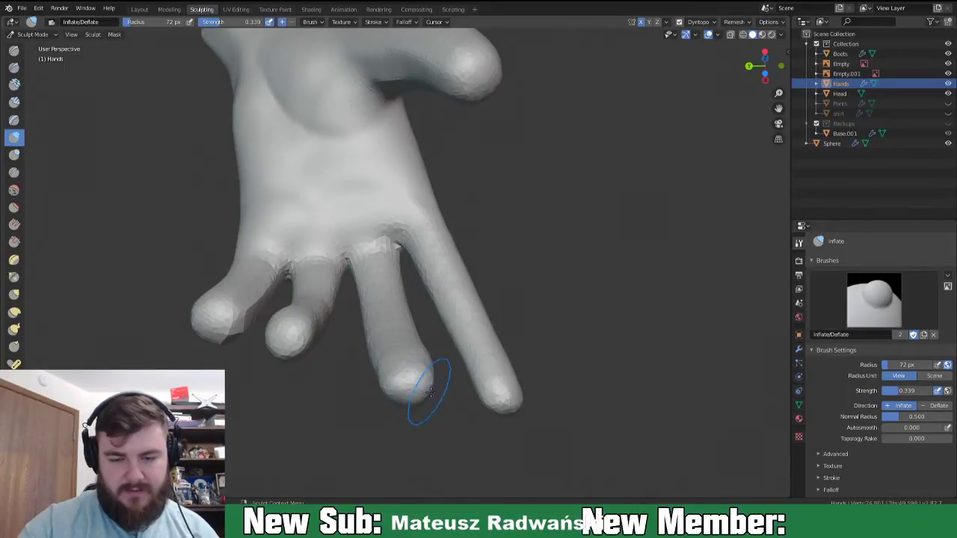
middle_drag(384, 354, 566, 434)
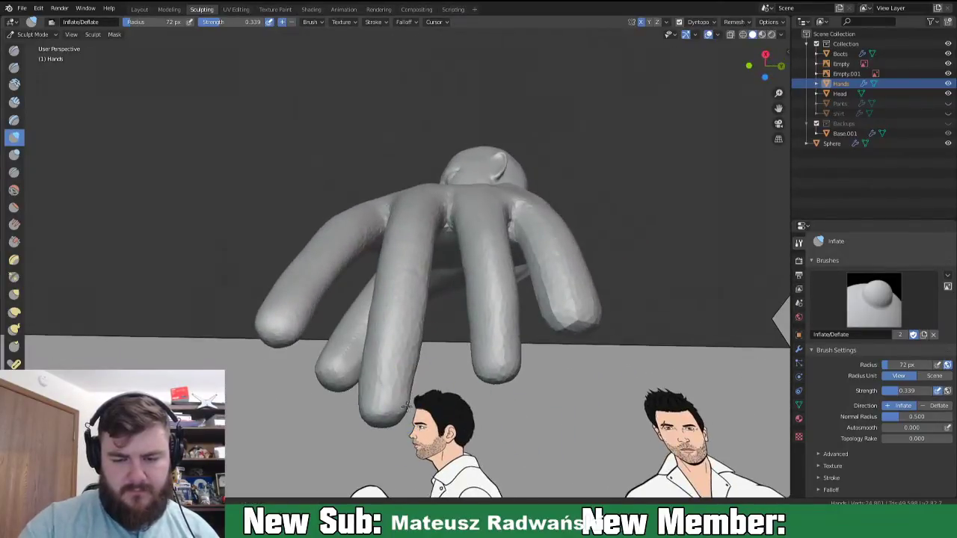
mouse_move(418, 397)
mouse_down()
mouse_move(391, 385)
mouse_move(407, 428)
mouse_up()
middle_drag(473, 404, 447, 429)
mouse_move(501, 390)
middle_down()
mouse_move(504, 440)
mouse_move(550, 456)
mouse_move(525, 408)
mouse_move(486, 383)
middle_up()
mouse_move(469, 337)
mouse_down()
mouse_move(434, 314)
mouse_move(443, 293)
mouse_move(456, 334)
mouse_up()
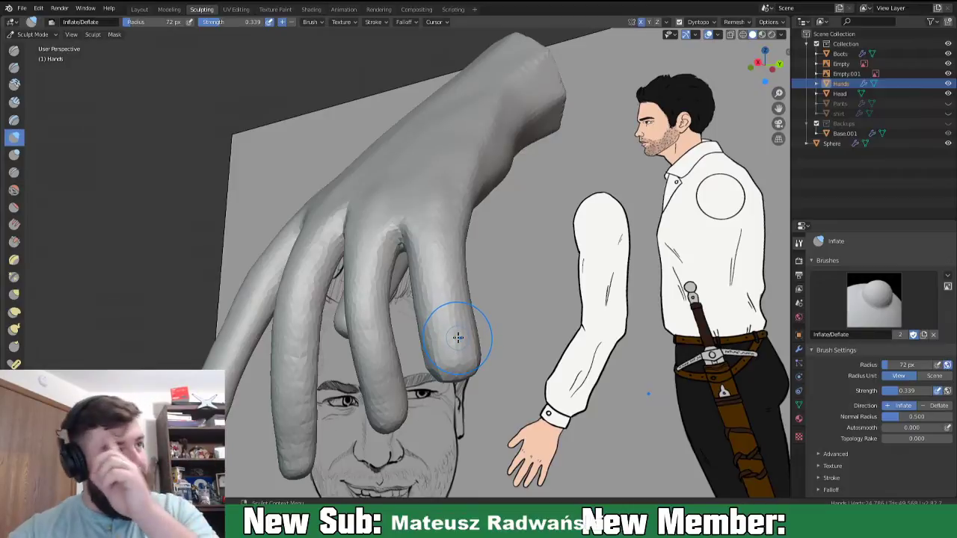
- Smooth and round the little finger along its back and outer side down to the tip
middle_drag(461, 336, 442, 347)
drag(441, 308, 439, 263)
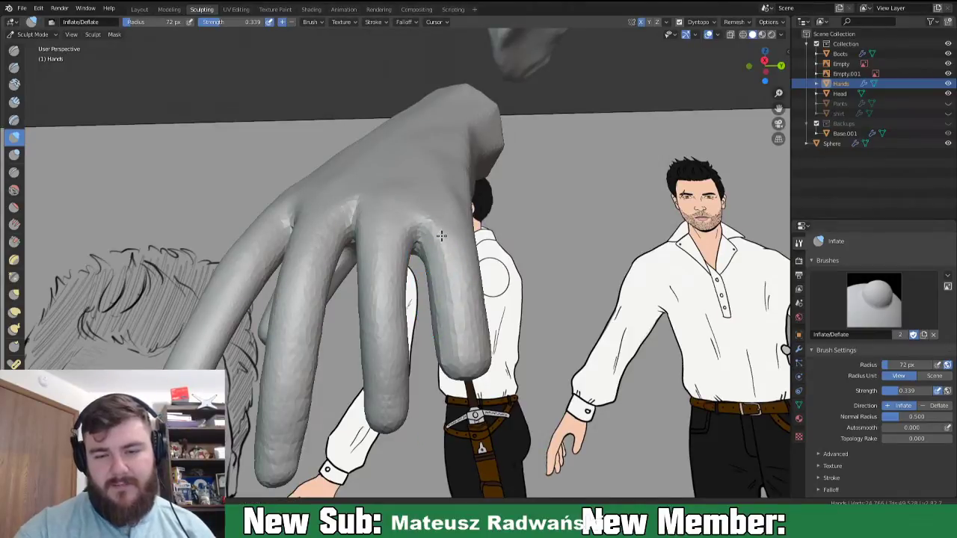
middle_drag(474, 250, 441, 213)
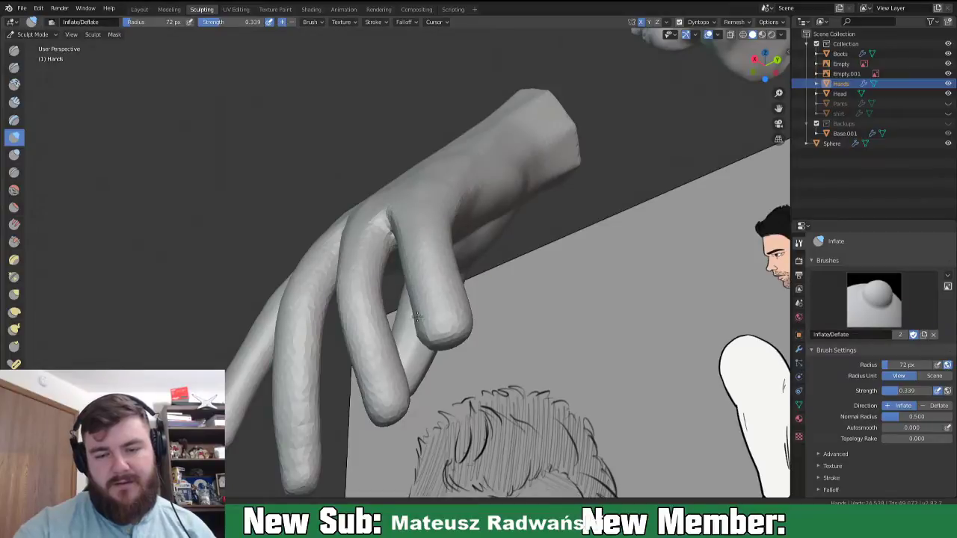
middle_drag(452, 331, 391, 199)
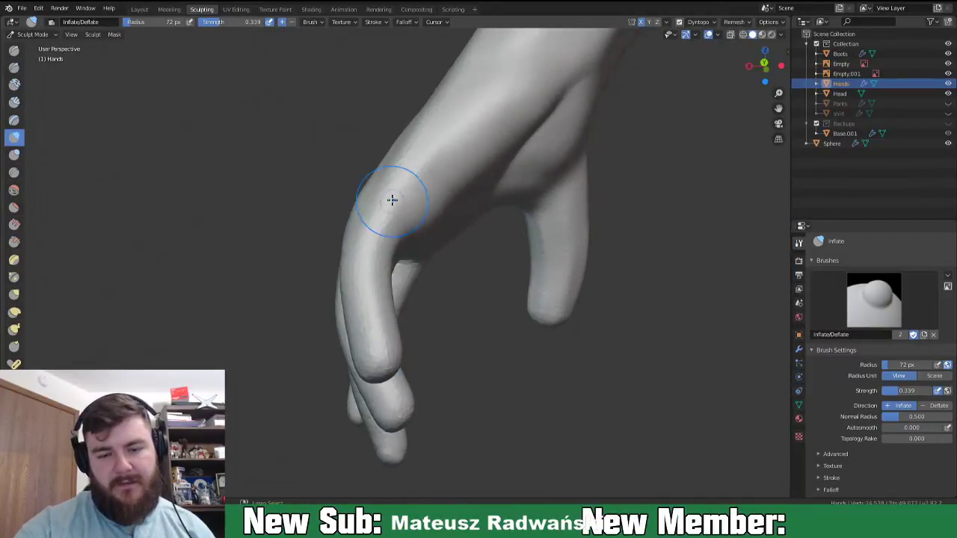
- Smooth the palm side of the little finger and refine the area where it meets the palm
middle_drag(389, 285, 337, 310)
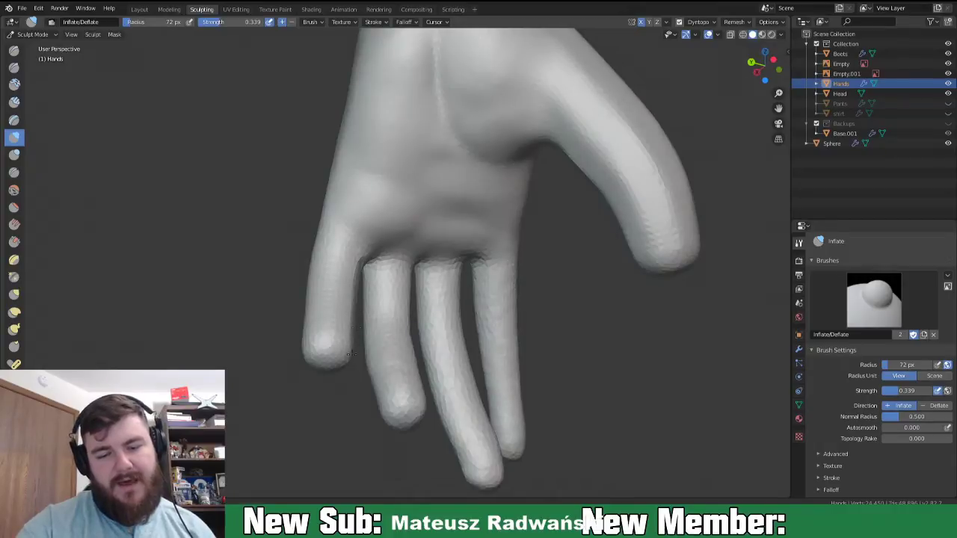
mouse_move(351, 352)
shift+mouse_down()
mouse_move(314, 310)
mouse_move(349, 341)
shift+mouse_up()
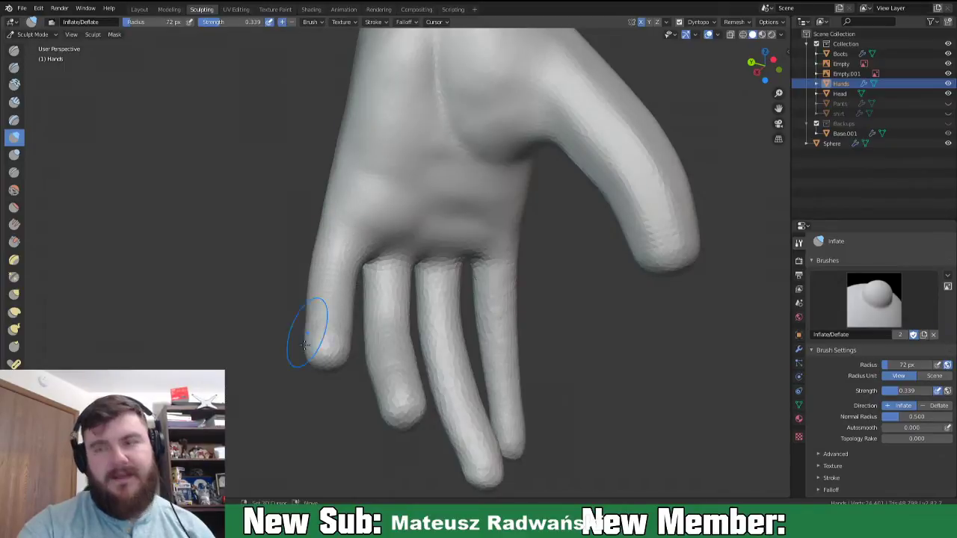
mouse_move(393, 341)
middle_down()
mouse_move(559, 384)
mouse_move(516, 335)
mouse_move(523, 327)
middle_up()
middle_drag(369, 231, 365, 285)
drag(357, 234, 359, 236)
mouse_move(367, 259)
middle_down()
mouse_move(363, 224)
mouse_move(358, 251)
mouse_move(356, 233)
mouse_move(371, 254)
mouse_move(369, 316)
middle_up()
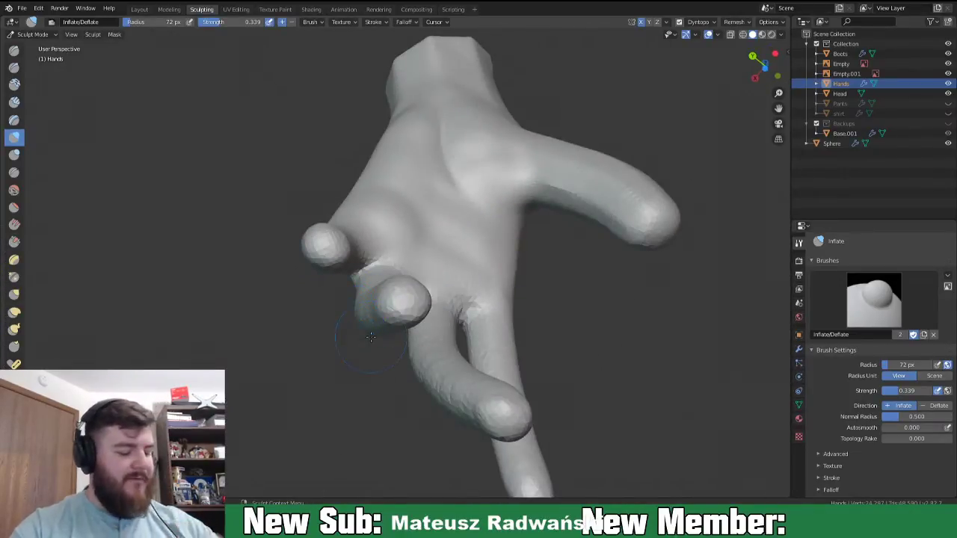
- With the Grab brush at 105 px radius, pull the webbing between the four fingers outward on the palm side
mouse_move(425, 317)
middle_down()
mouse_move(489, 278)
mouse_move(490, 302)
middle_up()
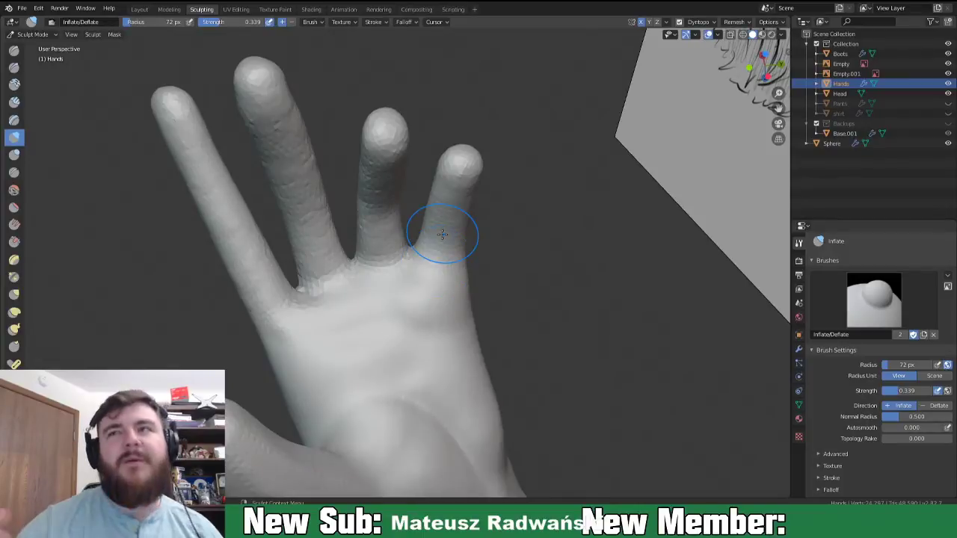
scroll(365, 387, up, 3)
shift+middle_drag(363, 402, 381, 335)
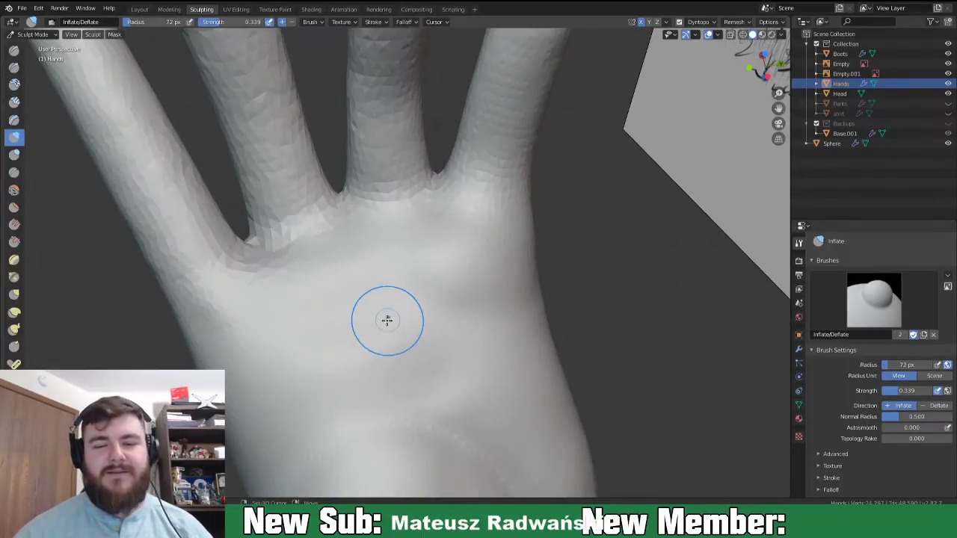
middle_drag(456, 233, 435, 310)
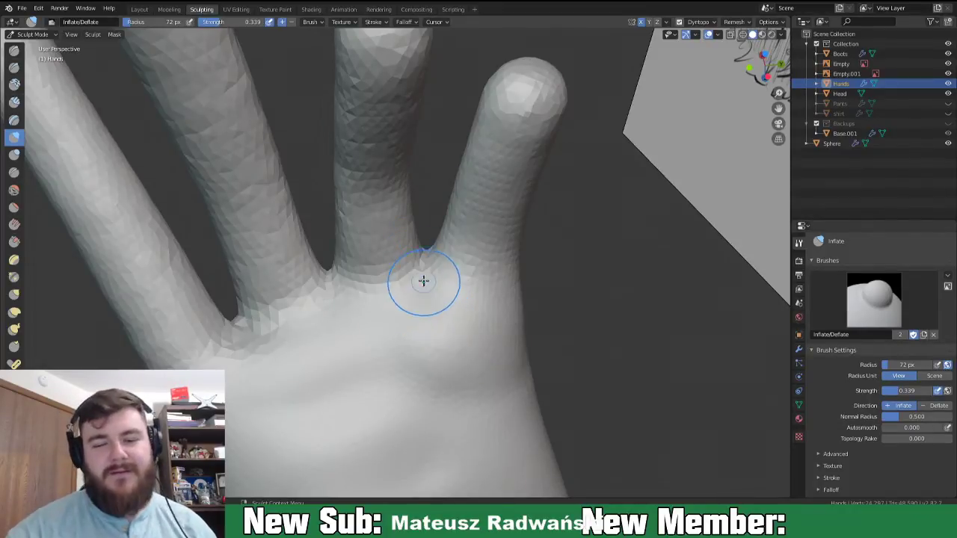
key(g)
middle_drag(445, 286, 423, 261)
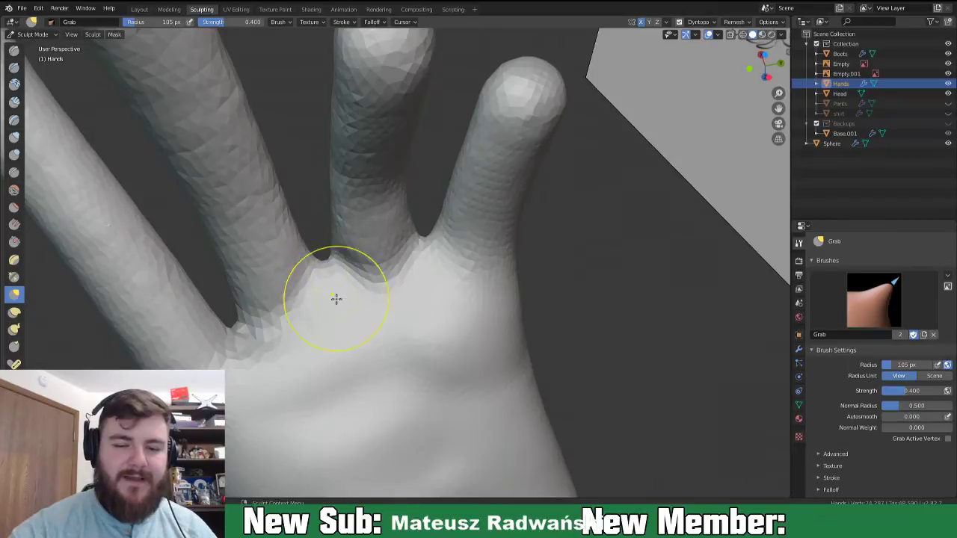
middle_drag(240, 327, 237, 324)
drag(239, 325, 246, 306)
middle_drag(247, 305, 252, 317)
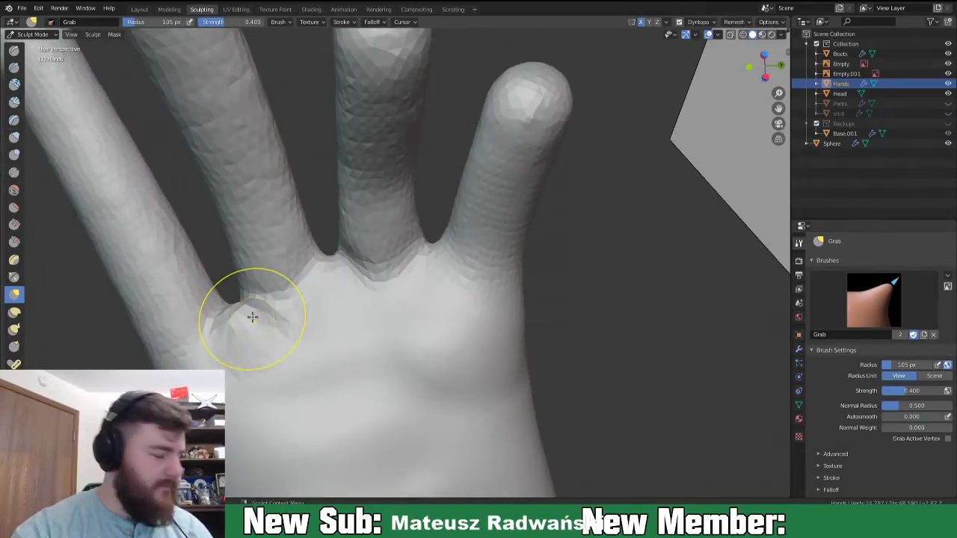
mouse_move(241, 307)
mouse_down()
mouse_move(238, 285)
mouse_move(252, 305)
mouse_up()
- With the Crease brush at 55 px radius, carve and smooth the gaps between the knuckles on the back of the hand
mouse_move(252, 306)
middle_down()
mouse_move(322, 357)
mouse_move(349, 258)
mouse_move(499, 326)
mouse_move(455, 310)
middle_up()
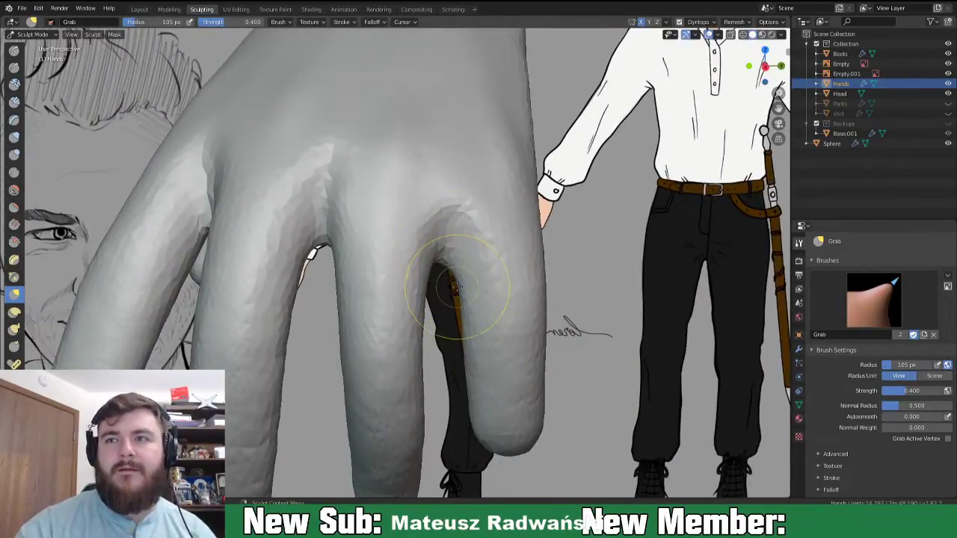
key(shift+c)
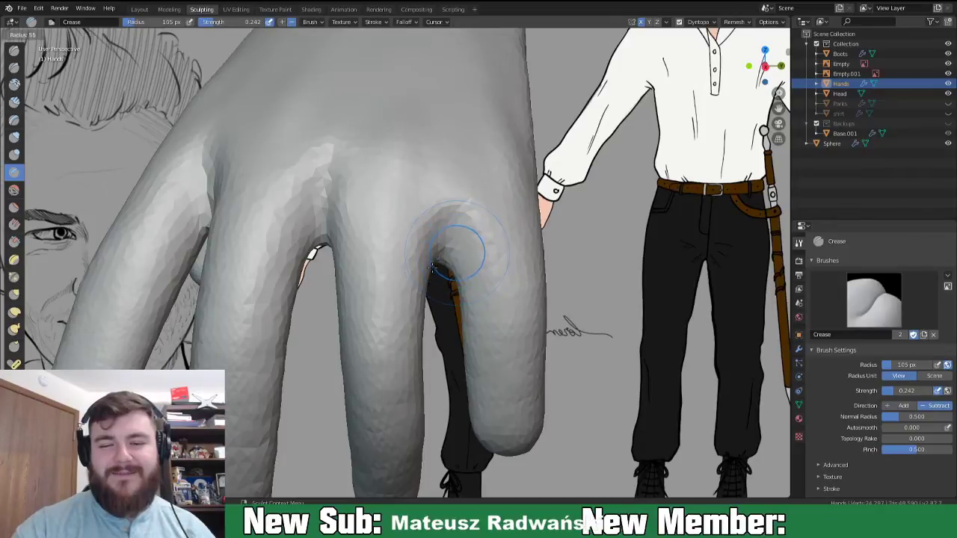
click(446, 236)
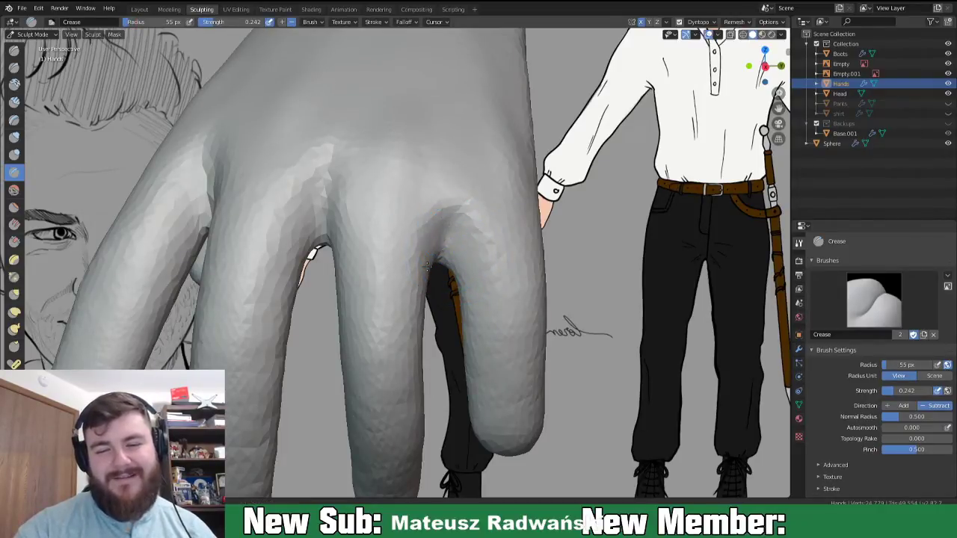
middle_drag(457, 232, 367, 250)
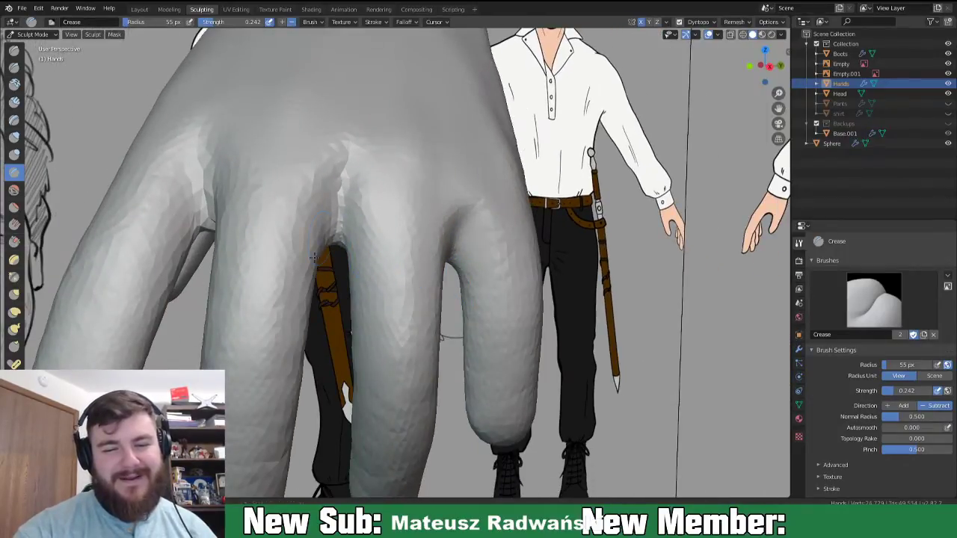
mouse_move(362, 193)
middle_down()
mouse_move(434, 250)
mouse_move(376, 274)
mouse_move(353, 304)
mouse_move(438, 309)
middle_up()
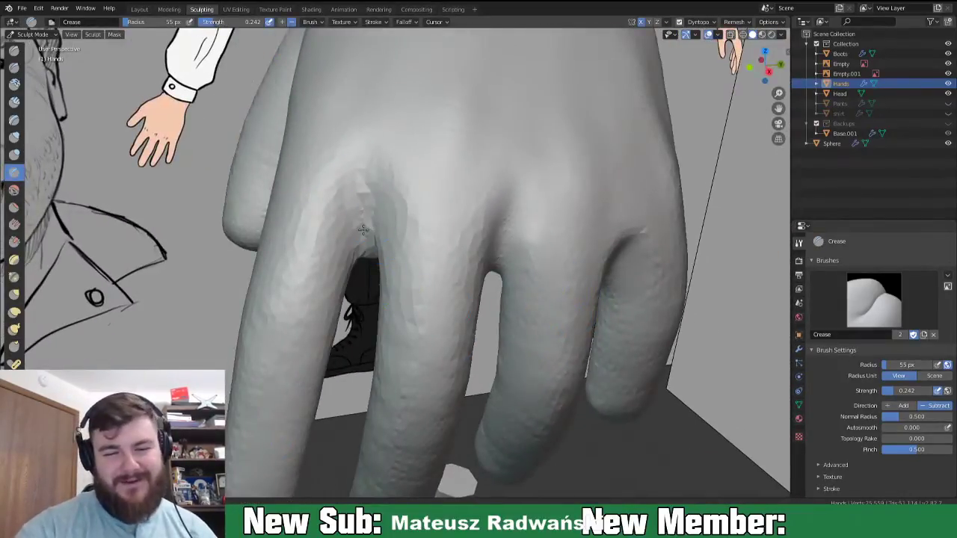
drag(367, 213, 372, 243)
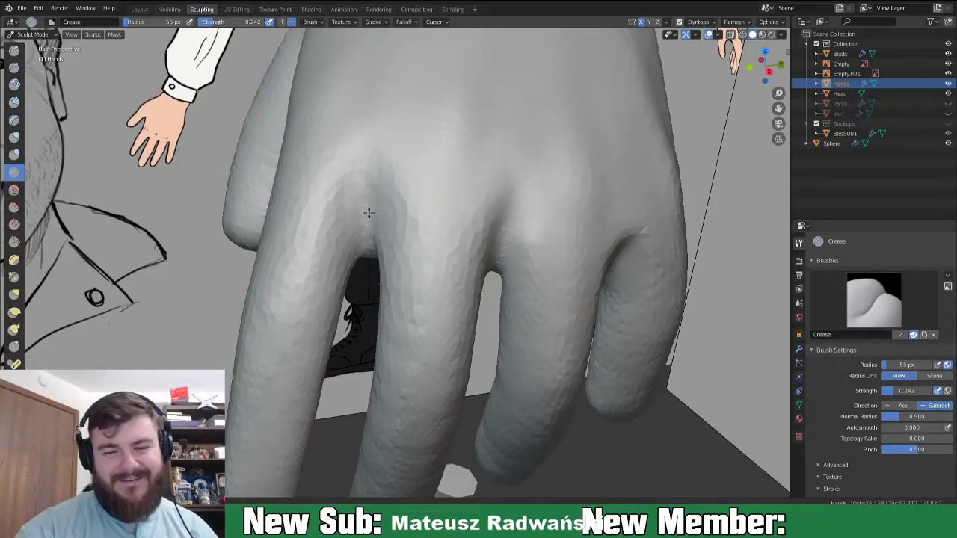
middle_drag(421, 289, 430, 208)
middle_drag(461, 276, 467, 318)
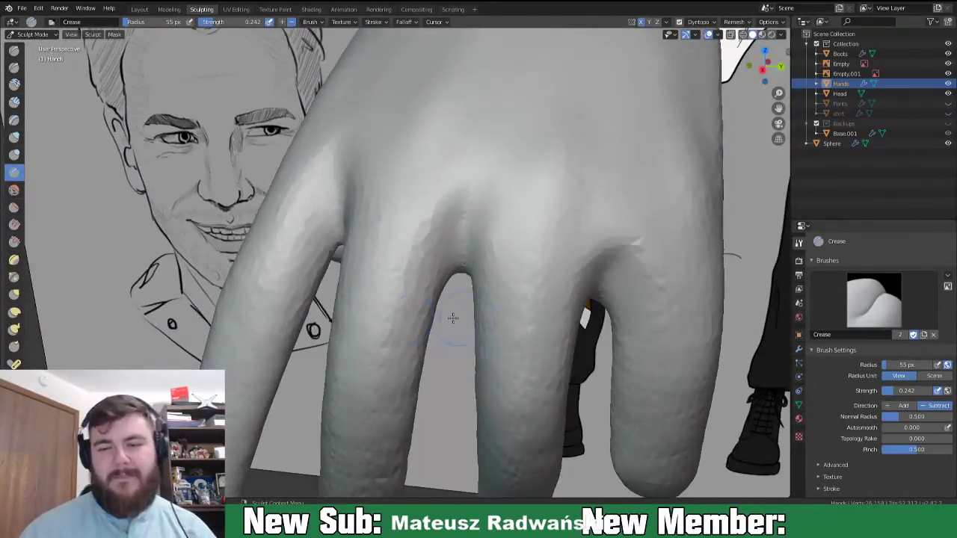
- Smooth the hard ridge running along the little-finger side of the hand up to the wrist
scroll(499, 349, down, 6)
middle_drag(499, 350, 479, 362)
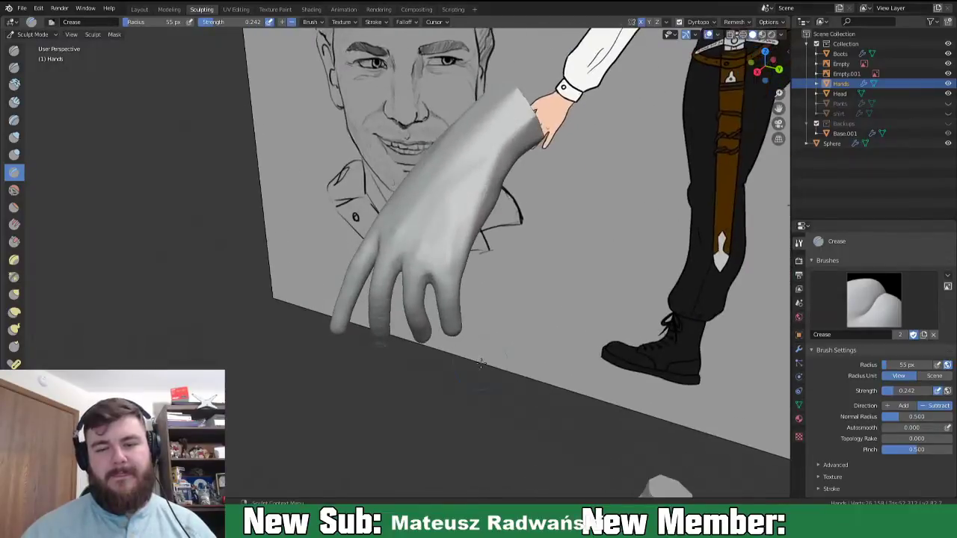
scroll(480, 362, up, 4)
middle_drag(539, 330, 470, 392)
scroll(566, 250, down, 1)
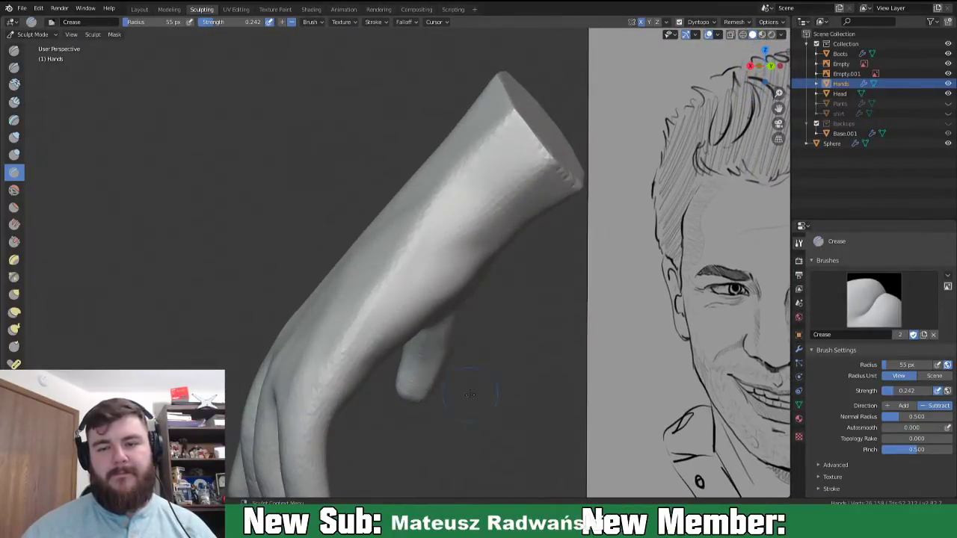
shift+drag(369, 308, 361, 323)
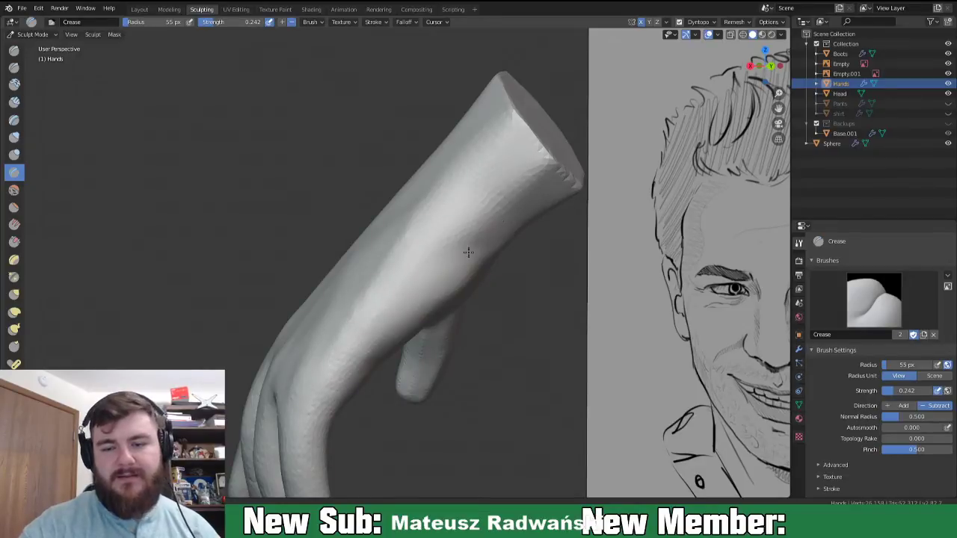
- Smooth the wrist all round, including its jagged cut edge and the ridges on the thumb side and back
middle_drag(544, 211, 483, 229)
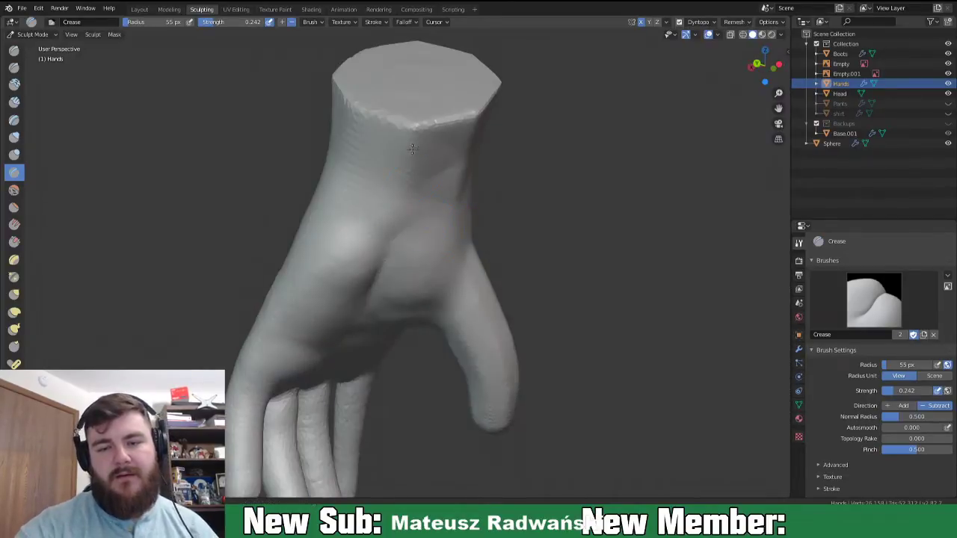
shift+drag(421, 117, 483, 120)
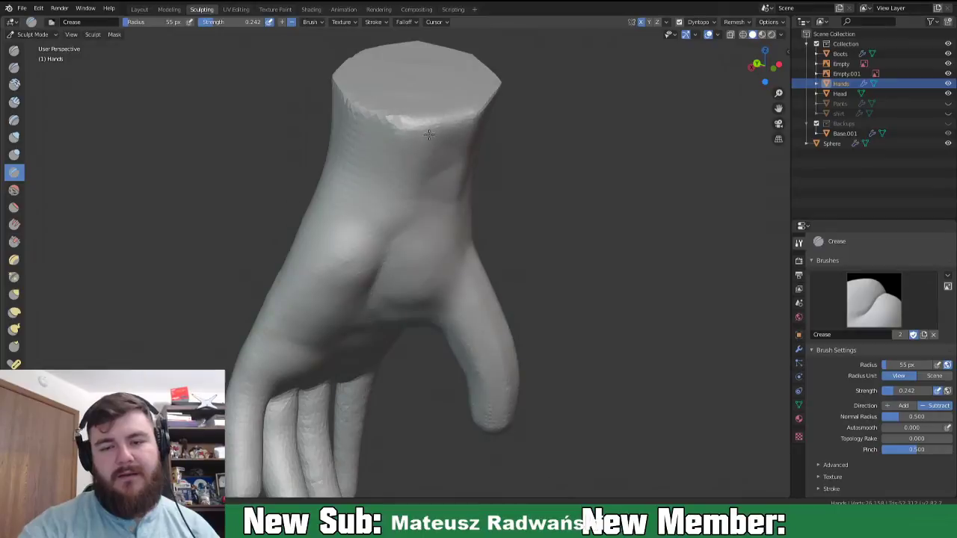
shift+drag(411, 140, 418, 130)
middle_drag(483, 194, 367, 199)
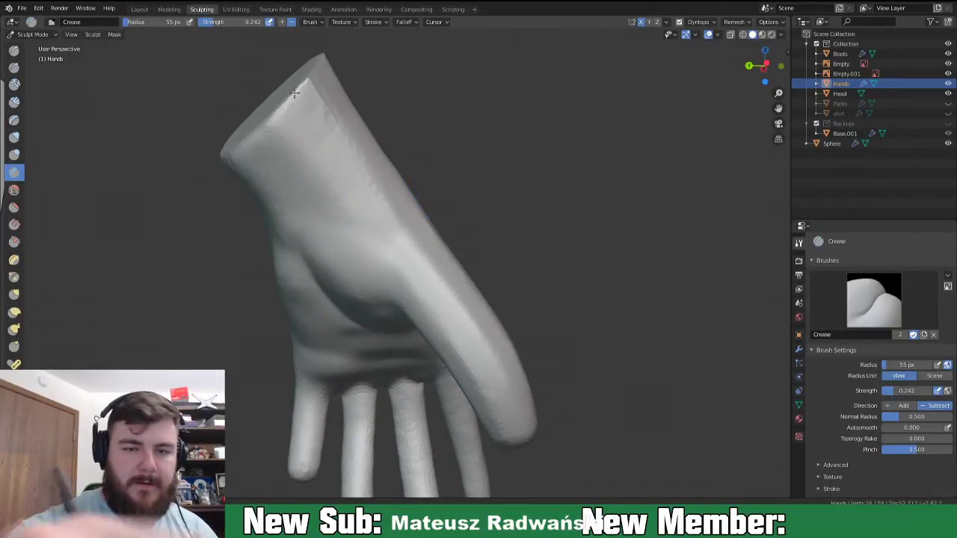
middle_drag(419, 216, 352, 272)
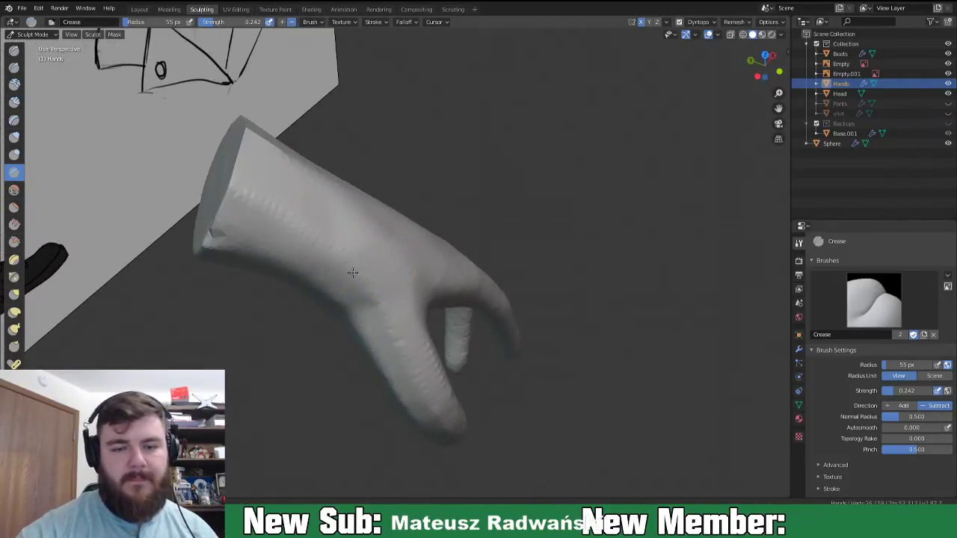
middle_drag(261, 198, 368, 231)
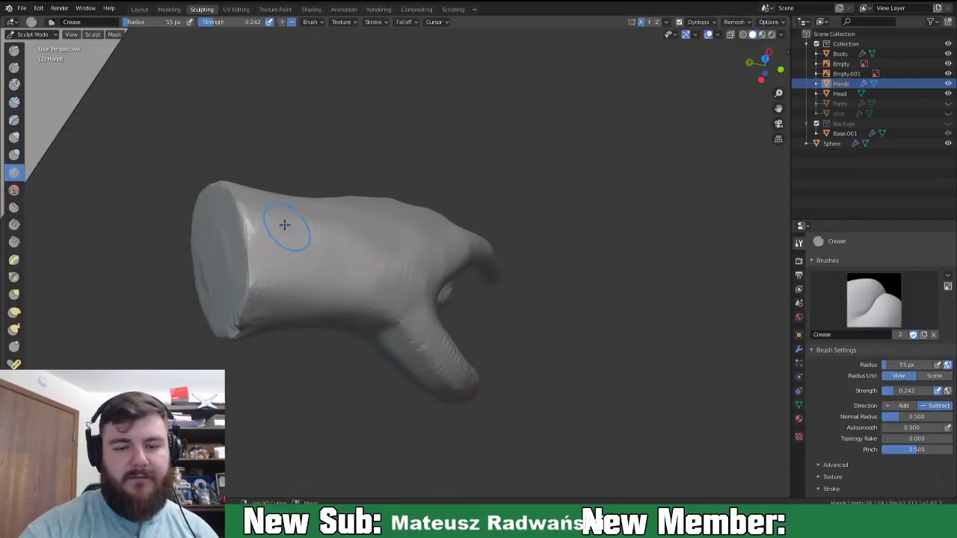
middle_drag(286, 330, 426, 342)
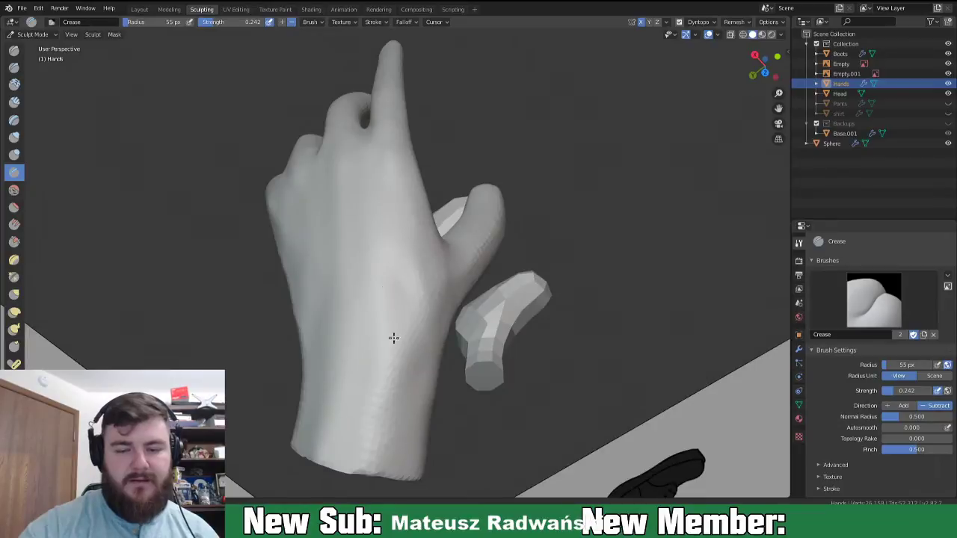
middle_drag(285, 232, 376, 261)
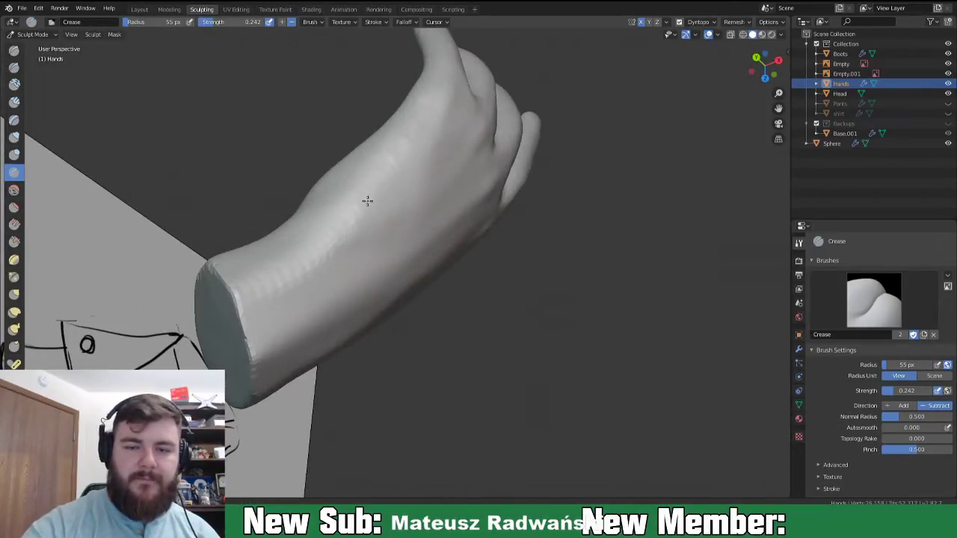
- Set the Crease brush radius to 37 px and carve a fold across the palm from the index-finger side
mouse_move(377, 357)
middle_down()
mouse_move(489, 300)
mouse_move(466, 337)
mouse_move(405, 329)
mouse_move(445, 365)
mouse_move(495, 384)
mouse_move(397, 338)
middle_up()
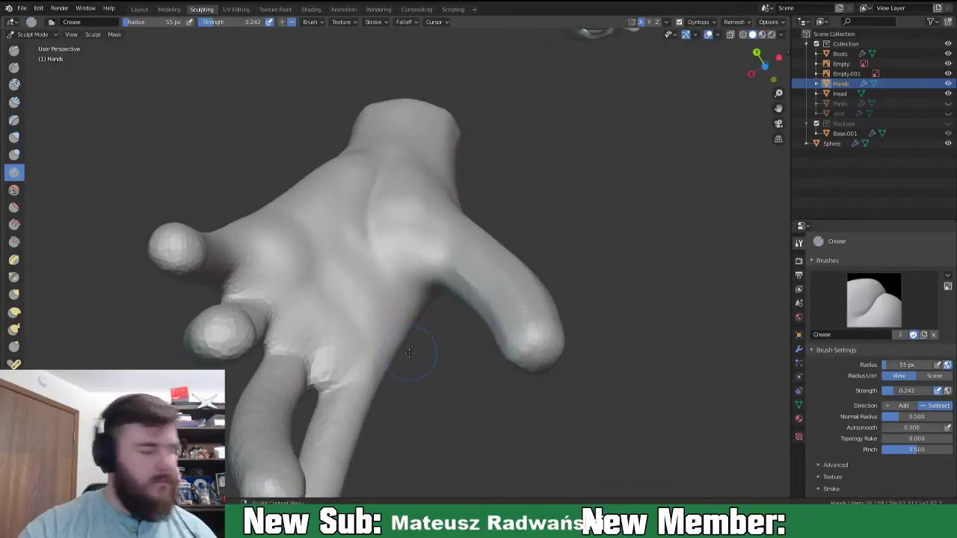
key(f)
click(361, 329)
mouse_move(365, 330)
mouse_down()
mouse_move(329, 280)
mouse_move(331, 252)
mouse_up()
mouse_move(332, 251)
middle_down()
mouse_move(380, 209)
mouse_move(342, 224)
mouse_move(345, 216)
middle_up()
- Crease and soften diagonal palm lines from below the index and middle fingers towards the little-finger edge
middle_drag(291, 250, 495, 312)
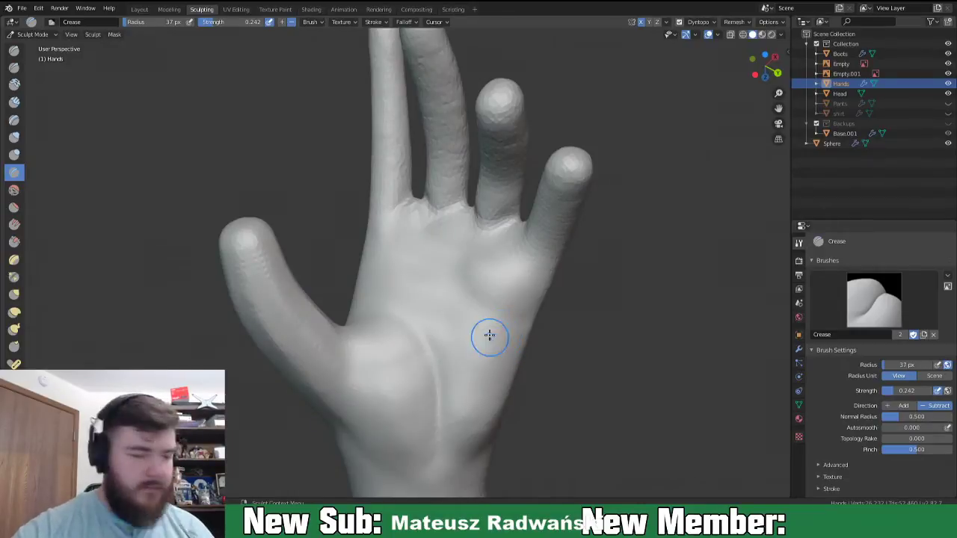
mouse_move(436, 272)
mouse_down()
mouse_move(419, 241)
mouse_move(459, 290)
mouse_up()
drag(419, 240, 482, 299)
drag(420, 241, 520, 315)
drag(458, 290, 478, 300)
drag(412, 238, 472, 297)
drag(438, 240, 458, 302)
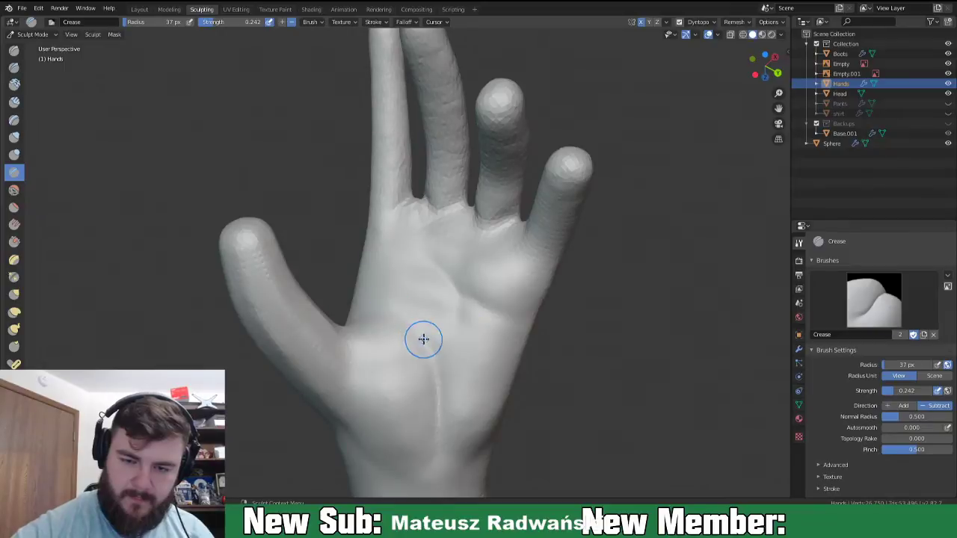
drag(433, 256, 537, 317)
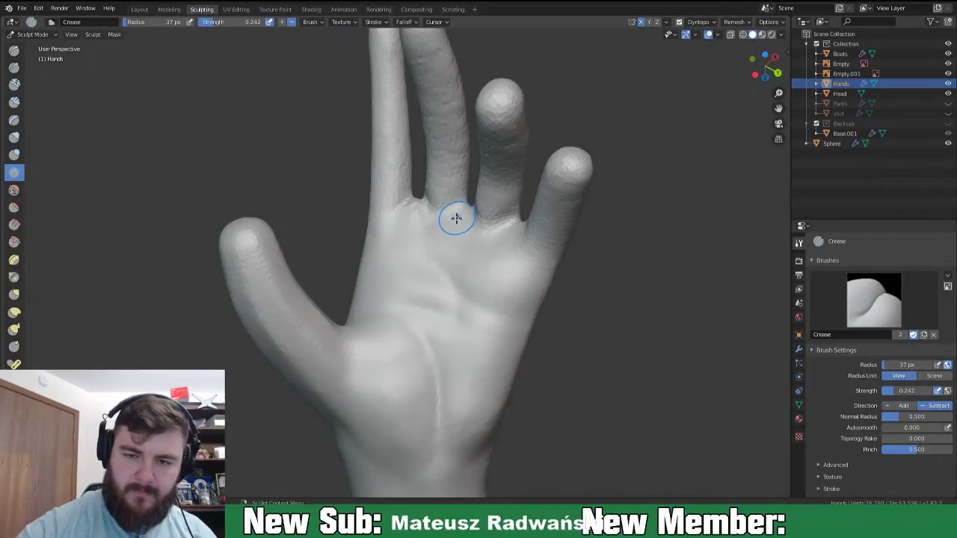
- Inflate the creased skin at the palm-side bases of the index, middle and ring fingers with the 37 px Inflate brush
key(i)
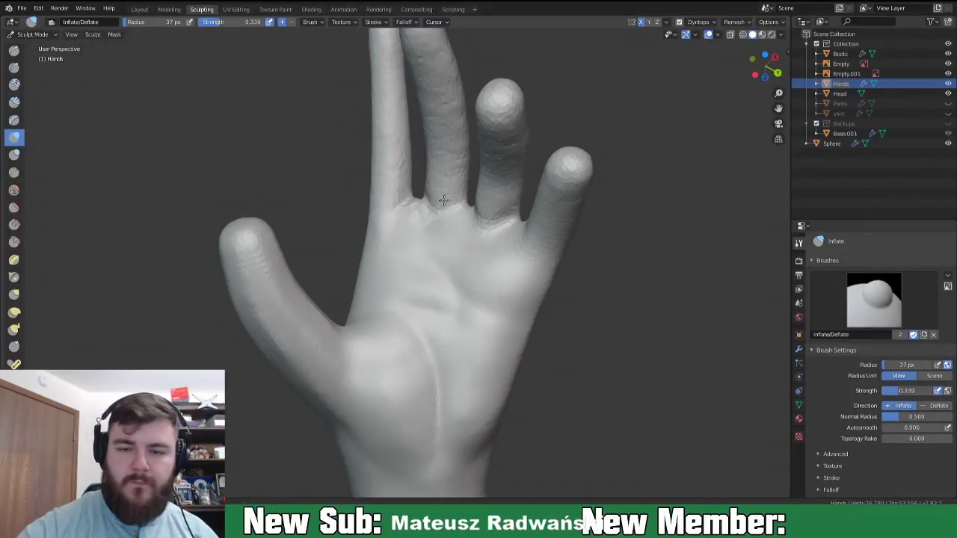
drag(427, 215, 420, 226)
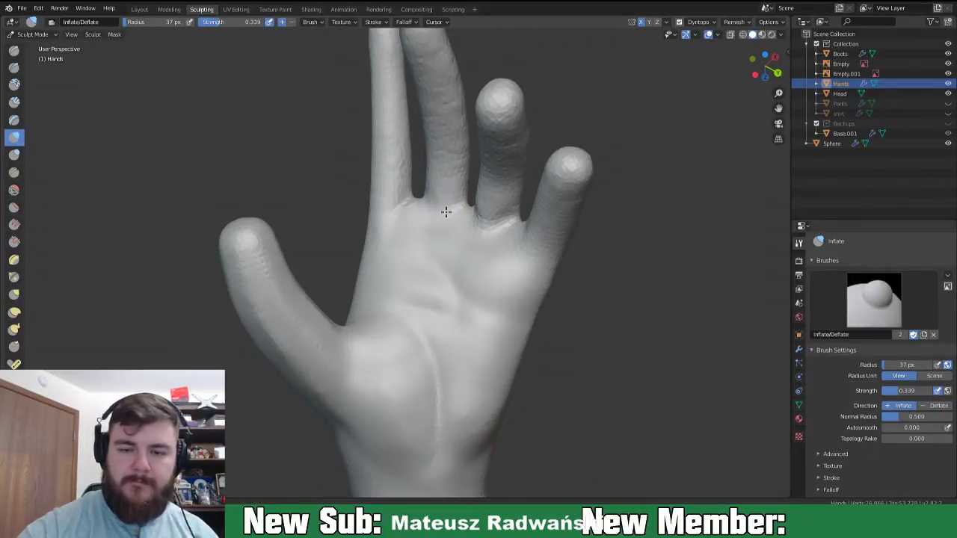
mouse_move(455, 198)
mouse_down()
mouse_move(459, 215)
mouse_move(506, 202)
mouse_up()
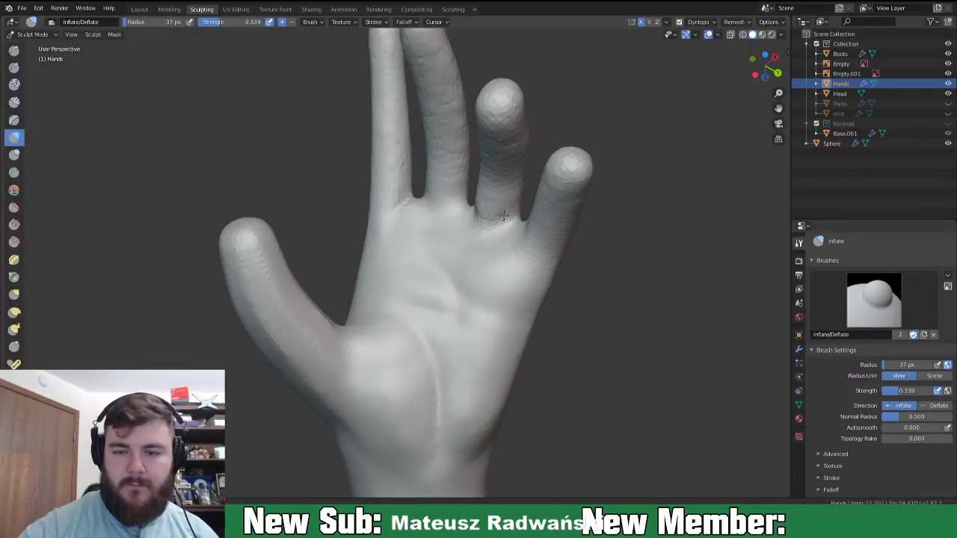
mouse_move(509, 237)
middle_down()
mouse_move(513, 196)
mouse_move(538, 325)
middle_up()
mouse_move(413, 290)
mouse_down()
mouse_move(414, 273)
mouse_move(414, 288)
mouse_up()
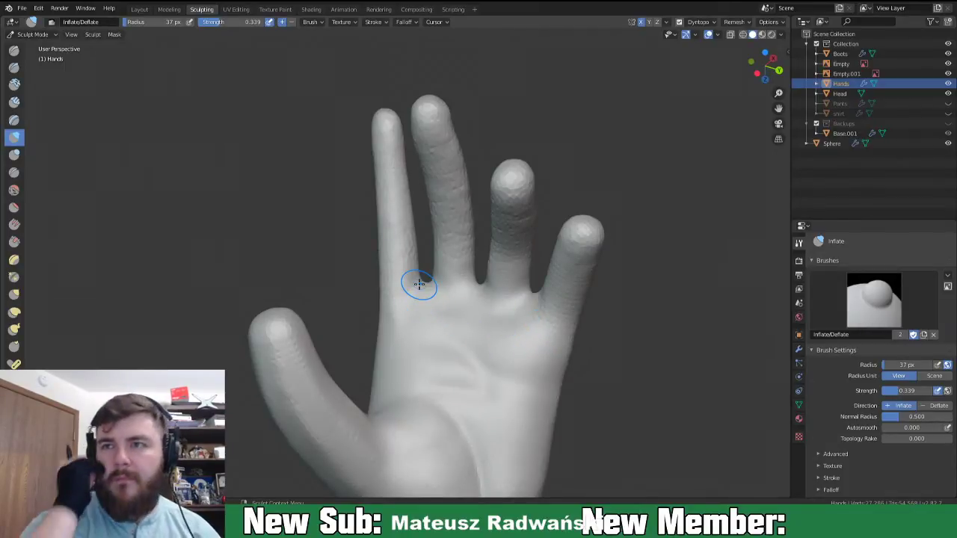
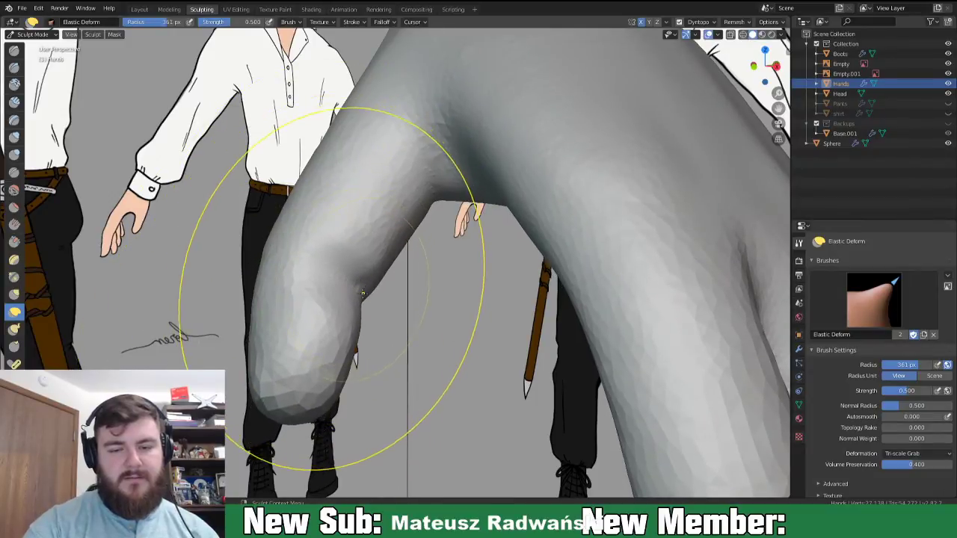
- Set the Inflate brush radius to 115 px and fill out the thumb's end segment and the underside of its joint
mouse_move(296, 432)
middle_down()
mouse_move(412, 360)
mouse_move(497, 276)
mouse_move(397, 406)
mouse_move(419, 348)
mouse_move(481, 368)
mouse_move(571, 373)
mouse_move(604, 358)
middle_up()
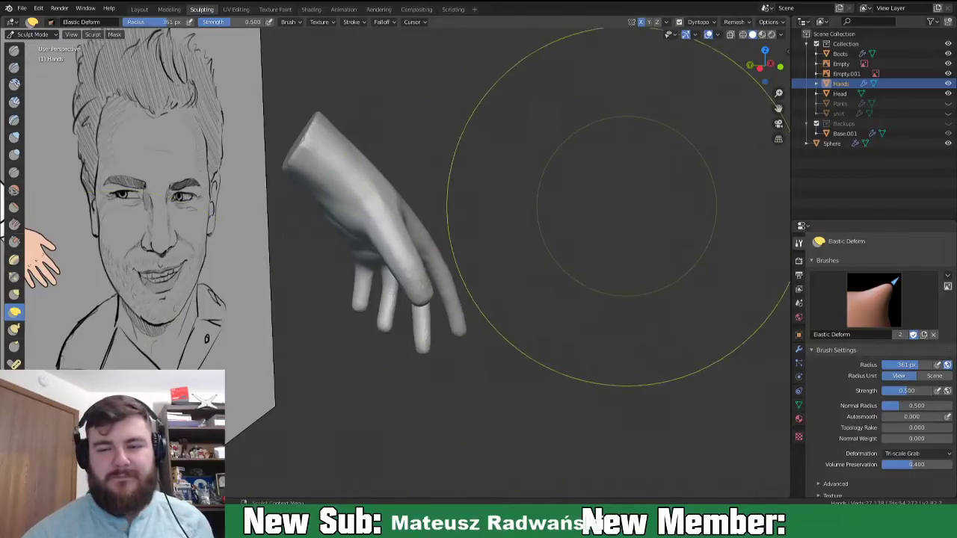
middle_drag(624, 214, 449, 252)
scroll(448, 252, up, 5)
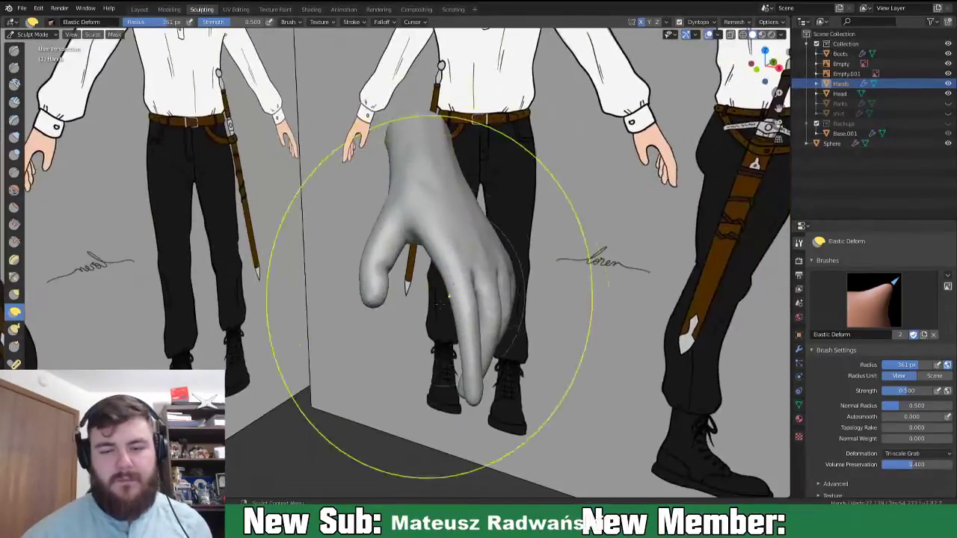
middle_drag(416, 316, 382, 297)
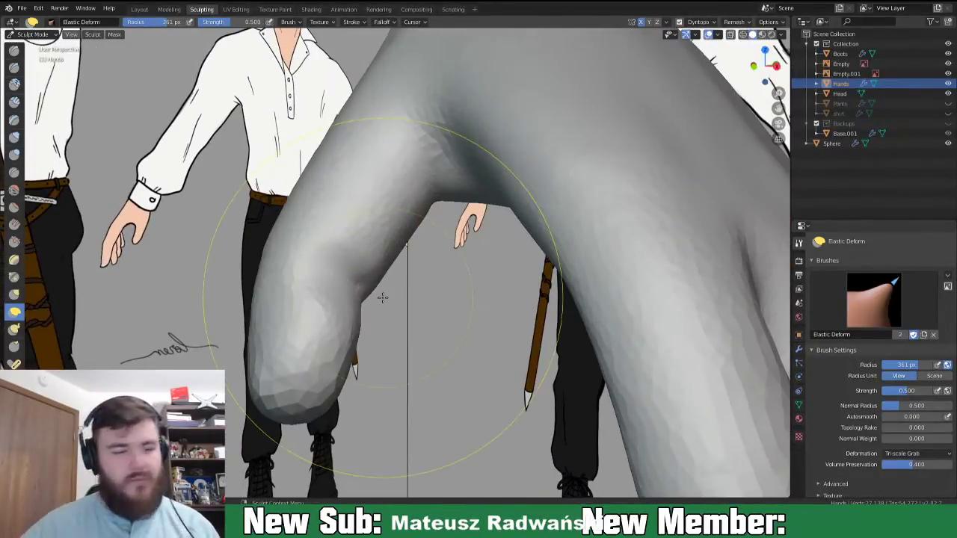
key(i)
key(f)
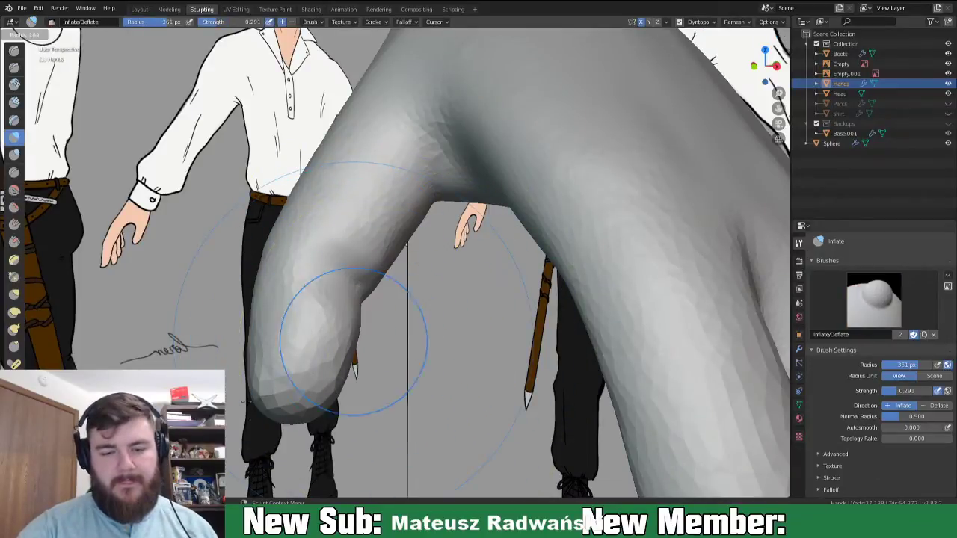
click(277, 395)
middle_drag(277, 394, 277, 352)
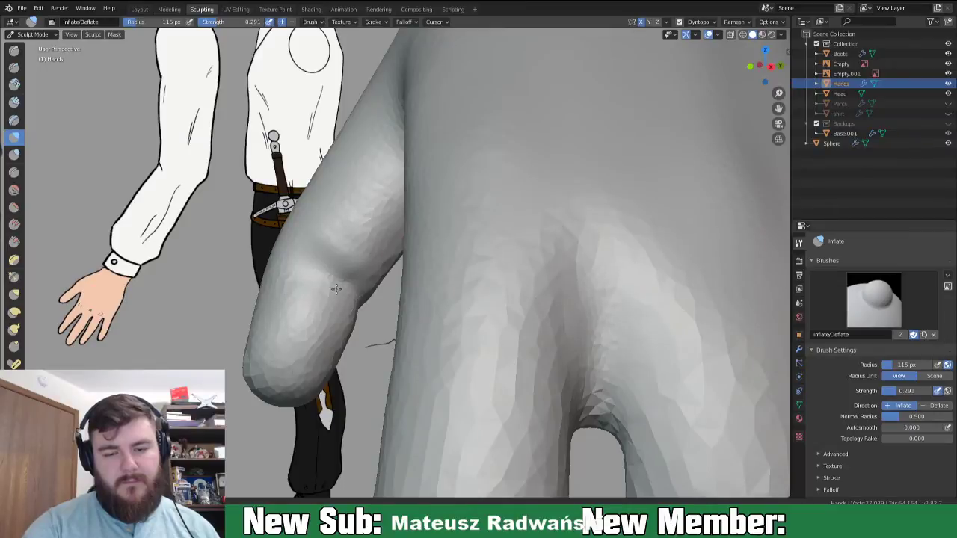
middle_drag(349, 336, 374, 320)
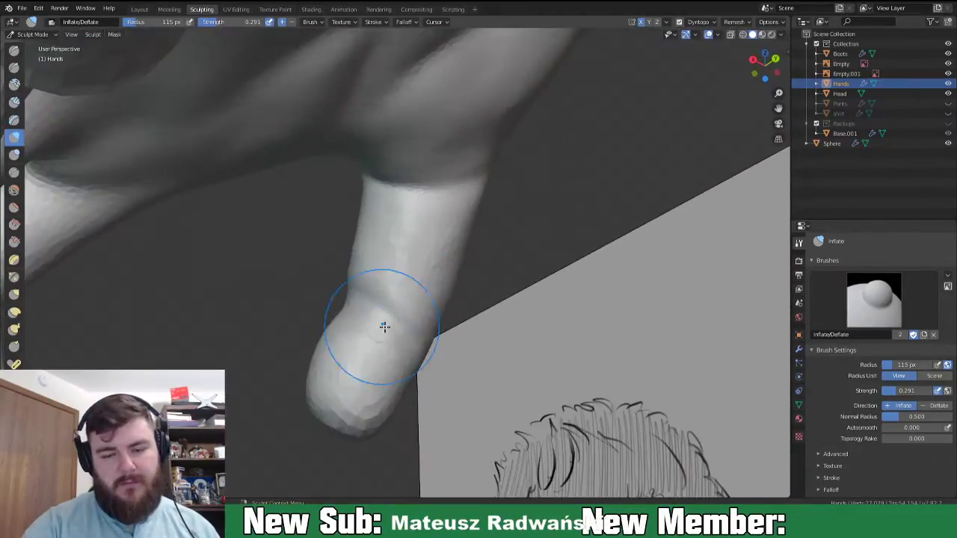
drag(378, 393, 370, 408)
drag(388, 359, 393, 319)
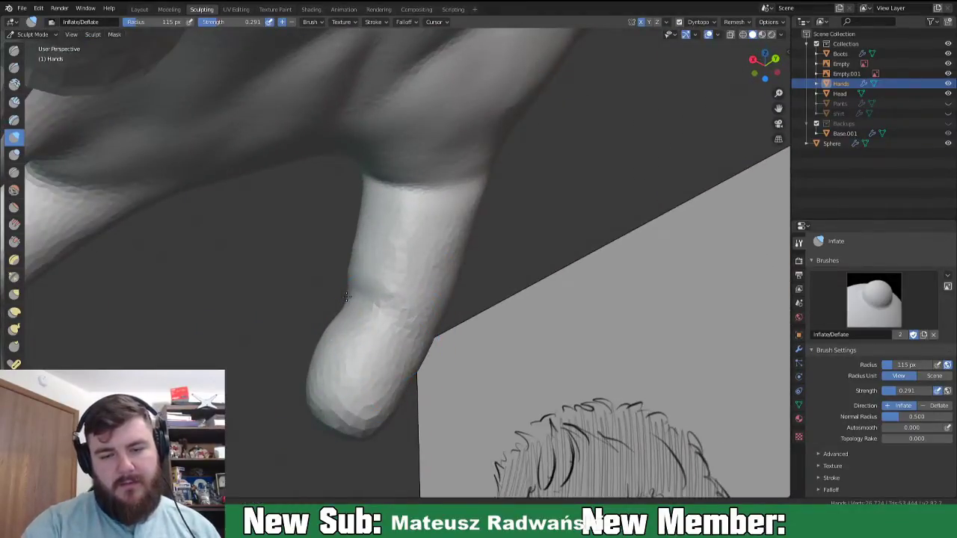
- Carve a fold across the underside of the thumb's joint with the Crease brush at 60 px radius
mouse_move(438, 258)
middle_down()
mouse_move(370, 367)
mouse_move(487, 326)
middle_up()
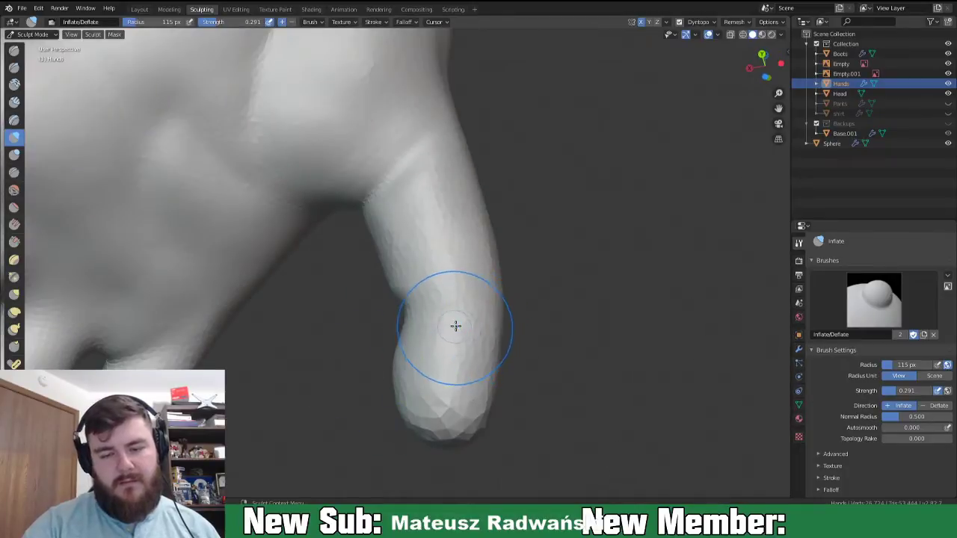
key(shift+c)
middle_drag(432, 333, 479, 322)
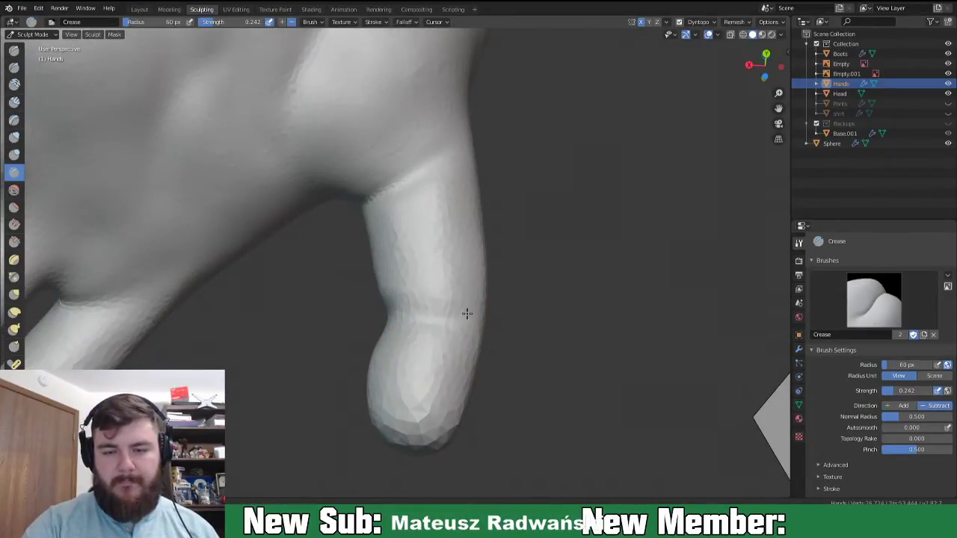
mouse_move(458, 329)
mouse_down()
mouse_move(422, 322)
mouse_move(473, 320)
mouse_up()
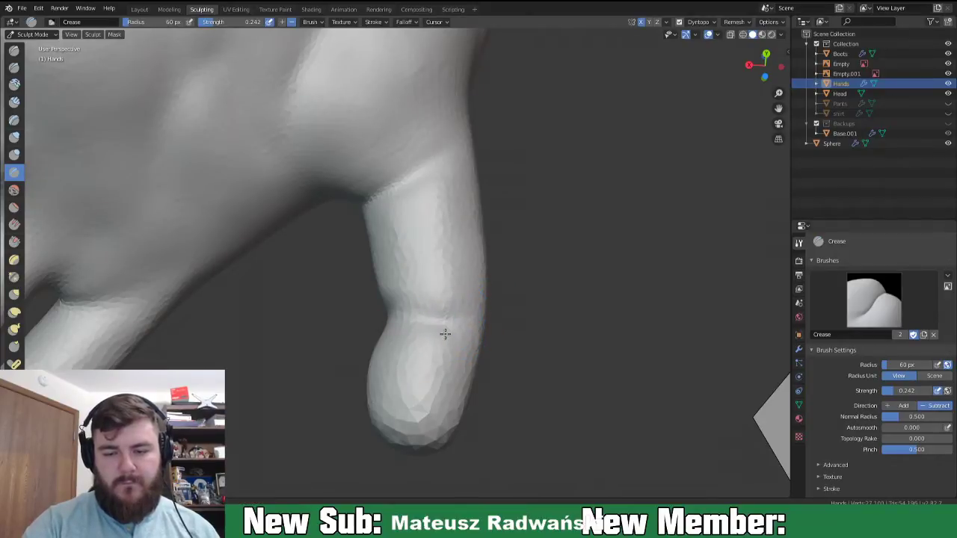
middle_drag(458, 341, 367, 383)
- Set Clay Strips to 46 px radius and 0.345 strength and build up the skin above the thumbnail outline
mouse_move(510, 354)
middle_down()
mouse_move(449, 364)
mouse_move(492, 348)
mouse_move(466, 367)
mouse_move(477, 367)
middle_up()
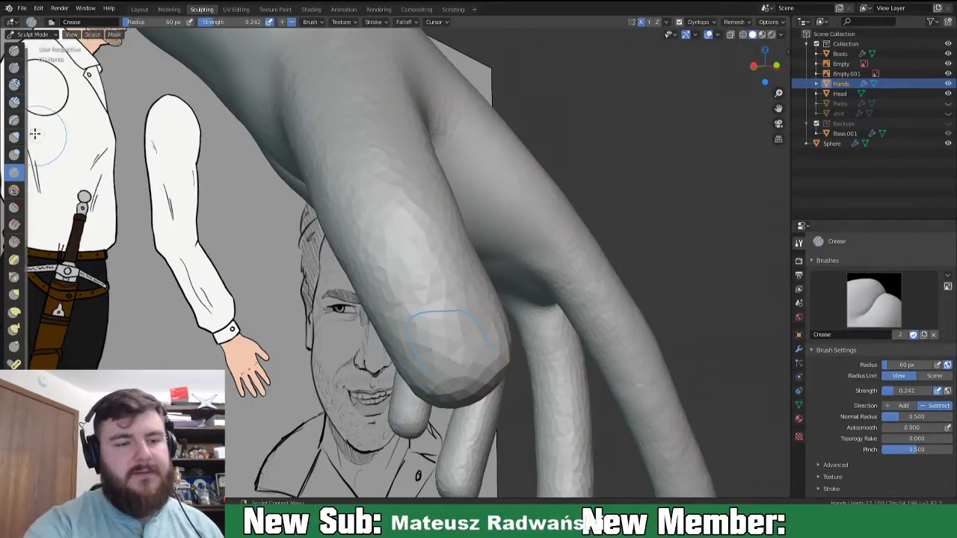
key(c)
key(f)
click(426, 292)
key(shift+f)
click(421, 306)
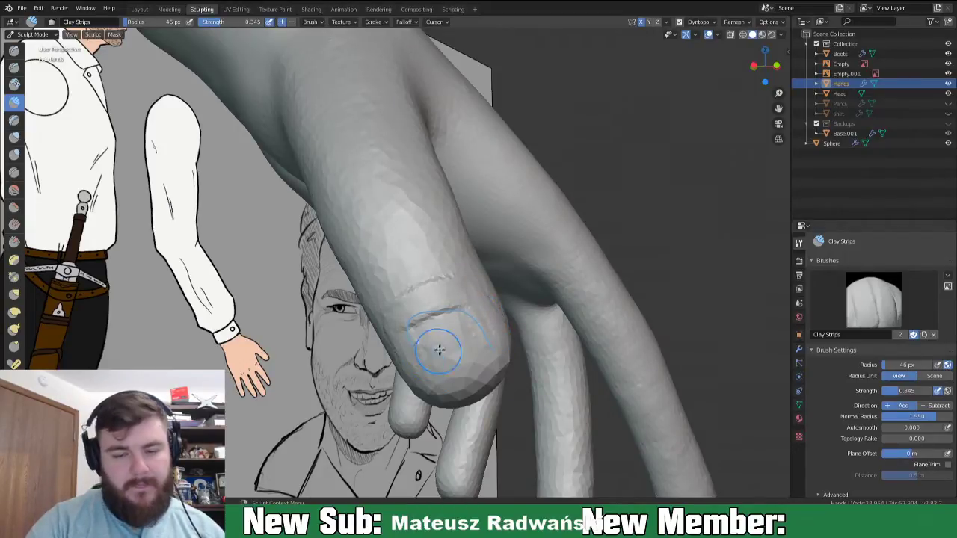
- Carve the thumbnail's base and both side edges along the drawn outline with the Crease brush at 34 px radius
key(shift+c)
click(413, 342)
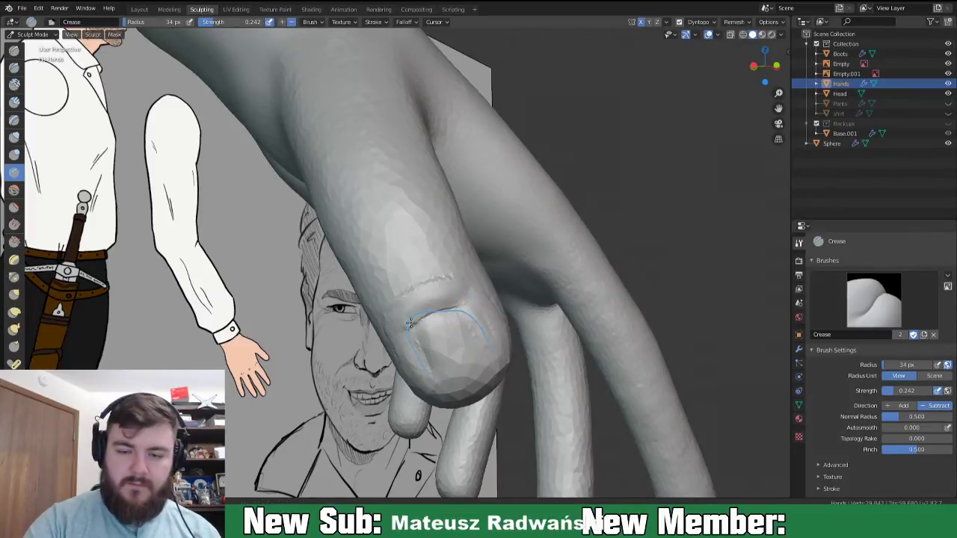
drag(453, 302, 496, 337)
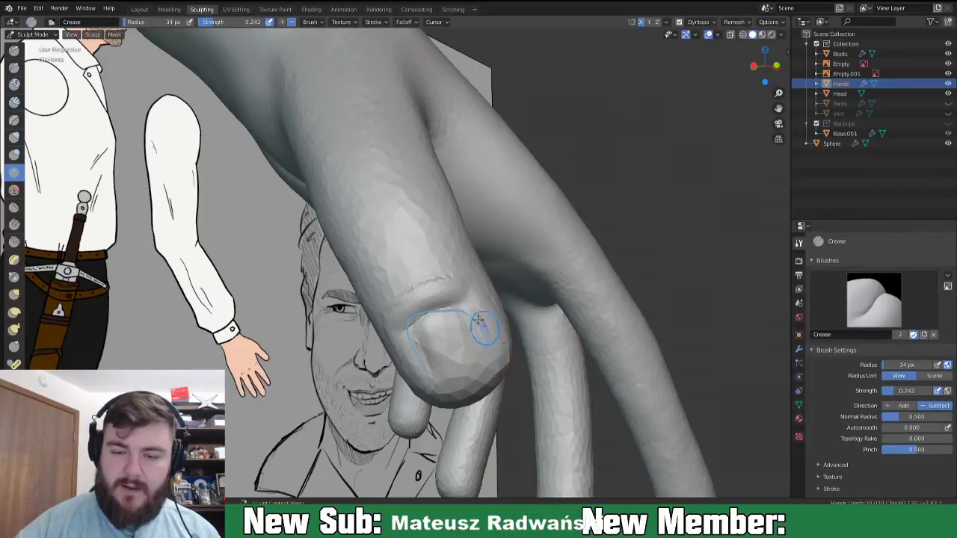
drag(461, 299, 488, 346)
drag(413, 330, 419, 380)
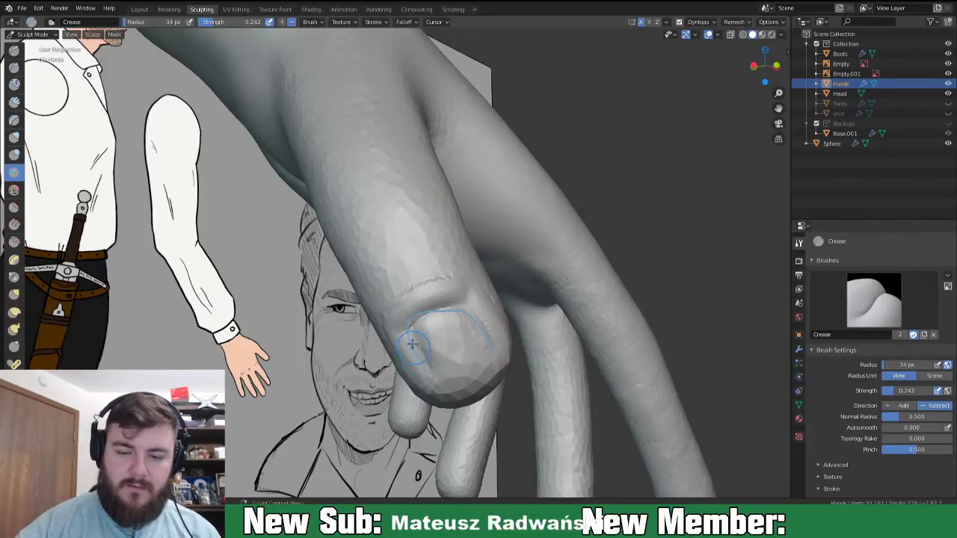
mouse_move(440, 368)
middle_down()
mouse_move(426, 337)
mouse_move(452, 299)
middle_up()
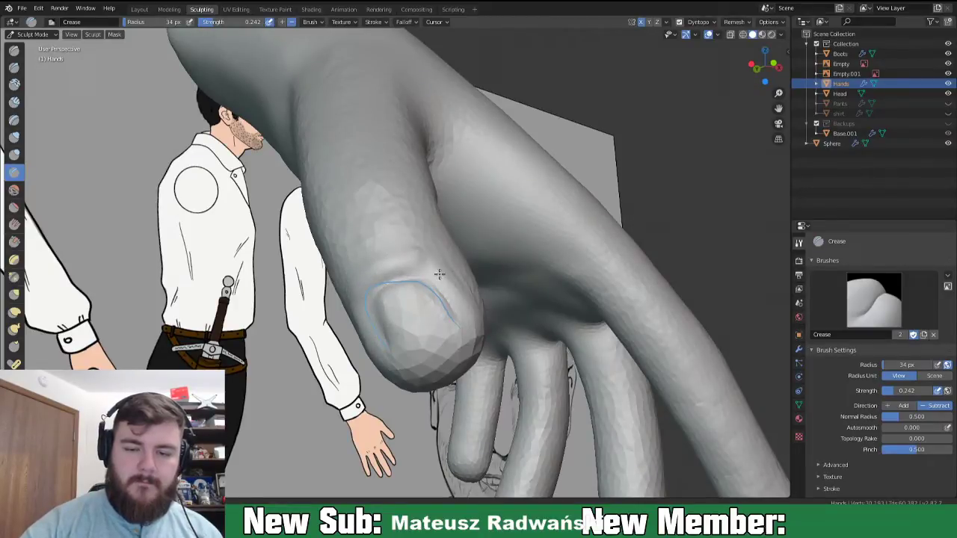
- Reshape the end and pad of the thumb with the Grab brush at 97 px radius
middle_drag(474, 352, 454, 388)
key(g)
drag(453, 389, 457, 387)
drag(453, 388, 462, 381)
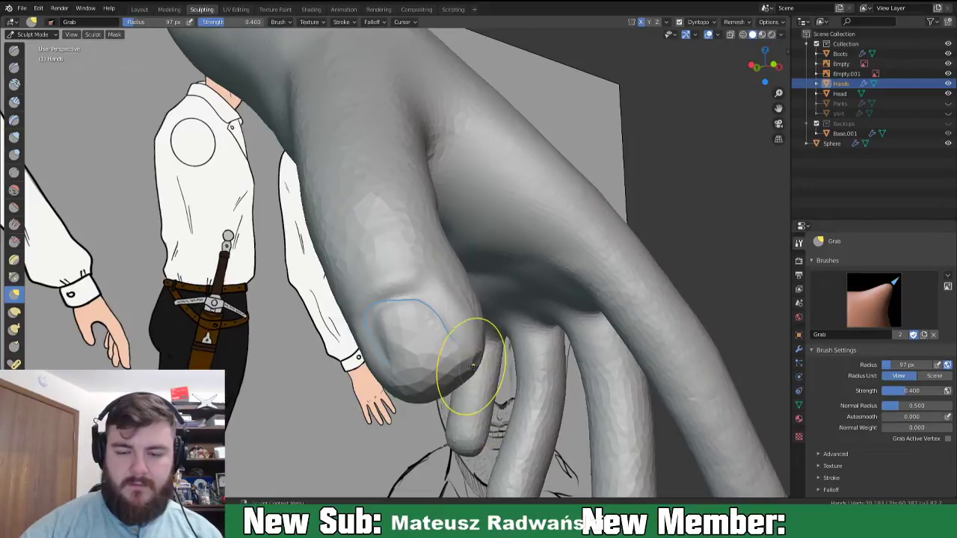
mouse_move(444, 387)
middle_down()
mouse_move(419, 398)
mouse_move(351, 396)
middle_up()
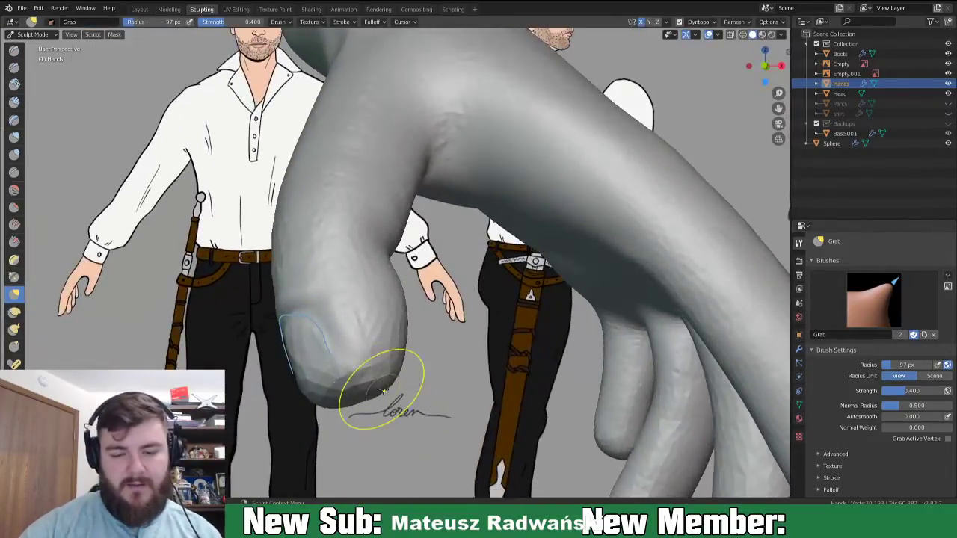
drag(381, 385, 353, 332)
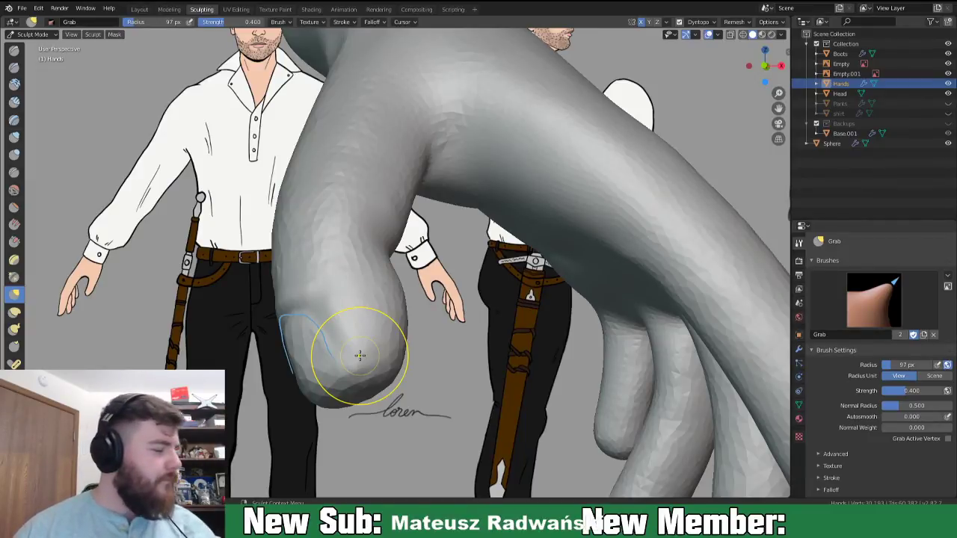
- Flatten the thumbnail surface and the skin just above it with the Scrape brush at 54 px radius
middle_drag(348, 342, 385, 380)
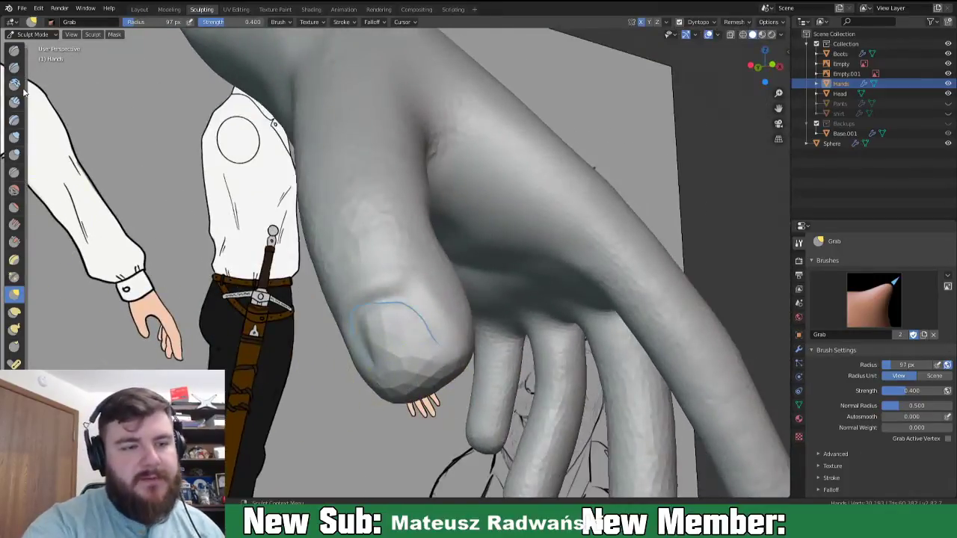
click(16, 243)
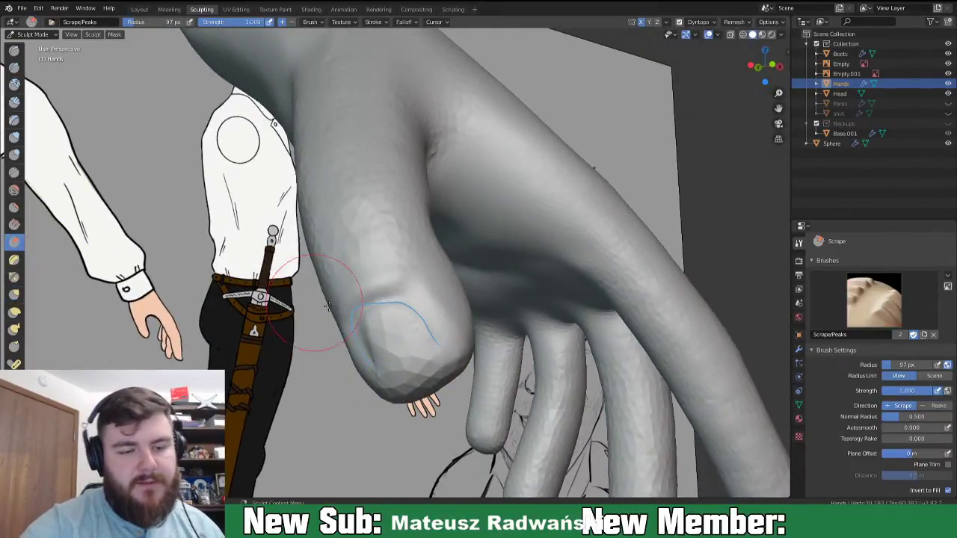
key(f)
click(384, 333)
mouse_move(384, 333)
middle_down()
mouse_move(406, 343)
mouse_move(419, 316)
mouse_move(397, 314)
middle_up()
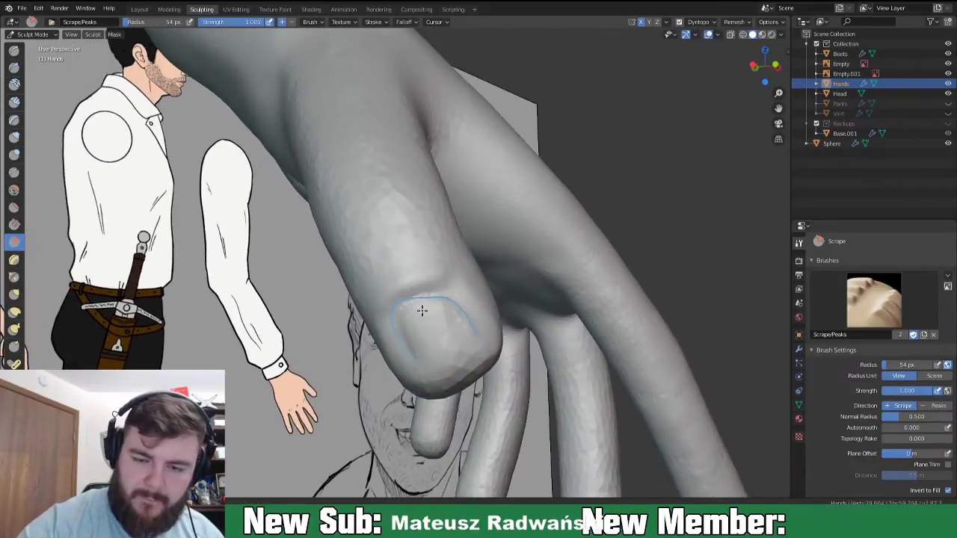
mouse_move(455, 357)
mouse_down()
mouse_move(406, 352)
mouse_move(468, 321)
mouse_move(445, 278)
mouse_up()
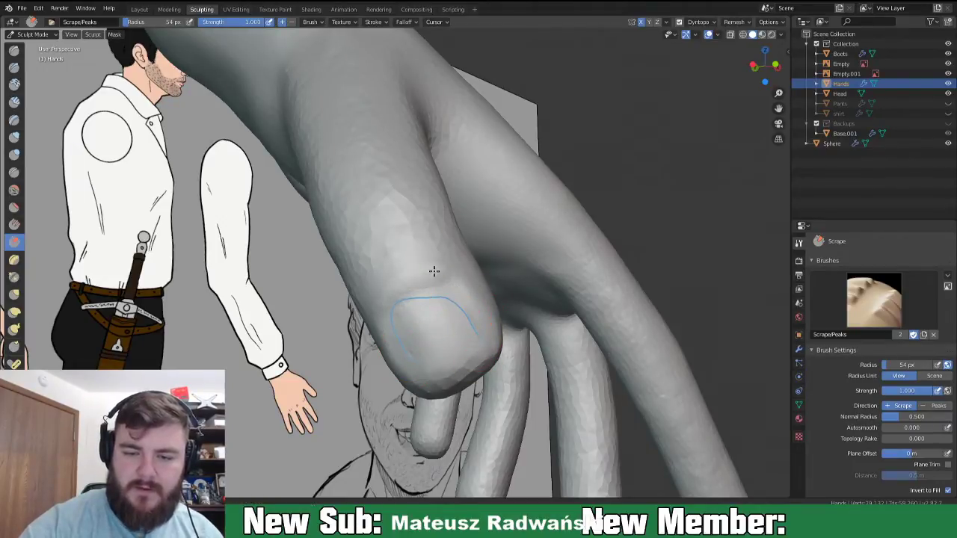
- Build up the thumbnail plate and the skin along its side with Clay Strips at 28 px radius, smoothing its surface
mouse_move(498, 385)
middle_down()
mouse_move(381, 348)
mouse_move(414, 347)
mouse_move(383, 376)
middle_up()
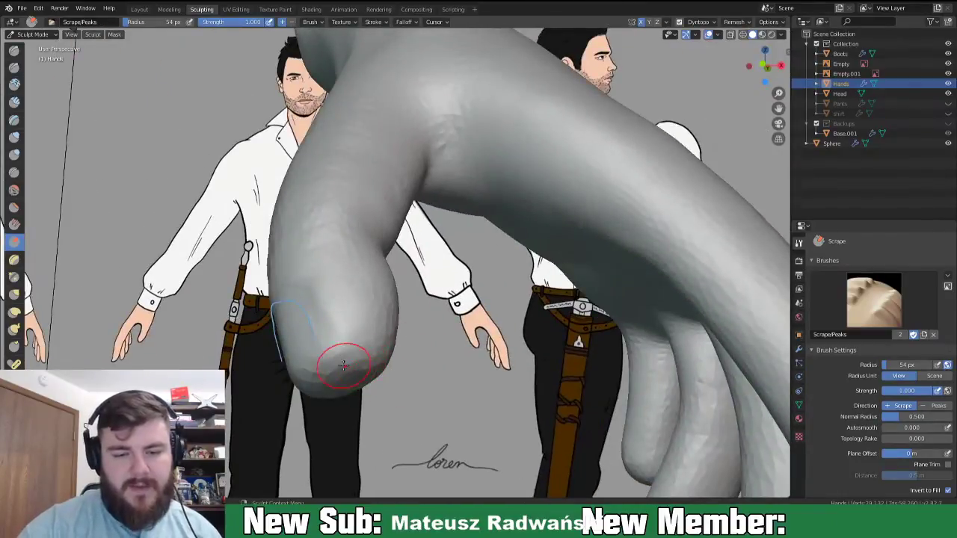
click(18, 104)
middle_drag(332, 321, 379, 317)
mouse_move(359, 319)
mouse_down()
mouse_move(347, 342)
mouse_move(314, 346)
mouse_move(373, 338)
mouse_move(343, 346)
mouse_move(360, 315)
mouse_up()
mouse_move(360, 315)
middle_down()
mouse_move(405, 344)
mouse_move(411, 325)
middle_up()
mouse_move(404, 364)
mouse_down()
mouse_move(407, 322)
mouse_move(430, 314)
mouse_move(449, 344)
mouse_up()
drag(385, 348, 389, 365)
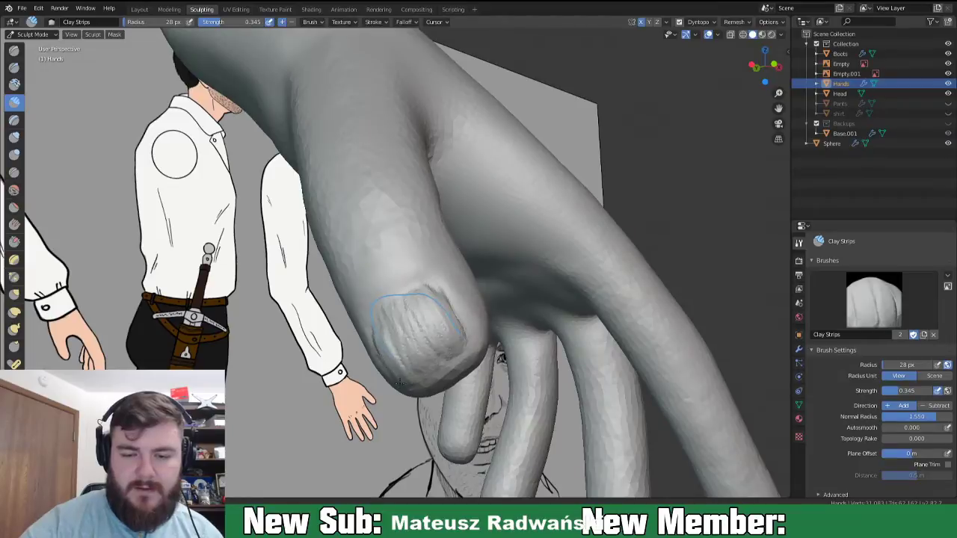
drag(389, 328, 403, 371)
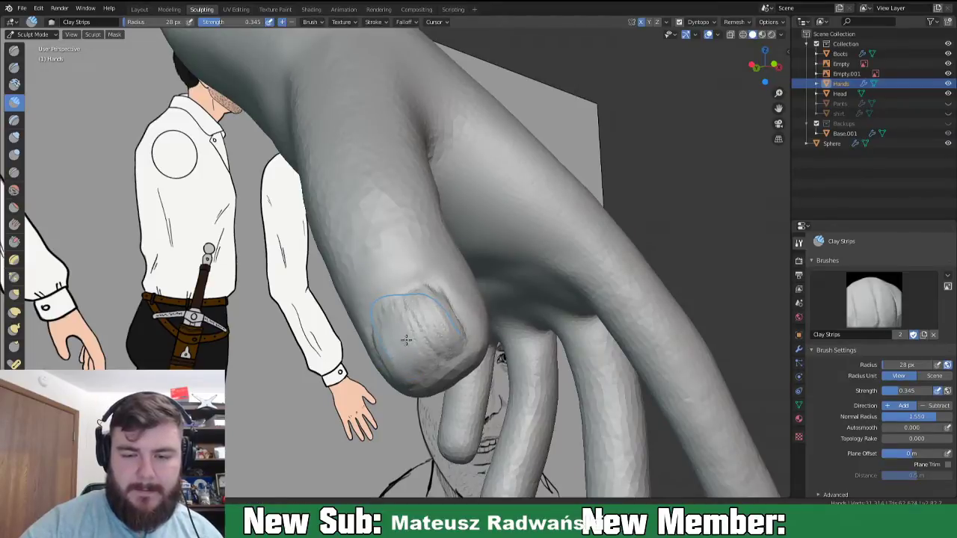
- Crease the groove beneath the thumbnail's free edge with the Crease brush at 28 px radius
middle_drag(470, 322, 352, 239)
key(shift+c)
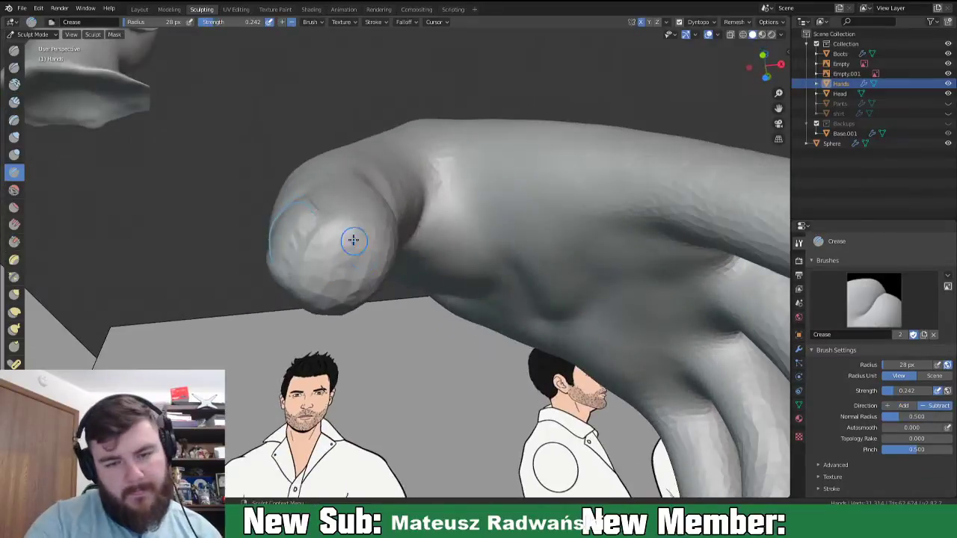
drag(300, 245, 316, 217)
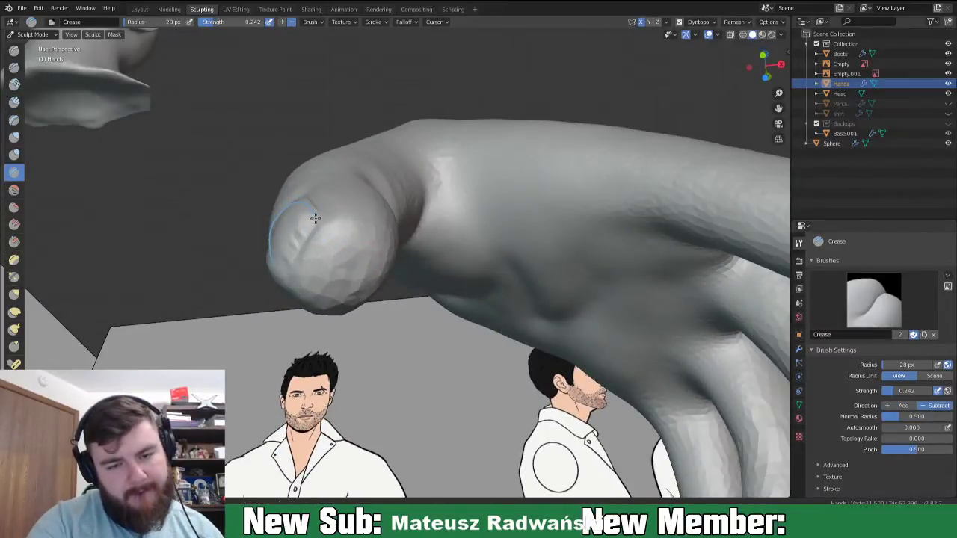
middle_drag(317, 258, 363, 299)
- Adjust the thumbnail's tip and side edges and the surrounding skin with the Grab brush at 90 px radius
key(g)
middle_drag(427, 374, 459, 350)
mouse_move(459, 350)
mouse_down()
mouse_move(448, 395)
mouse_move(421, 404)
mouse_move(482, 370)
mouse_up()
middle_drag(495, 359, 519, 337)
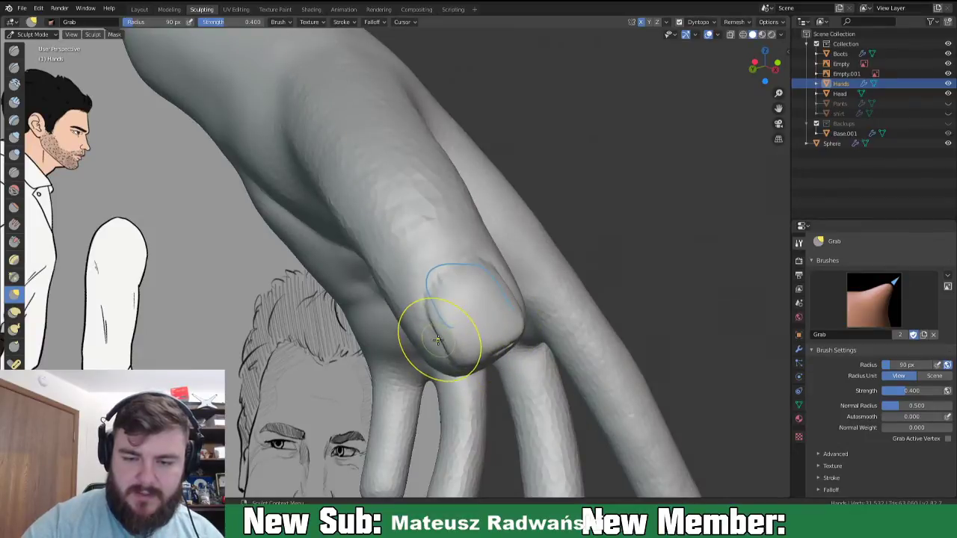
drag(433, 321, 452, 370)
drag(437, 290, 436, 282)
middle_drag(429, 314, 465, 295)
drag(409, 298, 420, 322)
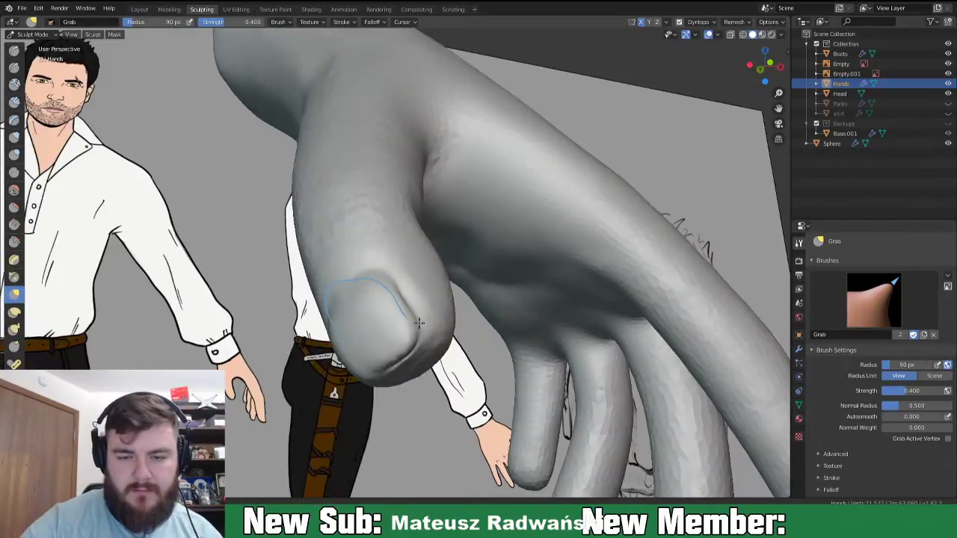
- Adjust the thumbnail's side edge with the Grab brush and deepen the groove under its free edge with the Crease brush at 41 px radius
drag(400, 275, 423, 317)
mouse_move(423, 346)
middle_down()
mouse_move(414, 306)
mouse_move(377, 304)
middle_up()
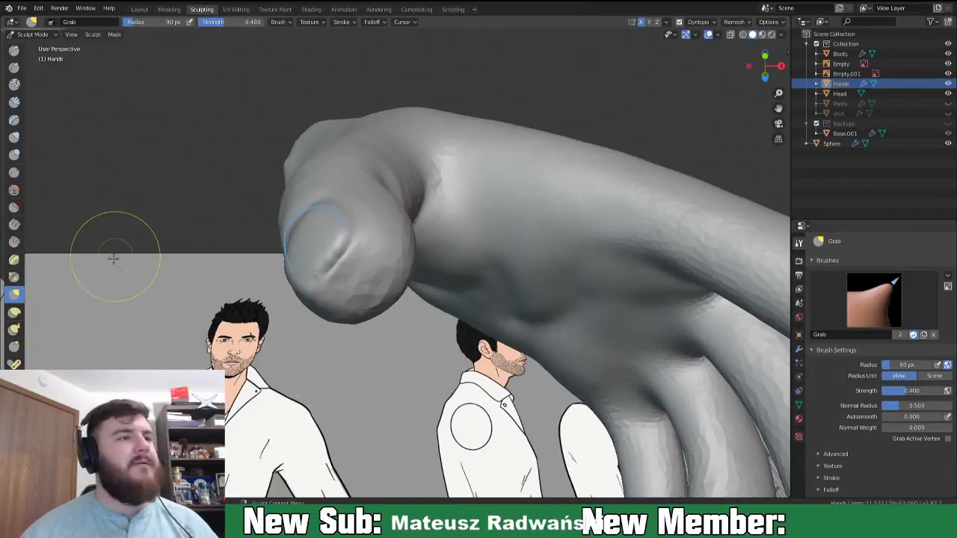
scroll(116, 260, up, 2)
scroll(210, 231, up, 2)
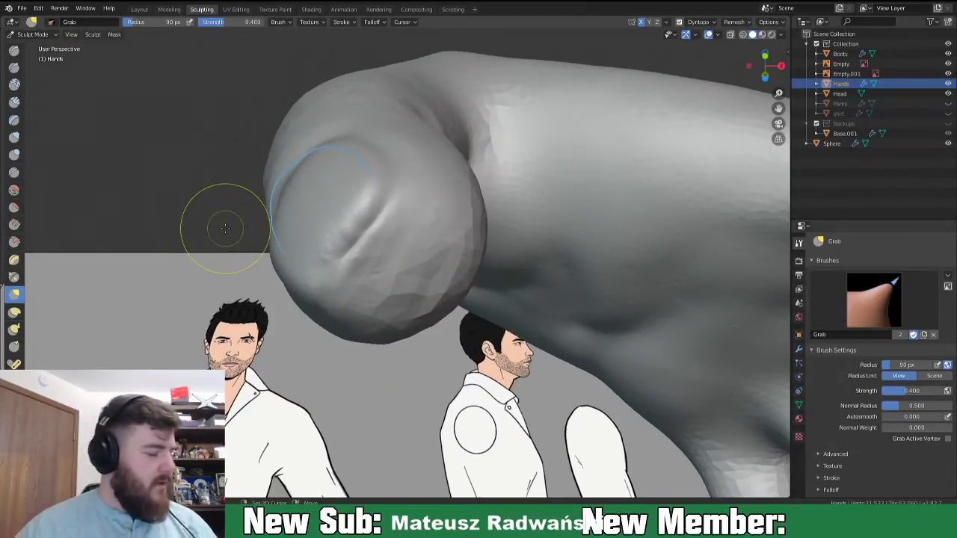
key(shift+c)
key(f)
click(354, 219)
drag(354, 223, 388, 200)
drag(347, 248, 355, 242)
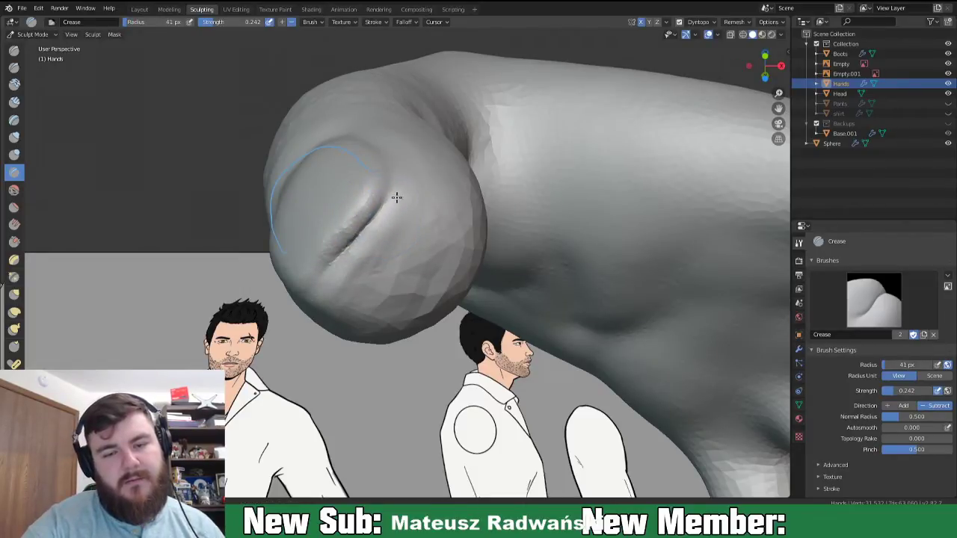
middle_drag(381, 216, 406, 203)
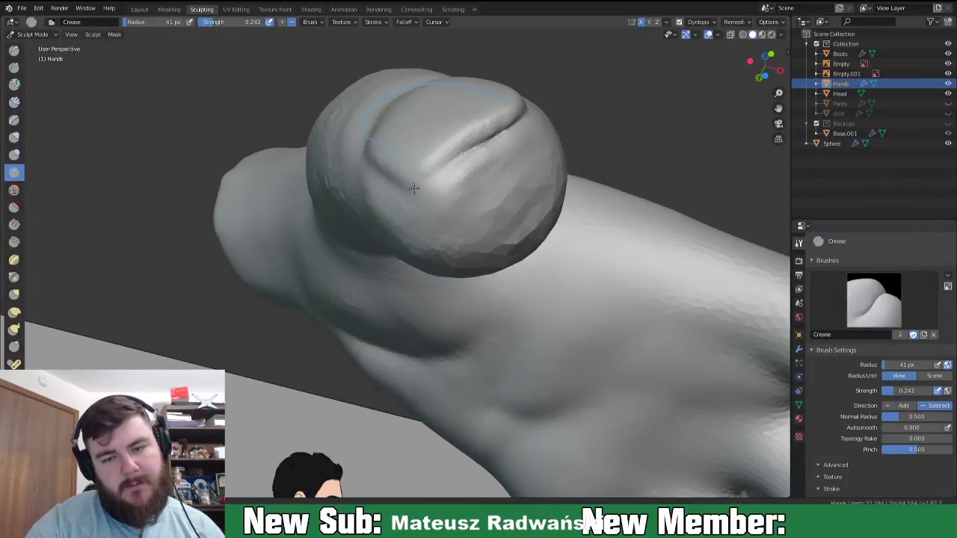
drag(445, 167, 531, 123)
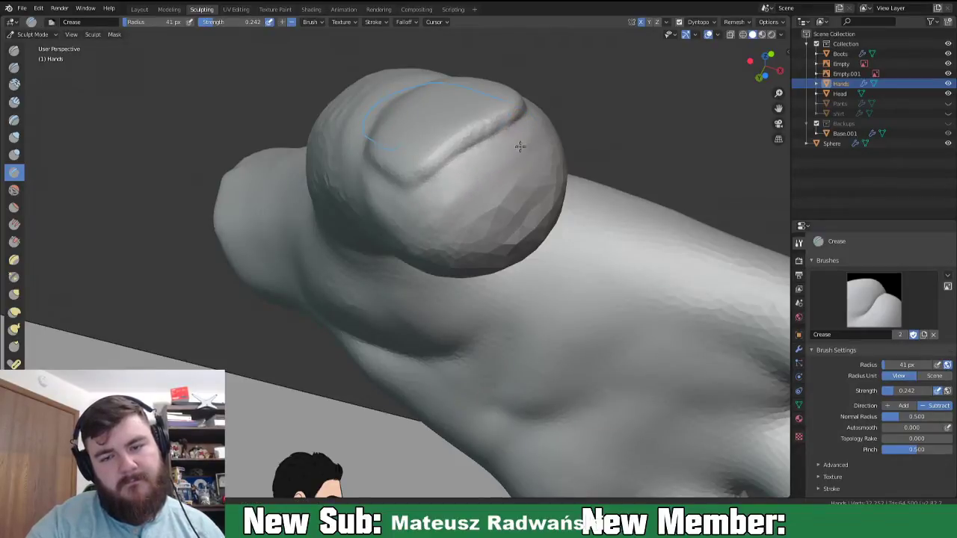
- Puff up the thumb's fleshy tip beneath the nail and the skin along its side with the Inflate brush at 67 px radius
key(i)
key(f)
click(500, 248)
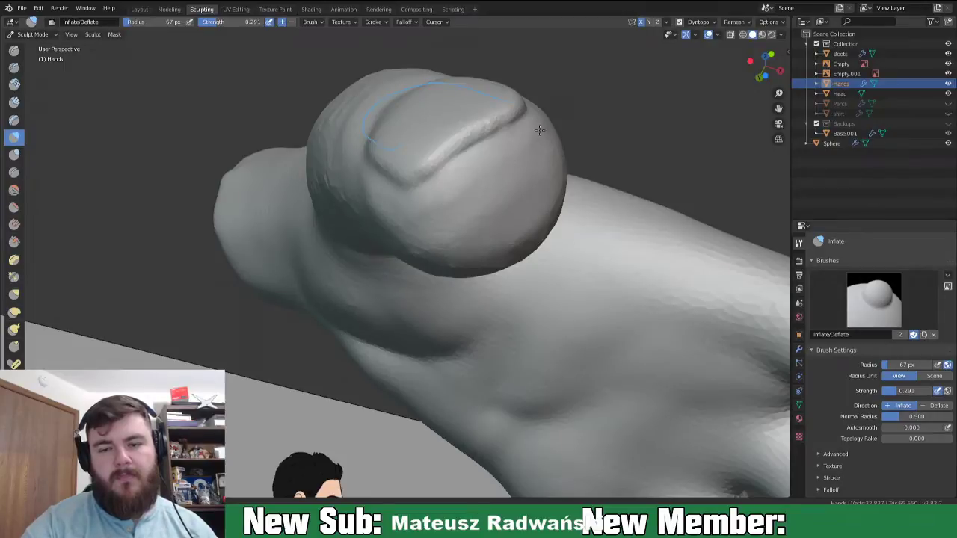
middle_drag(438, 240, 481, 258)
drag(457, 126, 438, 191)
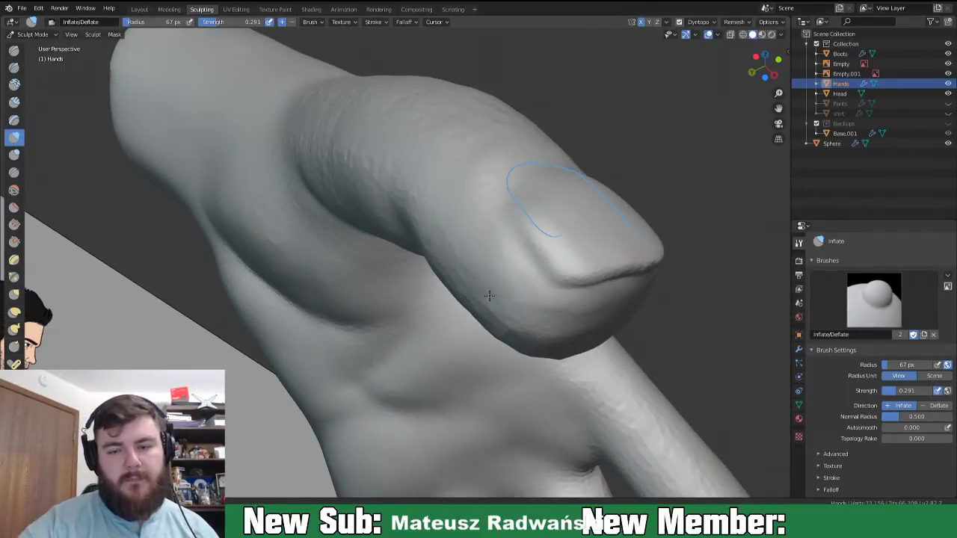
- Examine the thumb, its nail and the overall hand shape from several angles and distances
middle_drag(573, 333, 606, 317)
scroll(424, 340, down, 8)
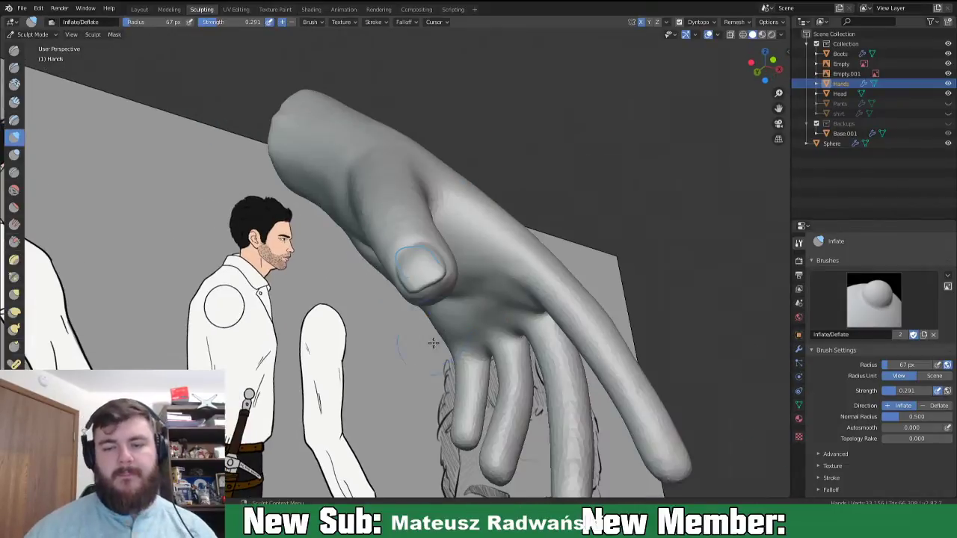
middle_drag(443, 334, 404, 329)
scroll(419, 322, up, 8)
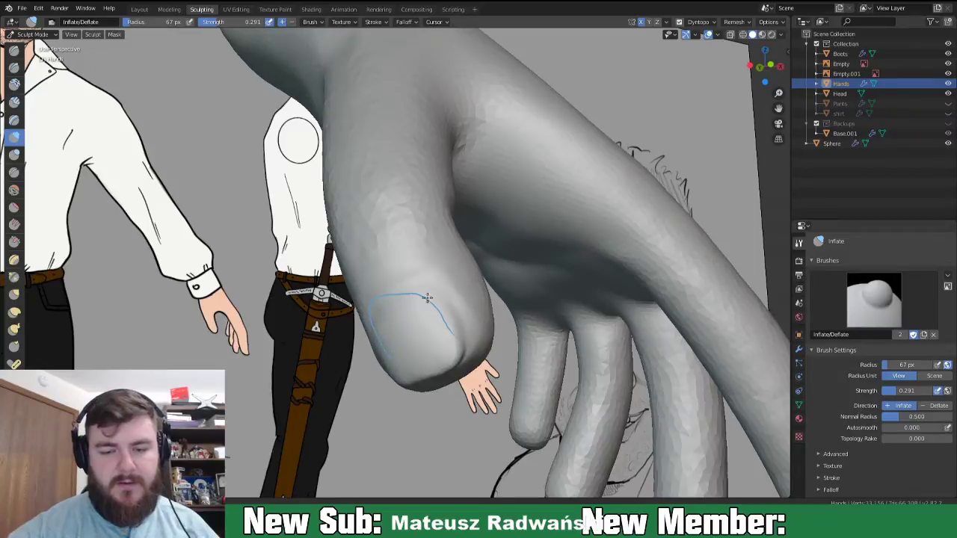
middle_drag(467, 300, 528, 322)
mouse_move(589, 373)
middle_down()
mouse_move(586, 338)
mouse_move(611, 315)
mouse_move(620, 351)
mouse_move(628, 331)
mouse_move(601, 373)
mouse_move(583, 324)
mouse_move(587, 363)
mouse_move(573, 324)
mouse_move(559, 351)
mouse_move(583, 284)
middle_up()
mouse_move(470, 324)
middle_down()
mouse_move(272, 207)
mouse_move(142, 146)
middle_up()
mouse_move(438, 235)
middle_down()
mouse_move(459, 267)
mouse_move(563, 283)
middle_up()
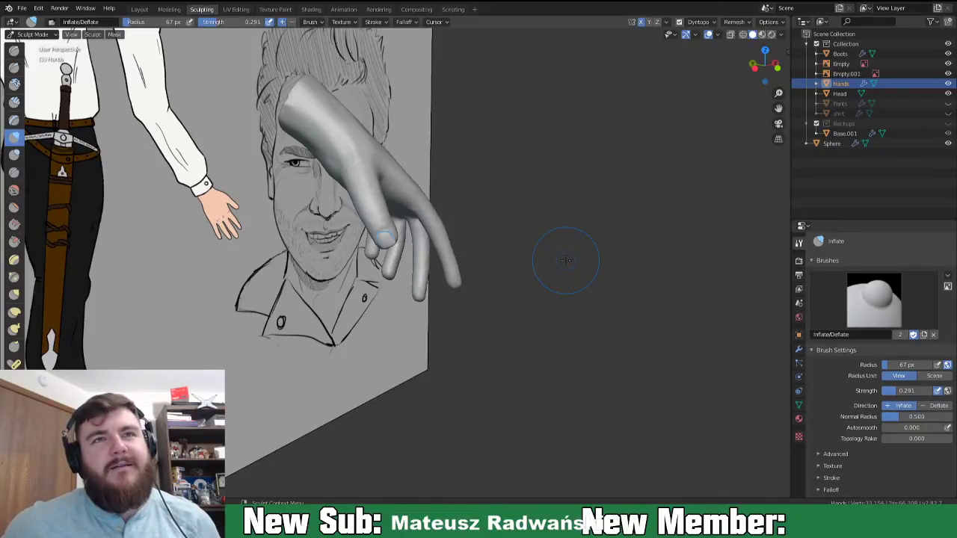
mouse_move(578, 269)
middle_down()
mouse_move(609, 323)
mouse_move(495, 258)
mouse_move(523, 299)
mouse_move(496, 336)
mouse_move(408, 209)
mouse_move(459, 256)
mouse_move(432, 273)
middle_up()
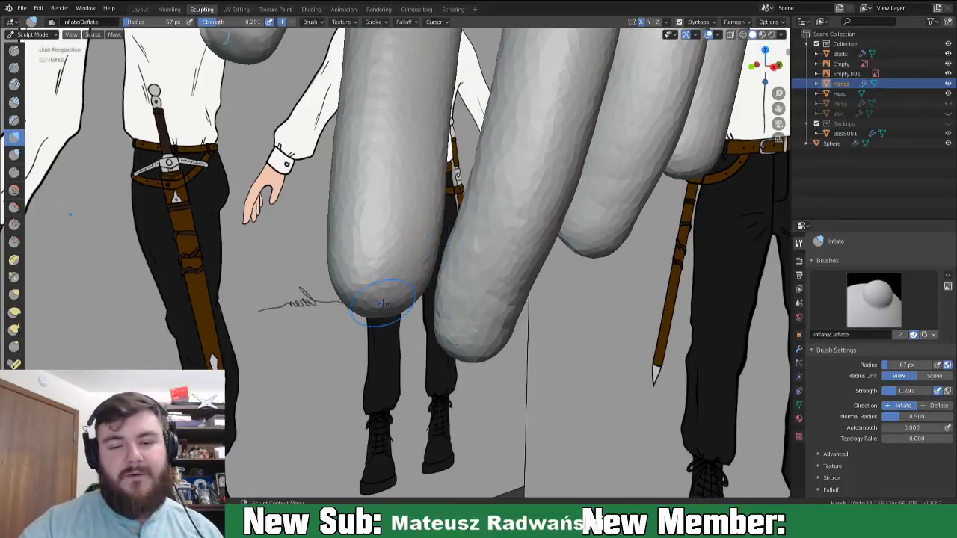
- Draw a curved annotation outlining the nail on the index fingertip
mouse_move(355, 229)
mouse_down()
mouse_move(427, 218)
mouse_move(439, 306)
mouse_up()
middle_drag(439, 307, 416, 314)
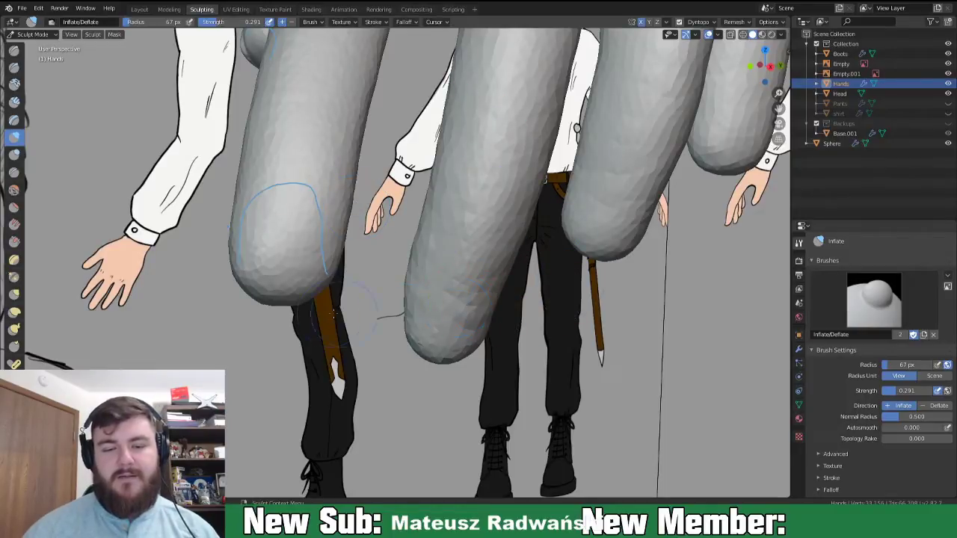
middle_drag(387, 317, 362, 315)
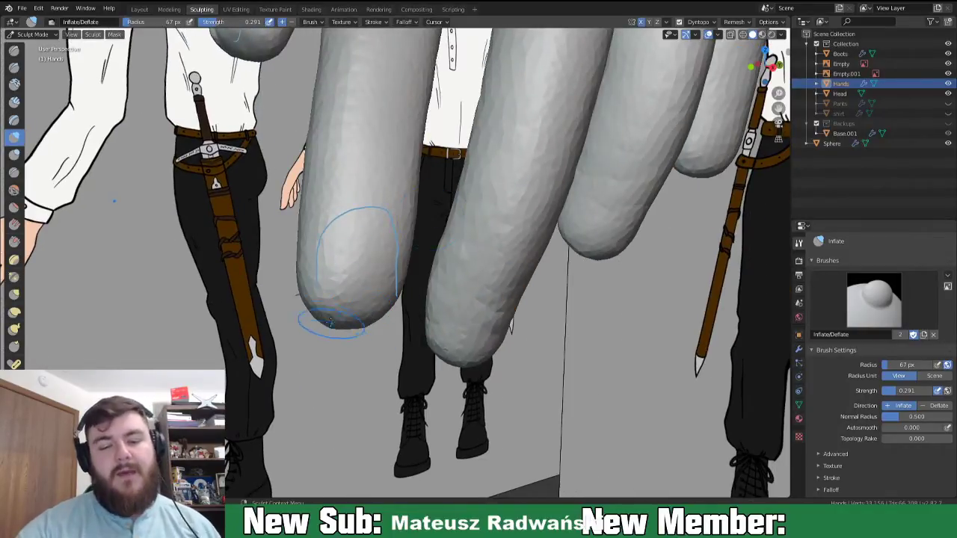
- Build up the index nail plate inside its outline and the skin around it with Clay Strips at 41 px radius
key(c)
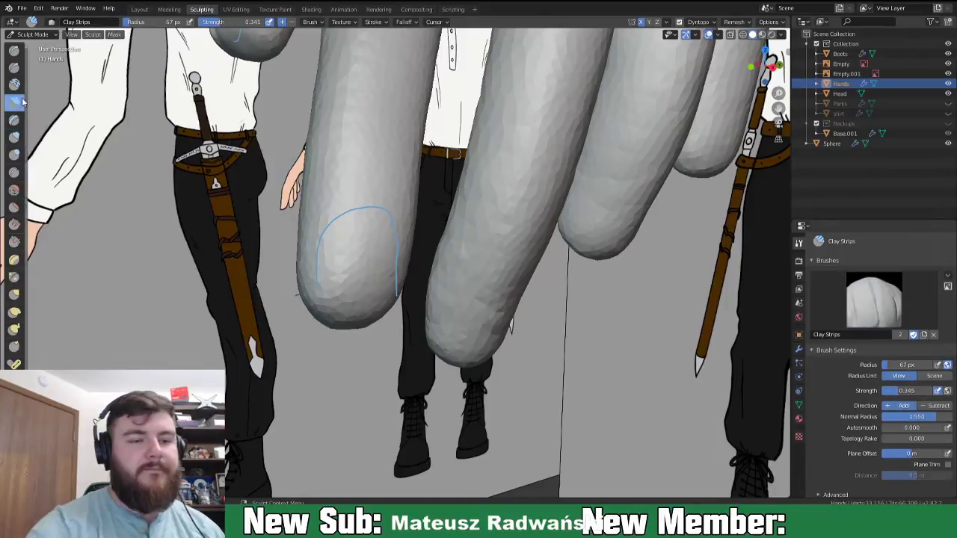
key(f)
click(337, 260)
mouse_move(332, 256)
mouse_down()
mouse_move(329, 242)
mouse_move(363, 272)
mouse_move(378, 241)
mouse_move(389, 245)
mouse_up()
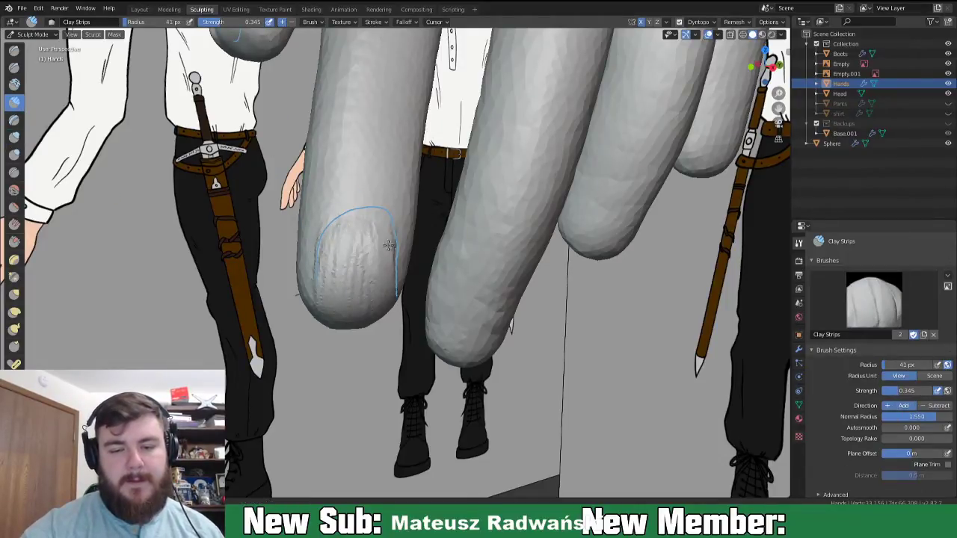
mouse_move(371, 312)
mouse_down()
mouse_move(351, 254)
mouse_move(329, 269)
mouse_move(348, 226)
mouse_move(380, 275)
mouse_up()
drag(338, 211, 342, 200)
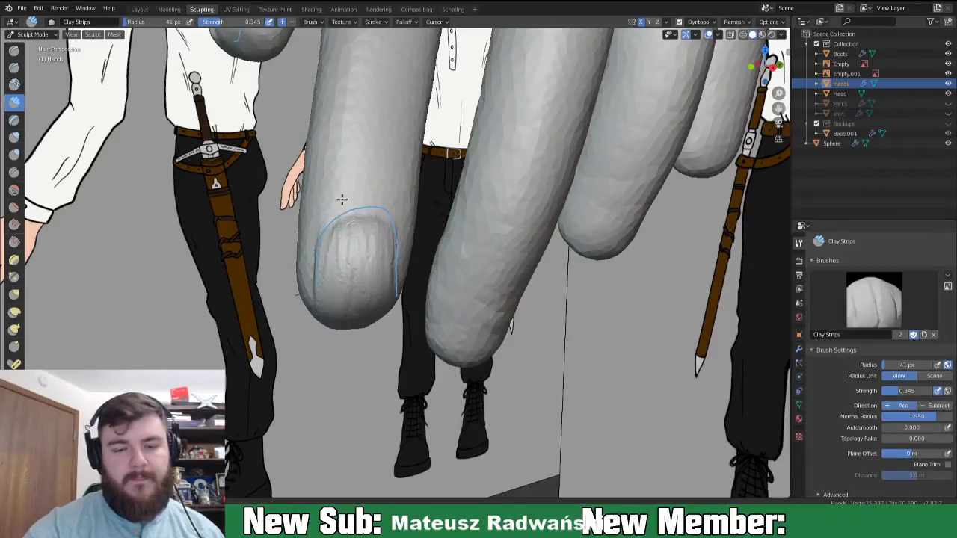
drag(309, 235, 300, 300)
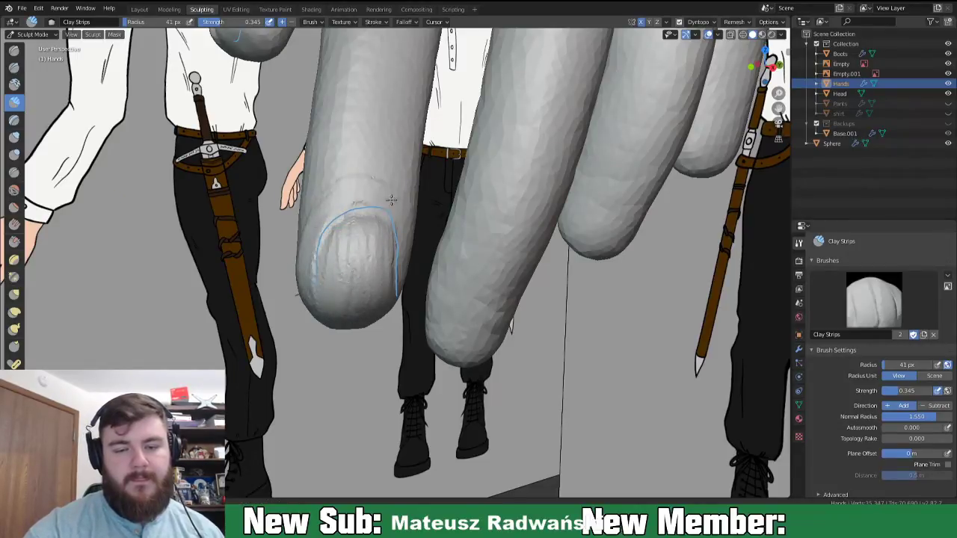
middle_drag(366, 207, 288, 183)
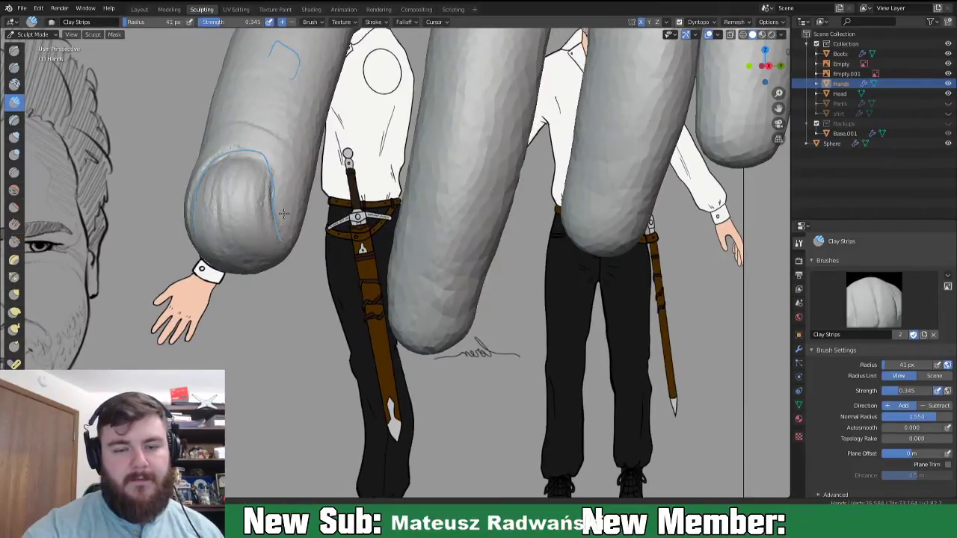
- Crease the index nail's side border with the Crease brush at 24 px radius, and smooth the surrounding skin at 47 px radius
key(shift+c)
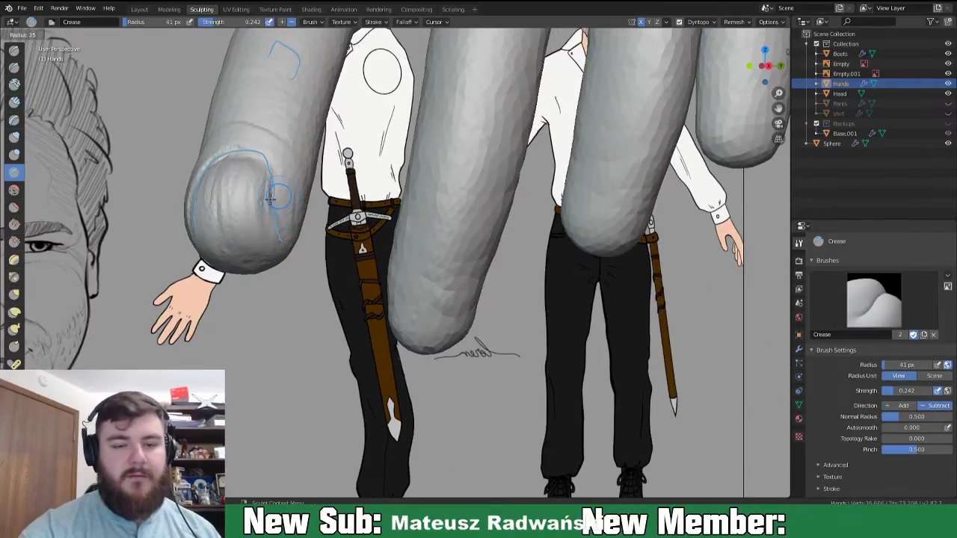
drag(276, 181, 279, 221)
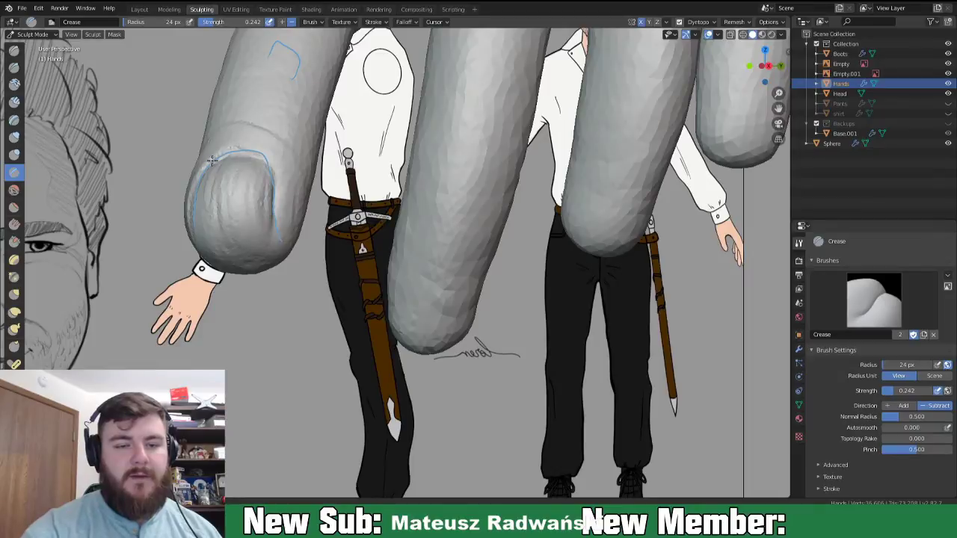
middle_drag(267, 172, 448, 174)
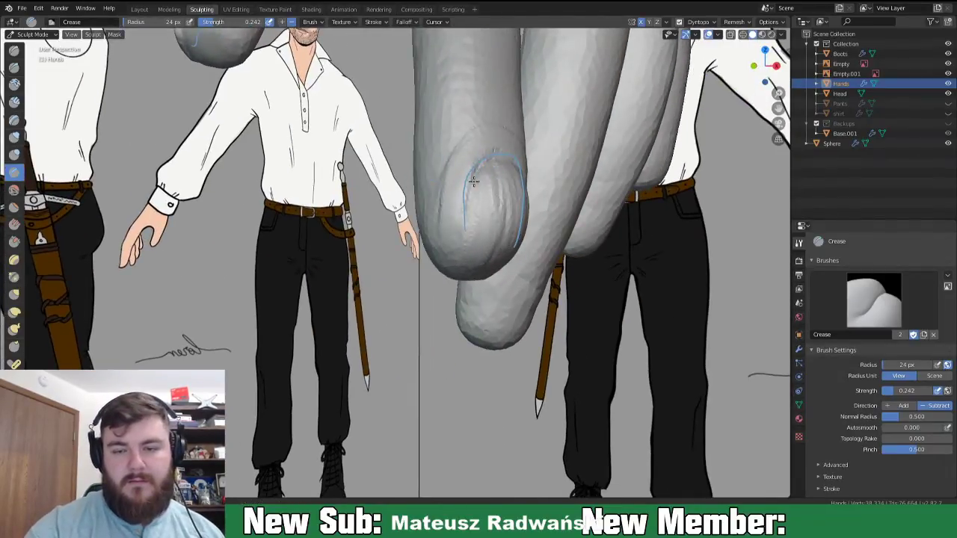
key(f)
click(461, 163)
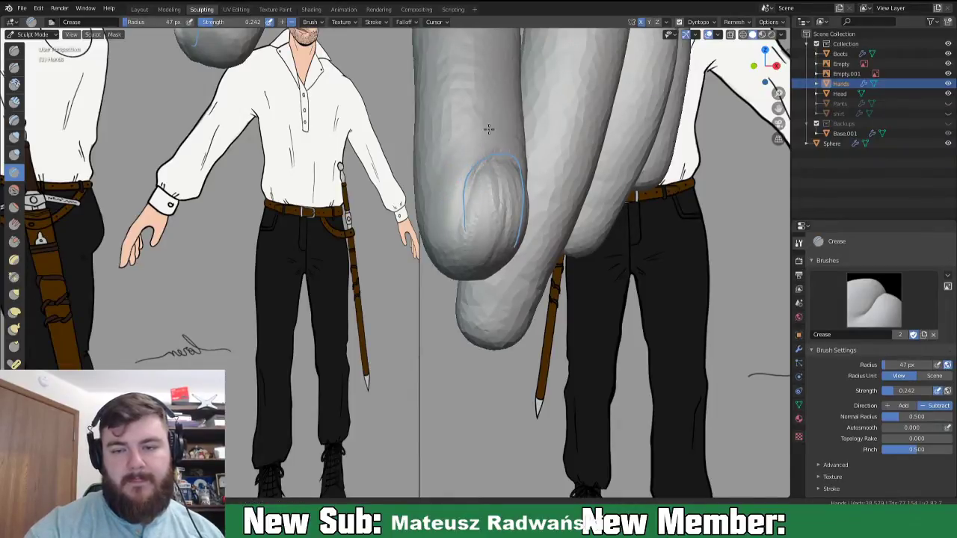
middle_drag(545, 169, 396, 185)
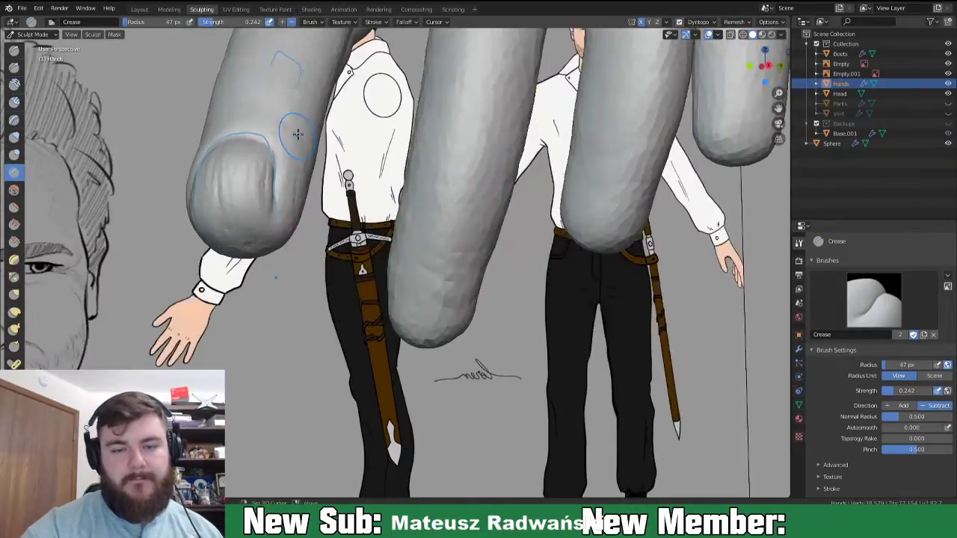
mouse_move(298, 207)
middle_down()
mouse_move(302, 177)
mouse_move(308, 201)
middle_up()
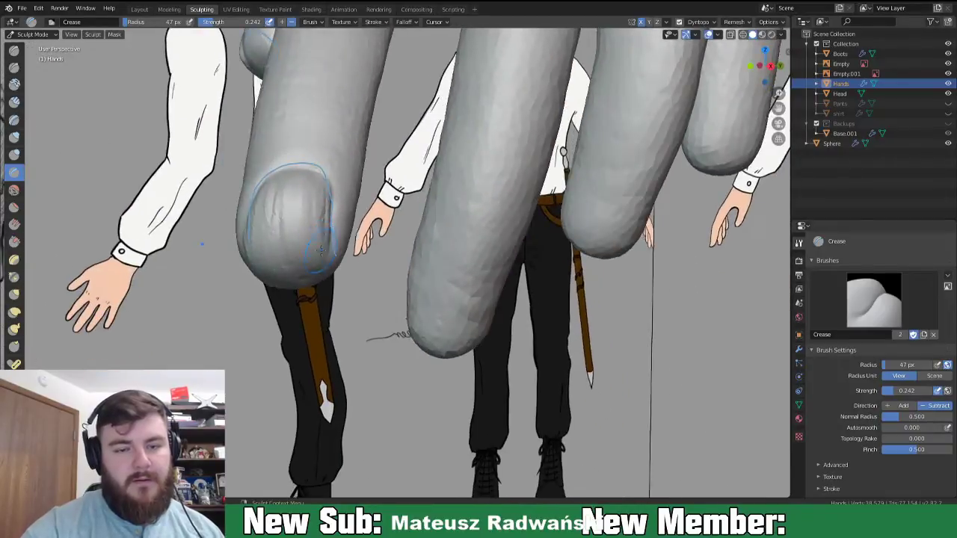
- Reshape the index nail's tip with the Grab brush at 66 px radius and smooth the nail plate's surface
key(g)
key(f)
click(323, 257)
middle_drag(318, 254, 330, 265)
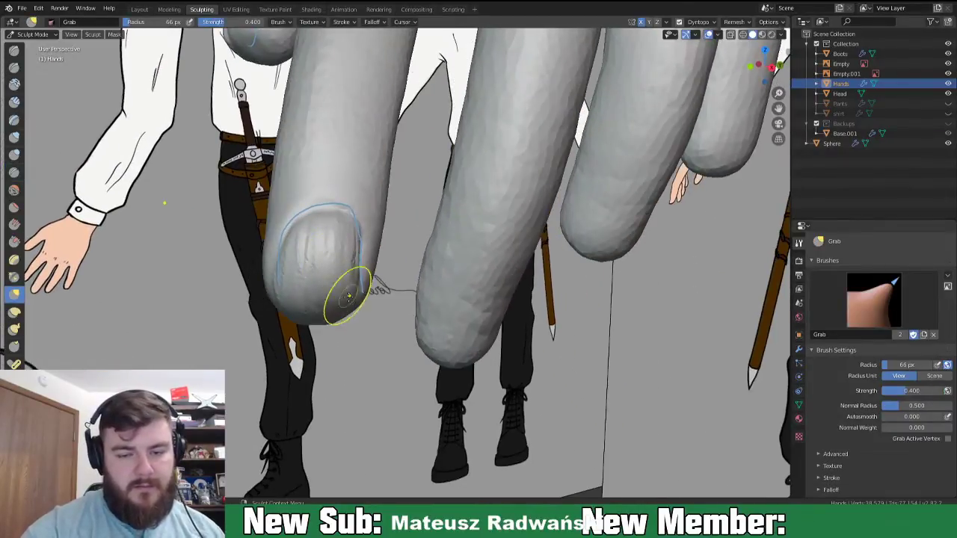
mouse_move(327, 303)
mouse_down()
mouse_move(318, 313)
mouse_move(316, 305)
mouse_up()
mouse_move(315, 304)
mouse_down()
mouse_move(298, 302)
mouse_move(329, 307)
mouse_up()
shift+drag(341, 230, 331, 231)
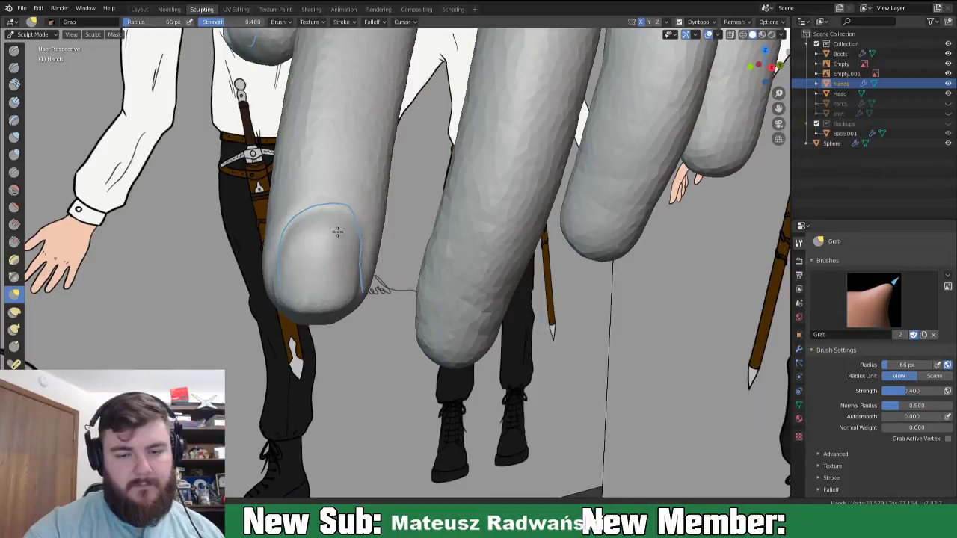
shift+drag(327, 275, 331, 221)
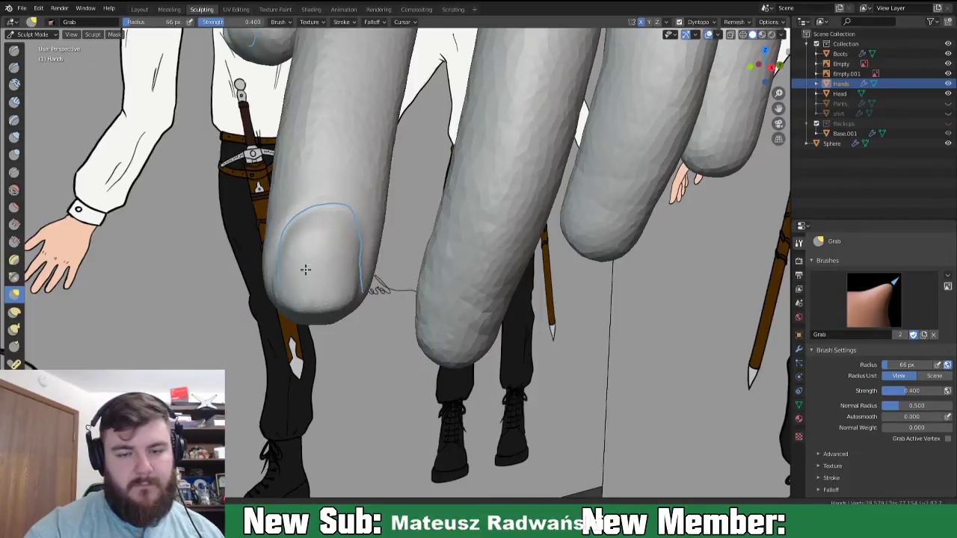
- Crease the groove beneath the index nail's free edge with the Crease brush at 46 px radius
mouse_move(434, 329)
middle_down()
mouse_move(399, 294)
mouse_move(352, 291)
mouse_move(452, 256)
middle_up()
scroll(226, 149, up, 2)
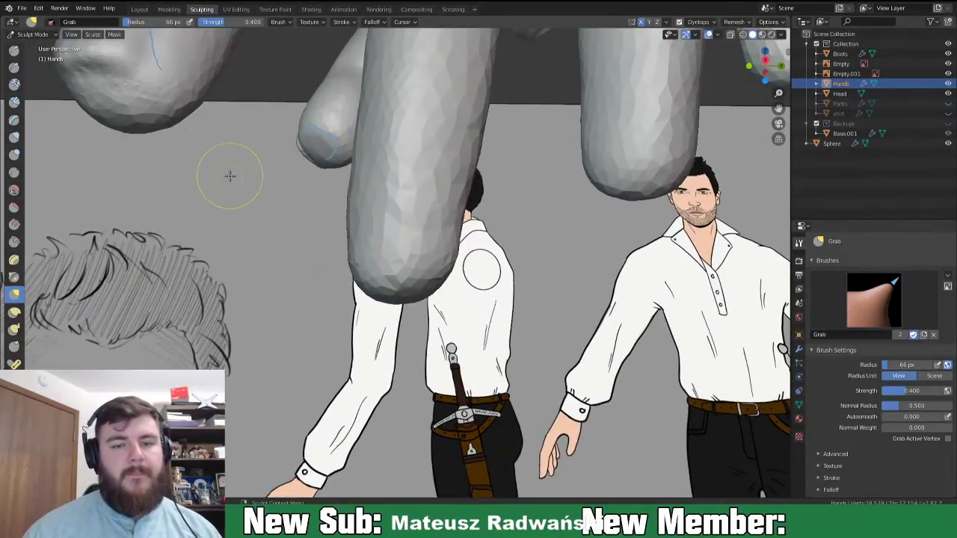
scroll(232, 179, up, 4)
mouse_move(427, 311)
middle_down()
mouse_move(455, 288)
mouse_move(479, 292)
mouse_move(480, 192)
mouse_move(442, 352)
mouse_move(459, 288)
mouse_move(441, 316)
middle_up()
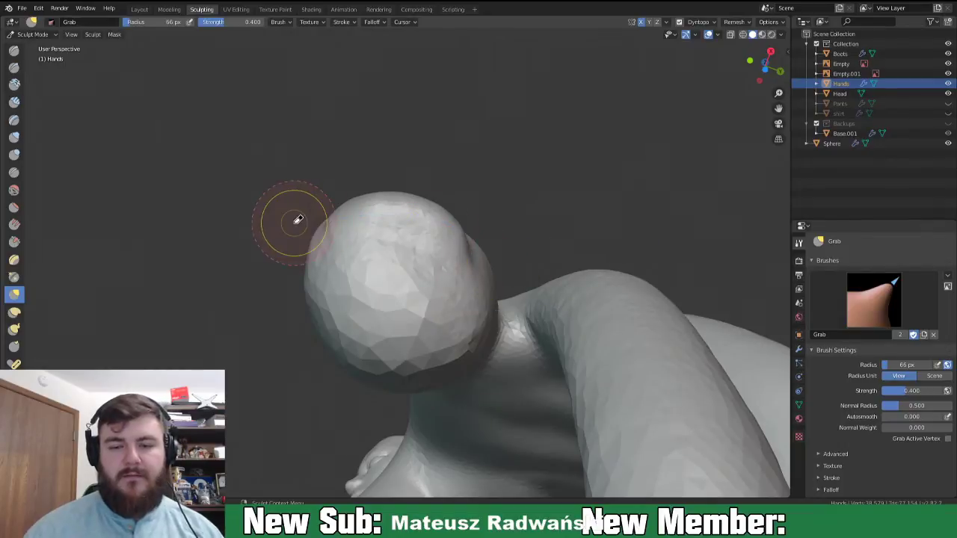
key(shift+c)
middle_drag(453, 249, 454, 273)
key(f)
click(459, 282)
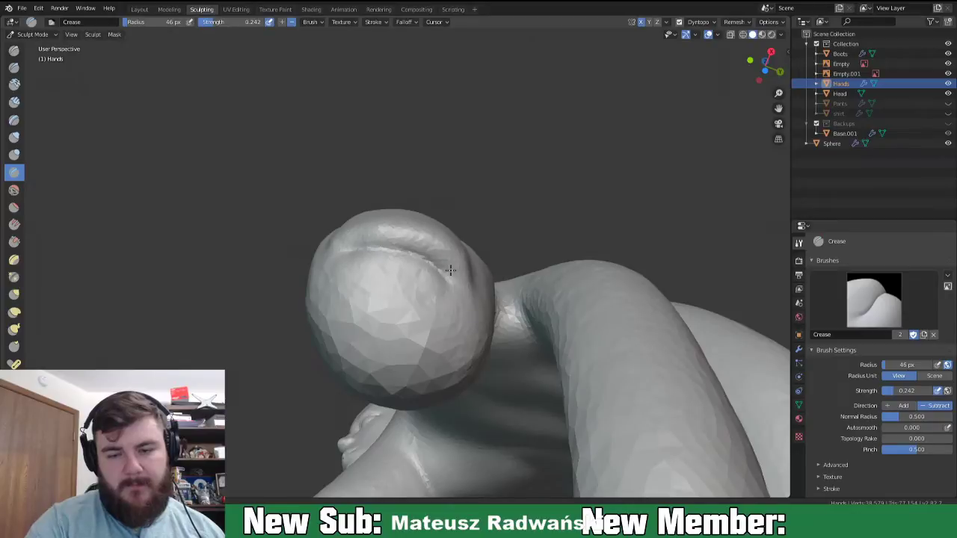
- Deepen the creases at the index nail's corners and along its side folds, keeping the 46 px Crease brush
middle_drag(460, 281, 424, 348)
drag(409, 360, 435, 333)
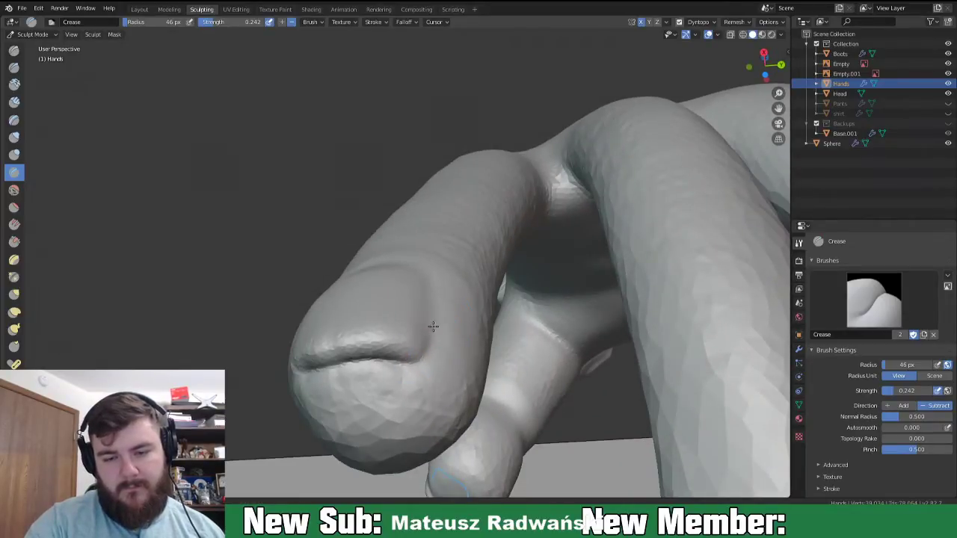
drag(432, 354, 438, 352)
middle_drag(438, 352, 442, 389)
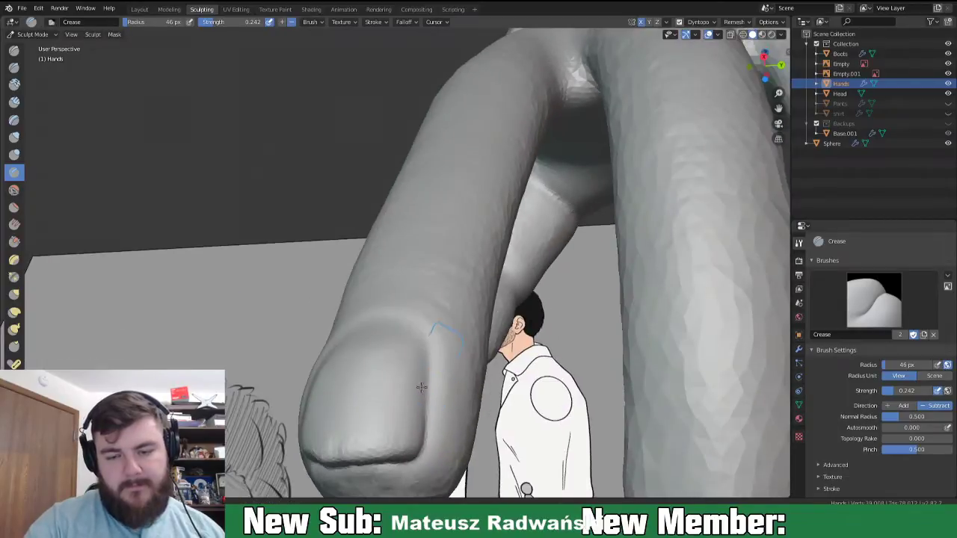
mouse_move(428, 432)
middle_down()
mouse_move(451, 442)
mouse_move(404, 443)
mouse_move(397, 419)
middle_up()
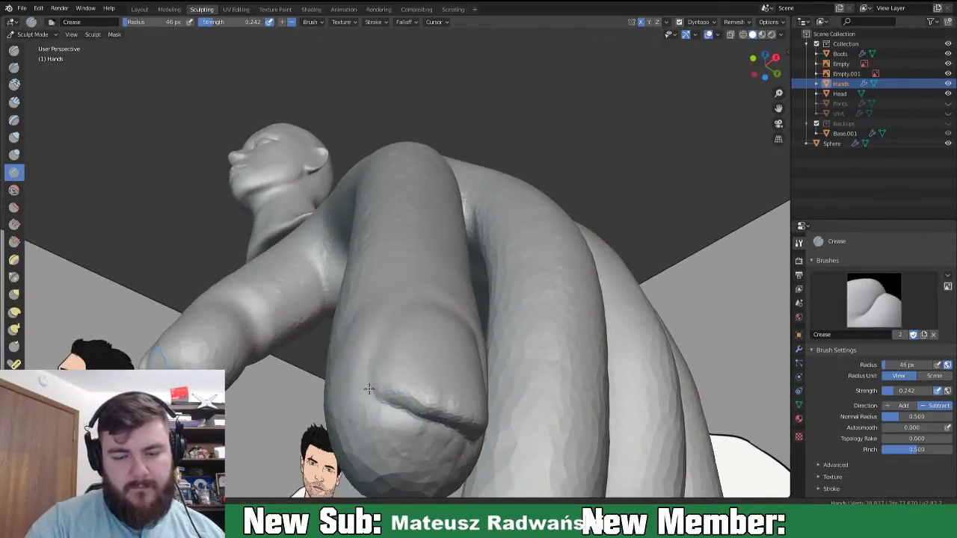
mouse_move(391, 346)
middle_down()
mouse_move(374, 406)
mouse_move(411, 345)
middle_up()
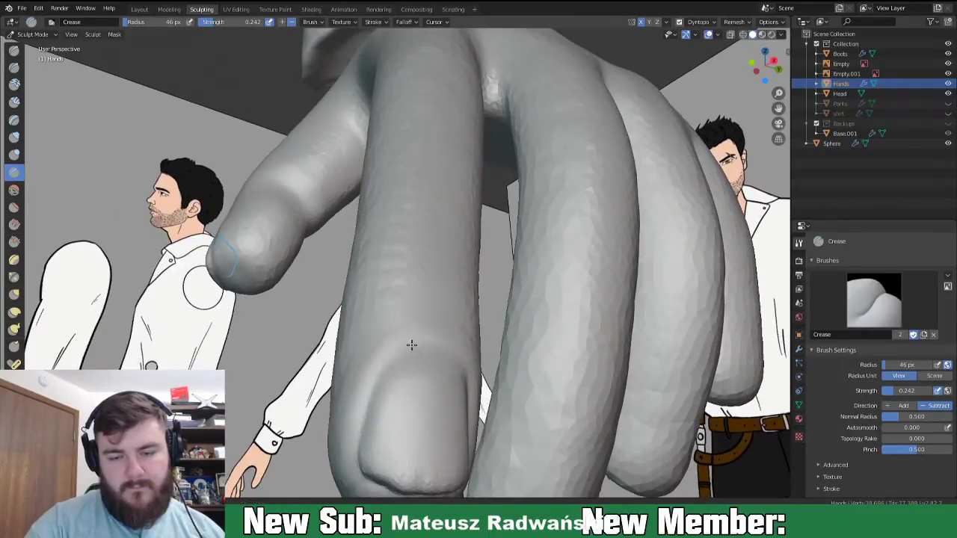
- Flatten the index nail's surface along its side with the Scrape brush at 46 px radius
click(14, 242)
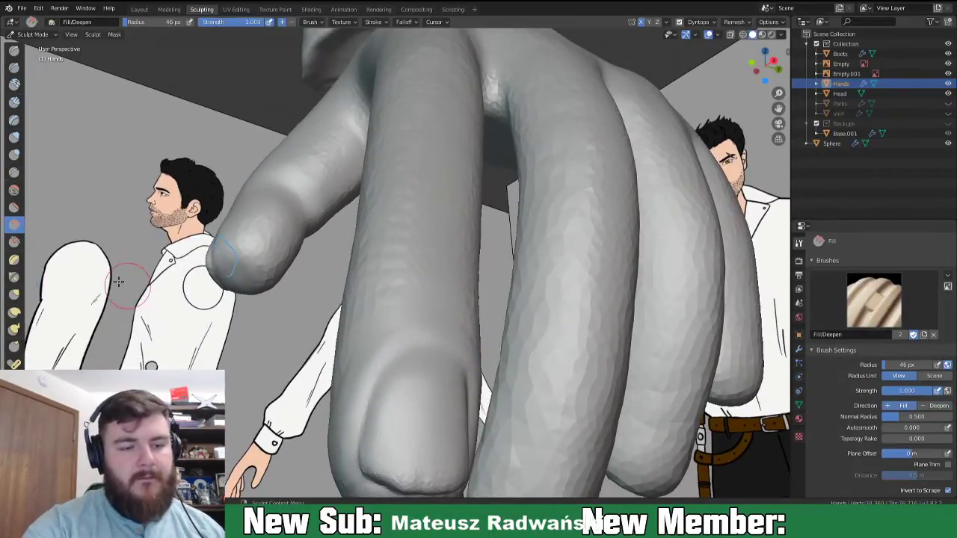
click(15, 242)
middle_drag(366, 381, 403, 314)
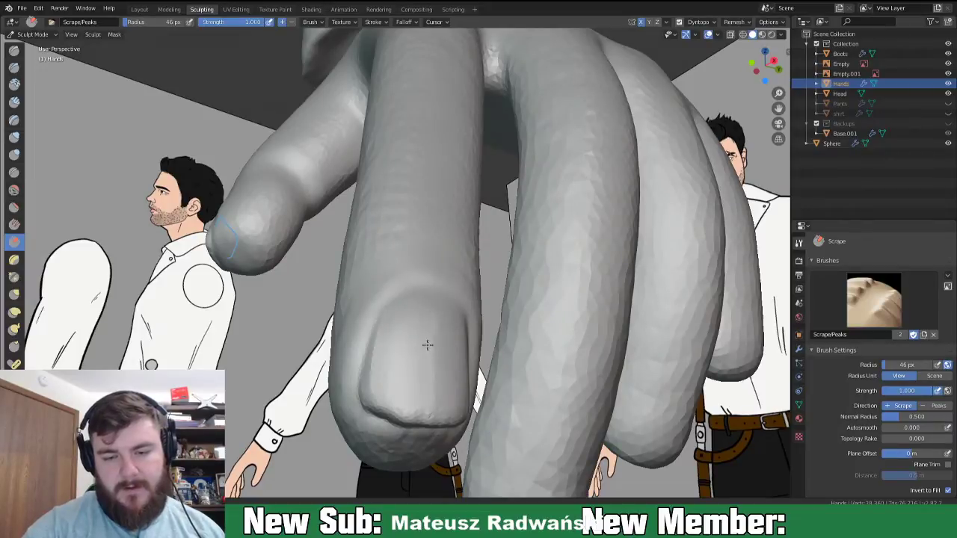
drag(463, 373, 462, 402)
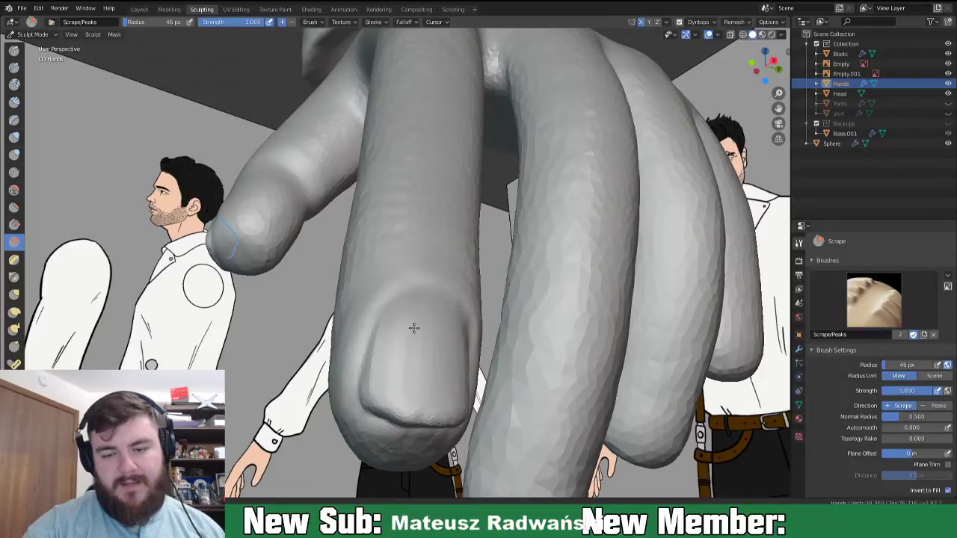
- Flatten and smooth the index fingernail surface with the Scrape brush at a 46 px radius and full strength
drag(380, 362, 385, 318)
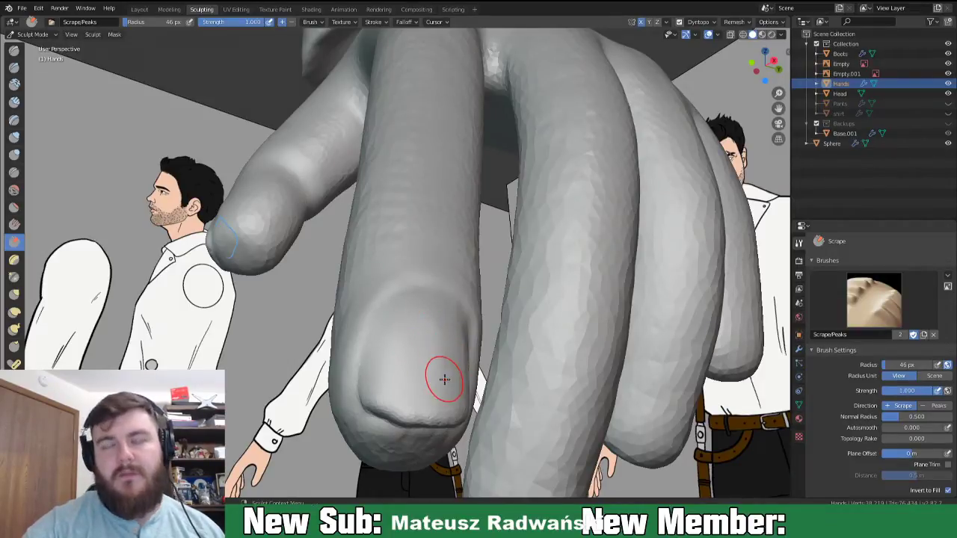
middle_drag(482, 415, 432, 381)
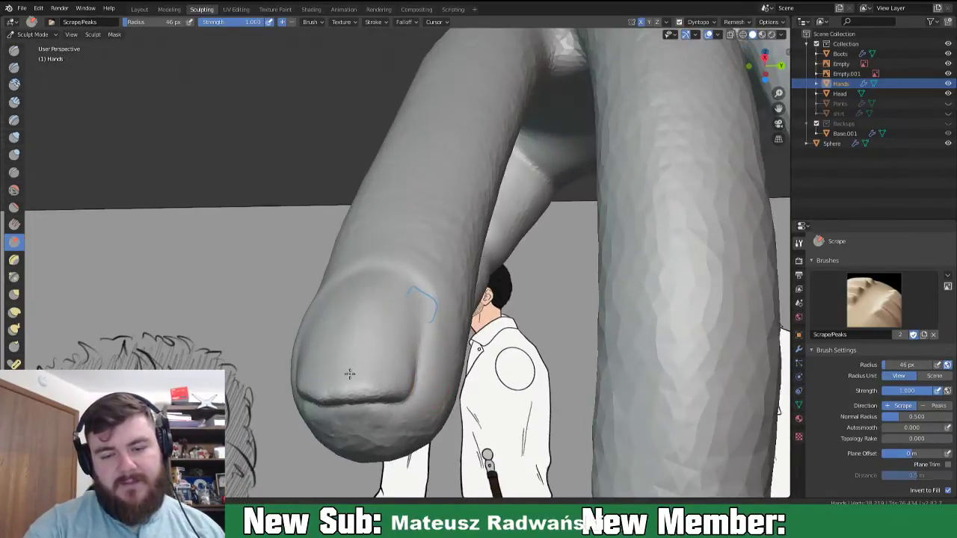
middle_drag(308, 355, 429, 361)
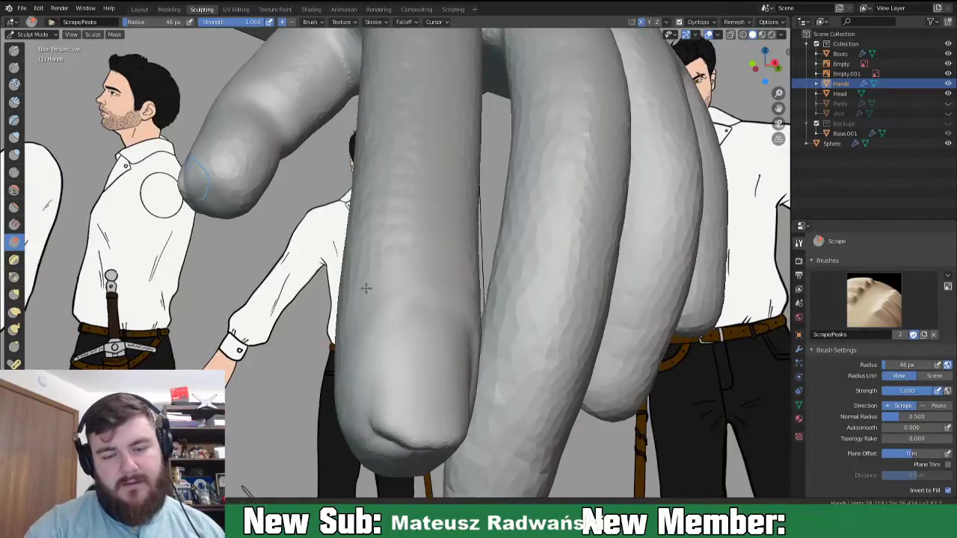
middle_drag(401, 312, 425, 305)
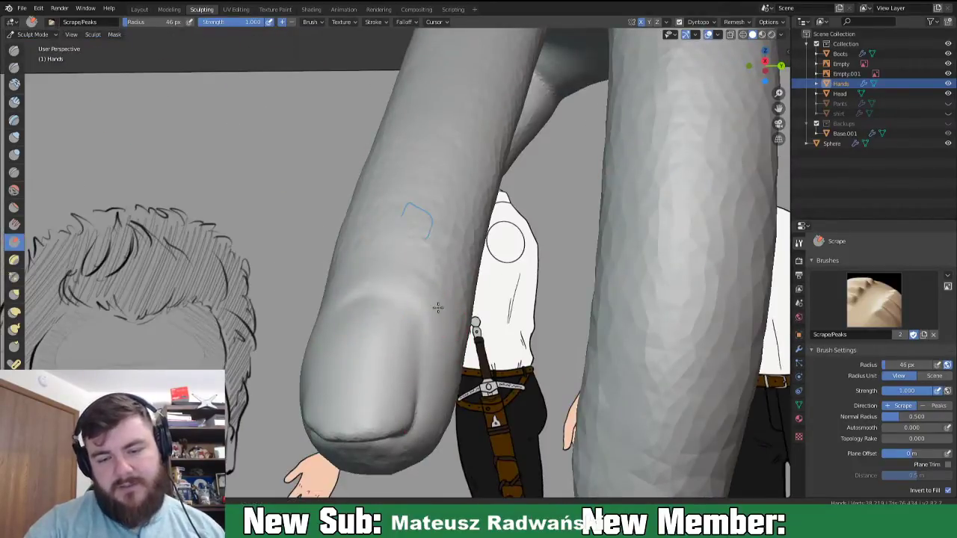
middle_drag(449, 367, 419, 320)
mouse_move(324, 314)
middle_down()
mouse_move(396, 253)
mouse_move(421, 272)
mouse_move(406, 269)
mouse_move(403, 318)
mouse_move(427, 381)
middle_up()
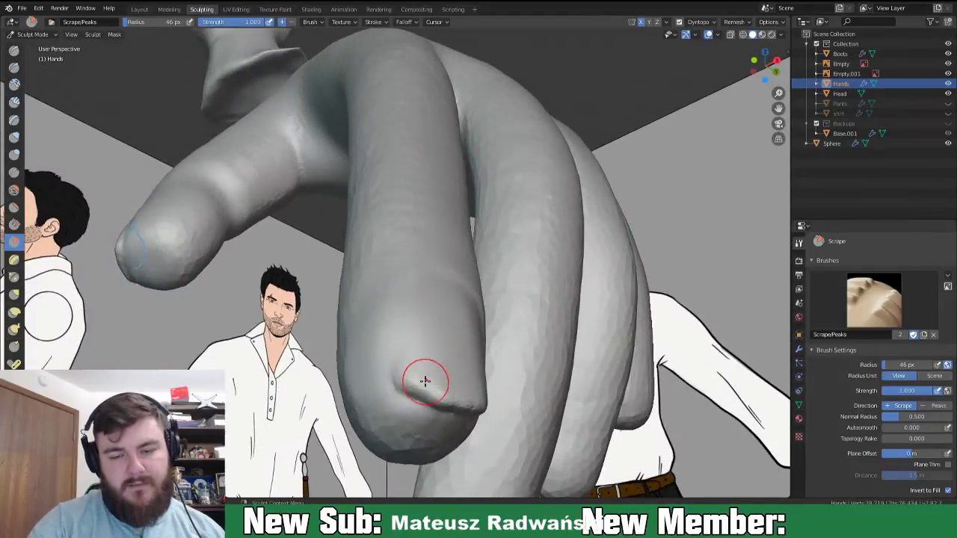
- Sharpen the groove along the side of the index fingernail with the Crease brush at a 28 px radius
key(shift+c)
key(f)
click(399, 373)
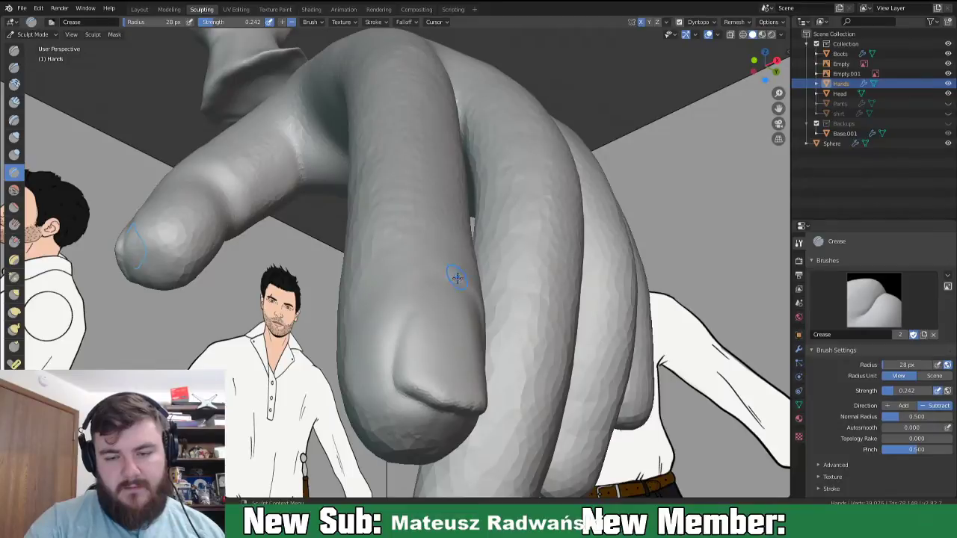
middle_drag(455, 274, 432, 327)
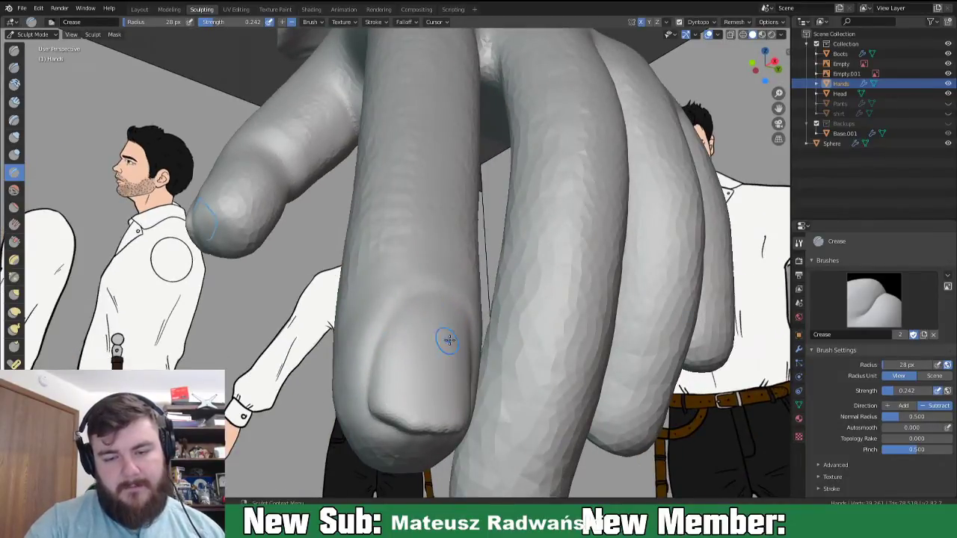
middle_drag(441, 341, 423, 340)
- Adjust the shape of the index and middle fingers using the Elastic Deform brush at a 159 px radius
mouse_move(388, 77)
ctrl+middle_down()
mouse_move(399, 374)
mouse_move(441, 336)
mouse_move(413, 307)
mouse_move(354, 285)
mouse_move(500, 309)
mouse_move(386, 299)
mouse_move(331, 278)
mouse_move(355, 293)
mouse_move(417, 183)
ctrl+middle_up()
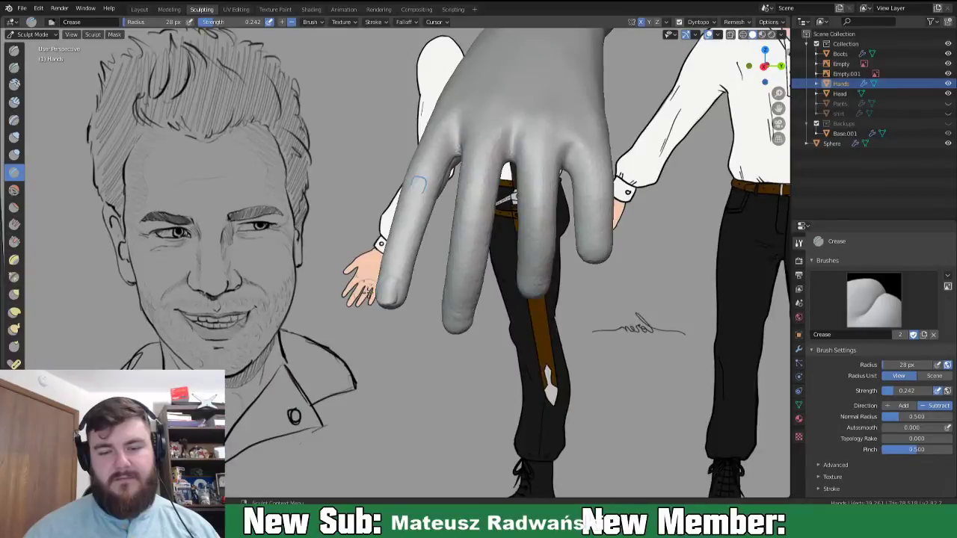
middle_drag(372, 294, 380, 293)
key(g)
key(f)
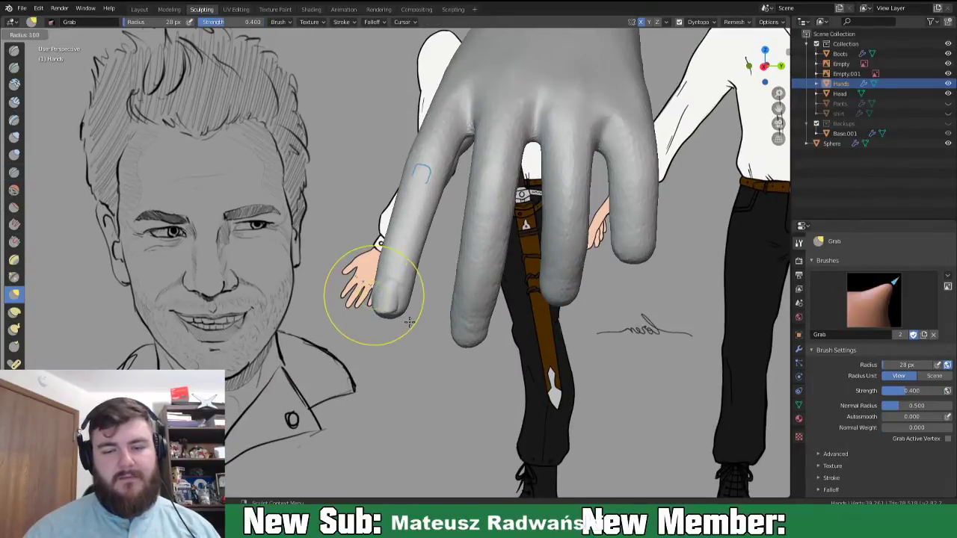
click(410, 323)
click(14, 312)
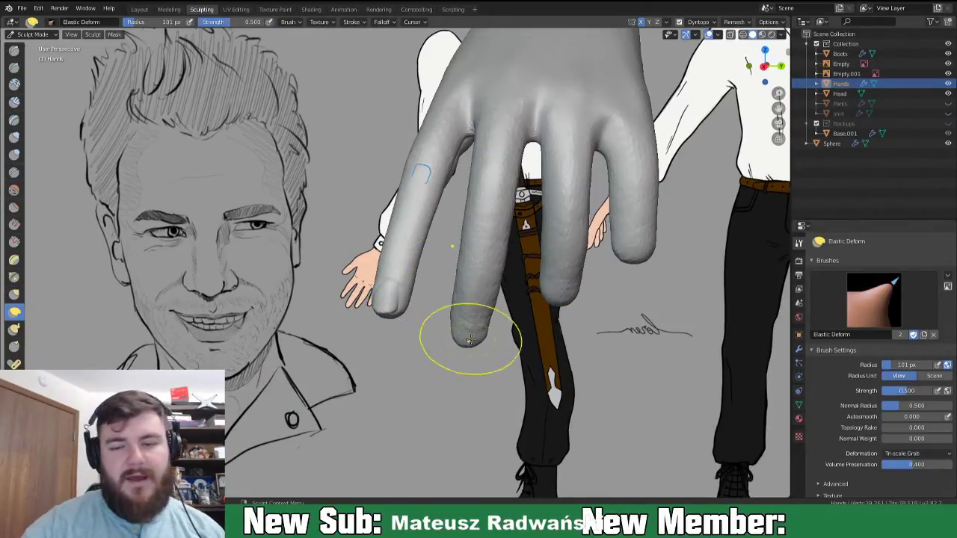
key(f)
click(516, 327)
mouse_move(362, 283)
middle_down()
mouse_move(389, 301)
mouse_move(391, 289)
middle_up()
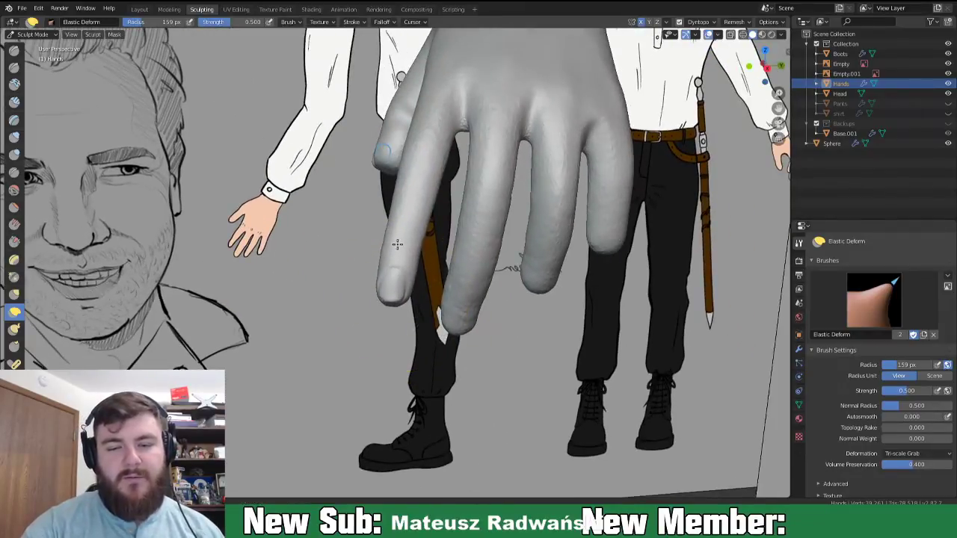
middle_drag(487, 343, 469, 290)
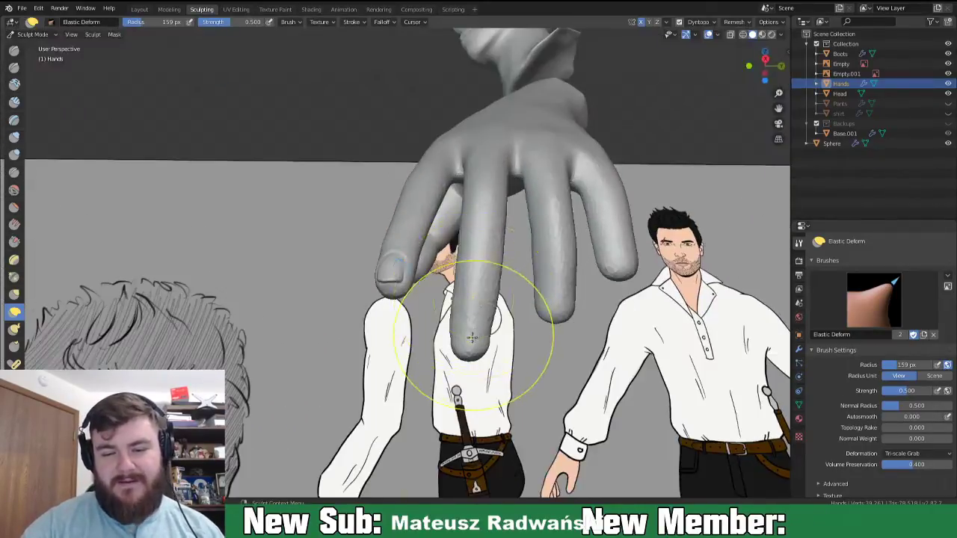
mouse_move(497, 327)
middle_down()
mouse_move(481, 374)
mouse_move(486, 356)
mouse_move(429, 336)
middle_up()
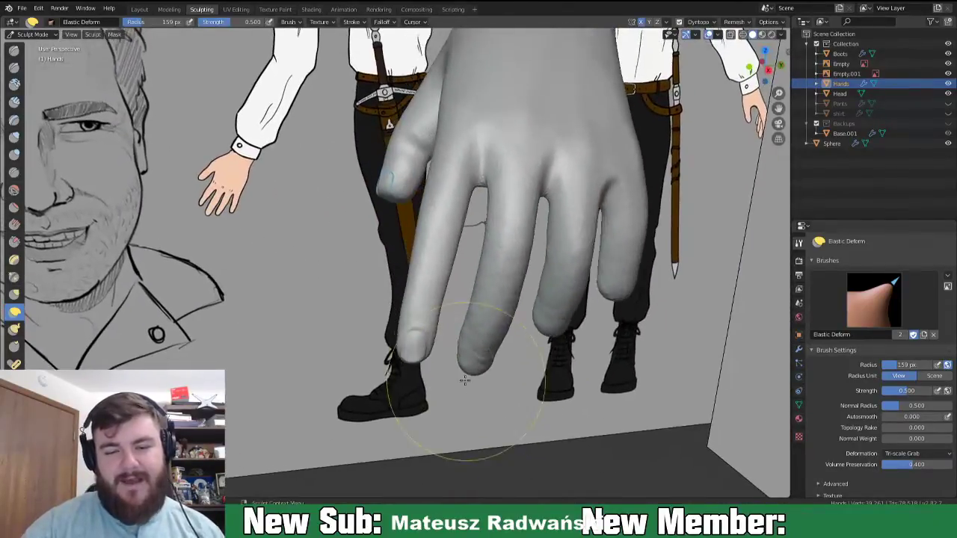
- Pull the index fingertip slightly back toward the knuckle with the Grab brush at a 122 px radius
key(f)
click(438, 340)
key(g)
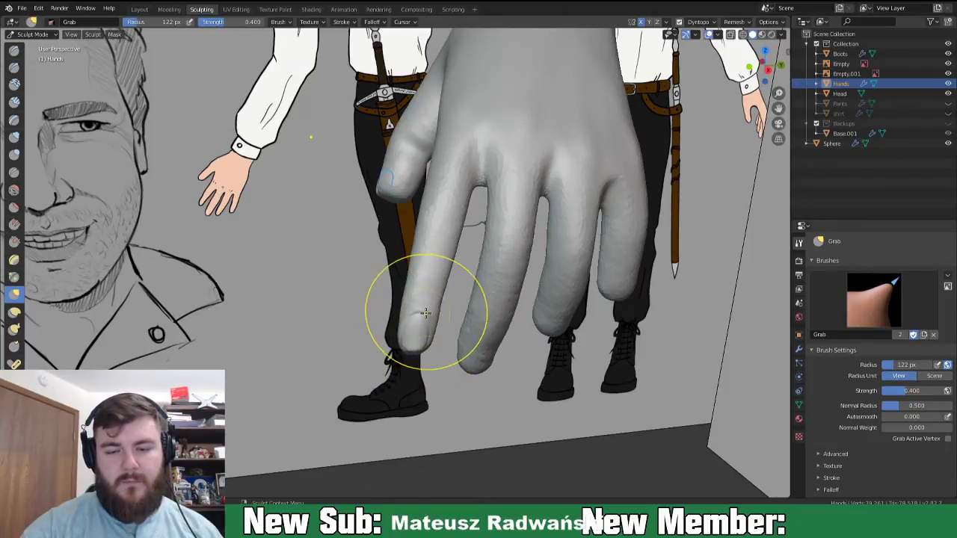
drag(417, 322, 419, 317)
mouse_move(419, 317)
middle_down()
mouse_move(391, 309)
mouse_move(406, 363)
mouse_move(391, 331)
middle_up()
scroll(479, 338, up, 4)
- Carve two joint creases across the palm side of the index finger with the Crease brush at a 32 px radius
middle_drag(470, 338, 407, 312)
mouse_move(357, 269)
middle_down()
mouse_move(412, 380)
mouse_move(331, 412)
mouse_move(395, 367)
middle_up()
key(shift+c)
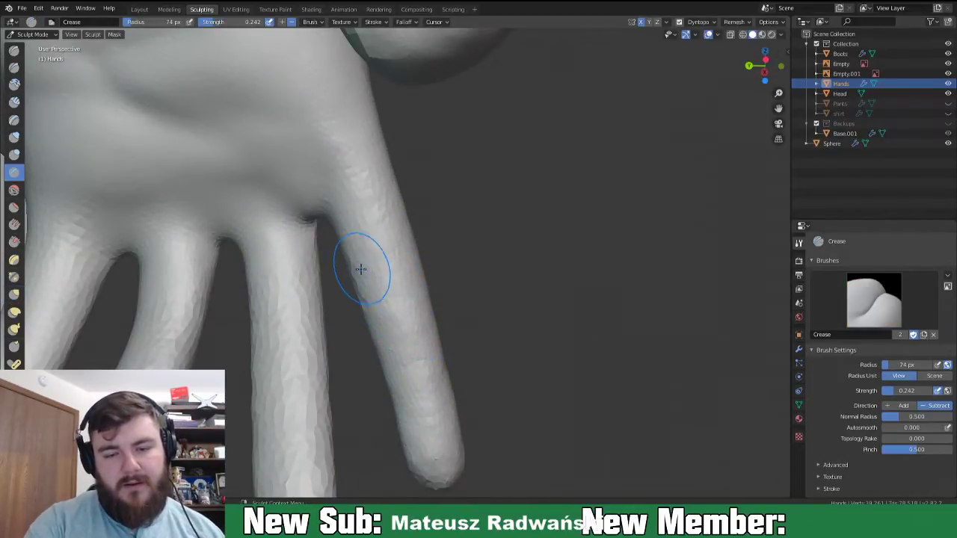
key(f)
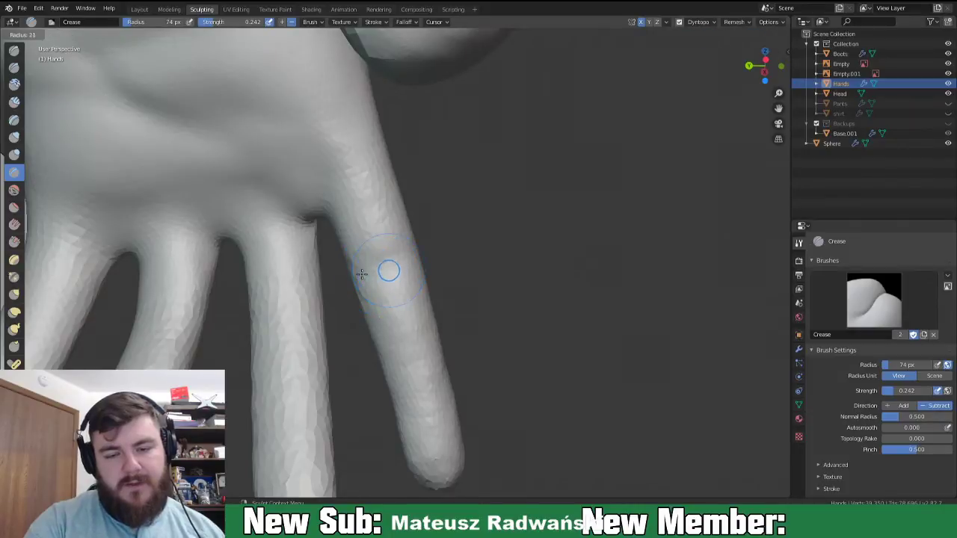
click(370, 274)
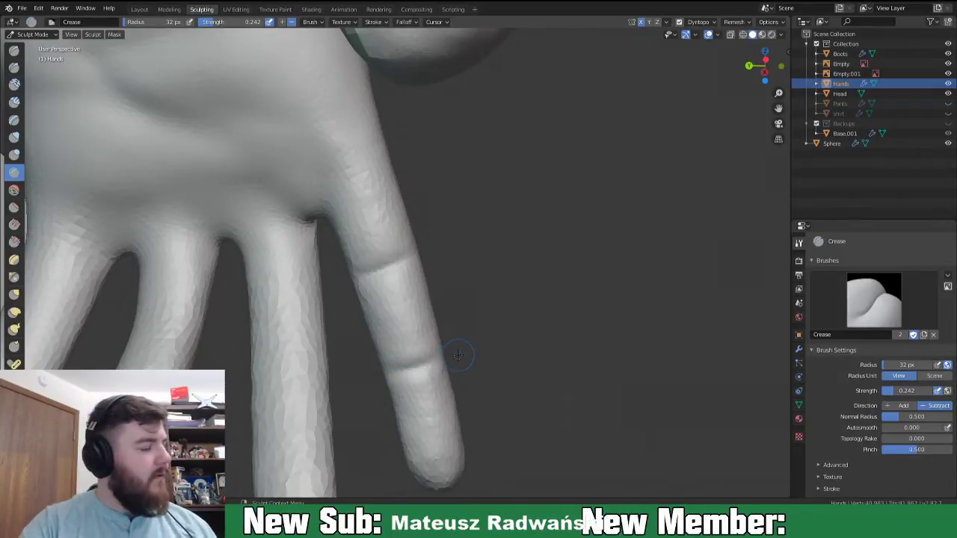
- Extend both index finger joint creases around the finger's side and deepen the one nearest the tip
middle_drag(465, 355, 617, 336)
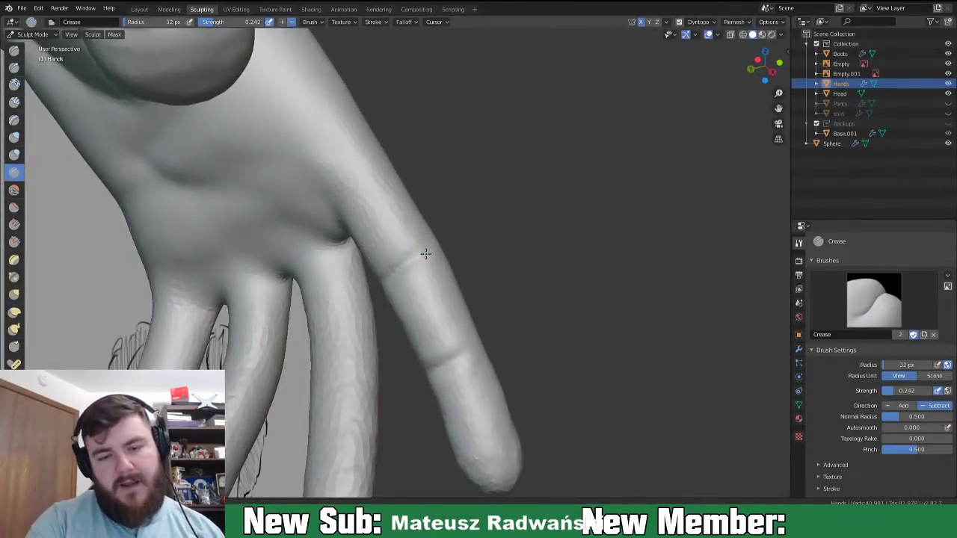
drag(394, 277, 424, 258)
drag(433, 366, 463, 351)
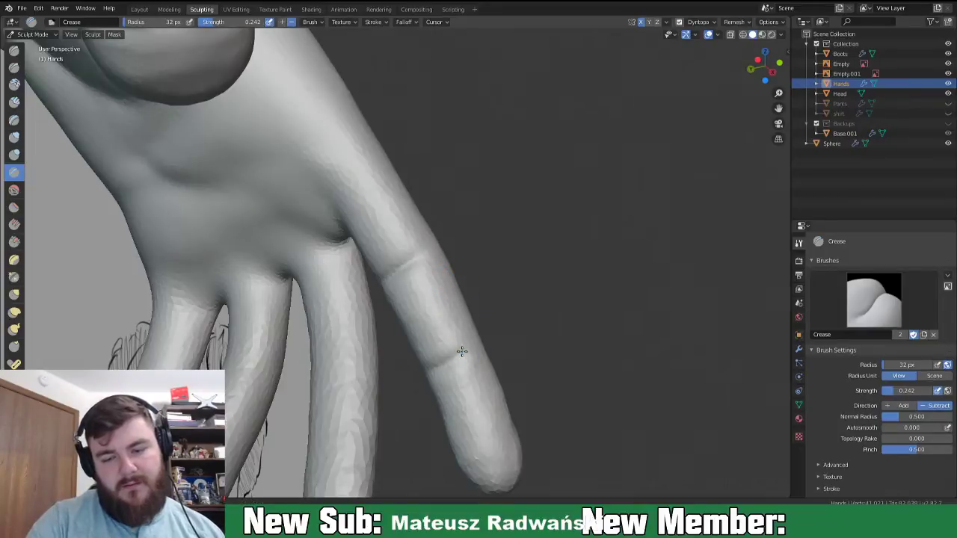
middle_drag(486, 332, 390, 376)
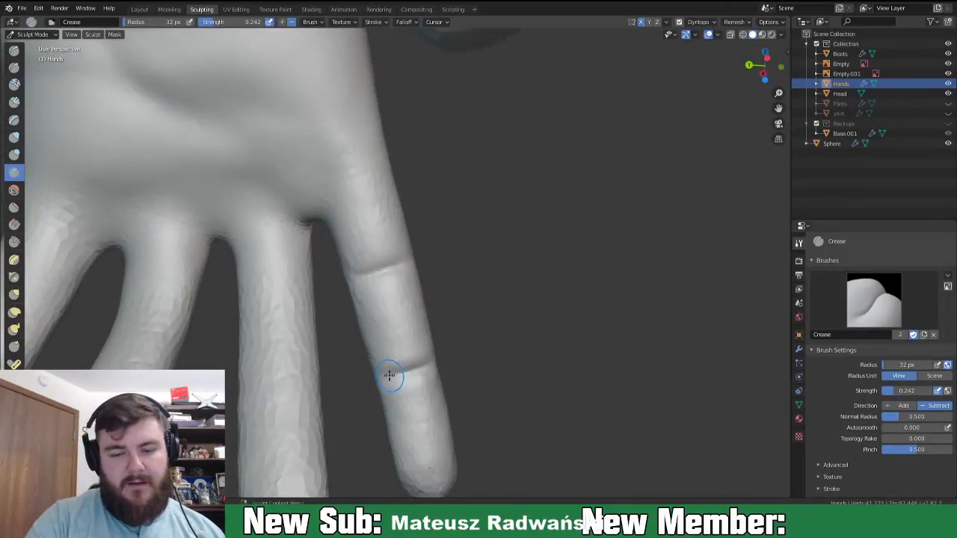
drag(402, 365, 430, 358)
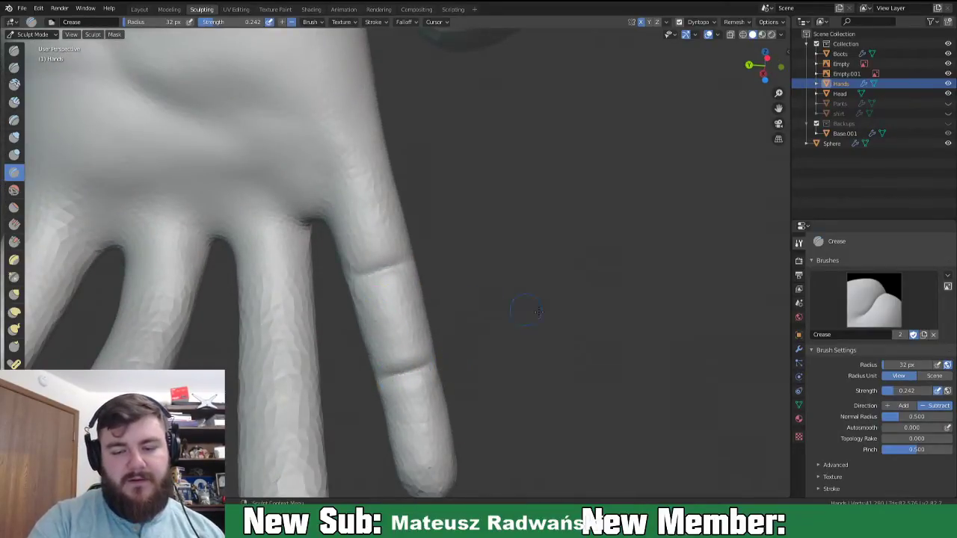
- Shorten the index fingertip with the Elastic Deform brush at a 195 px radius, working from the nail and palm sides
middle_drag(536, 387, 421, 429)
middle_drag(569, 420, 497, 322)
click(15, 311)
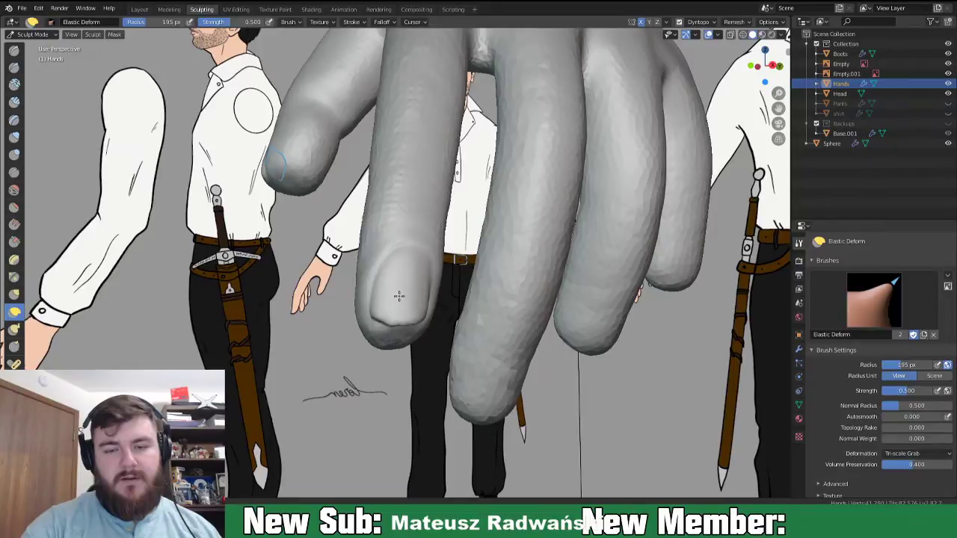
drag(390, 314, 387, 307)
middle_drag(388, 308, 547, 355)
drag(483, 316, 477, 292)
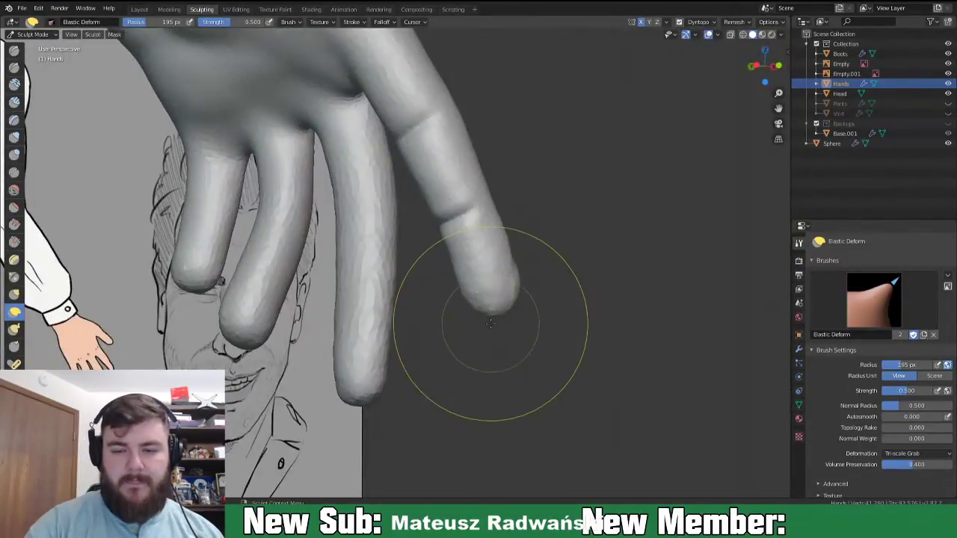
- Refine the index finger's last segment from the palm side, pushing the tip in and adjusting the upper joint area
middle_drag(514, 330, 449, 320)
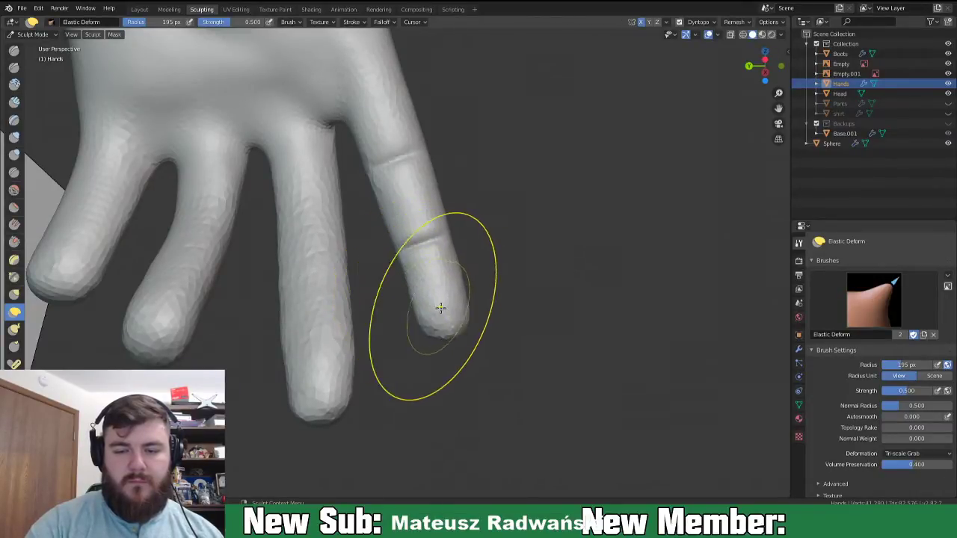
middle_drag(459, 323, 469, 316)
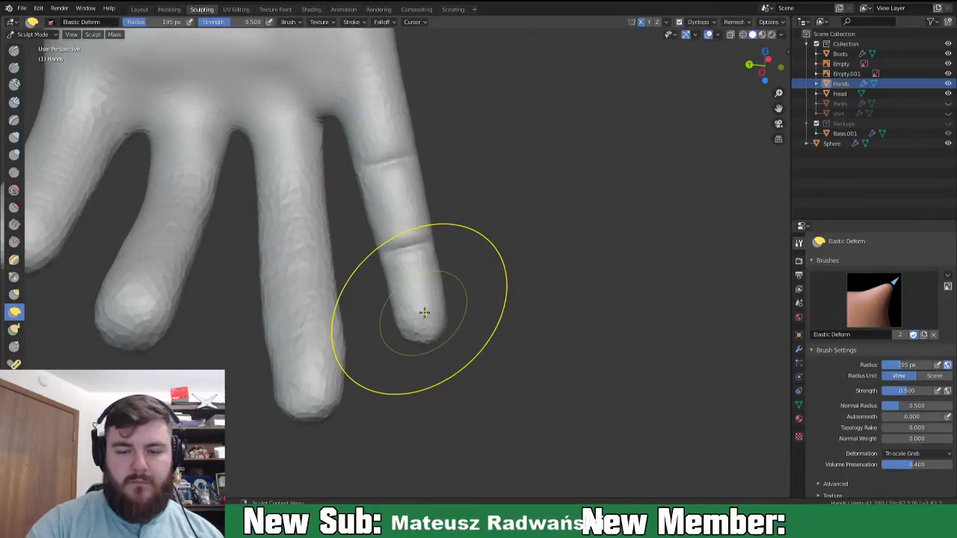
drag(424, 313, 422, 295)
middle_drag(450, 319, 464, 234)
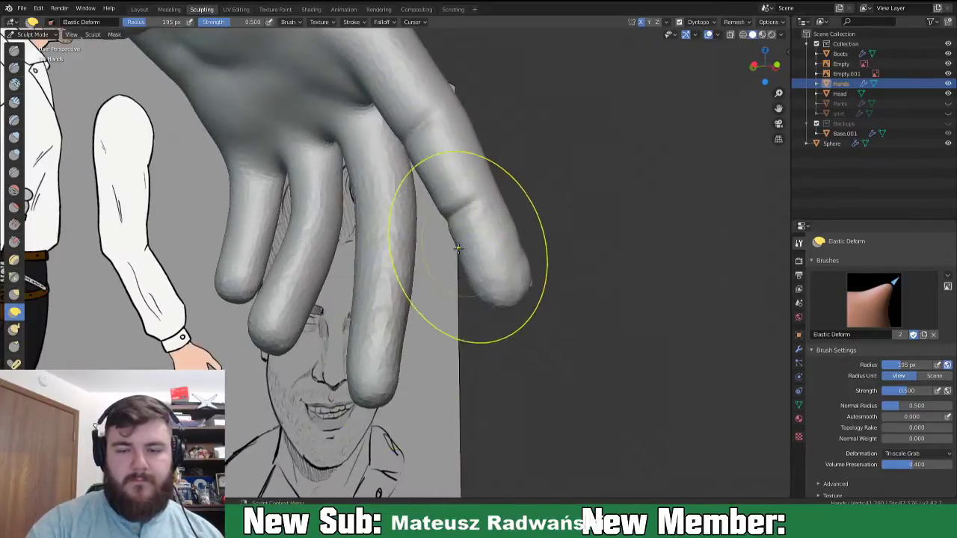
drag(454, 198, 455, 219)
- Reshape the flesh around the base and side of the index fingernail with Elastic Deform at an 82 px radius
mouse_move(553, 288)
middle_down()
mouse_move(491, 314)
mouse_move(453, 198)
middle_up()
mouse_move(480, 274)
middle_down()
mouse_move(403, 280)
mouse_move(436, 256)
middle_up()
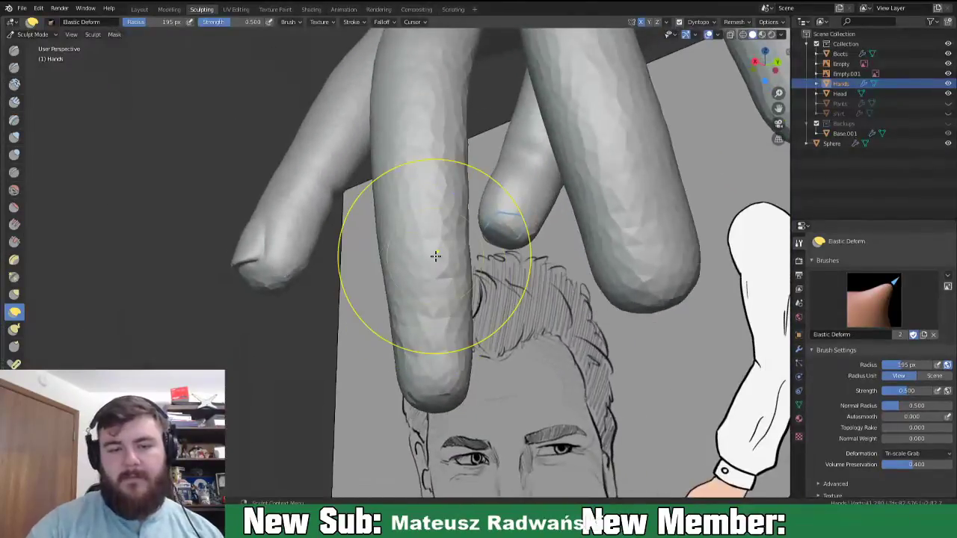
mouse_move(187, 314)
middle_down()
mouse_move(337, 299)
mouse_move(506, 304)
mouse_move(374, 299)
middle_up()
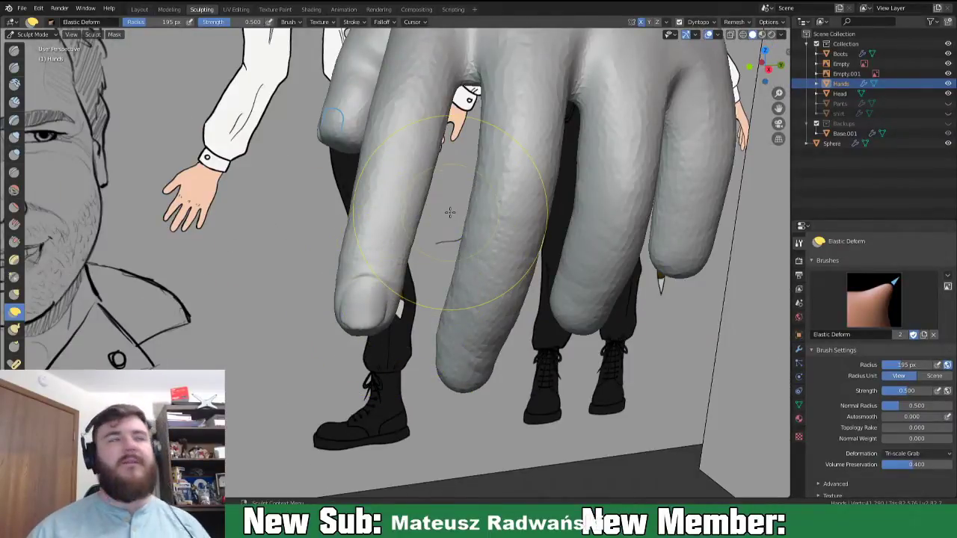
mouse_move(369, 202)
middle_down()
mouse_move(351, 225)
mouse_move(368, 241)
mouse_move(422, 241)
mouse_move(449, 267)
mouse_move(424, 273)
middle_up()
scroll(424, 273, up, 6)
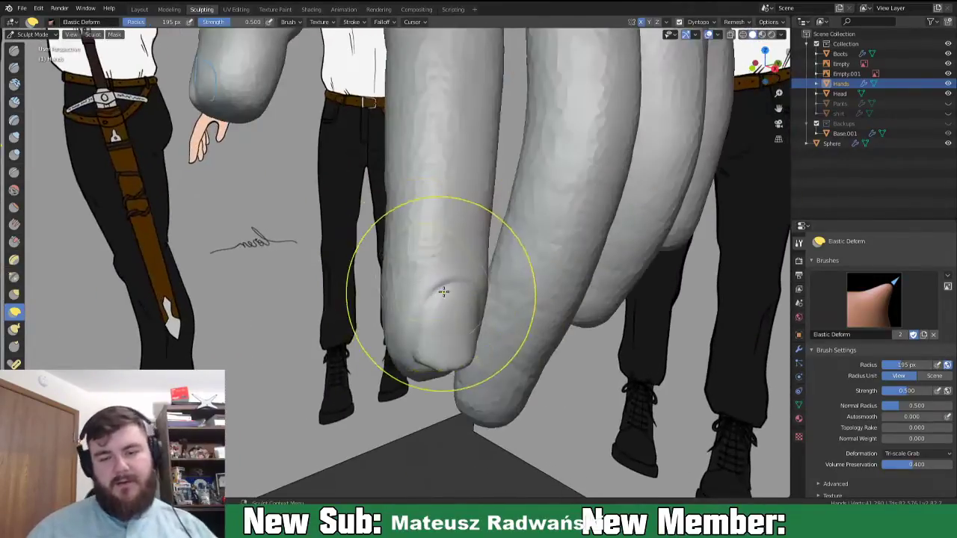
key(f)
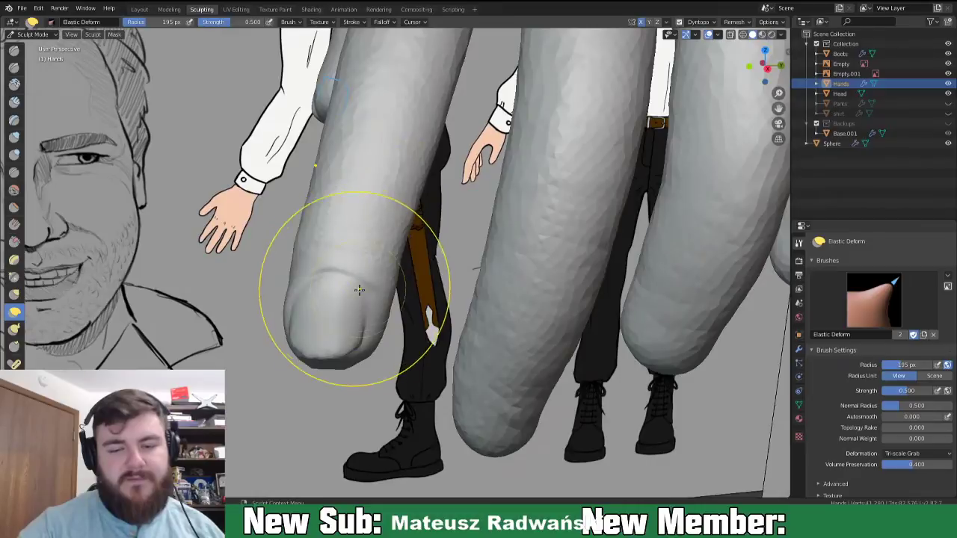
click(367, 319)
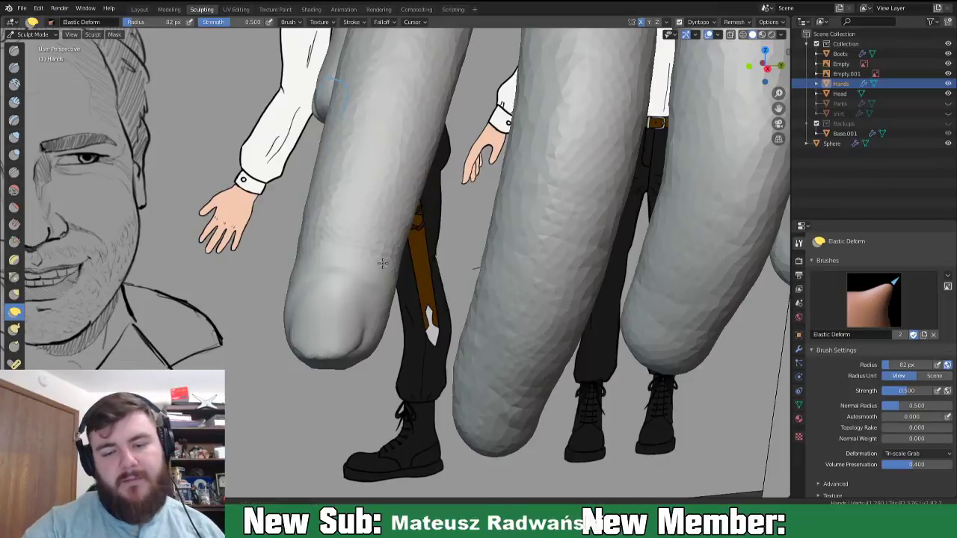
mouse_move(378, 314)
middle_down()
mouse_move(373, 299)
mouse_move(400, 318)
mouse_move(342, 225)
middle_up()
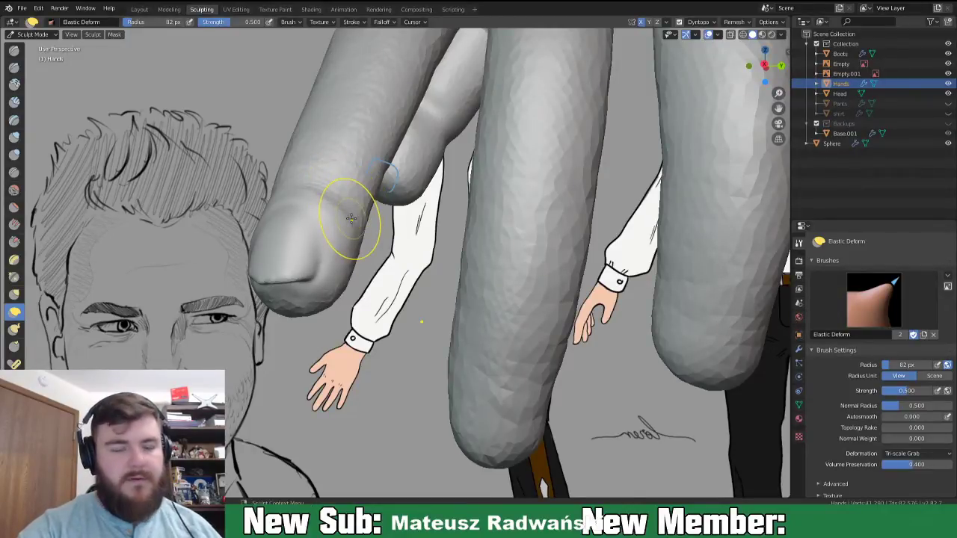
- Build up the flesh behind the index fingernail and around the fingertip with the Inflate brush at a 61 px radius
key(i)
drag(349, 186, 353, 195)
key(f)
click(349, 189)
mouse_move(354, 183)
mouse_down()
mouse_move(353, 192)
mouse_move(345, 183)
mouse_up()
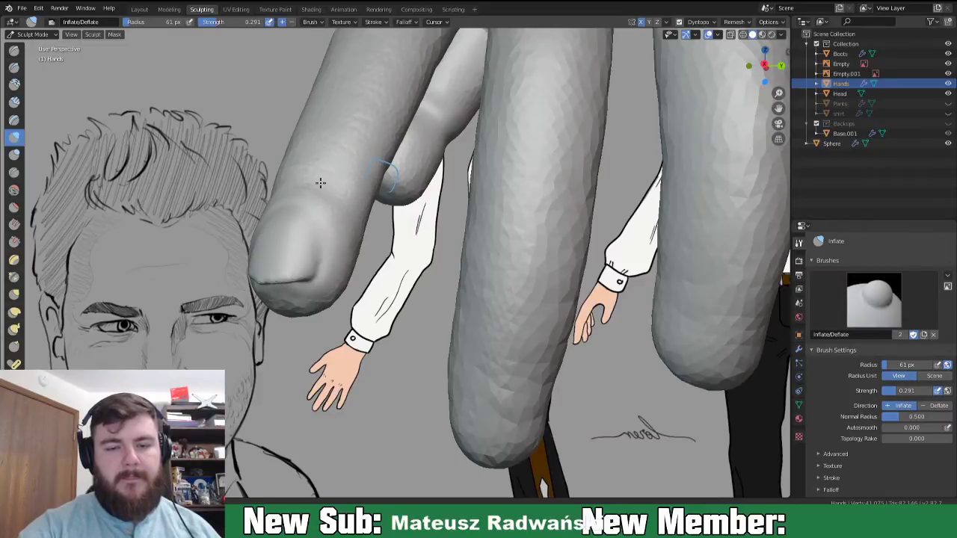
mouse_move(332, 128)
middle_down()
mouse_move(449, 175)
mouse_move(413, 222)
middle_up()
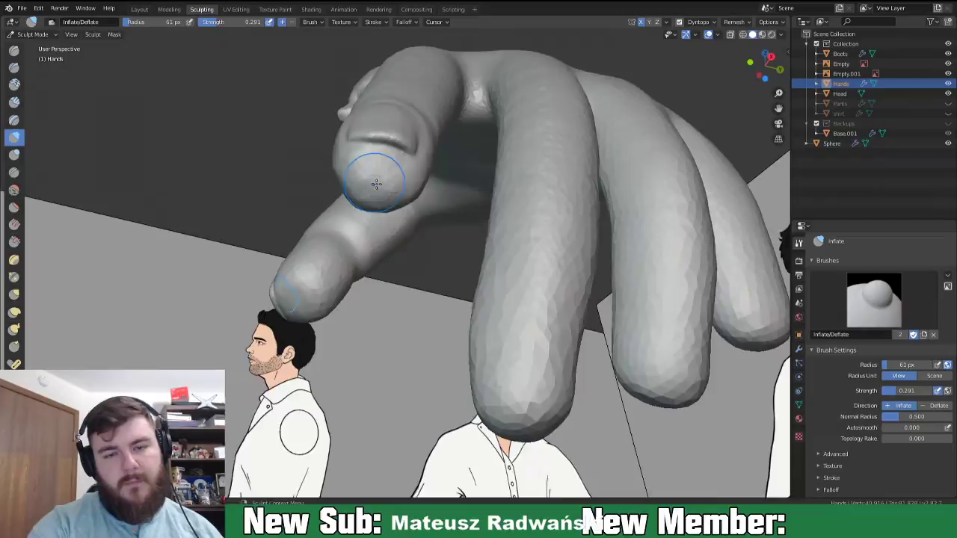
middle_drag(363, 182, 404, 196)
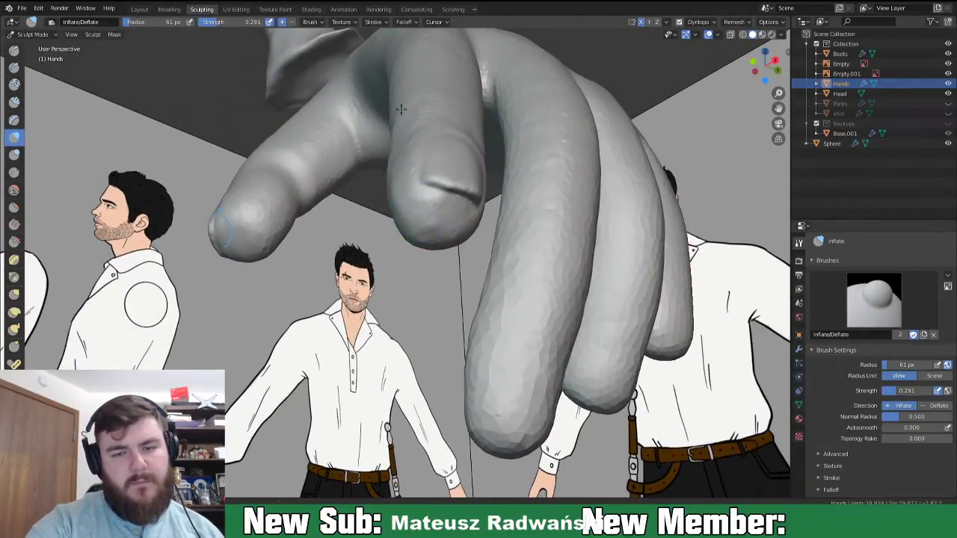
- Smooth the surface of the index finger behind the nail and along the sides of the fingertip
mouse_move(474, 100)
middle_down()
mouse_move(468, 162)
mouse_move(452, 182)
middle_up()
shift+drag(322, 161, 341, 180)
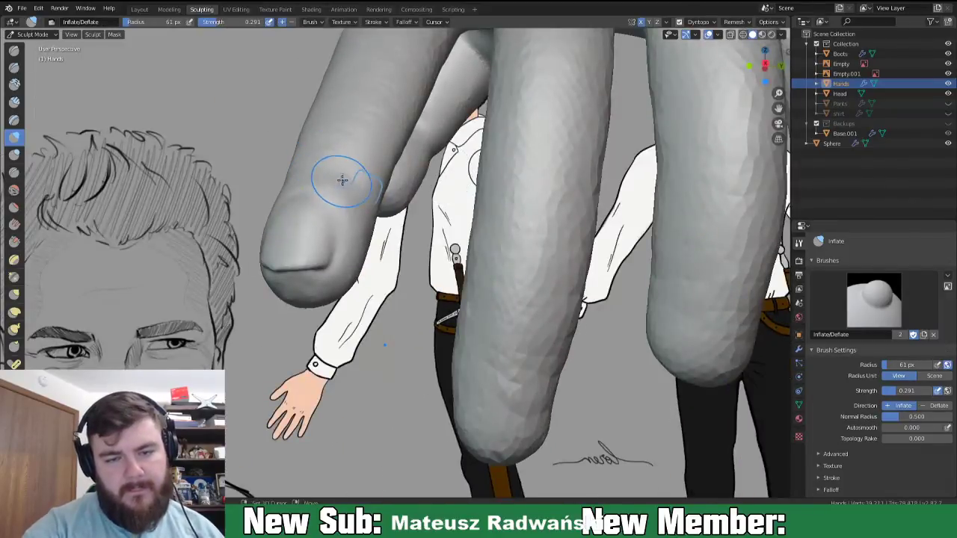
middle_drag(278, 181, 486, 183)
mouse_move(485, 191)
shift+mouse_down()
mouse_move(449, 255)
mouse_move(453, 286)
mouse_move(482, 199)
shift+mouse_up()
middle_drag(501, 222, 351, 228)
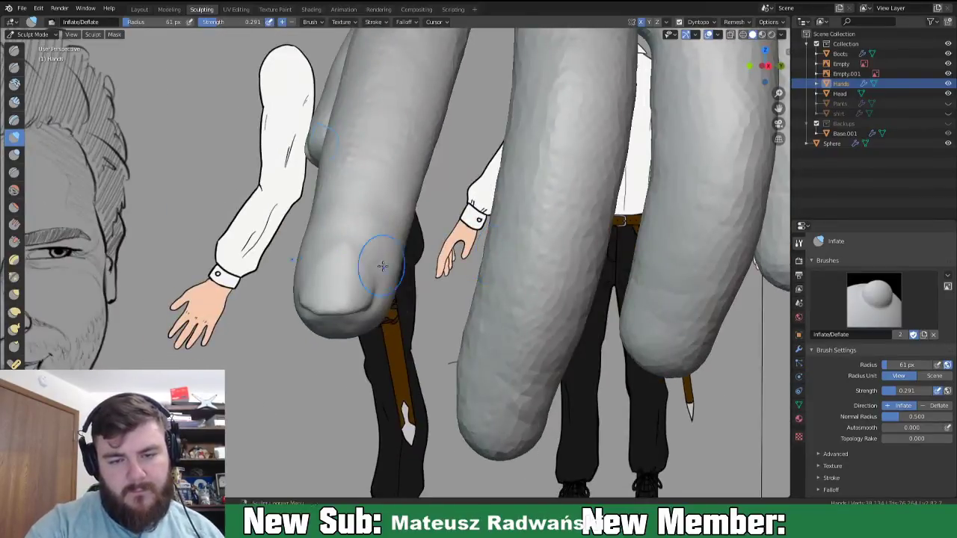
mouse_move(505, 339)
middle_down()
mouse_move(508, 308)
mouse_move(412, 331)
middle_up()
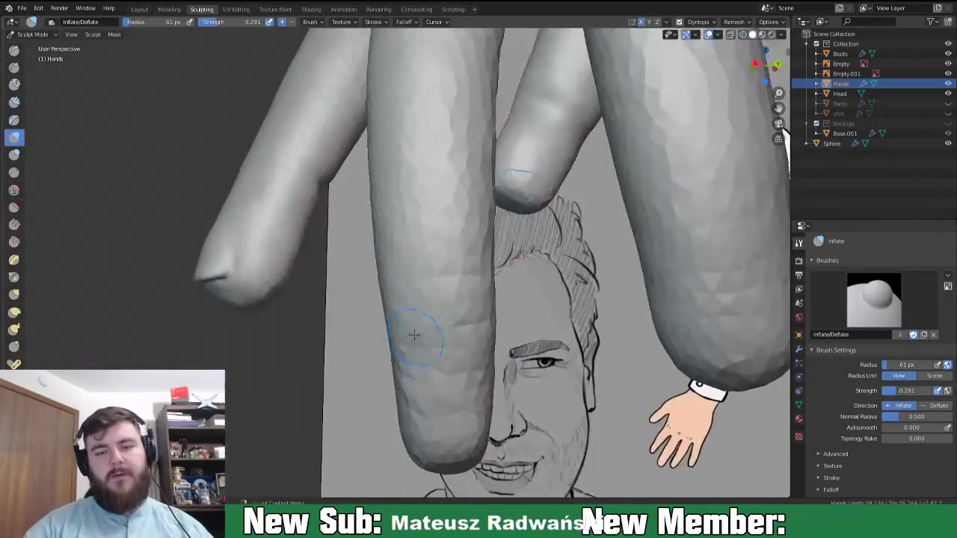
- Inflate the palm pads at the bases of the middle and ring fingers with the Inflate brush at a 61 px radius
middle_drag(498, 341, 554, 178)
middle_drag(478, 329, 352, 332)
scroll(374, 333, up, 2)
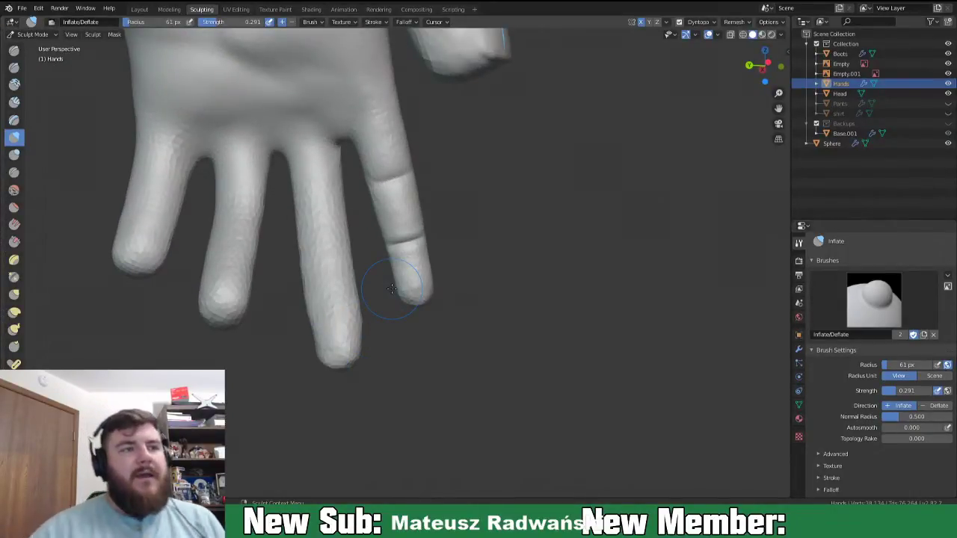
middle_drag(420, 325, 427, 294)
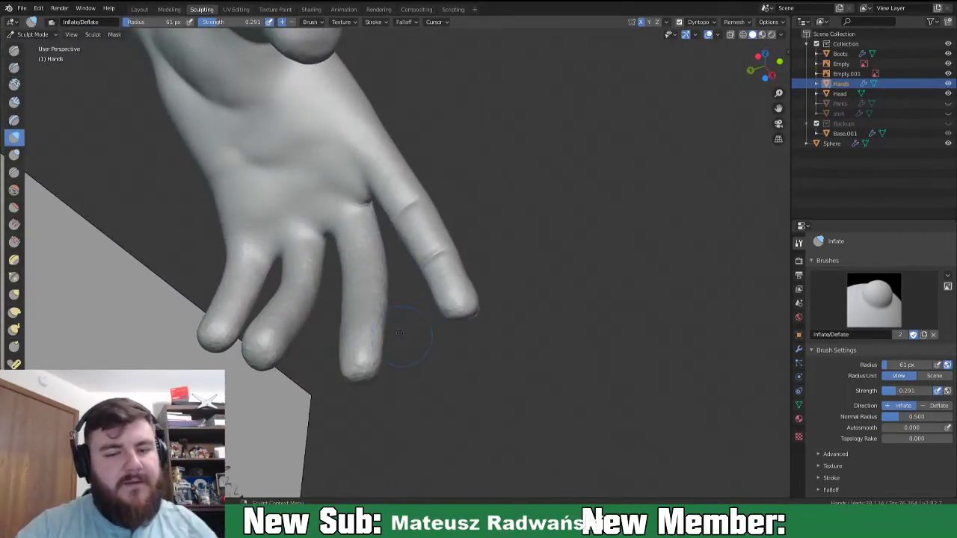
scroll(392, 238, up, 3)
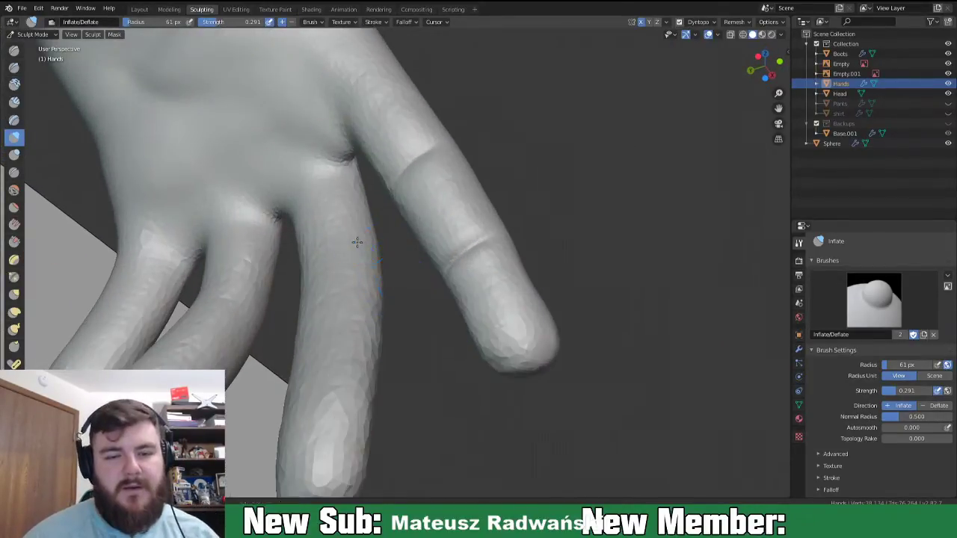
scroll(354, 241, up, 2)
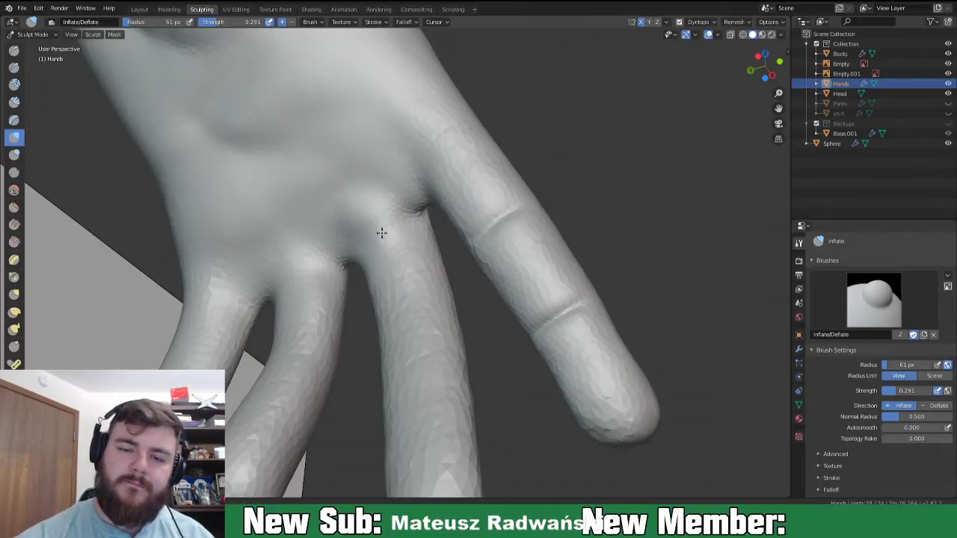
mouse_move(398, 213)
mouse_down()
mouse_move(400, 186)
mouse_move(386, 180)
mouse_up()
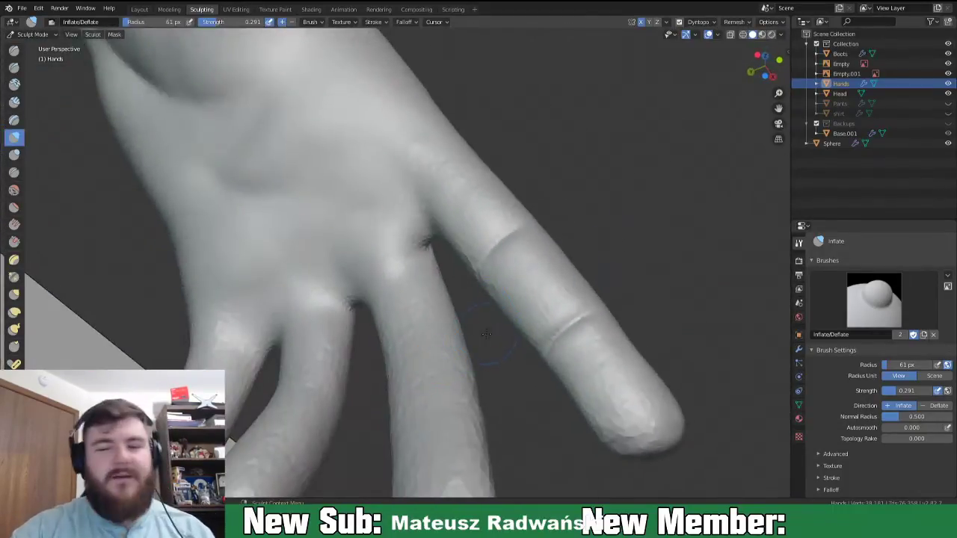
middle_drag(487, 334, 436, 248)
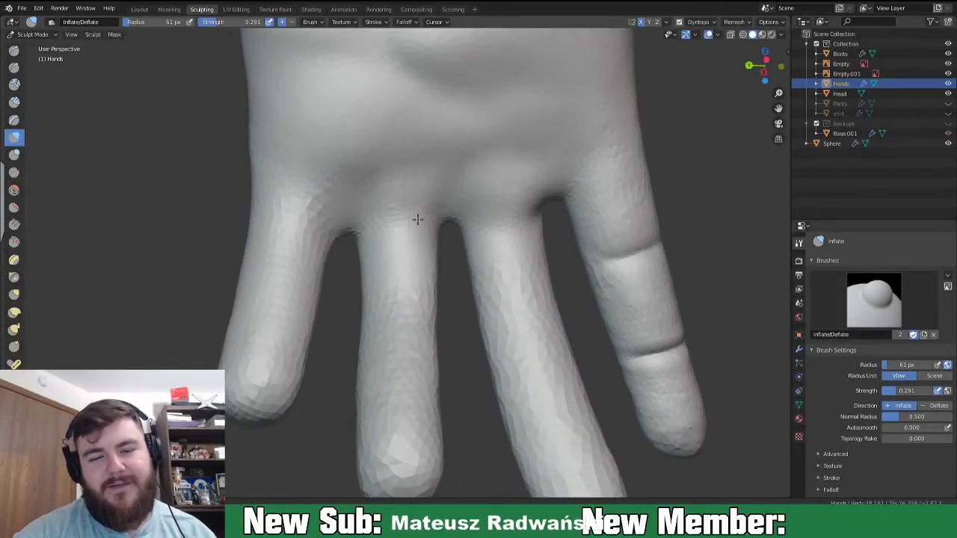
mouse_move(377, 175)
mouse_down()
mouse_move(393, 188)
mouse_move(435, 167)
mouse_move(423, 219)
mouse_up()
- Shorten and reshape the end of the middle finger with the Elastic Deform brush at a 240 px radius
middle_drag(506, 250, 563, 272)
middle_drag(502, 53, 399, 145)
mouse_move(555, 214)
middle_down()
mouse_move(502, 228)
mouse_move(459, 267)
mouse_move(456, 288)
middle_up()
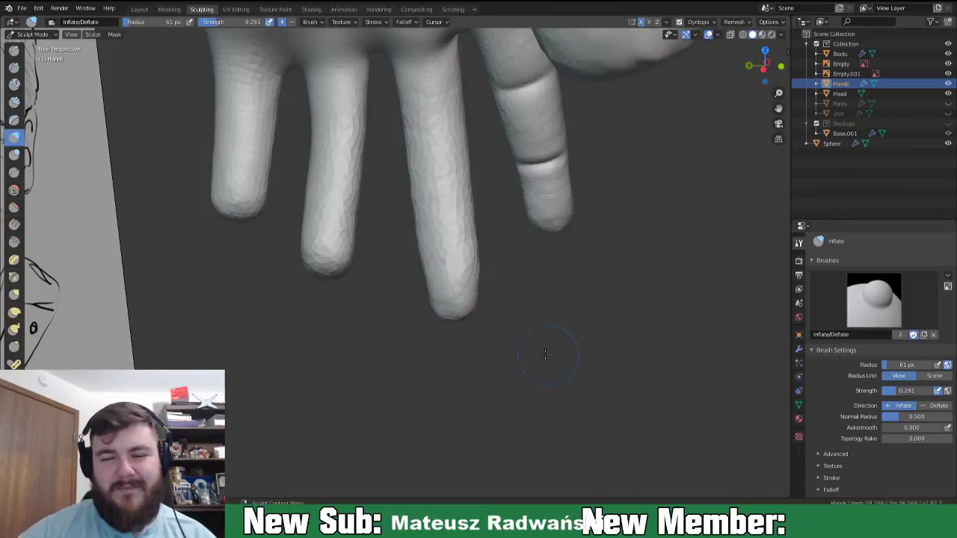
click(15, 312)
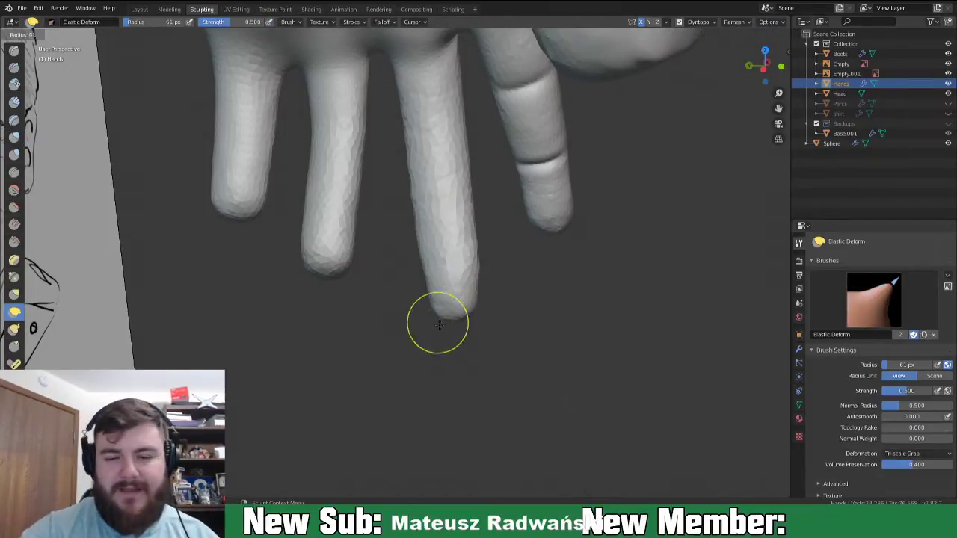
click(532, 392)
drag(451, 302, 445, 269)
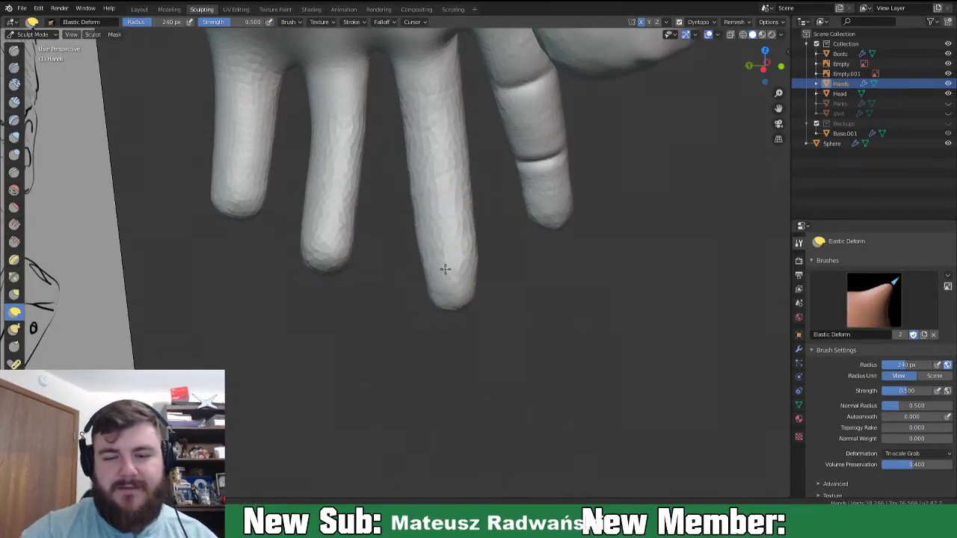
mouse_move(480, 336)
middle_down()
mouse_move(449, 325)
mouse_move(380, 330)
mouse_move(421, 292)
mouse_move(453, 377)
mouse_move(434, 351)
mouse_move(405, 354)
mouse_move(434, 332)
middle_up()
drag(388, 347, 353, 317)
mouse_move(405, 346)
middle_down()
mouse_move(429, 394)
mouse_move(394, 376)
mouse_move(419, 316)
mouse_move(455, 299)
mouse_move(460, 379)
mouse_move(449, 351)
mouse_move(356, 427)
middle_up()
middle_drag(433, 348, 416, 344)
- Switch to the Crease brush and set its radius to 58 px
key(shift+c)
key(f)
click(357, 350)
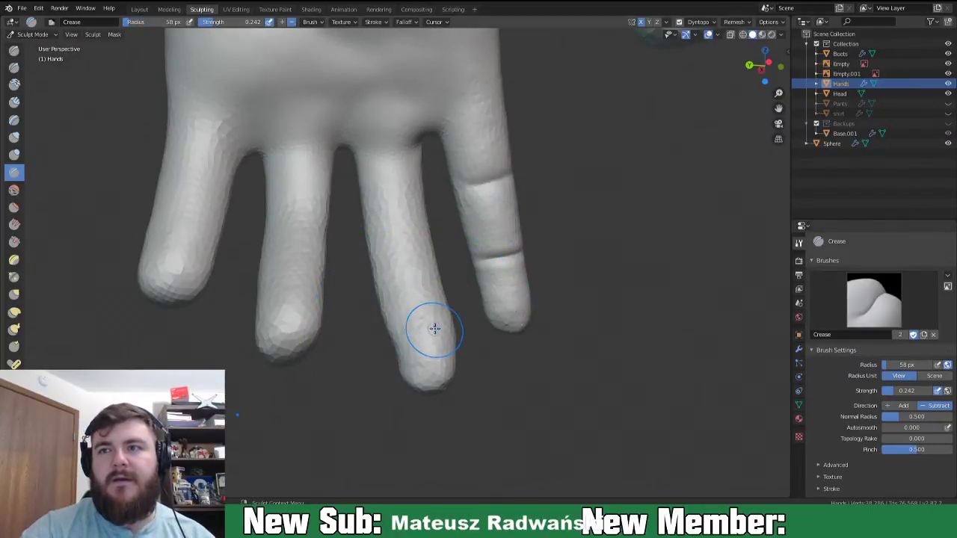
- Review the hand's finger shapes from the back and palm sides and compare its size with the character reference images
middle_drag(439, 315, 631, 309)
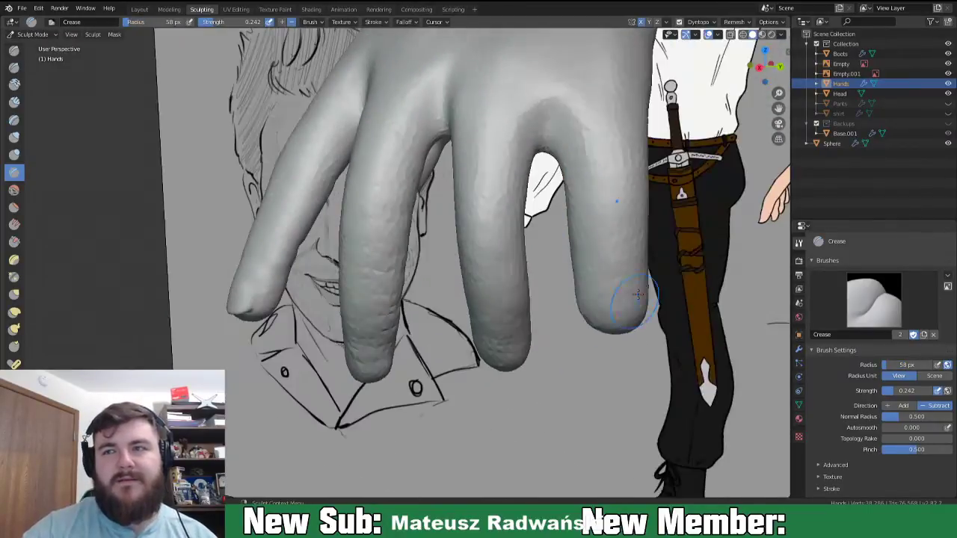
scroll(505, 211, down, 5)
middle_drag(579, 224, 485, 222)
scroll(467, 219, down, 8)
shift+middle_drag(365, 157, 452, 207)
scroll(440, 229, up, 2)
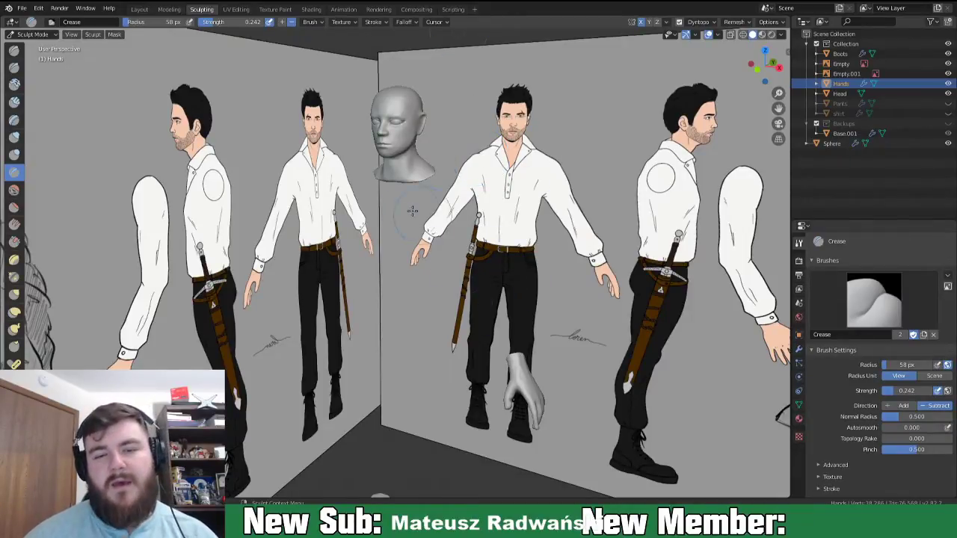
scroll(415, 208, up, 2)
mouse_move(417, 207)
shift+middle_down()
mouse_move(442, 348)
mouse_move(406, 329)
mouse_move(330, 338)
mouse_move(425, 342)
mouse_move(473, 372)
shift+middle_up()
mouse_move(616, 415)
shift+middle_down()
mouse_move(419, 128)
mouse_move(184, 33)
shift+middle_up()
mouse_move(416, 374)
middle_down()
mouse_move(328, 378)
mouse_move(421, 342)
middle_up()
scroll(327, 378, up, 2)
scroll(380, 384, up, 1)
mouse_move(380, 384)
middle_down()
mouse_move(385, 366)
mouse_move(376, 392)
middle_up()
scroll(376, 392, up, 3)
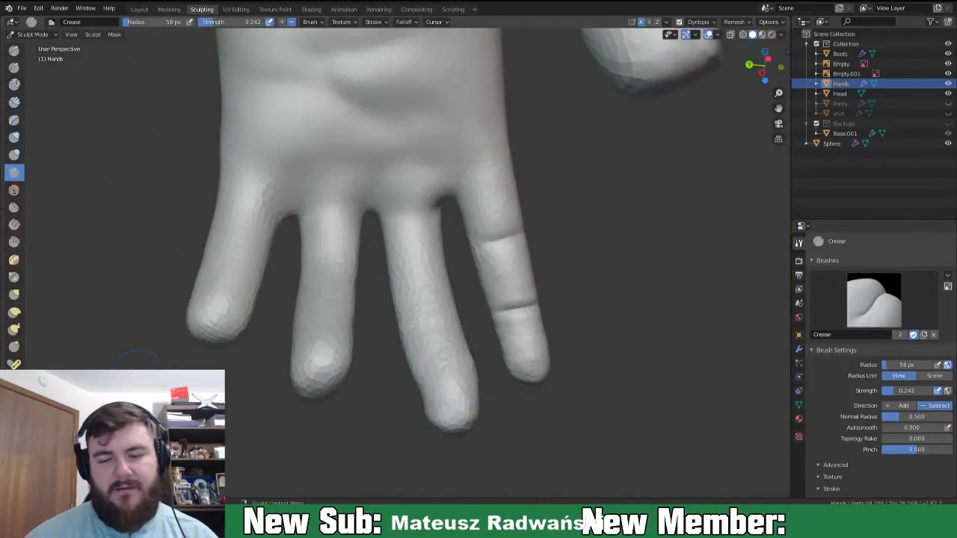
- Carve two joint creases across the palm side of the middle finger with the Crease brush
mouse_move(523, 358)
middle_down()
mouse_move(516, 374)
mouse_move(542, 334)
middle_up()
scroll(505, 338, up, 3)
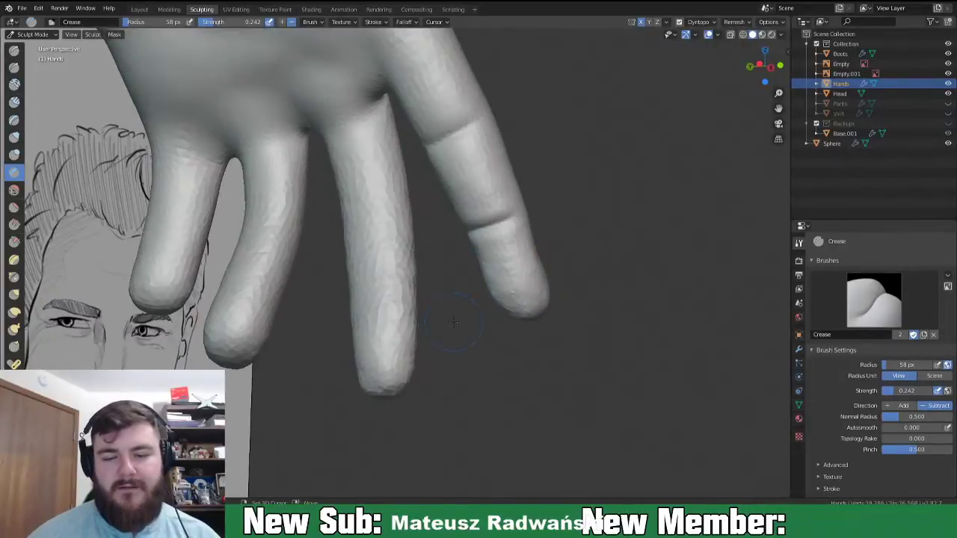
middle_drag(467, 317, 502, 321)
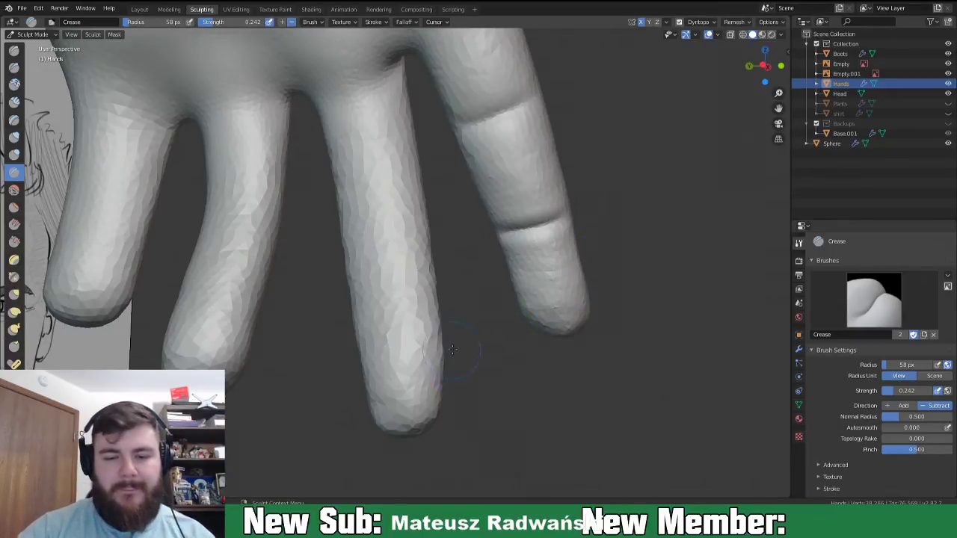
mouse_move(453, 353)
middle_down()
mouse_move(376, 387)
mouse_move(394, 357)
mouse_move(426, 355)
middle_up()
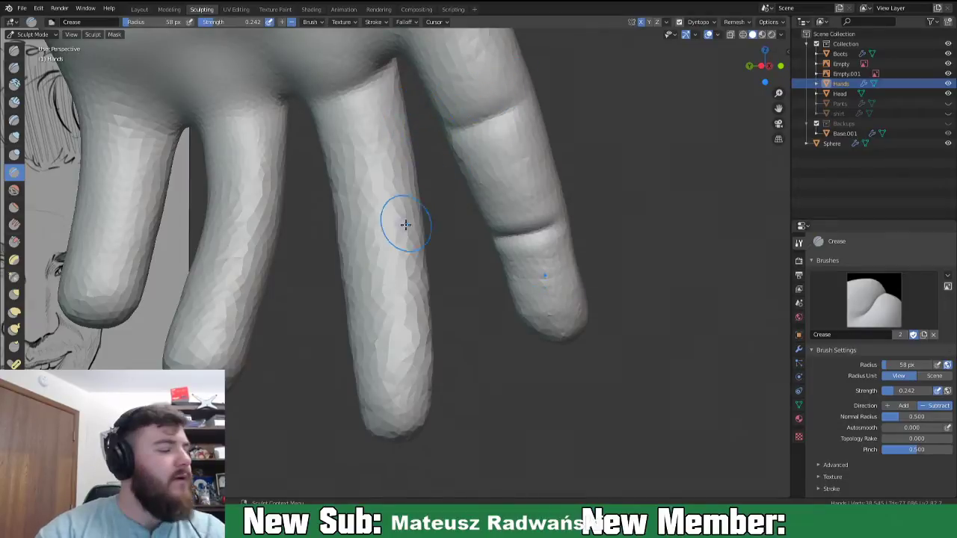
mouse_move(390, 234)
middle_down()
mouse_move(414, 242)
mouse_move(396, 221)
middle_up()
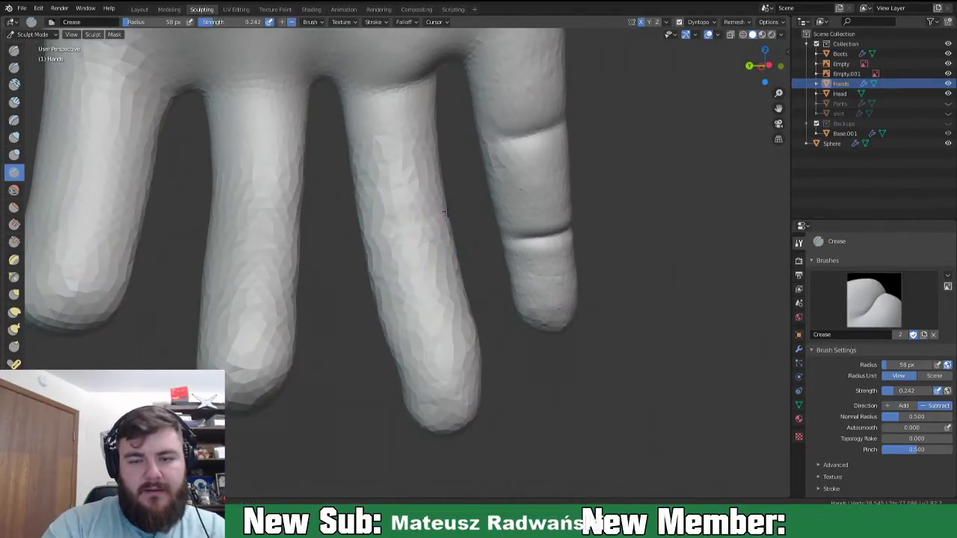
drag(377, 223, 438, 210)
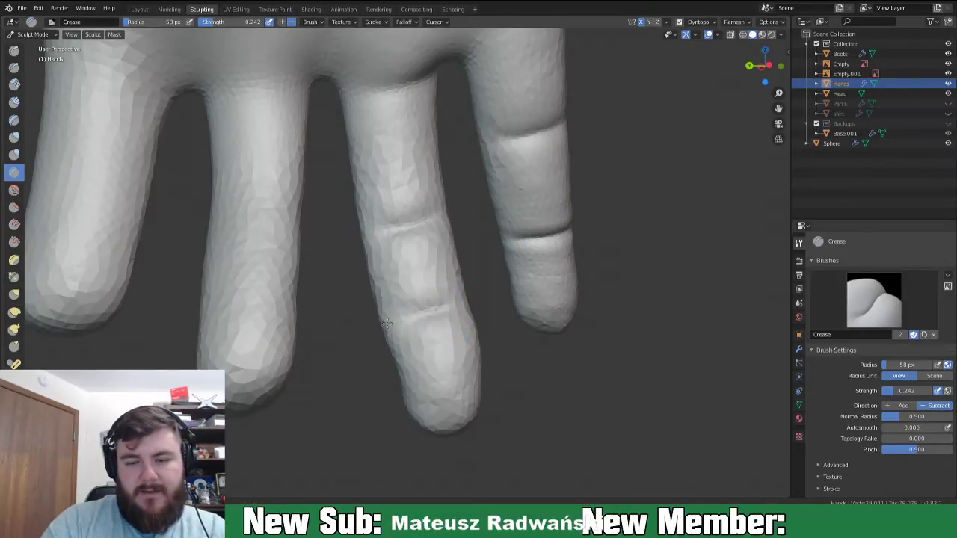
- Adjust the middle finger's shape around its last joint crease with the Grab brush at a 126 px radius
key(g)
key(f)
click(444, 252)
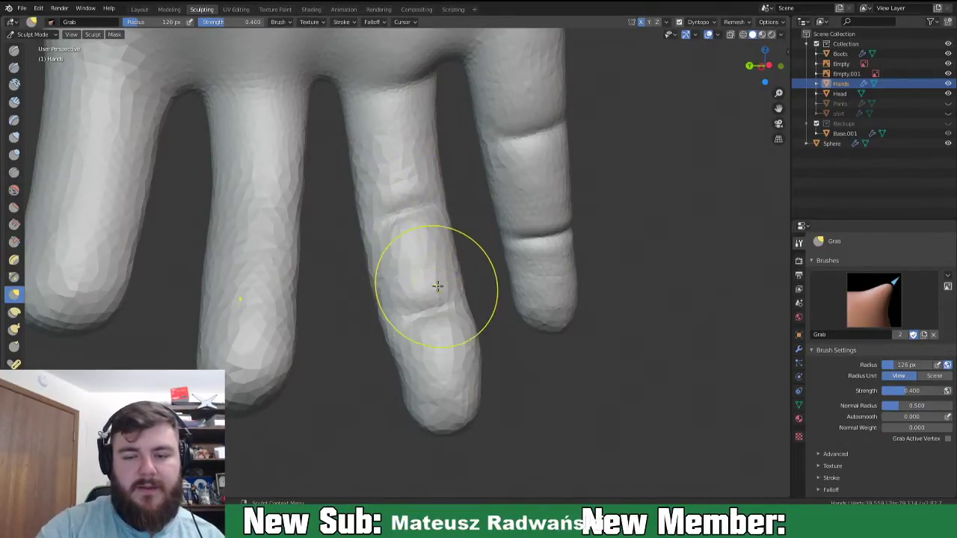
mouse_move(454, 314)
mouse_down()
mouse_move(416, 321)
mouse_move(448, 340)
mouse_up()
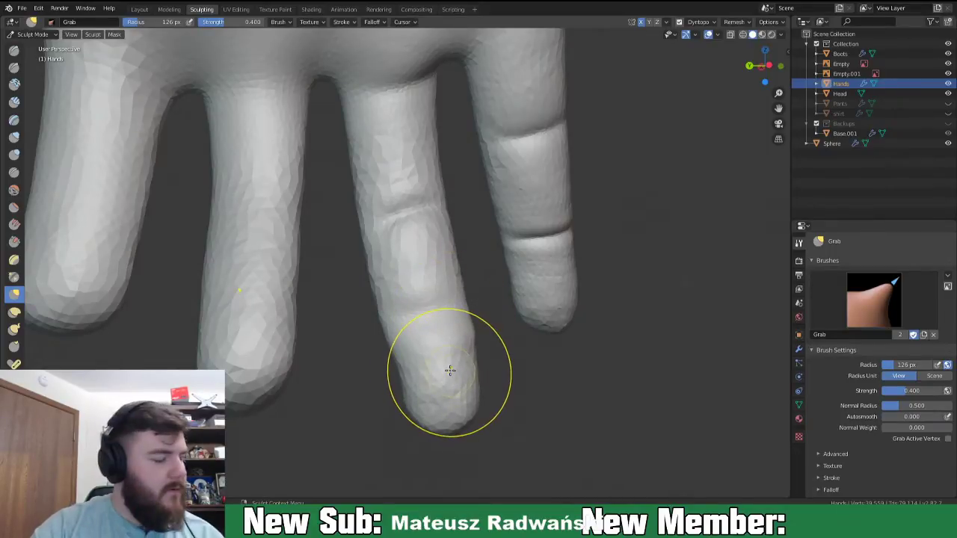
- Fill out the fleshy pads of the middle finger's three segments with the Inflate brush at a 60 px radius
key(i)
key(f)
click(451, 371)
drag(417, 367, 416, 386)
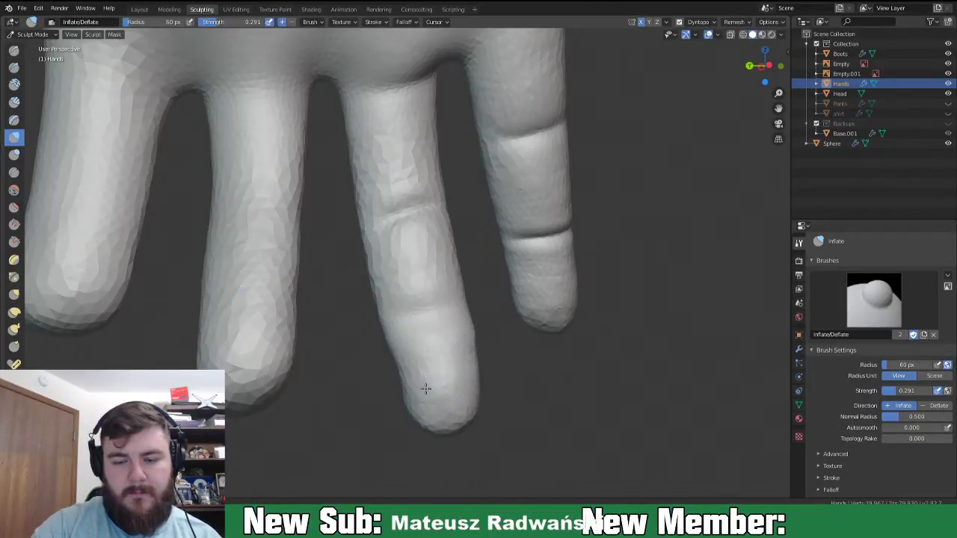
drag(404, 252, 392, 255)
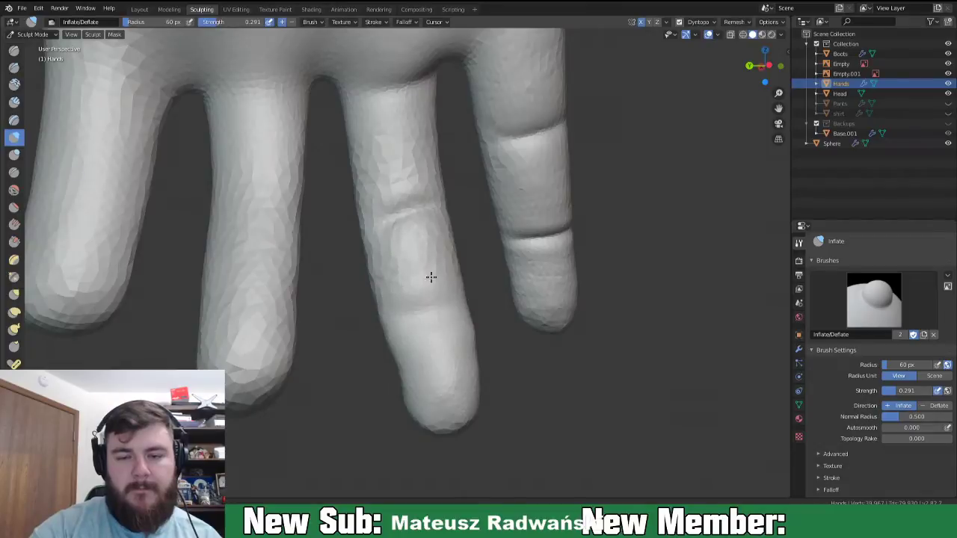
drag(404, 299, 397, 255)
drag(392, 159, 392, 170)
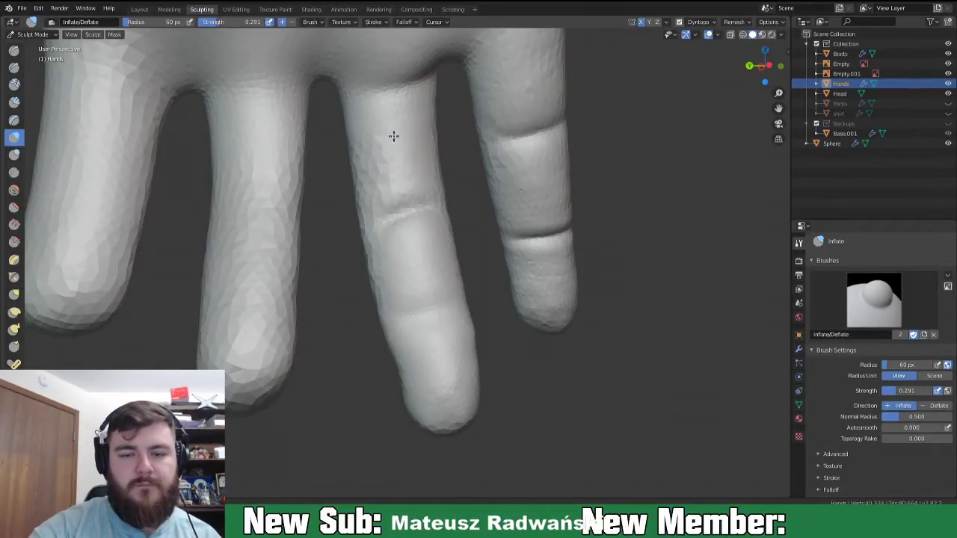
- Inspect the middle finger from the palm side, and examine the back of the hand at close and full-figure range
mouse_move(490, 258)
middle_down()
mouse_move(459, 331)
mouse_move(511, 292)
mouse_move(523, 165)
middle_up()
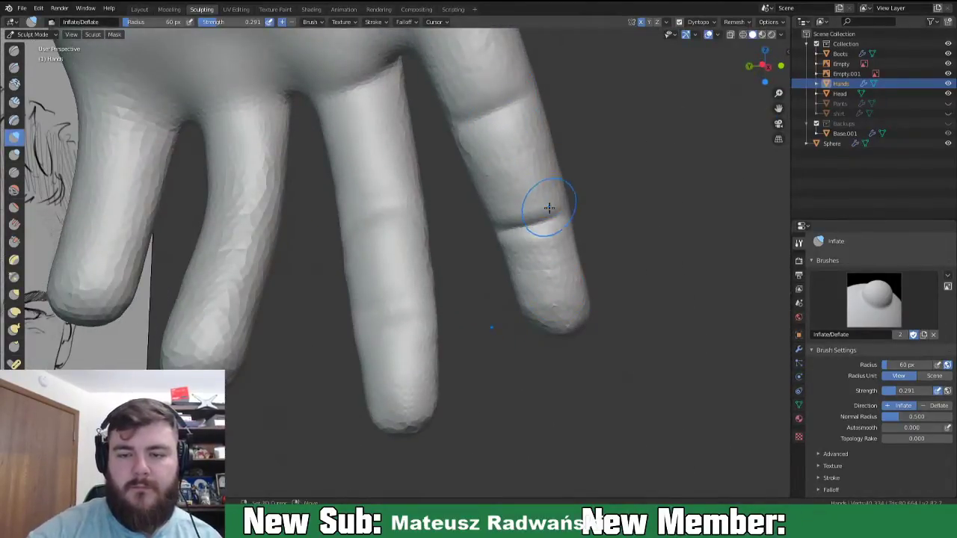
middle_drag(560, 226, 535, 322)
mouse_move(506, 369)
middle_down()
mouse_move(422, 396)
mouse_move(403, 367)
mouse_move(397, 371)
mouse_move(489, 384)
mouse_move(410, 355)
middle_up()
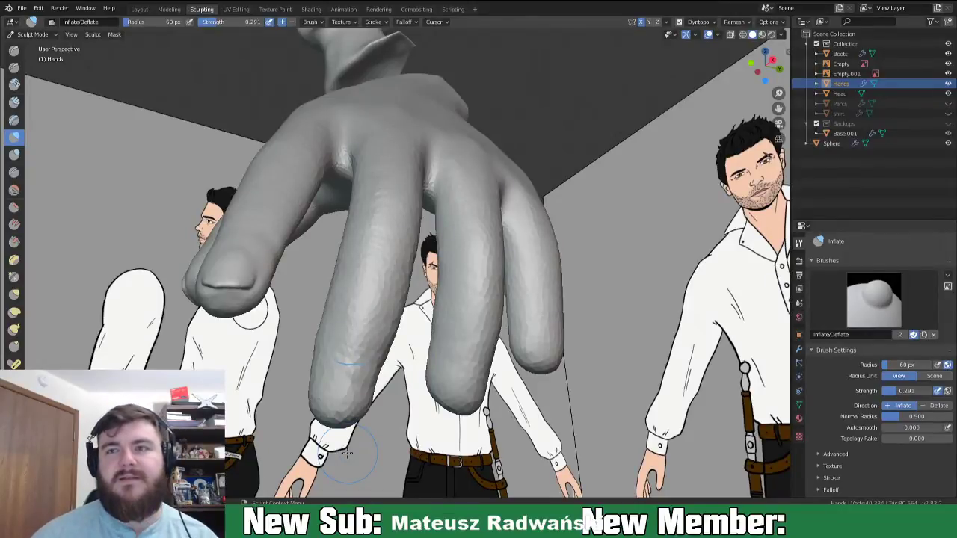
scroll(420, 385, up, 2)
scroll(411, 374, down, 8)
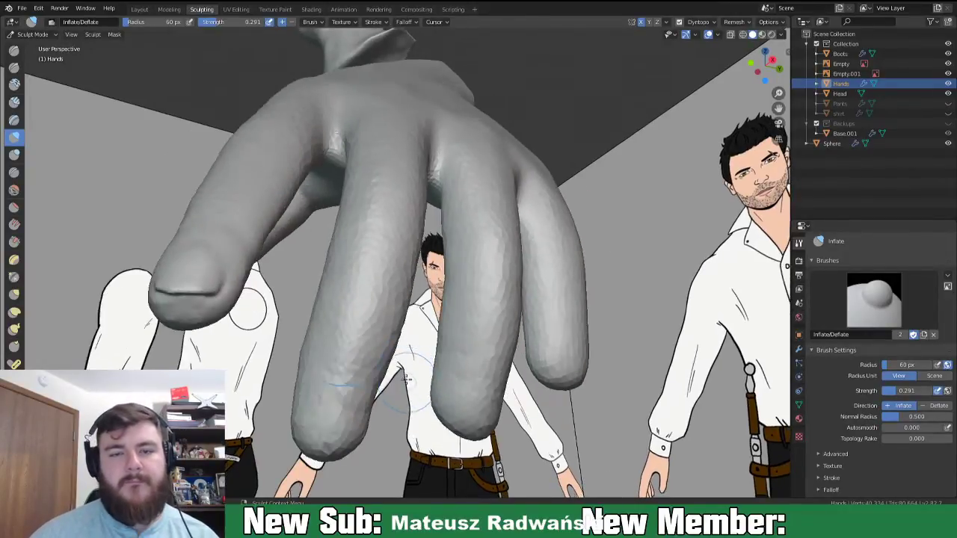
middle_drag(316, 272, 360, 302)
scroll(340, 128, down, 3)
shift+middle_drag(340, 128, 588, 462)
shift+middle_drag(569, 411, 474, 416)
scroll(438, 359, up, 3)
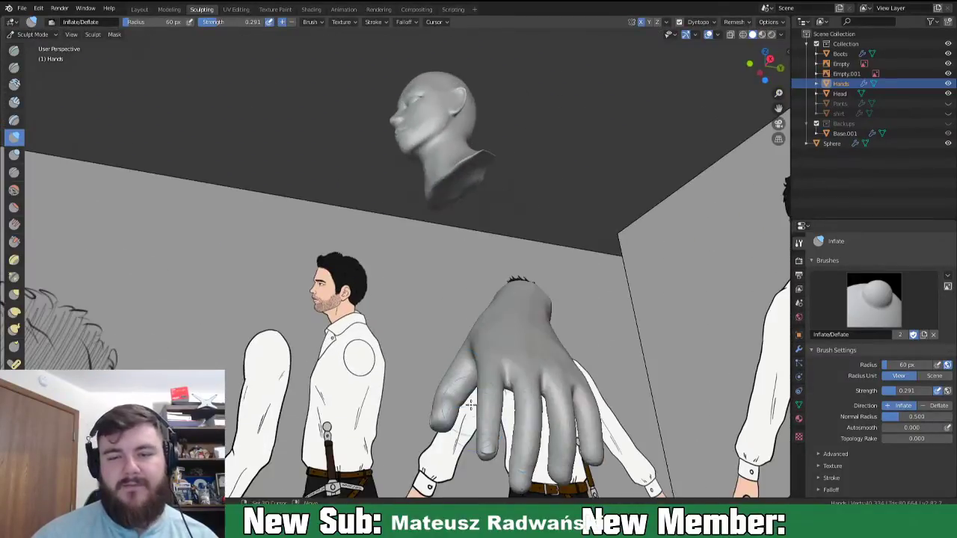
scroll(531, 351, down, 2)
shift+middle_drag(531, 350, 451, 181)
- Build up the nail area on the back of the middle fingertip with the Clay Strips brush at a 60 px radius
scroll(395, 263, up, 3)
scroll(396, 329, up, 4)
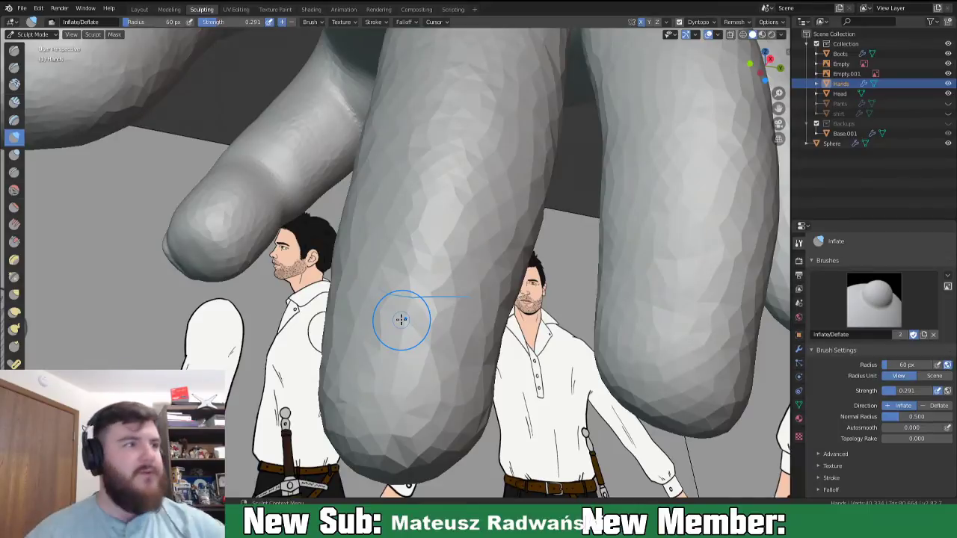
mouse_move(427, 384)
middle_down()
mouse_move(438, 391)
mouse_move(536, 347)
mouse_move(437, 334)
middle_up()
shift+middle_drag(559, 315, 508, 348)
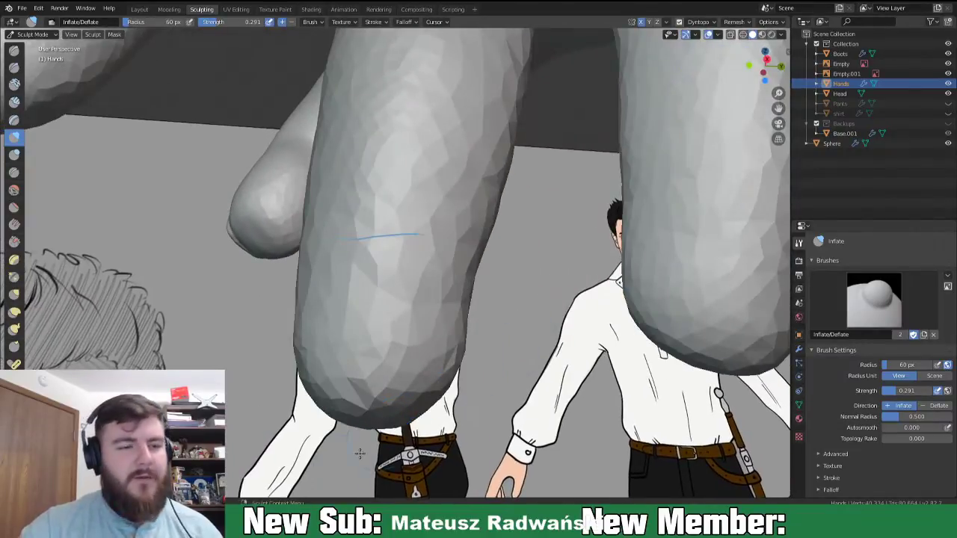
click(13, 101)
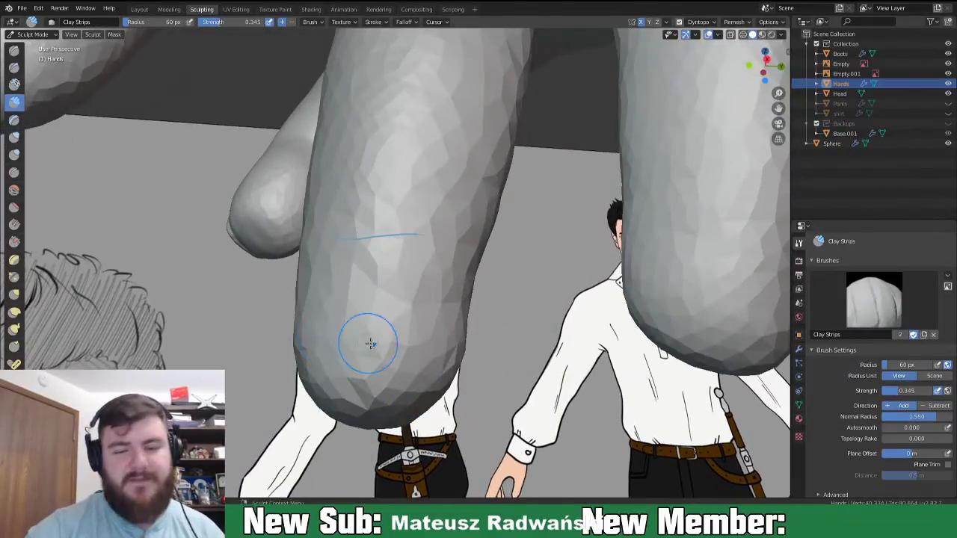
mouse_move(415, 273)
mouse_down()
mouse_move(437, 351)
mouse_move(419, 299)
mouse_move(441, 344)
mouse_move(392, 285)
mouse_move(358, 374)
mouse_move(336, 277)
mouse_move(315, 346)
mouse_move(320, 299)
mouse_move(347, 276)
mouse_move(404, 374)
mouse_move(434, 290)
mouse_move(317, 329)
mouse_move(377, 292)
mouse_move(423, 368)
mouse_up()
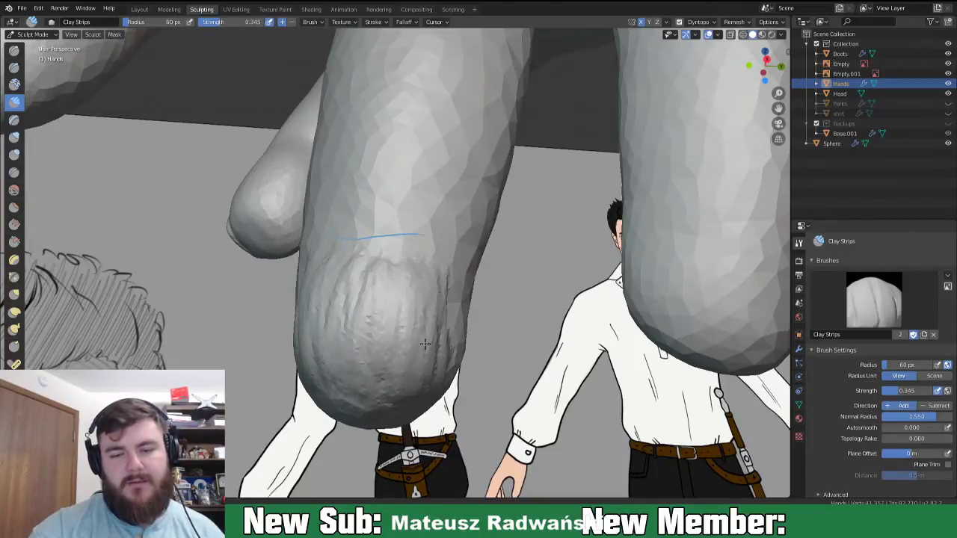
middle_drag(423, 368, 471, 365)
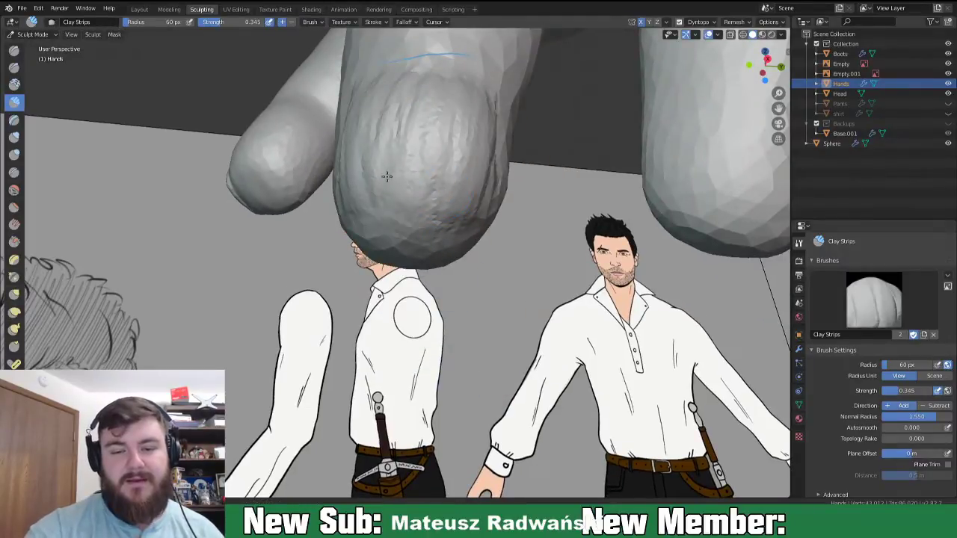
- Shape the nail area on the back of the middle fingertip with the Grab brush at a 121 px radius, and smooth it
key(g)
mouse_move(451, 204)
mouse_down()
mouse_move(460, 225)
mouse_move(369, 230)
mouse_up()
drag(450, 241, 455, 252)
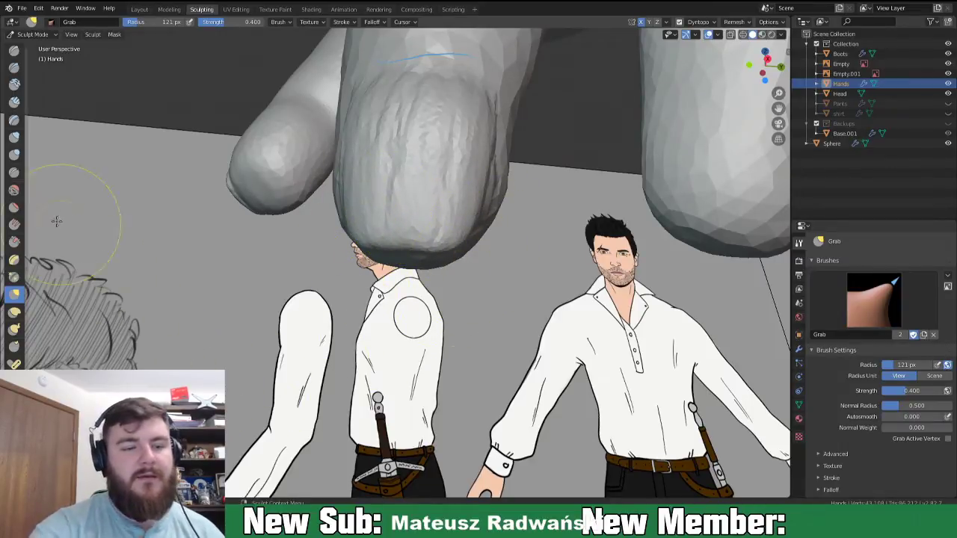
drag(479, 135, 477, 128)
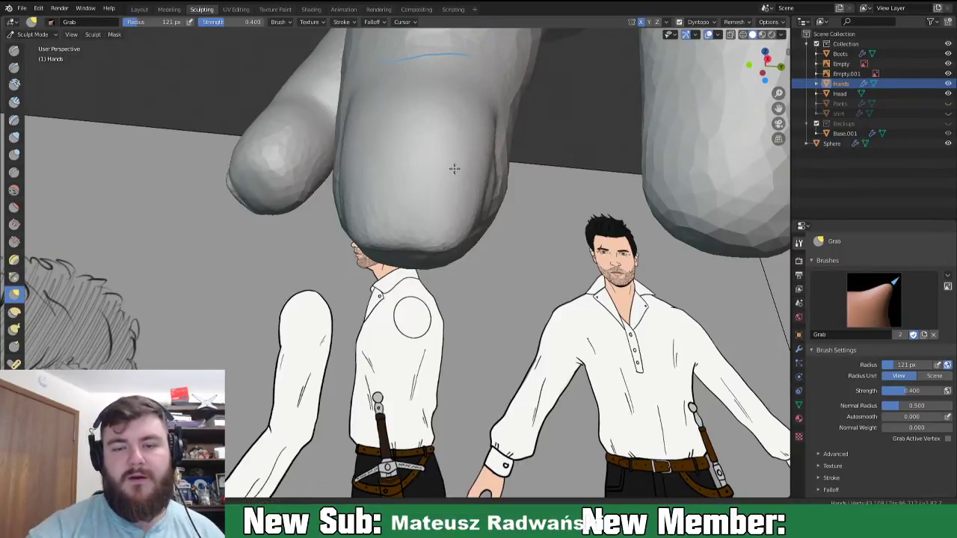
- Build up the skin fold along the side and base of the index fingernail with the Clay Strips brush at a 35 px radius
middle_drag(481, 197, 743, 259)
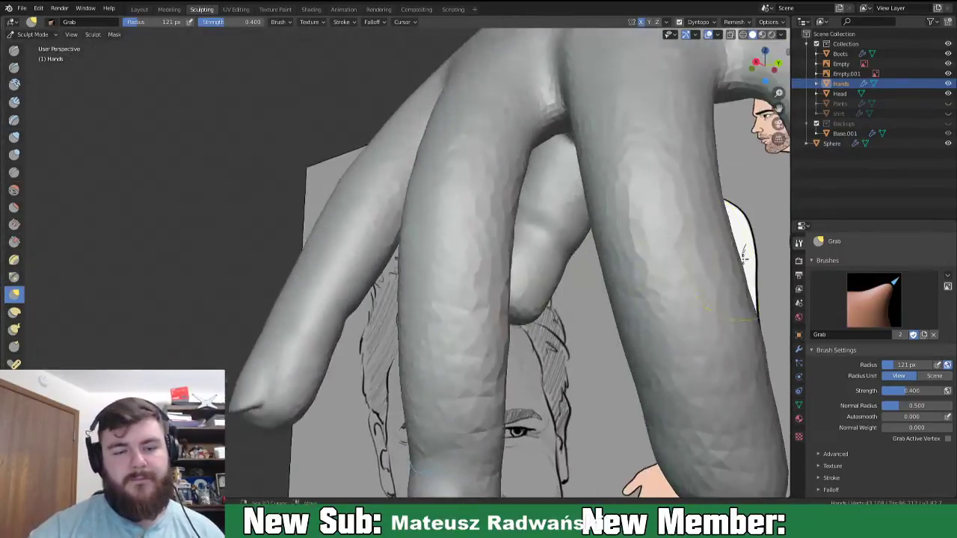
middle_drag(436, 378, 467, 273)
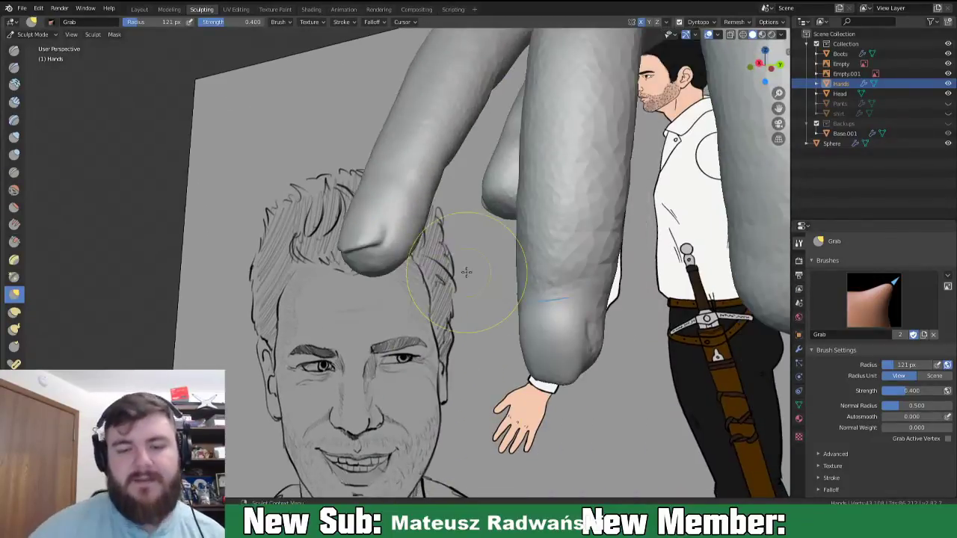
scroll(406, 272, up, 2)
scroll(406, 272, down, 1)
middle_drag(407, 272, 410, 283)
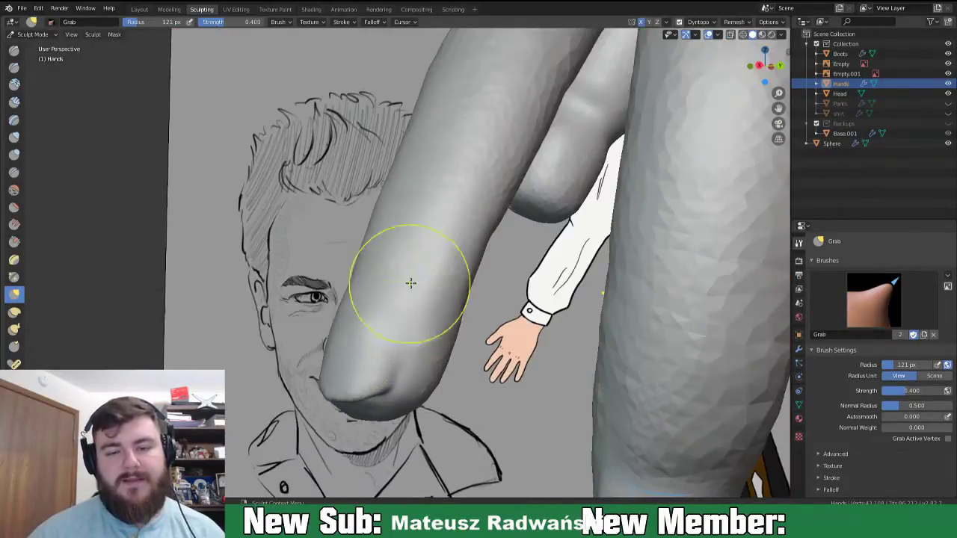
key(c)
key(f)
click(391, 322)
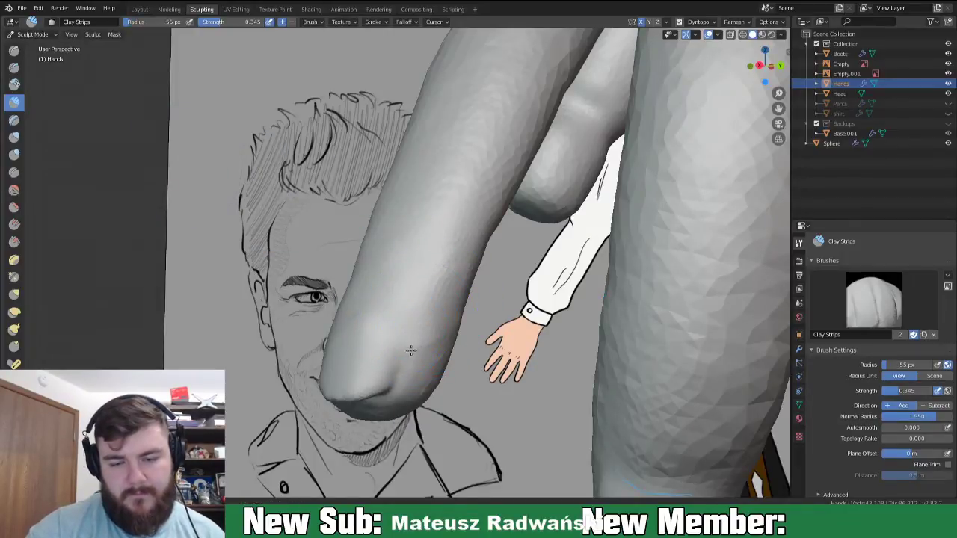
key(f)
click(408, 342)
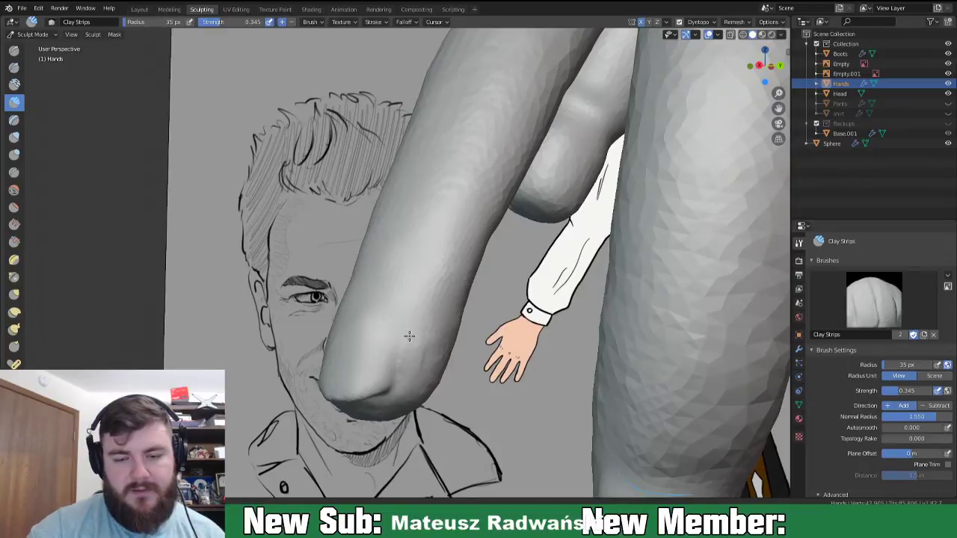
mouse_move(401, 320)
mouse_down()
mouse_move(403, 336)
mouse_move(409, 296)
mouse_up()
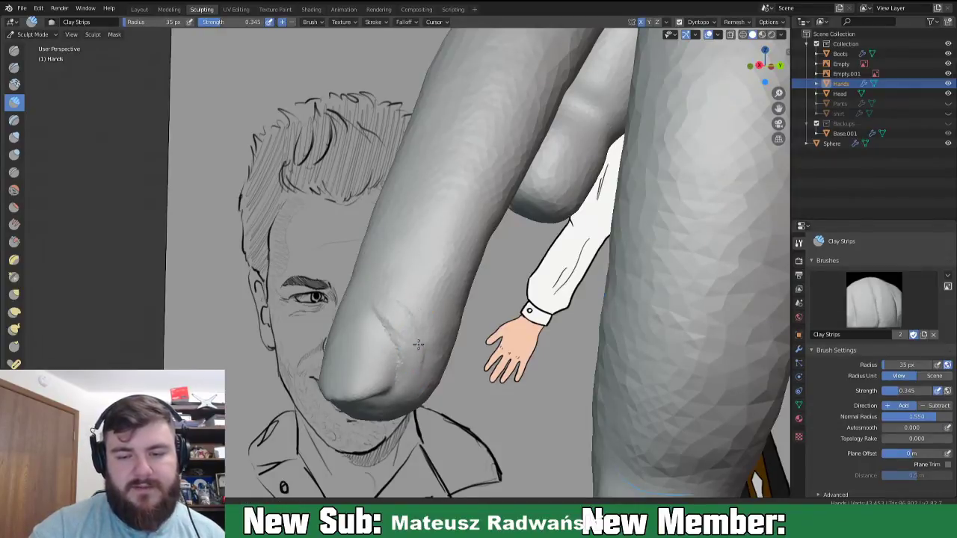
- Extend the raised skin fold around the cuticle to the opposite side of the index fingernail with the Clay Strips brush
mouse_move(413, 295)
middle_down()
mouse_move(441, 299)
mouse_move(545, 259)
middle_up()
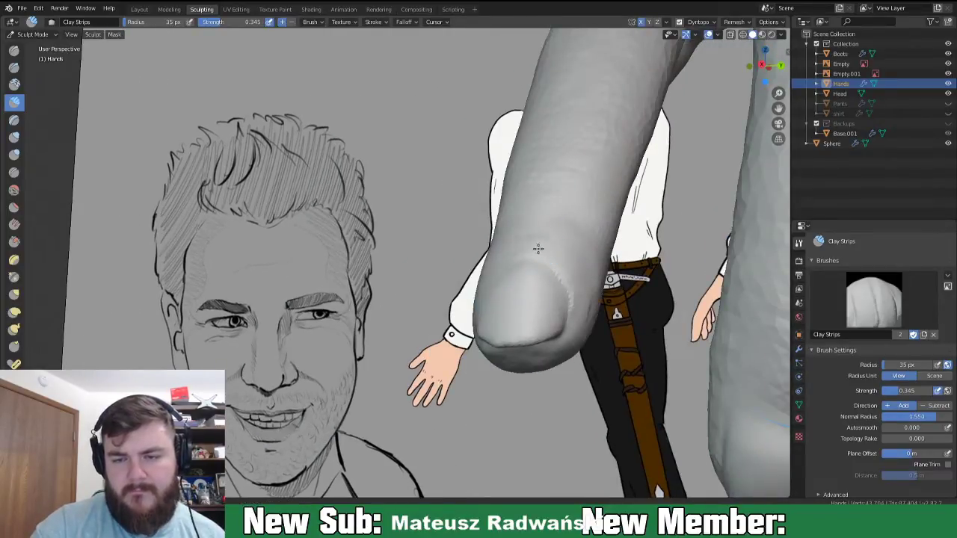
mouse_move(500, 302)
middle_down()
mouse_move(694, 325)
mouse_move(568, 317)
middle_up()
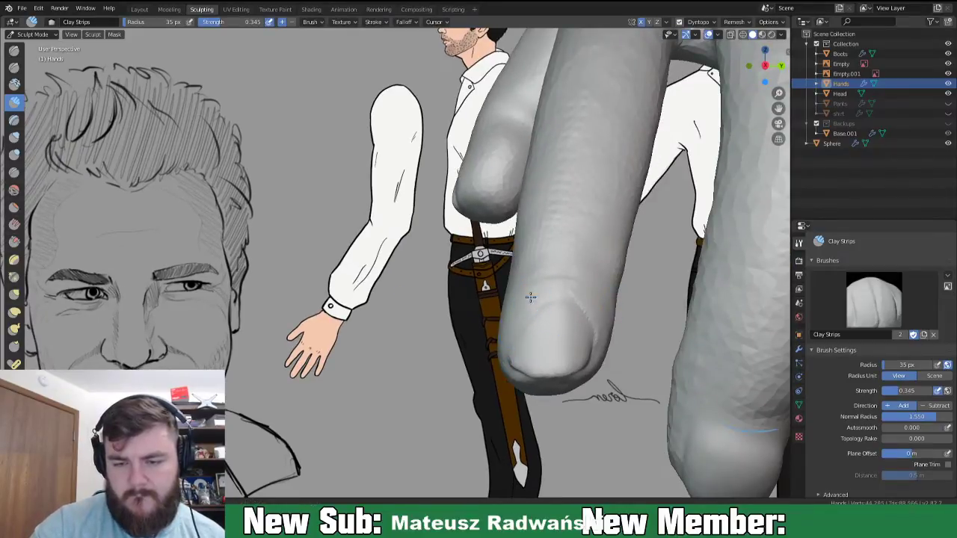
middle_drag(505, 349, 604, 292)
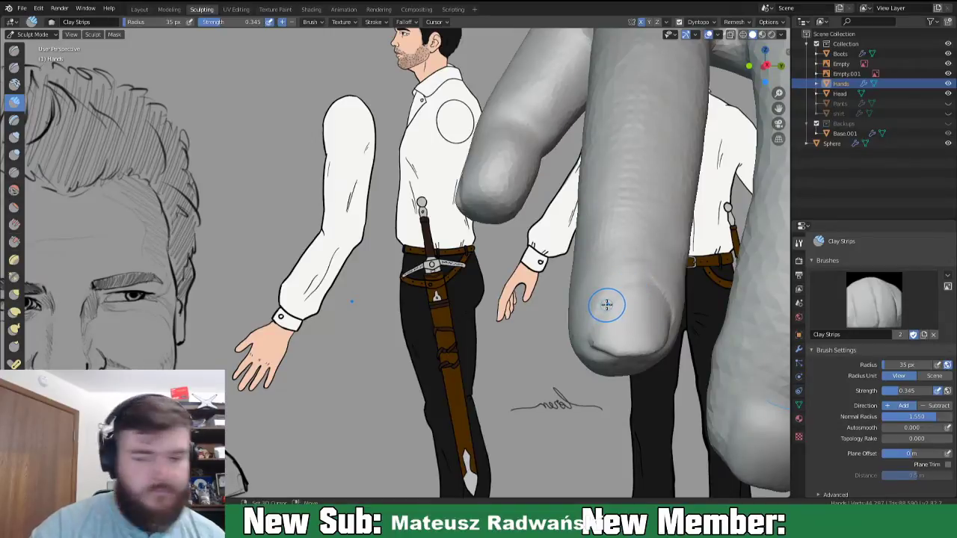
- Define the border between the index fingernail and its surrounding skin with the Crease brush at a 35 px radius
key(shift+c)
drag(603, 305, 605, 291)
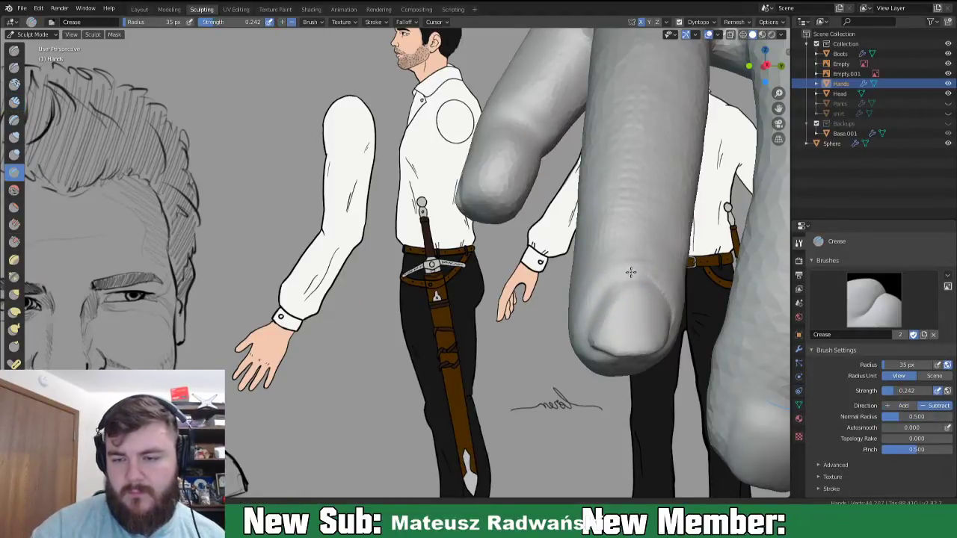
middle_drag(651, 281, 614, 290)
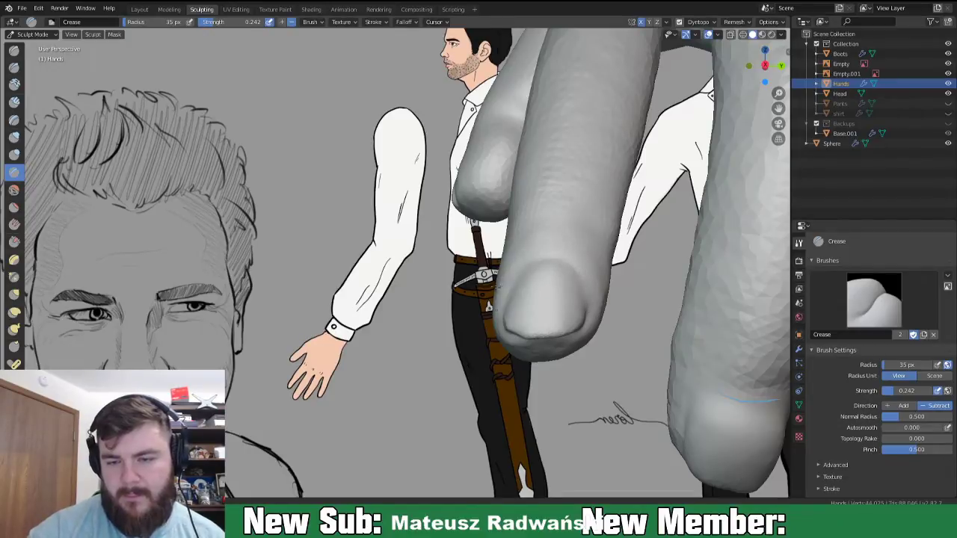
- Carve a groove beneath the free edge of the middle fingernail with the Crease brush at a 35 px radius
middle_drag(535, 249, 597, 294)
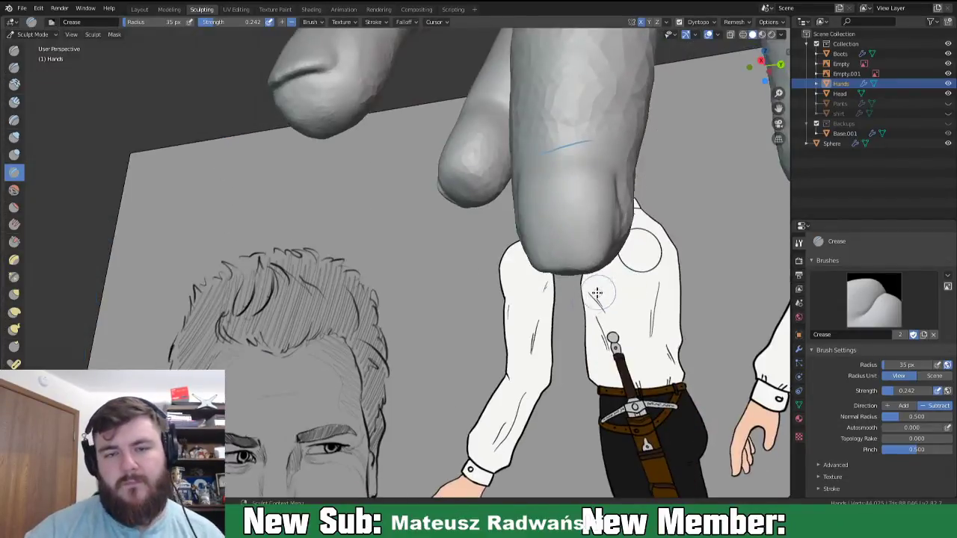
middle_drag(506, 366, 564, 346)
key(ctrl+z)
key(ctrl+shift+z)
mouse_move(484, 289)
middle_down()
mouse_move(464, 292)
mouse_move(482, 244)
mouse_move(464, 279)
mouse_move(551, 355)
mouse_move(545, 314)
mouse_move(521, 379)
middle_up()
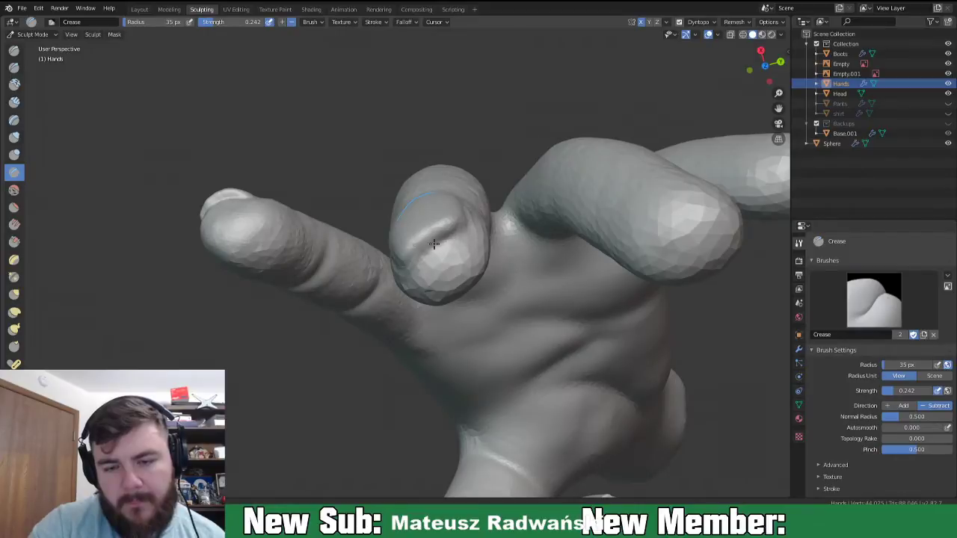
drag(443, 234, 408, 260)
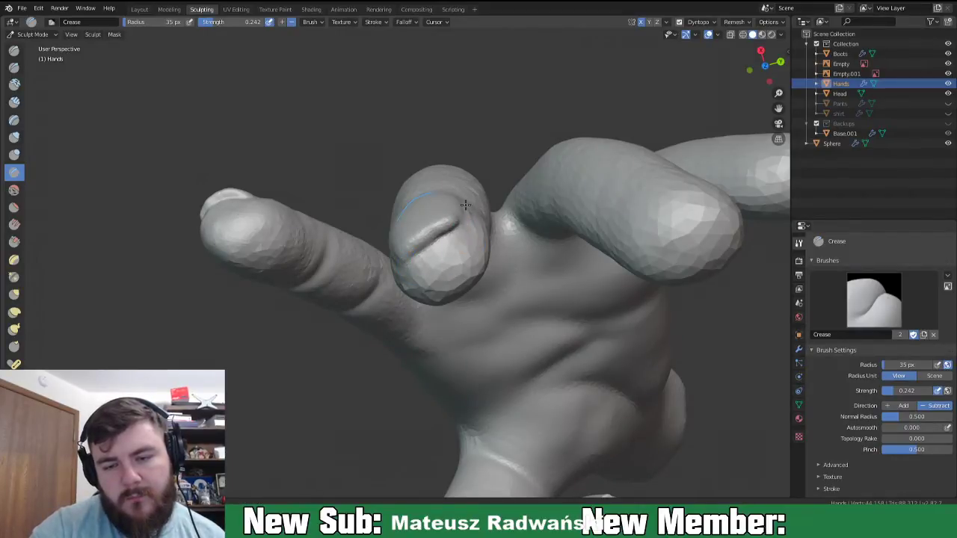
- Crease the skin along both sides of the middle fingernail to separate the nail from the finger
middle_drag(465, 211, 468, 261)
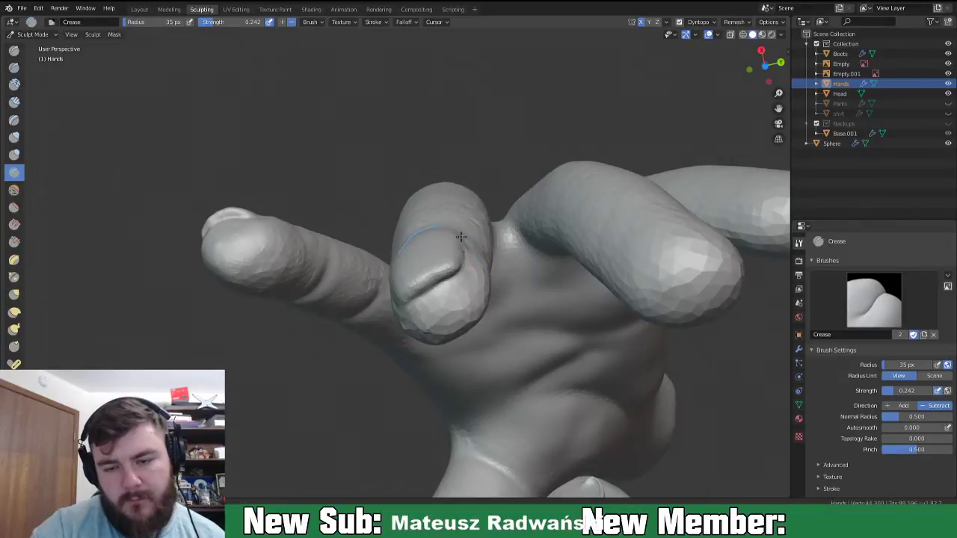
drag(465, 245, 460, 236)
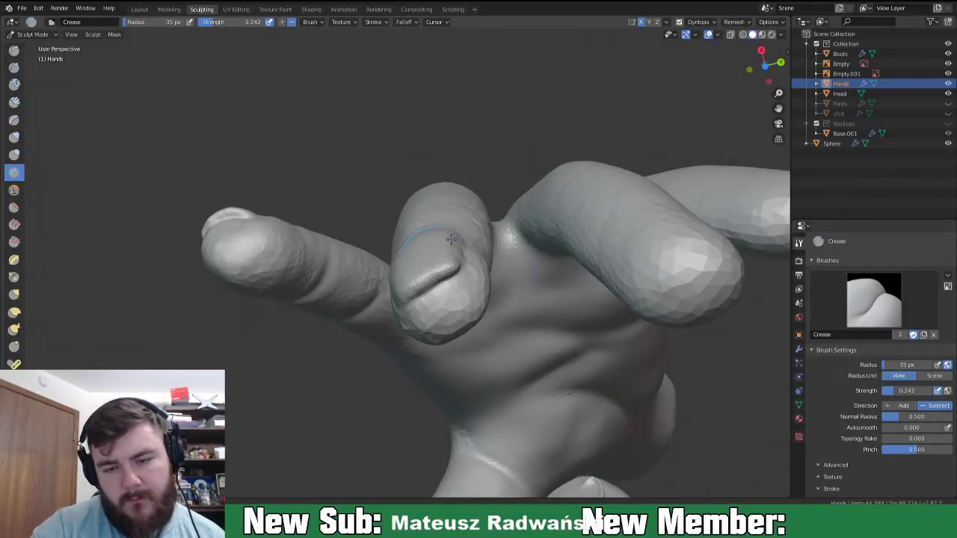
mouse_move(444, 244)
middle_down()
mouse_move(496, 207)
mouse_move(412, 267)
mouse_move(453, 299)
mouse_move(463, 253)
mouse_move(456, 284)
middle_up()
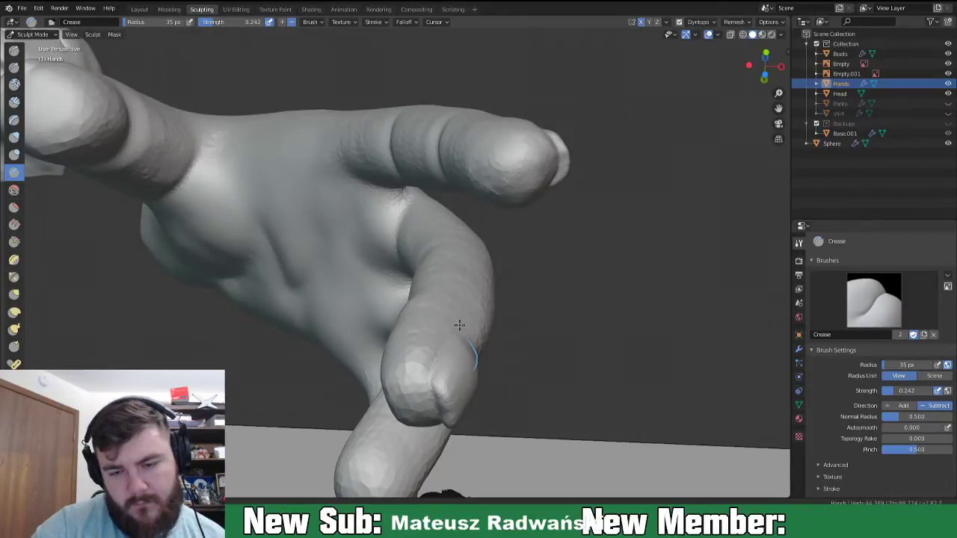
middle_drag(463, 329, 423, 334)
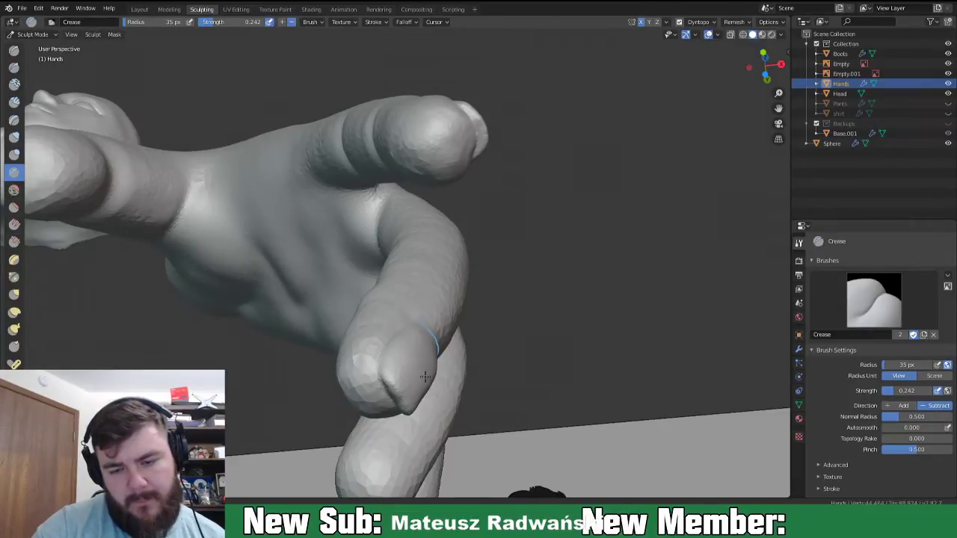
- Flatten the surface of the middle fingernail with the Scrape brush at a 45 px radius
mouse_move(410, 354)
middle_down()
mouse_move(417, 386)
mouse_move(387, 386)
middle_up()
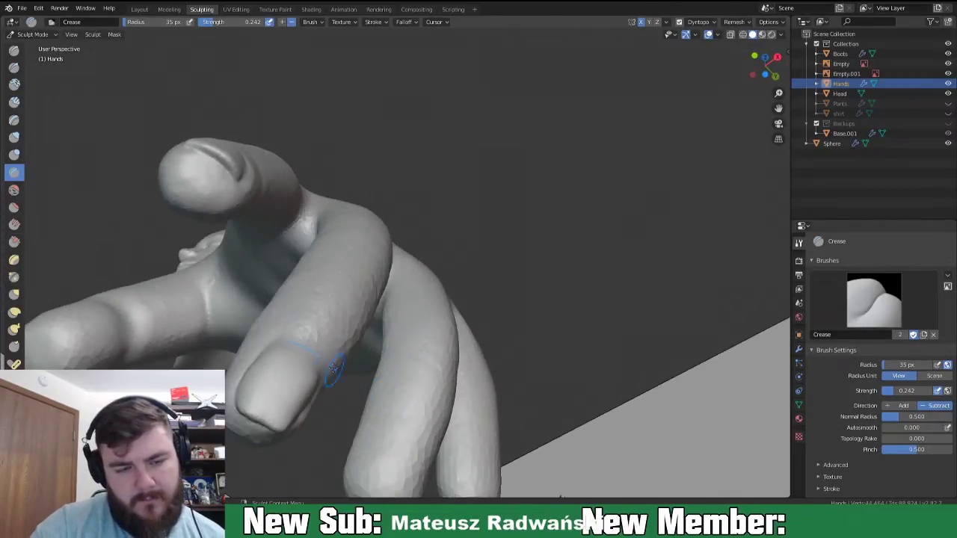
click(13, 242)
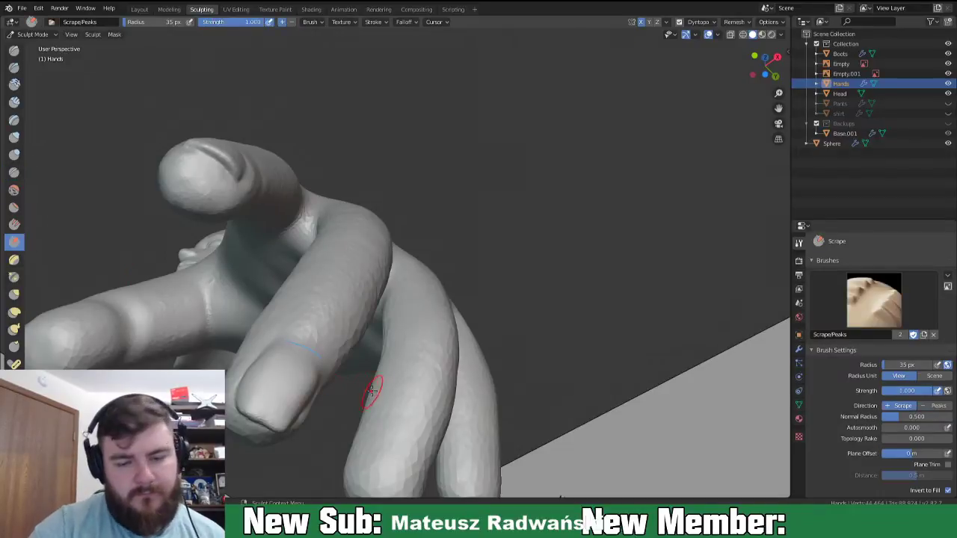
key(f)
click(291, 403)
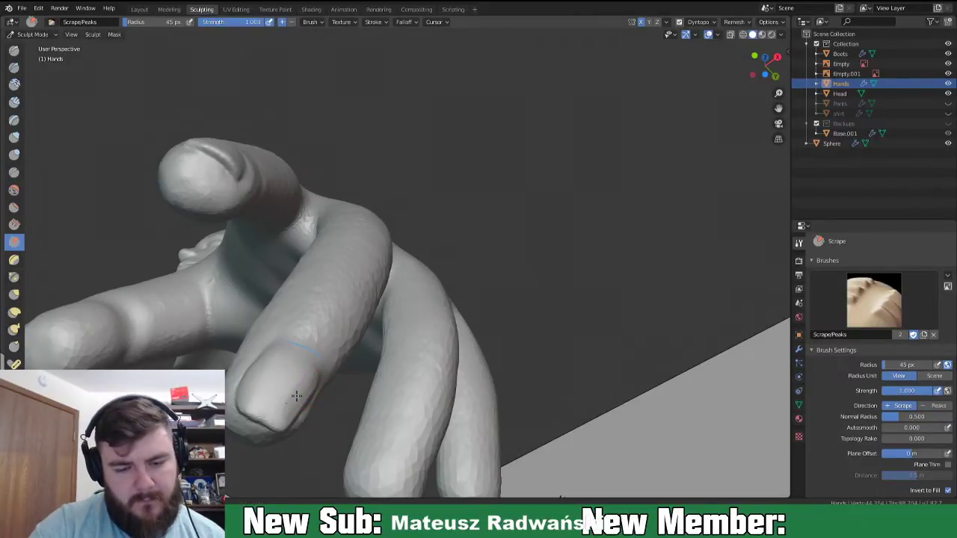
drag(307, 375, 287, 376)
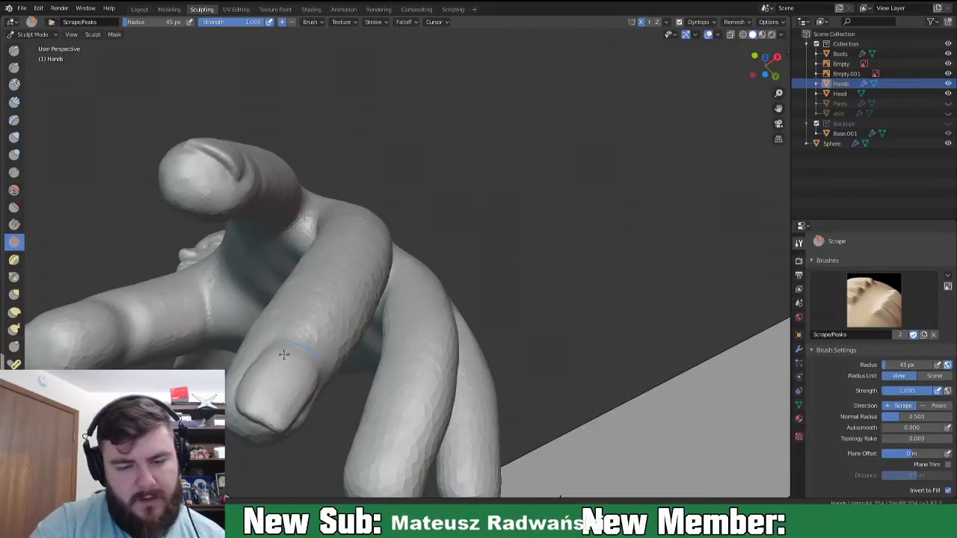
mouse_move(292, 374)
mouse_down()
mouse_move(299, 384)
mouse_move(311, 379)
mouse_up()
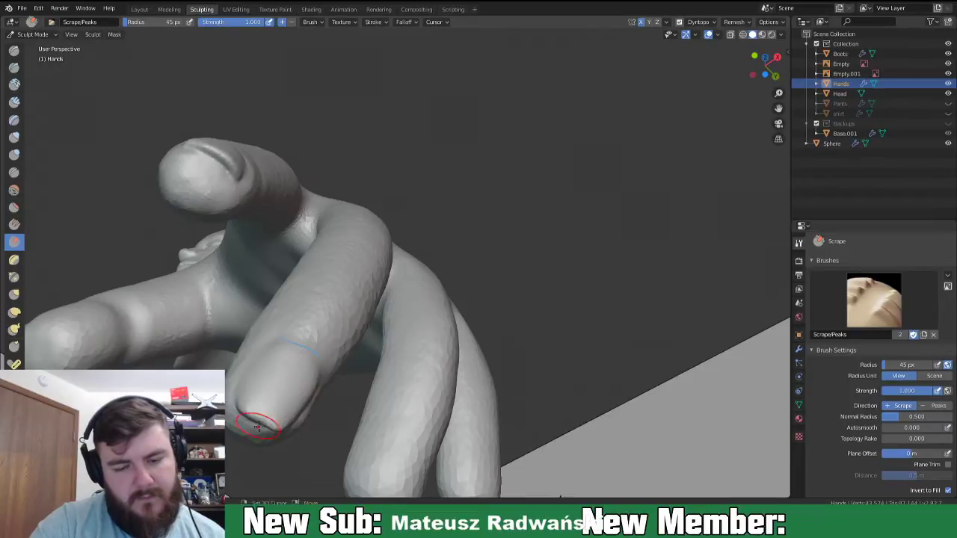
- Adjust the middle fingertip and its nail edge with the Grab brush at 101 px and 43 px radii
middle_drag(367, 448, 349, 436)
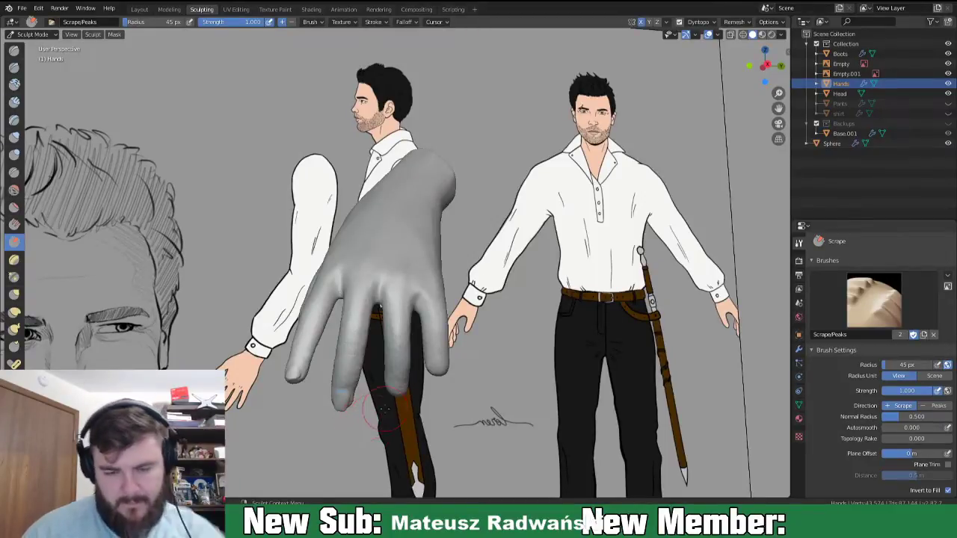
scroll(366, 430, up, 2)
mouse_move(359, 448)
middle_down()
mouse_move(350, 340)
mouse_move(321, 314)
mouse_move(247, 302)
mouse_move(309, 305)
mouse_move(337, 365)
mouse_move(406, 352)
middle_up()
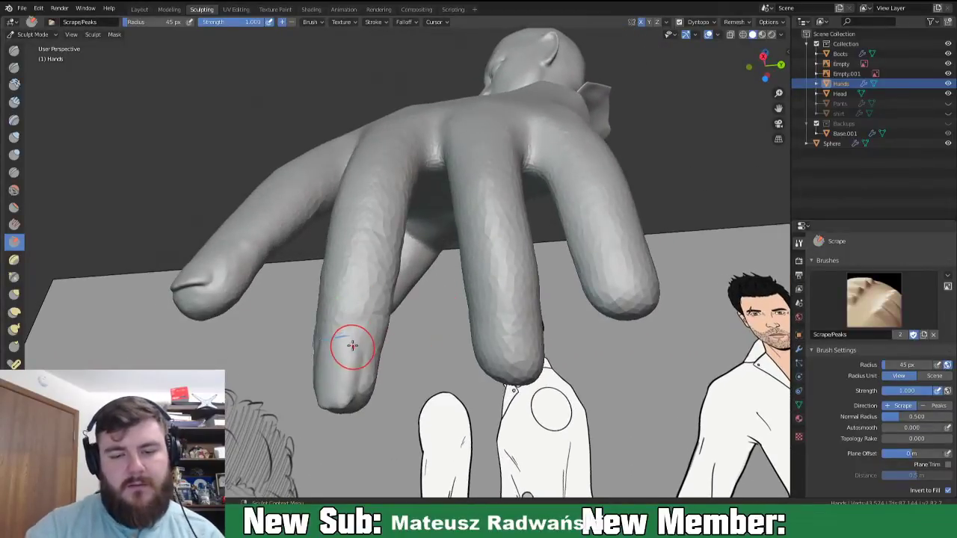
key(g)
key(f)
click(404, 381)
middle_drag(405, 381, 417, 381)
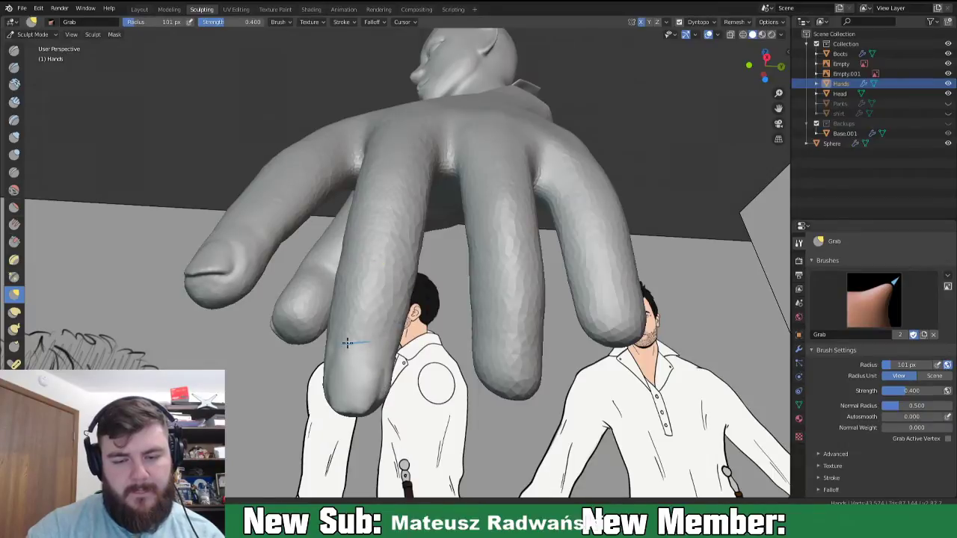
middle_drag(328, 317, 358, 351)
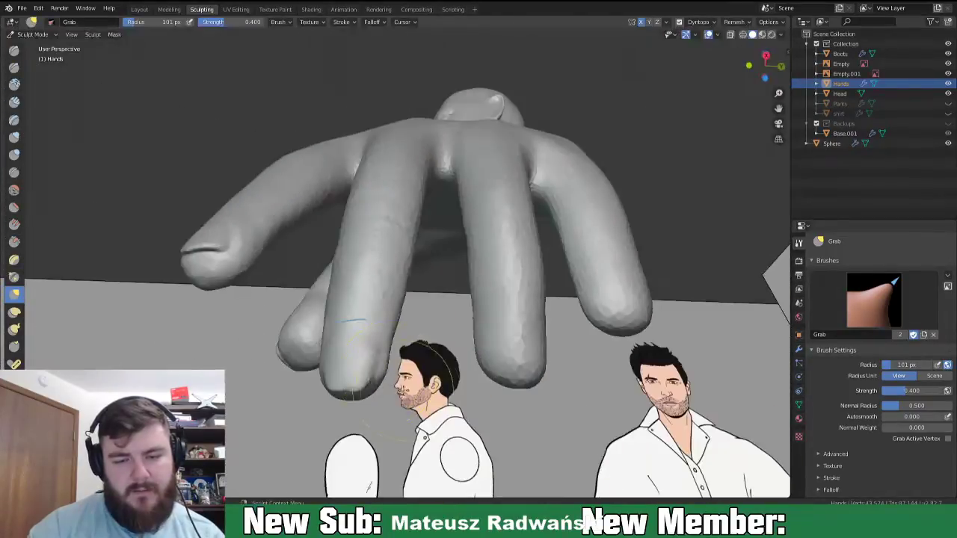
key(f)
click(323, 403)
drag(344, 386, 345, 392)
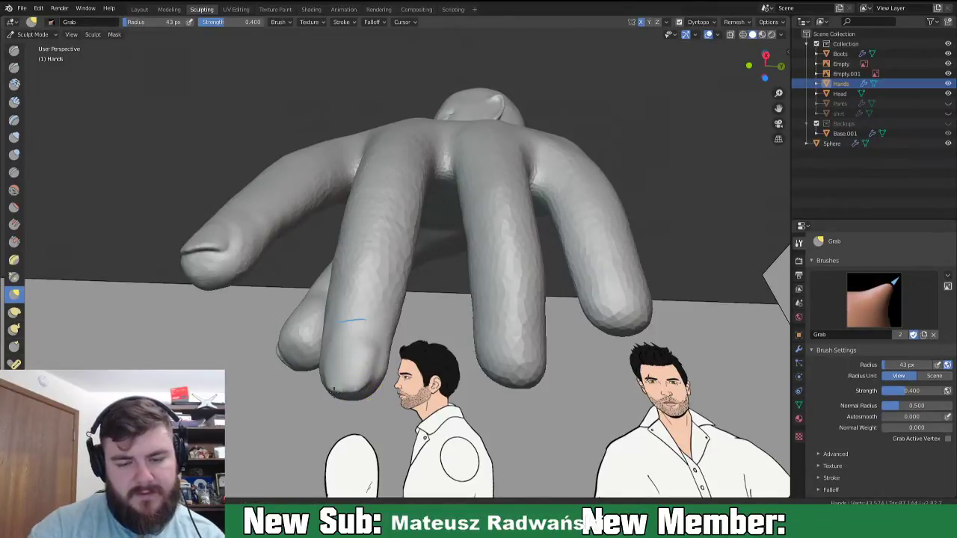
middle_drag(381, 388, 333, 384)
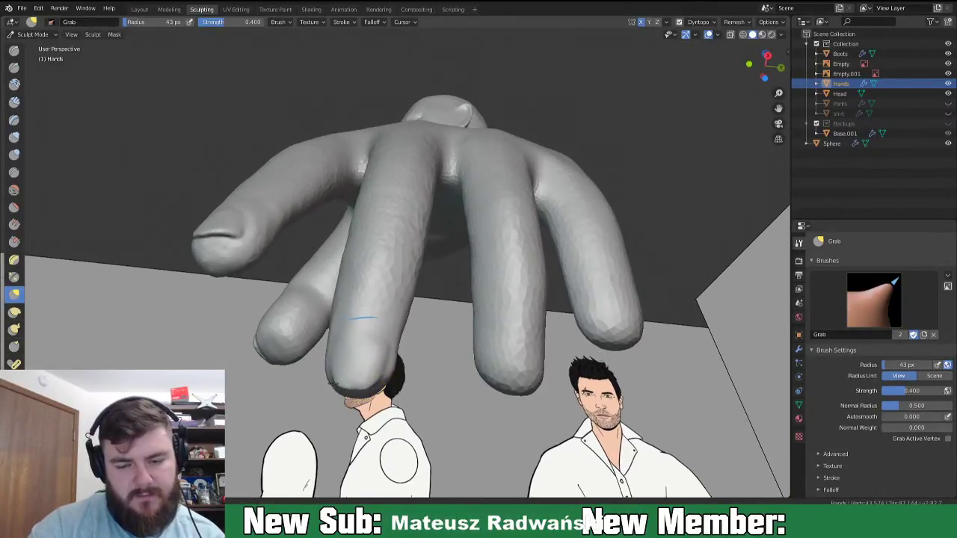
- Fill out the back and sides of the middle finger's segments with the Inflate brush at a 68 px radius
middle_drag(350, 456, 364, 376)
scroll(365, 376, up, 5)
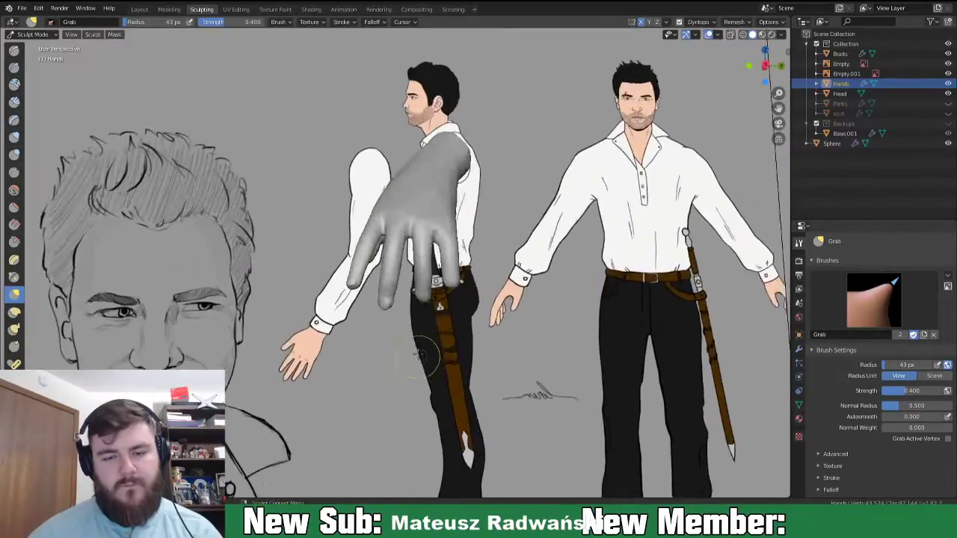
scroll(411, 371, up, 2)
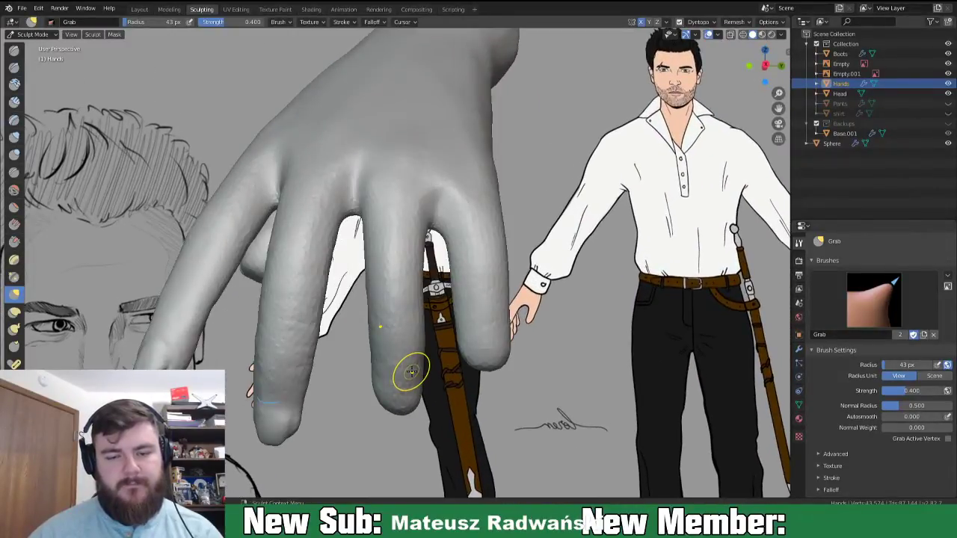
mouse_move(352, 380)
middle_down()
mouse_move(354, 335)
mouse_move(389, 343)
mouse_move(363, 364)
mouse_move(364, 350)
middle_up()
key(i)
key(f)
click(369, 327)
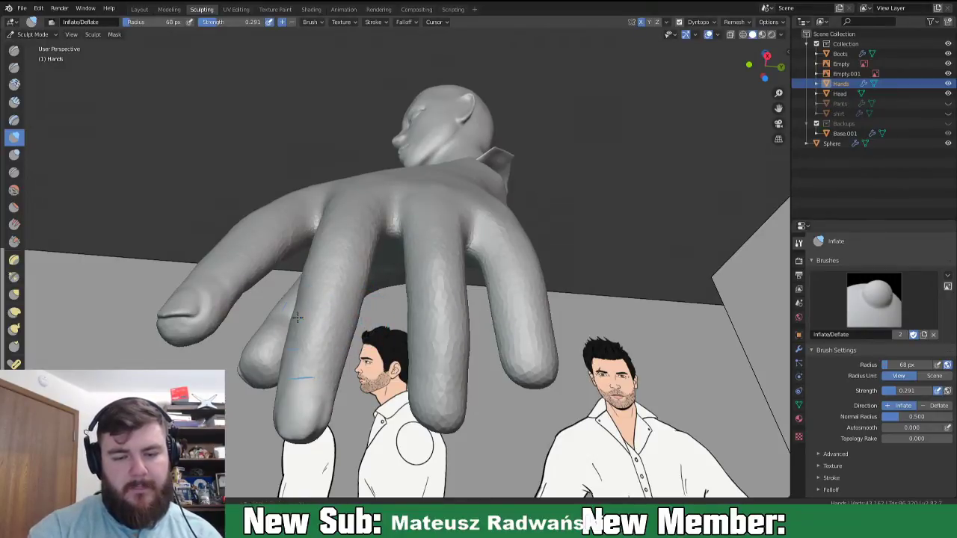
middle_drag(299, 311, 358, 332)
mouse_move(359, 332)
mouse_down()
mouse_move(352, 278)
mouse_move(334, 323)
mouse_up()
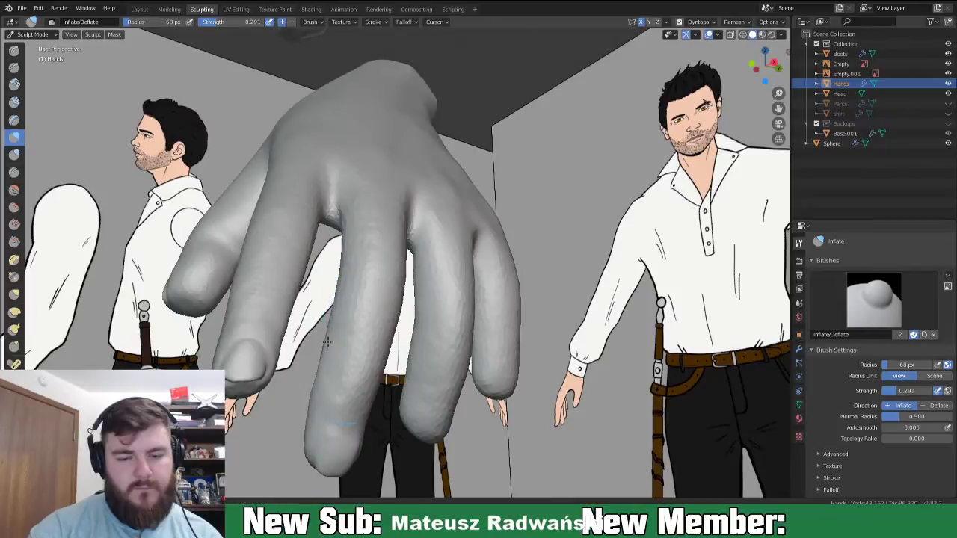
- Thicken the back of the middle finger's outer segments with the Inflate brush, reducing the radius to 43 px
mouse_move(345, 237)
mouse_down()
mouse_move(349, 273)
mouse_move(331, 349)
mouse_move(349, 338)
mouse_move(341, 370)
mouse_up()
key(f)
click(368, 262)
mouse_move(327, 321)
mouse_down()
mouse_move(348, 378)
mouse_move(364, 367)
mouse_move(382, 320)
mouse_up()
drag(360, 389, 363, 394)
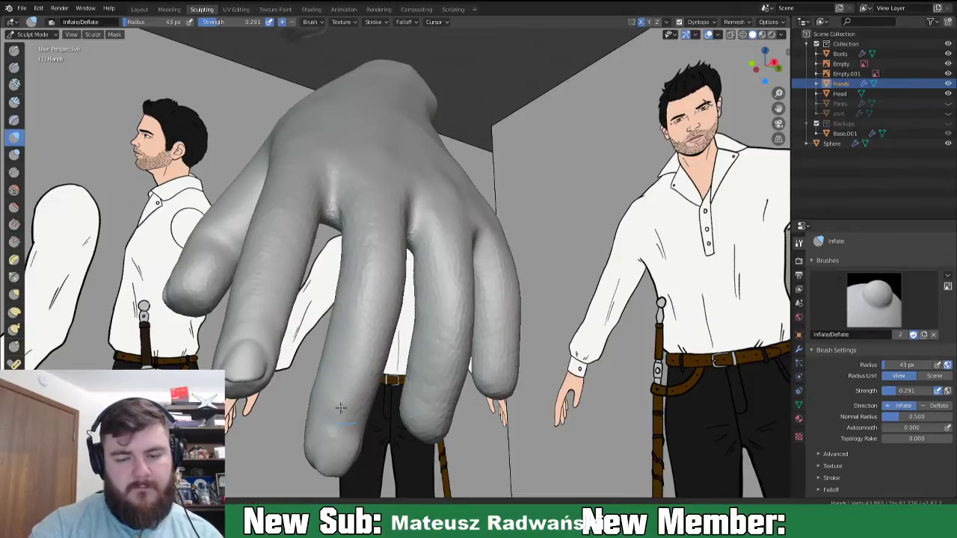
- Fill out the sides of the middle finger's middle and base segments with the Inflate brush at a 43 px radius
middle_drag(350, 406, 324, 332)
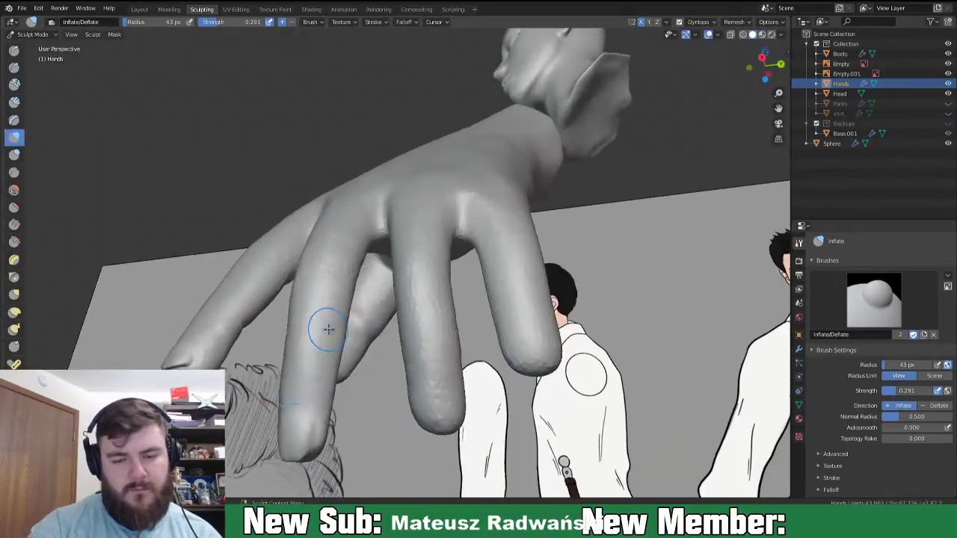
mouse_move(334, 330)
mouse_down()
mouse_move(330, 357)
mouse_move(328, 323)
mouse_up()
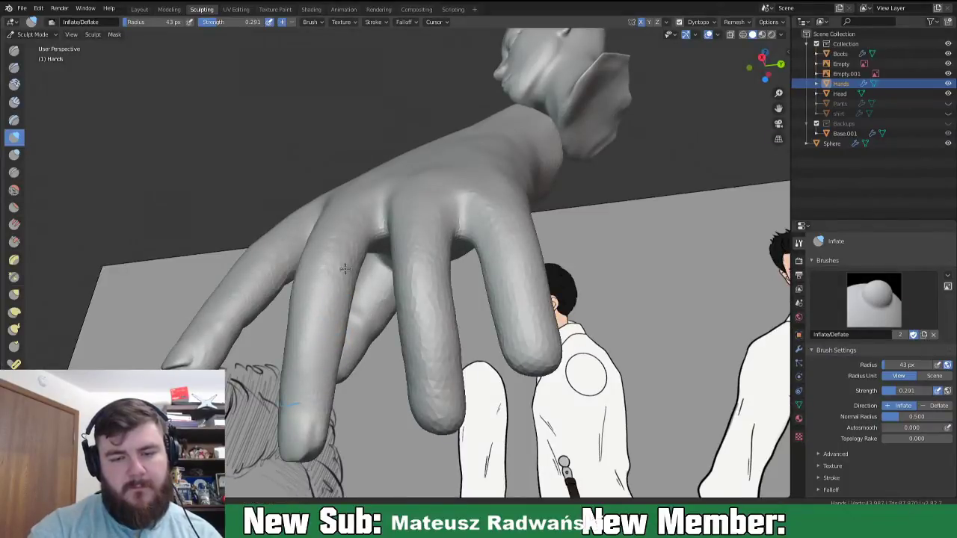
mouse_move(344, 282)
mouse_down()
mouse_move(341, 231)
mouse_move(344, 278)
mouse_up()
middle_drag(311, 291, 363, 271)
mouse_move(331, 305)
mouse_down()
mouse_move(352, 202)
mouse_move(331, 299)
mouse_up()
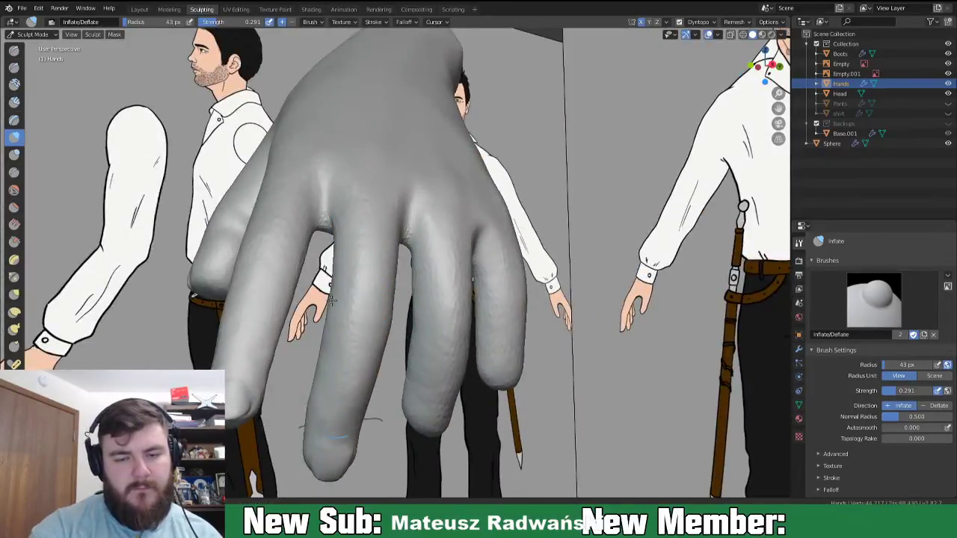
- Crease the palm side of the ring finger across its two joints with the Crease brush at a 43 px radius
mouse_move(367, 282)
middle_down()
mouse_move(427, 334)
mouse_move(409, 358)
mouse_move(290, 408)
mouse_move(267, 435)
middle_up()
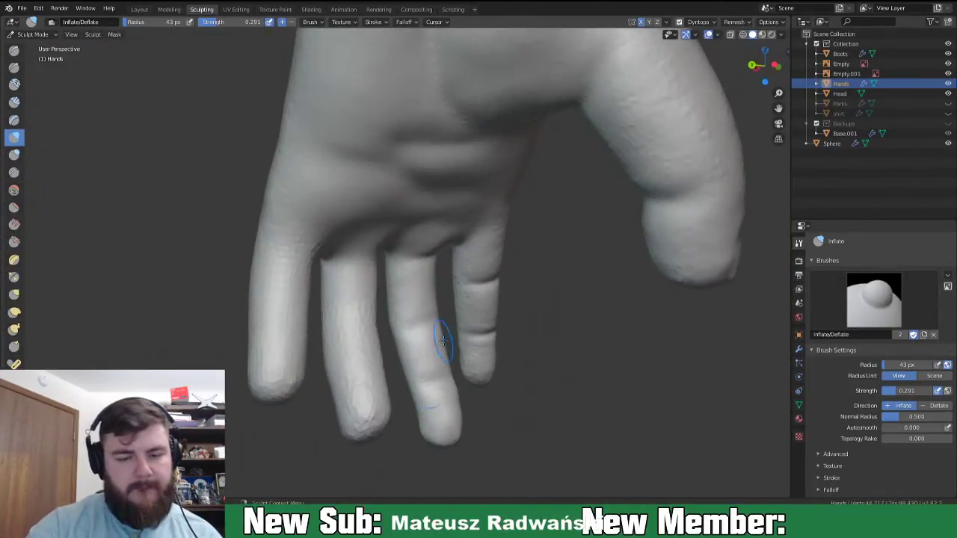
key(shift+c)
middle_drag(372, 330, 345, 320)
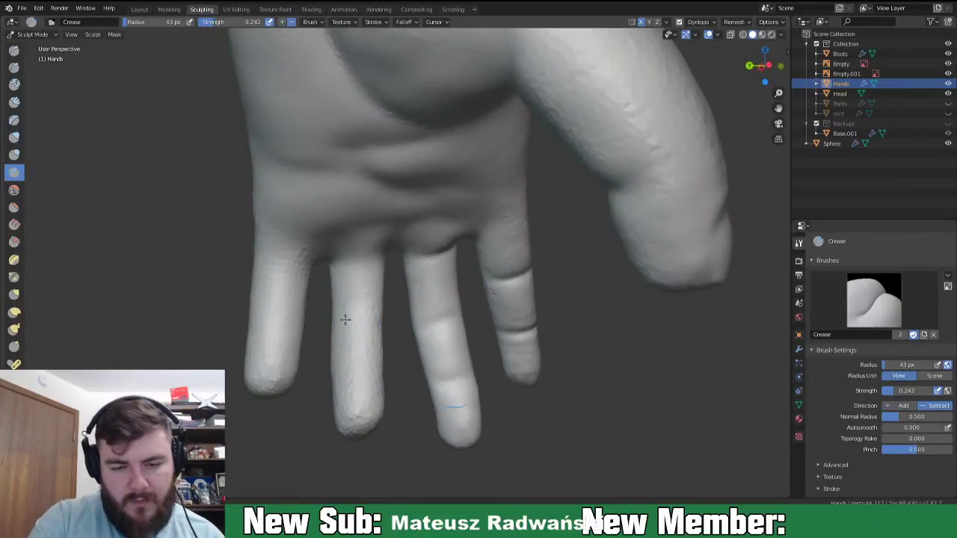
drag(368, 322, 367, 347)
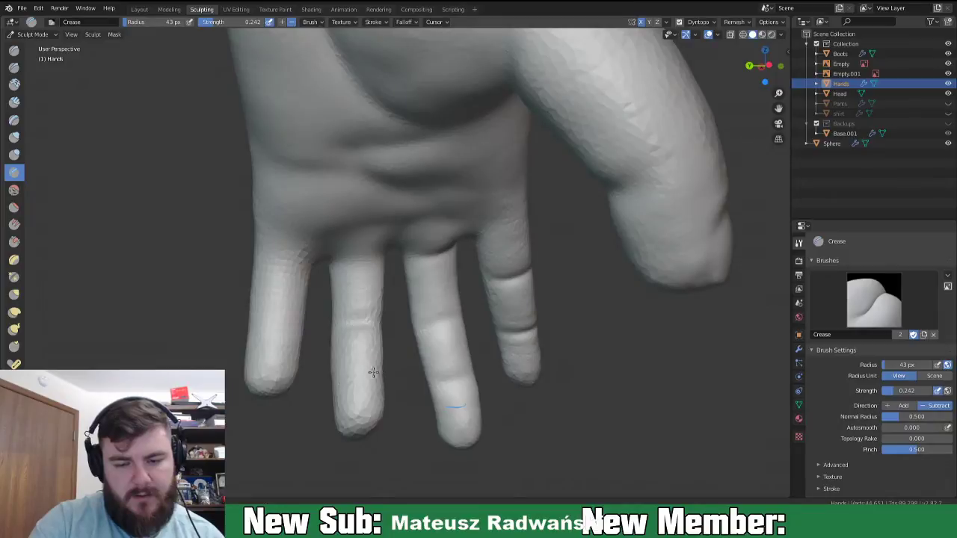
drag(381, 367, 354, 378)
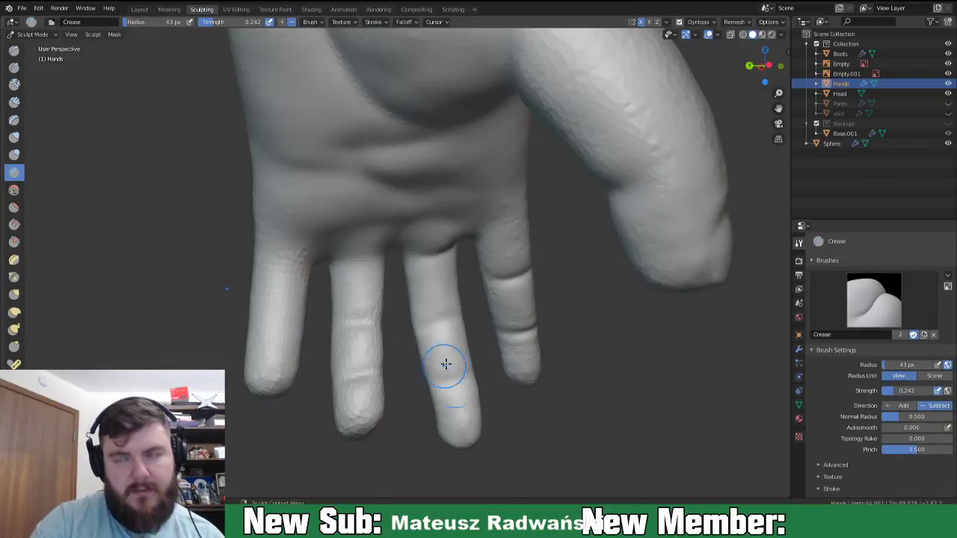
- Try the Front and Back depth options on the reference image in the Layout workspace, restore Default and return to sculpting the hands
mouse_move(430, 378)
middle_down()
mouse_move(559, 337)
mouse_move(653, 351)
mouse_move(577, 359)
mouse_move(638, 292)
middle_up()
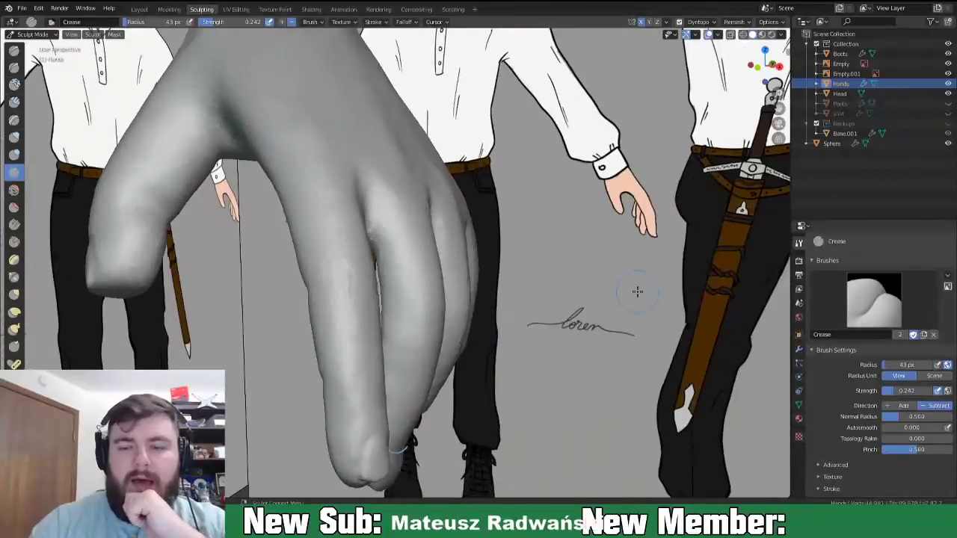
scroll(638, 291, down, 10)
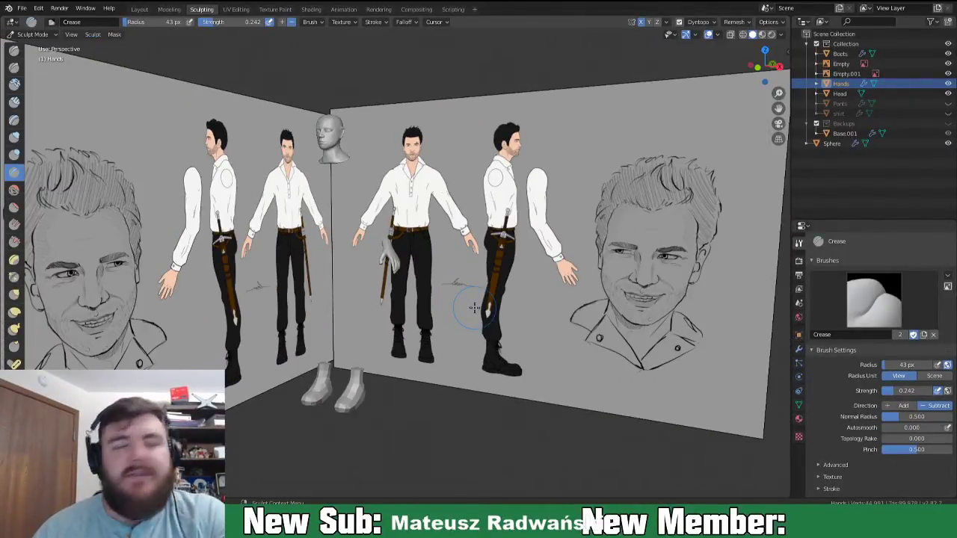
middle_drag(345, 313, 369, 321)
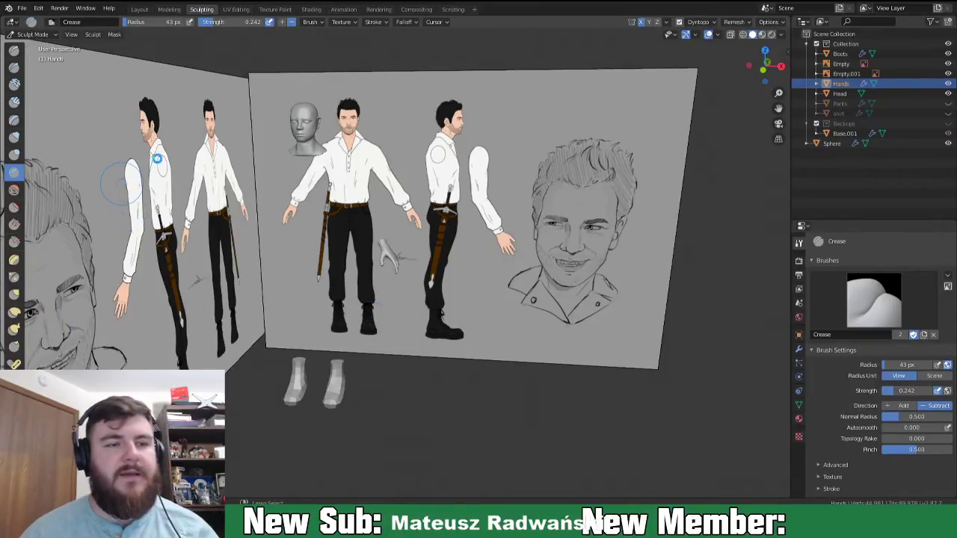
click(139, 9)
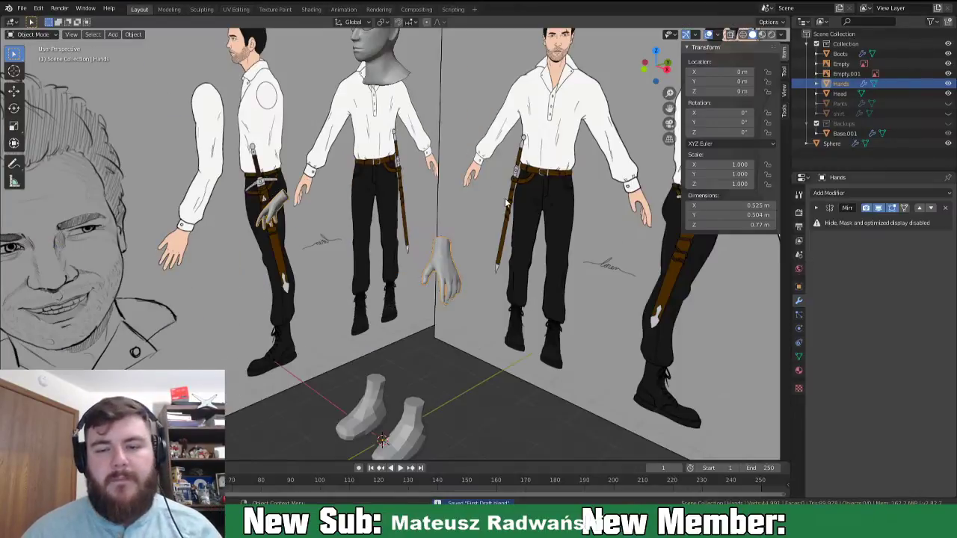
click(505, 202)
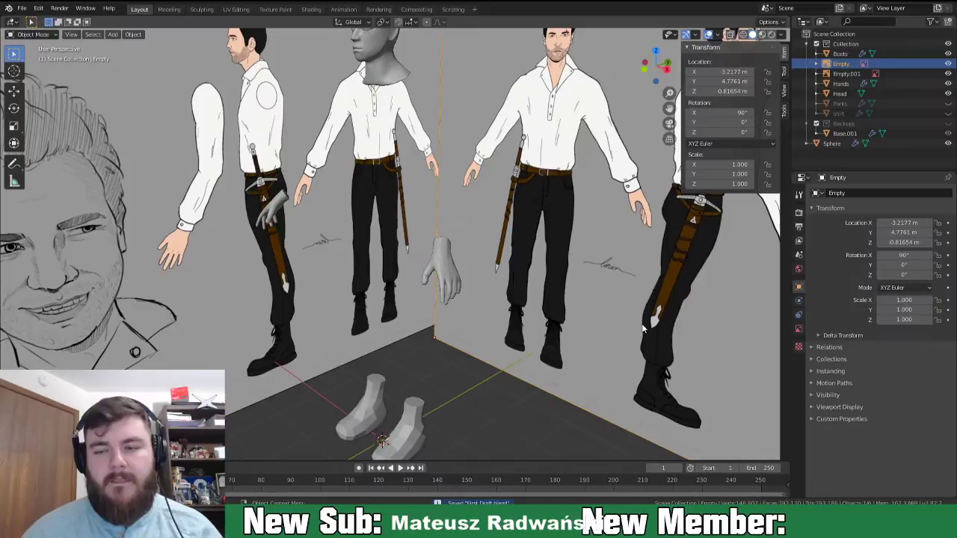
click(798, 329)
mouse_move(514, 262)
middle_down()
mouse_move(553, 240)
mouse_move(477, 198)
mouse_move(485, 196)
middle_up()
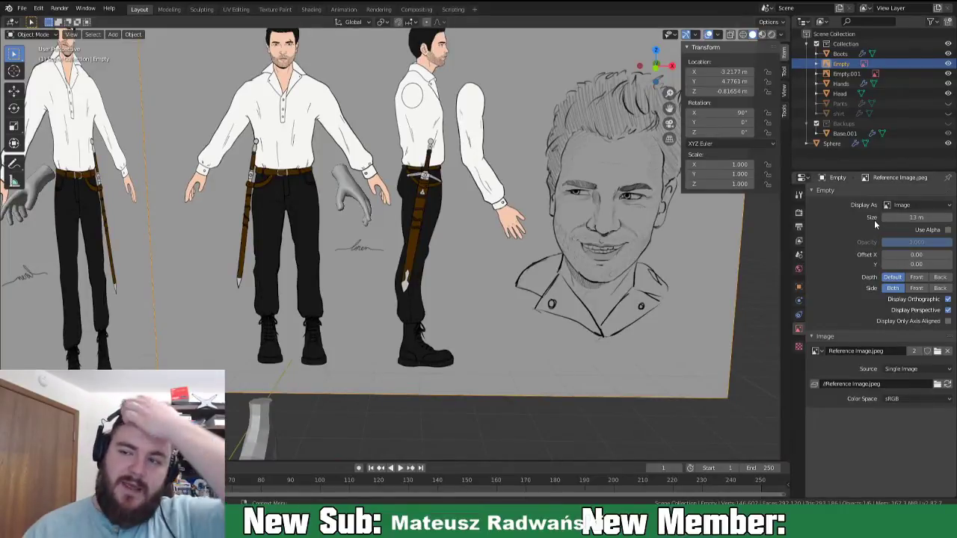
click(920, 278)
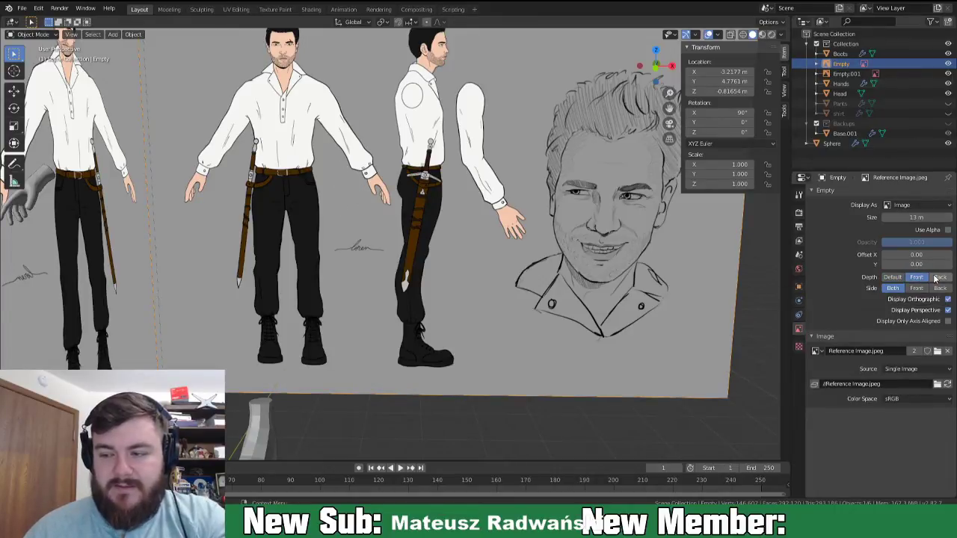
click(939, 277)
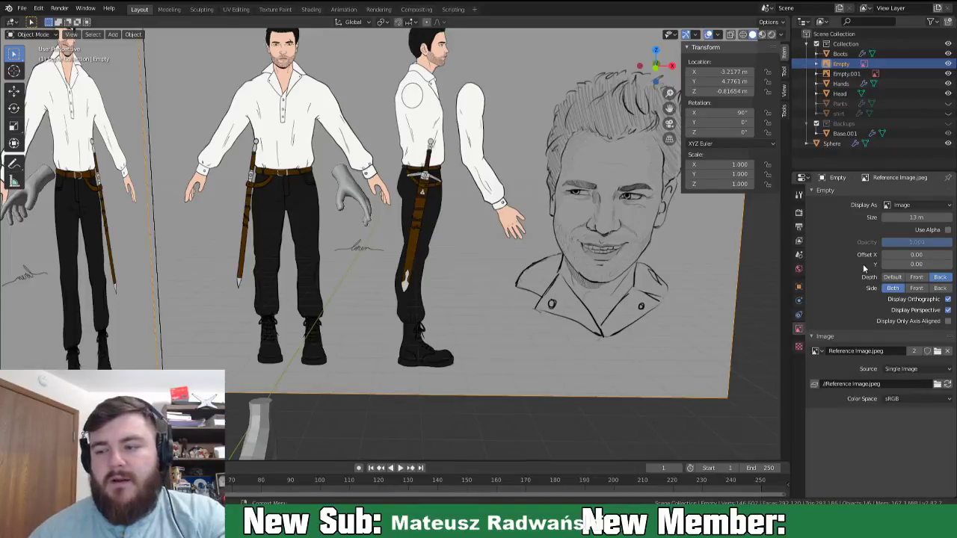
click(883, 277)
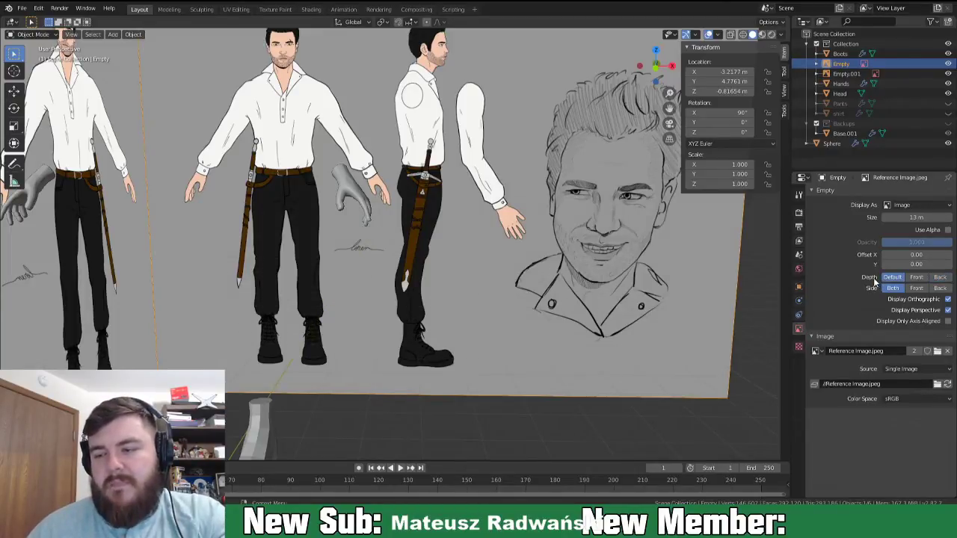
middle_drag(452, 237, 296, 263)
scroll(294, 258, up, 3)
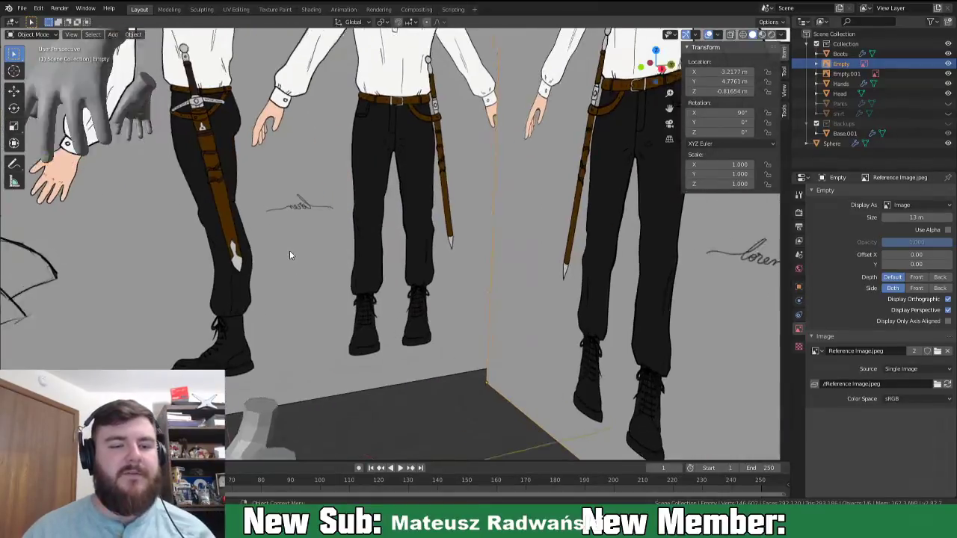
middle_drag(219, 251, 338, 120)
click(338, 120)
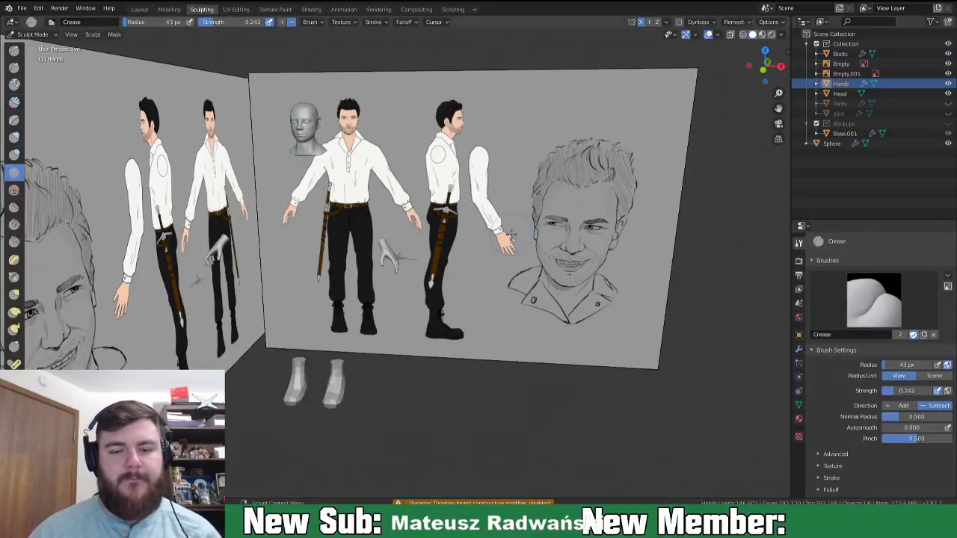
- Examine the mesh density of the ring and little fingers in Edit Mode and return to Sculpt Mode
scroll(449, 270, up, 3)
middle_drag(449, 269, 381, 248)
scroll(382, 254, up, 4)
middle_drag(441, 297, 402, 305)
scroll(402, 306, up, 3)
shift+middle_drag(454, 326, 371, 185)
scroll(367, 183, up, 2)
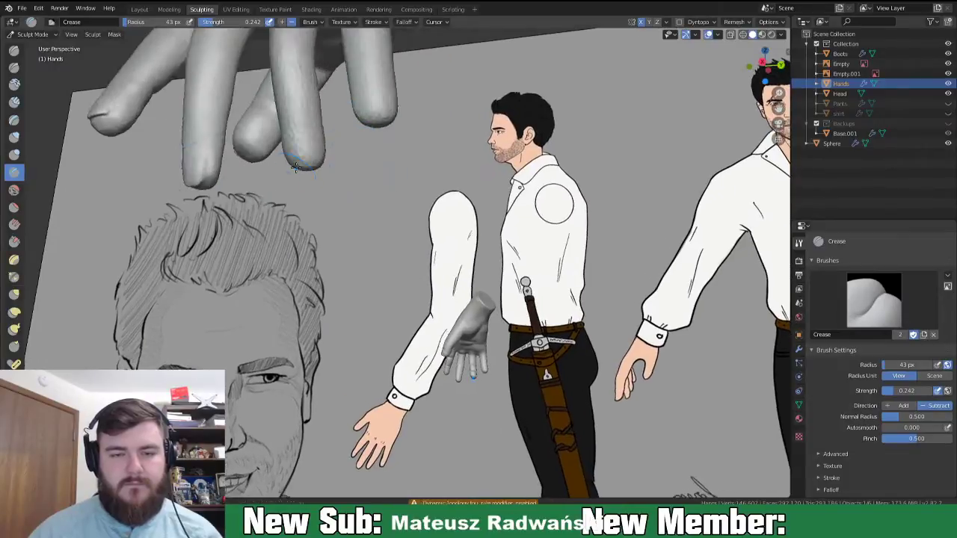
middle_drag(299, 166, 199, 201)
mouse_move(301, 187)
shift+middle_down()
mouse_move(326, 359)
mouse_move(372, 330)
shift+middle_up()
key(Tab)
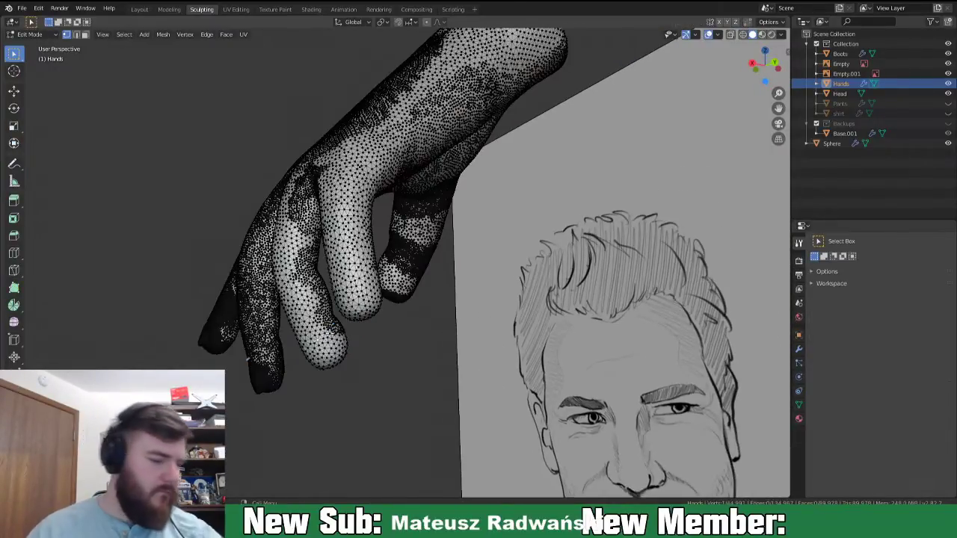
scroll(329, 329, up, 5)
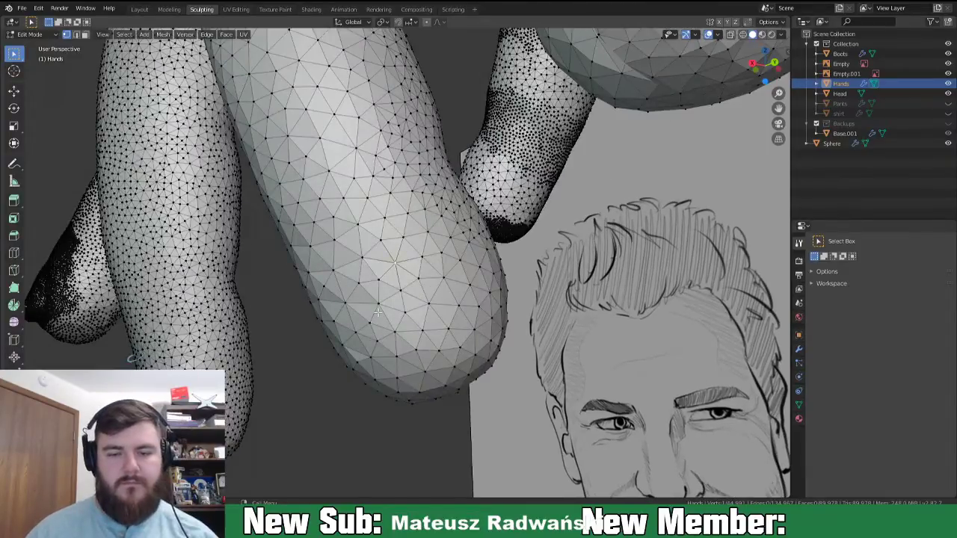
key(Tab)
mouse_move(376, 299)
middle_down()
mouse_move(417, 284)
mouse_move(416, 273)
mouse_move(475, 279)
middle_up()
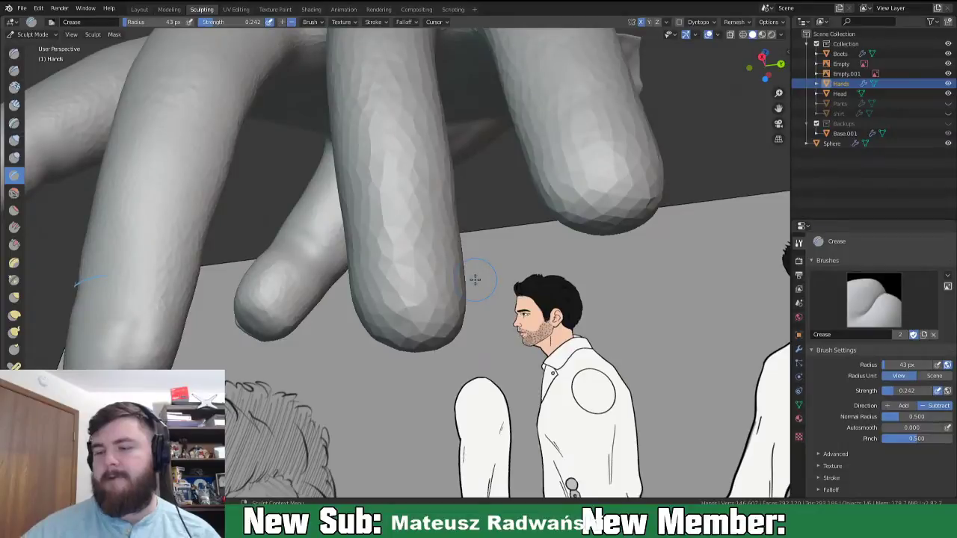
mouse_move(511, 314)
middle_down()
mouse_move(412, 310)
mouse_move(471, 336)
mouse_move(412, 292)
mouse_move(497, 382)
mouse_move(484, 449)
middle_up()
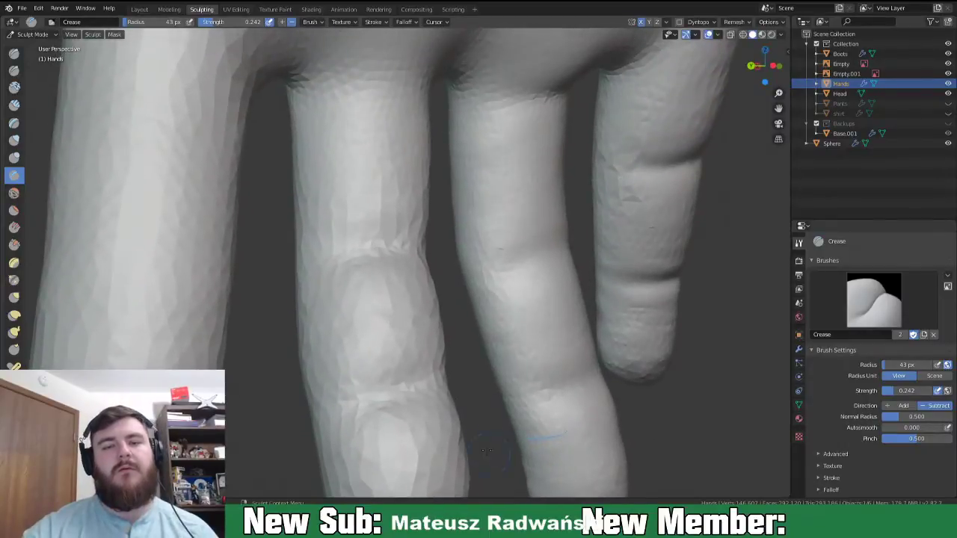
- Shift the ring finger's two palm-side joint creases toward the palm with the Grab brush at a 202 px radius
key(g)
key(f)
click(513, 359)
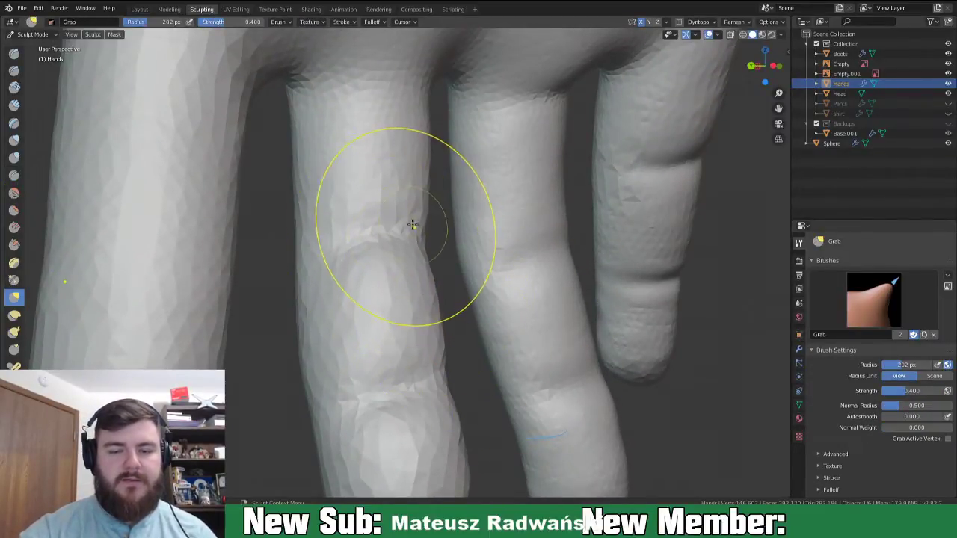
drag(421, 235, 428, 241)
drag(335, 246, 337, 232)
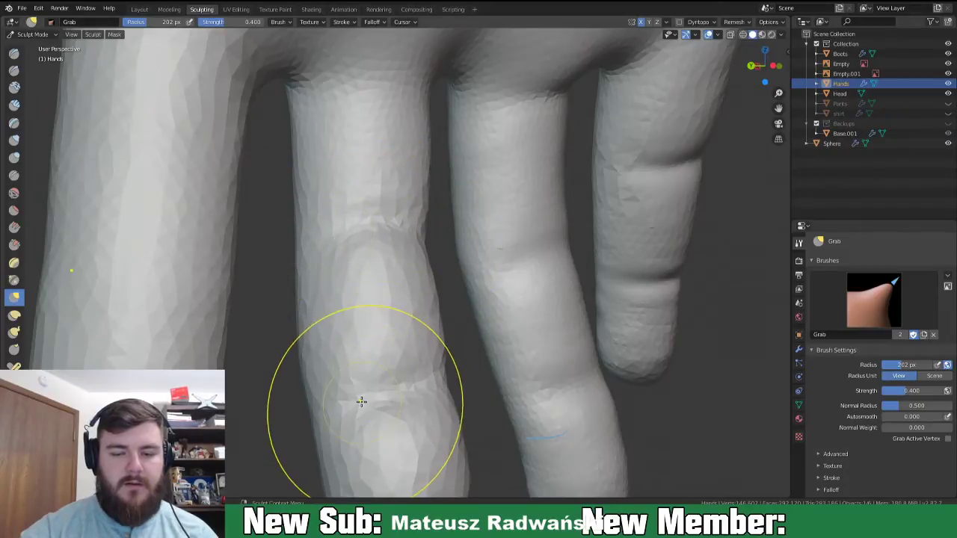
drag(361, 401, 363, 386)
drag(436, 383, 437, 373)
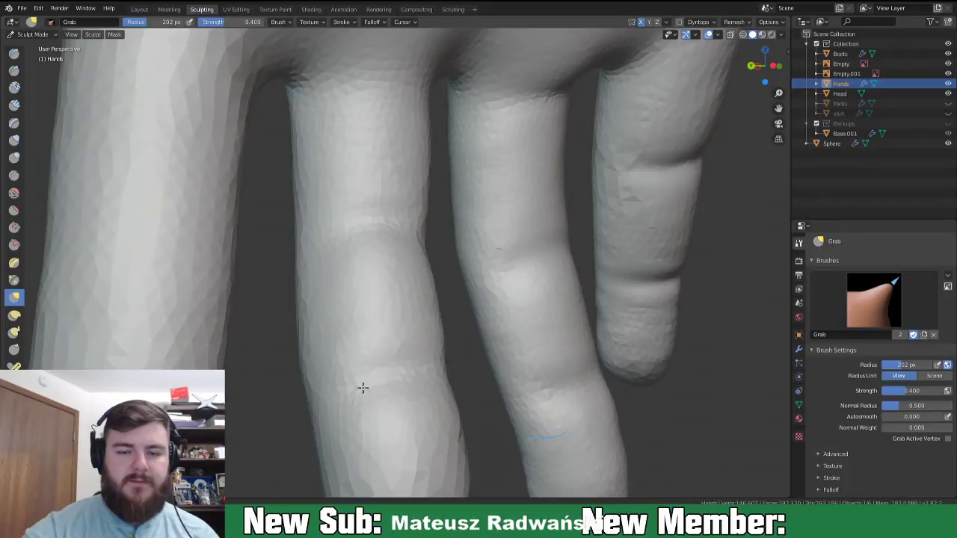
- Enable dynamic topology and build up the back of the ring fingertip with the Clay Strips brush at a 68 px radius
mouse_move(457, 354)
middle_down()
mouse_move(524, 385)
mouse_move(506, 265)
middle_up()
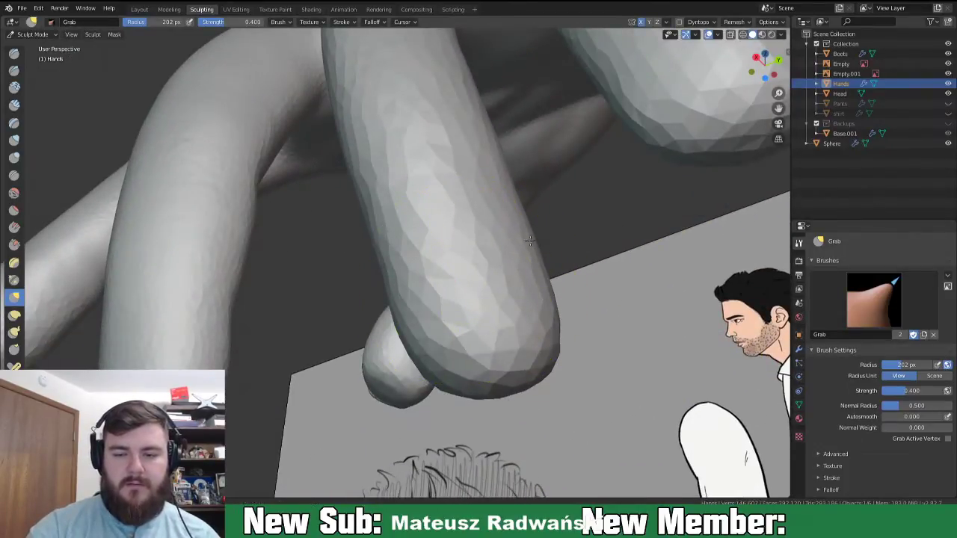
mouse_move(494, 321)
middle_down()
mouse_move(495, 342)
mouse_move(523, 322)
mouse_move(478, 359)
mouse_move(515, 329)
mouse_move(509, 340)
middle_up()
mouse_move(433, 314)
middle_down()
mouse_move(539, 314)
mouse_move(461, 321)
middle_up()
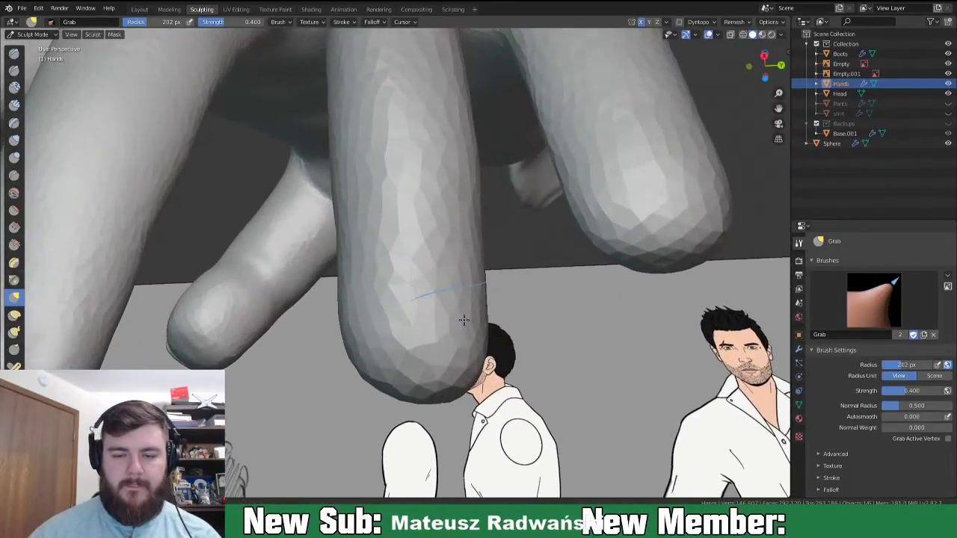
click(14, 106)
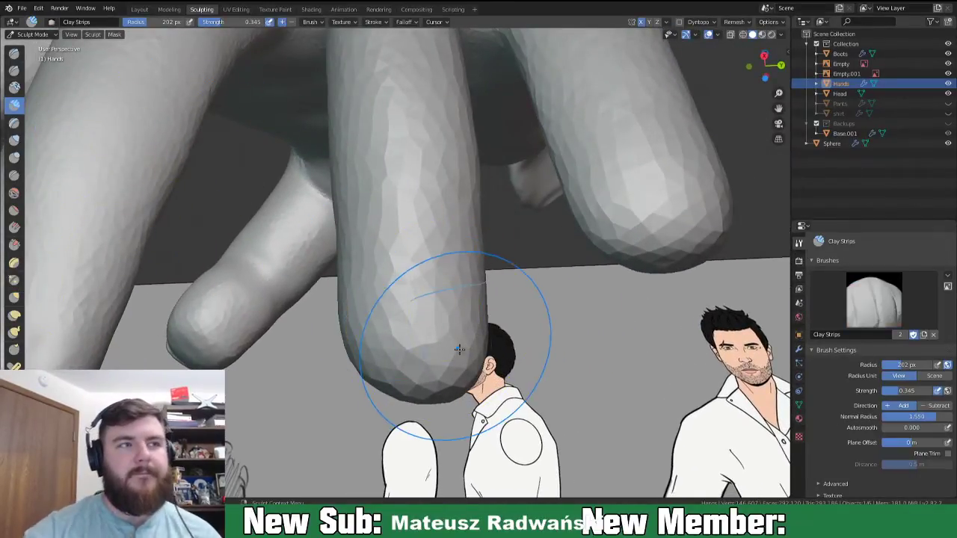
key(f)
click(408, 376)
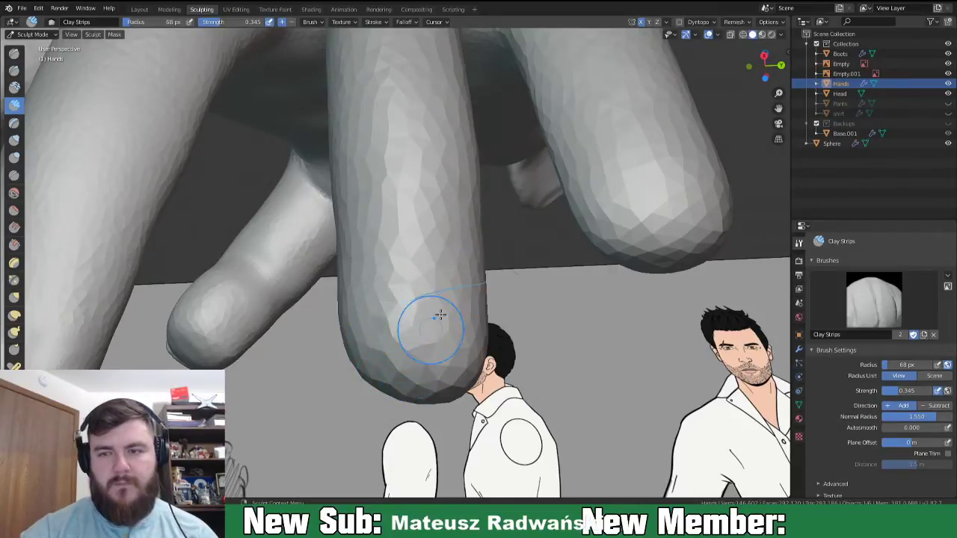
click(679, 21)
click(676, 51)
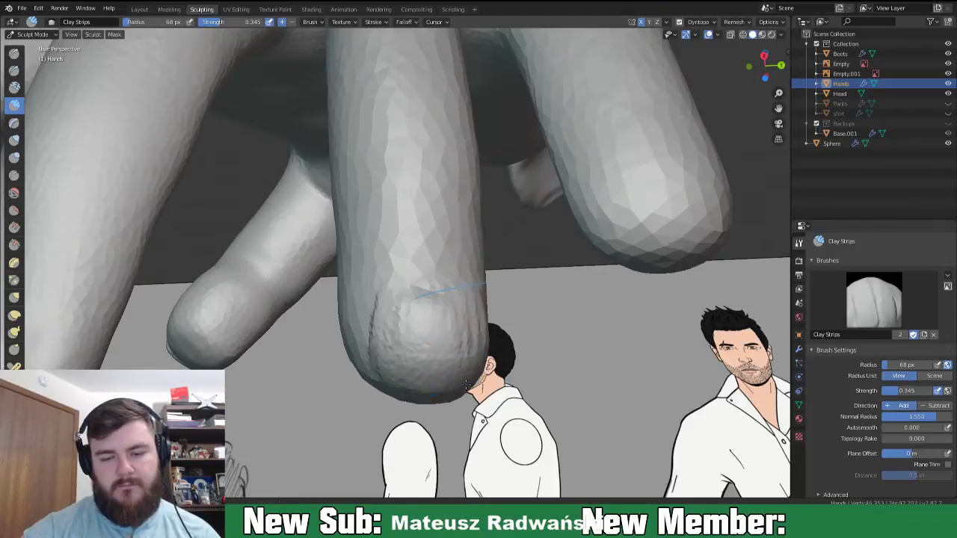
- Reshape the ring fingertip and its last segment with the Grab brush at a 148 px radius
key(g)
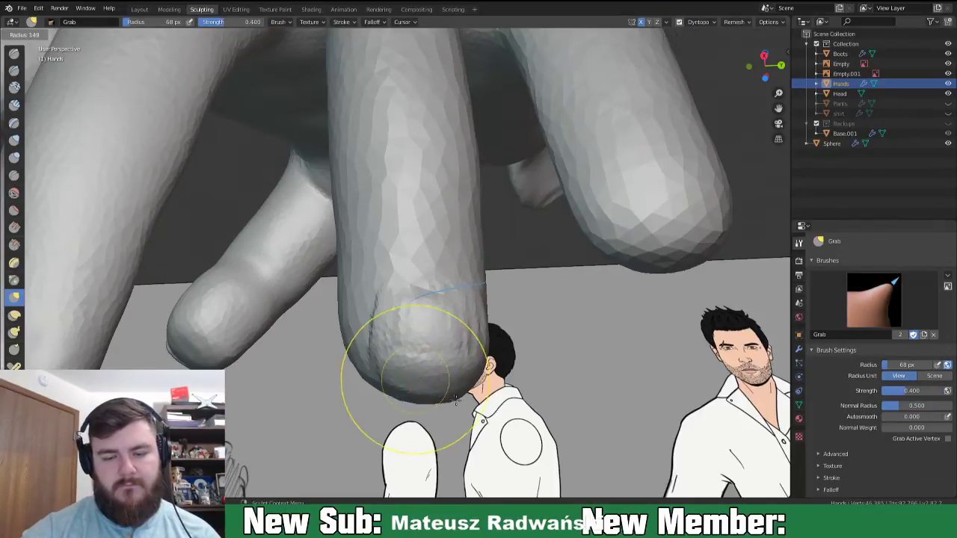
middle_drag(452, 382, 471, 353)
mouse_move(471, 353)
mouse_down()
mouse_move(385, 385)
mouse_move(433, 388)
mouse_up()
middle_drag(430, 404, 427, 314)
drag(409, 275, 391, 258)
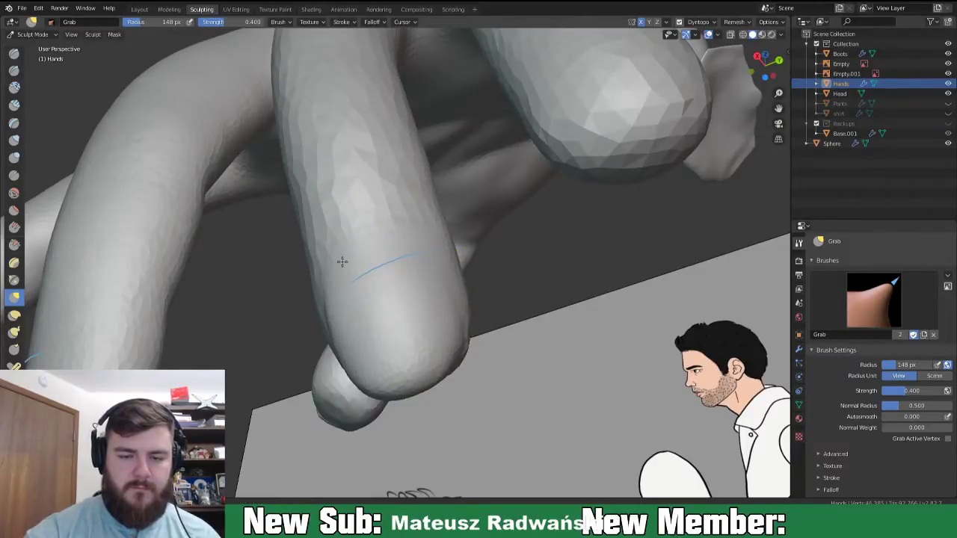
- Carve a groove beneath the free edge of the ring finger's nail with the Crease brush at a 60 px radius
mouse_move(471, 277)
middle_down()
mouse_move(417, 299)
mouse_move(423, 311)
mouse_move(427, 295)
middle_up()
key(shift+c)
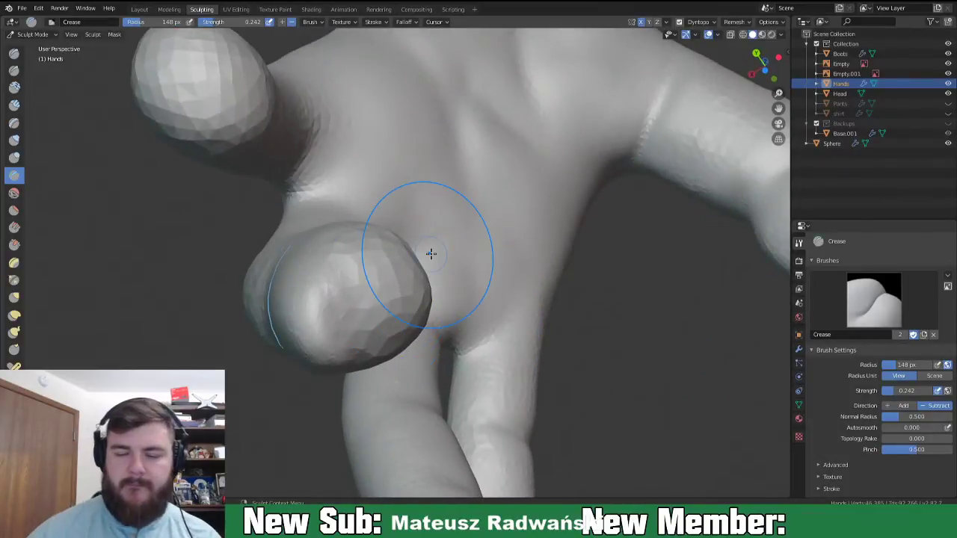
middle_drag(421, 336, 538, 271)
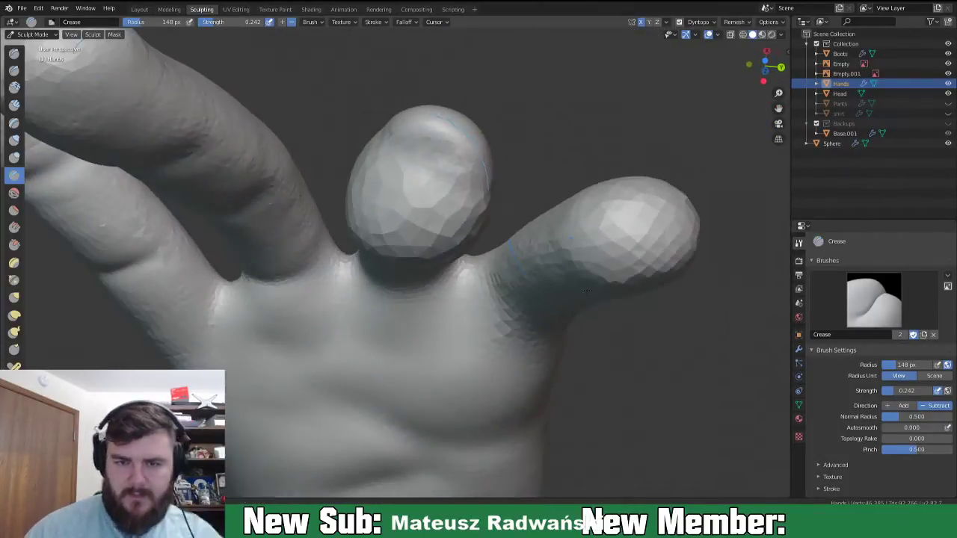
key(f)
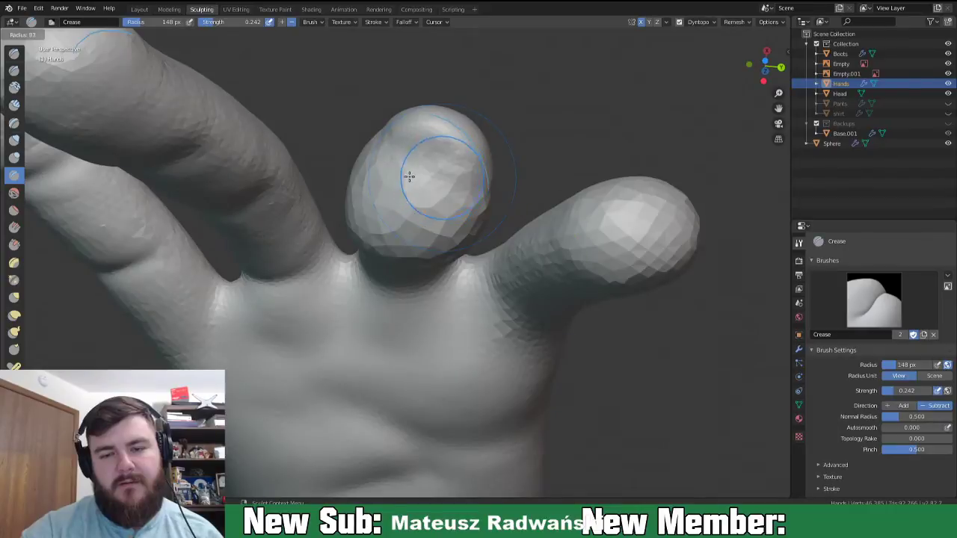
click(422, 185)
mouse_move(422, 185)
middle_down()
mouse_move(455, 203)
mouse_move(427, 309)
mouse_move(447, 314)
middle_up()
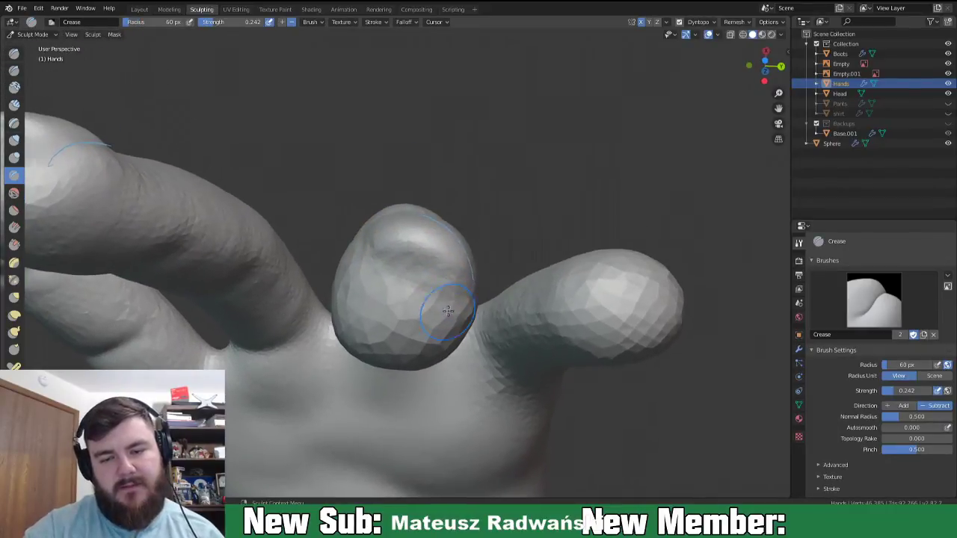
mouse_move(394, 253)
mouse_down()
mouse_move(461, 274)
mouse_move(444, 261)
mouse_move(453, 263)
mouse_move(428, 213)
mouse_up()
- Adjust the tip of the ring finger's nail with the Grab brush and puff up its edges with Inflate at a 62 px radius
key(g)
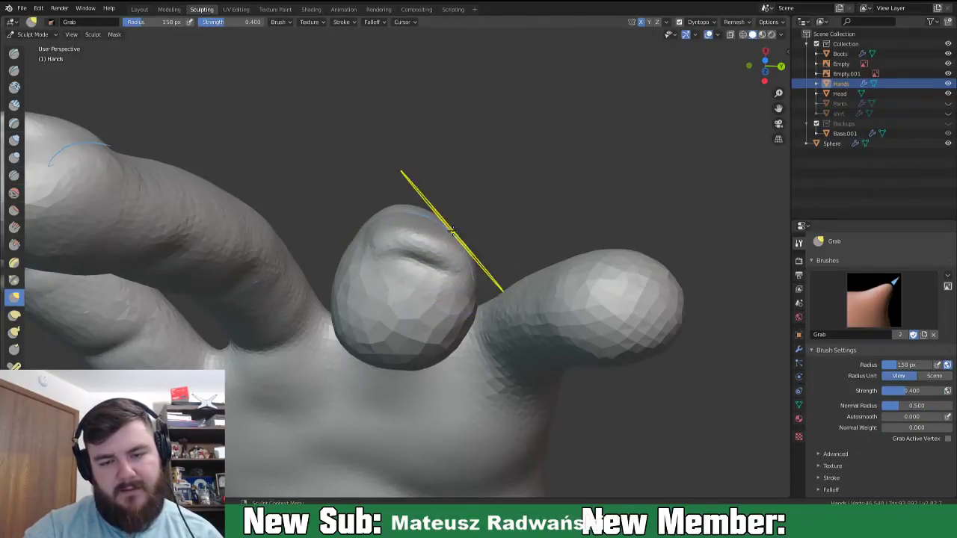
mouse_move(438, 225)
middle_down()
mouse_move(441, 292)
mouse_move(427, 285)
mouse_move(438, 306)
mouse_move(425, 320)
middle_up()
key(i)
key(f)
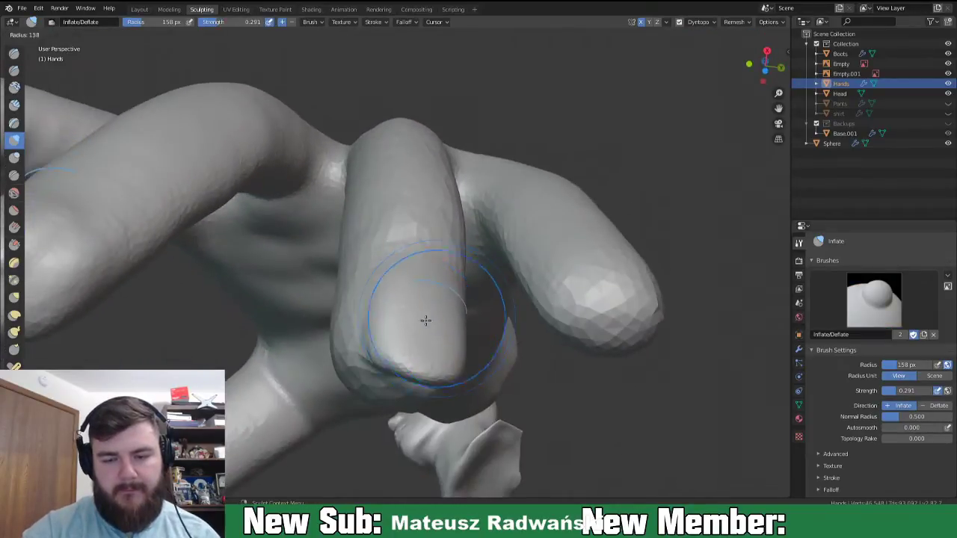
click(391, 324)
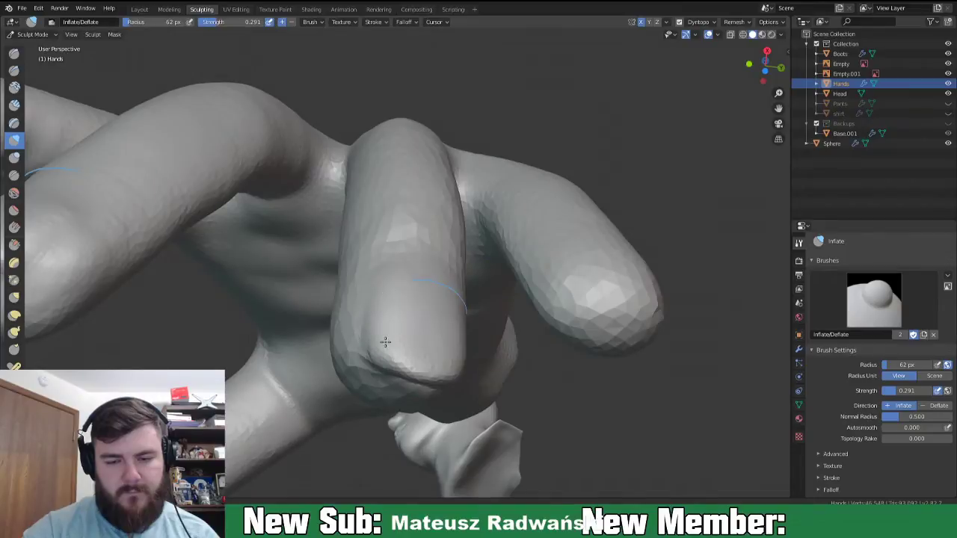
drag(455, 326, 461, 324)
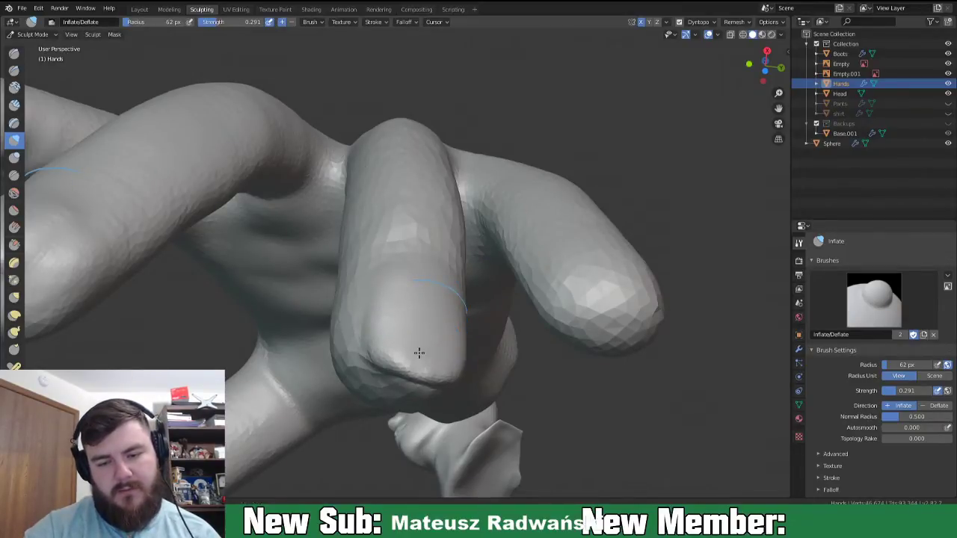
- Deepen the groove under the ring finger's nail edge and extend it along one side with the Crease brush at a 35 px radius
mouse_move(416, 314)
middle_down()
mouse_move(433, 277)
mouse_move(448, 299)
mouse_move(455, 294)
mouse_move(449, 277)
middle_up()
key(shift+c)
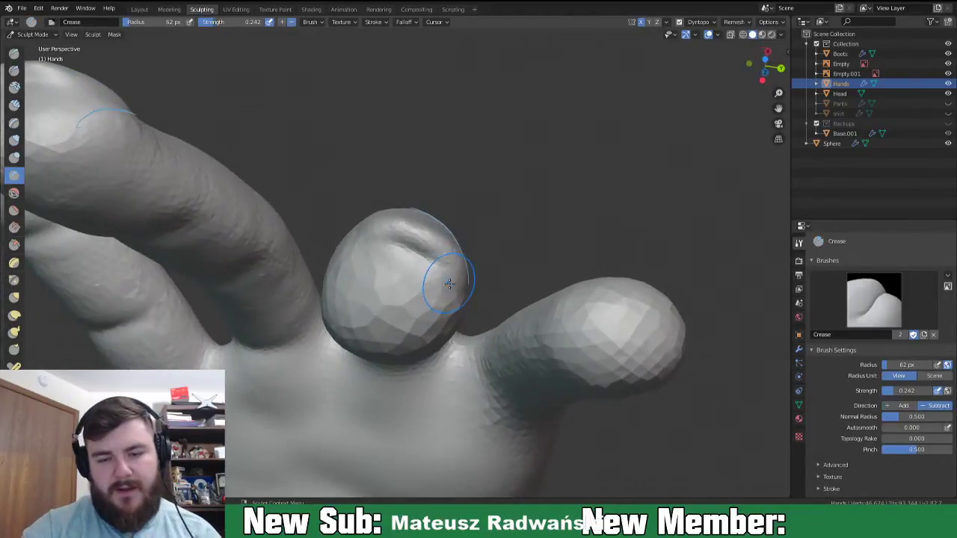
key(f)
click(431, 275)
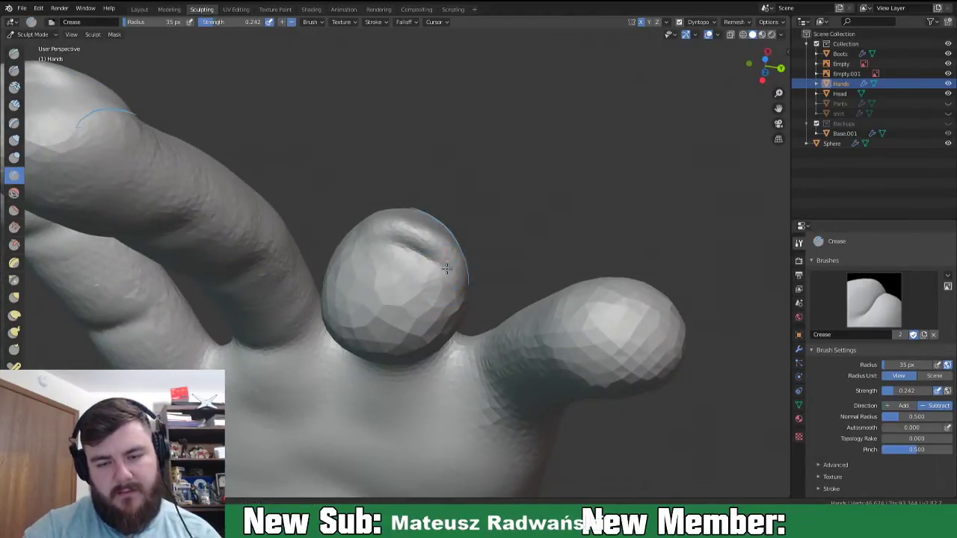
drag(410, 249, 373, 234)
mouse_move(388, 239)
middle_down()
mouse_move(424, 270)
mouse_move(442, 147)
middle_up()
drag(424, 182, 398, 218)
mouse_move(380, 225)
middle_down()
mouse_move(396, 232)
mouse_move(376, 237)
middle_up()
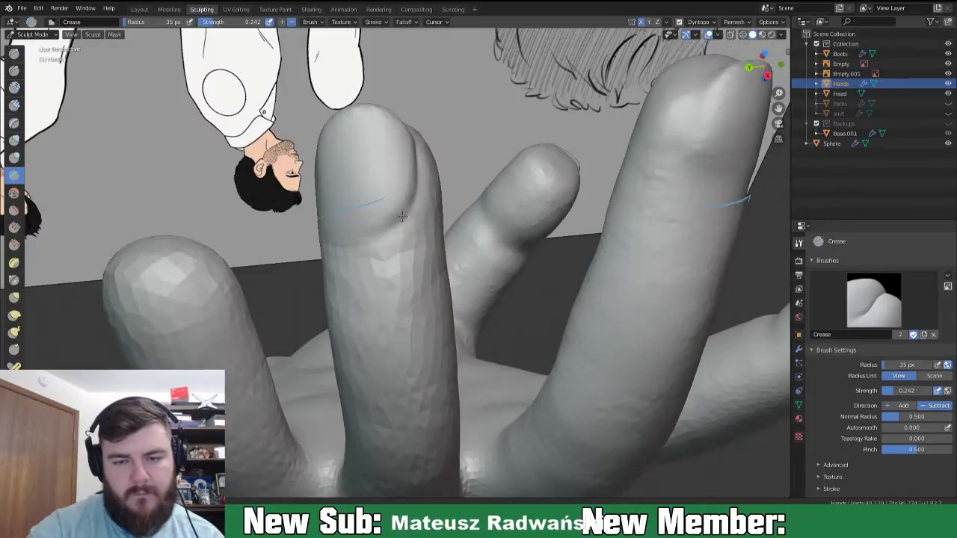
- Crease the outline of the ring finger's nail along its base and opposite side
middle_drag(382, 233, 444, 235)
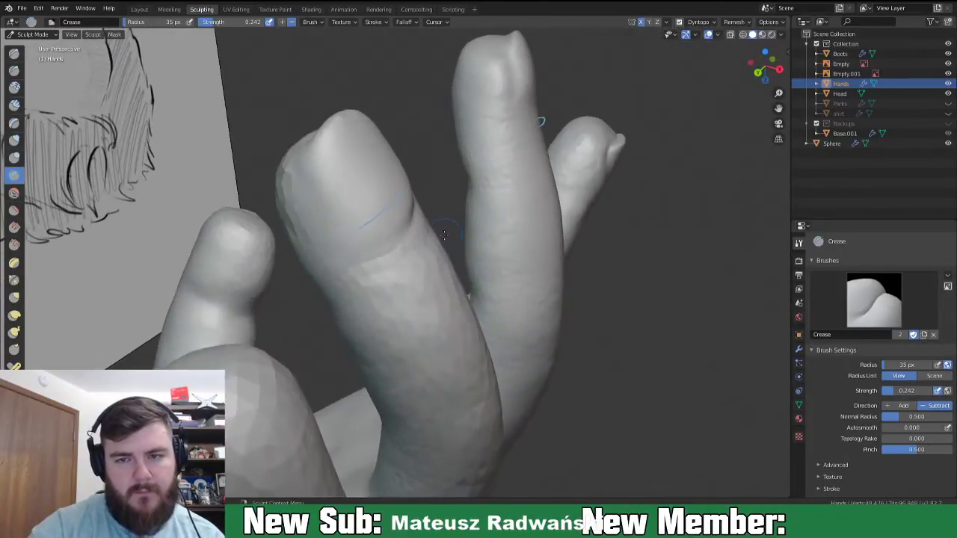
drag(412, 244, 396, 235)
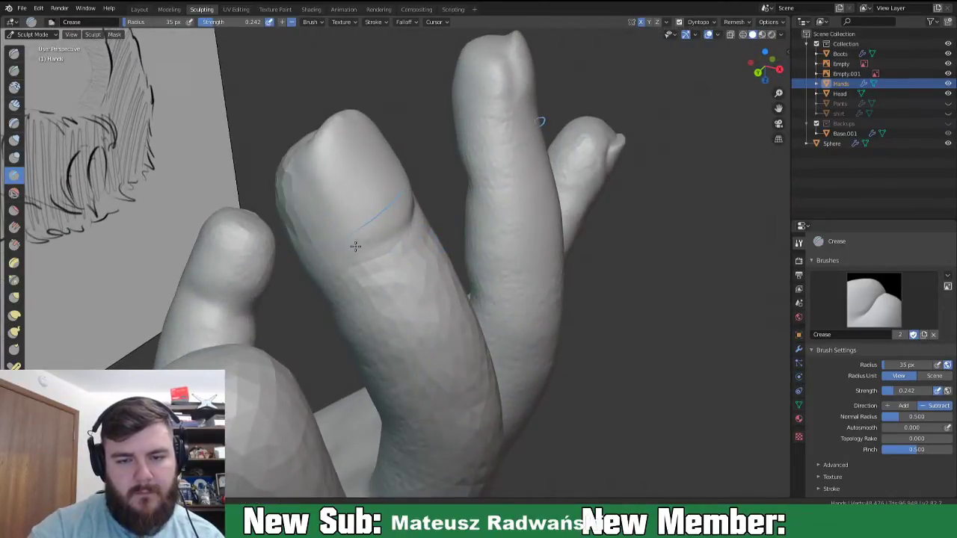
middle_drag(332, 171, 359, 214)
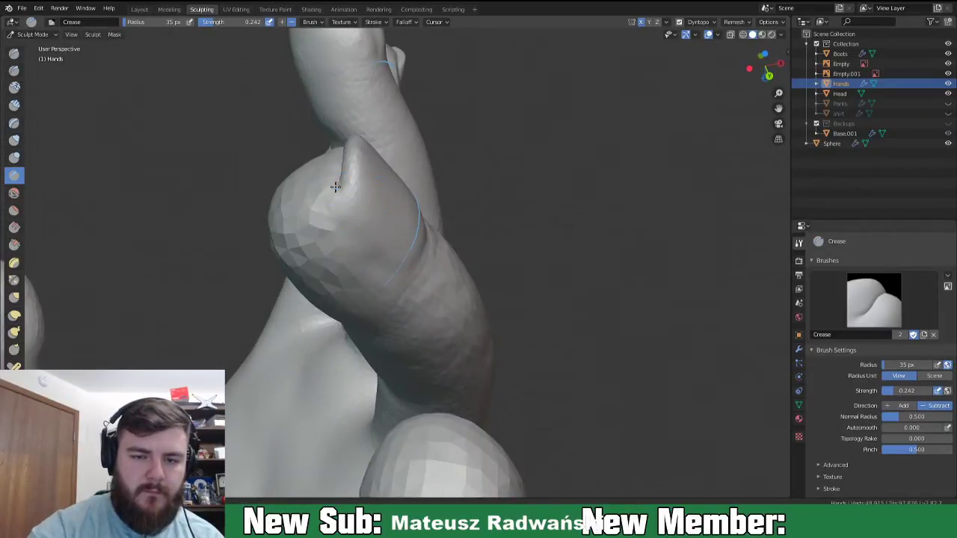
middle_drag(415, 261, 336, 207)
drag(319, 184, 348, 227)
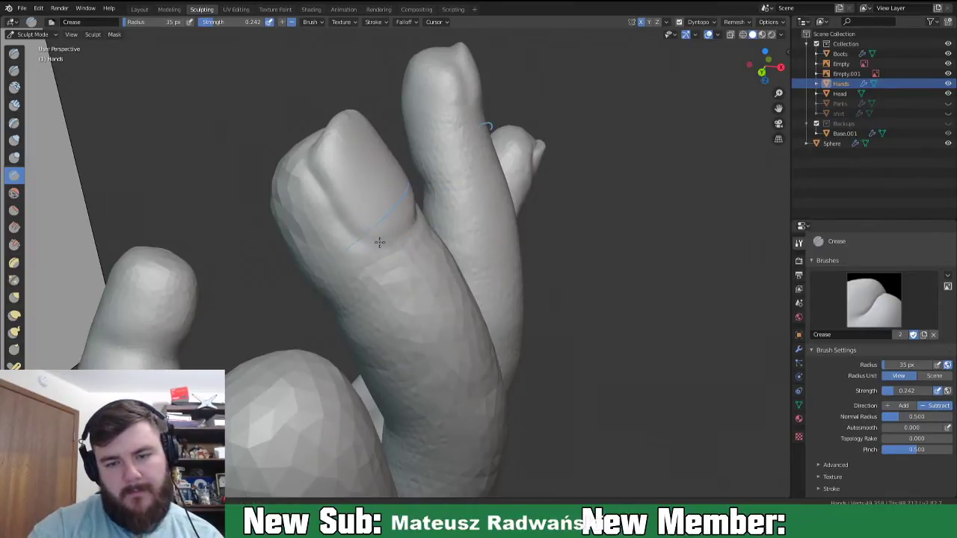
middle_drag(432, 234, 386, 239)
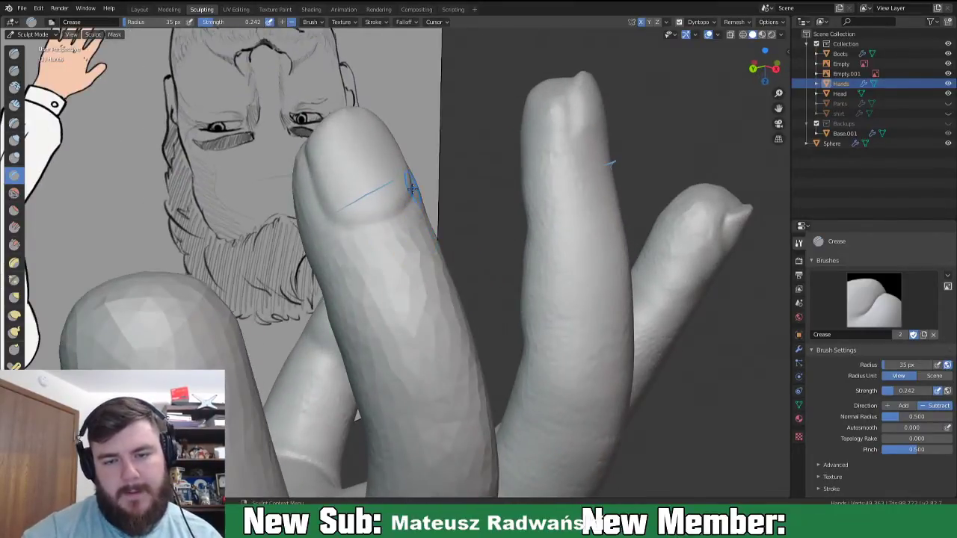
- Swell the skin around the base and sides of the ring finger's nail with the Inflate brush at a 35 px radius
key(i)
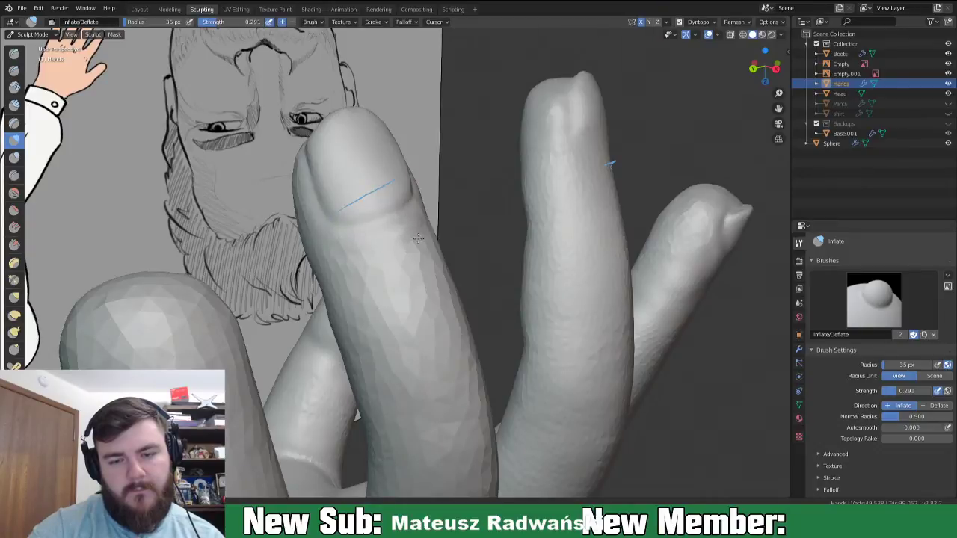
middle_drag(434, 252, 378, 260)
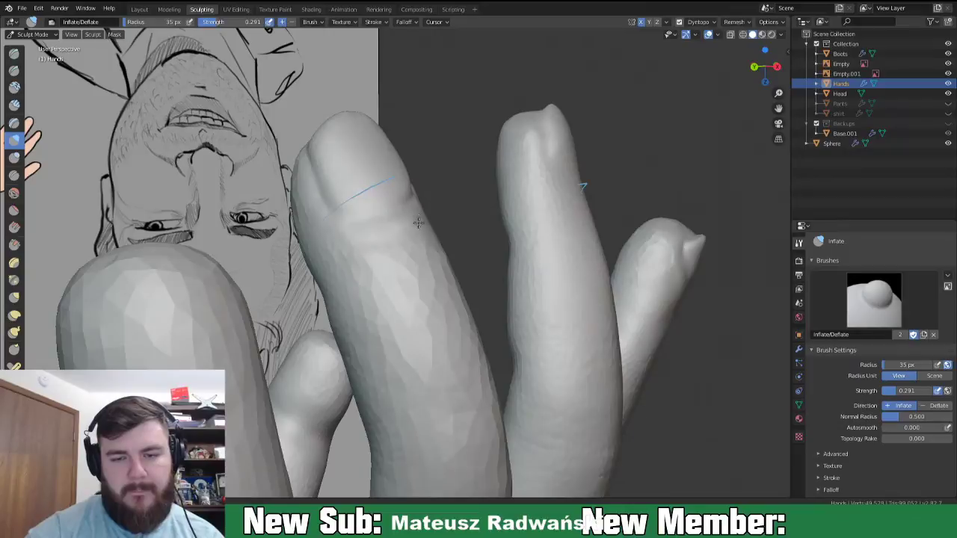
drag(420, 249, 416, 230)
drag(347, 223, 359, 229)
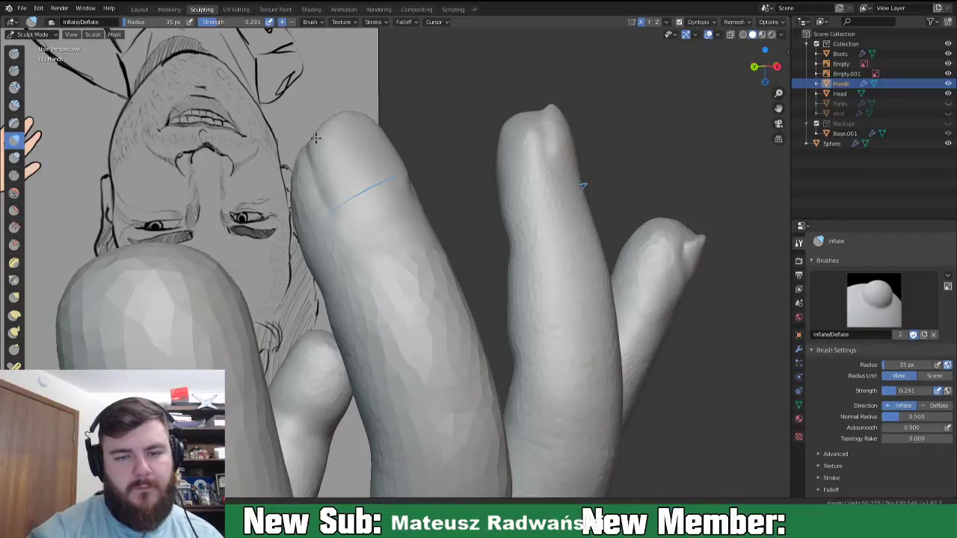
middle_drag(435, 178, 405, 164)
- Examine the ring and little fingers from the back and palm sides of the hand
middle_drag(515, 229, 533, 301)
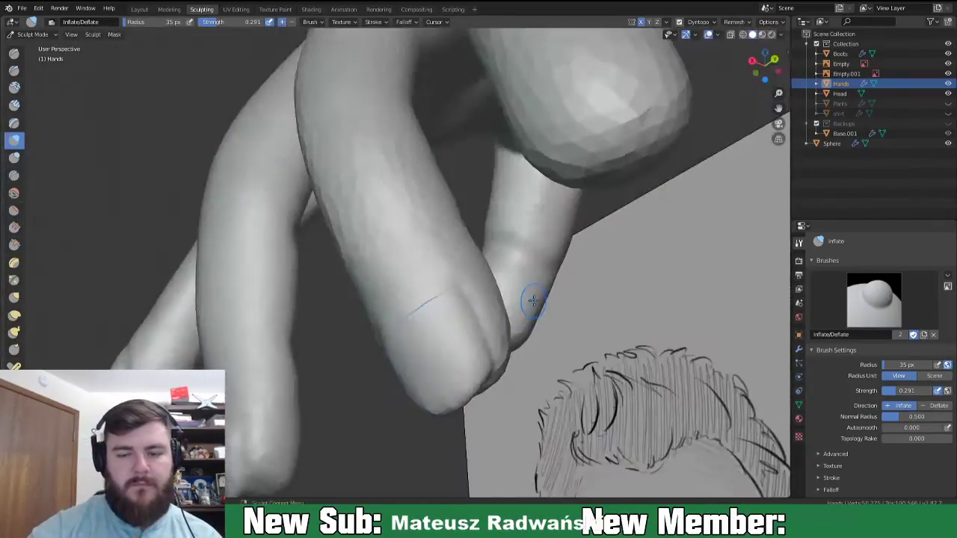
scroll(445, 314, down, 9)
mouse_move(422, 328)
middle_down()
mouse_move(480, 343)
mouse_move(439, 322)
mouse_move(486, 298)
mouse_move(386, 316)
mouse_move(378, 302)
mouse_move(501, 330)
middle_up()
scroll(437, 318, up, 3)
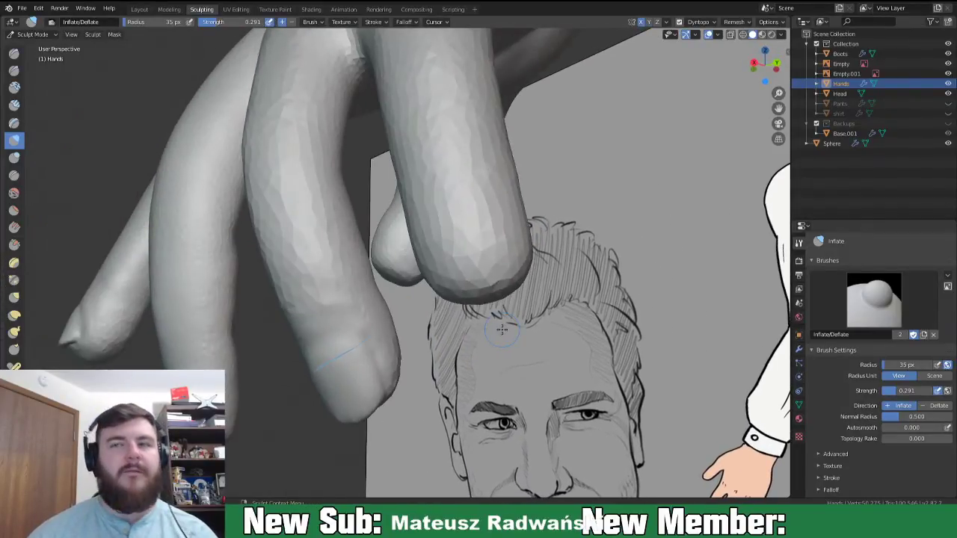
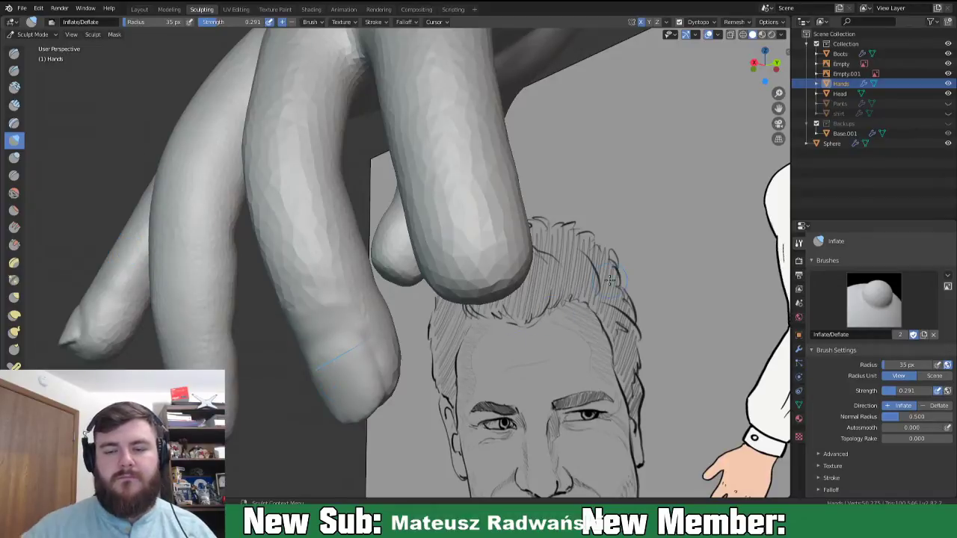
shift+middle_drag(521, 273, 540, 293)
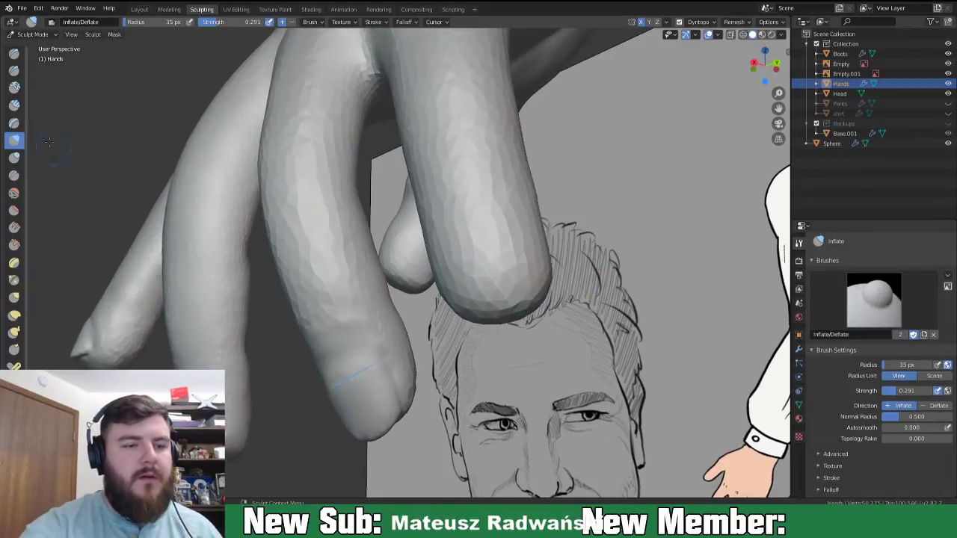
click(13, 105)
mouse_move(470, 273)
middle_down()
mouse_move(556, 254)
mouse_move(521, 298)
middle_up()
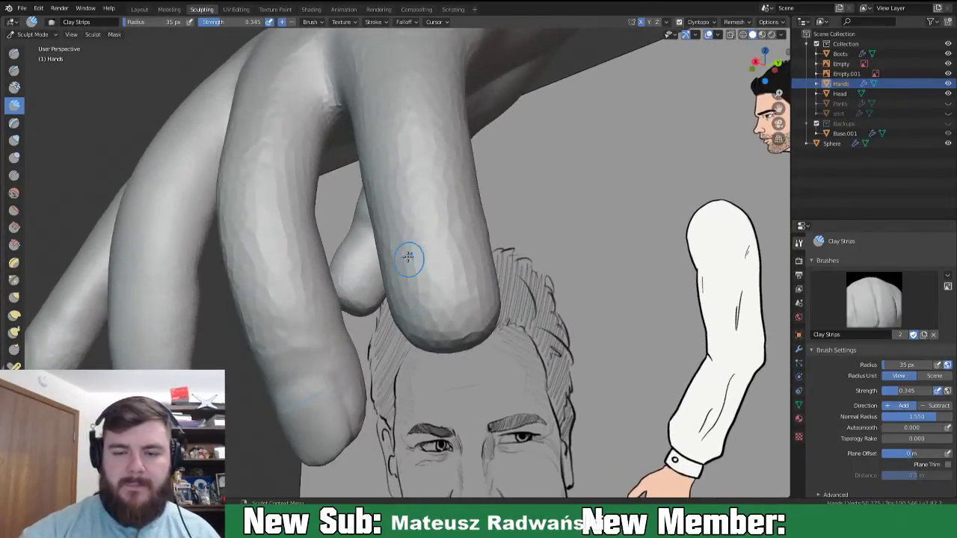
mouse_move(437, 269)
middle_down()
mouse_move(504, 274)
mouse_move(406, 299)
middle_up()
scroll(395, 327, up, 2)
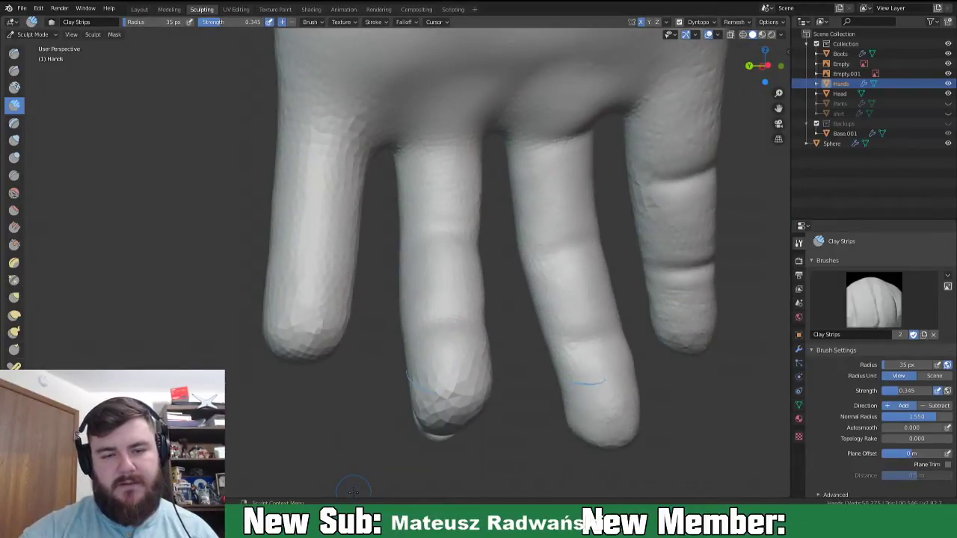
- Slim the little finger by deflating its sides with the Inflate brush at a 105 px radius, and smooth its palm side
key(i)
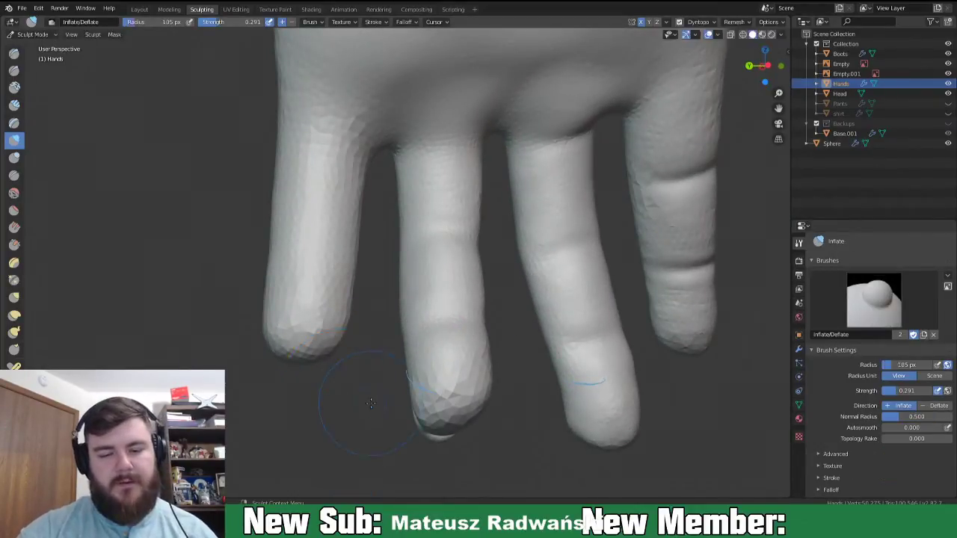
ctrl+drag(347, 292, 352, 284)
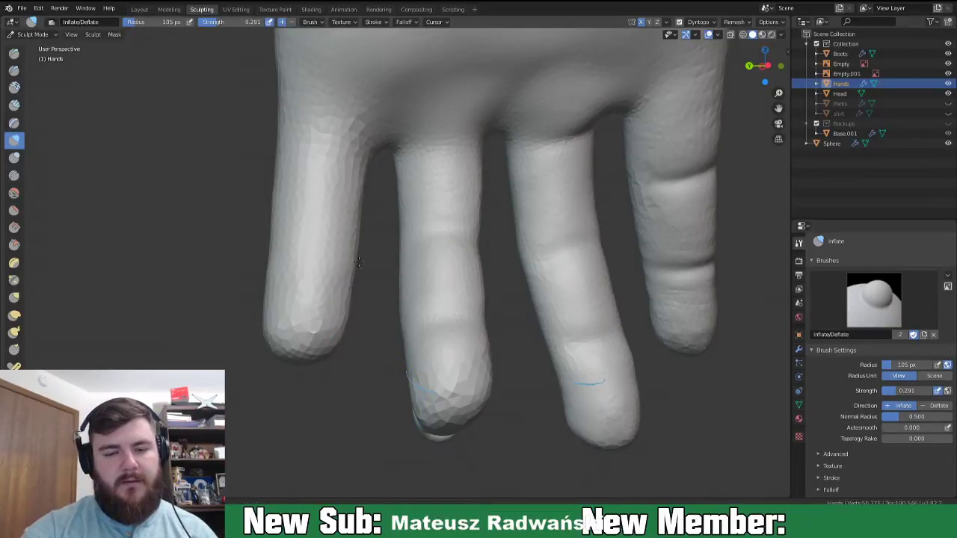
drag(359, 185, 338, 341)
drag(279, 172, 267, 302)
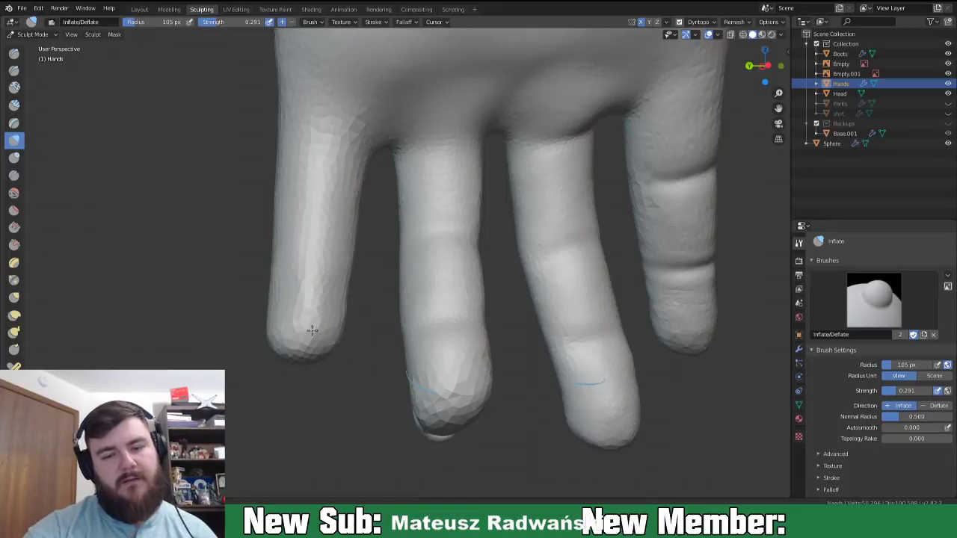
shift+drag(309, 223, 306, 338)
mouse_move(336, 198)
shift+mouse_down()
mouse_move(312, 293)
mouse_move(326, 318)
mouse_move(321, 233)
shift+mouse_up()
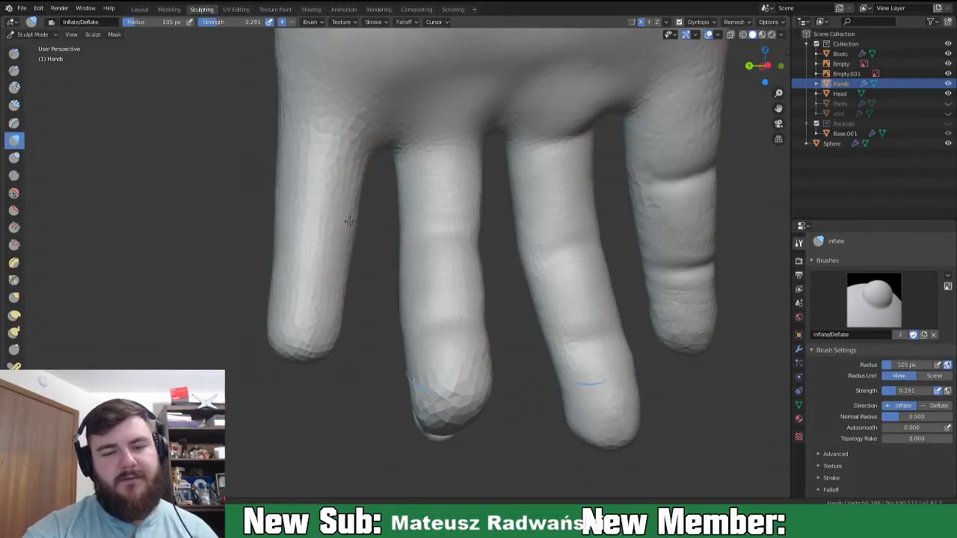
mouse_move(332, 329)
middle_down()
mouse_move(547, 313)
mouse_move(565, 288)
mouse_move(542, 293)
mouse_move(539, 340)
middle_up()
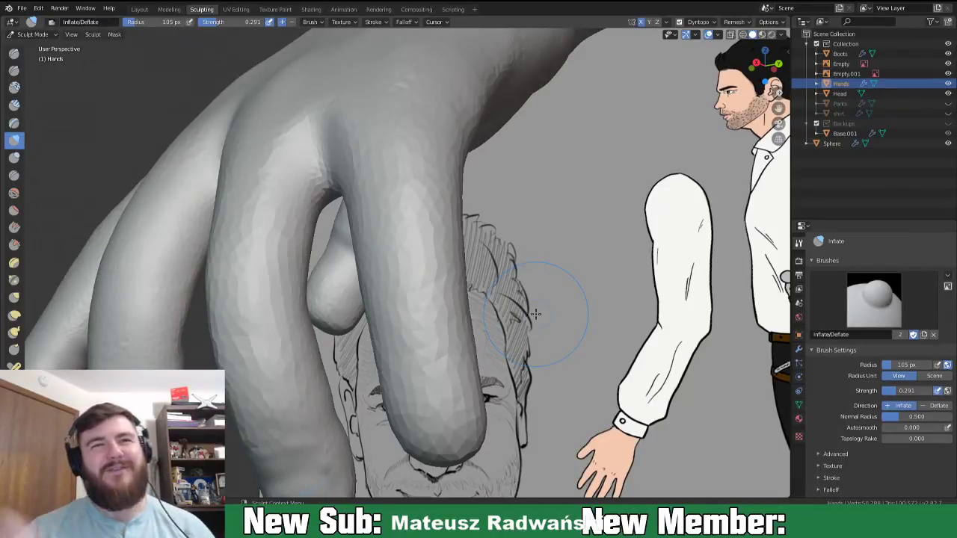
middle_drag(535, 314, 480, 361)
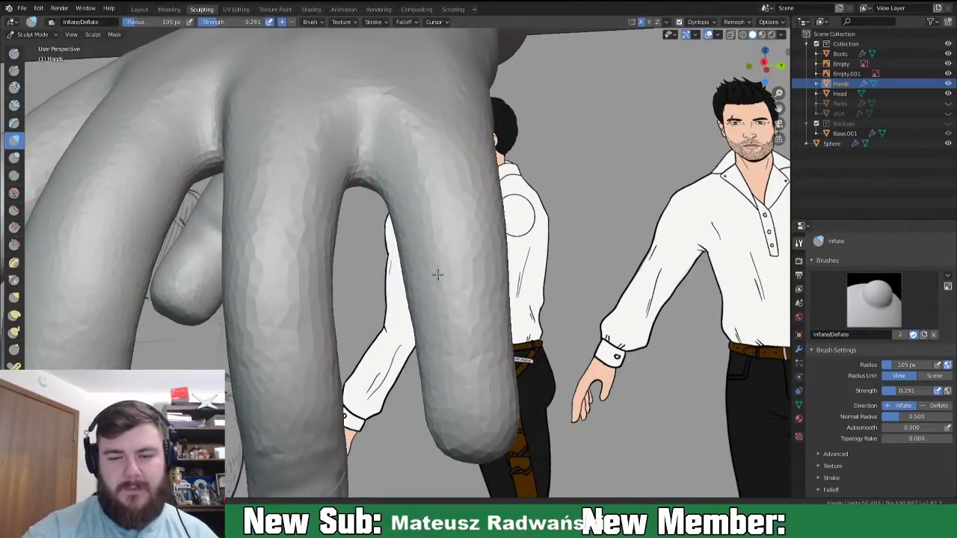
- Carve two joint creases across the palm side of the little finger with the Crease brush at a 58 px radius
mouse_move(530, 441)
middle_down()
mouse_move(510, 425)
mouse_move(426, 411)
mouse_move(412, 420)
mouse_move(389, 403)
middle_up()
key(shift+c)
key(f)
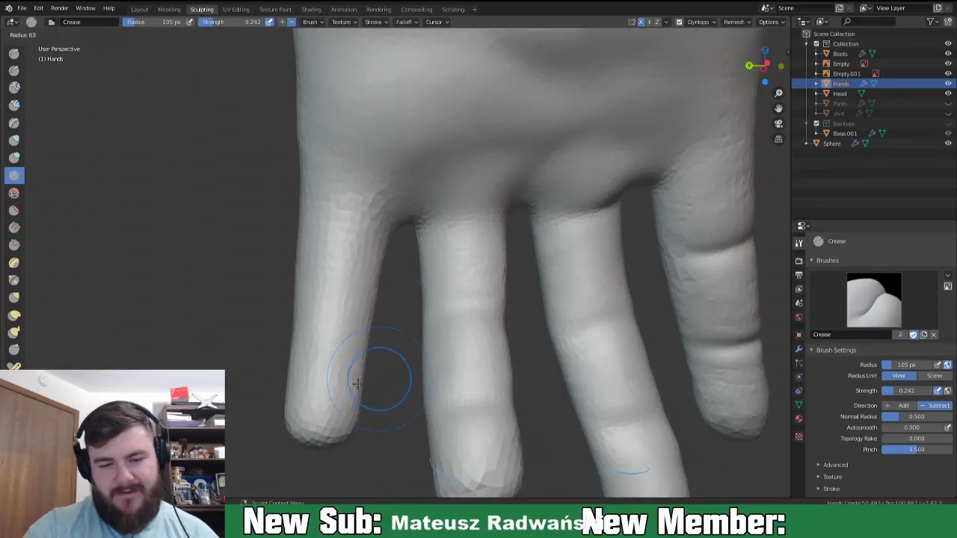
click(357, 383)
scroll(344, 354, up, 2)
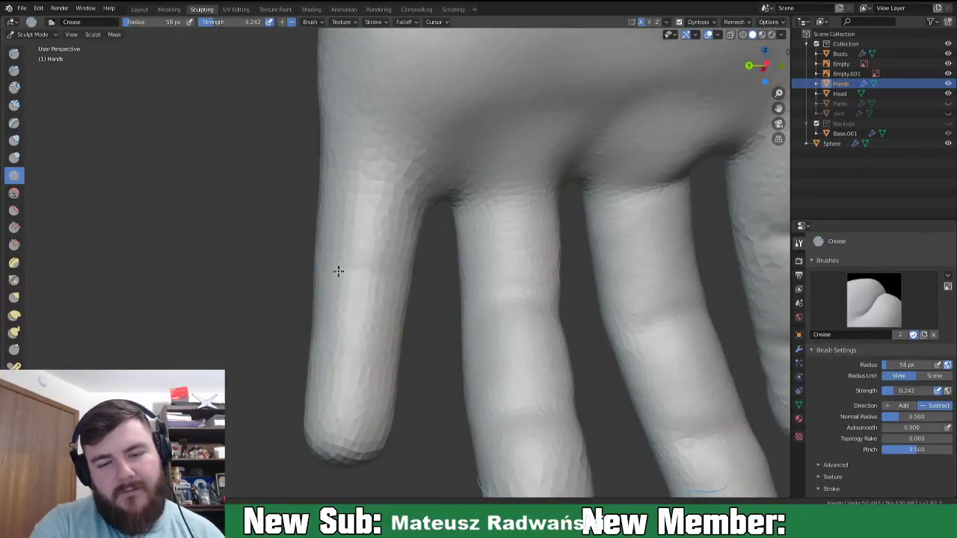
drag(362, 266, 344, 265)
drag(387, 364, 391, 367)
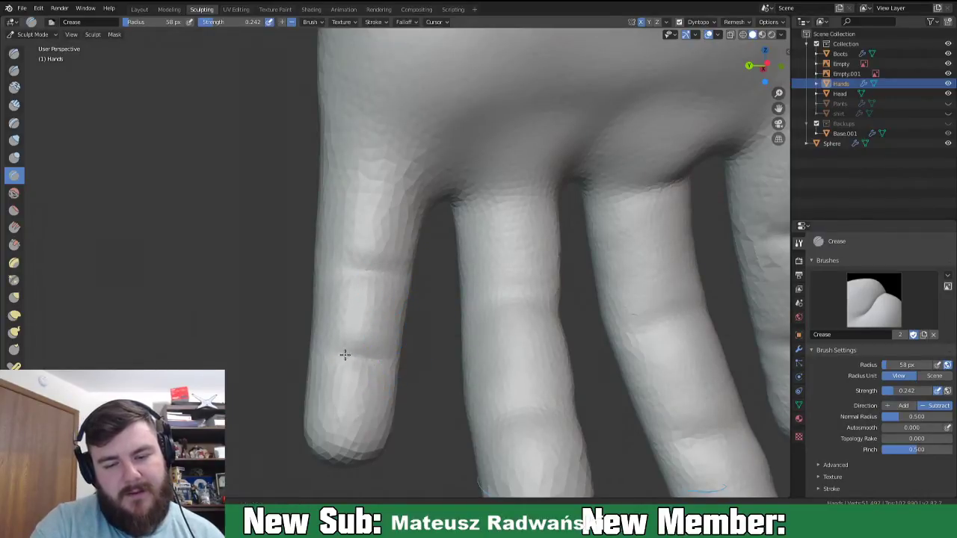
drag(385, 354, 393, 359)
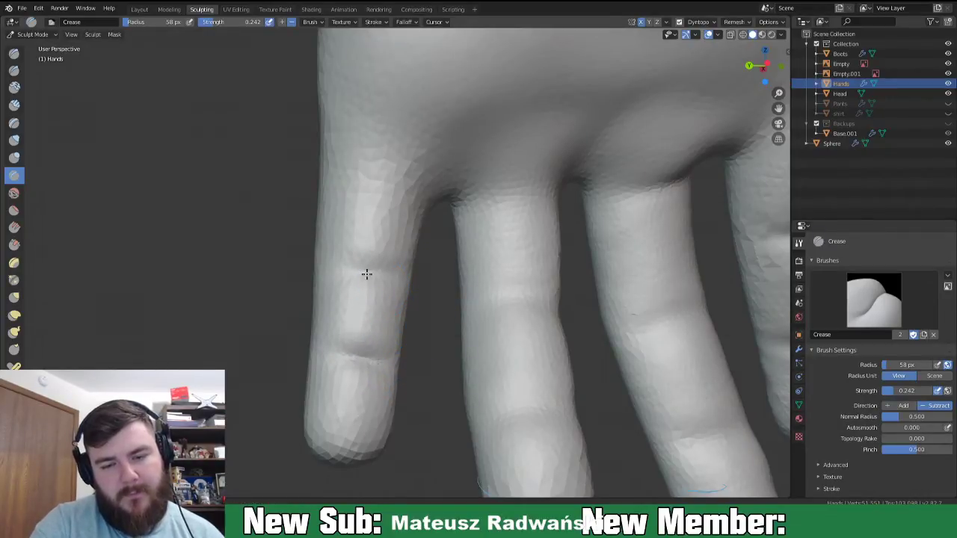
- Deepen the palm-side joint crease nearer the little finger's base, and build up its nail area with the Clay Strips brush at 58 px
drag(366, 273, 382, 275)
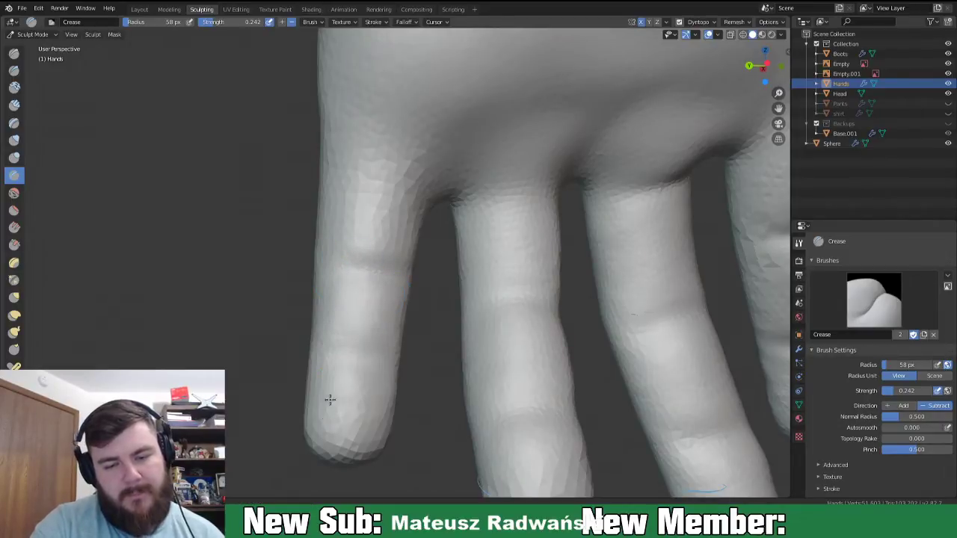
mouse_move(461, 421)
middle_down()
mouse_move(504, 419)
mouse_move(501, 400)
middle_up()
mouse_move(416, 426)
middle_down()
mouse_move(462, 419)
mouse_move(439, 408)
middle_up()
key(c)
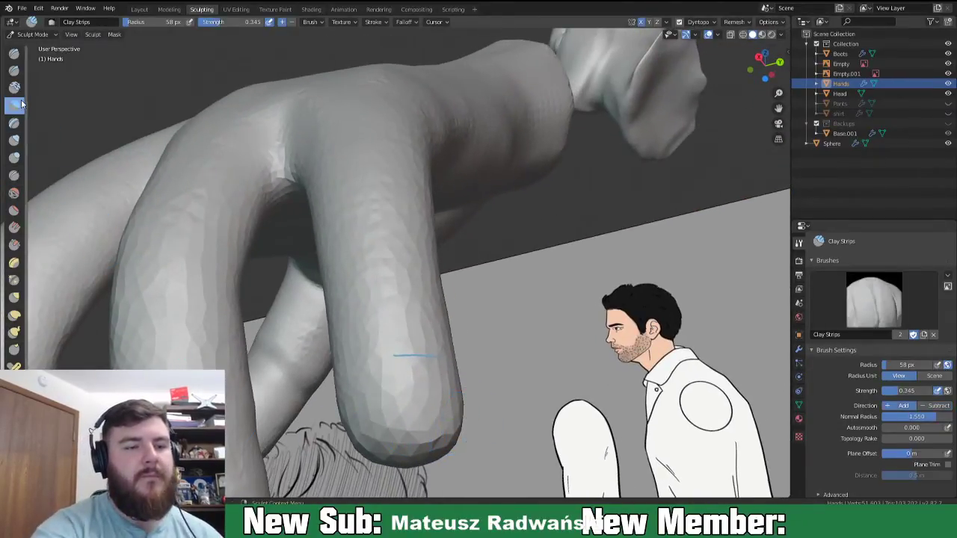
mouse_move(372, 375)
mouse_down()
mouse_move(438, 401)
mouse_move(440, 375)
mouse_up()
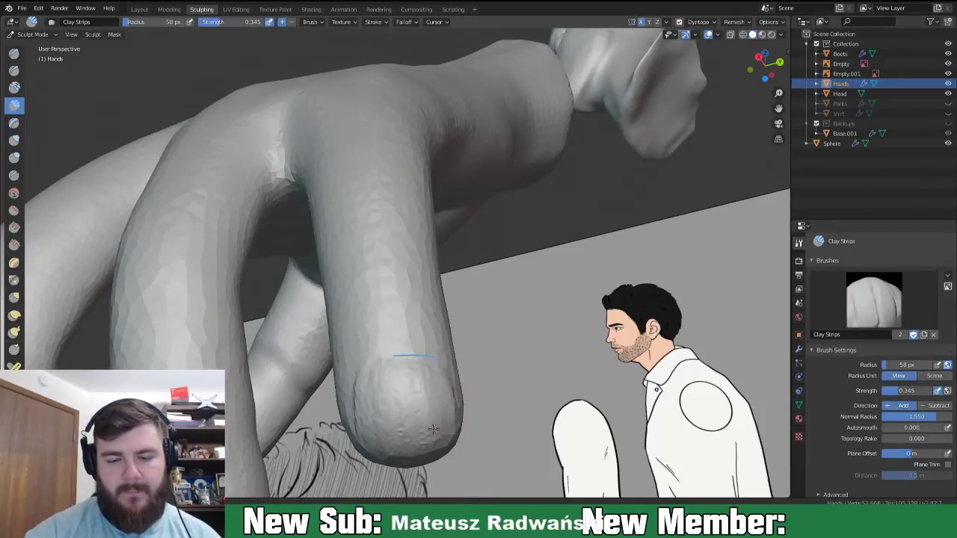
- Extend and round the little finger's tip with the Grab brush at a 92 px radius, and smooth the nail area
key(g)
mouse_move(386, 450)
mouse_down()
mouse_move(374, 449)
mouse_move(449, 458)
mouse_move(368, 444)
mouse_move(370, 458)
mouse_up()
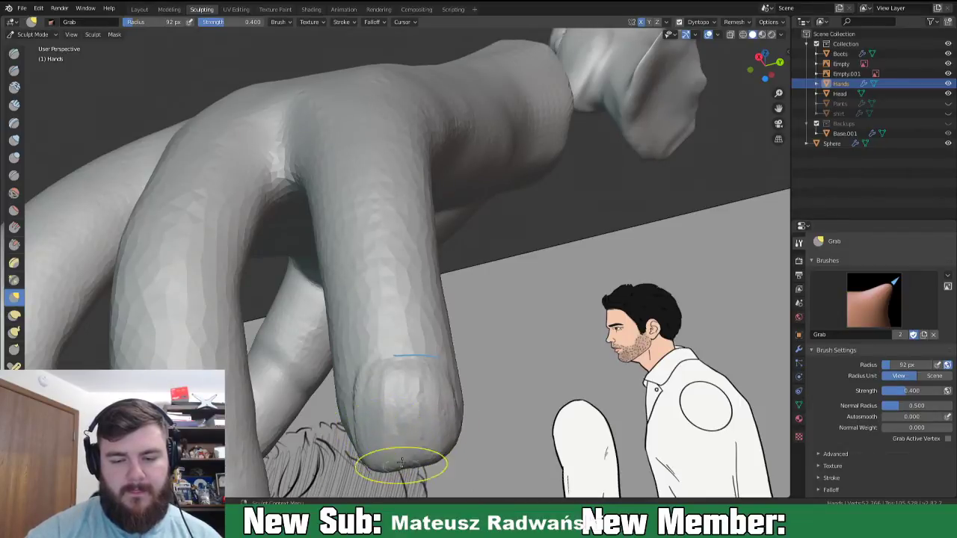
drag(403, 360, 418, 386)
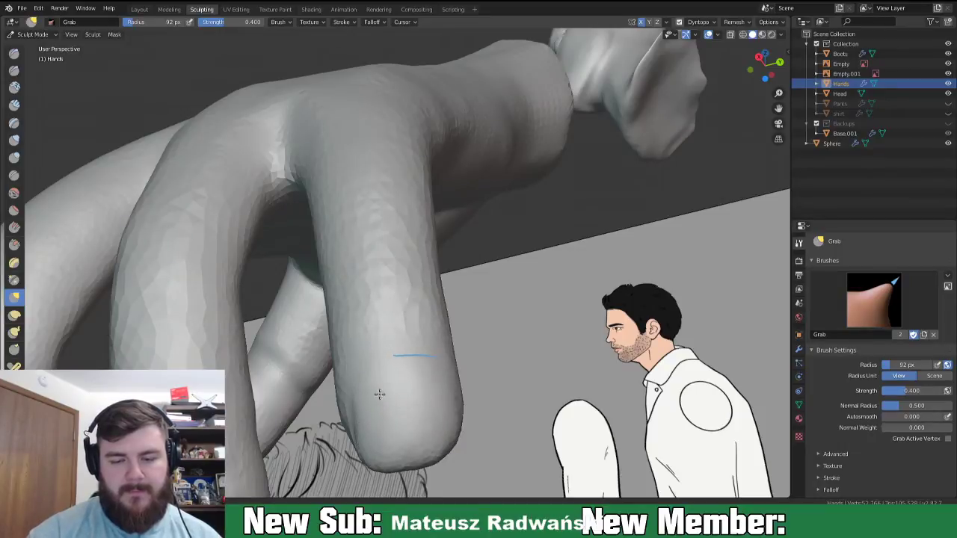
- Carve the crease beneath the free edge of the little finger's nail with the Crease brush at a 33 px radius
middle_drag(472, 405, 462, 330)
key(shift+c)
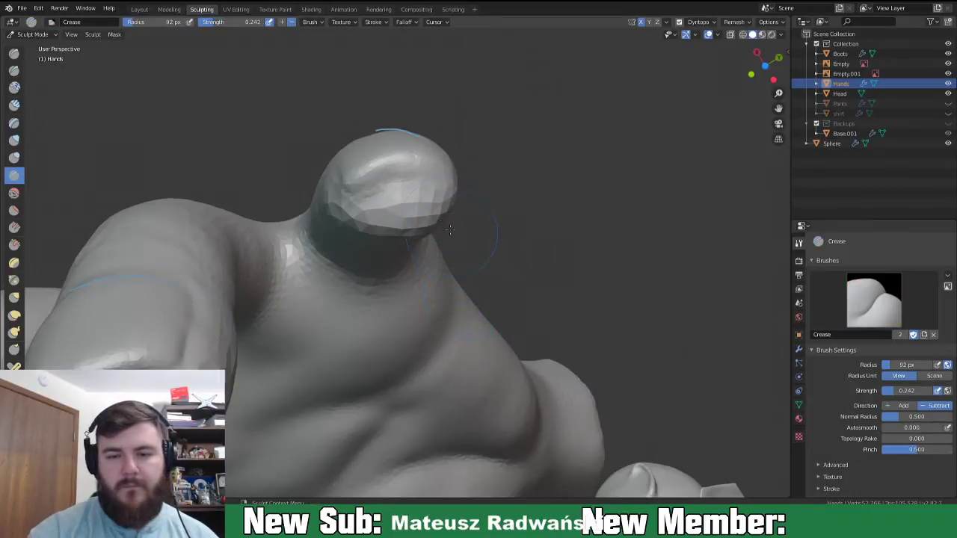
mouse_move(413, 176)
mouse_down()
mouse_move(375, 183)
mouse_move(438, 170)
mouse_up()
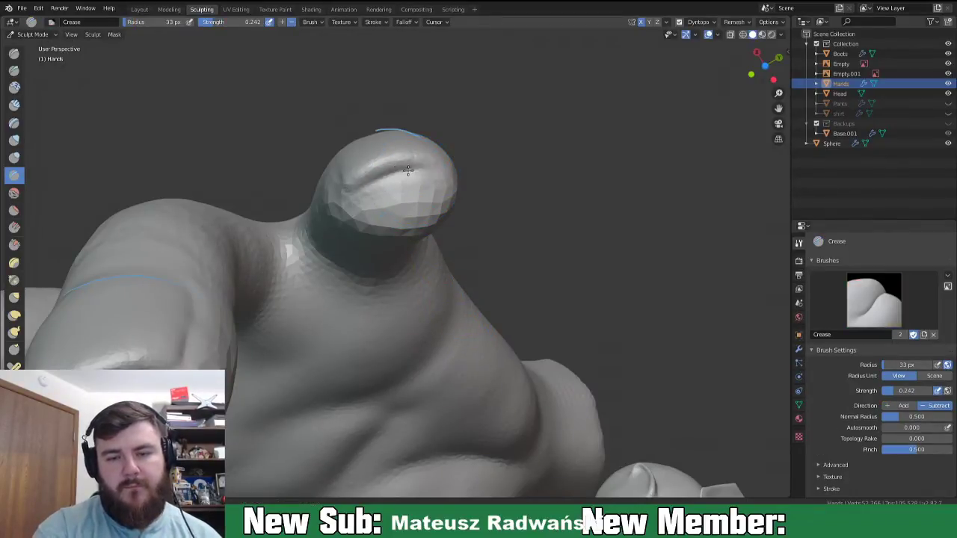
- Carve both sides and the base of the little finger's nail outline with the Crease brush at a 33 px radius
mouse_move(473, 170)
middle_down()
mouse_move(438, 192)
mouse_move(447, 177)
mouse_move(429, 171)
mouse_move(456, 146)
middle_up()
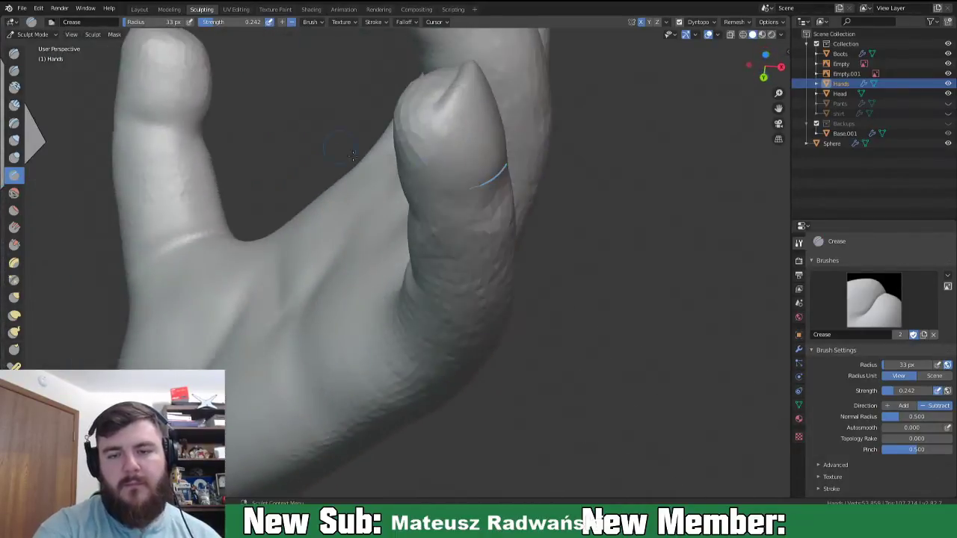
mouse_move(453, 109)
mouse_down()
mouse_move(441, 91)
mouse_move(438, 128)
mouse_move(452, 148)
mouse_up()
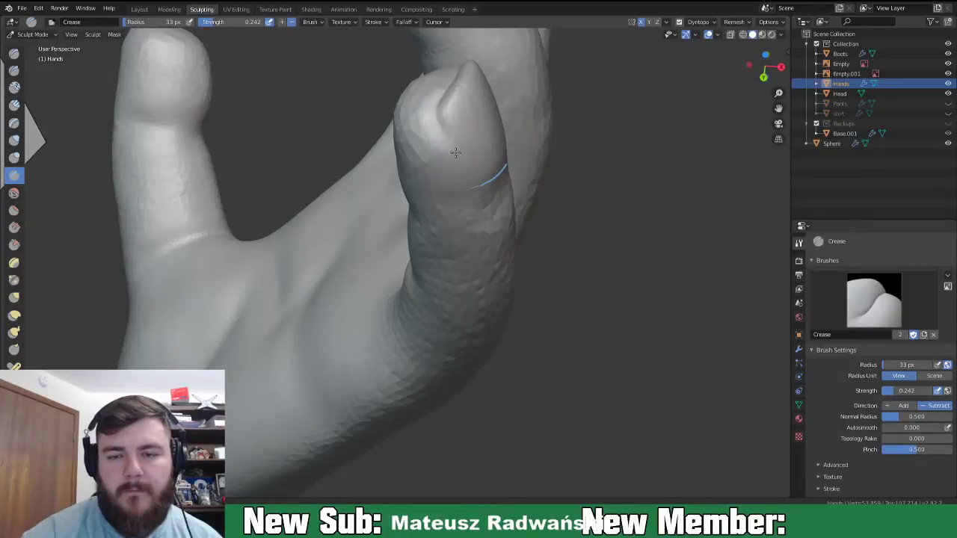
mouse_move(475, 169)
middle_down()
mouse_move(459, 120)
mouse_move(455, 132)
mouse_move(397, 138)
middle_up()
mouse_move(362, 84)
mouse_down()
mouse_move(367, 103)
mouse_move(411, 122)
mouse_move(446, 100)
mouse_up()
mouse_move(456, 95)
middle_down()
mouse_move(390, 116)
mouse_move(376, 77)
middle_up()
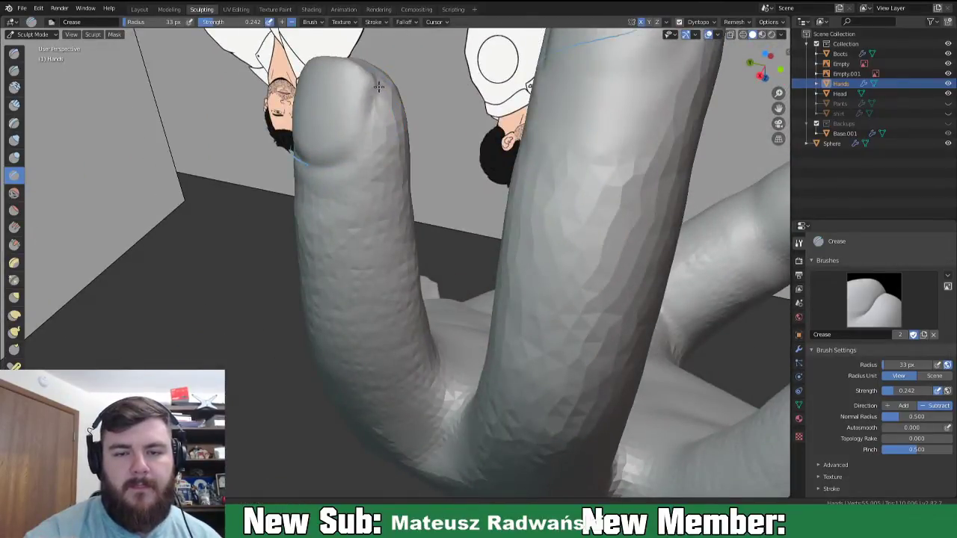
drag(373, 118, 353, 155)
drag(364, 101, 368, 89)
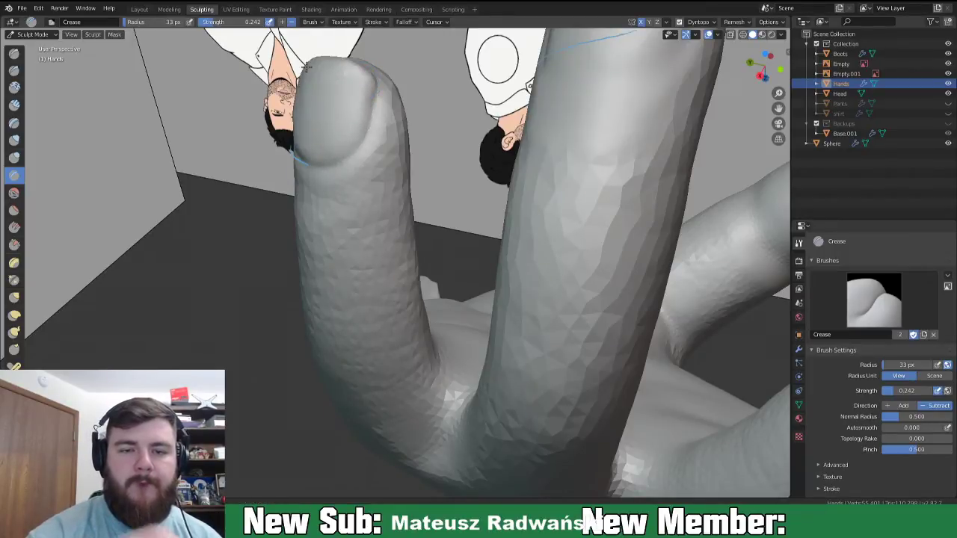
- Check the finished nail and whole hand, switch to the Layout workspace, and save the file
middle_drag(295, 127, 374, 143)
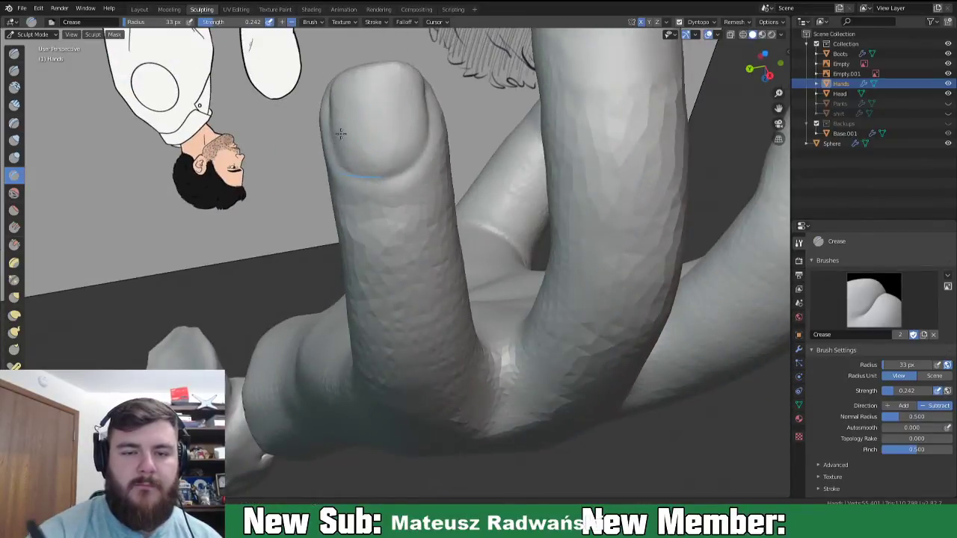
mouse_move(435, 150)
middle_down()
mouse_move(585, 125)
mouse_move(647, 278)
middle_up()
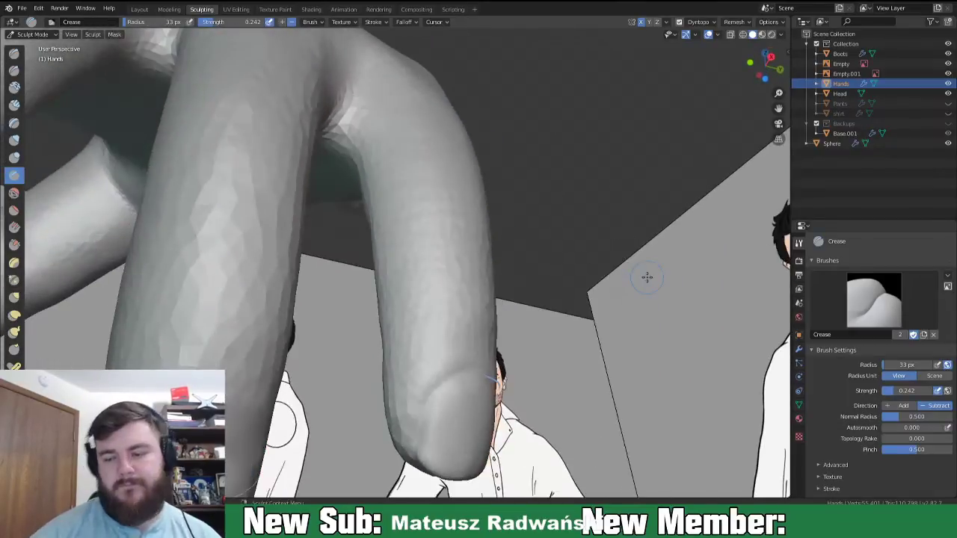
scroll(494, 172, down, 8)
mouse_move(302, 230)
middle_down()
mouse_move(359, 269)
mouse_move(297, 292)
middle_up()
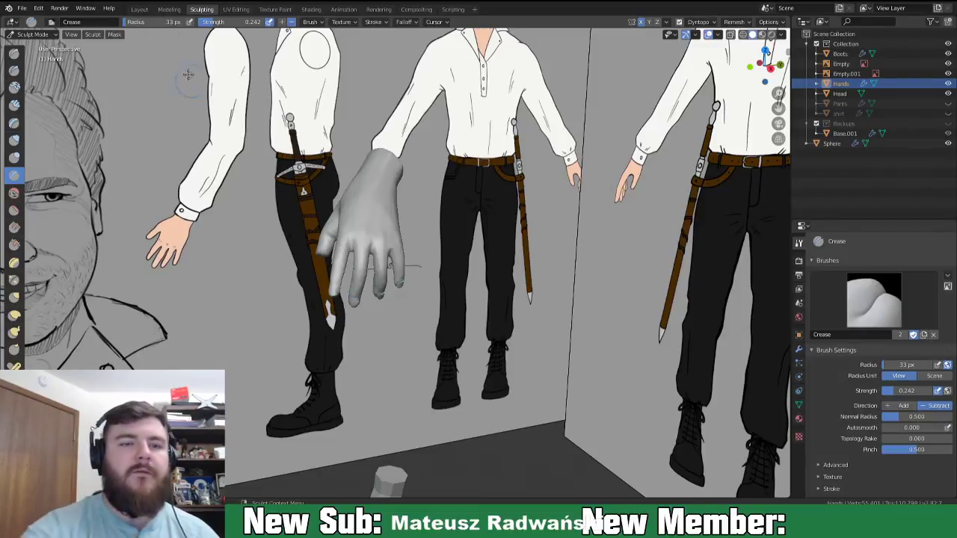
click(139, 9)
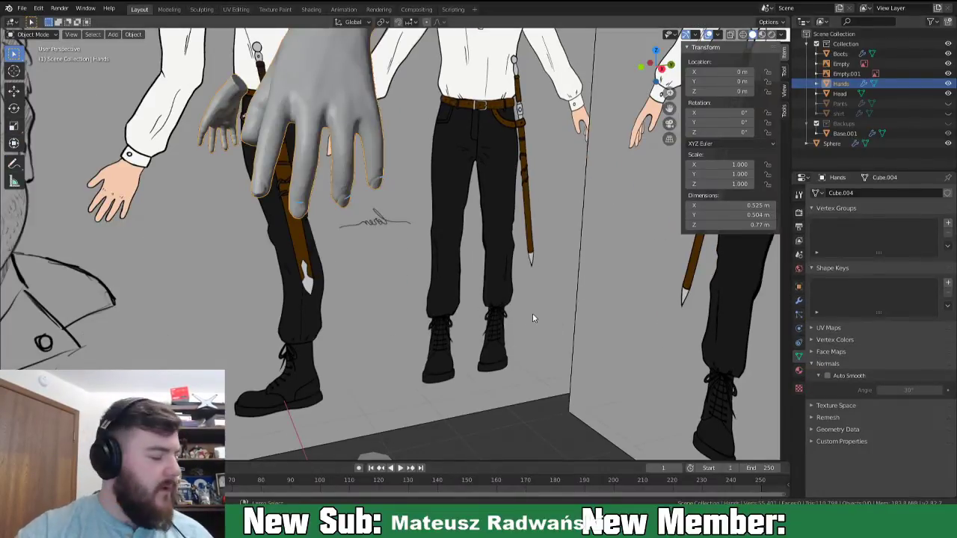
key(ctrl+s)
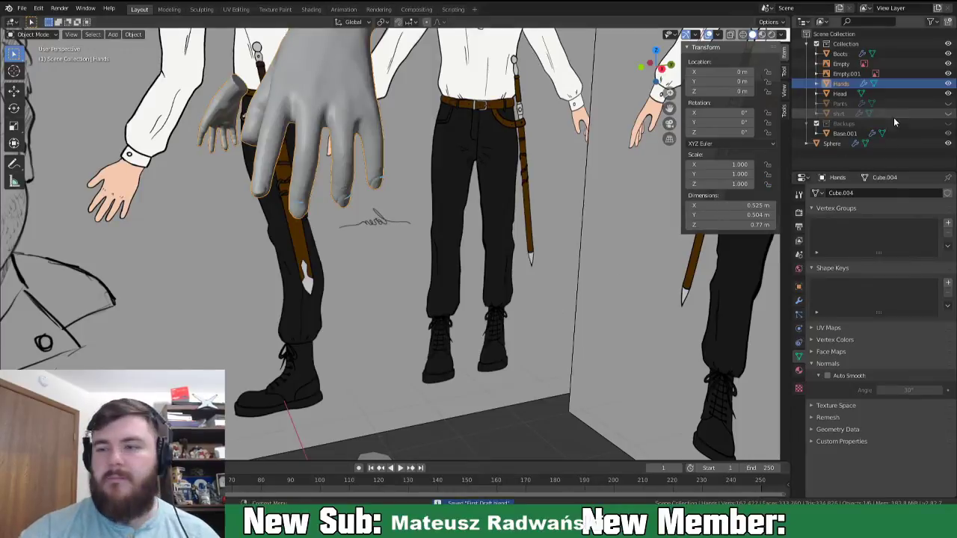
- Make the Pants object visible in the scene
click(948, 104)
mouse_move(576, 266)
middle_down()
mouse_move(478, 308)
mouse_move(581, 295)
mouse_move(539, 295)
mouse_move(544, 321)
mouse_move(781, 156)
middle_up()
scroll(426, 329, down, 4)
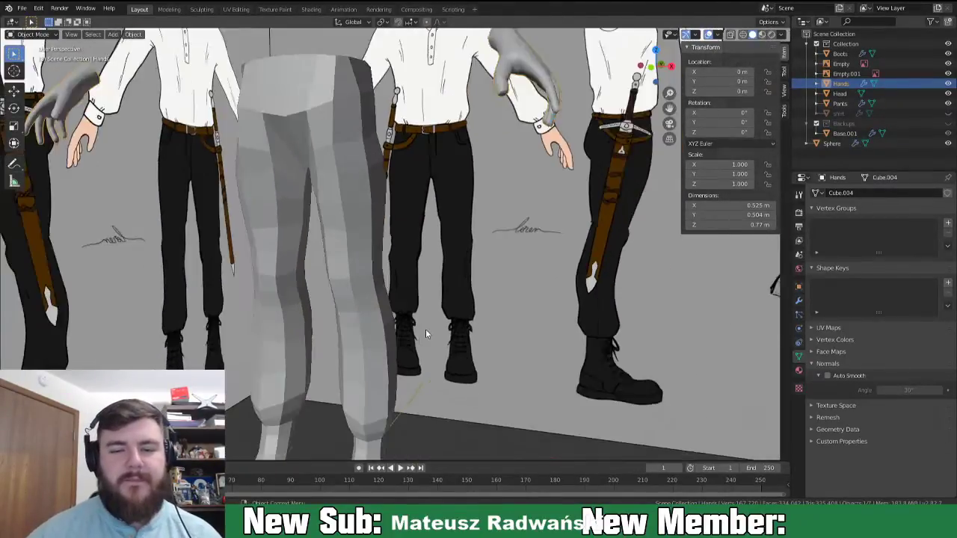
- Hide the boots and select the end face of the pants leg in Edit Mode
middle_drag(396, 407, 360, 342)
click(399, 375)
click(405, 380)
shift+middle_drag(450, 393, 538, 254)
key(Tab)
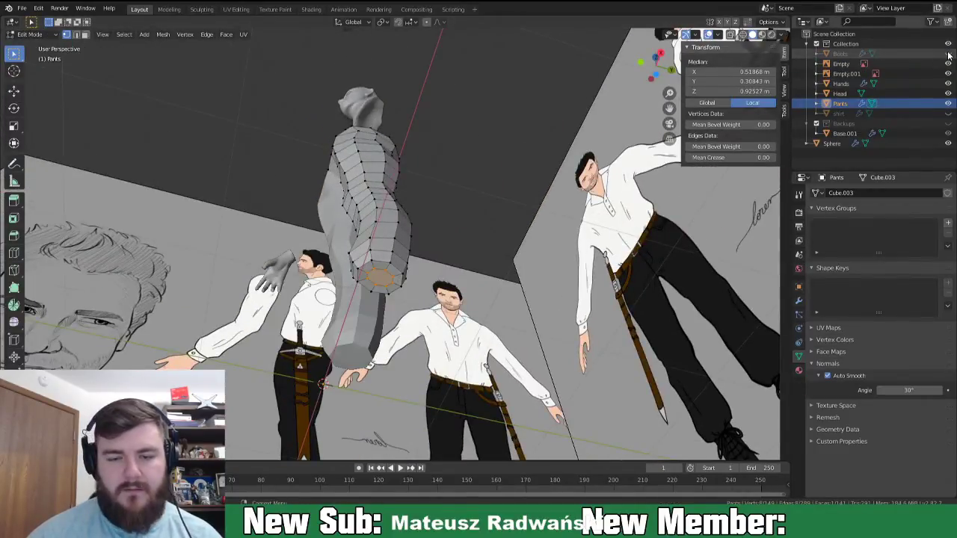
- Return the pants to Object Mode and show the boots again
middle_drag(537, 299, 525, 359)
scroll(427, 314, down, 3)
scroll(426, 315, up, 5)
mouse_move(427, 315)
middle_down()
mouse_move(411, 300)
mouse_move(448, 302)
middle_up()
middle_drag(433, 239, 473, 372)
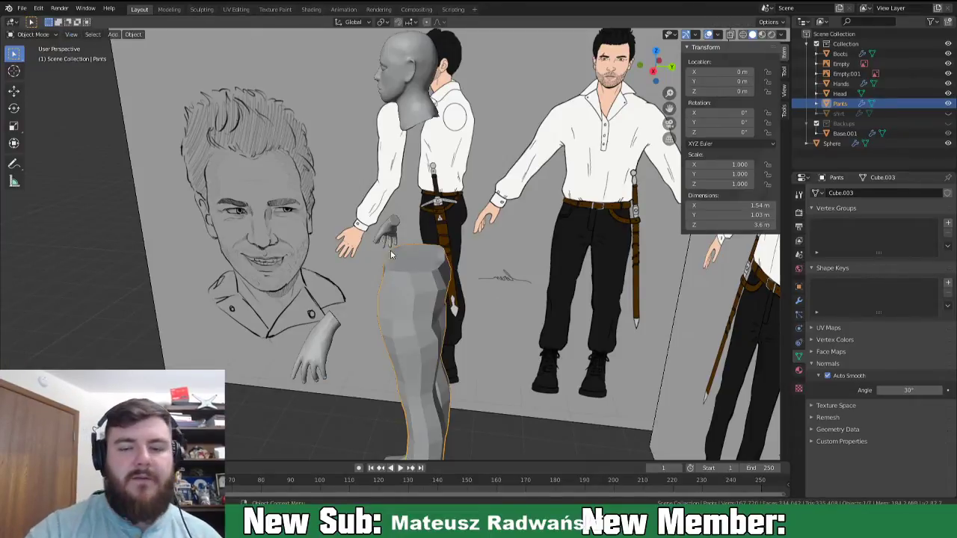
- Apply the Pants object's modifier so that both legs are real geometry
click(201, 9)
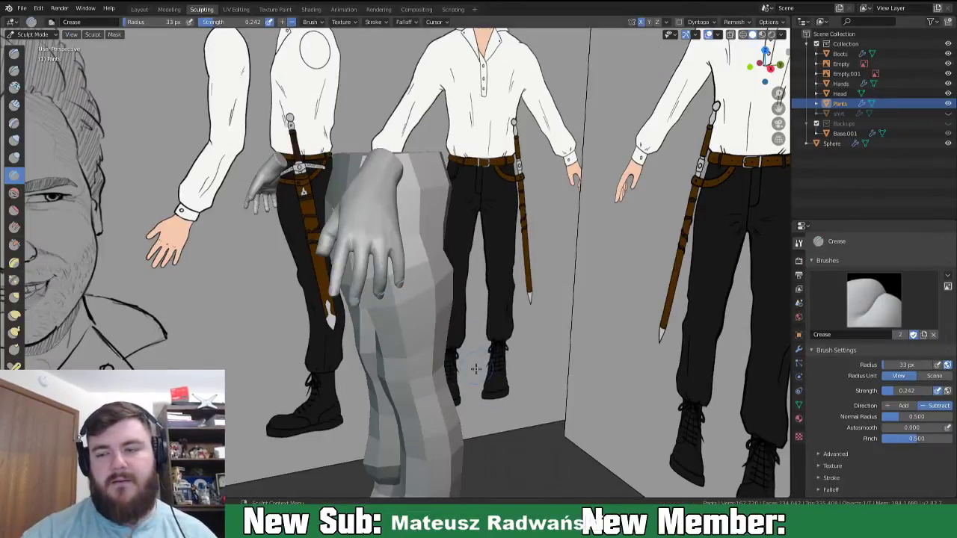
click(140, 9)
mouse_move(511, 296)
middle_down()
mouse_move(514, 330)
mouse_move(613, 320)
middle_up()
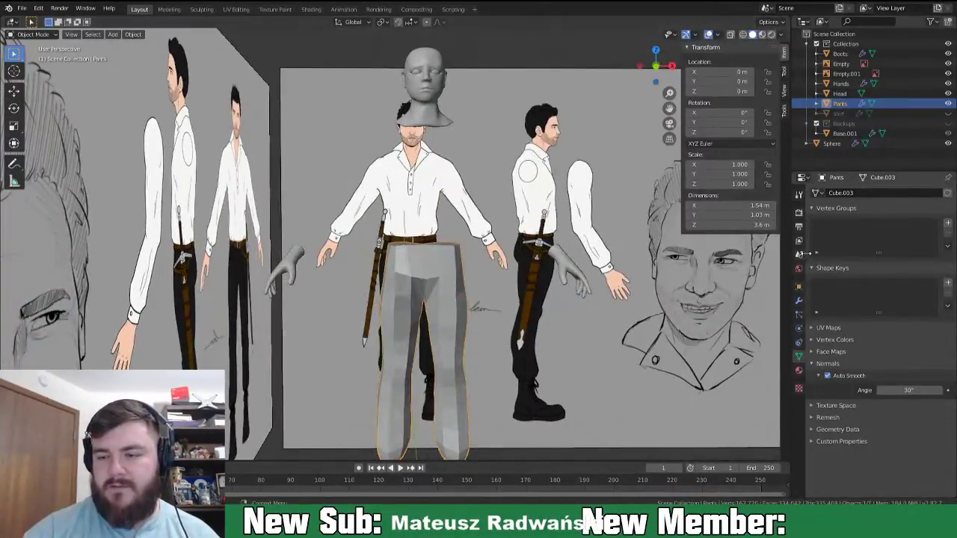
click(798, 301)
middle_drag(469, 310, 410, 360)
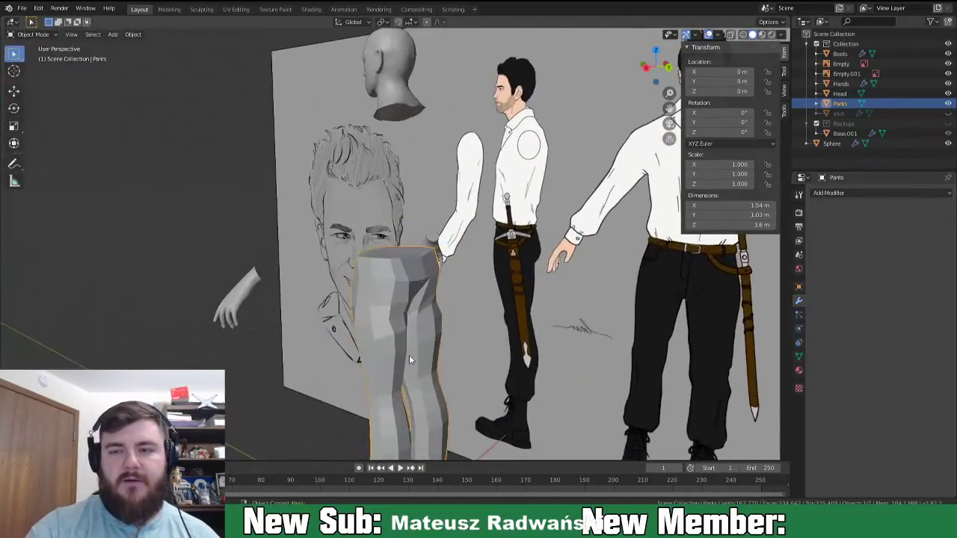
- Switch to the Sculpting workspace and set the Inflate brush to a 60 px radius and 0.424 strength
click(202, 9)
middle_drag(490, 309, 519, 345)
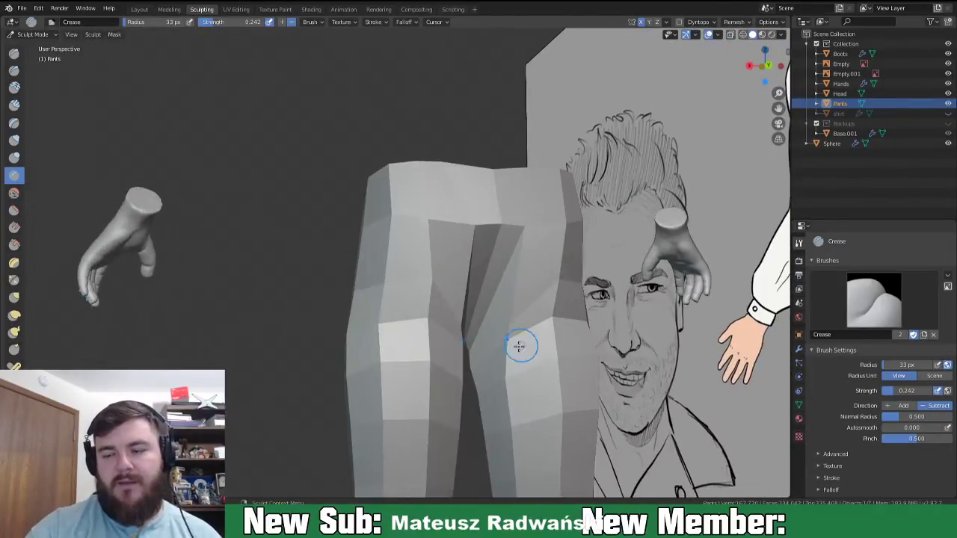
key(i)
key(f)
click(495, 299)
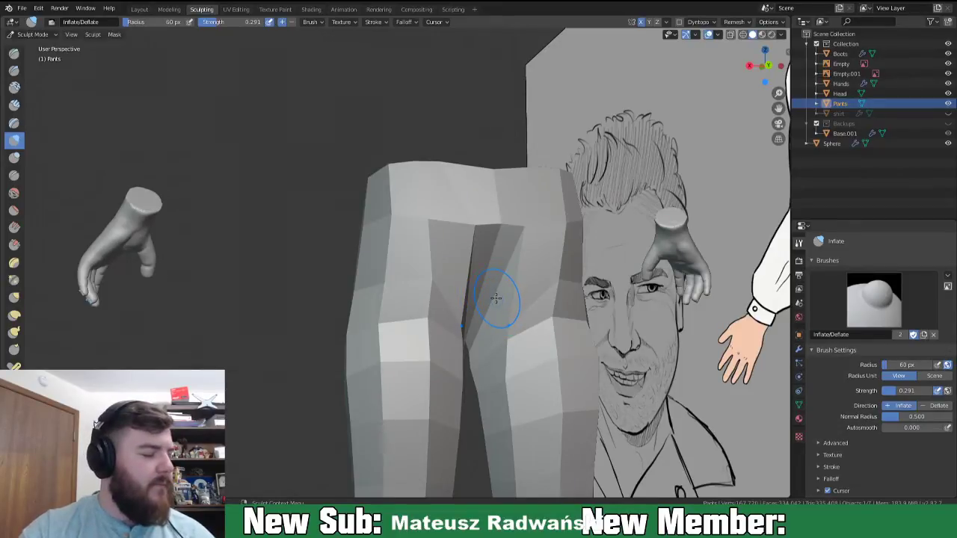
key(shift+f)
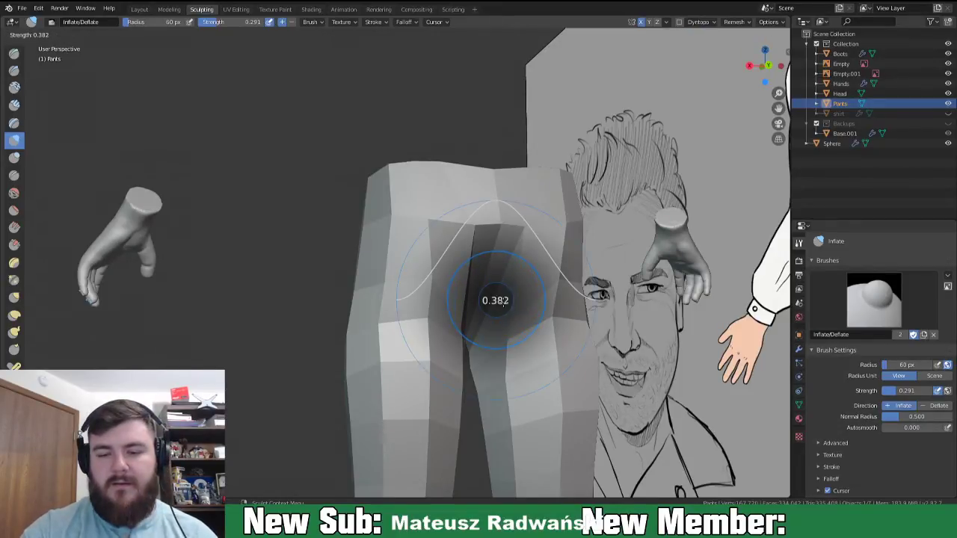
click(506, 302)
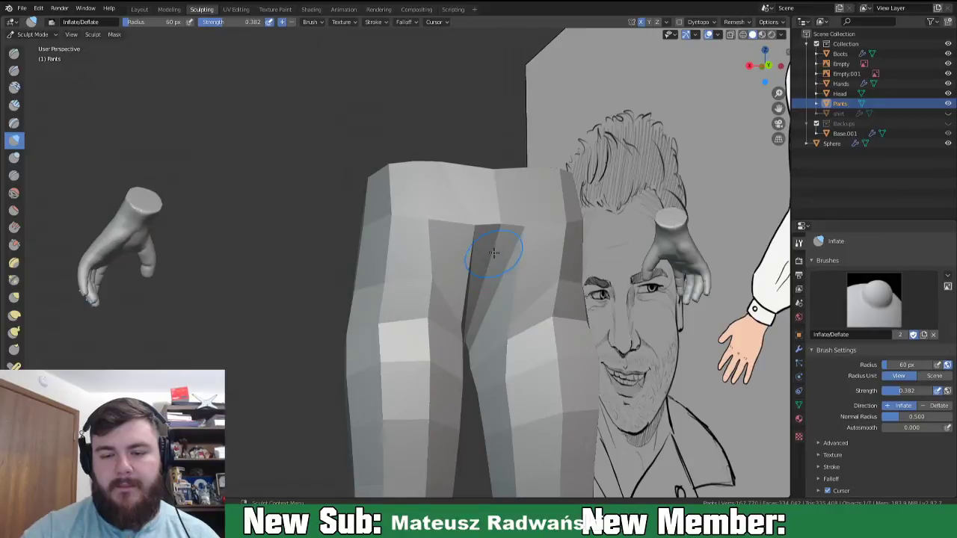
key(shift+f)
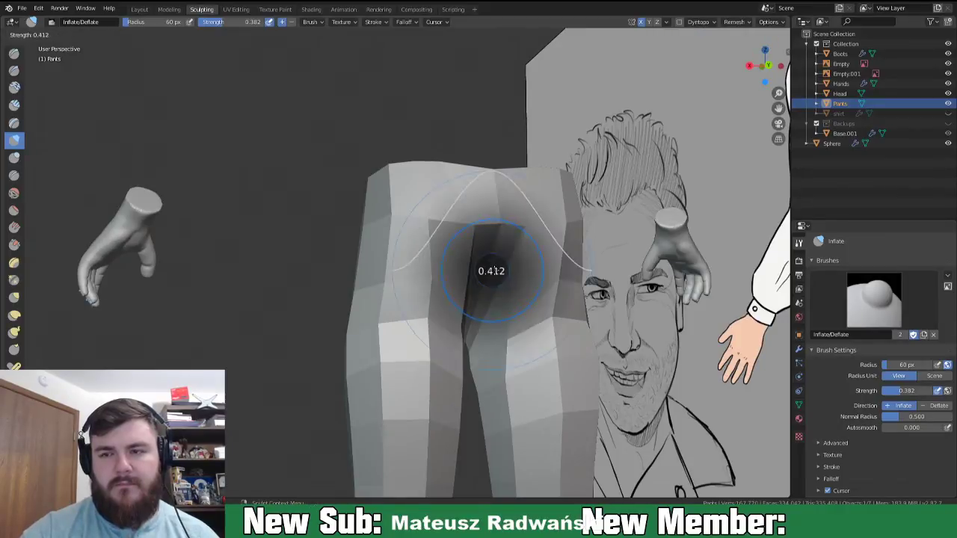
click(494, 269)
- Turn on Dyntopo for the pants and fill out the back of the crotch between the legs with the Inflate brush
drag(464, 291, 481, 257)
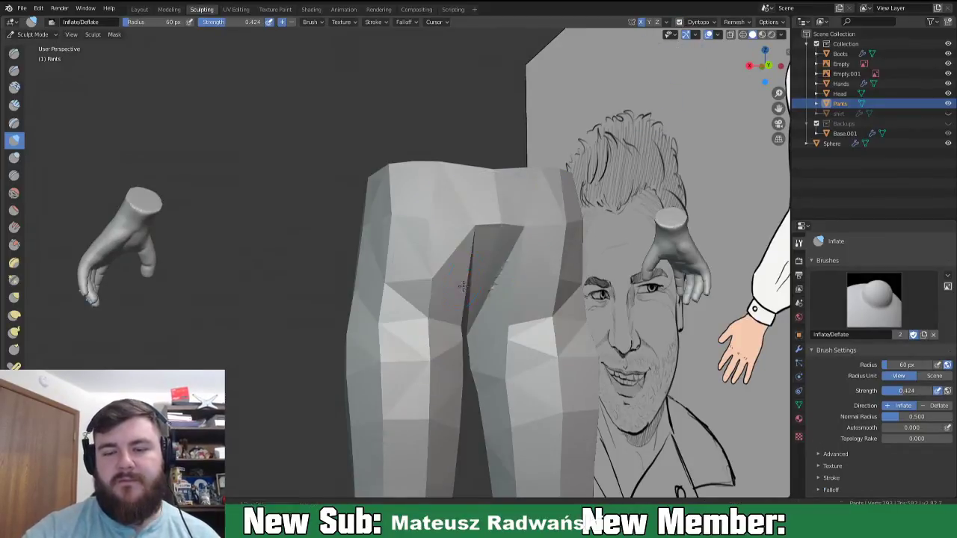
key(ctrl+z)
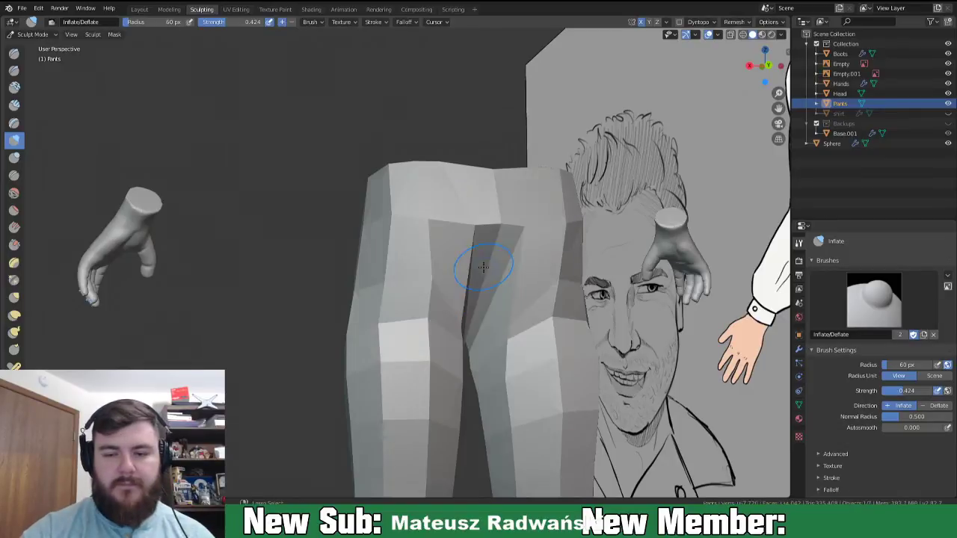
click(680, 23)
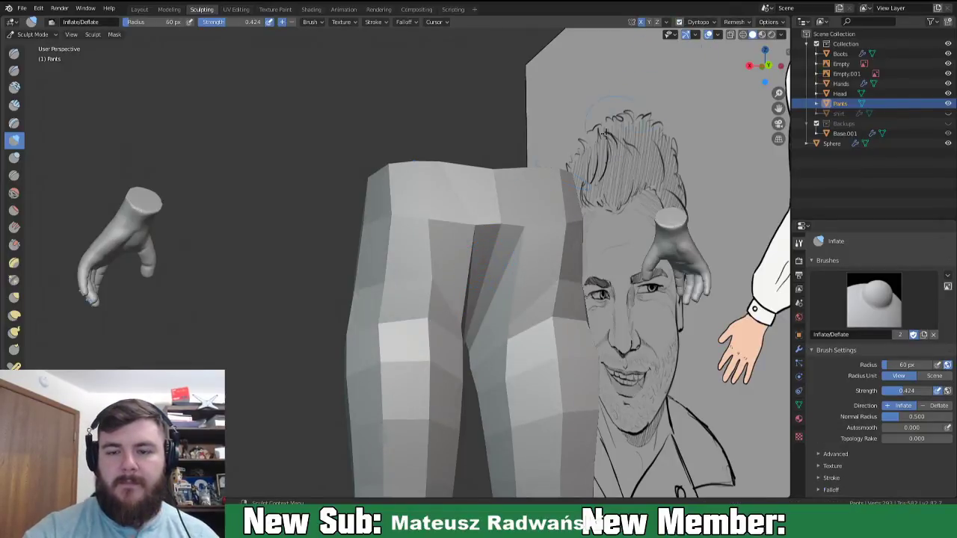
mouse_move(491, 214)
mouse_down()
mouse_move(487, 254)
mouse_move(474, 255)
mouse_move(482, 232)
mouse_move(480, 274)
mouse_up()
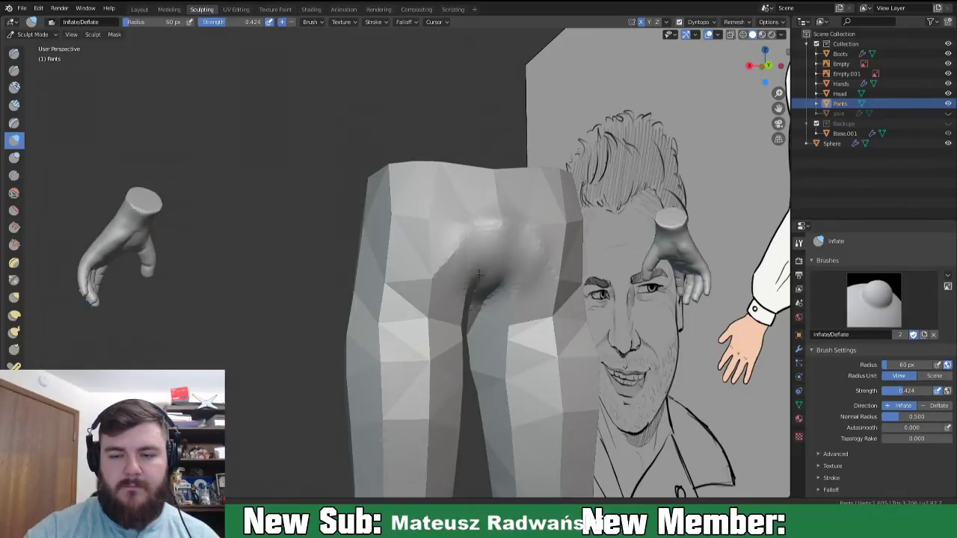
- Pull out and reshape the seat of the pants above the crotch with the Snake Hook brush at a 153 px radius
key(k)
middle_drag(498, 279, 589, 267)
mouse_move(468, 239)
middle_down()
mouse_move(442, 231)
mouse_move(452, 286)
middle_up()
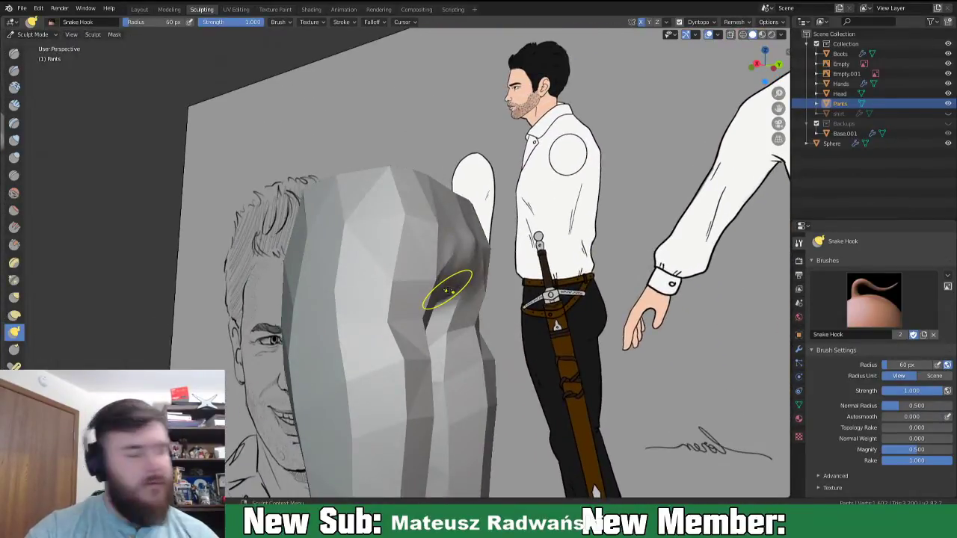
key(g)
key(f)
click(464, 294)
key(k)
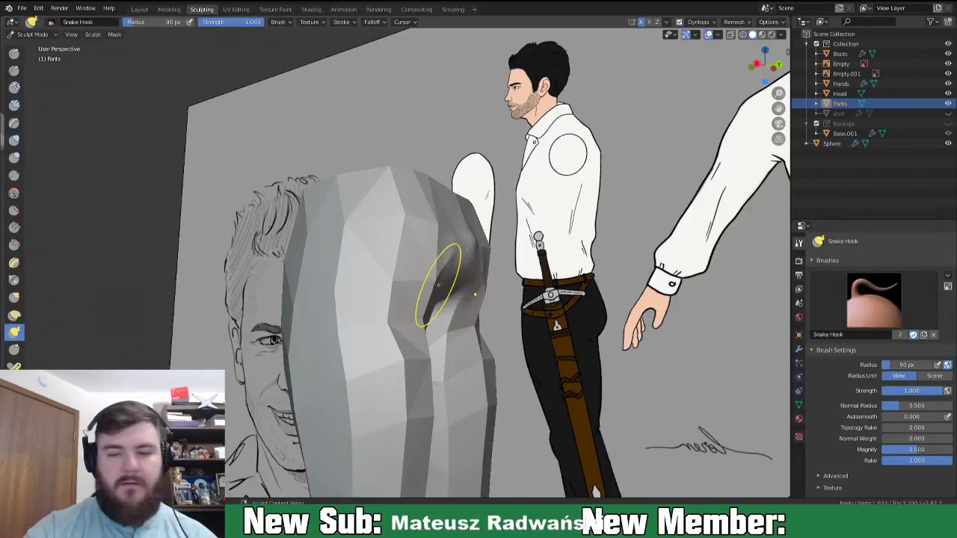
key(f)
click(472, 292)
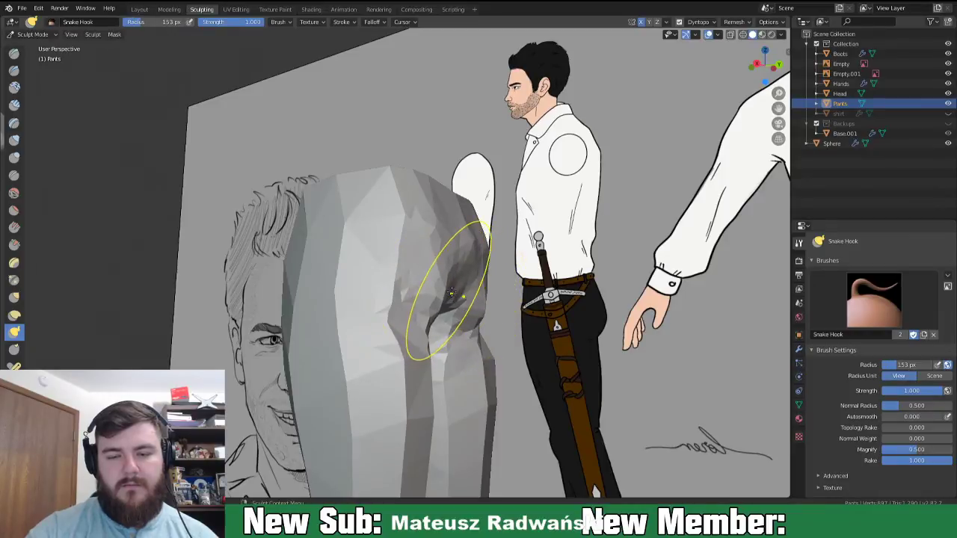
mouse_move(451, 293)
middle_down()
mouse_move(419, 282)
mouse_move(466, 299)
mouse_move(464, 288)
mouse_move(497, 280)
mouse_move(469, 262)
mouse_move(494, 259)
middle_up()
mouse_move(424, 209)
mouse_down()
mouse_move(436, 206)
mouse_move(437, 243)
mouse_move(410, 278)
mouse_up()
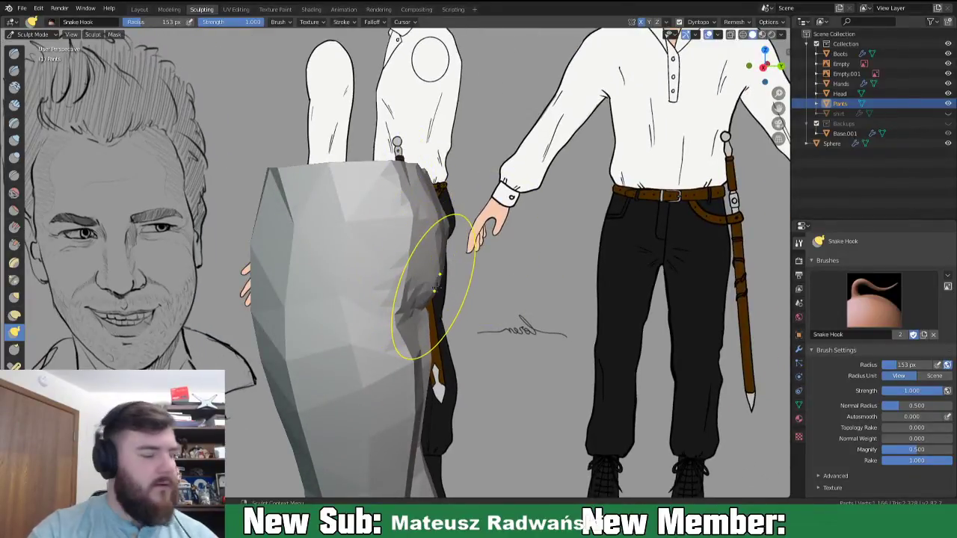
- Build up and soften the faceted seat and back hips of the pants with the Inflate brush at a 59 px radius
key(i)
middle_drag(443, 283, 398, 287)
key(f)
click(422, 290)
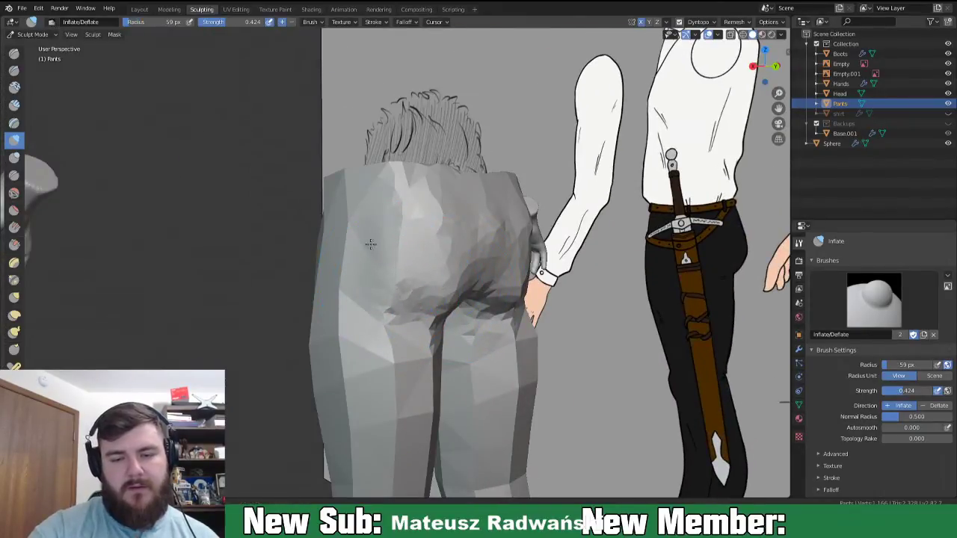
key(ctrl+r)
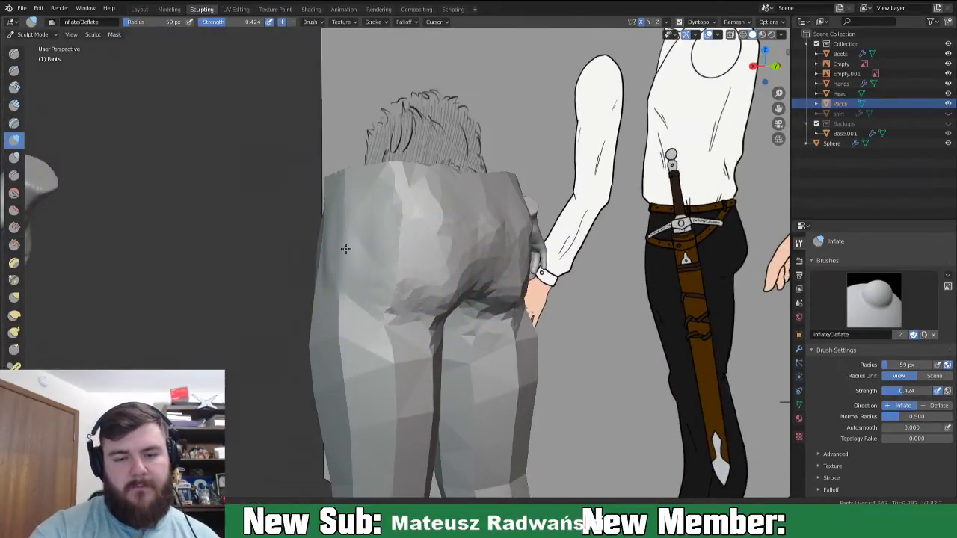
mouse_move(375, 267)
mouse_down()
mouse_move(415, 239)
mouse_move(454, 252)
mouse_move(477, 233)
mouse_move(515, 247)
mouse_move(441, 256)
mouse_move(473, 217)
mouse_up()
- Round off the back edge of the waist and smooth the underside of the seat with the Inflate brush
middle_drag(480, 187, 476, 218)
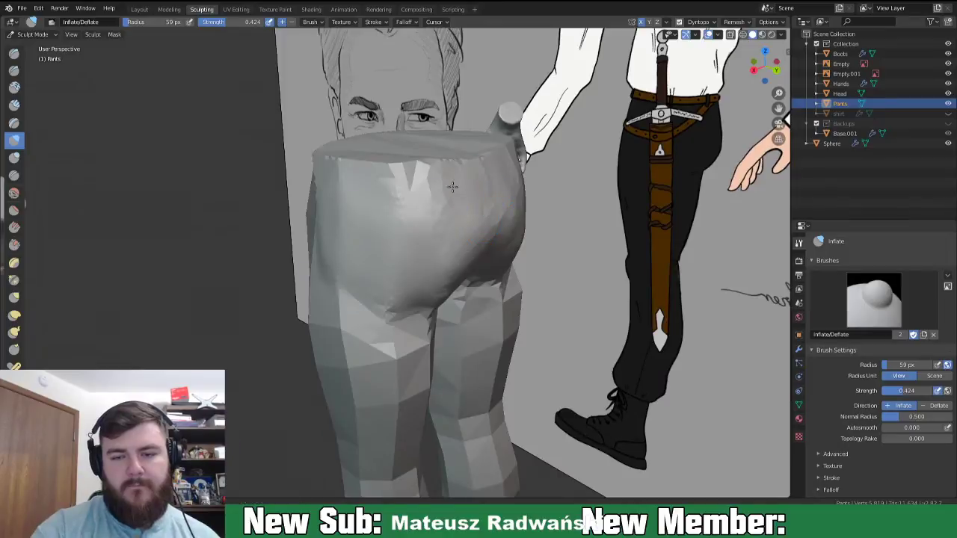
drag(484, 157, 469, 163)
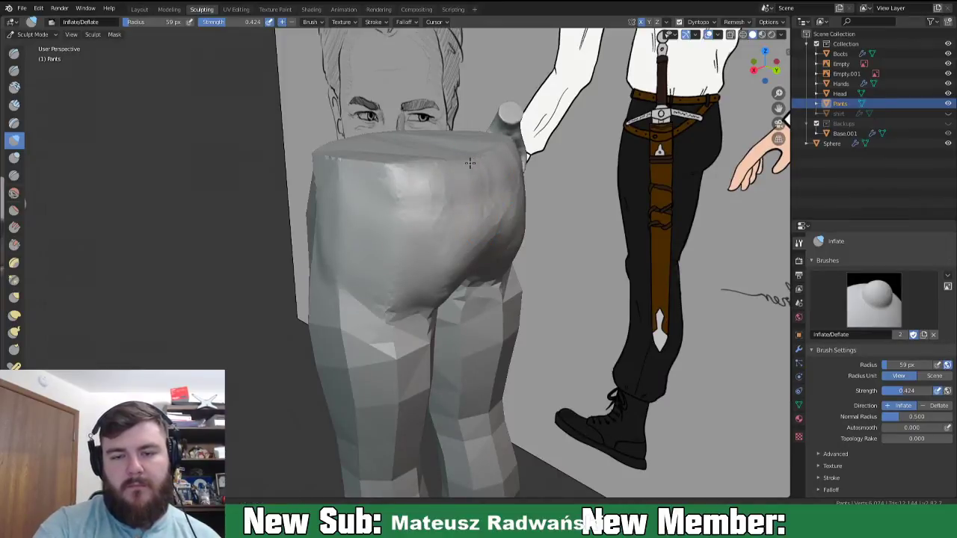
mouse_move(433, 202)
middle_down()
mouse_move(472, 210)
mouse_move(504, 195)
middle_up()
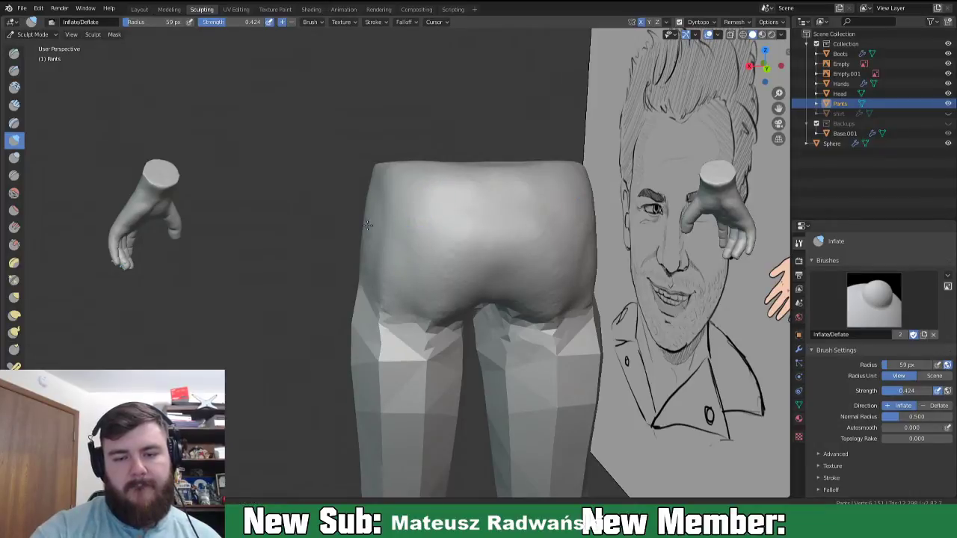
middle_drag(442, 303, 463, 303)
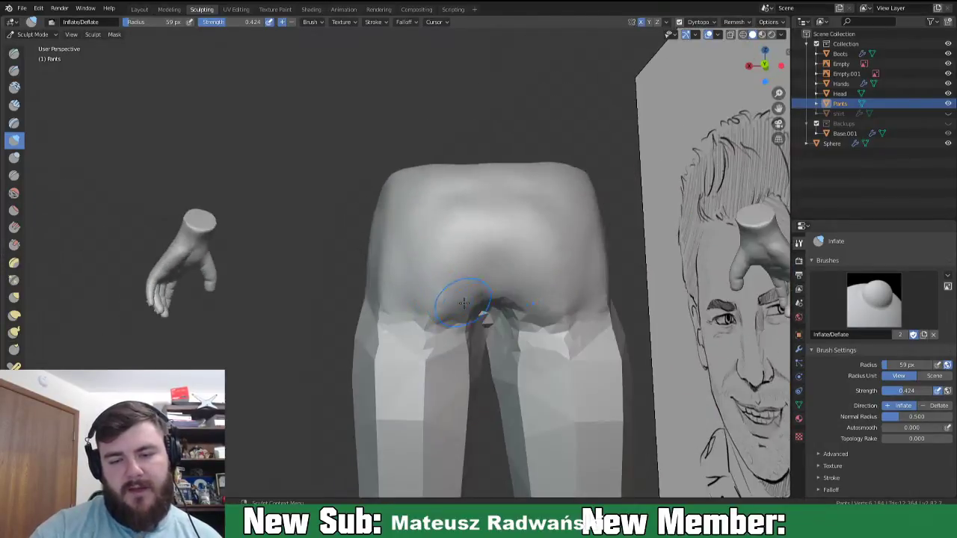
middle_drag(488, 339, 496, 311)
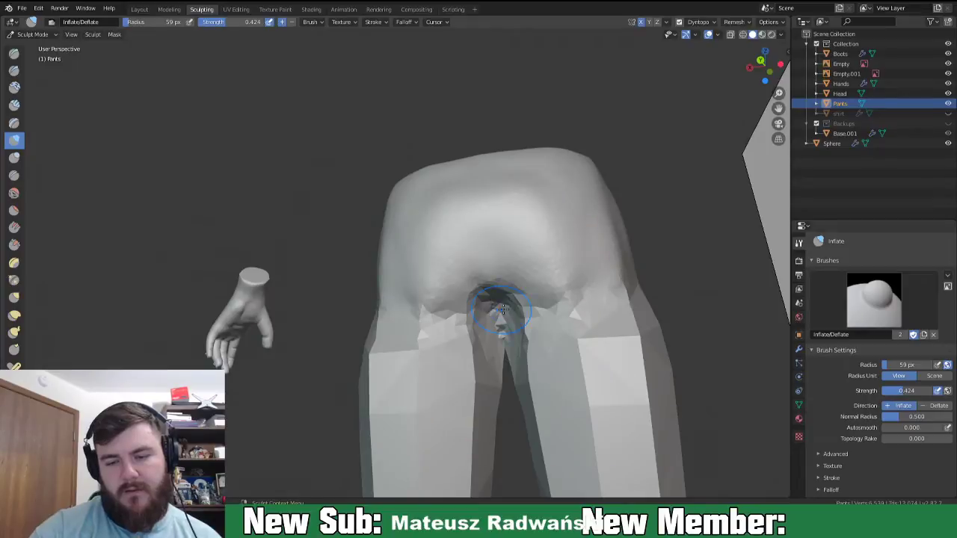
- Pull the back of the crotch down and shape the seat's profile with the Grab brush at a 145 px radius
key(g)
key(f)
click(555, 336)
drag(493, 290, 493, 312)
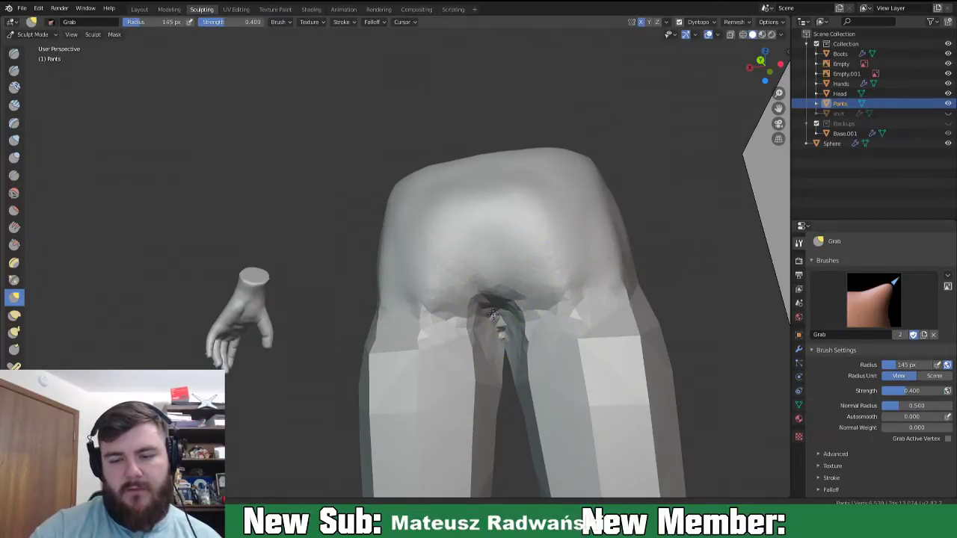
middle_drag(491, 305, 668, 324)
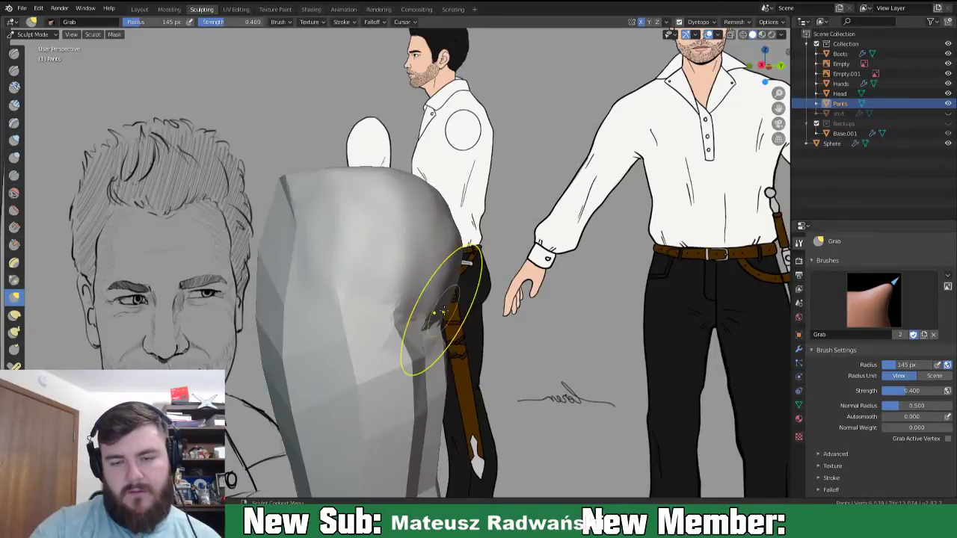
middle_drag(464, 254, 452, 226)
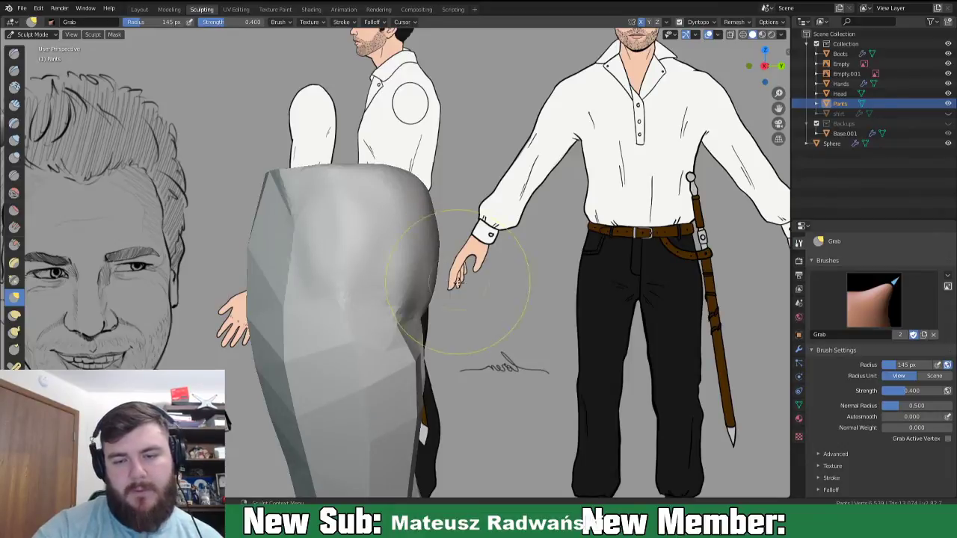
middle_drag(373, 310, 540, 307)
middle_drag(435, 329, 427, 319)
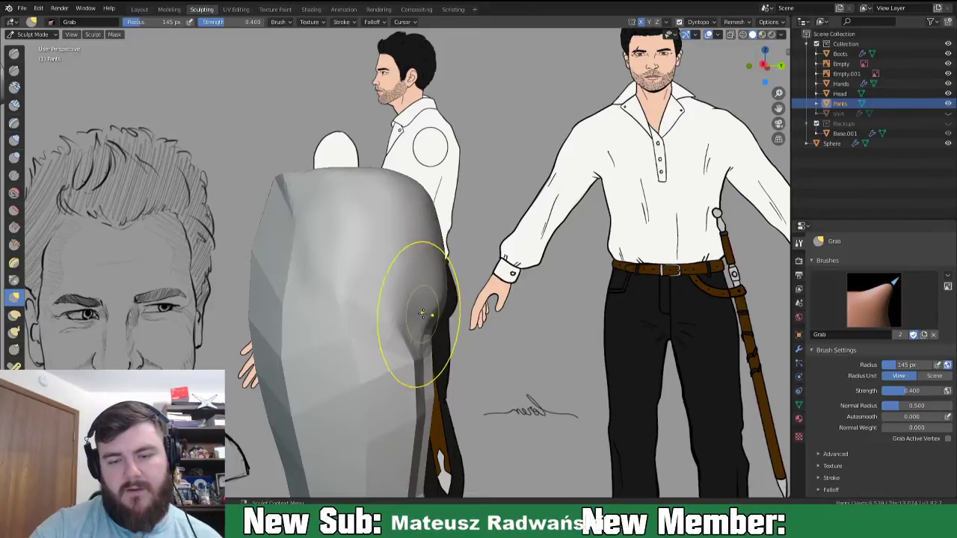
middle_drag(432, 327, 485, 337)
- Fill in the gap between the upper legs below the seat with the Inflate brush at an 86 px radius
mouse_move(493, 260)
middle_down()
mouse_move(463, 299)
mouse_move(438, 309)
mouse_move(412, 280)
mouse_move(490, 299)
mouse_move(440, 355)
mouse_move(397, 368)
mouse_move(493, 341)
mouse_move(613, 344)
mouse_move(549, 301)
middle_up()
key(i)
scroll(501, 419, up, 2)
shift+middle_drag(501, 420, 441, 313)
scroll(434, 273, up, 1)
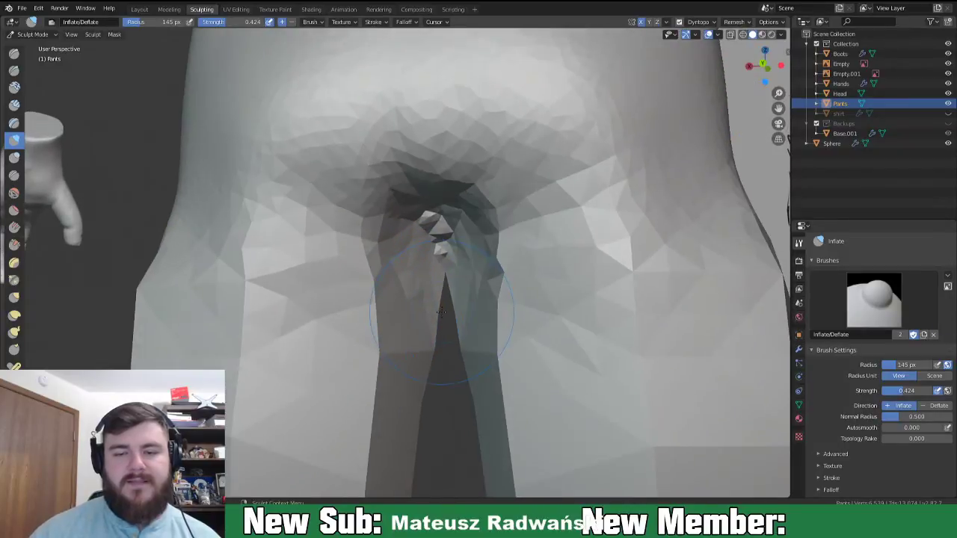
key(f)
click(441, 236)
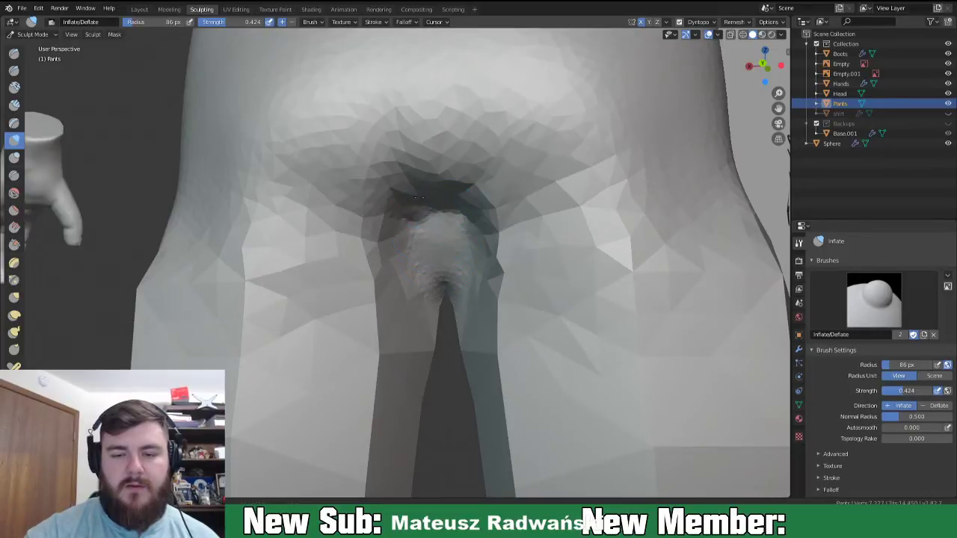
- Blend the filled crotch into the seat and inner thighs with the Grab brush at a 162 px radius
key(g)
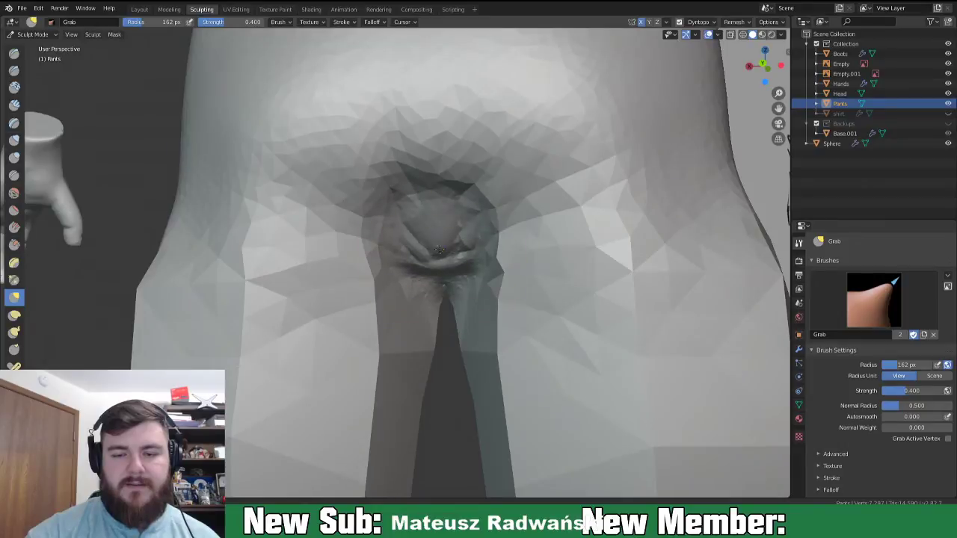
mouse_move(439, 262)
mouse_down()
mouse_move(423, 206)
mouse_move(454, 226)
mouse_up()
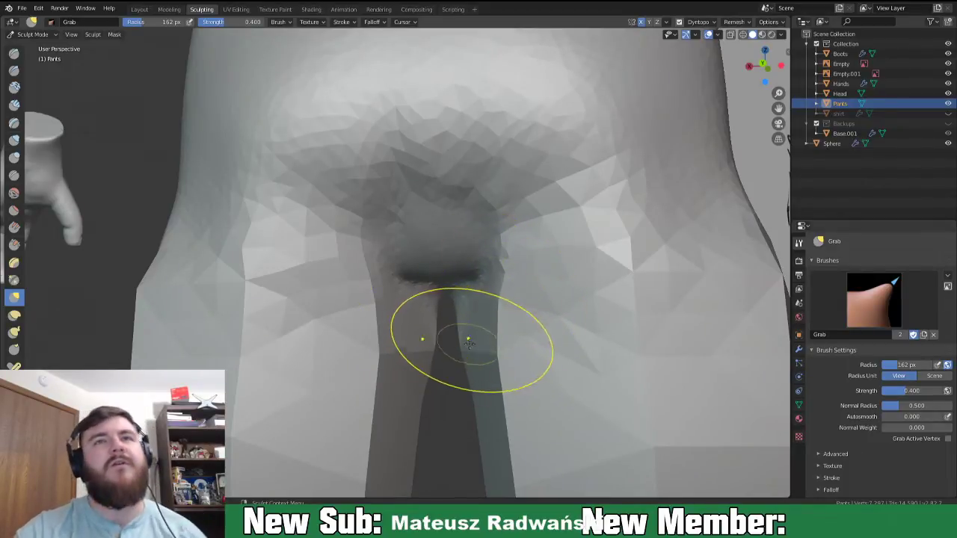
drag(420, 189, 417, 174)
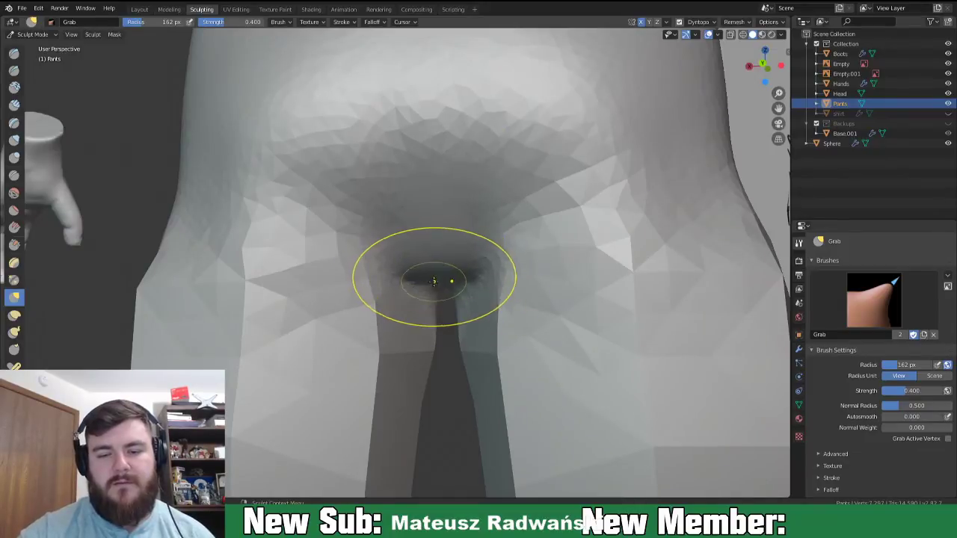
mouse_move(430, 285)
middle_down()
mouse_move(386, 295)
mouse_move(519, 277)
middle_up()
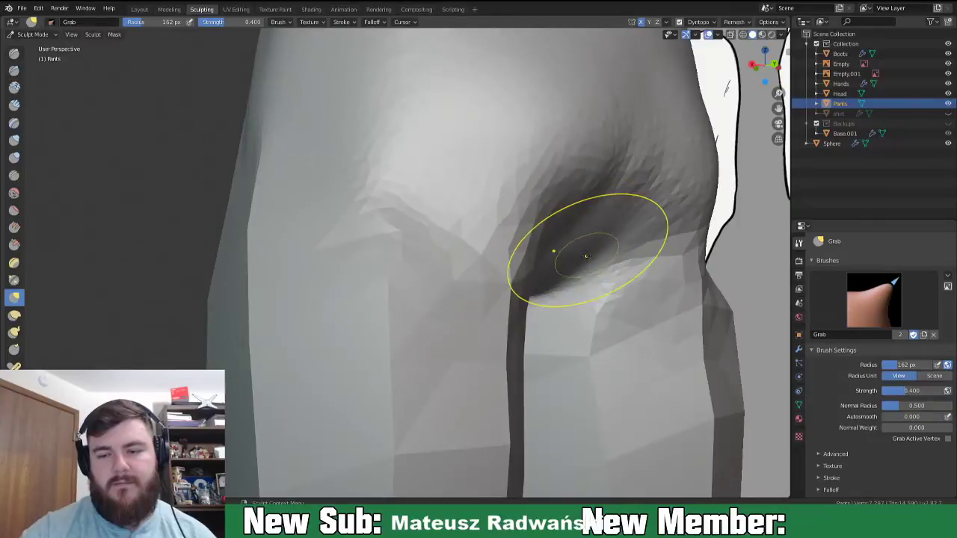
mouse_move(561, 239)
middle_down()
mouse_move(570, 263)
mouse_move(483, 259)
middle_up()
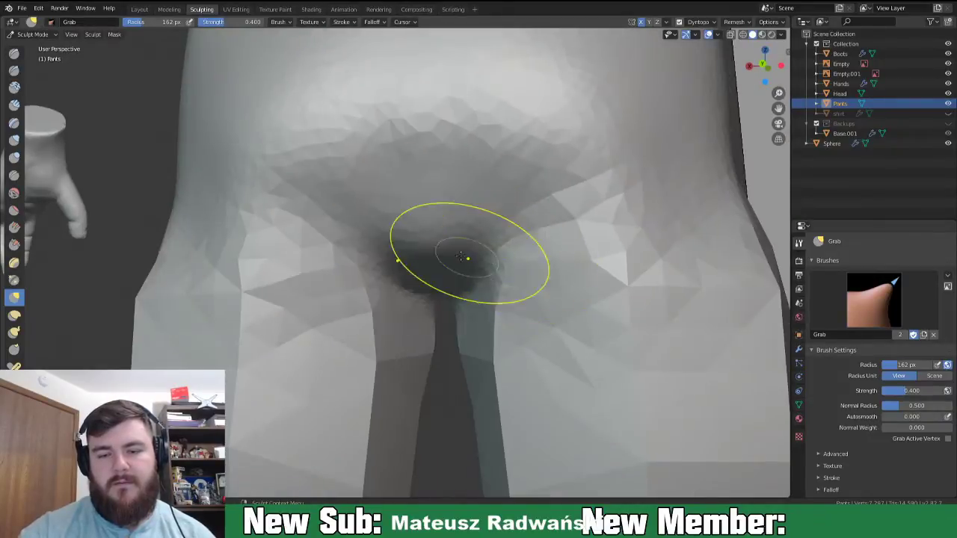
mouse_move(398, 197)
mouse_down()
mouse_move(396, 238)
mouse_move(424, 268)
mouse_up()
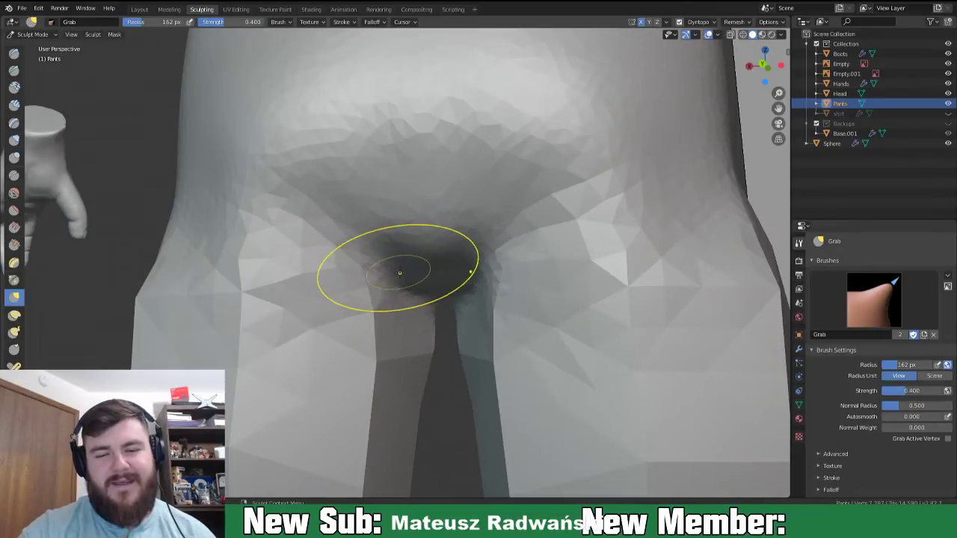
middle_drag(436, 234, 352, 288)
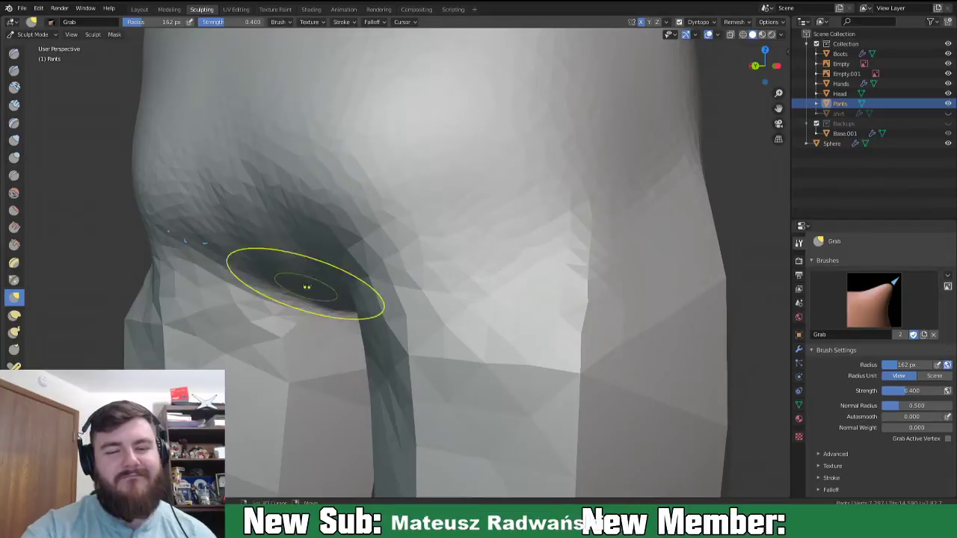
- Fill and smooth the front of the crotch with the Inflate brush at an 80 px radius
mouse_move(351, 309)
middle_down()
mouse_move(405, 322)
mouse_move(438, 299)
mouse_move(479, 292)
mouse_move(578, 324)
mouse_move(660, 247)
middle_up()
scroll(574, 226, down, 3)
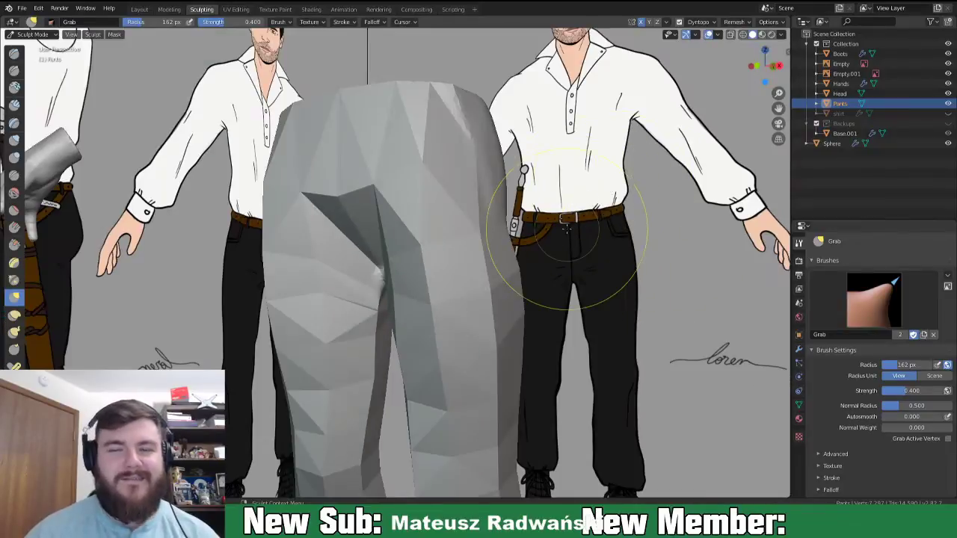
key(i)
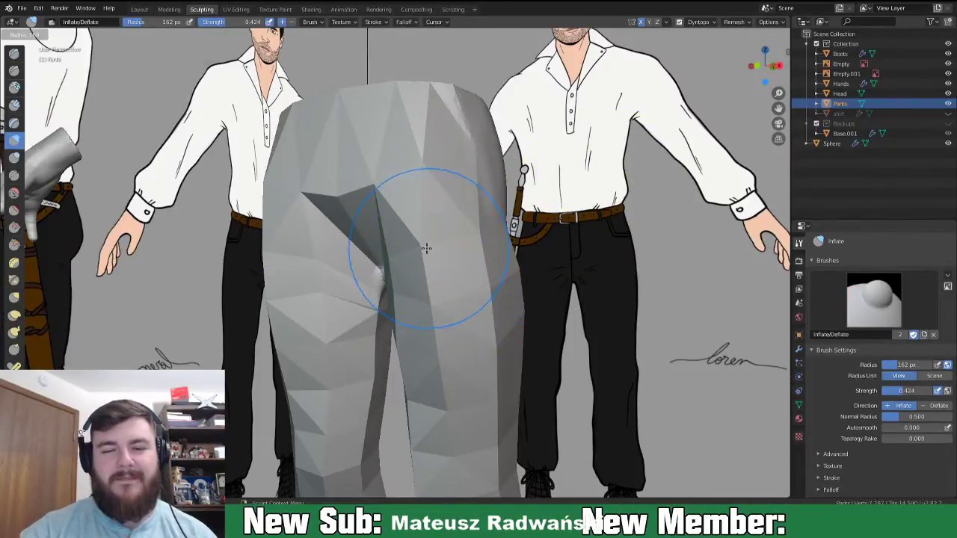
click(397, 273)
middle_drag(412, 278, 491, 283)
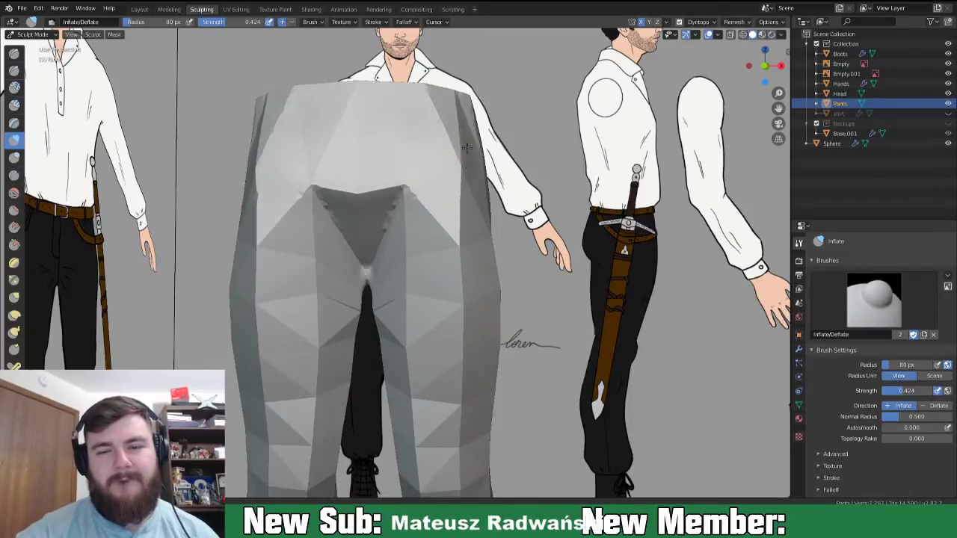
mouse_move(358, 188)
mouse_down()
mouse_move(372, 202)
mouse_move(400, 191)
mouse_up()
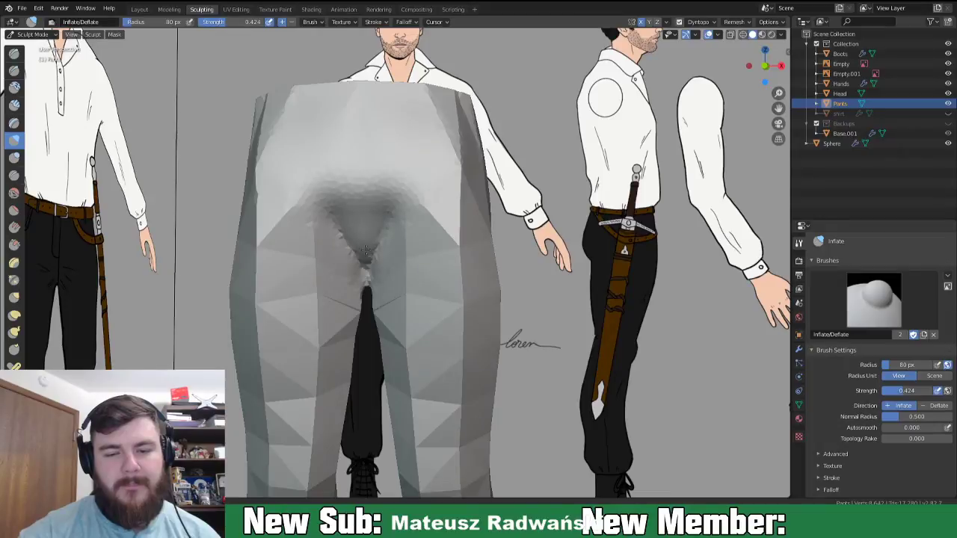
drag(371, 232, 379, 238)
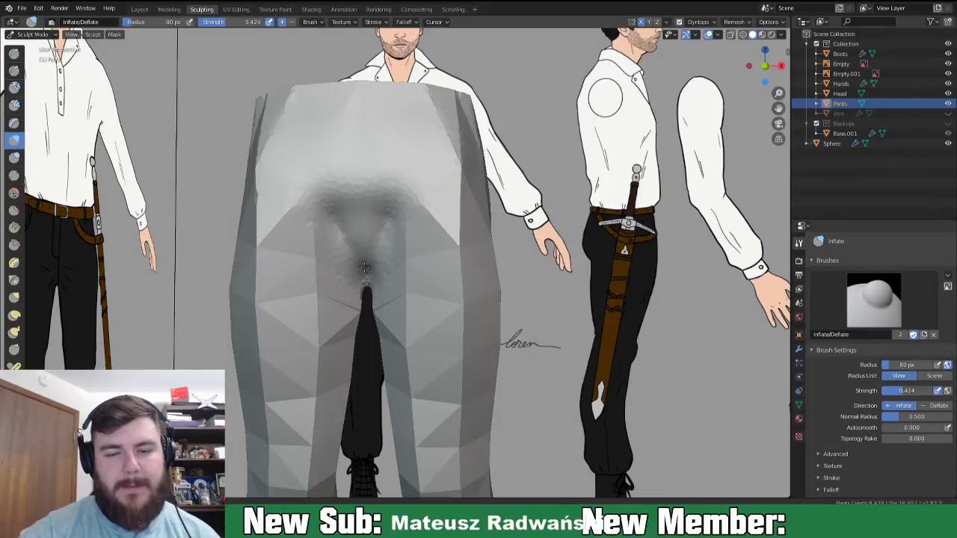
drag(380, 245, 382, 218)
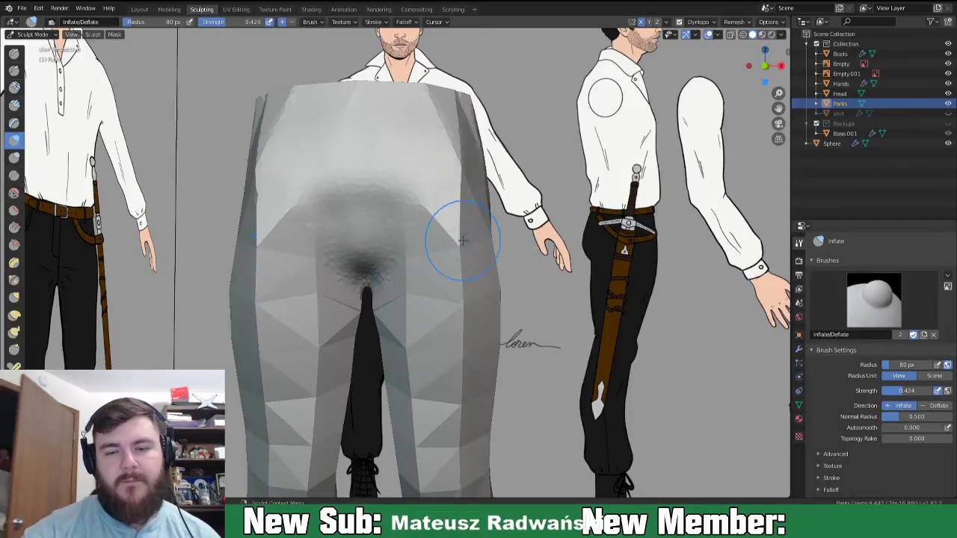
- Round the front waist edge and the front corner of the hip down to the upper thigh with the Inflate brush
middle_drag(459, 224, 438, 252)
mouse_move(480, 195)
middle_down()
mouse_move(449, 192)
mouse_move(434, 262)
mouse_move(427, 247)
middle_up()
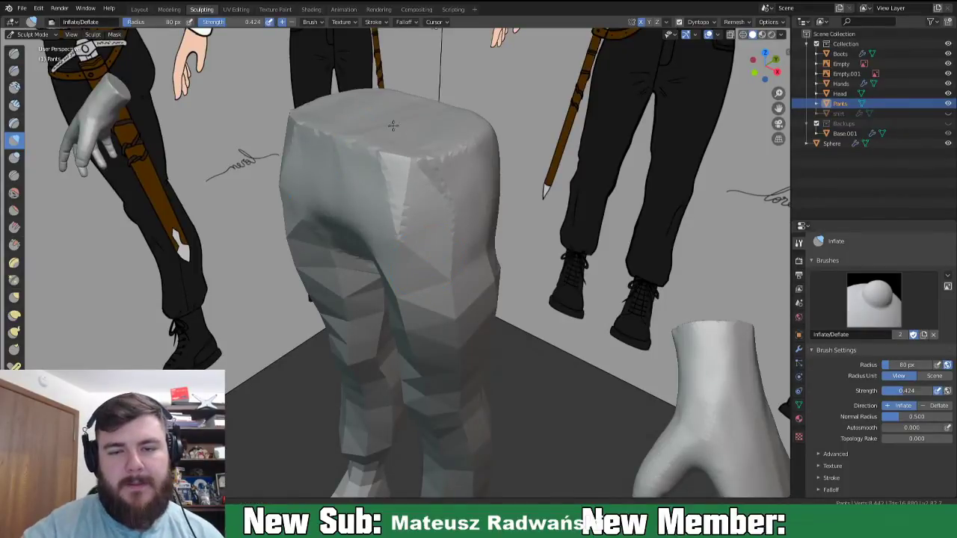
mouse_move(366, 147)
mouse_down()
mouse_move(406, 159)
mouse_move(381, 153)
mouse_move(397, 133)
mouse_move(429, 177)
mouse_move(399, 209)
mouse_move(407, 251)
mouse_up()
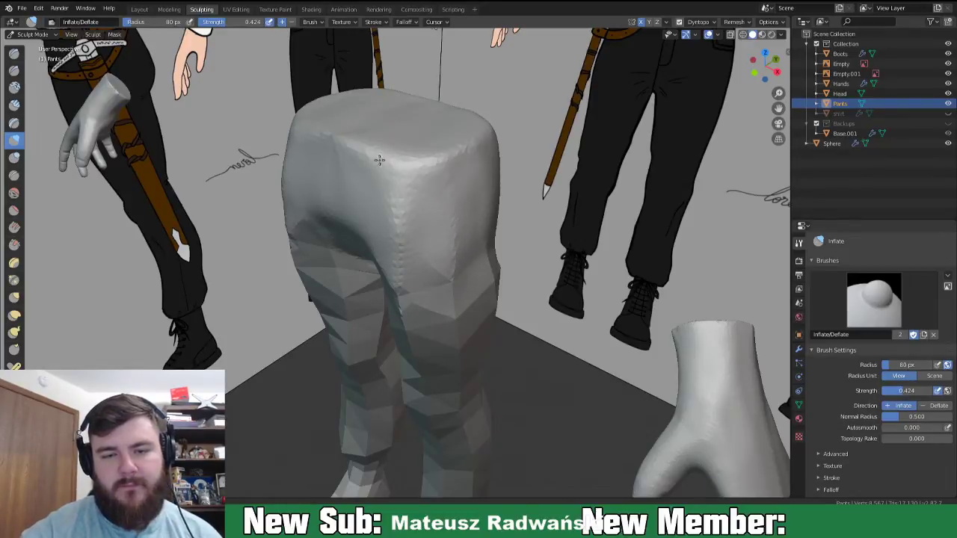
mouse_move(380, 216)
mouse_down()
mouse_move(329, 180)
mouse_move(396, 249)
mouse_up()
- Adjust the outer contour of the hips with the Grab brush at a 135 px radius
middle_drag(427, 245, 520, 261)
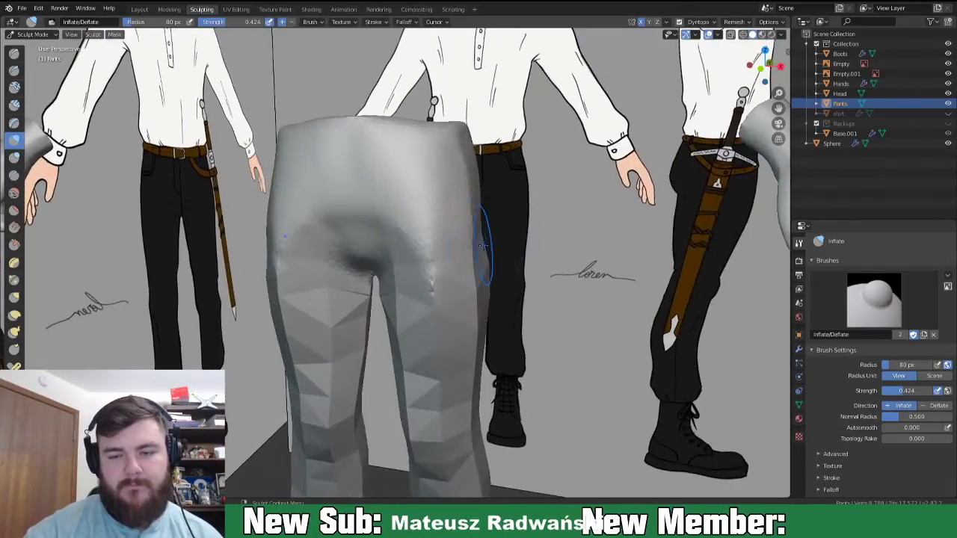
key(g)
key(f)
click(560, 236)
mouse_move(521, 235)
middle_down()
mouse_move(537, 225)
mouse_move(489, 222)
mouse_move(527, 216)
middle_up()
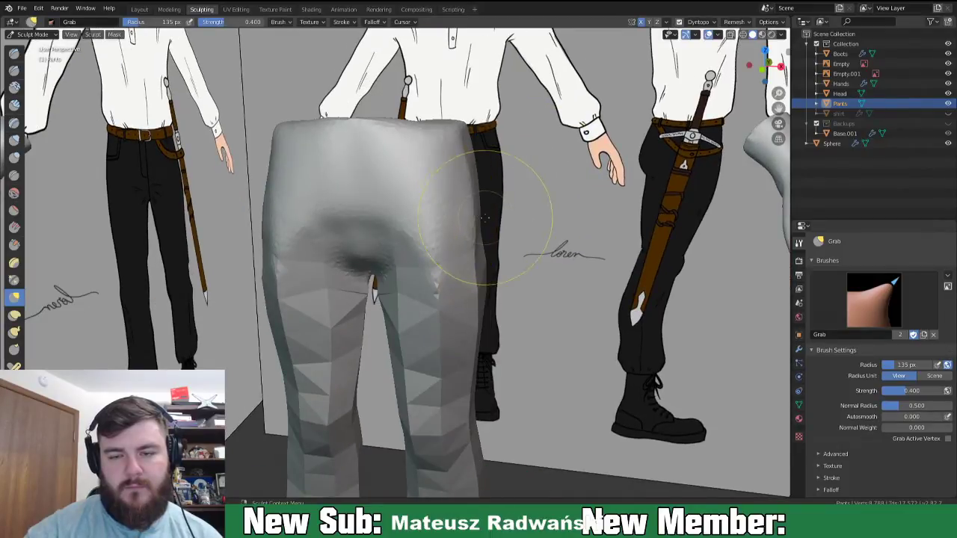
middle_drag(466, 189, 371, 245)
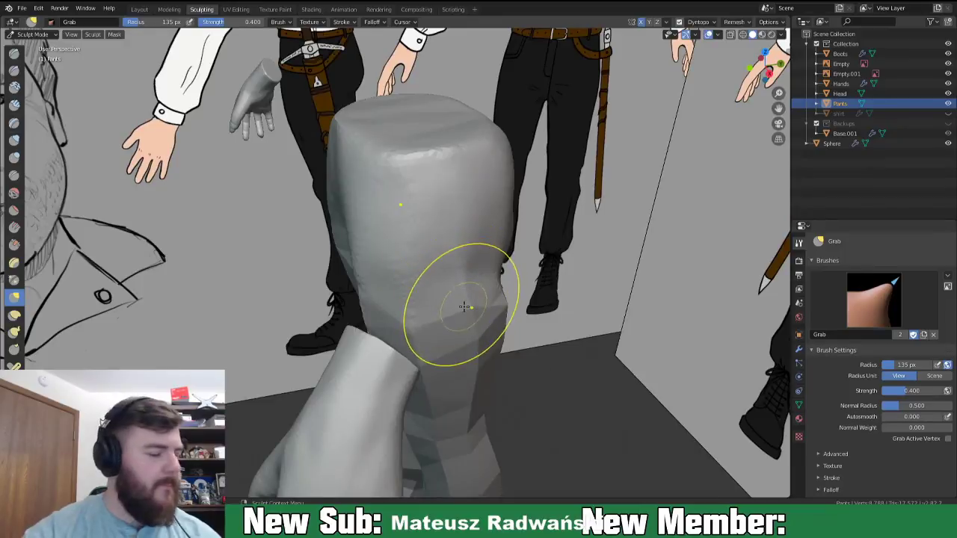
- Round the back of the thighs down to the knees with the Inflate brush at a 49 px radius
key(i)
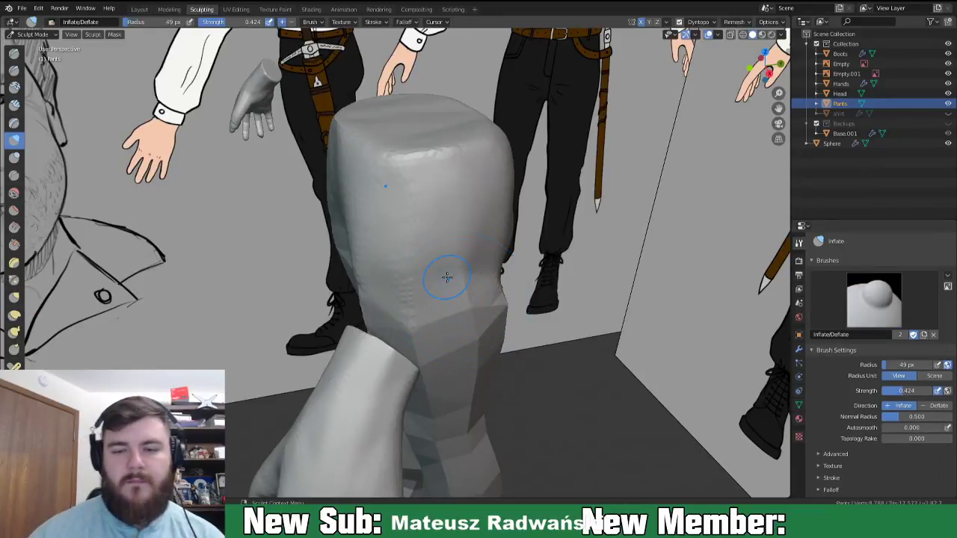
mouse_move(503, 349)
shift+middle_down()
mouse_move(506, 251)
mouse_move(410, 240)
shift+middle_up()
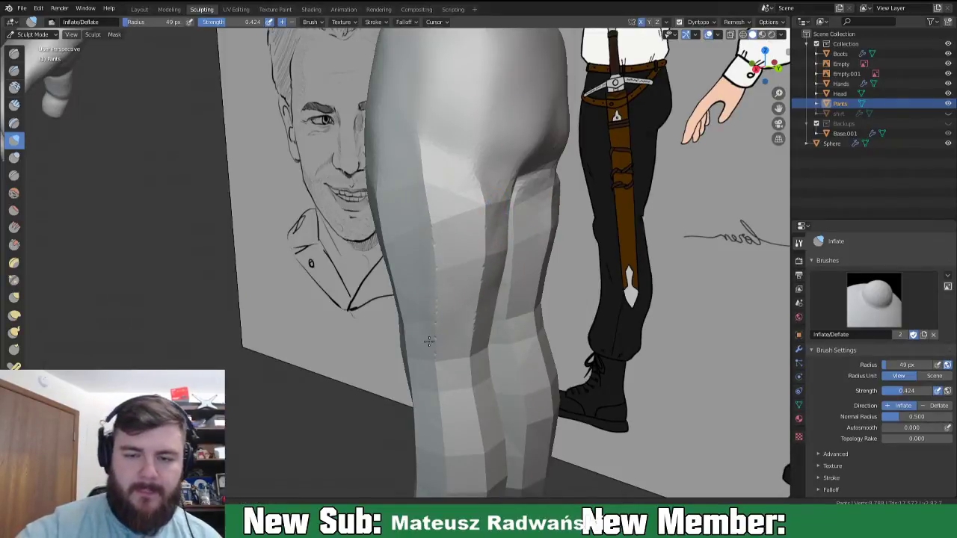
mouse_move(389, 262)
mouse_down()
mouse_move(396, 284)
mouse_move(427, 151)
mouse_up()
drag(447, 320, 477, 203)
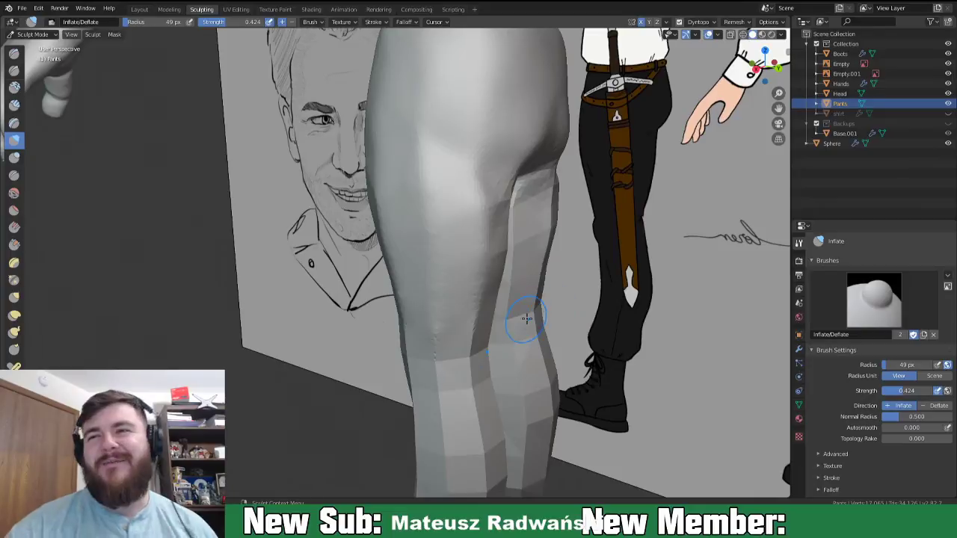
mouse_move(530, 320)
middle_down()
mouse_move(510, 301)
mouse_move(470, 213)
mouse_move(479, 182)
middle_up()
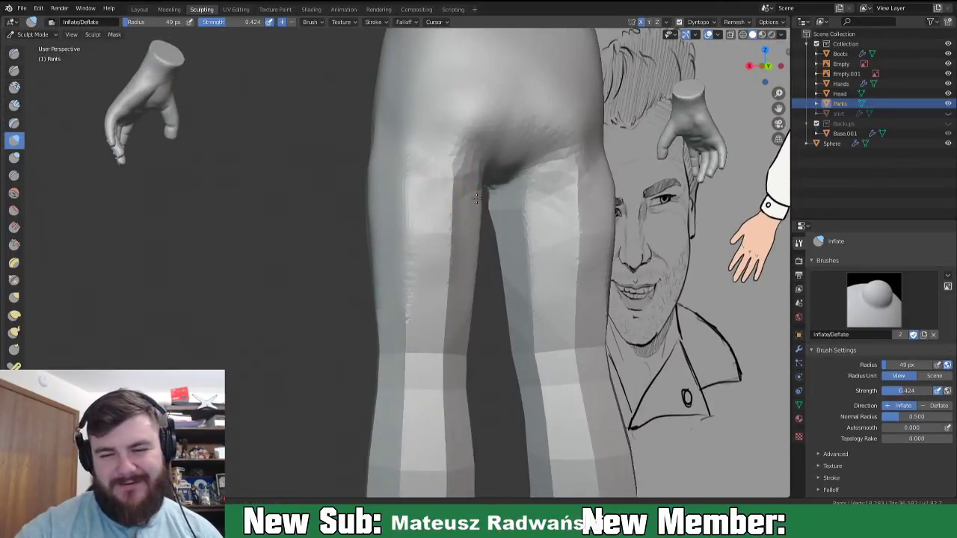
drag(459, 230, 442, 317)
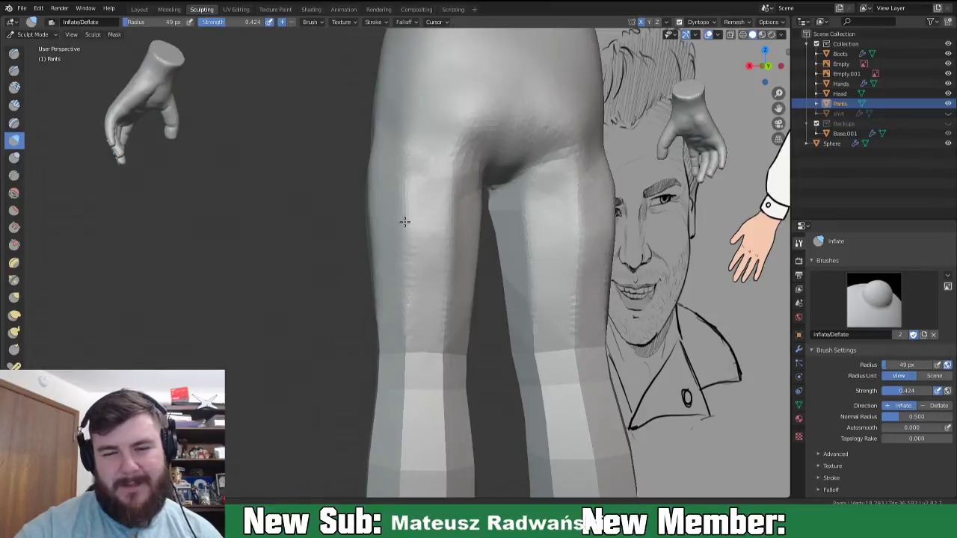
- Adjust the upper thighs and the area under the seat with the Grab brush at a 92 px radius
mouse_move(373, 137)
middle_down()
mouse_move(466, 231)
mouse_move(441, 143)
middle_up()
mouse_move(521, 219)
middle_down()
mouse_move(545, 235)
mouse_move(529, 200)
middle_up()
key(g)
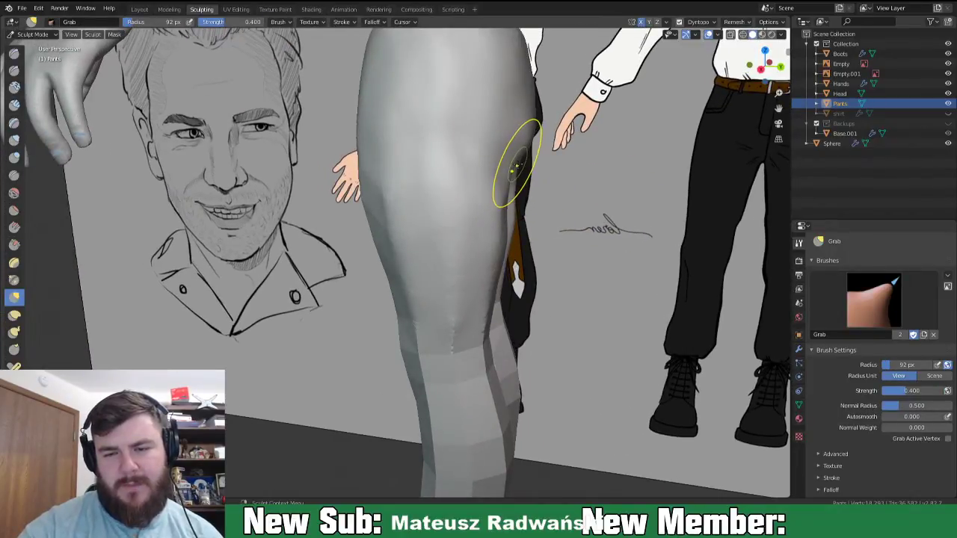
mouse_move(533, 235)
middle_down()
mouse_move(457, 286)
mouse_move(487, 295)
middle_up()
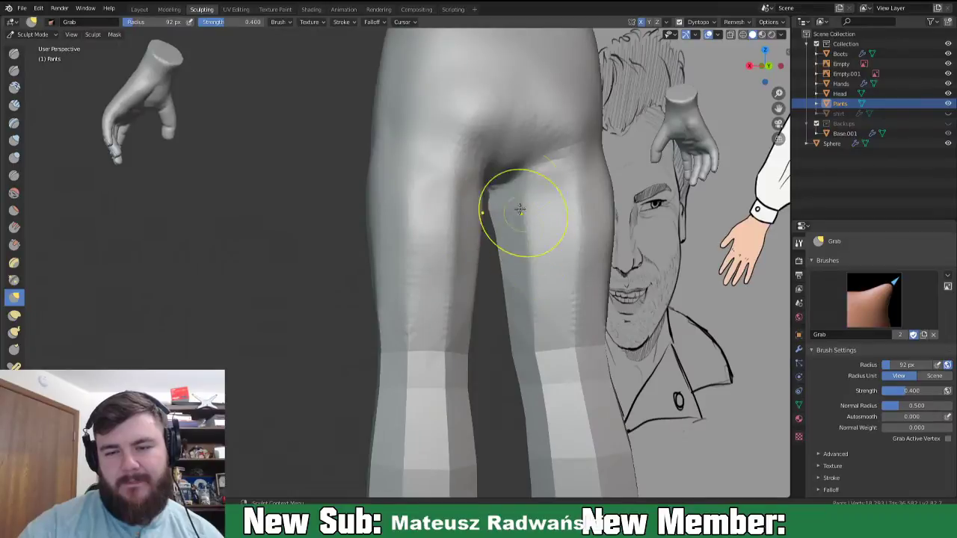
mouse_move(499, 172)
middle_down()
mouse_move(561, 219)
mouse_move(575, 187)
middle_up()
middle_drag(547, 181, 633, 193)
middle_drag(523, 276, 498, 284)
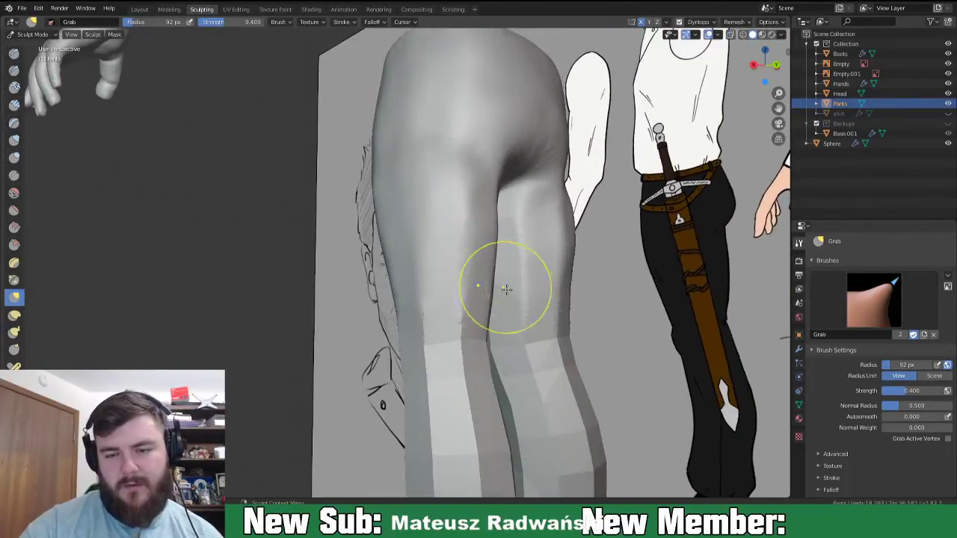
- Inflate and smooth the back and outer side of the thigh below the seat at a 38 px radius
key(i)
key(f)
click(449, 305)
drag(448, 190, 450, 195)
drag(427, 130, 405, 232)
mouse_move(462, 198)
shift+mouse_down()
mouse_move(468, 216)
mouse_move(459, 185)
shift+mouse_up()
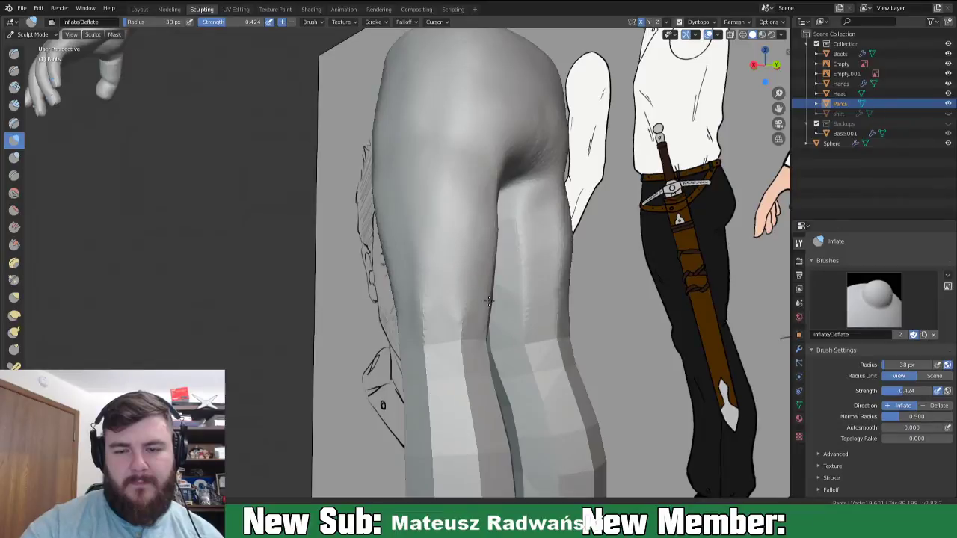
- Fill and smooth the inner thighs and the underside of the crotch from behind with the Inflate brush
middle_drag(509, 273, 442, 278)
drag(439, 237, 434, 235)
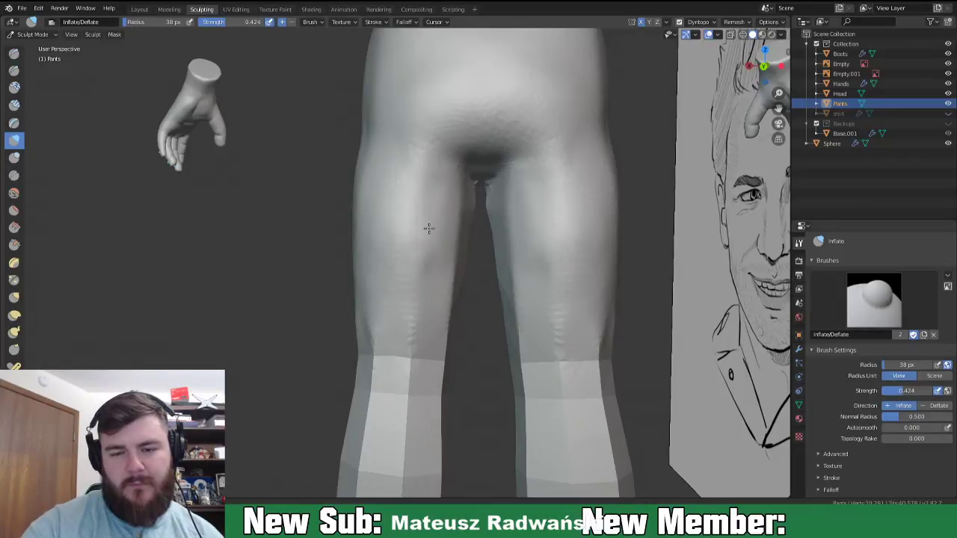
middle_drag(420, 320, 452, 268)
drag(464, 192, 466, 195)
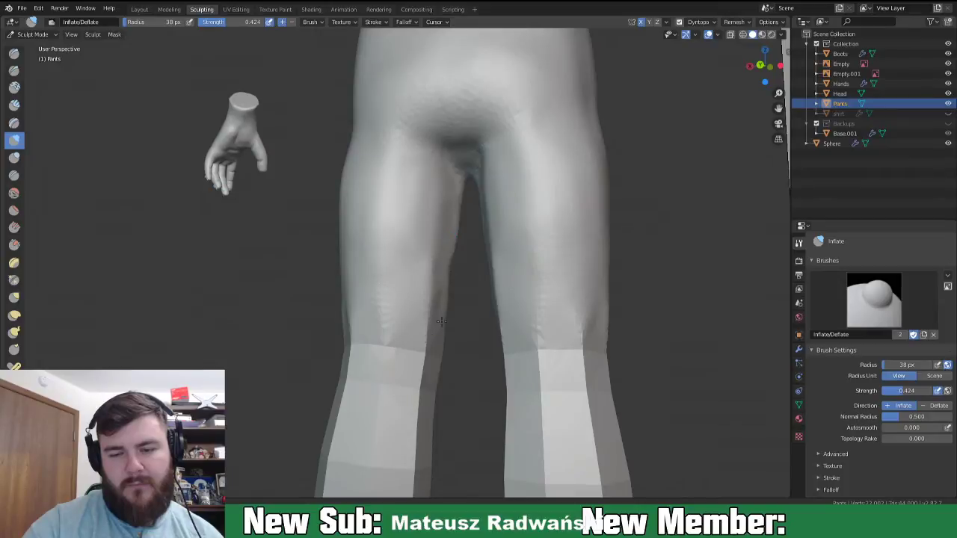
- Smooth the front of the thighs and the crotch with the Inflate brush at a 72 px radius
middle_drag(427, 330, 381, 320)
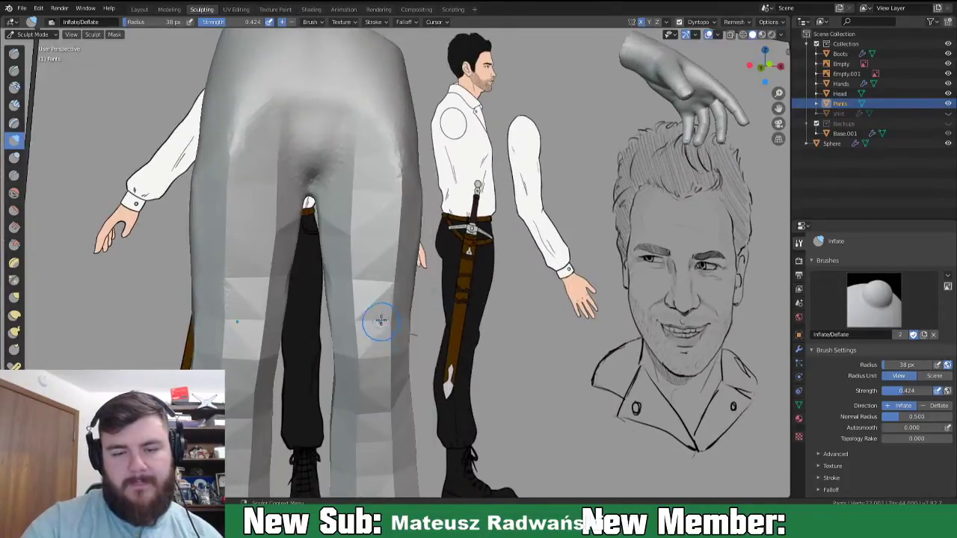
key(f)
click(388, 326)
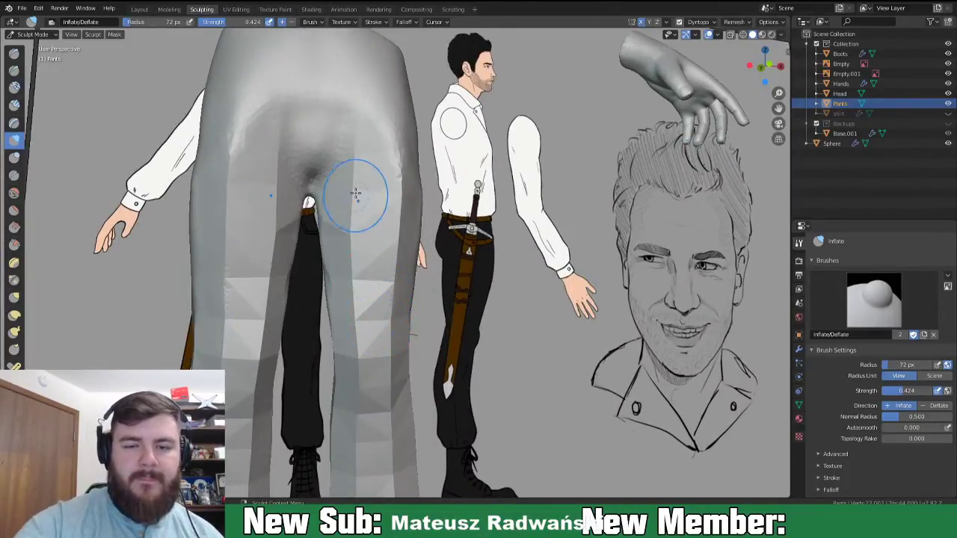
shift+drag(346, 198, 395, 269)
mouse_move(404, 162)
shift+mouse_down()
mouse_move(392, 159)
mouse_move(359, 312)
mouse_move(334, 205)
mouse_move(320, 191)
shift+mouse_up()
shift+drag(341, 235, 366, 236)
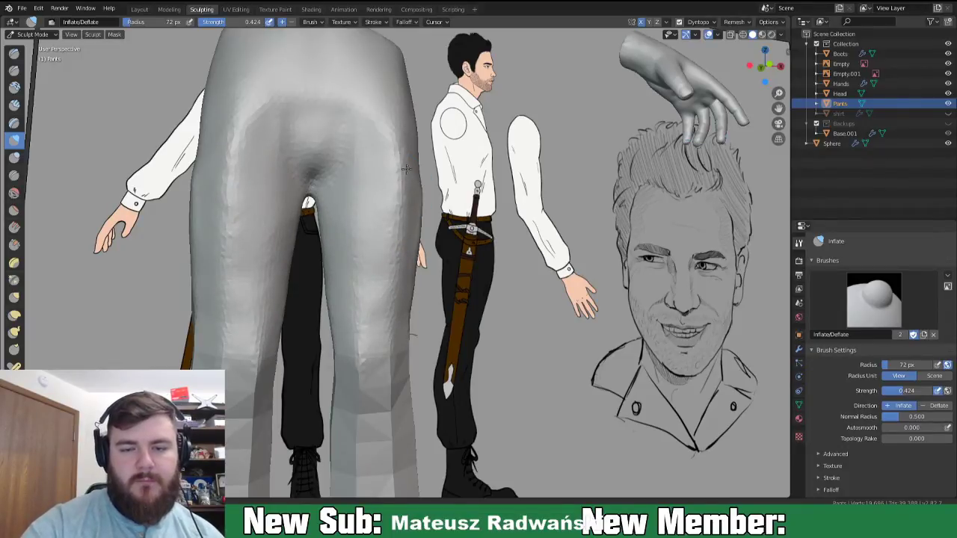
mouse_move(328, 164)
mouse_down()
mouse_move(359, 115)
mouse_move(333, 145)
mouse_up()
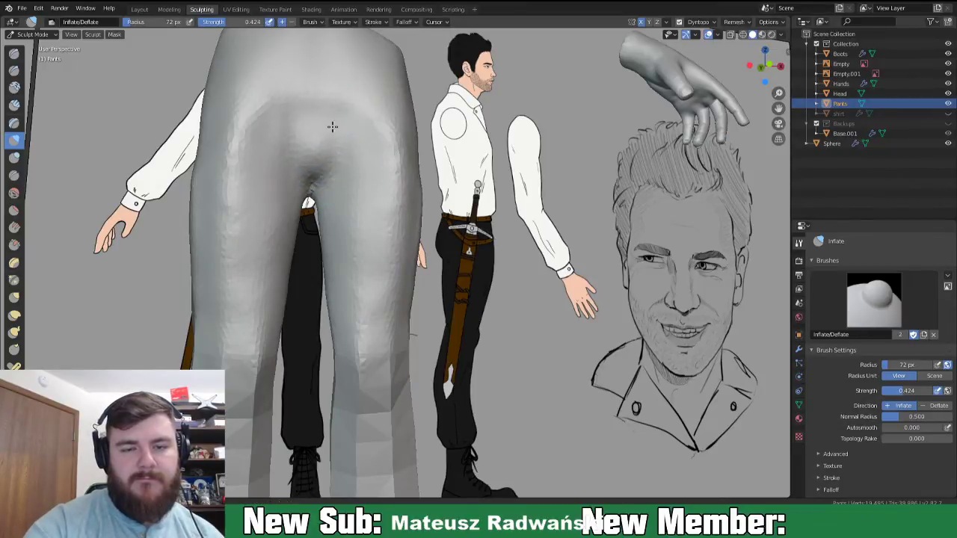
- Reshape the front of the crotch and the side profile of the pelvis with the Grab brush at a 119 px radius
mouse_move(311, 187)
middle_down()
mouse_move(381, 241)
mouse_move(355, 240)
middle_up()
key(g)
key(f)
click(394, 255)
drag(335, 145, 329, 151)
middle_drag(346, 171, 487, 182)
middle_drag(380, 182, 297, 136)
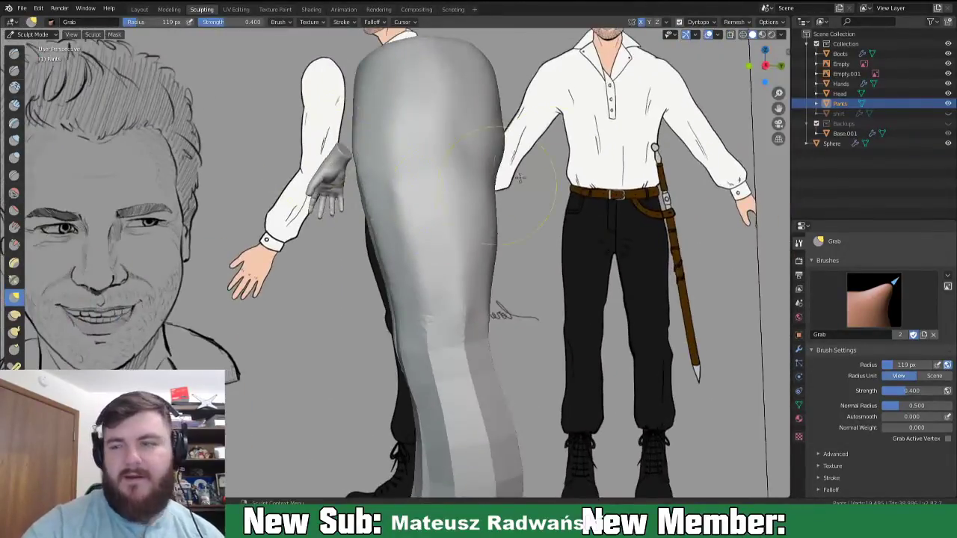
- Hide the hands and head, and even out the front of the pelvis with the Grab brush
click(948, 83)
mouse_move(434, 241)
middle_down()
mouse_move(463, 248)
mouse_move(504, 299)
mouse_move(474, 275)
middle_up()
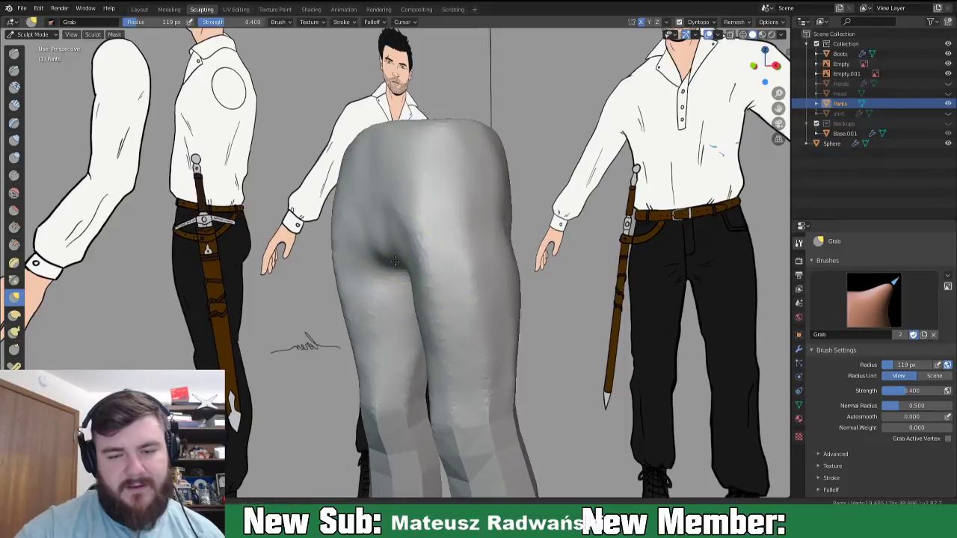
mouse_move(377, 234)
middle_down()
mouse_move(382, 191)
mouse_move(396, 172)
mouse_move(416, 172)
middle_up()
middle_drag(406, 279, 407, 282)
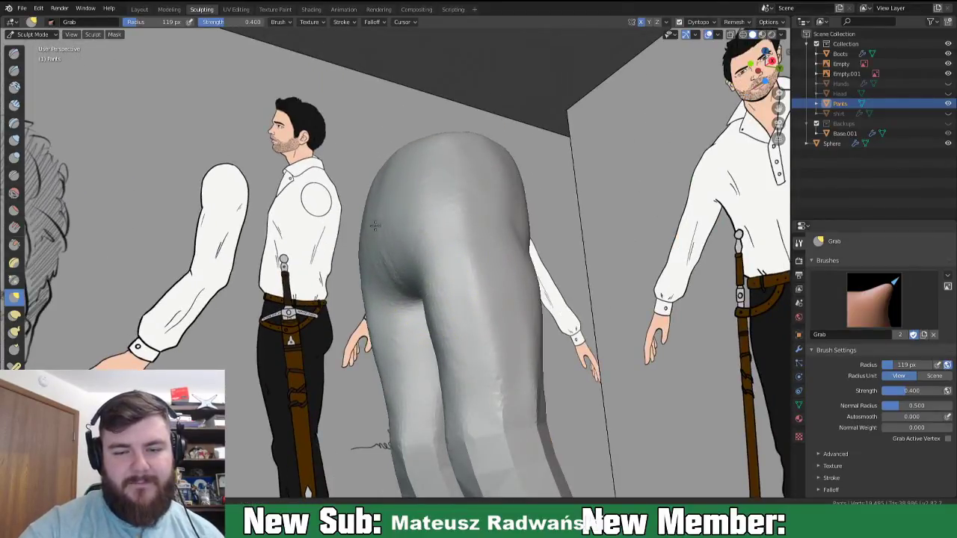
- Refine the contours of the crotch, hips and upper thighs from several sides with the Grab brush
mouse_move(426, 243)
middle_down()
mouse_move(491, 284)
mouse_move(427, 289)
middle_up()
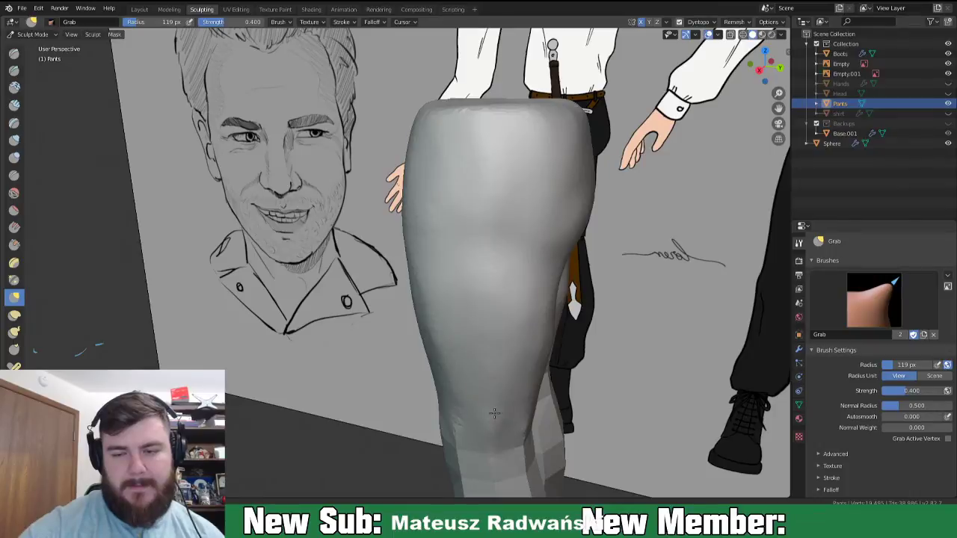
mouse_move(513, 309)
middle_down()
mouse_move(651, 299)
mouse_move(589, 305)
middle_up()
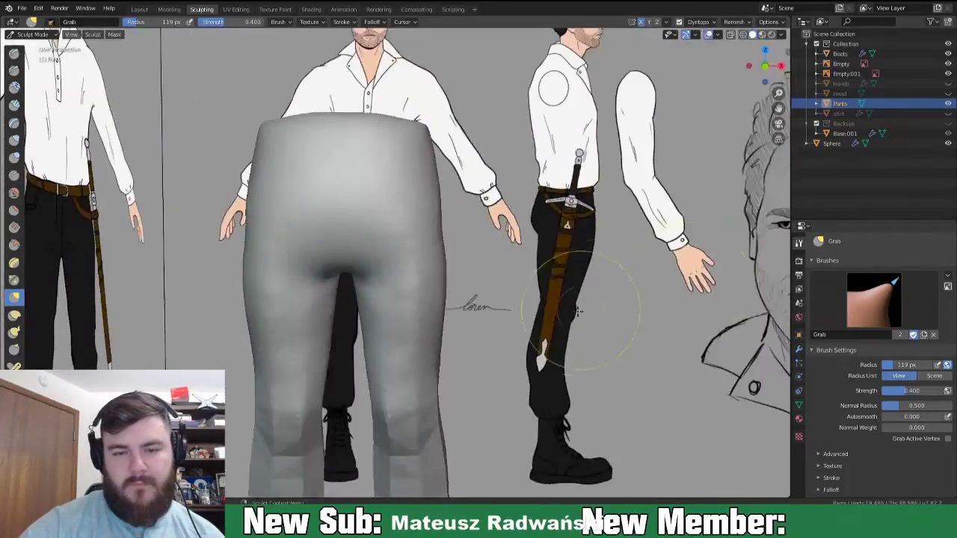
mouse_move(547, 348)
middle_down()
mouse_move(449, 314)
mouse_move(377, 321)
mouse_move(391, 273)
middle_up()
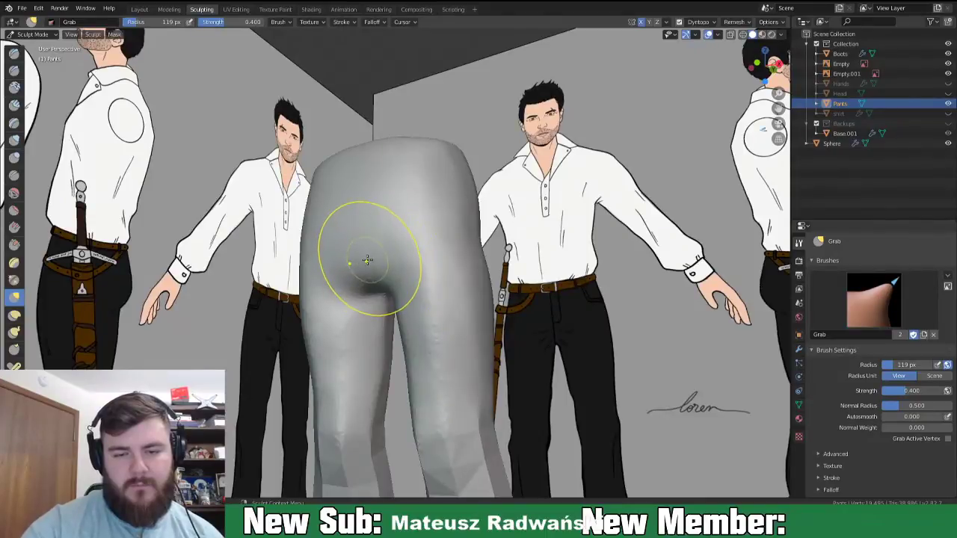
middle_drag(369, 206, 330, 235)
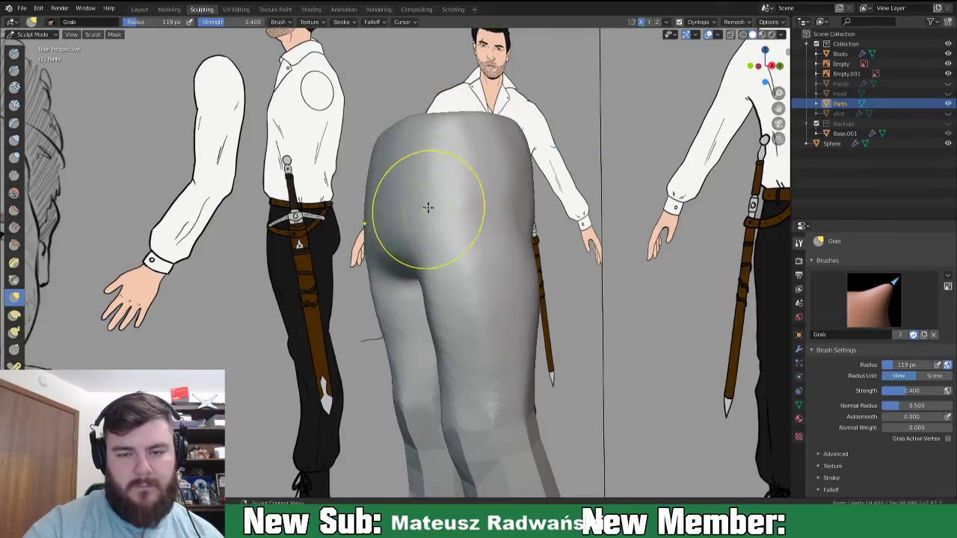
mouse_move(395, 299)
middle_down()
mouse_move(514, 305)
mouse_move(560, 320)
mouse_move(545, 342)
middle_up()
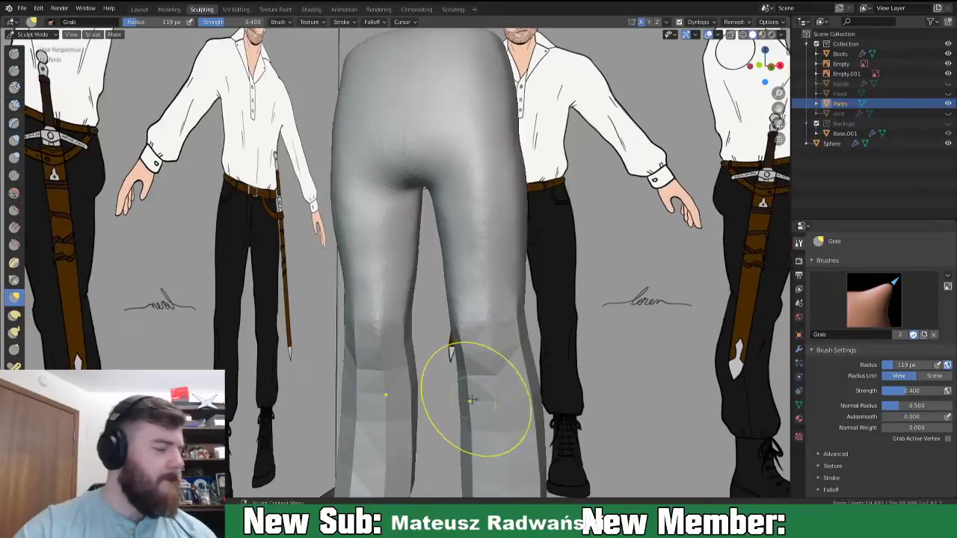
- Round the knees and smooth the front of the lower legs with the Inflate brush at a 52 px radius
key(i)
scroll(491, 299, up, 4)
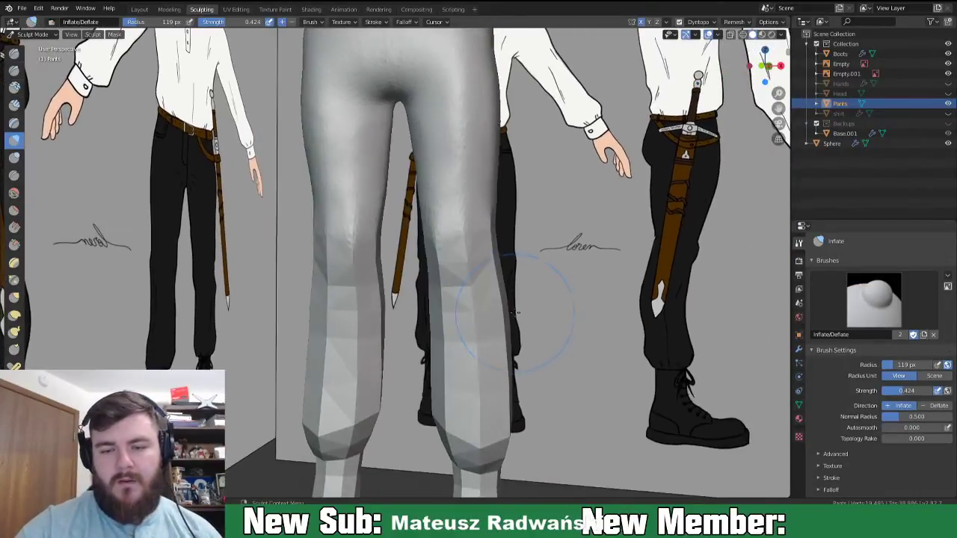
key(f)
click(482, 316)
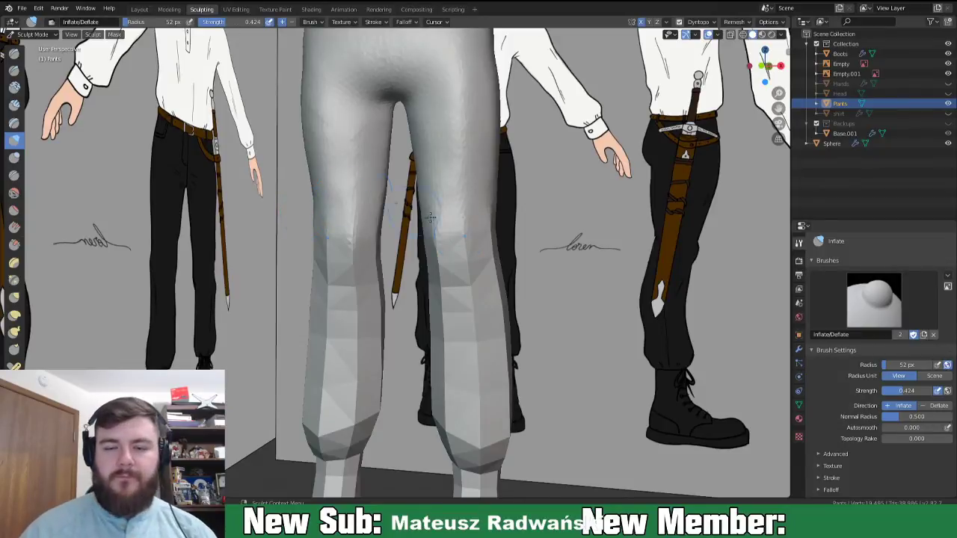
scroll(491, 291, up, 3)
shift+middle_drag(491, 291, 372, 182)
middle_drag(373, 182, 385, 179)
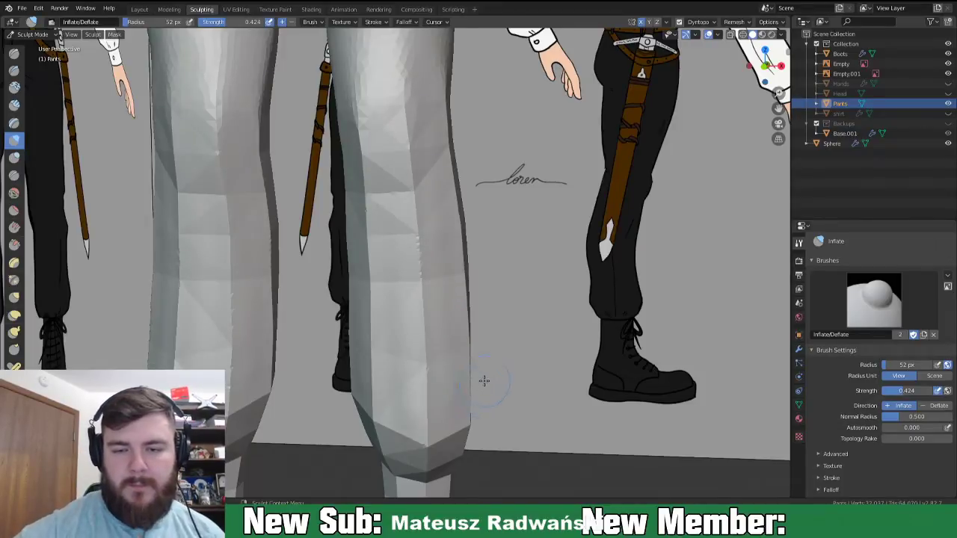
middle_drag(485, 382, 451, 353)
middle_drag(580, 444, 425, 314)
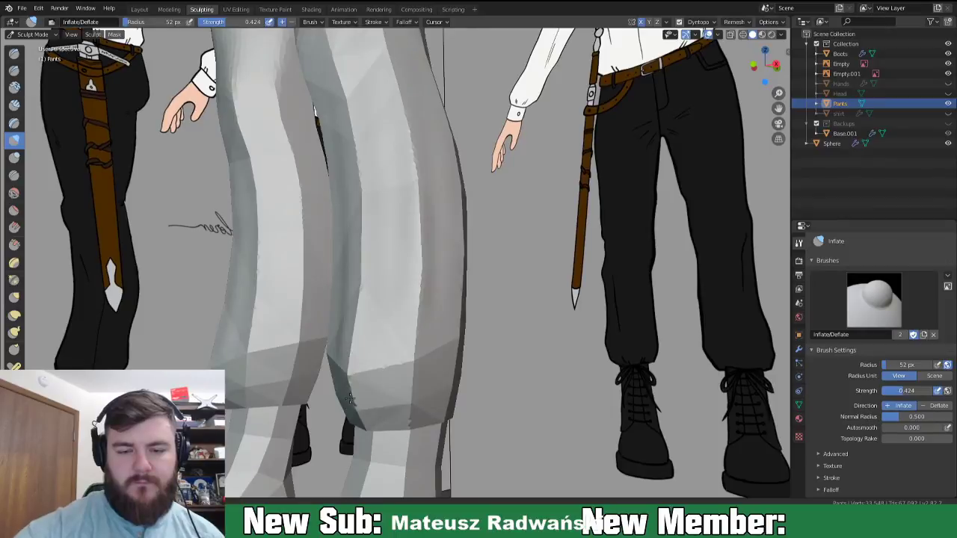
- Smooth the hard edges along the back of the knees and calves
middle_drag(380, 378, 470, 327)
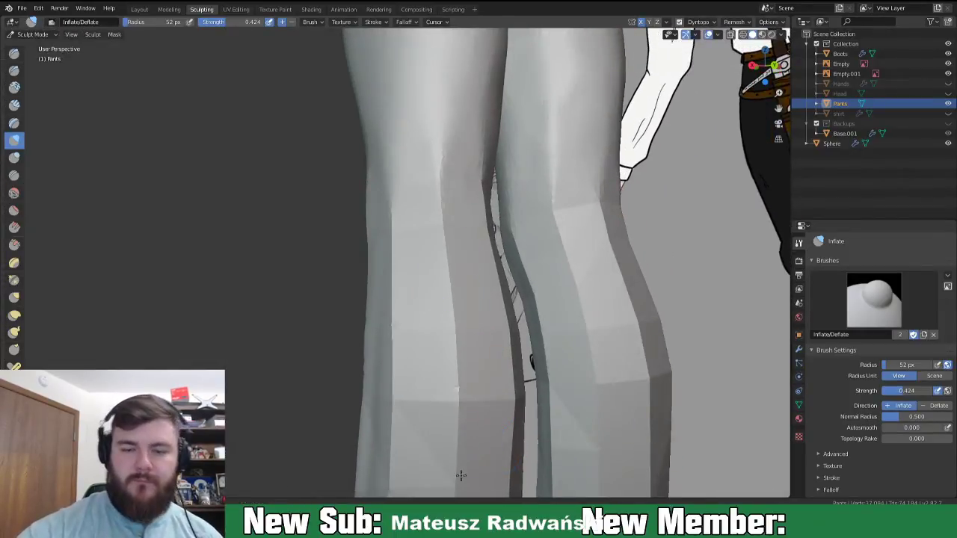
middle_drag(486, 213, 516, 277)
shift+drag(551, 480, 532, 208)
shift+drag(495, 463, 499, 174)
shift+drag(404, 441, 431, 188)
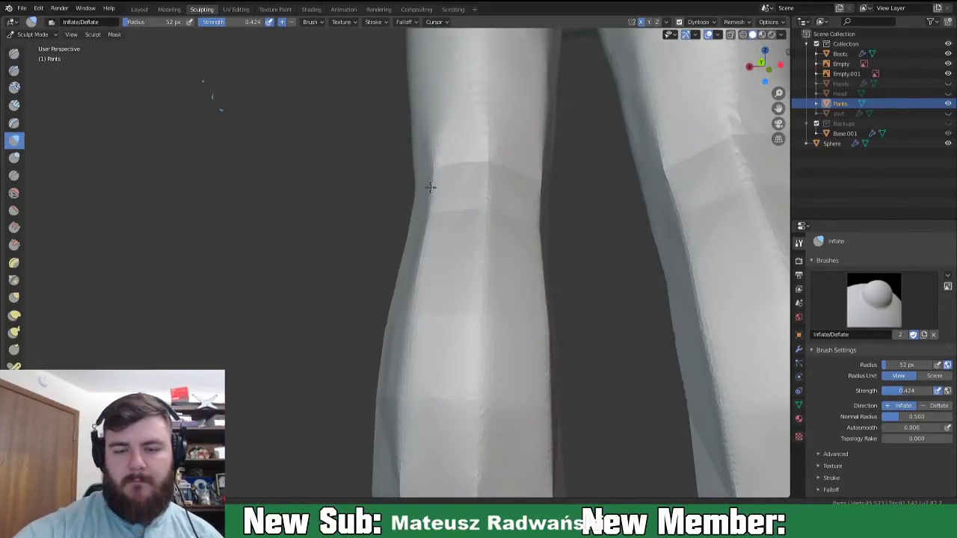
- Smooth the hard edges along the outer side of the knee and lower leg
middle_drag(495, 364, 590, 366)
shift+middle_drag(525, 400, 562, 300)
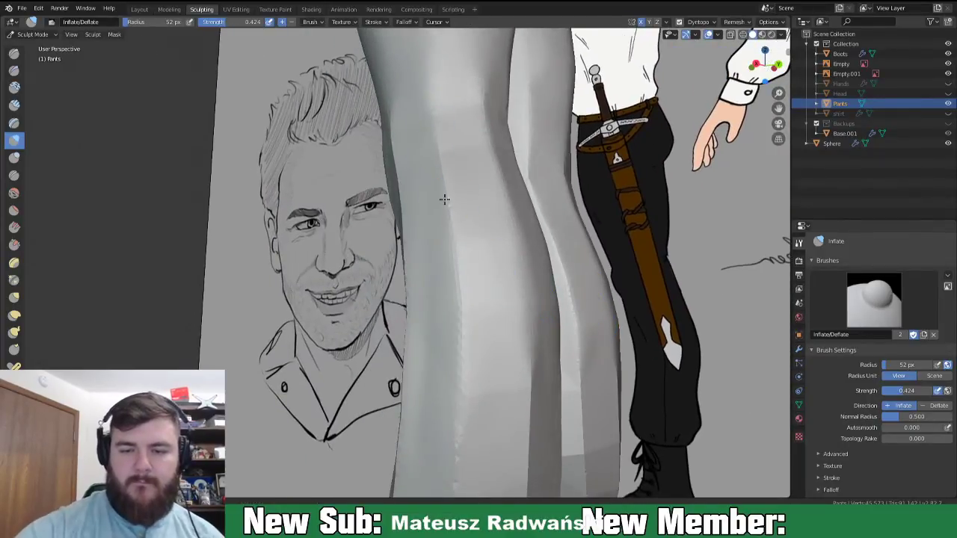
middle_drag(530, 434, 434, 277)
mouse_move(403, 314)
shift+mouse_down()
mouse_move(415, 349)
mouse_move(400, 298)
shift+mouse_up()
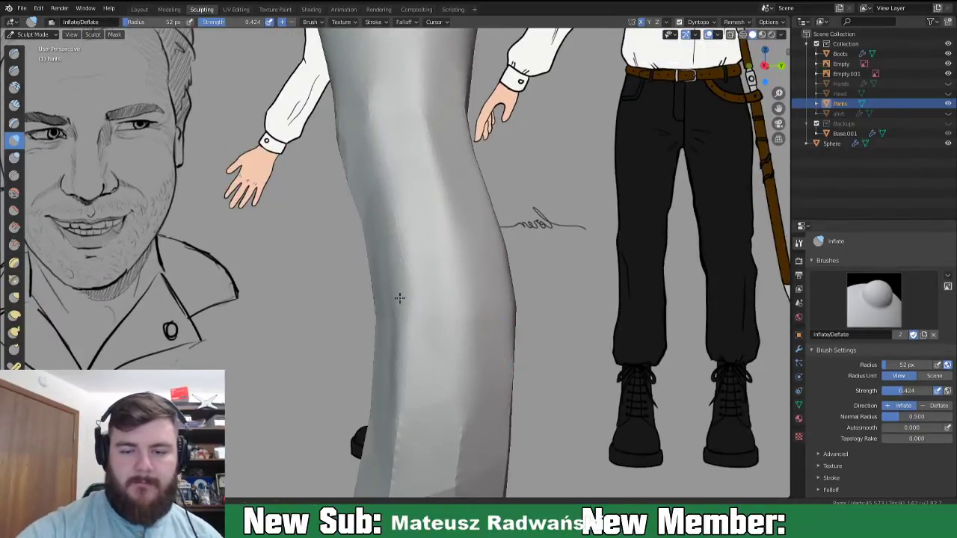
- Smooth the hard edges down the front and inner sides of the lower legs, down to the faceted area above the hems
middle_drag(375, 457, 378, 145)
shift+drag(406, 298, 319, 49)
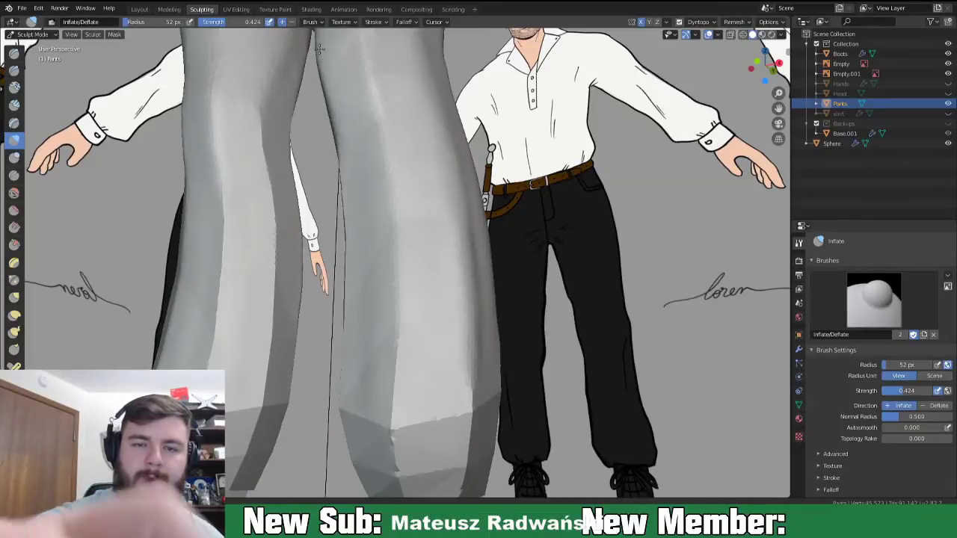
shift+drag(351, 257, 362, 296)
shift+drag(471, 412, 473, 356)
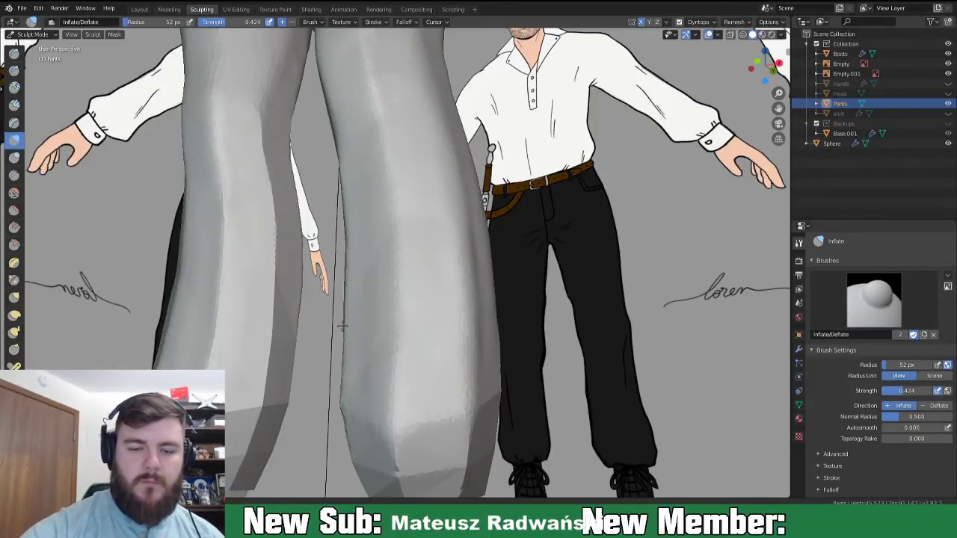
mouse_move(453, 327)
middle_down()
mouse_move(539, 379)
mouse_move(511, 323)
mouse_move(389, 203)
middle_up()
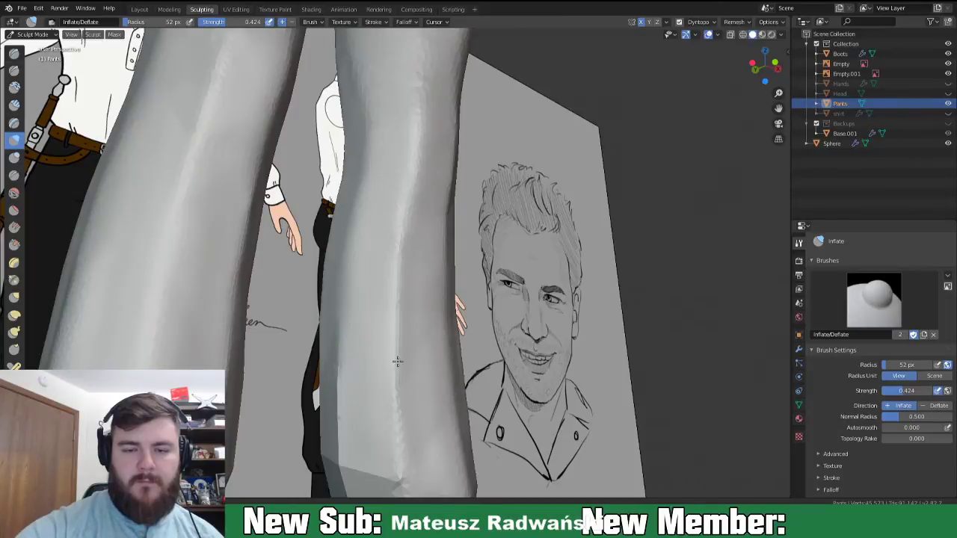
shift+drag(347, 442, 327, 460)
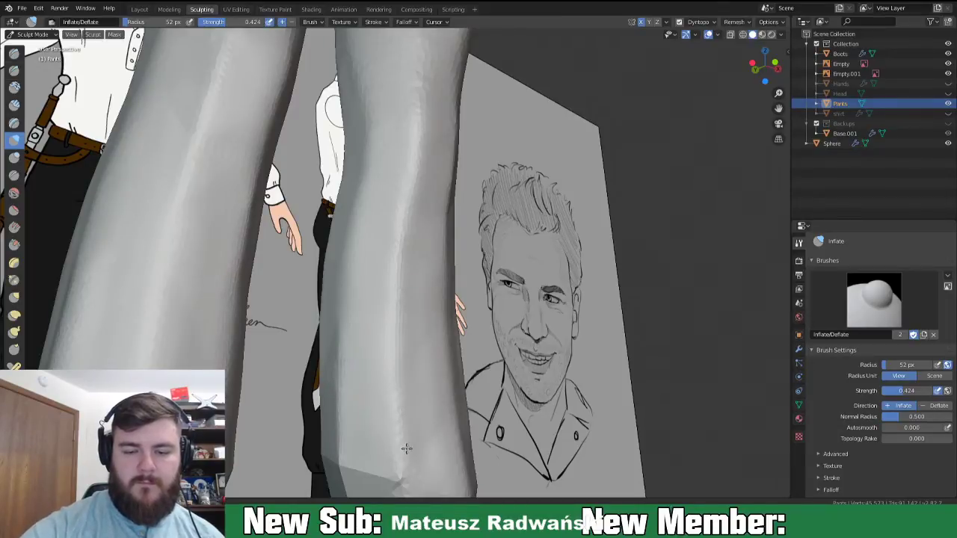
middle_drag(496, 389, 480, 392)
- Build up and round the kneecaps with the Inflate brush
middle_drag(561, 374, 531, 398)
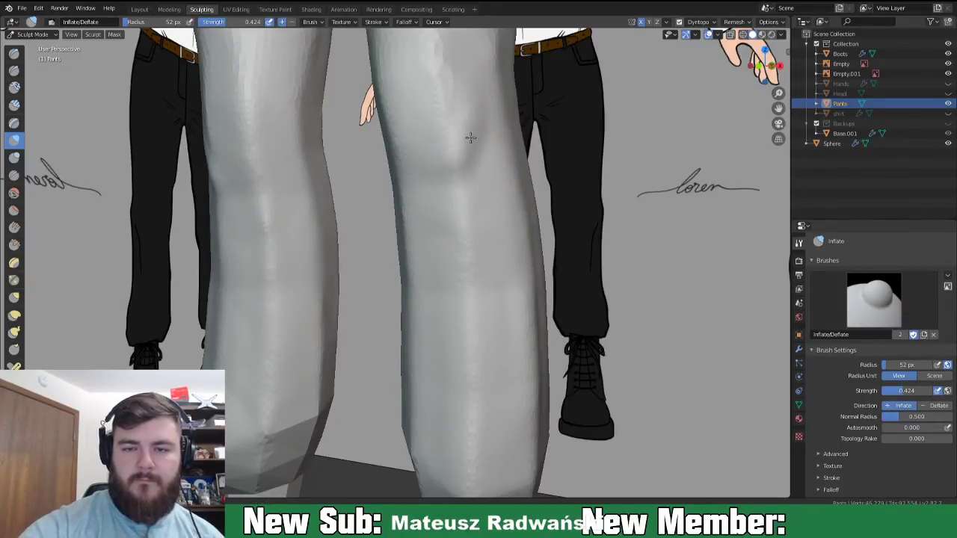
drag(454, 170, 461, 146)
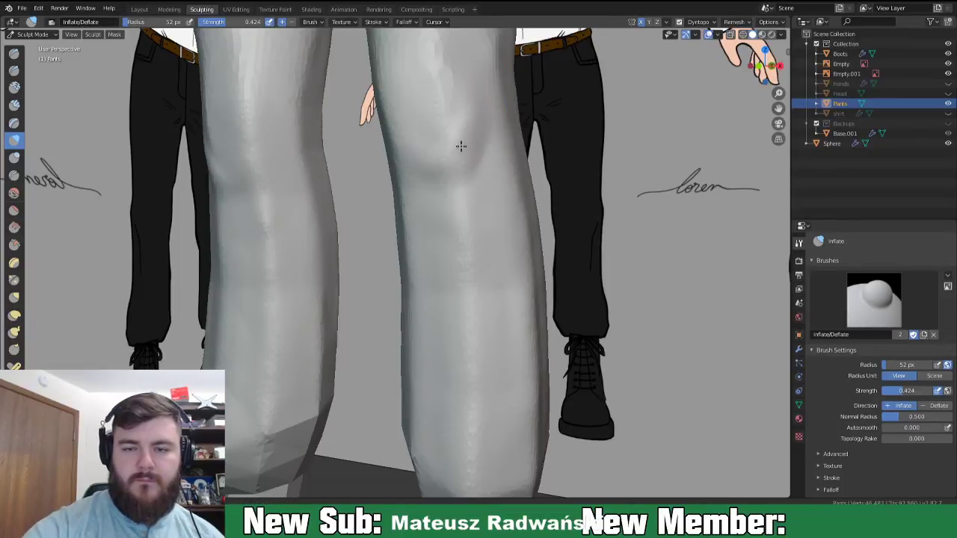
drag(399, 156, 415, 161)
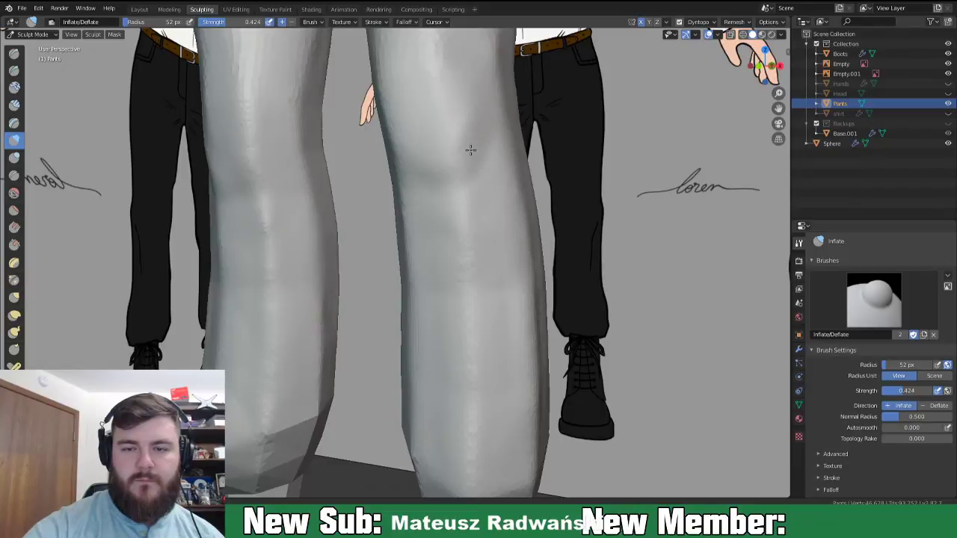
- Soften the crease at the side and back of the knee and the vertical edge running down the calf
mouse_move(516, 127)
middle_down()
mouse_move(495, 342)
mouse_move(540, 367)
mouse_move(512, 352)
mouse_move(466, 364)
middle_up()
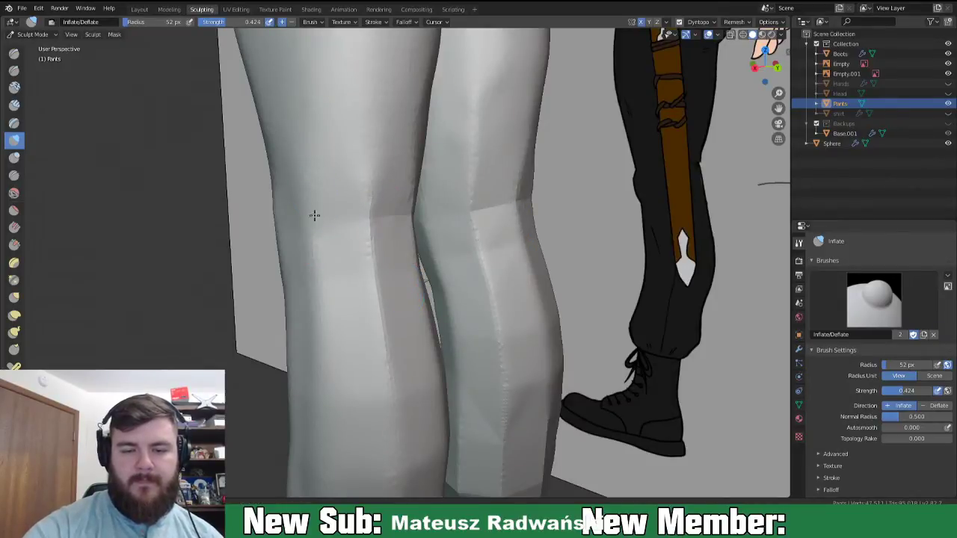
drag(356, 223, 386, 220)
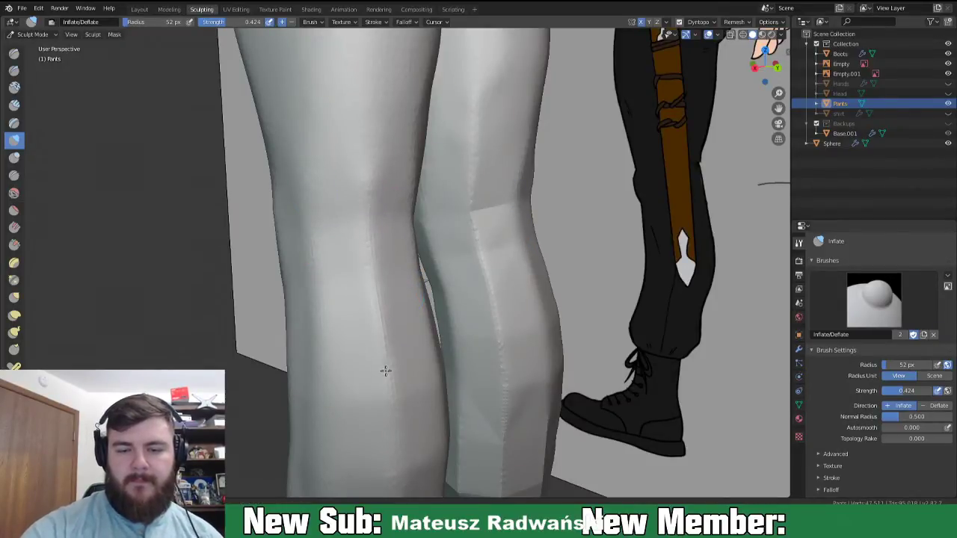
drag(385, 371, 374, 278)
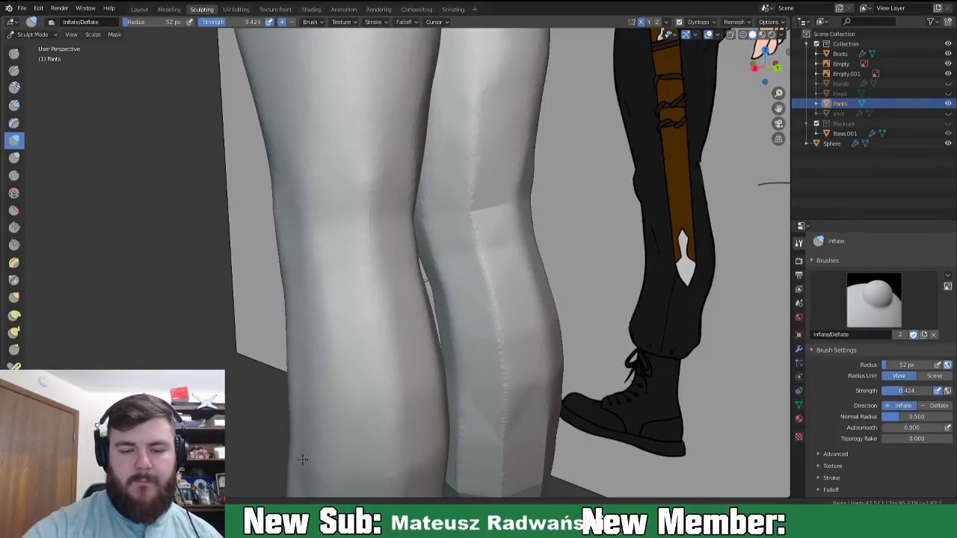
shift+middle_drag(379, 413, 374, 284)
mouse_move(380, 421)
mouse_down()
mouse_move(371, 357)
mouse_move(385, 327)
mouse_up()
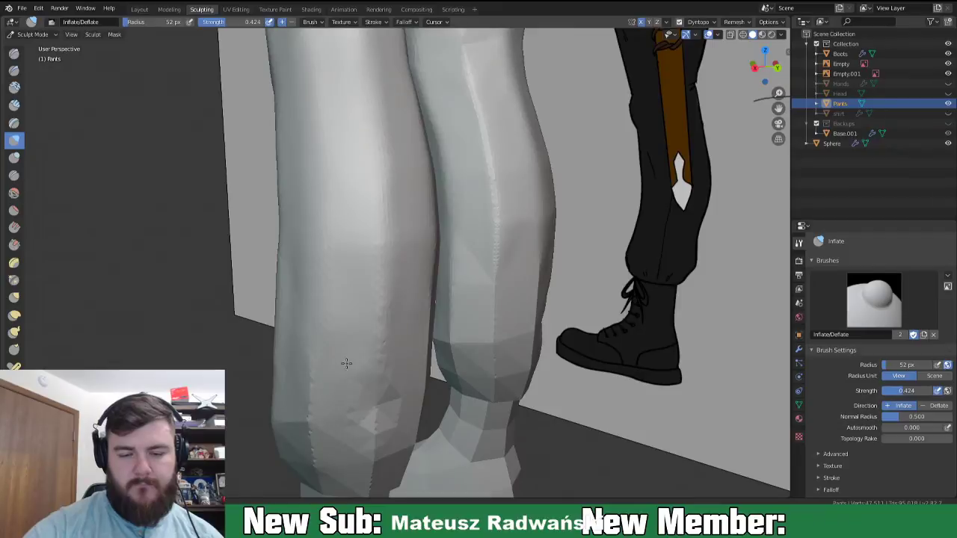
- Smooth the faceted surface and vertical edges at the back of the lower calves above the hems
middle_drag(391, 460, 384, 391)
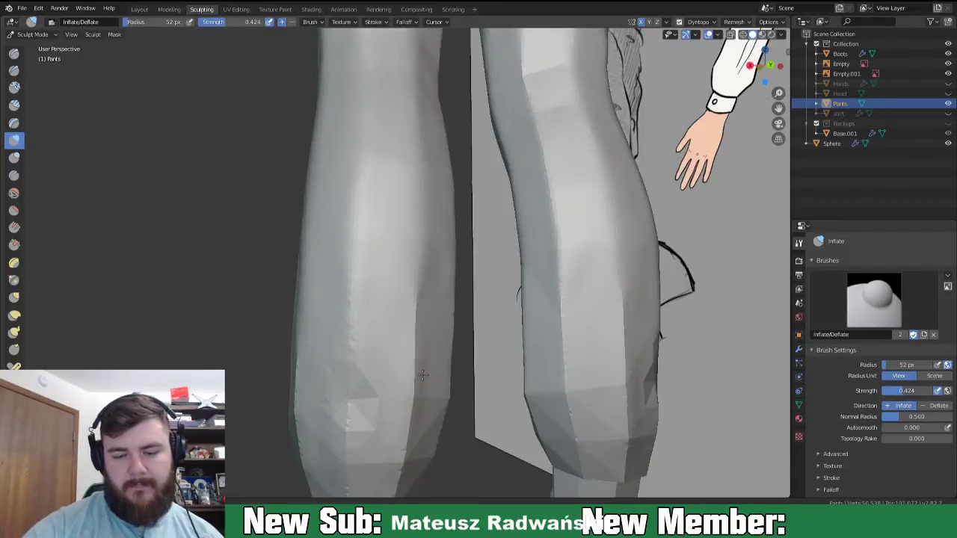
drag(410, 402, 411, 393)
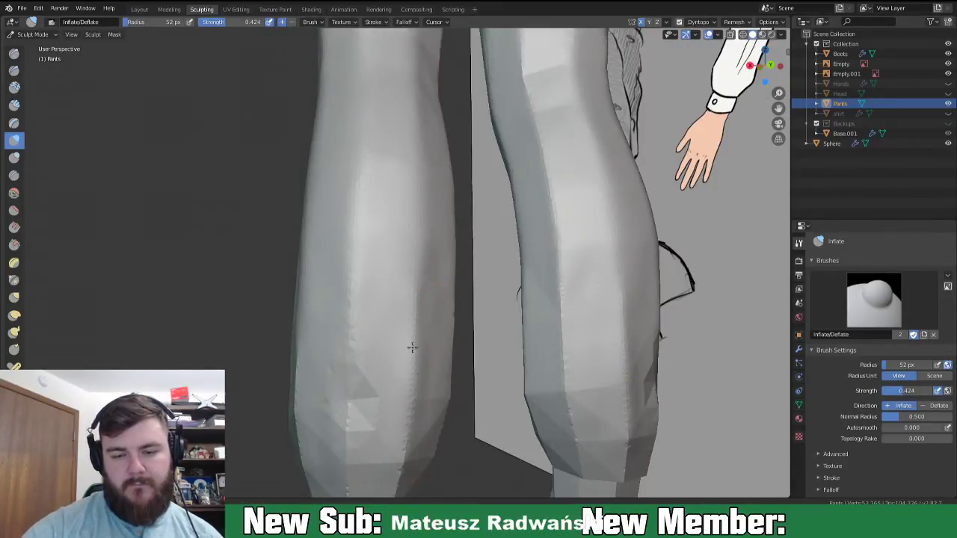
shift+drag(422, 311, 445, 422)
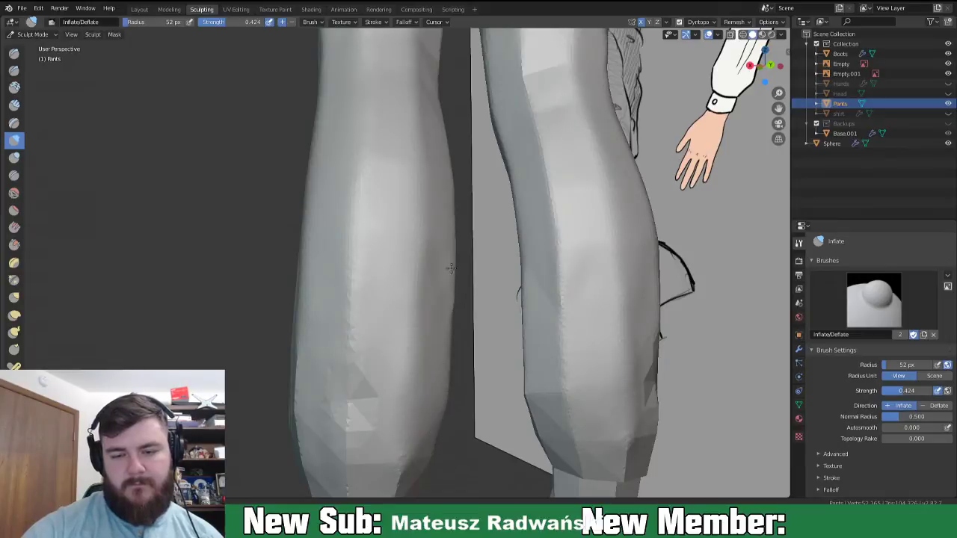
shift+drag(357, 478, 347, 369)
shift+drag(314, 415, 297, 342)
- Round the pants' bottom hems around the ankles from several sides, undoing one smoothing stroke along the way
middle_drag(324, 446, 400, 352)
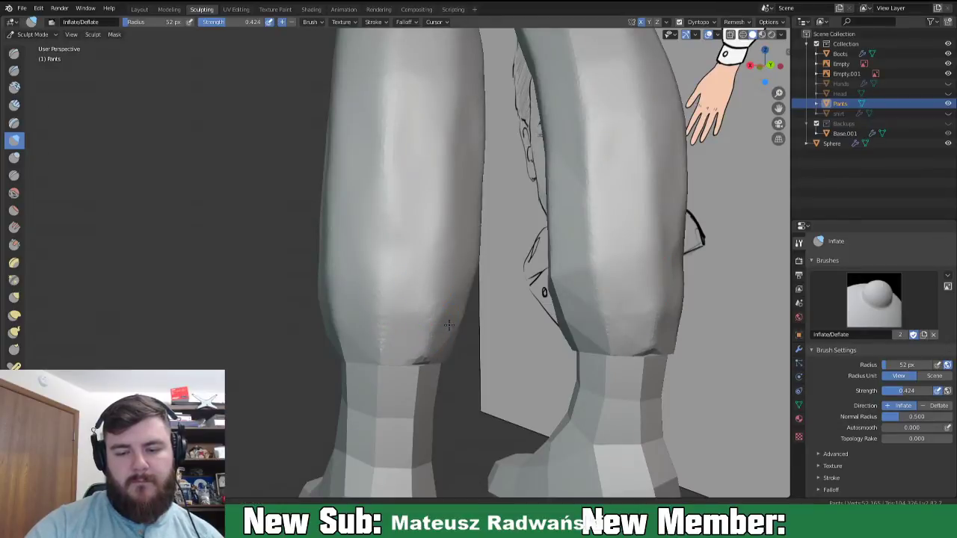
shift+drag(341, 355, 424, 353)
middle_drag(434, 371, 477, 404)
key(ctrl+z)
mouse_move(304, 347)
middle_down()
mouse_move(367, 316)
mouse_move(343, 280)
mouse_move(354, 269)
middle_up()
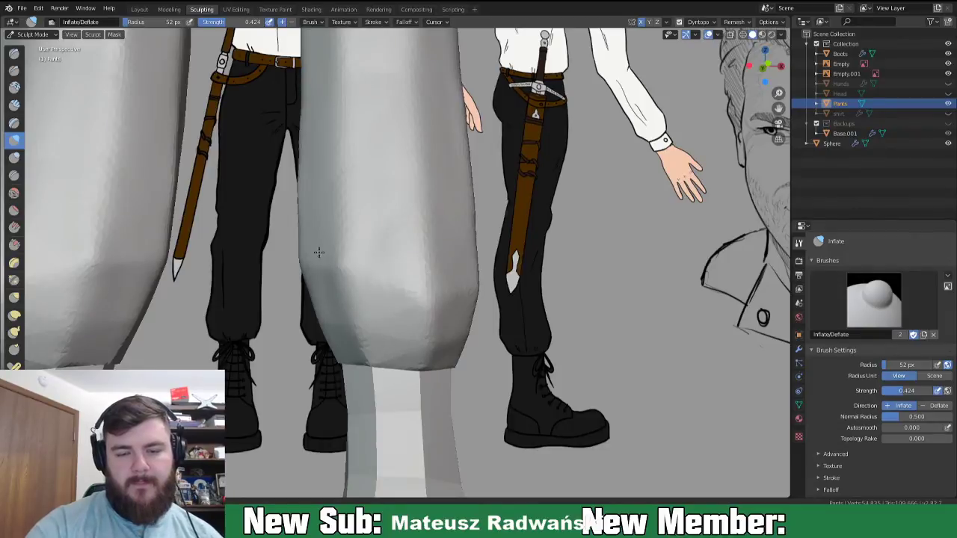
shift+drag(345, 260, 342, 297)
middle_drag(357, 267, 412, 256)
mouse_move(348, 177)
mouse_down()
mouse_move(363, 84)
mouse_move(367, 108)
mouse_move(364, 70)
mouse_move(348, 156)
mouse_move(370, 252)
mouse_up()
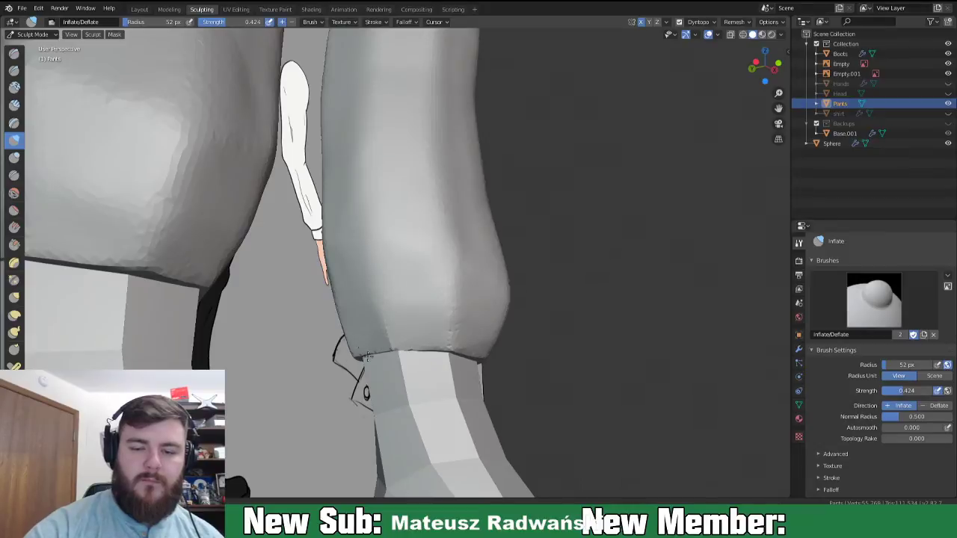
drag(404, 346, 390, 337)
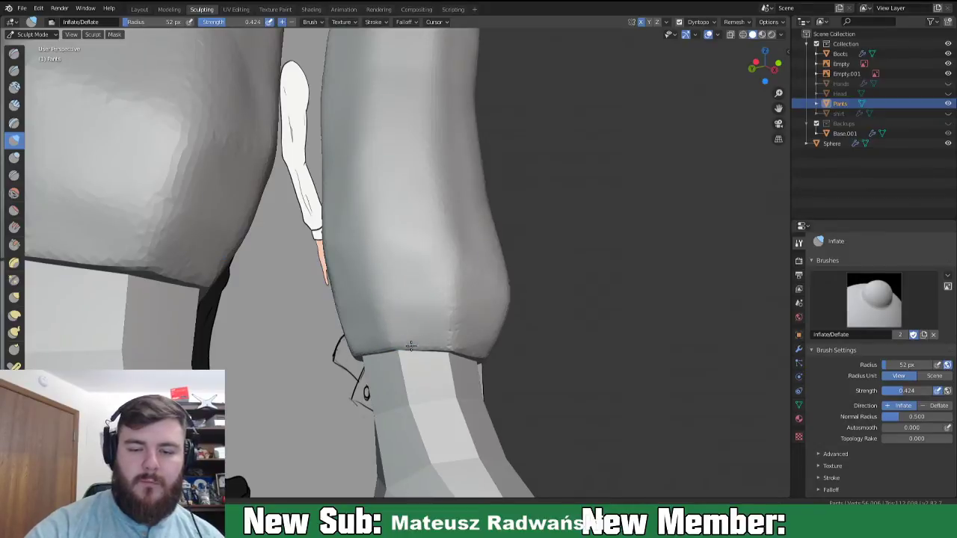
- Blend the ridge on the front of the lower legs into a rounded bulge above the hems
middle_drag(557, 347, 474, 369)
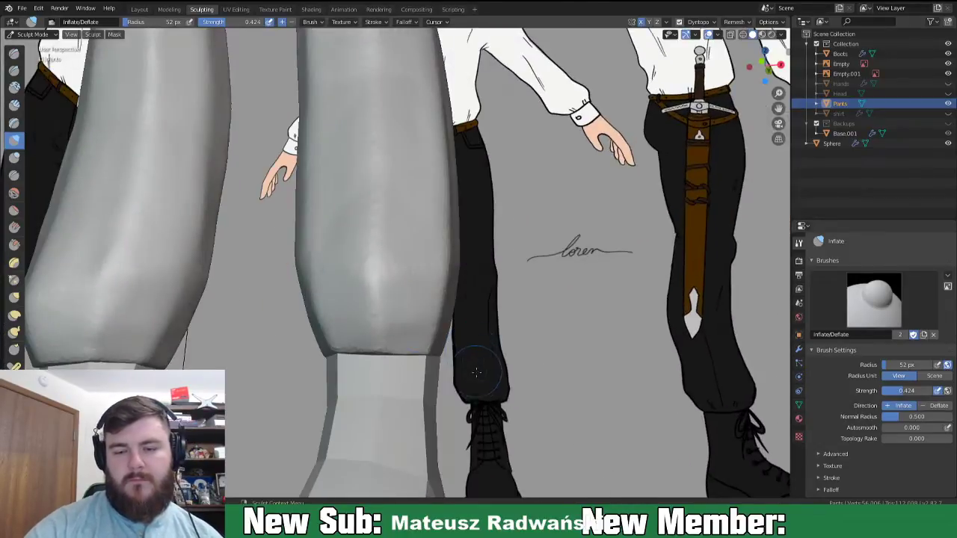
mouse_move(382, 299)
mouse_down()
mouse_move(382, 203)
mouse_move(395, 235)
mouse_up()
mouse_move(400, 317)
mouse_down()
mouse_move(438, 271)
mouse_move(427, 250)
mouse_up()
mouse_move(380, 226)
mouse_down()
mouse_move(346, 224)
mouse_move(330, 267)
mouse_move(374, 213)
mouse_move(381, 284)
mouse_move(315, 264)
mouse_up()
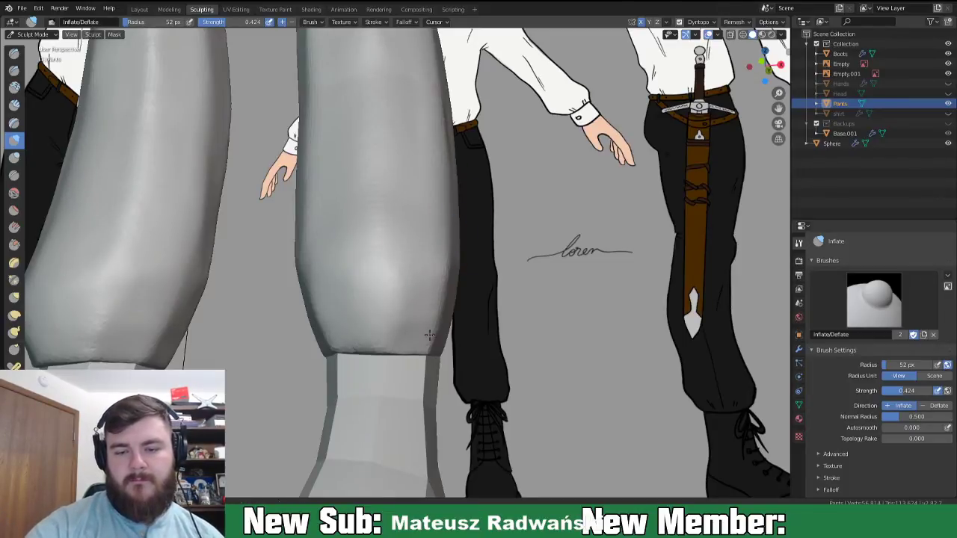
- Smooth the long vertical ridges along the side and back of the calves with full-length strokes
middle_drag(416, 343, 440, 326)
middle_drag(400, 360, 380, 278)
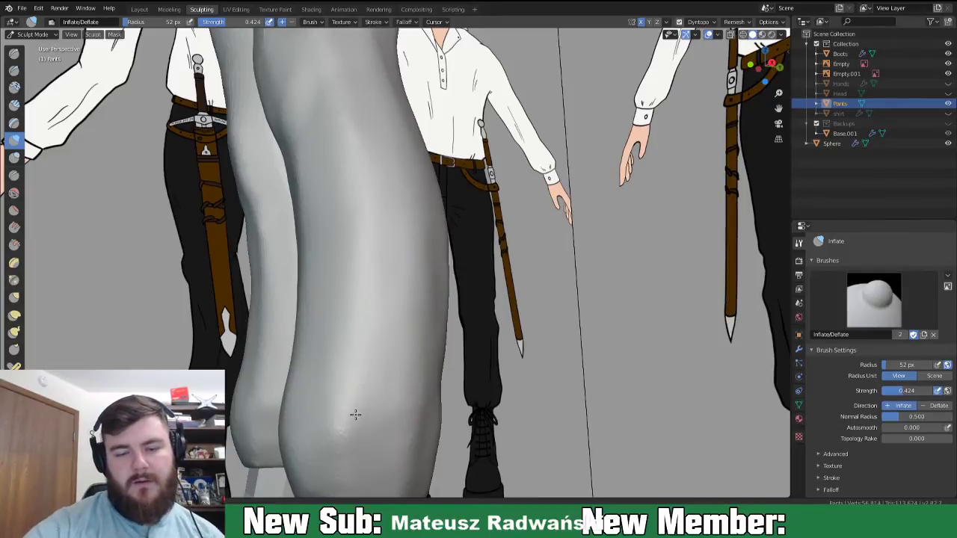
mouse_move(439, 381)
middle_down()
mouse_move(418, 414)
mouse_move(455, 433)
middle_up()
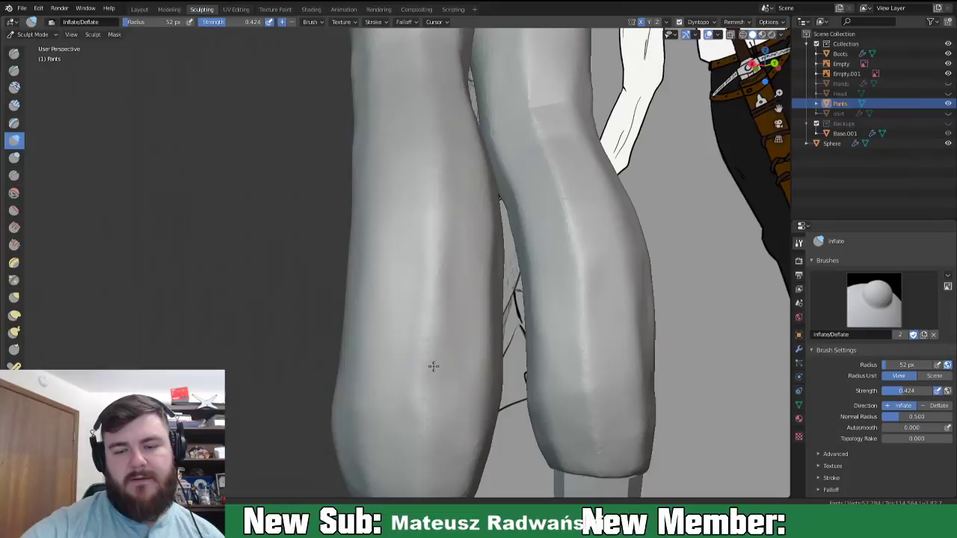
drag(455, 325, 433, 143)
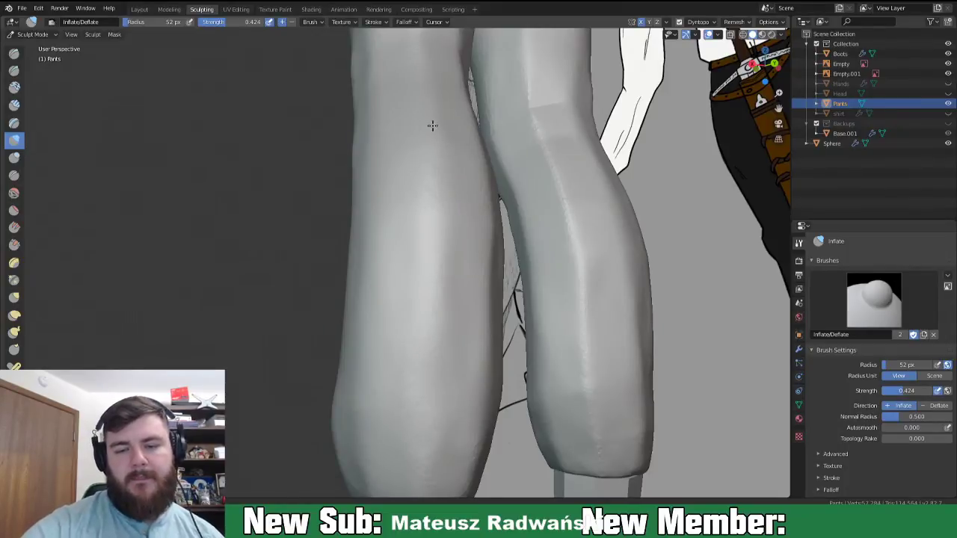
middle_drag(409, 384, 471, 353)
drag(472, 394, 473, 120)
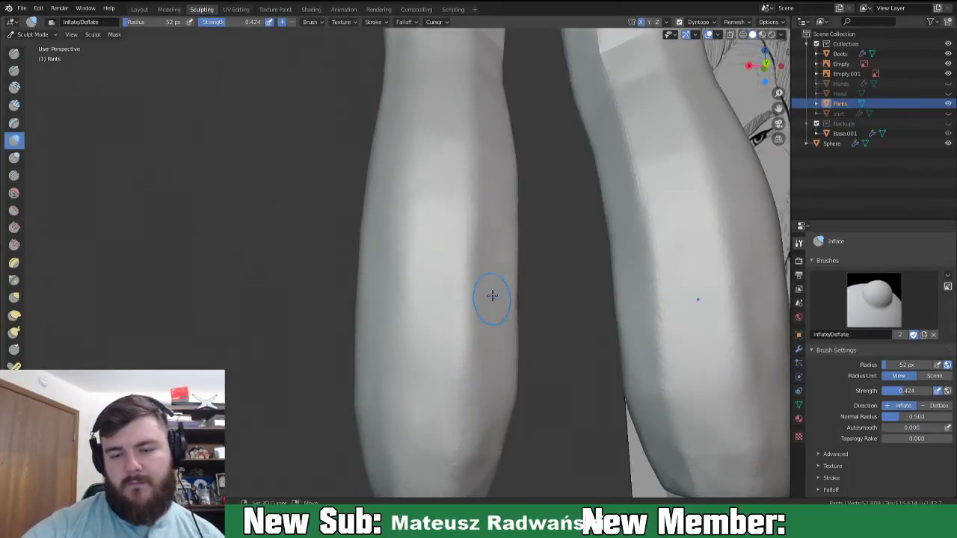
drag(471, 481, 479, 93)
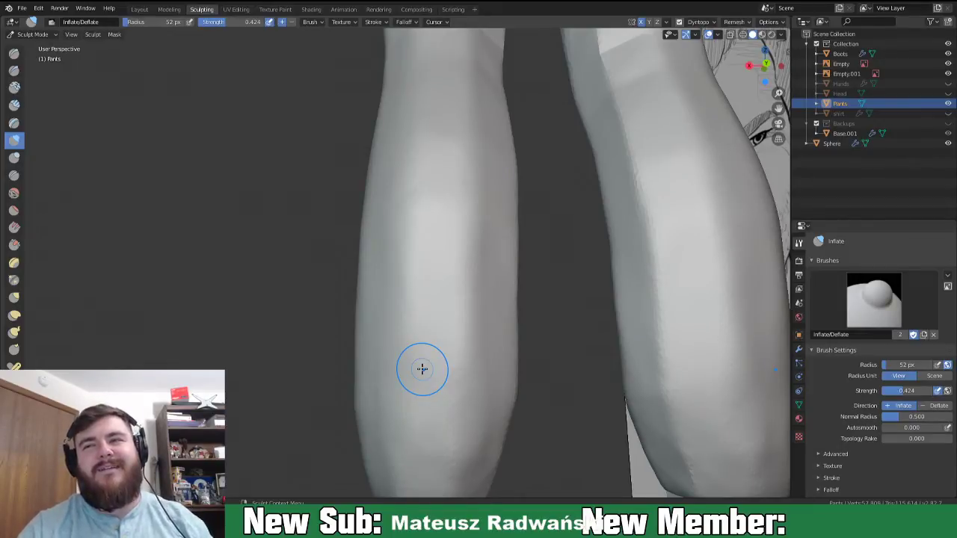
- Smooth the hard inner edge running from the back of the knees down the upper calves
middle_drag(522, 344, 469, 358)
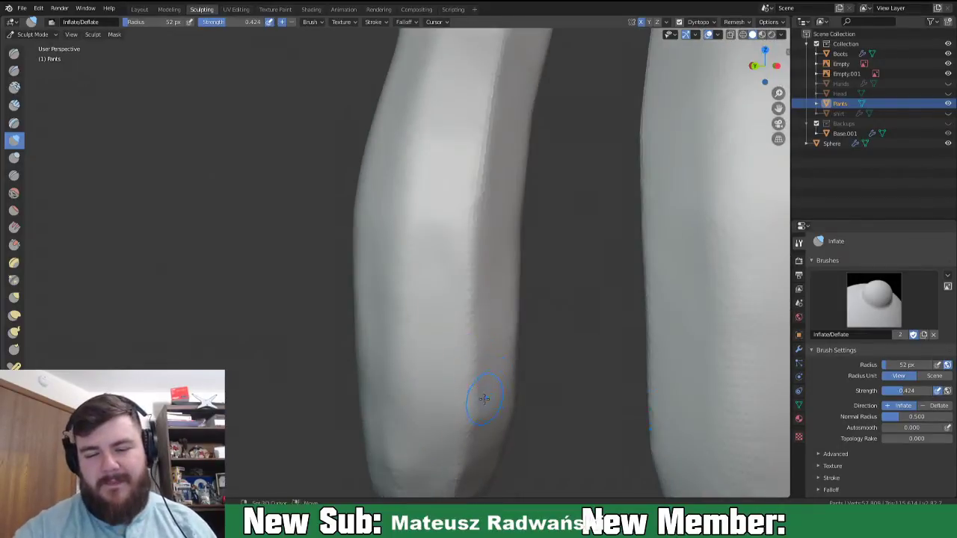
shift+middle_drag(483, 397, 500, 317)
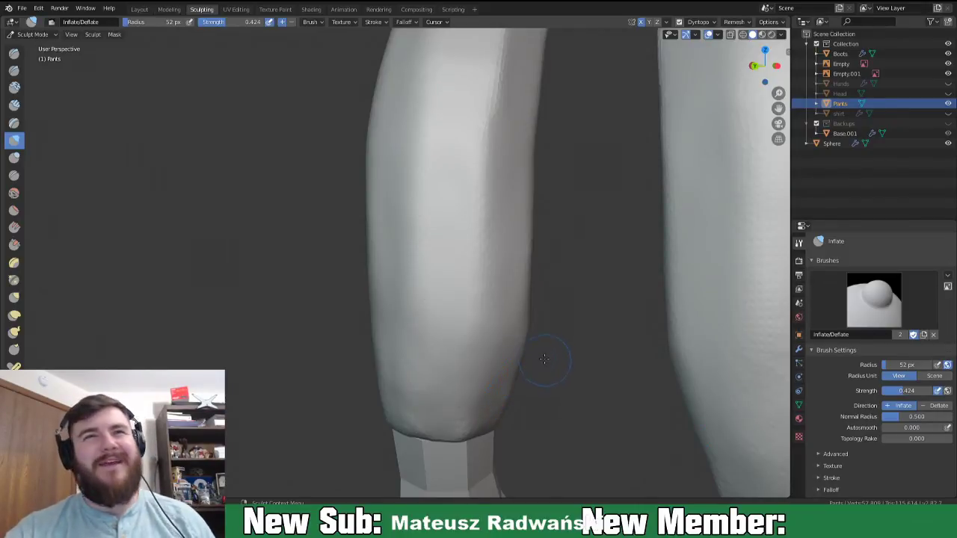
middle_drag(535, 323, 459, 136)
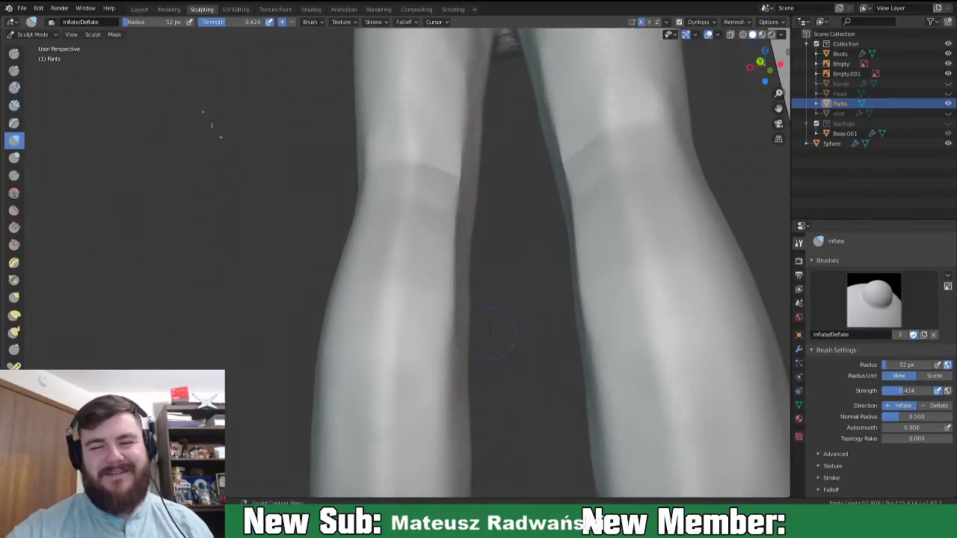
shift+drag(458, 136, 447, 316)
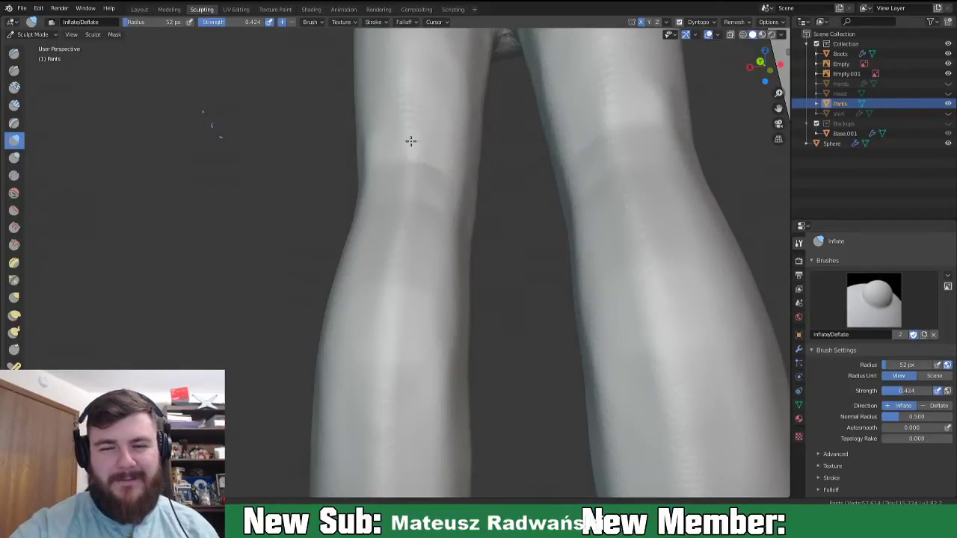
- Examine the overall shape of the pants against the reference drawings from several sides and distances
middle_drag(438, 282, 420, 196)
mouse_move(380, 264)
middle_down()
mouse_move(471, 312)
mouse_move(363, 261)
middle_up()
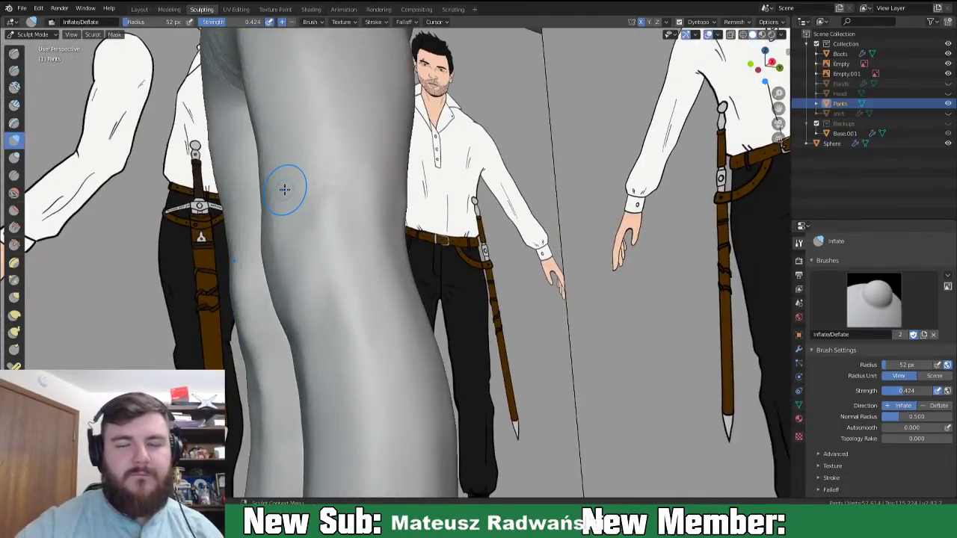
scroll(359, 290, down, 11)
mouse_move(359, 291)
middle_down()
mouse_move(390, 305)
mouse_move(447, 305)
mouse_move(391, 150)
middle_up()
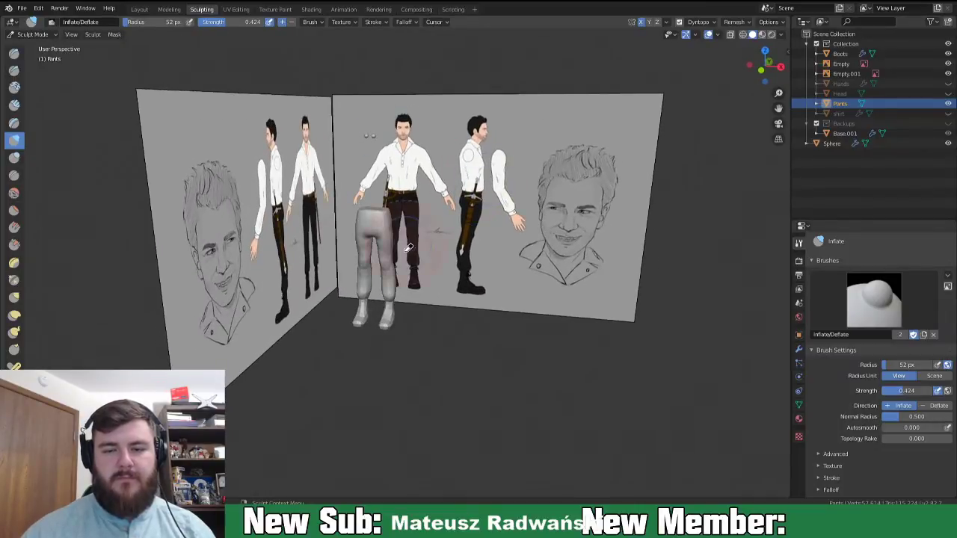
scroll(398, 293, up, 8)
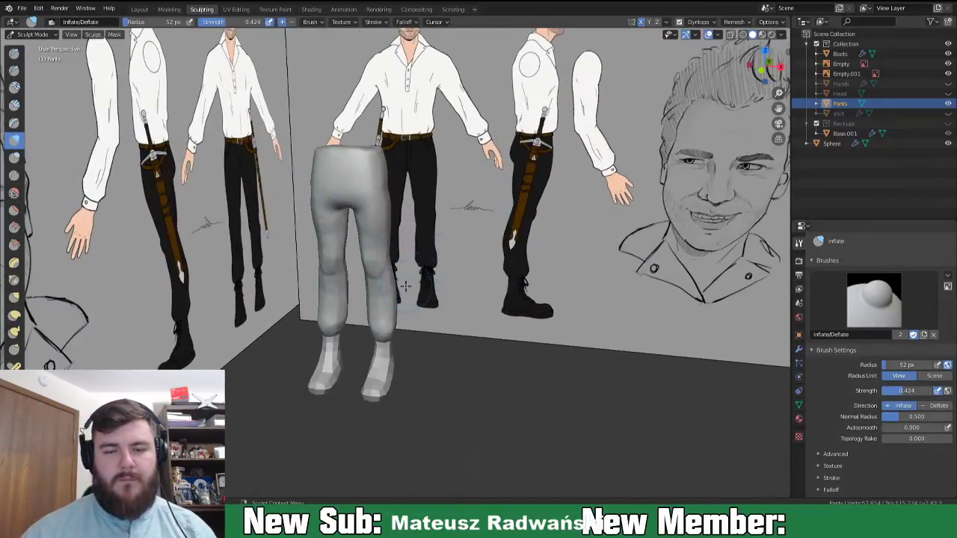
scroll(399, 295, up, 2)
shift+middle_drag(401, 285, 451, 347)
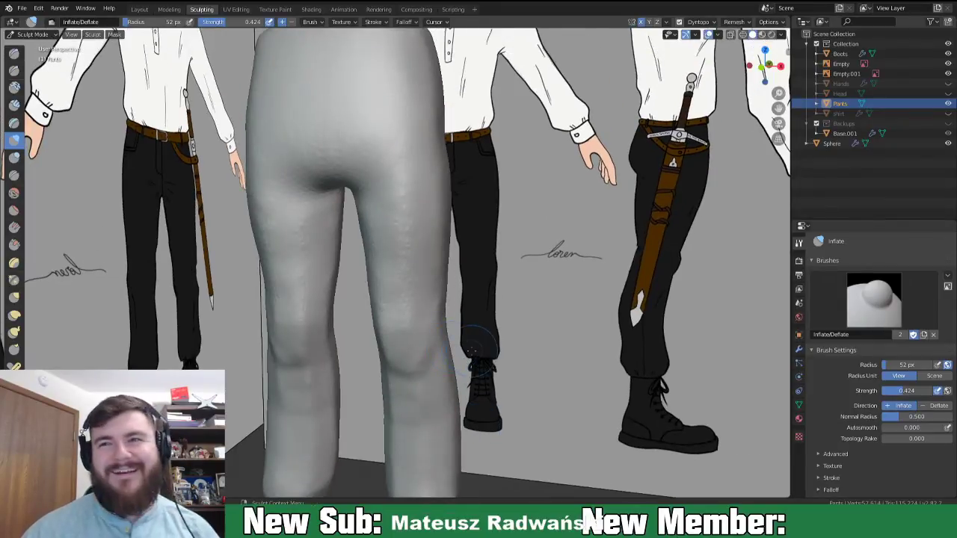
scroll(472, 329, up, 2)
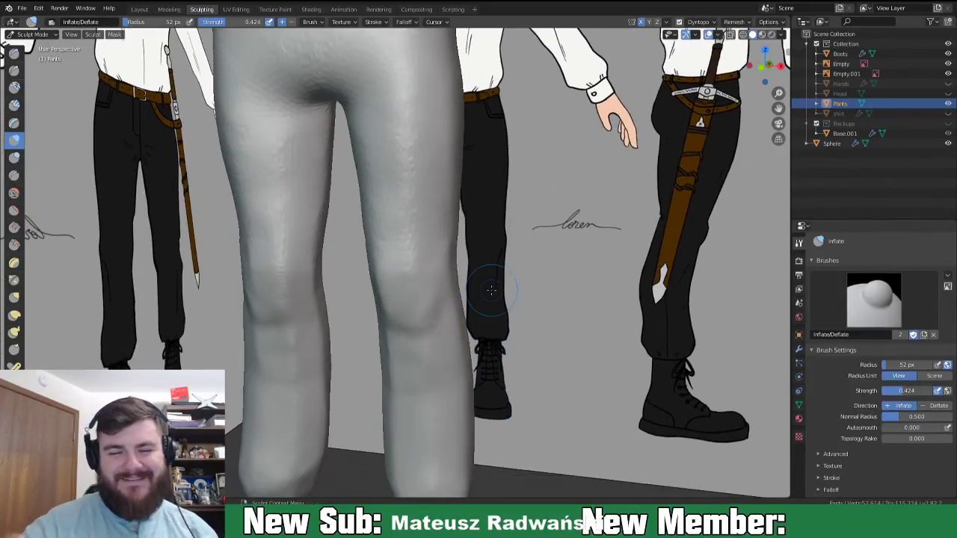
mouse_move(395, 306)
middle_down()
mouse_move(427, 273)
mouse_move(388, 266)
middle_up()
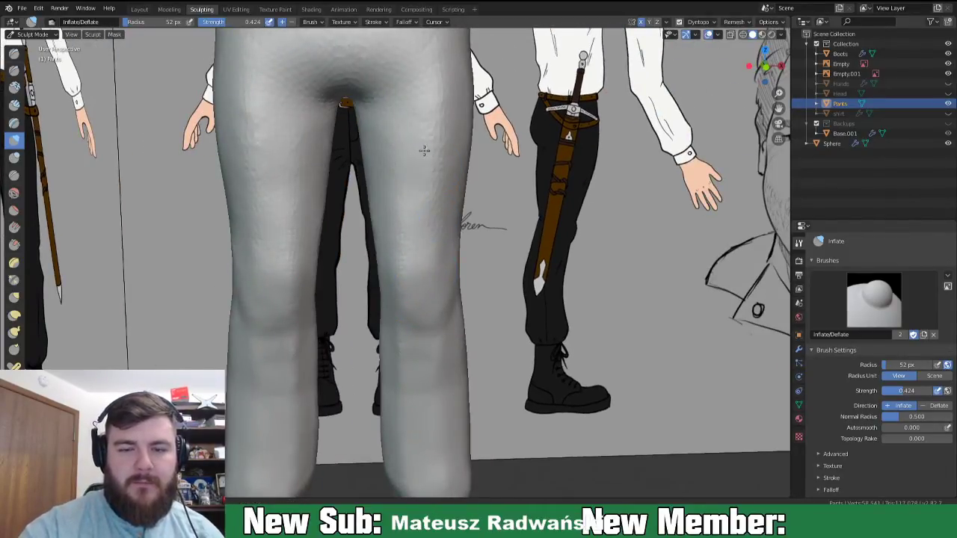
- Smooth the backs and inner sides of the calves and the surface just above the pants' hems
middle_drag(468, 186, 342, 172)
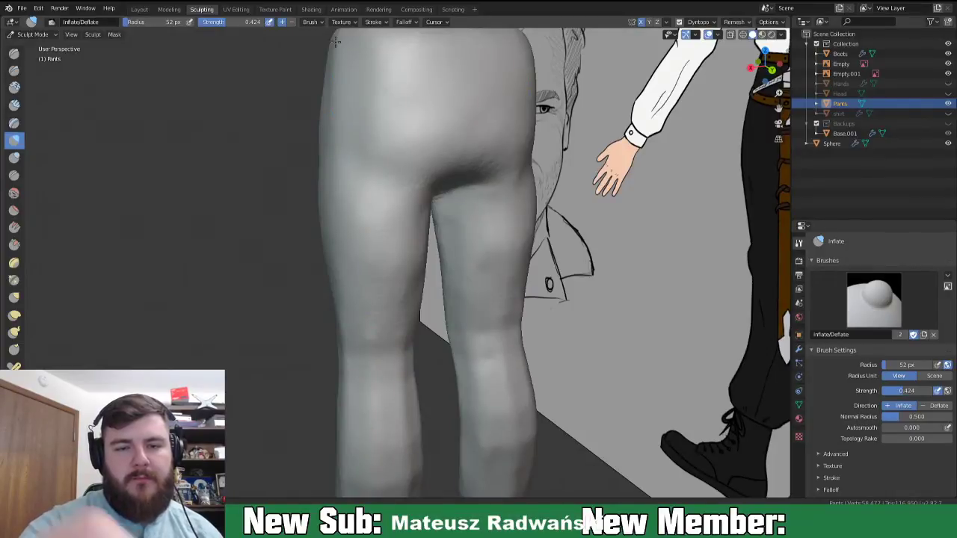
middle_drag(355, 115, 427, 100)
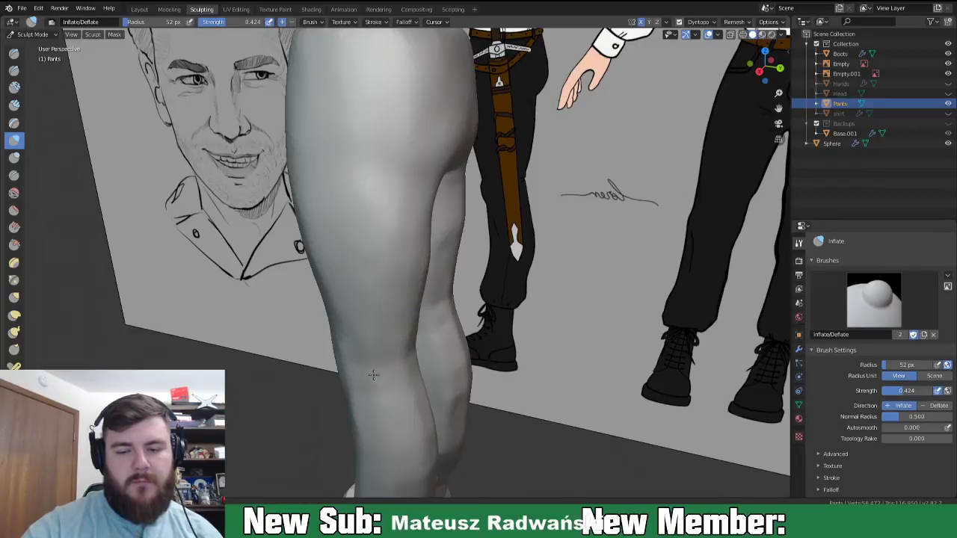
mouse_move(406, 395)
middle_down()
mouse_move(434, 314)
mouse_move(399, 352)
middle_up()
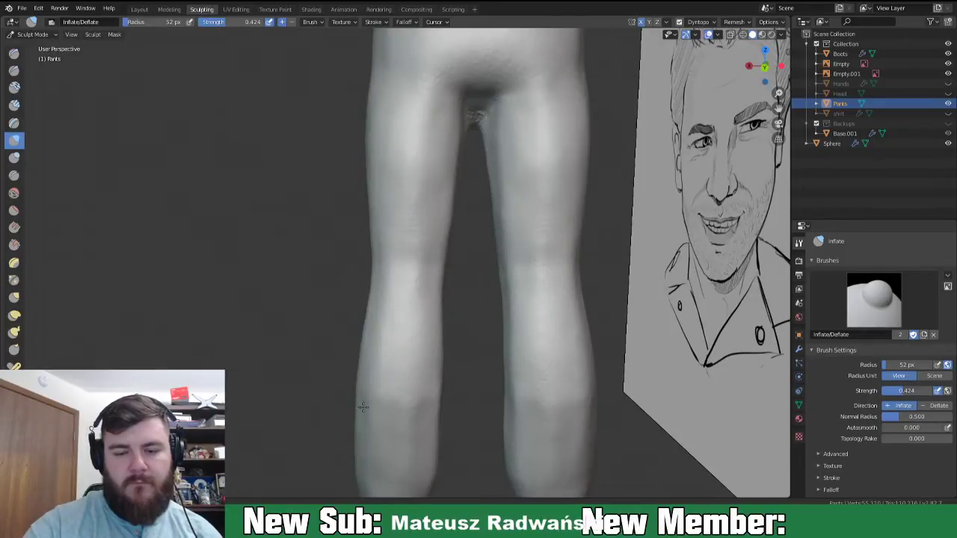
middle_drag(396, 431, 426, 327)
drag(426, 327, 420, 396)
drag(430, 314, 419, 414)
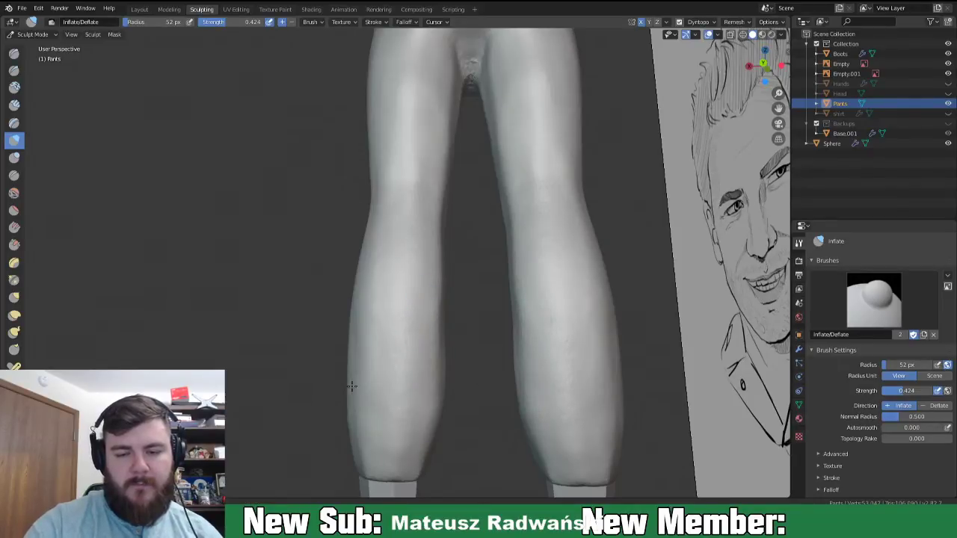
middle_drag(352, 386, 459, 398)
drag(396, 411, 410, 441)
mouse_move(399, 409)
mouse_down()
mouse_move(411, 407)
mouse_move(395, 399)
mouse_up()
mouse_move(396, 399)
middle_down()
mouse_move(515, 389)
mouse_move(511, 376)
mouse_move(526, 366)
middle_up()
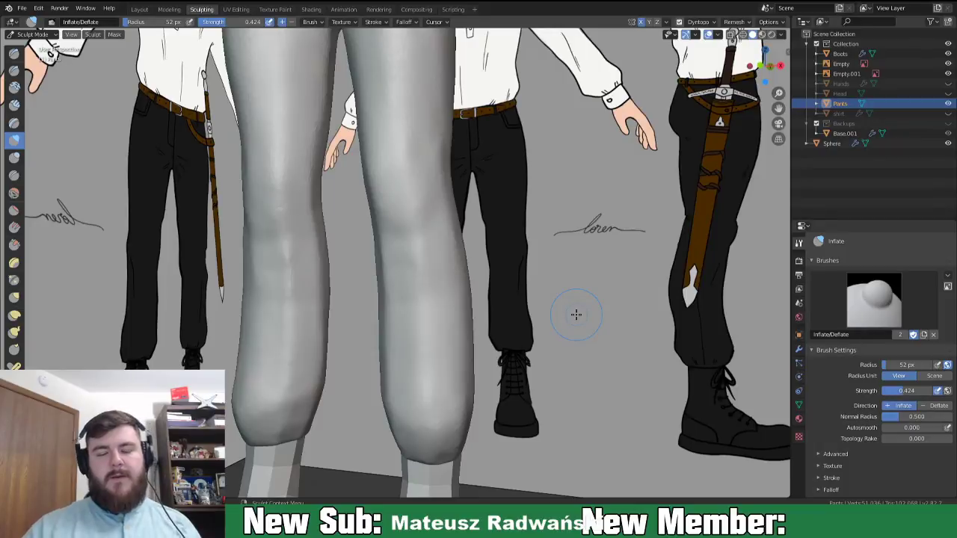
- Pull the crotch of the pants down between the thighs with the Grab brush at a 114 px radius
scroll(448, 313, down, 3)
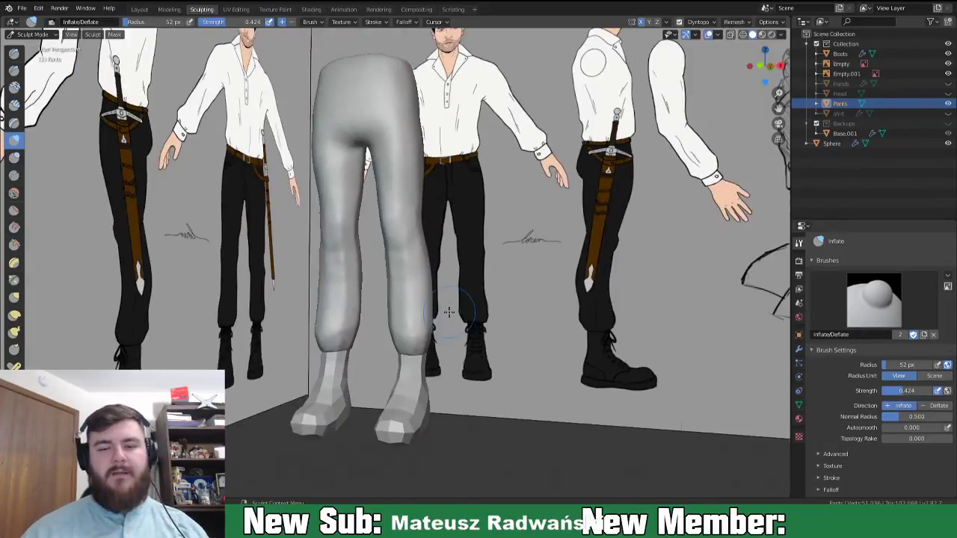
scroll(448, 313, down, 3)
middle_drag(448, 312, 421, 277)
scroll(434, 302, up, 3)
scroll(406, 284, up, 2)
shift+middle_drag(428, 161, 422, 296)
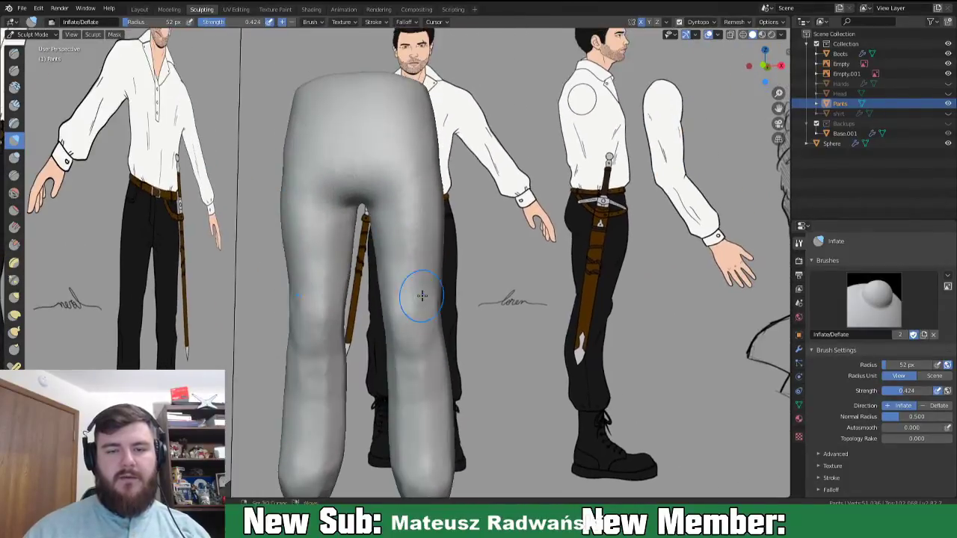
scroll(415, 276, up, 2)
middle_drag(403, 261, 326, 256)
key(g)
key(f)
click(386, 249)
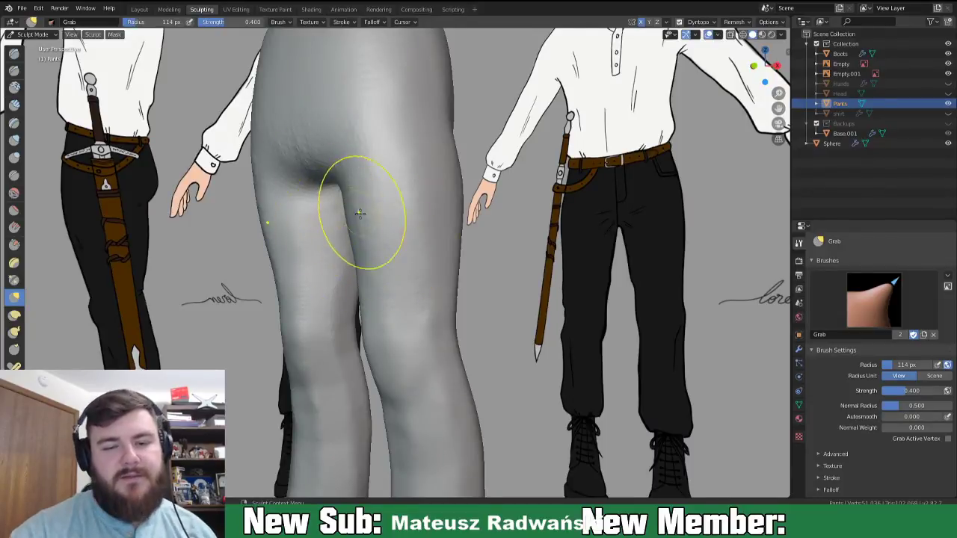
middle_drag(358, 214, 389, 188)
drag(352, 160, 350, 215)
- Reshape the front of the crotch and smooth the surface leading down into it
middle_drag(356, 210, 332, 203)
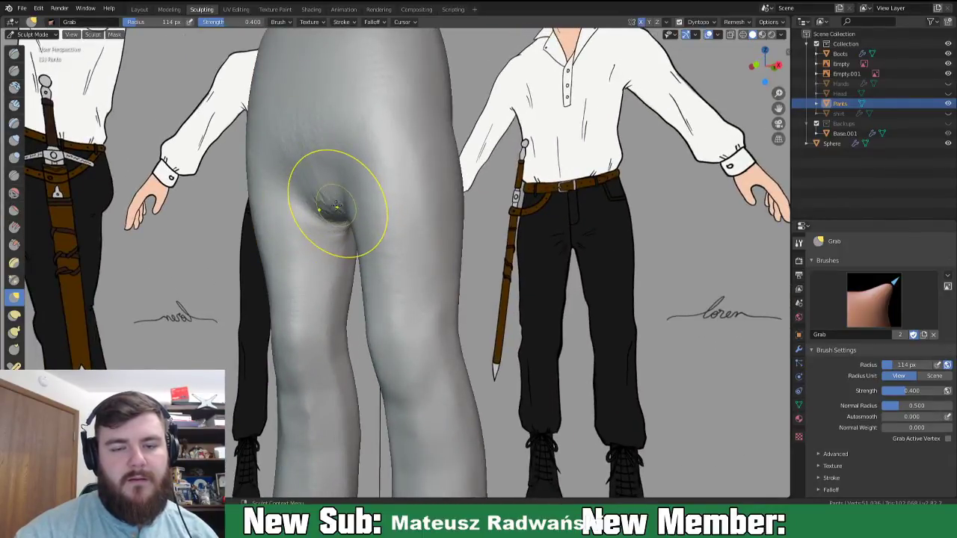
drag(336, 204, 333, 190)
mouse_move(352, 181)
middle_down()
mouse_move(367, 203)
mouse_move(416, 198)
mouse_move(325, 214)
middle_up()
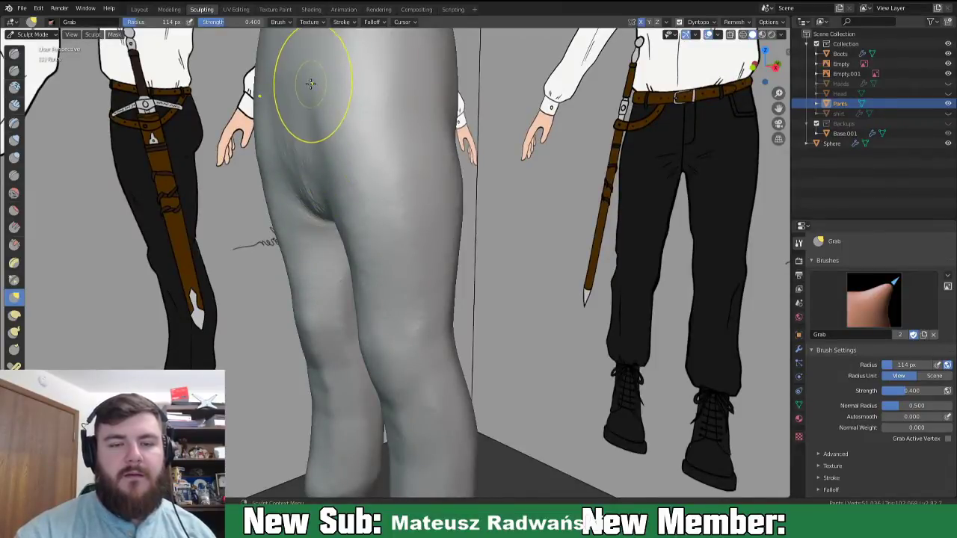
mouse_move(319, 143)
mouse_down()
mouse_move(334, 113)
mouse_move(334, 203)
mouse_move(313, 201)
mouse_up()
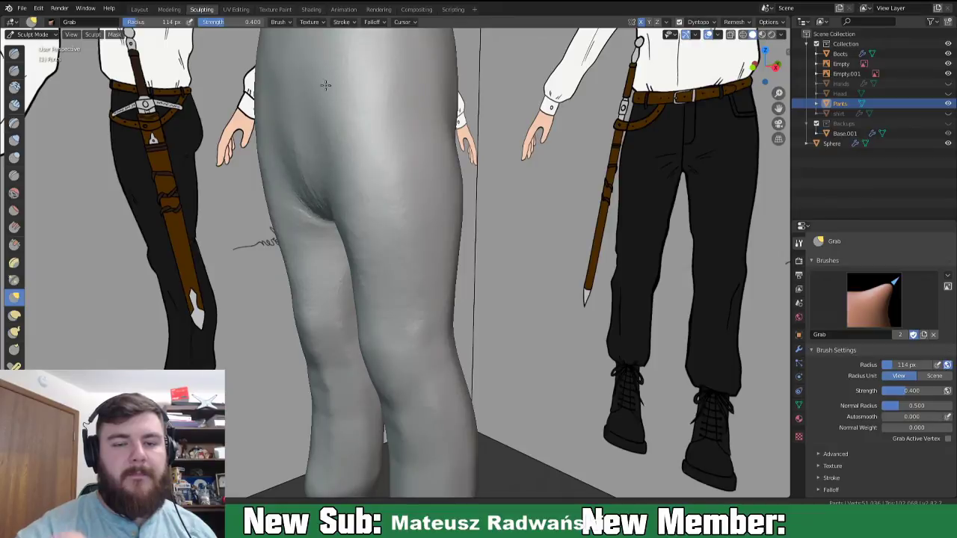
mouse_move(331, 40)
middle_down()
mouse_move(434, 192)
mouse_move(374, 193)
mouse_move(415, 185)
mouse_move(406, 202)
middle_up()
mouse_move(468, 259)
middle_down()
mouse_move(498, 261)
mouse_move(427, 257)
middle_up()
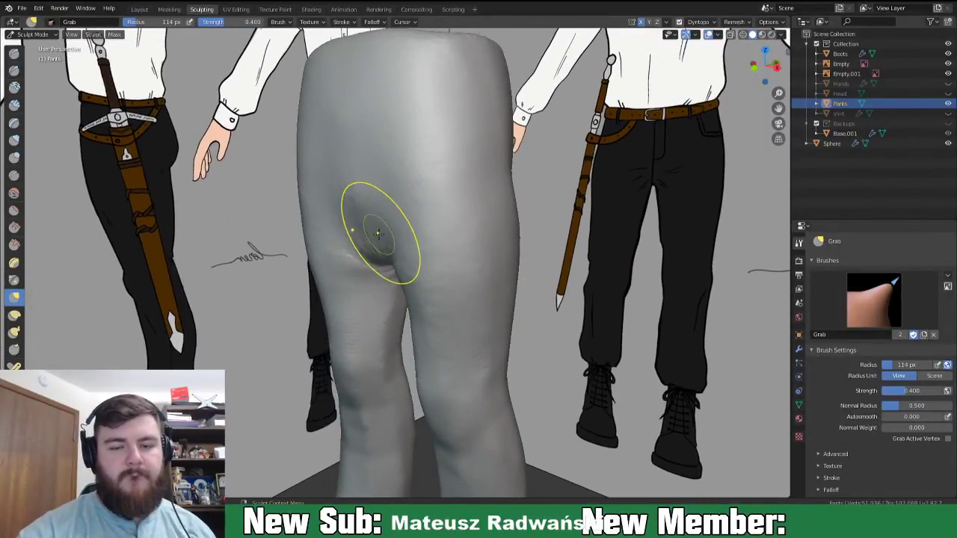
drag(374, 242, 364, 227)
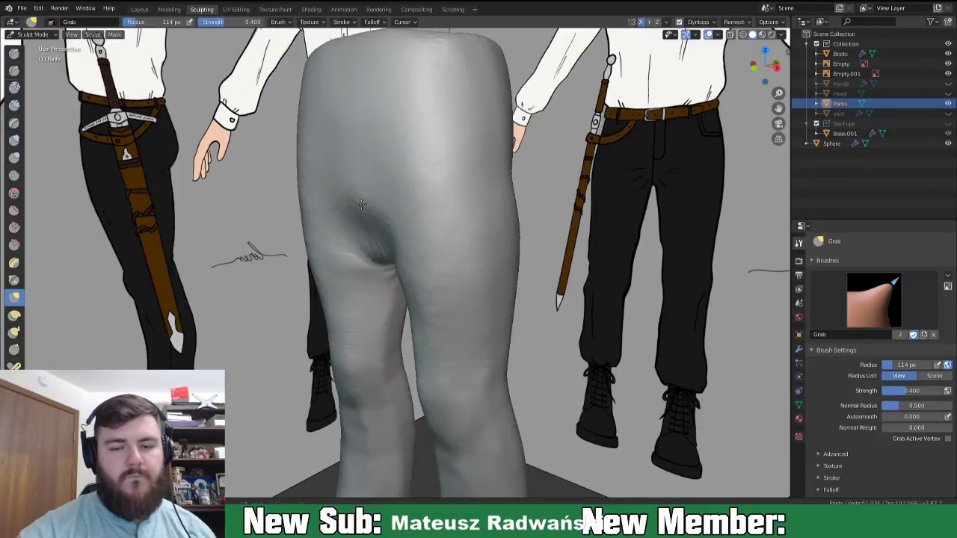
- Adjust the underside and back of the crotch into a rounded arch between the upper thighs
mouse_move(444, 260)
middle_down()
mouse_move(380, 267)
mouse_move(438, 257)
mouse_move(399, 245)
middle_up()
drag(408, 223, 407, 207)
mouse_move(418, 221)
middle_down()
mouse_move(406, 214)
mouse_move(433, 228)
mouse_move(420, 219)
middle_up()
drag(426, 227, 423, 223)
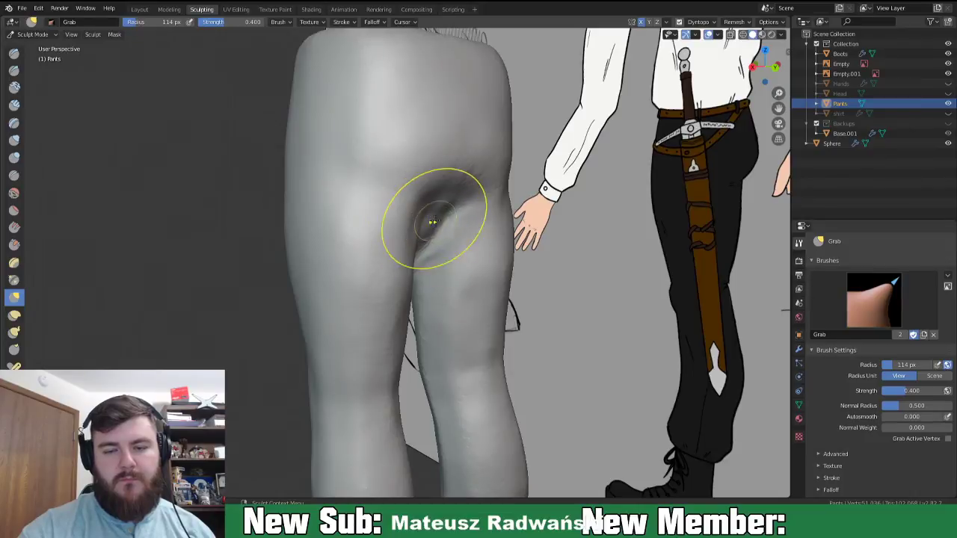
middle_drag(437, 221, 385, 240)
drag(385, 241, 388, 210)
mouse_move(402, 217)
middle_down()
mouse_move(389, 239)
mouse_move(416, 219)
middle_up()
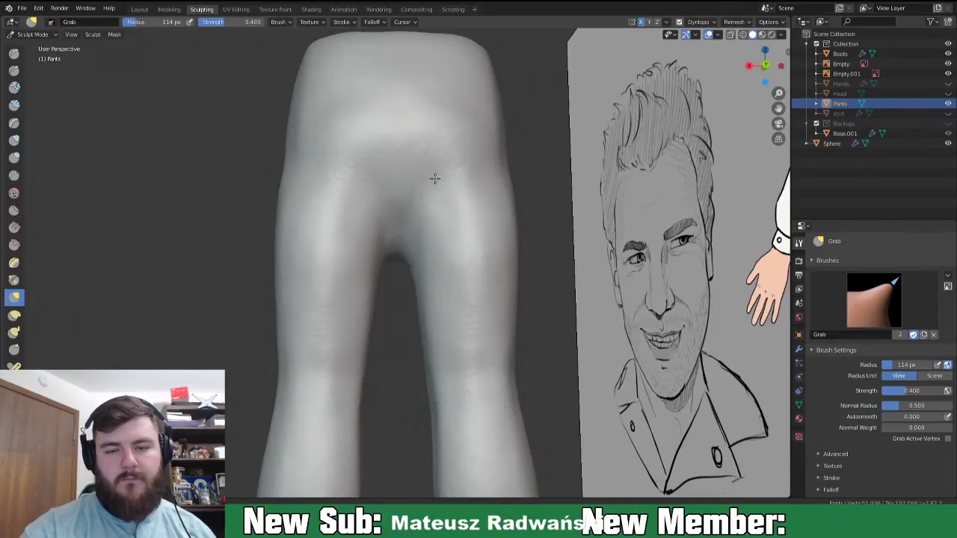
- Examine the crotch, lower legs and hems of the pants against the reference drawings from several angles
mouse_move(486, 160)
middle_down()
mouse_move(474, 234)
mouse_move(581, 229)
mouse_move(492, 247)
middle_up()
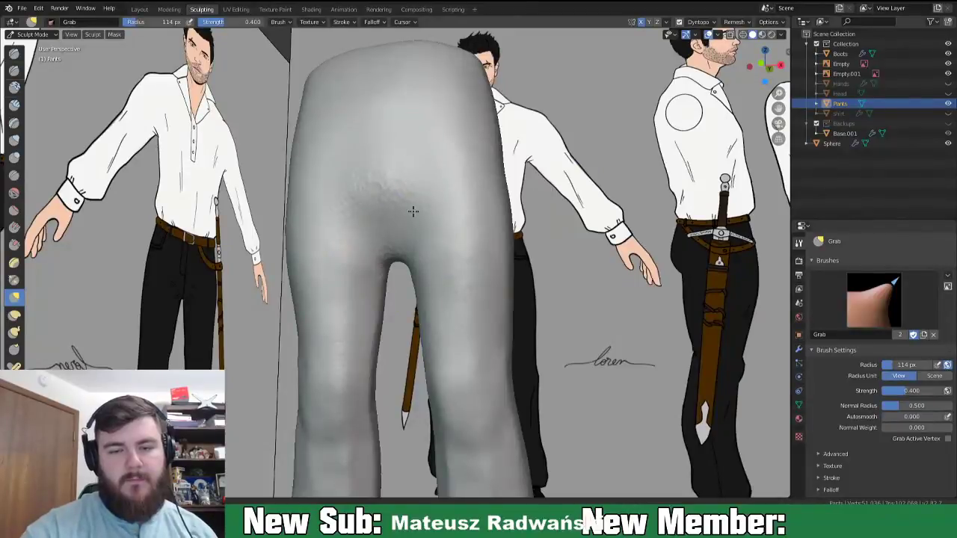
mouse_move(500, 356)
middle_down()
mouse_move(478, 353)
mouse_move(505, 348)
middle_up()
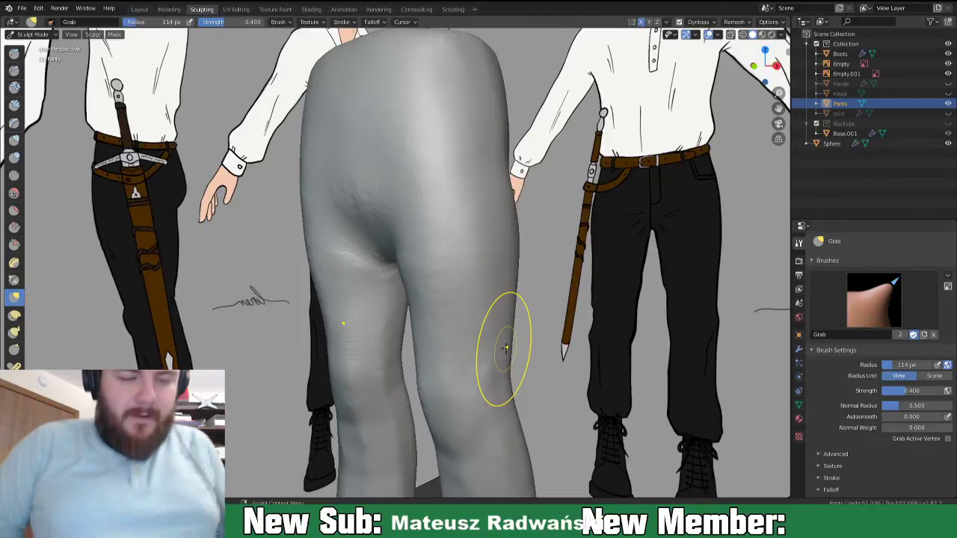
scroll(555, 348, down, 5)
middle_drag(502, 297, 456, 117)
mouse_move(476, 190)
middle_down()
mouse_move(520, 190)
mouse_move(489, 189)
middle_up()
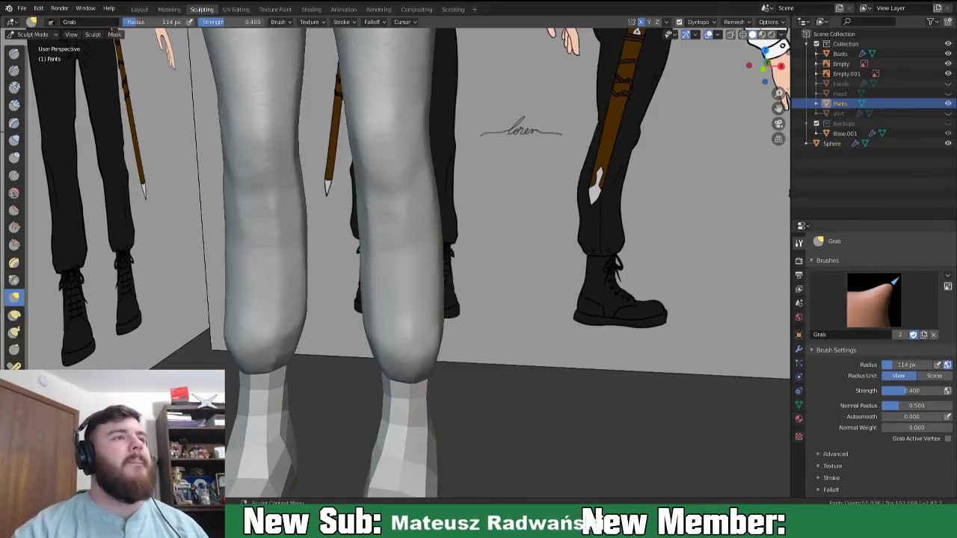
middle_drag(484, 379, 429, 351)
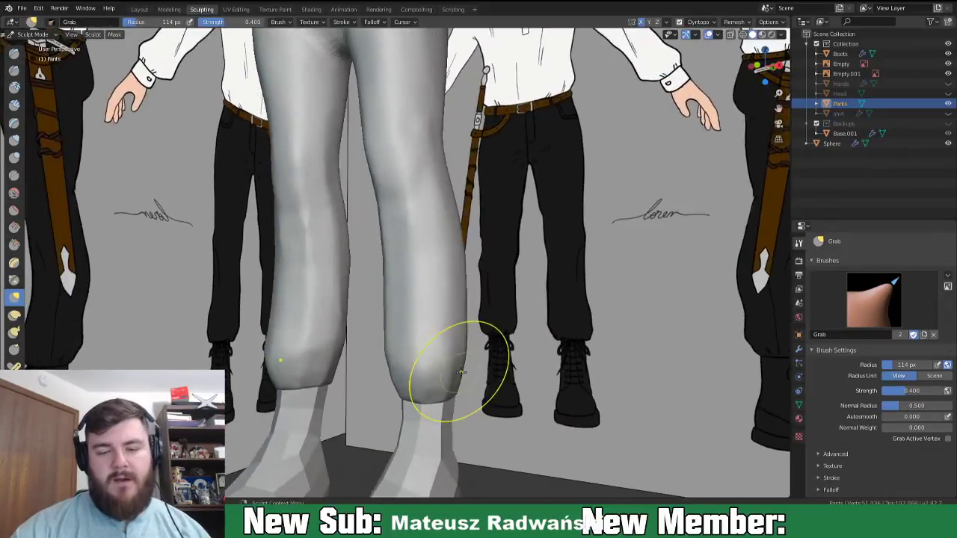
click(641, 22)
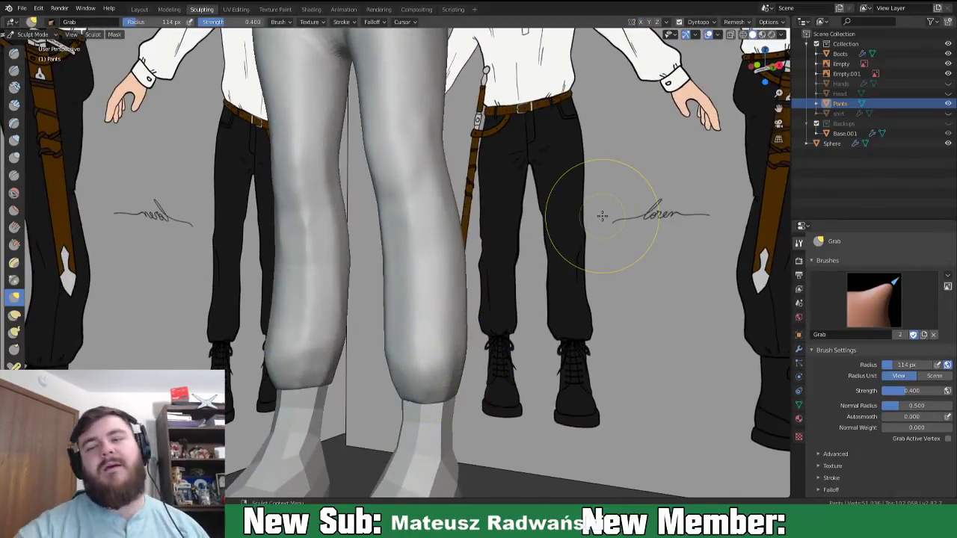
click(641, 23)
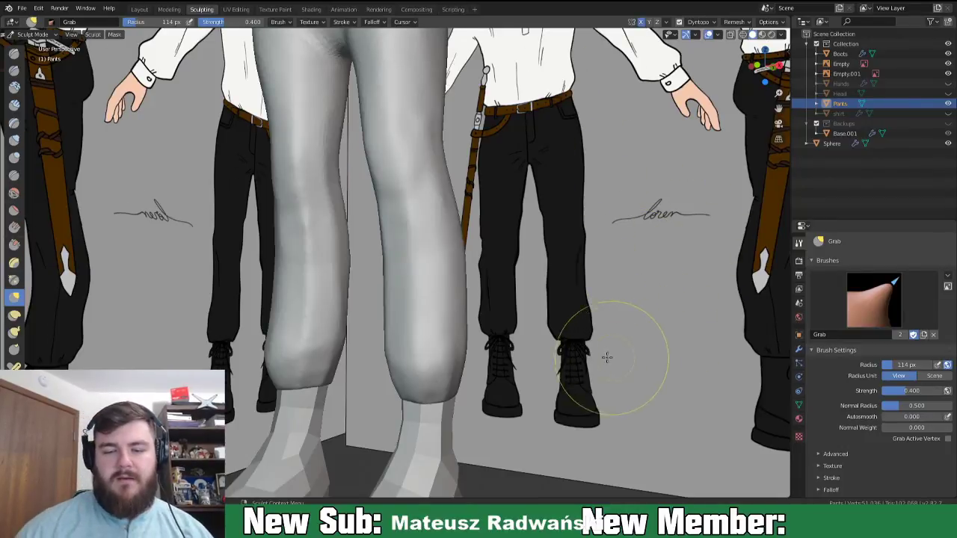
scroll(607, 357, up, 2)
shift+middle_drag(558, 367, 581, 371)
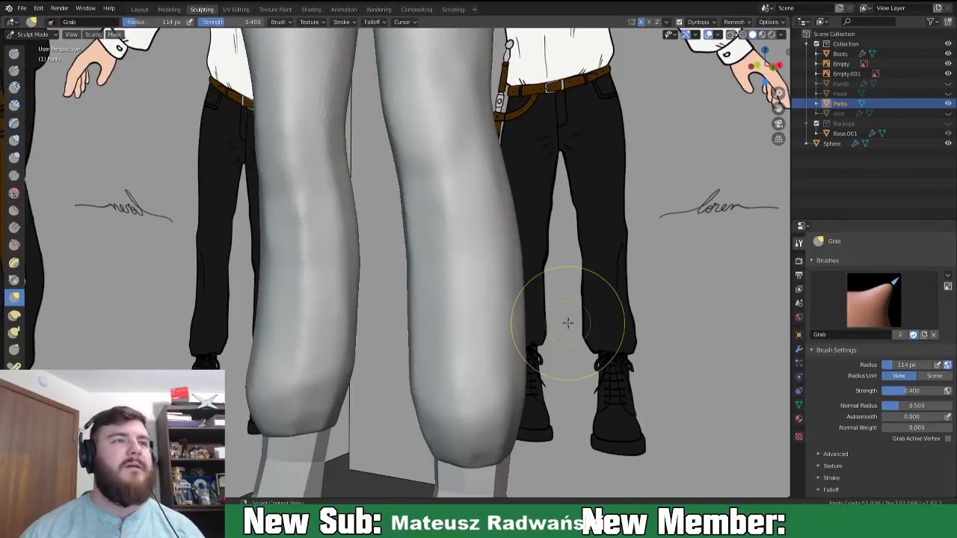
scroll(433, 306, up, 3)
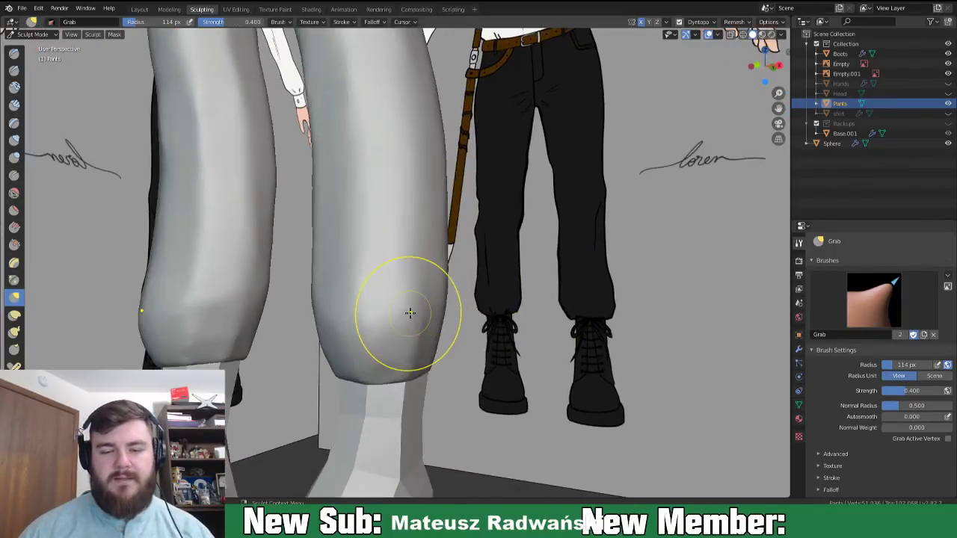
middle_drag(417, 325, 444, 327)
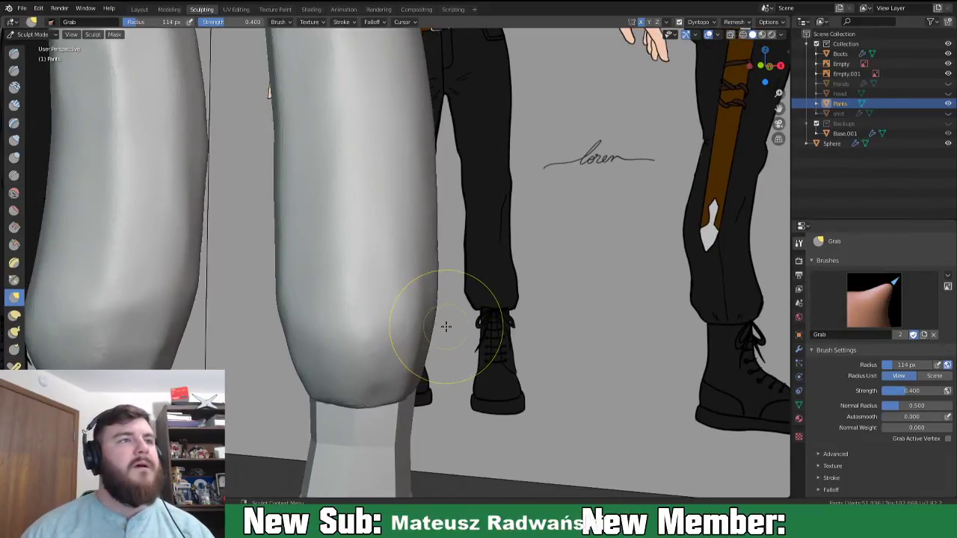
mouse_move(381, 384)
middle_down()
mouse_move(454, 367)
mouse_move(413, 390)
mouse_move(439, 365)
middle_up()
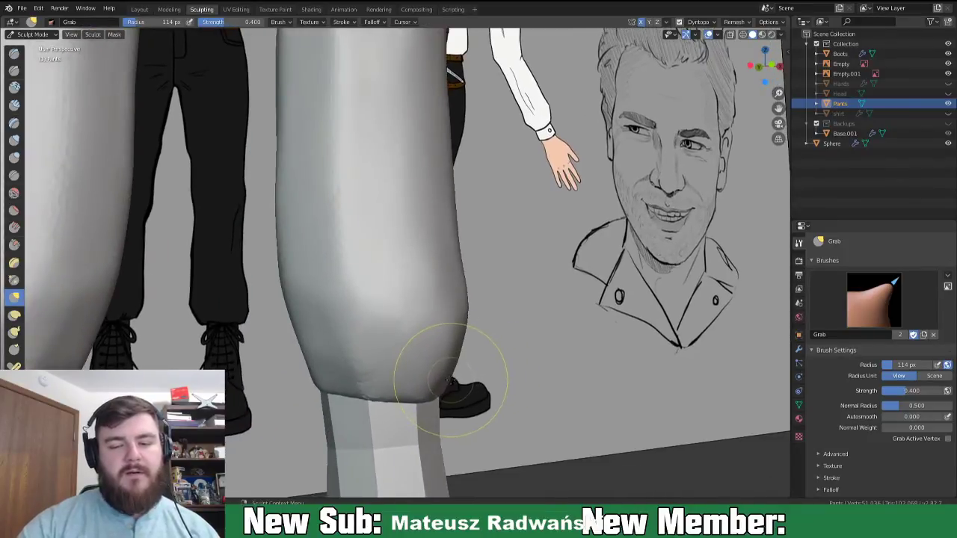
- Carve a short horizontal fold above the pants' hem using the Crease brush with a 55 px radius
key(shift+c)
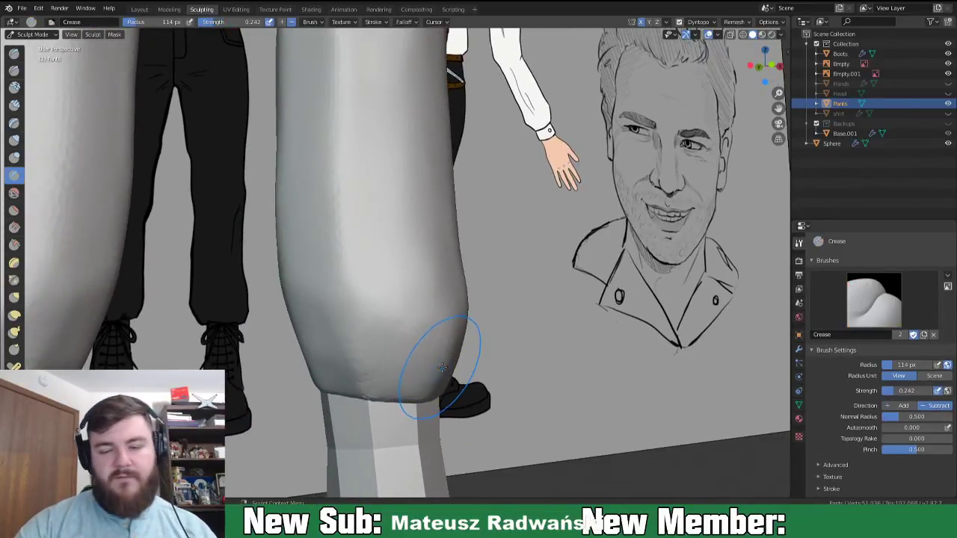
middle_drag(406, 352, 423, 367)
click(411, 360)
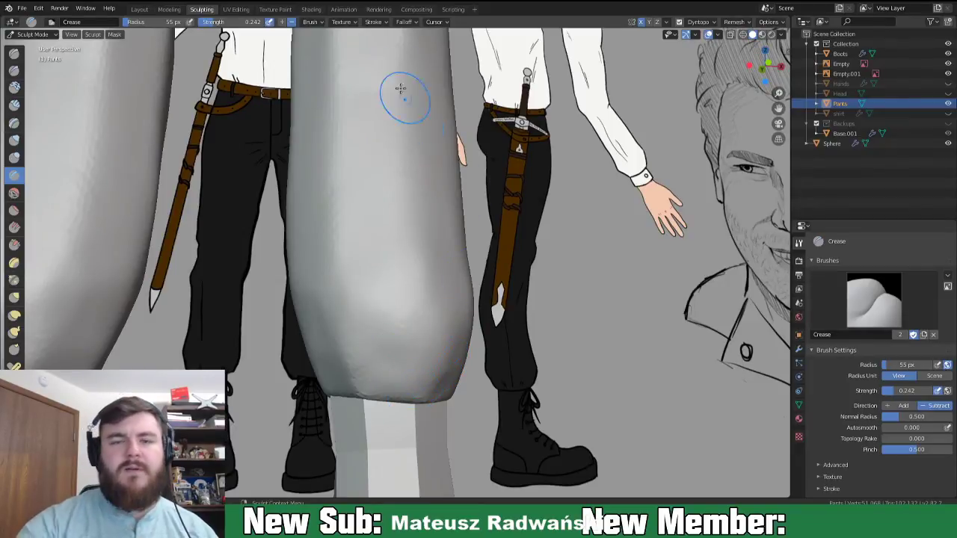
click(378, 22)
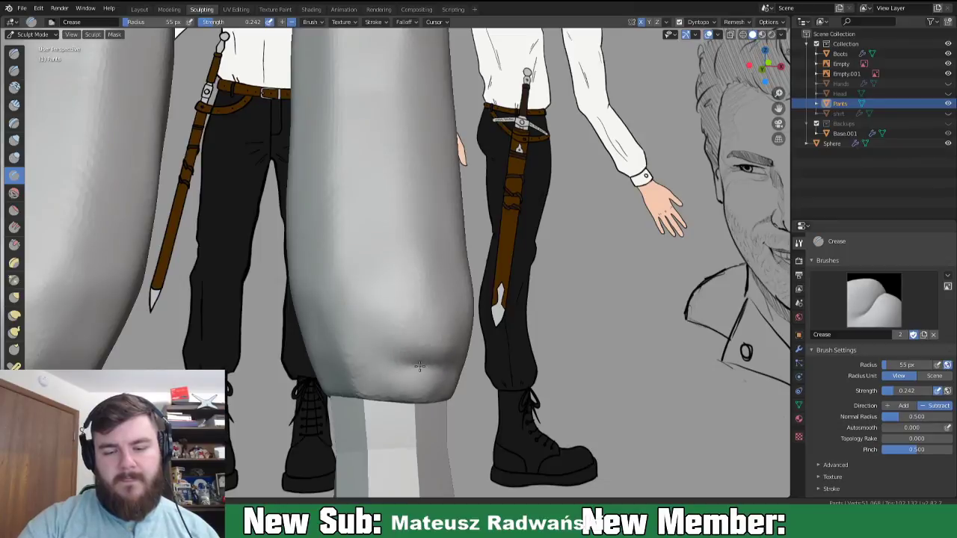
- Pull the fabric above the hem fold down and into shape with the Grab brush at a 127 px radius
key(g)
key(f)
click(433, 300)
drag(441, 298, 442, 322)
middle_drag(451, 334, 502, 356)
mouse_move(444, 304)
mouse_down()
mouse_move(427, 307)
mouse_move(440, 295)
mouse_move(432, 273)
mouse_move(416, 306)
mouse_up()
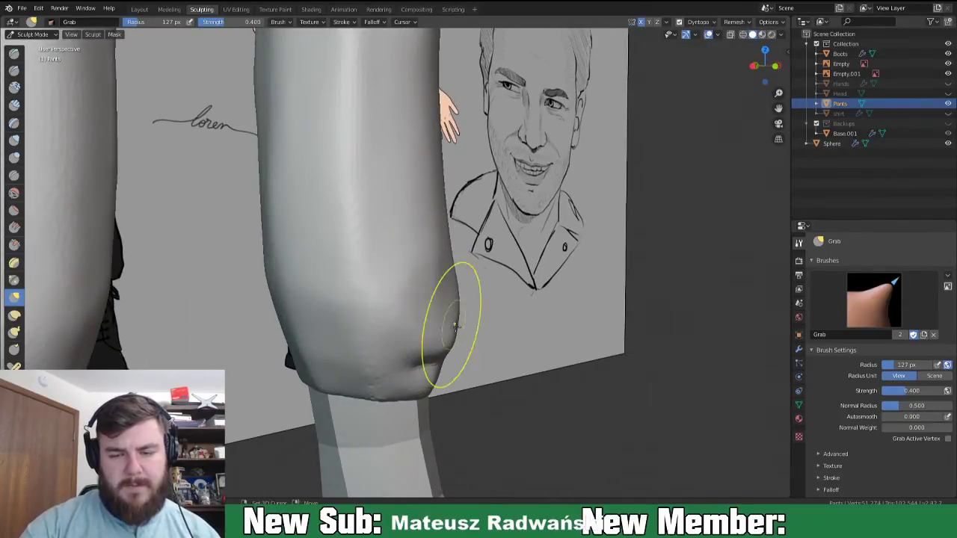
drag(432, 375, 432, 376)
mouse_move(432, 376)
middle_down()
mouse_move(427, 316)
mouse_move(410, 303)
middle_up()
- Build up a ridge along the hem fold with the Draw brush at 39 px and carve its outer end deeper
key(x)
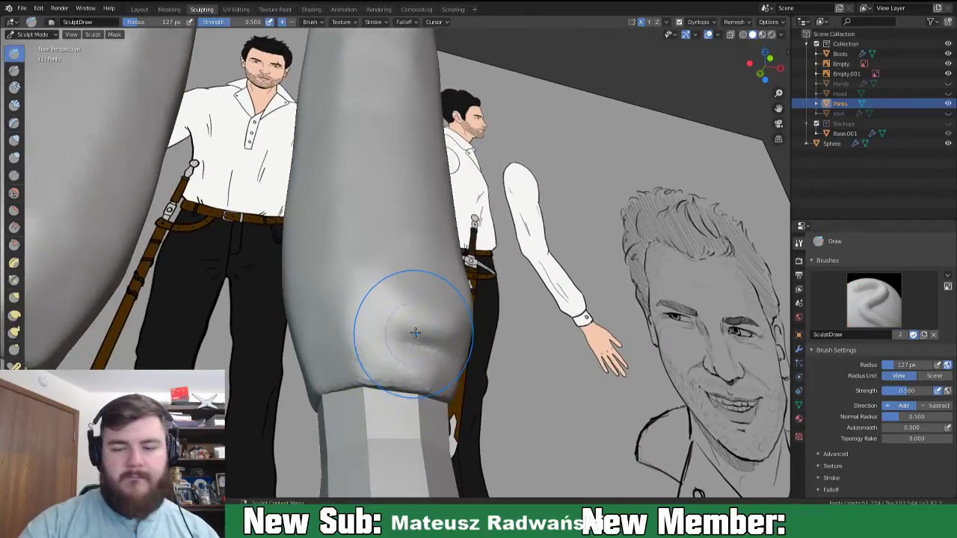
key(f)
click(365, 351)
drag(381, 326, 434, 332)
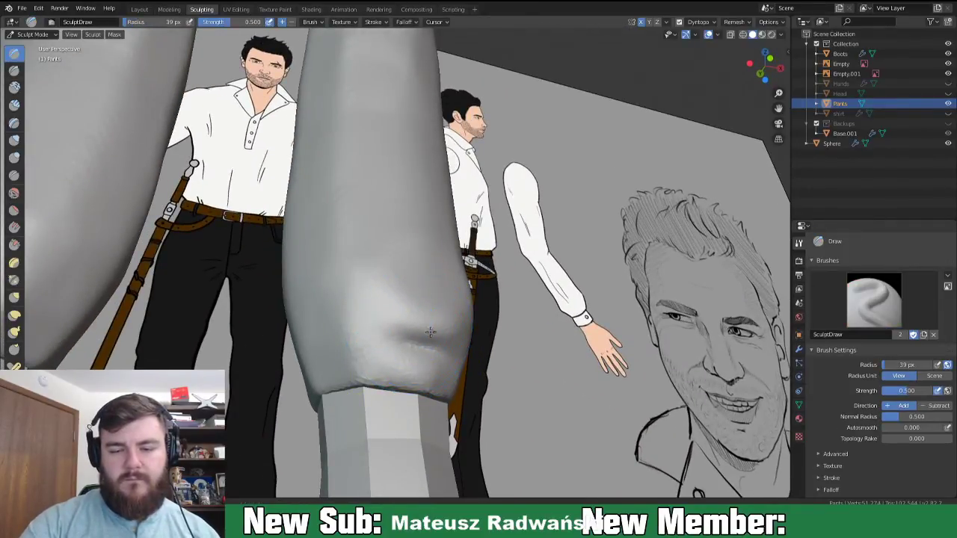
middle_drag(474, 326, 432, 342)
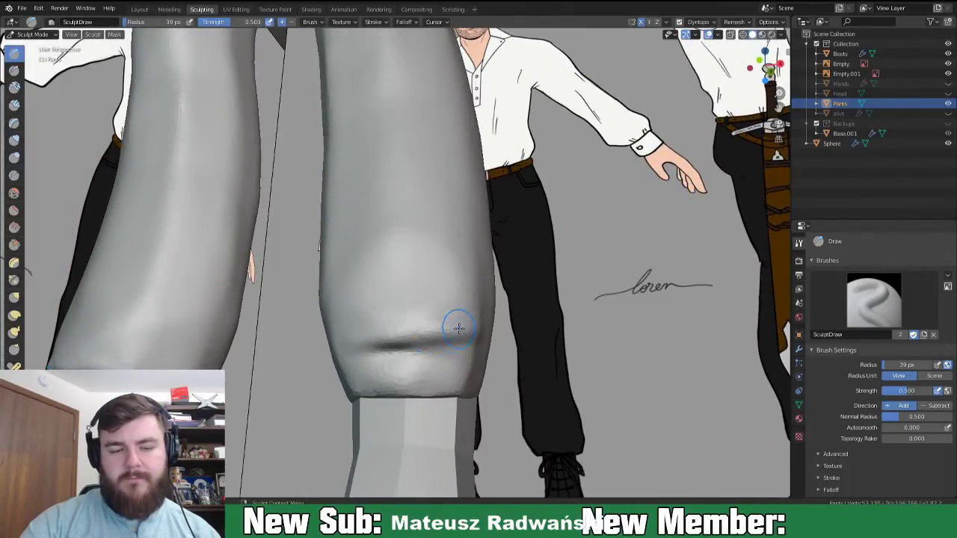
middle_drag(454, 301, 455, 312)
drag(455, 309, 379, 324)
mouse_move(462, 346)
ctrl+mouse_down()
mouse_move(408, 350)
mouse_move(441, 348)
mouse_move(428, 349)
mouse_move(467, 361)
ctrl+mouse_up()
- Reshape the bulge around the hem fold with the Grab brush at 85 px and smooth the fold
key(g)
drag(454, 320, 388, 313)
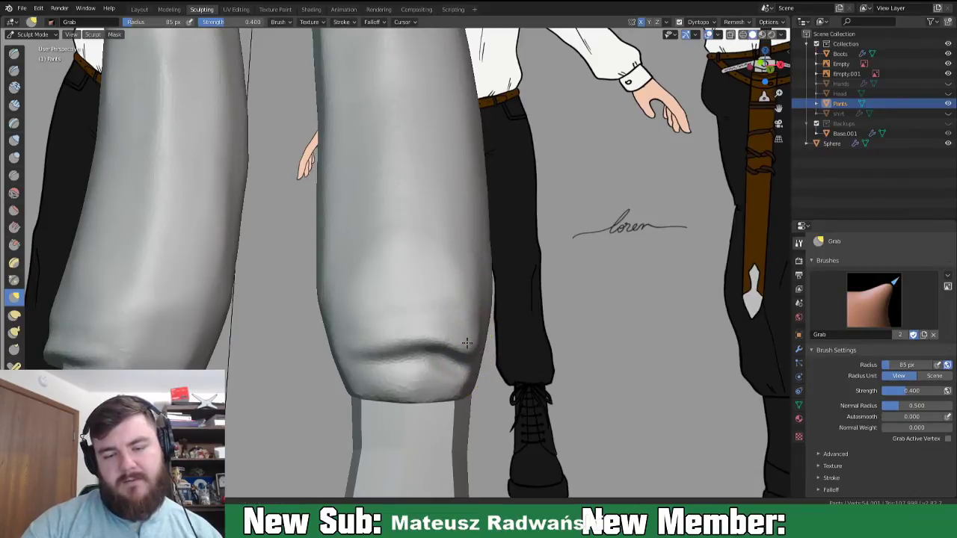
drag(429, 368, 445, 367)
mouse_move(479, 375)
middle_down()
mouse_move(434, 358)
mouse_move(406, 372)
mouse_move(554, 351)
middle_up()
mouse_move(406, 342)
shift+mouse_down()
mouse_move(390, 347)
mouse_move(433, 363)
shift+mouse_up()
middle_drag(432, 364, 474, 353)
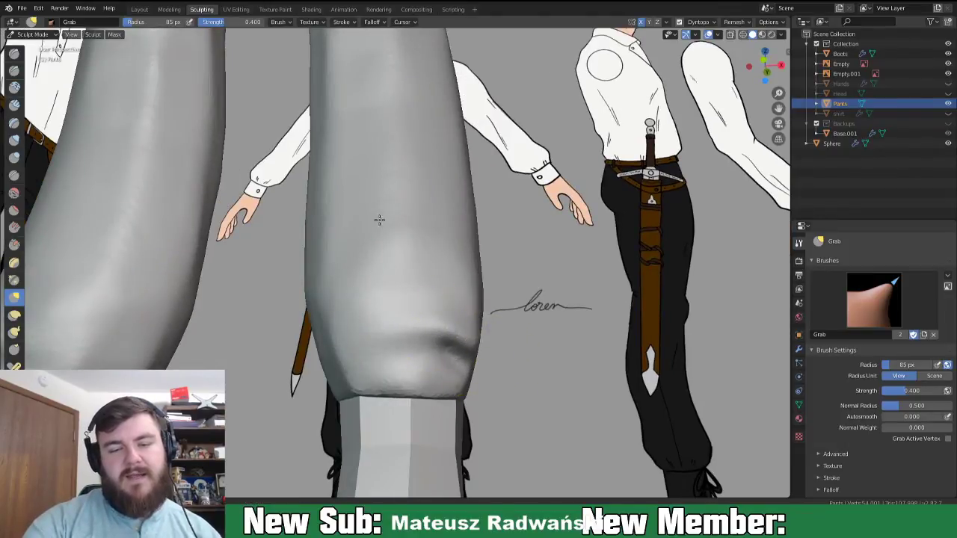
middle_drag(488, 390, 460, 394)
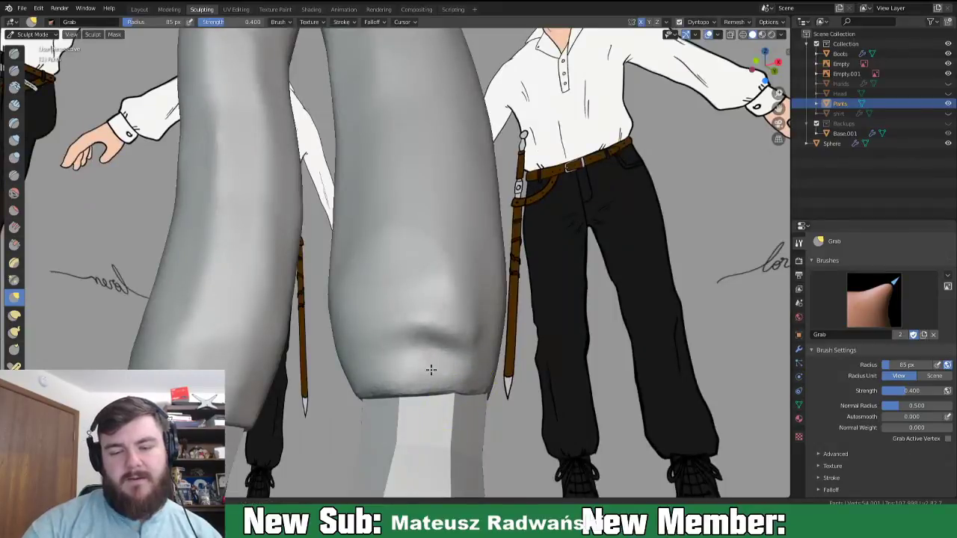
- Examine the pants' overall silhouette and lower legs against the reference drawings from several angles
middle_drag(412, 380, 455, 369)
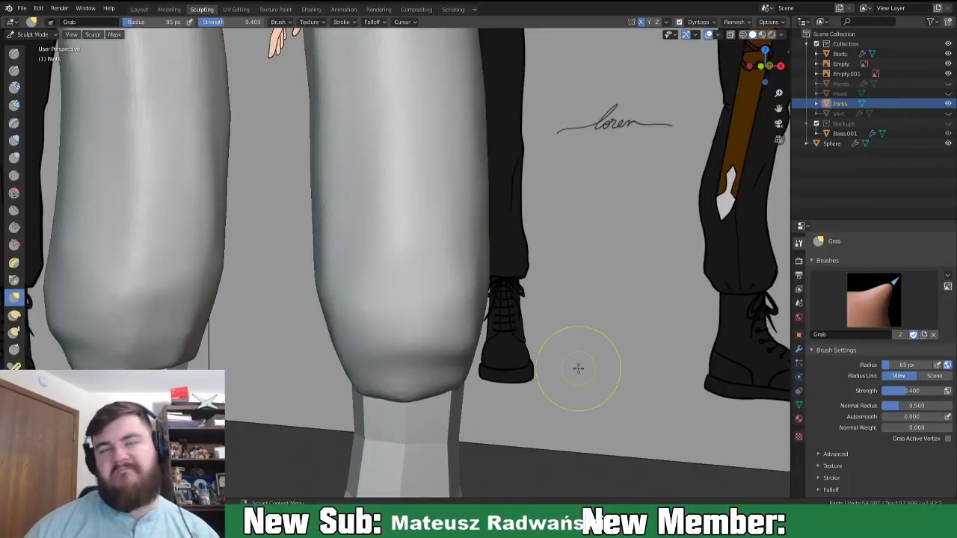
scroll(609, 347, down, 8)
shift+middle_drag(452, 260, 504, 330)
scroll(504, 332, up, 3)
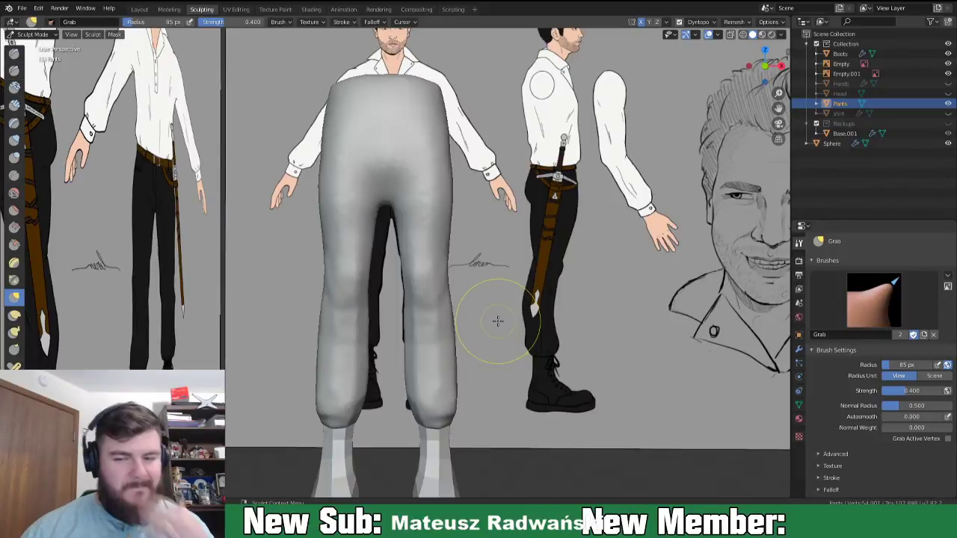
mouse_move(527, 354)
middle_down()
mouse_move(433, 357)
mouse_move(521, 348)
middle_up()
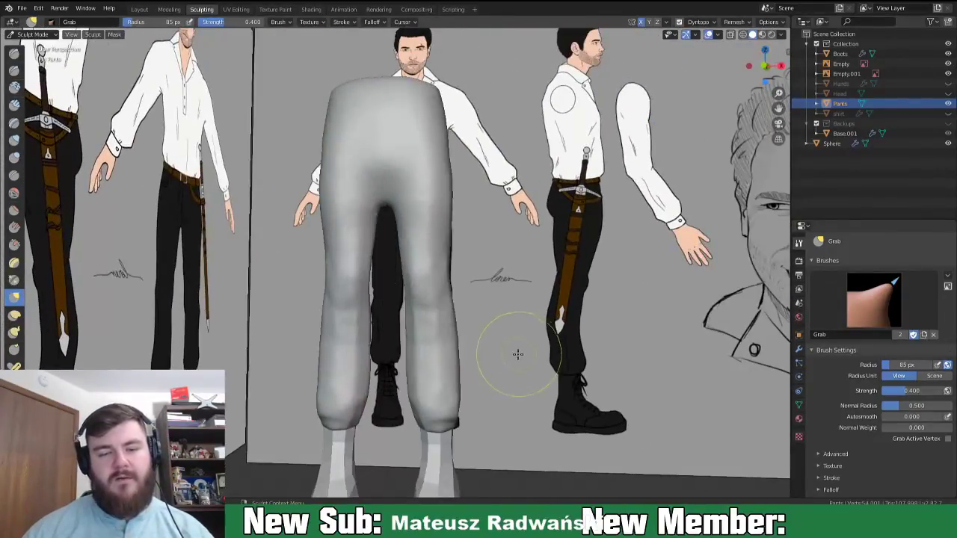
scroll(514, 355, up, 4)
scroll(512, 354, down, 3)
mouse_move(511, 355)
middle_down()
mouse_move(527, 354)
mouse_move(530, 331)
middle_up()
scroll(524, 356, up, 1)
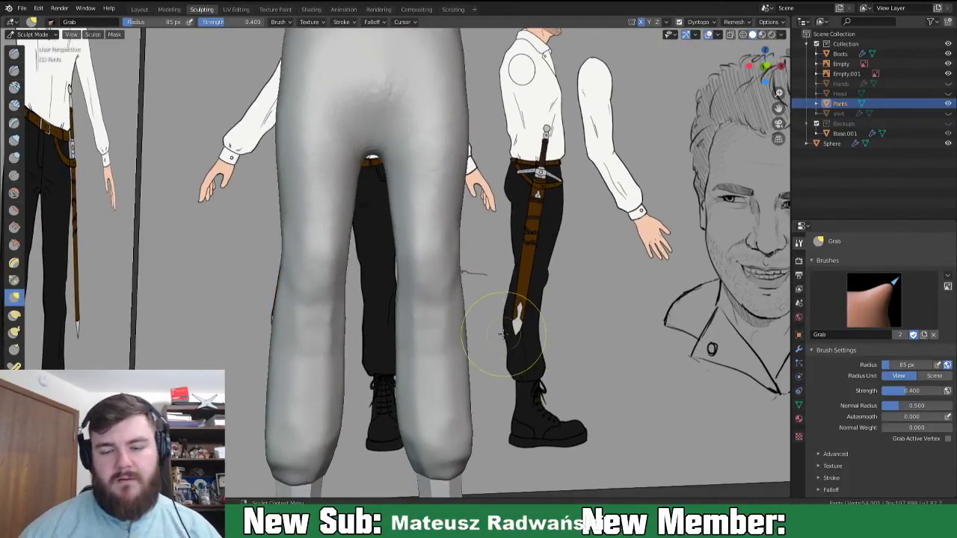
- Carve a diagonal fold on the outer front of the leg just below the knee using the Crease brush at 63 px and 47 px
scroll(516, 335, up, 3)
shift+middle_drag(513, 376, 464, 327)
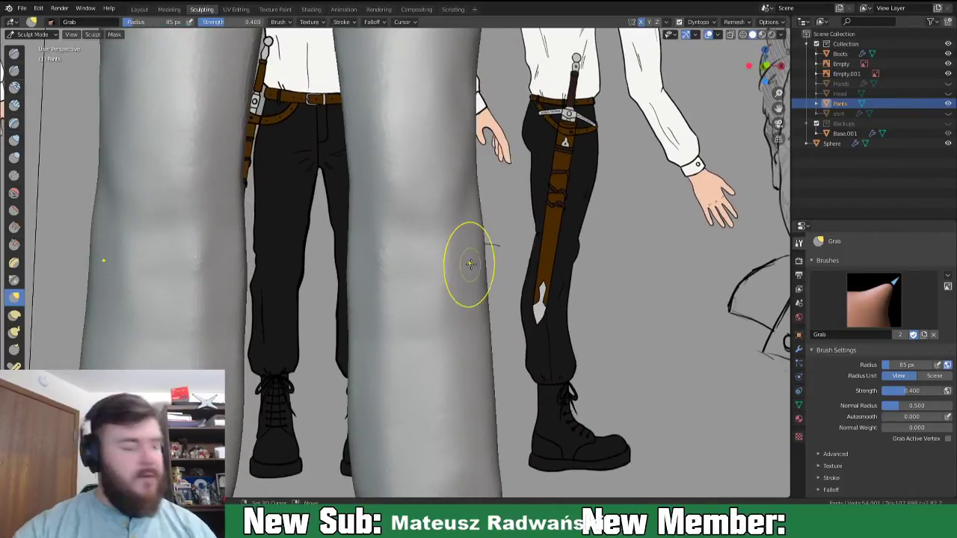
key(shift+c)
middle_drag(477, 282, 459, 278)
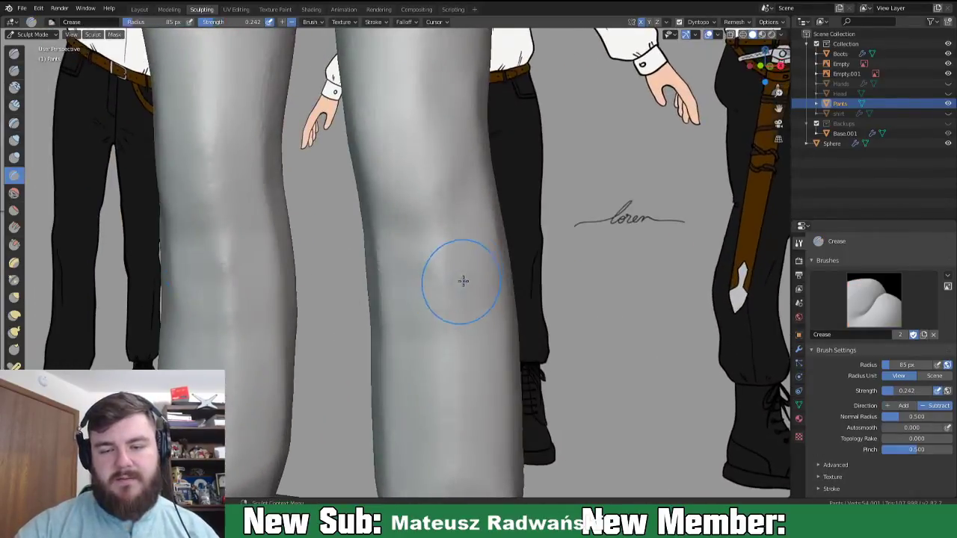
key(f)
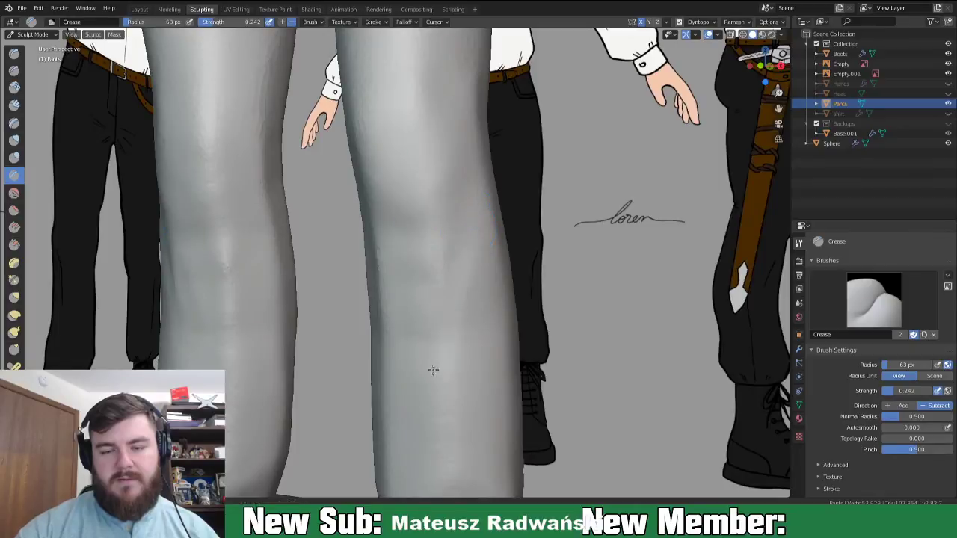
click(467, 228)
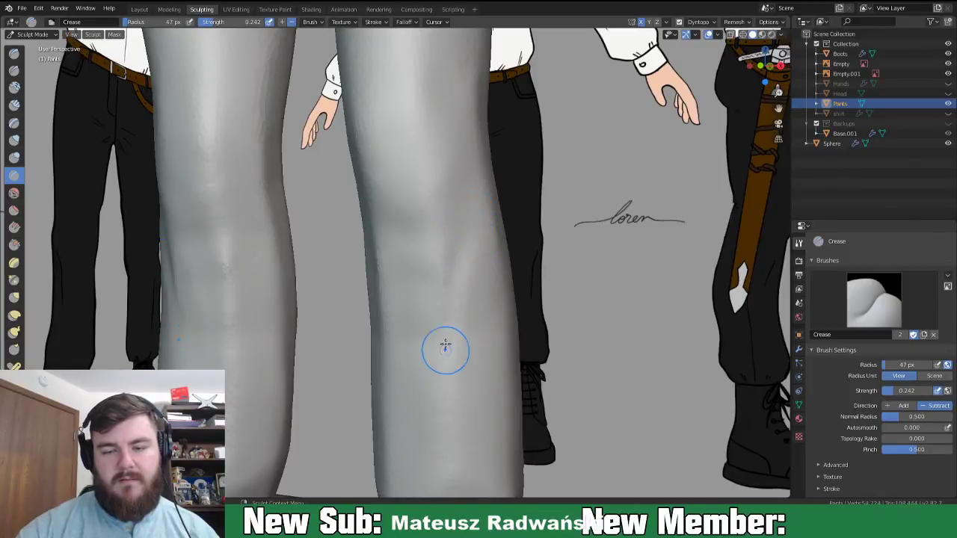
drag(470, 231, 445, 311)
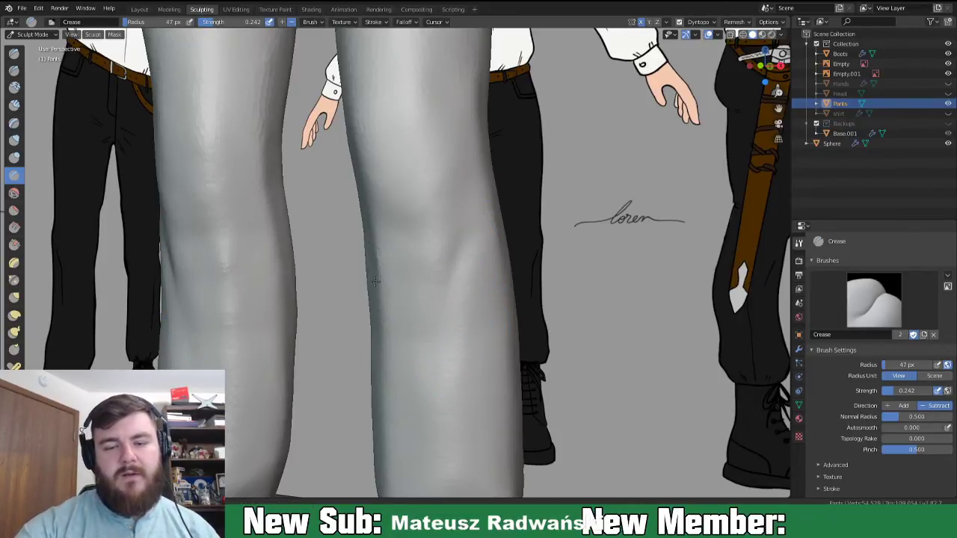
middle_drag(406, 393, 474, 328)
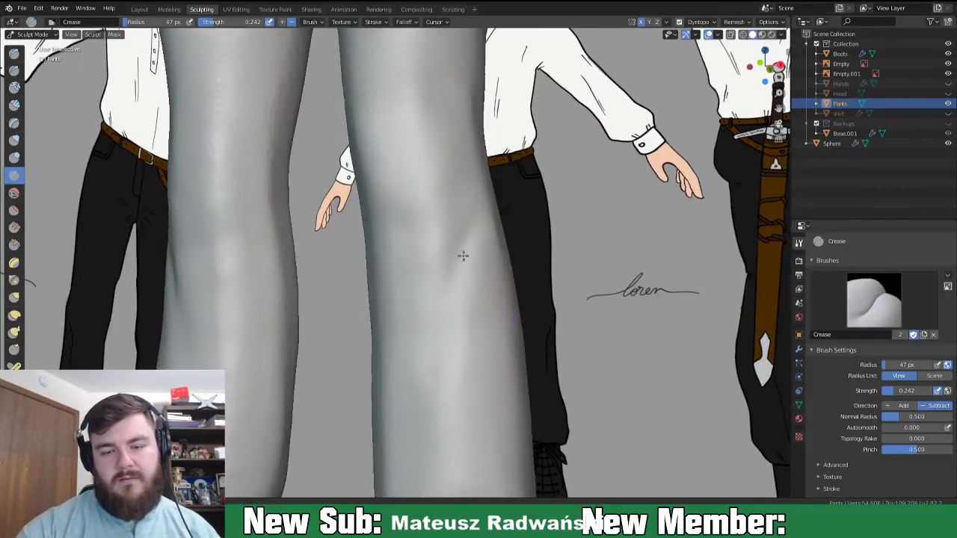
- Carve diagonal folds above the hem on the leg's outer side with the Crease brush at a 47 px radius
mouse_move(527, 291)
middle_down()
mouse_move(531, 347)
mouse_move(536, 267)
mouse_move(508, 296)
middle_up()
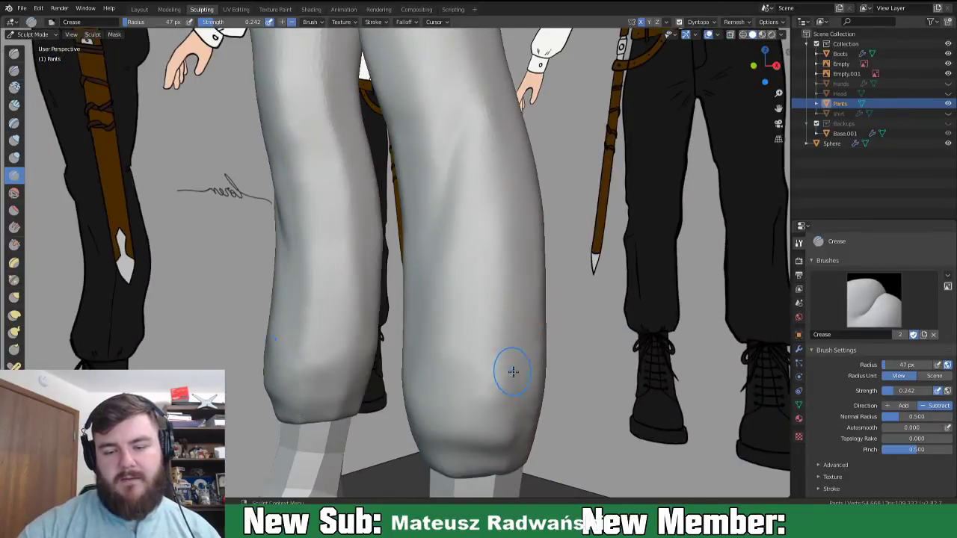
drag(489, 395, 527, 365)
drag(449, 447, 516, 397)
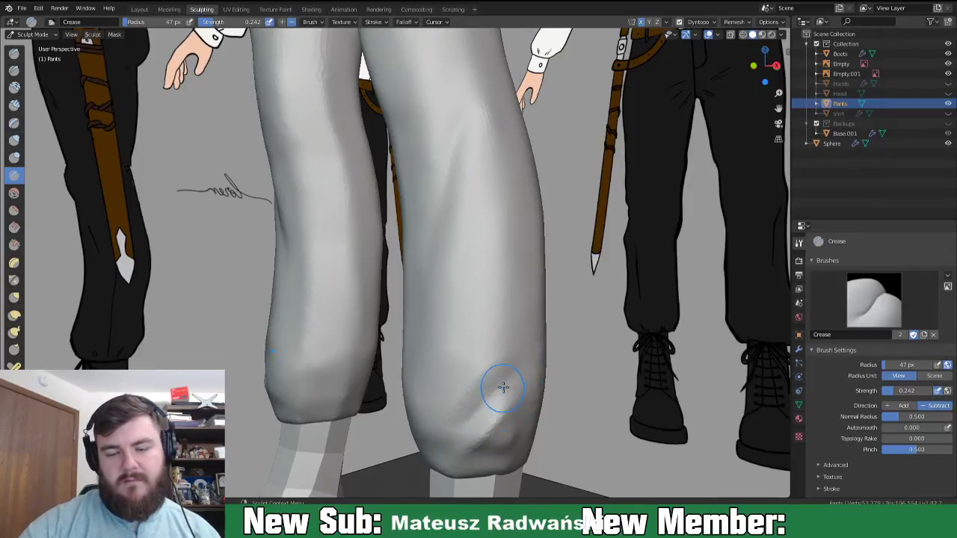
- Pull the fabric beside the outer hem fold downward with the Grab brush at an 89 px radius
key(g)
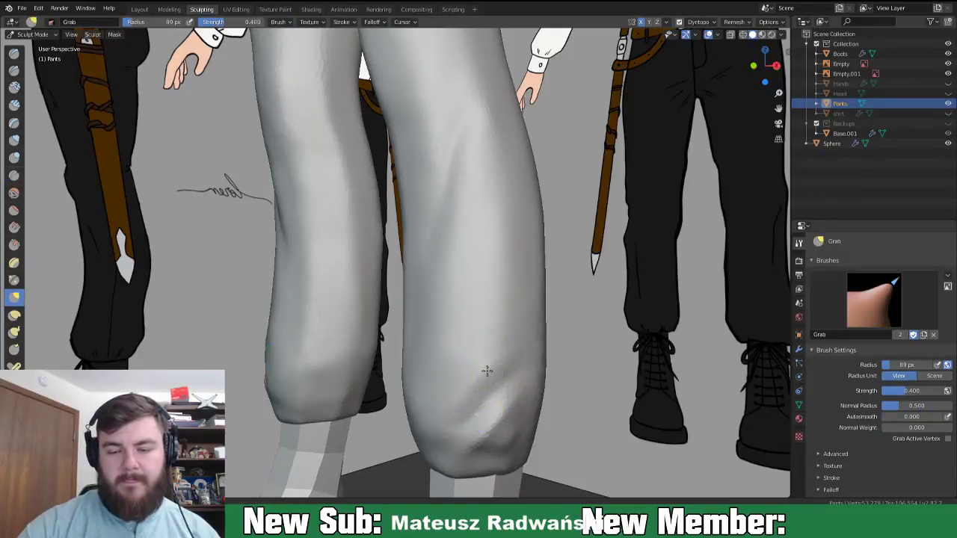
drag(471, 394, 456, 451)
middle_drag(536, 395, 565, 387)
mouse_move(519, 427)
middle_down()
mouse_move(539, 416)
mouse_move(528, 421)
mouse_move(554, 331)
middle_up()
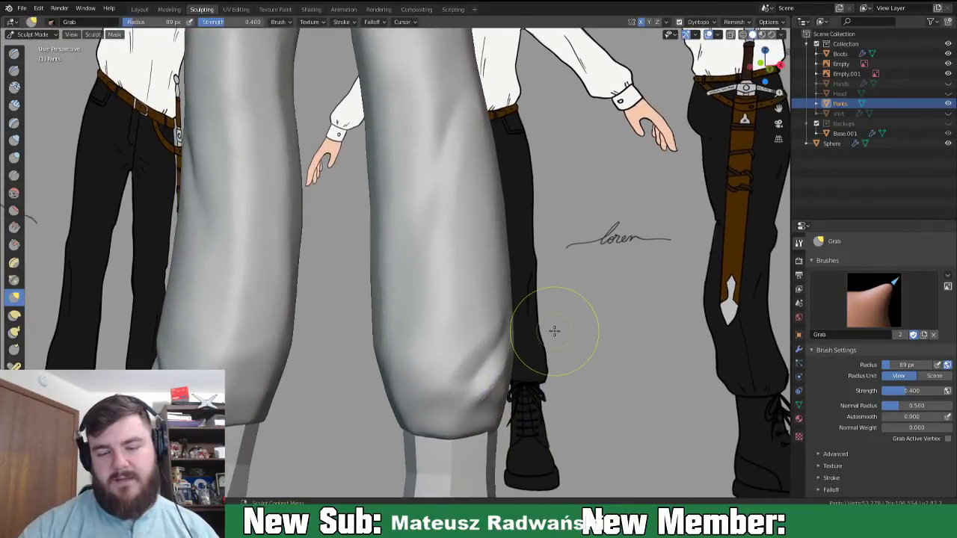
middle_drag(608, 318, 491, 346)
middle_drag(532, 295, 532, 289)
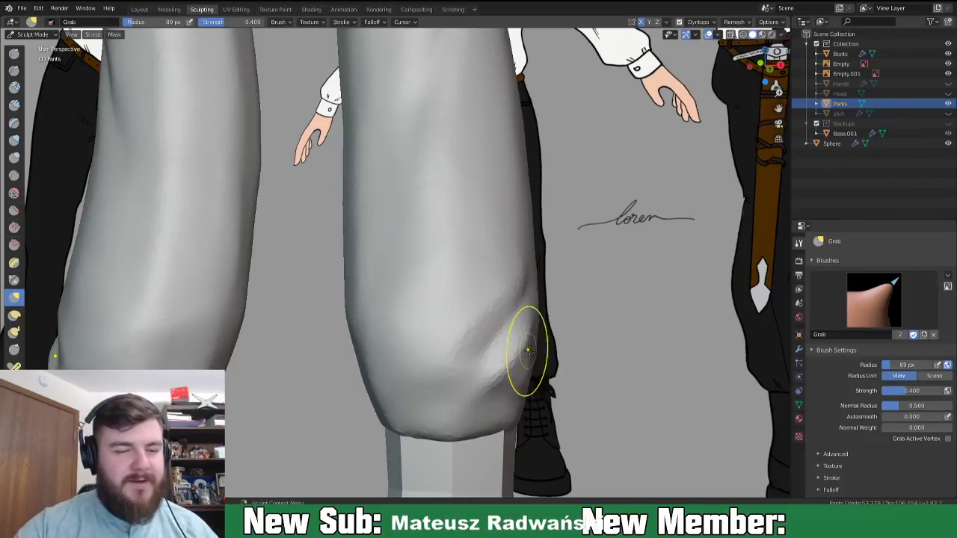
- Deepen the diagonal fold above the hem on the leg's outer side with the Crease brush at a 57 px radius
key(x)
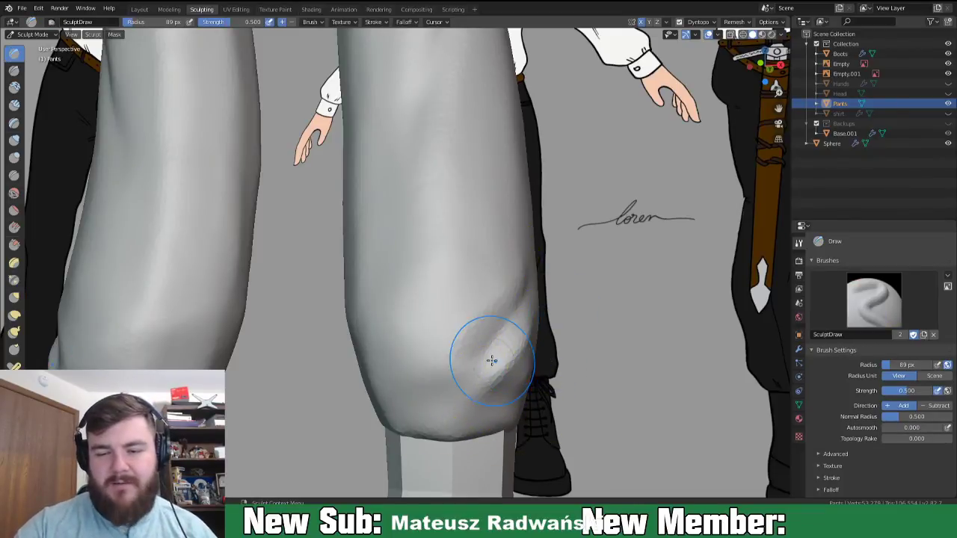
key(shift+c)
mouse_move(523, 342)
mouse_down()
mouse_move(516, 329)
mouse_move(527, 308)
mouse_up()
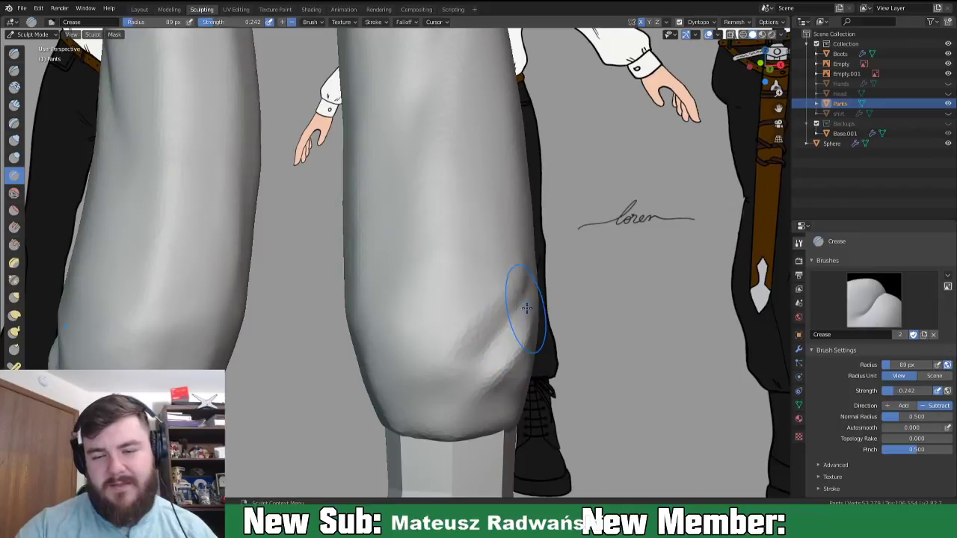
key(f)
click(504, 321)
drag(517, 301, 464, 380)
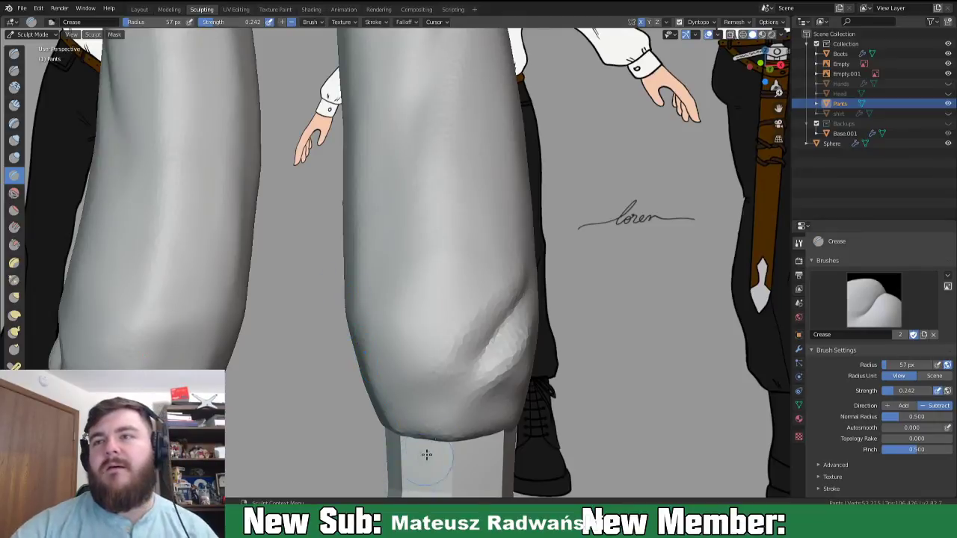
middle_drag(458, 420, 479, 433)
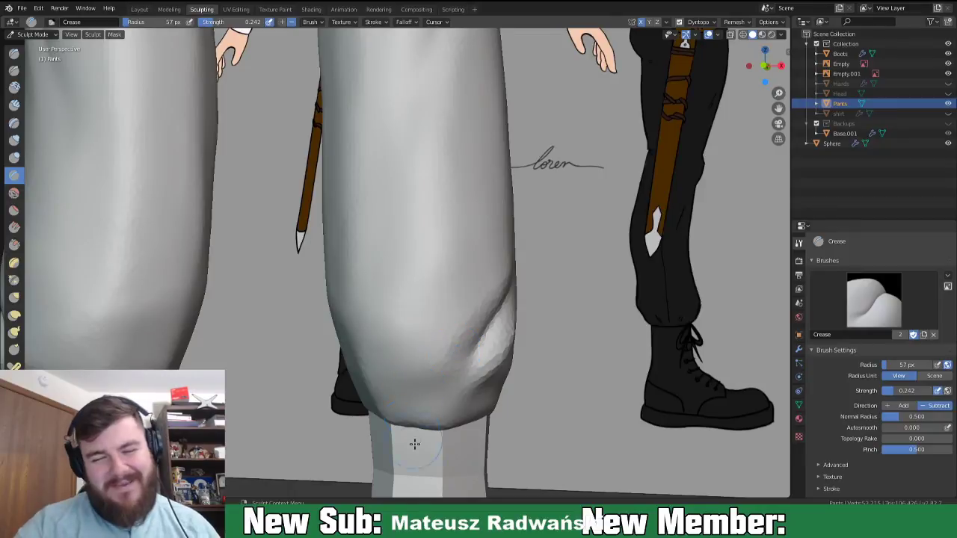
- Carve a diagonal fold above the hem on the leg's inner side with the Crease brush at 57 px and raise the fabric beside it
middle_drag(427, 438, 370, 302)
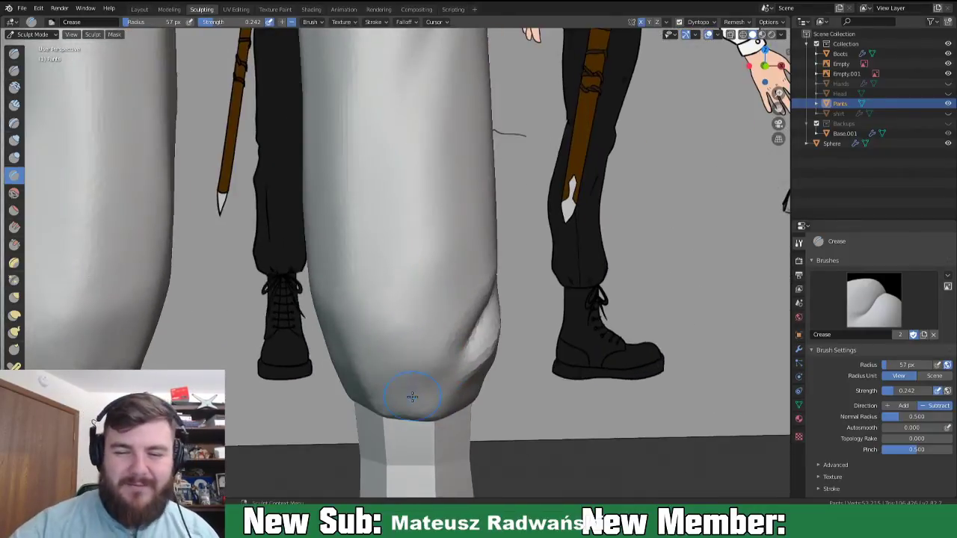
mouse_move(342, 271)
mouse_down()
mouse_move(378, 317)
mouse_move(357, 265)
mouse_move(380, 311)
mouse_move(360, 290)
mouse_move(368, 314)
mouse_up()
mouse_move(348, 247)
mouse_down()
mouse_move(383, 329)
mouse_move(391, 309)
mouse_move(343, 256)
mouse_move(371, 305)
mouse_move(373, 288)
mouse_move(383, 306)
mouse_move(397, 296)
mouse_up()
drag(374, 261, 406, 302)
mouse_move(363, 237)
mouse_down()
mouse_move(391, 299)
mouse_move(368, 301)
mouse_up()
mouse_move(316, 269)
ctrl+mouse_down()
mouse_move(376, 347)
mouse_move(349, 316)
ctrl+mouse_up()
- Build up a ridge along the inner hem fold with the Draw brush at a 57 px radius
key(x)
drag(324, 271, 358, 344)
drag(313, 293, 350, 321)
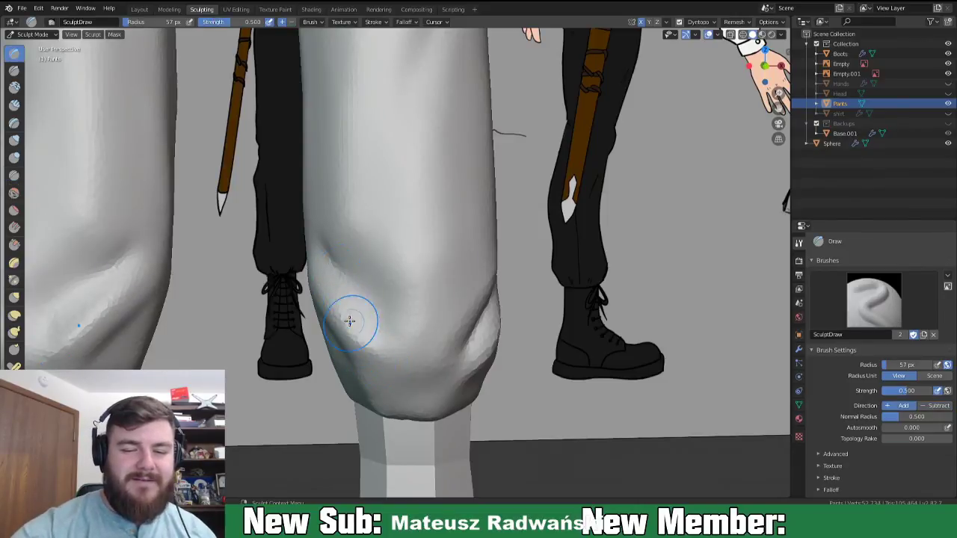
- Build up the fabric on both sides of the outer hem fold with the Draw brush at a 57 px radius
middle_drag(485, 336, 476, 321)
drag(495, 290, 459, 348)
drag(499, 289, 456, 344)
mouse_move(515, 323)
mouse_down()
mouse_move(489, 364)
mouse_move(462, 383)
mouse_up()
drag(504, 356, 453, 399)
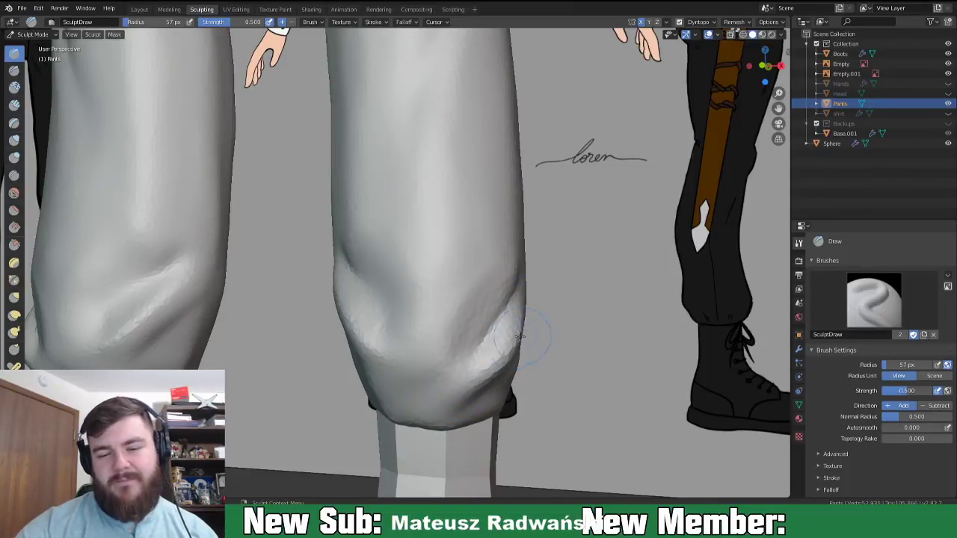
middle_drag(528, 331, 491, 339)
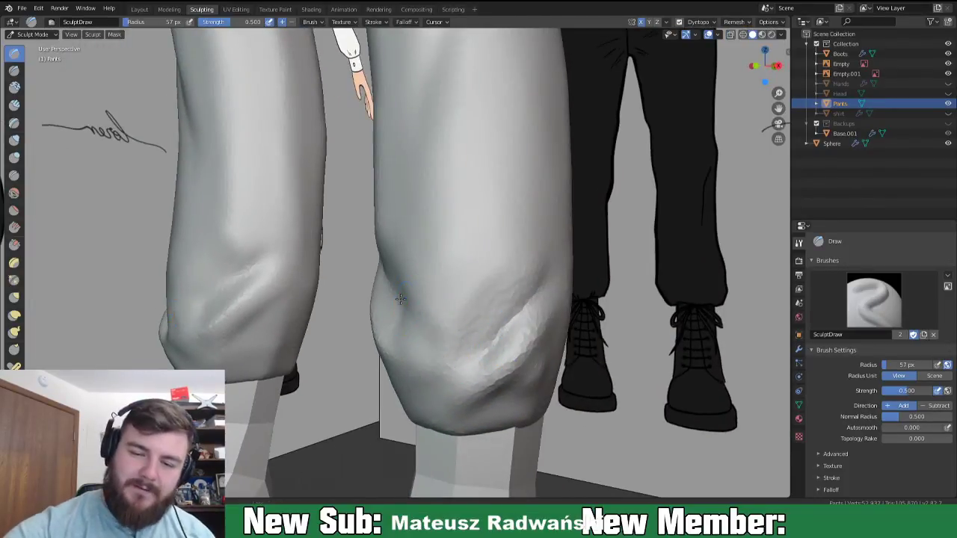
mouse_move(404, 309)
middle_down()
mouse_move(427, 316)
mouse_move(390, 304)
middle_up()
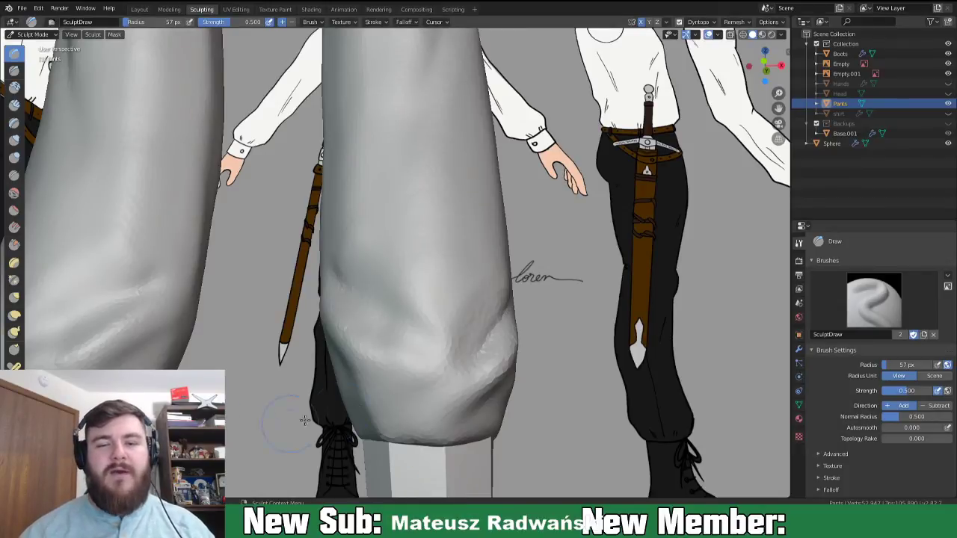
- Unhide the Head object, switch to the Layout workspace and select the head
click(948, 93)
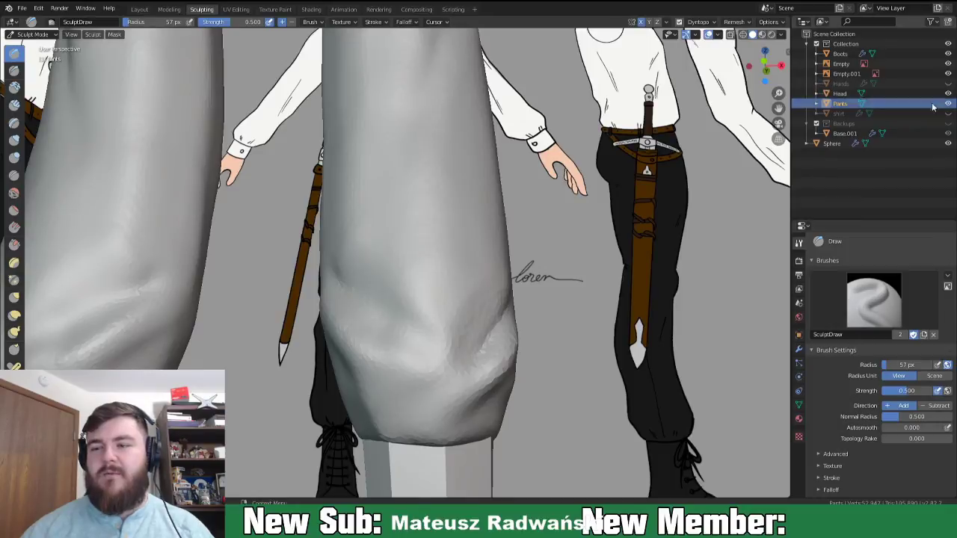
click(139, 9)
middle_drag(355, 186, 449, 199)
click(449, 200)
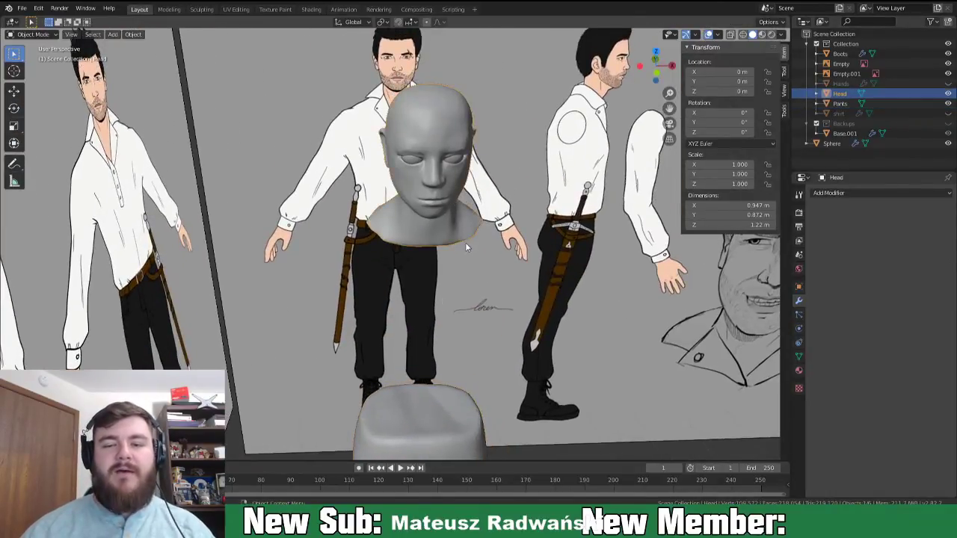
scroll(465, 220, up, 5)
shift+middle_drag(465, 220, 471, 255)
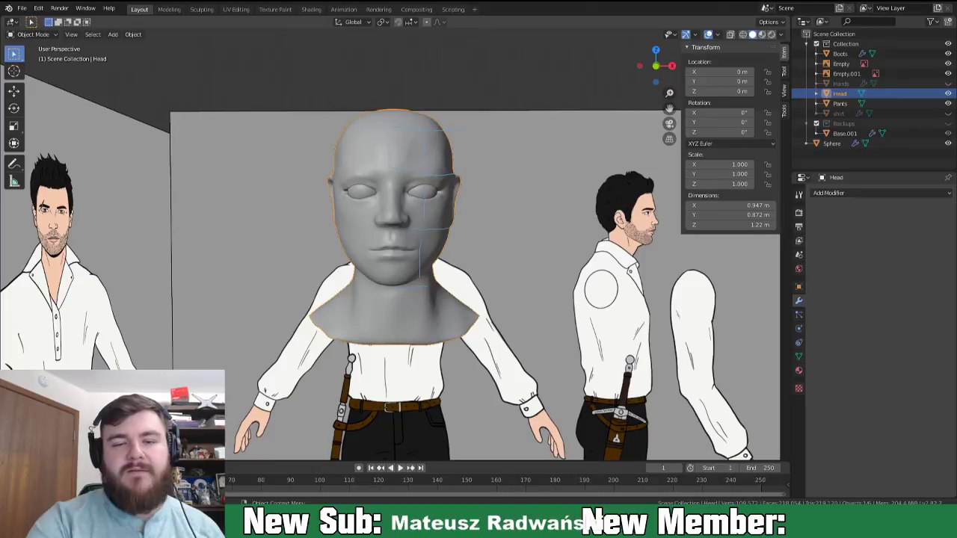
- Sketch annotation guide lines on the head across the forehead, down the eye and cheek, and around the mouth and chin
drag(342, 139, 385, 133)
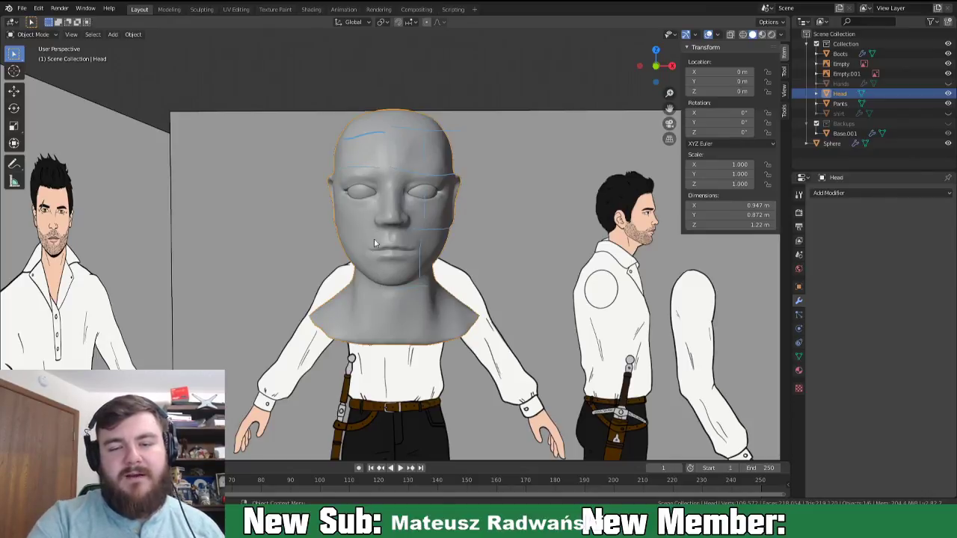
shift+click(368, 156)
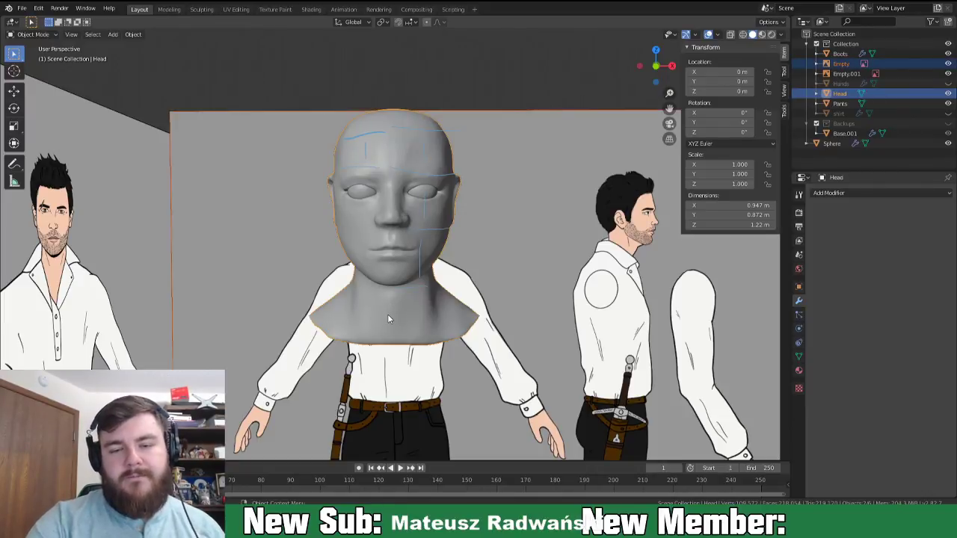
click(13, 163)
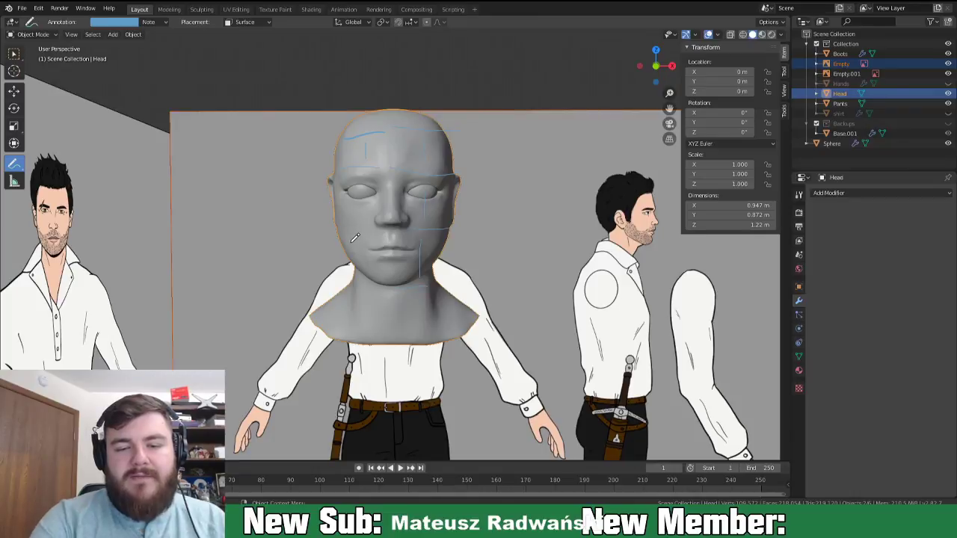
drag(351, 240, 379, 239)
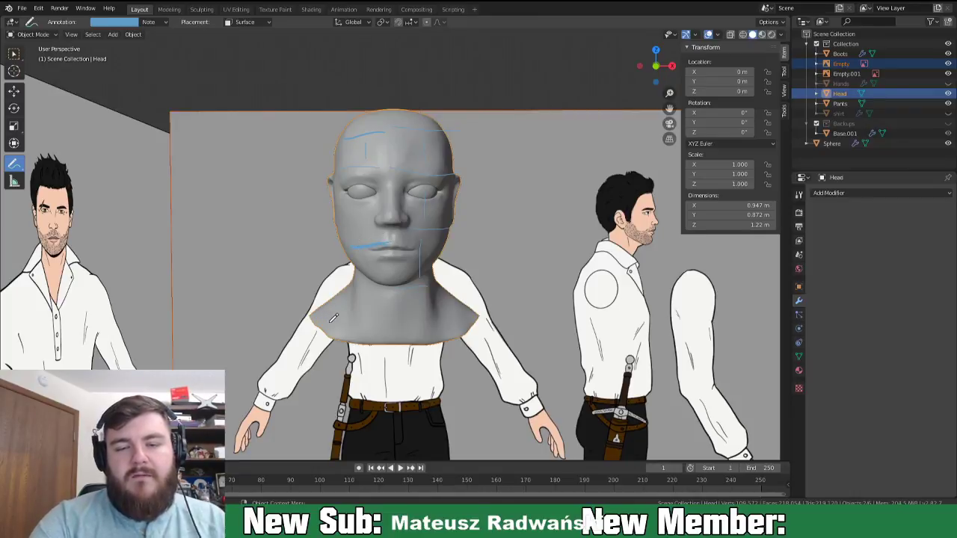
drag(365, 176, 365, 238)
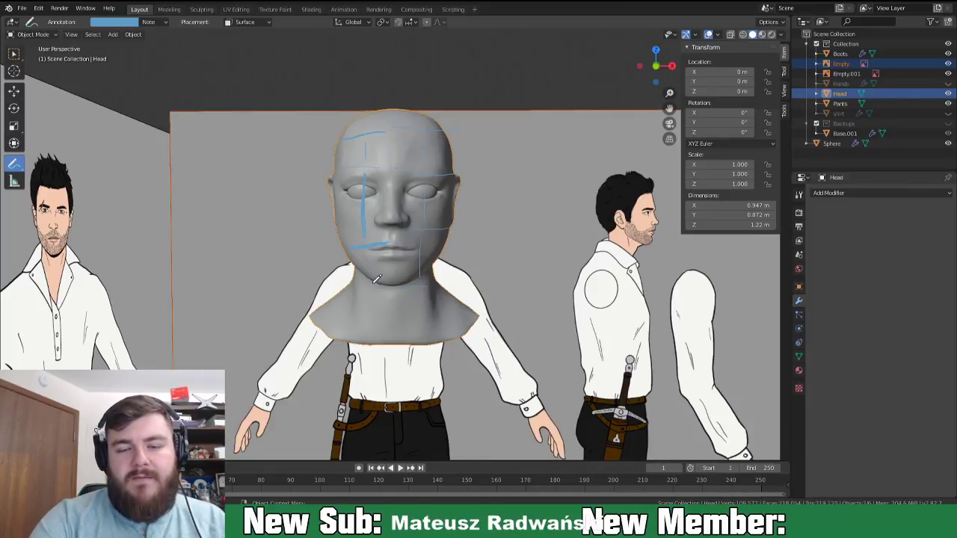
mouse_move(367, 284)
mouse_down()
mouse_move(395, 283)
mouse_move(377, 274)
mouse_up()
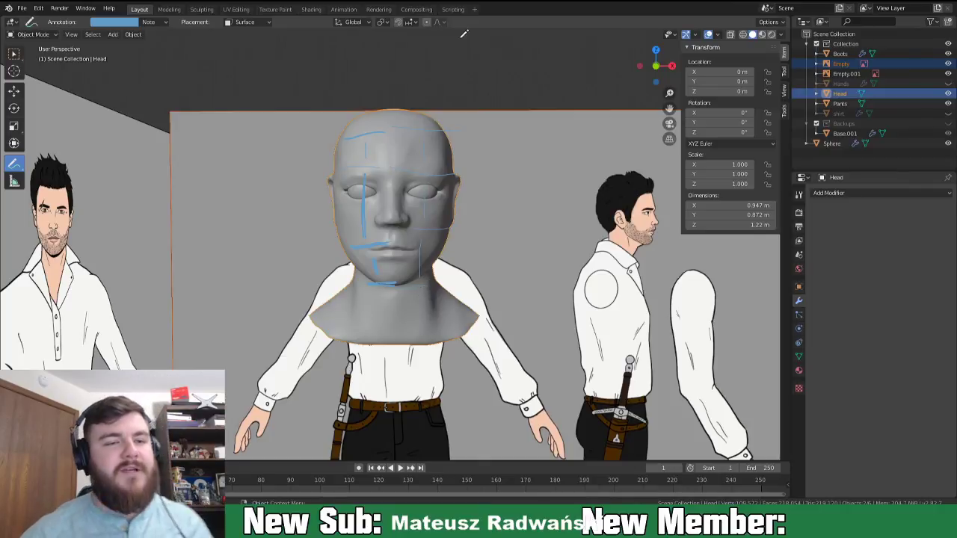
- Erase all the annotation lines from the head and view it from the side
mouse_move(393, 152)
ctrl+mouse_down()
mouse_move(371, 298)
mouse_move(490, 174)
mouse_move(470, 296)
ctrl+mouse_up()
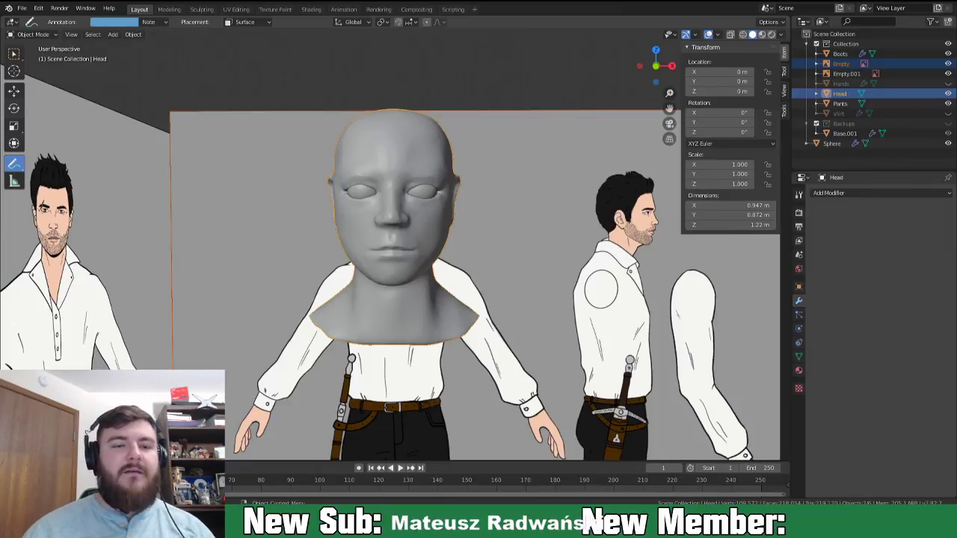
scroll(365, 242, down, 1)
middle_drag(365, 243, 288, 225)
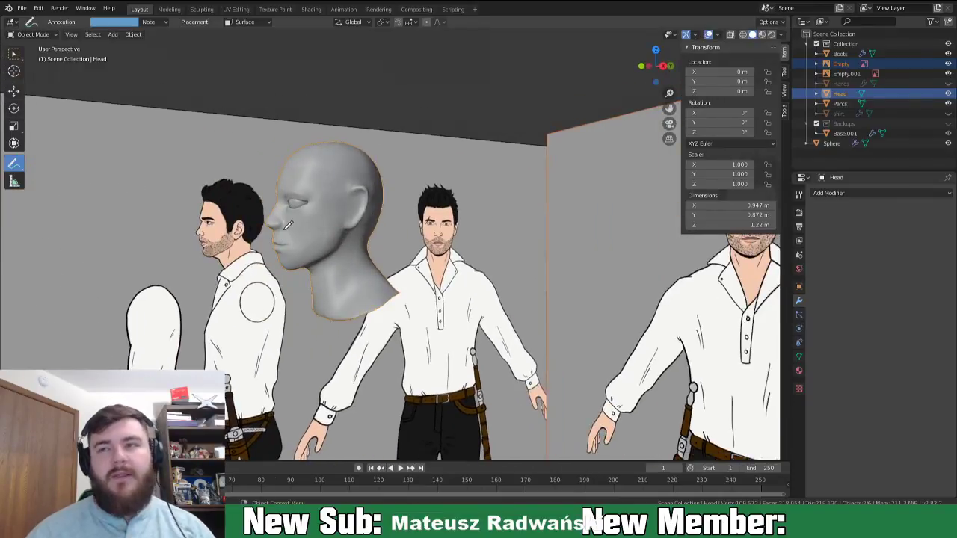